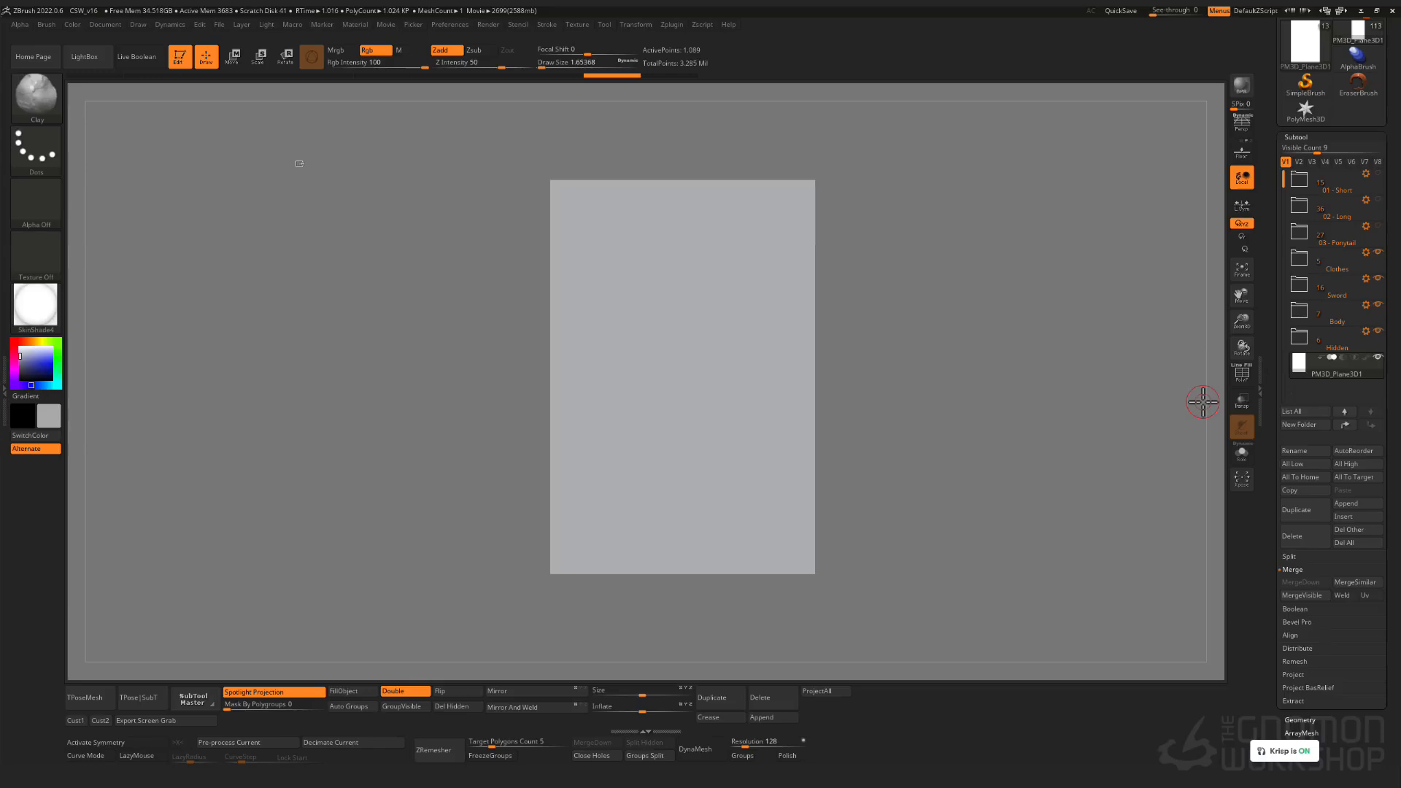
- Draw a vertical curve down the middle of the plane with the CurveAlpha brush
click(36, 106)
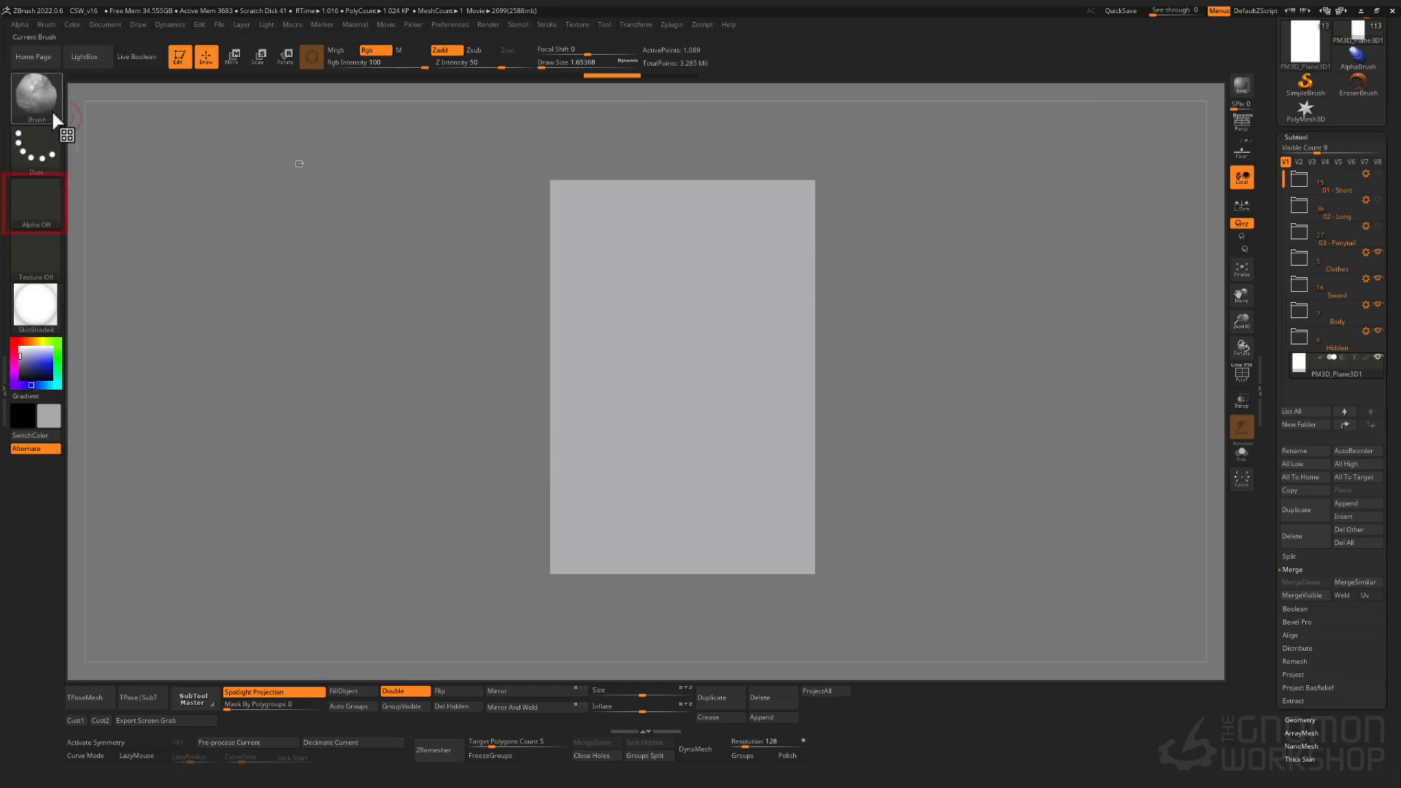
click(52, 114)
key(c)
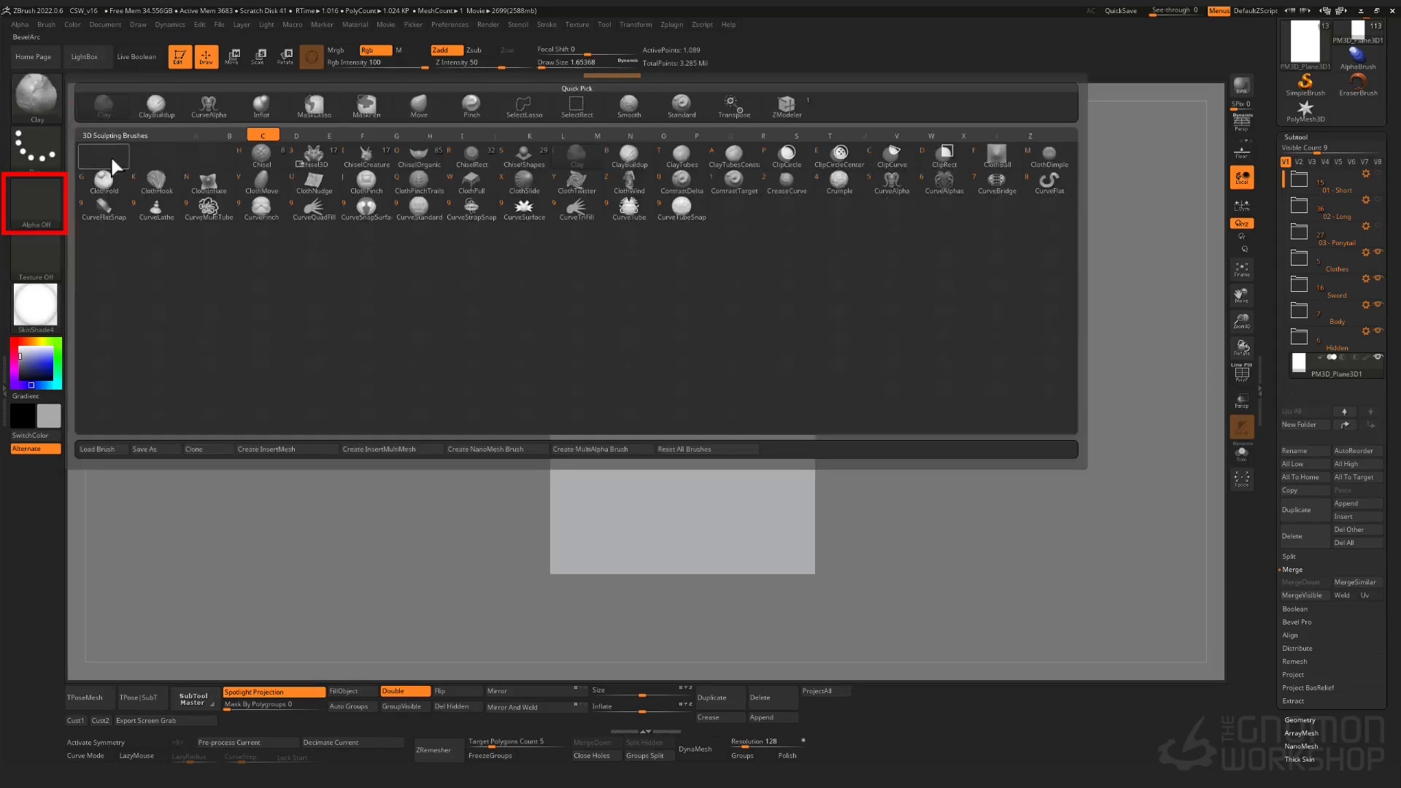
click(889, 191)
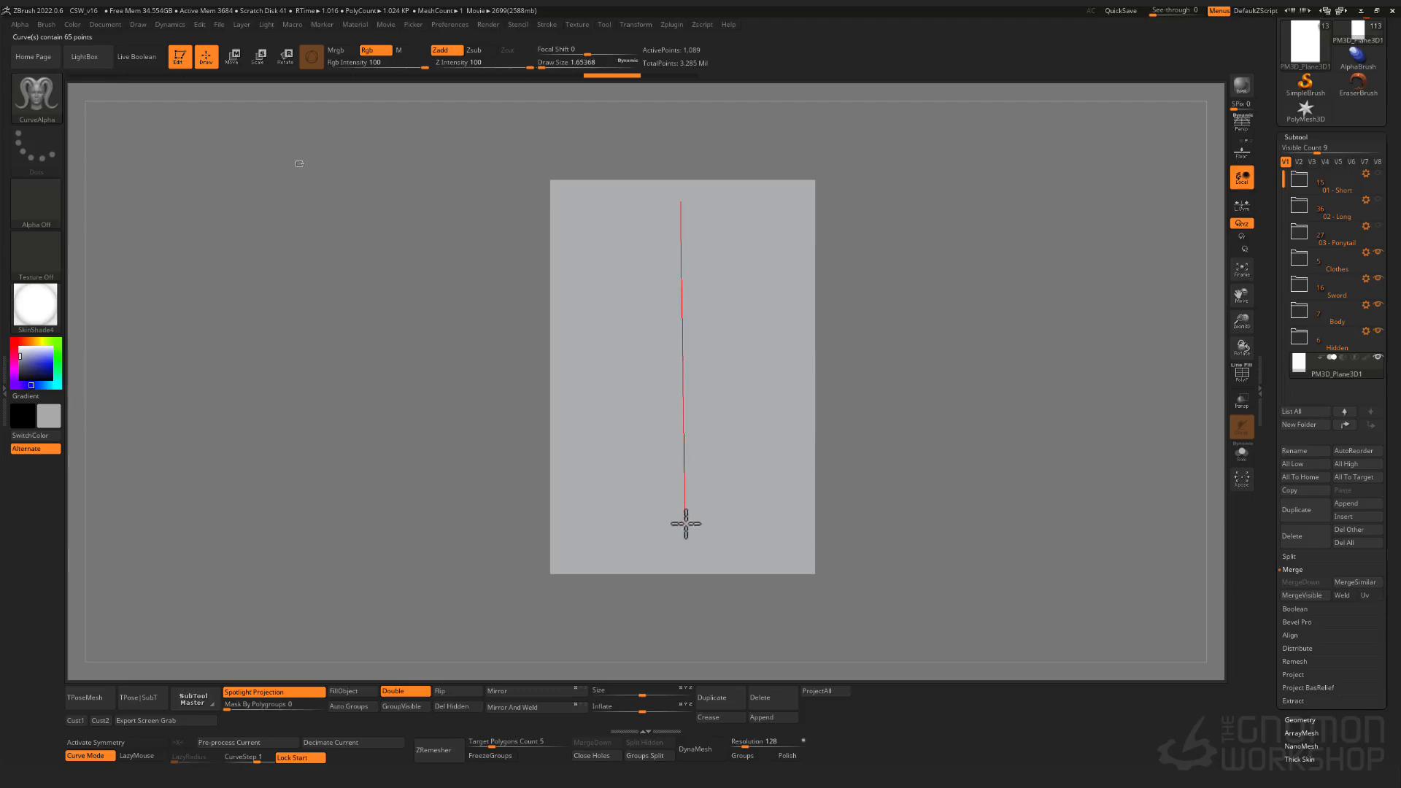
drag(679, 548, 681, 548)
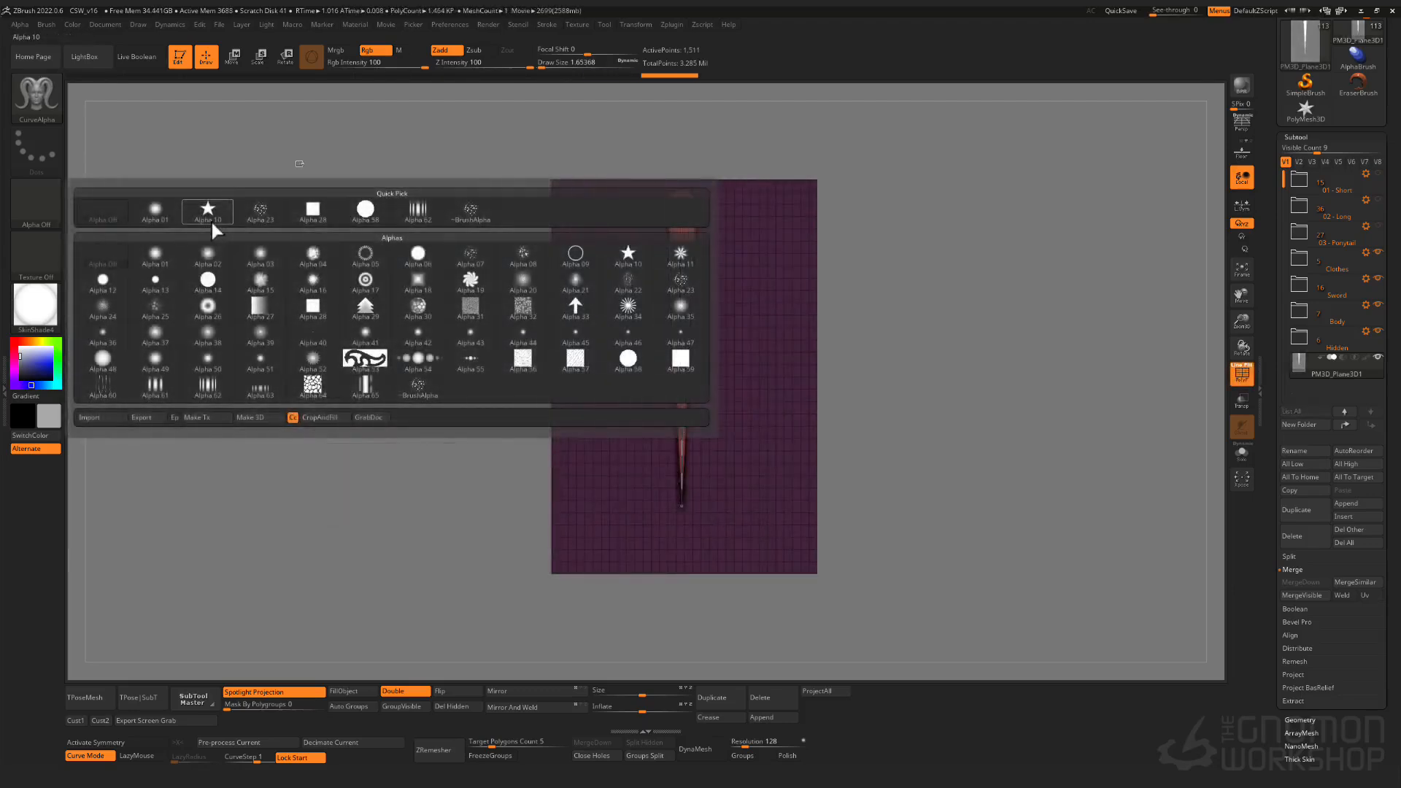
- Apply the star-shaped Alpha 10 to the curve and isolate the strand to examine its cross-section
click(209, 216)
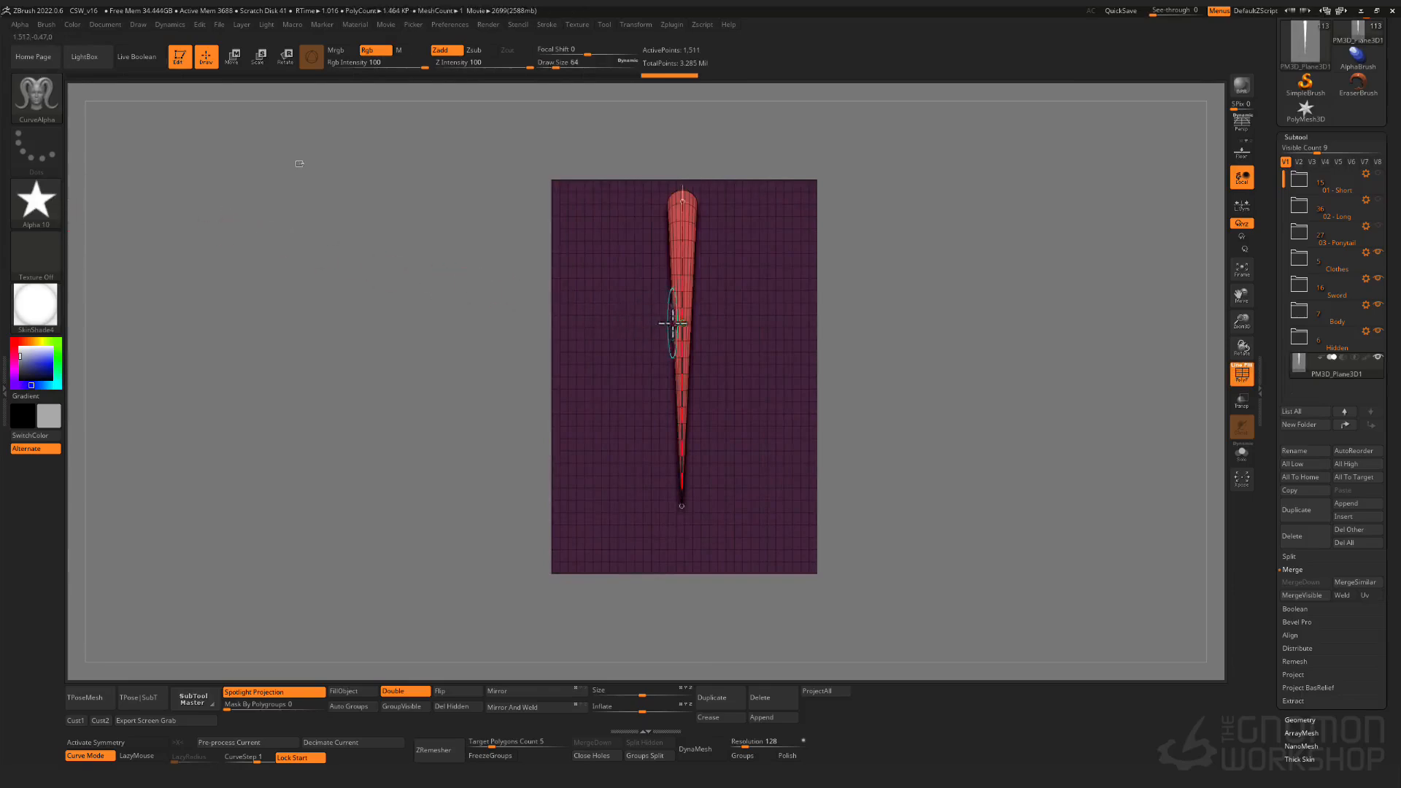
click(681, 323)
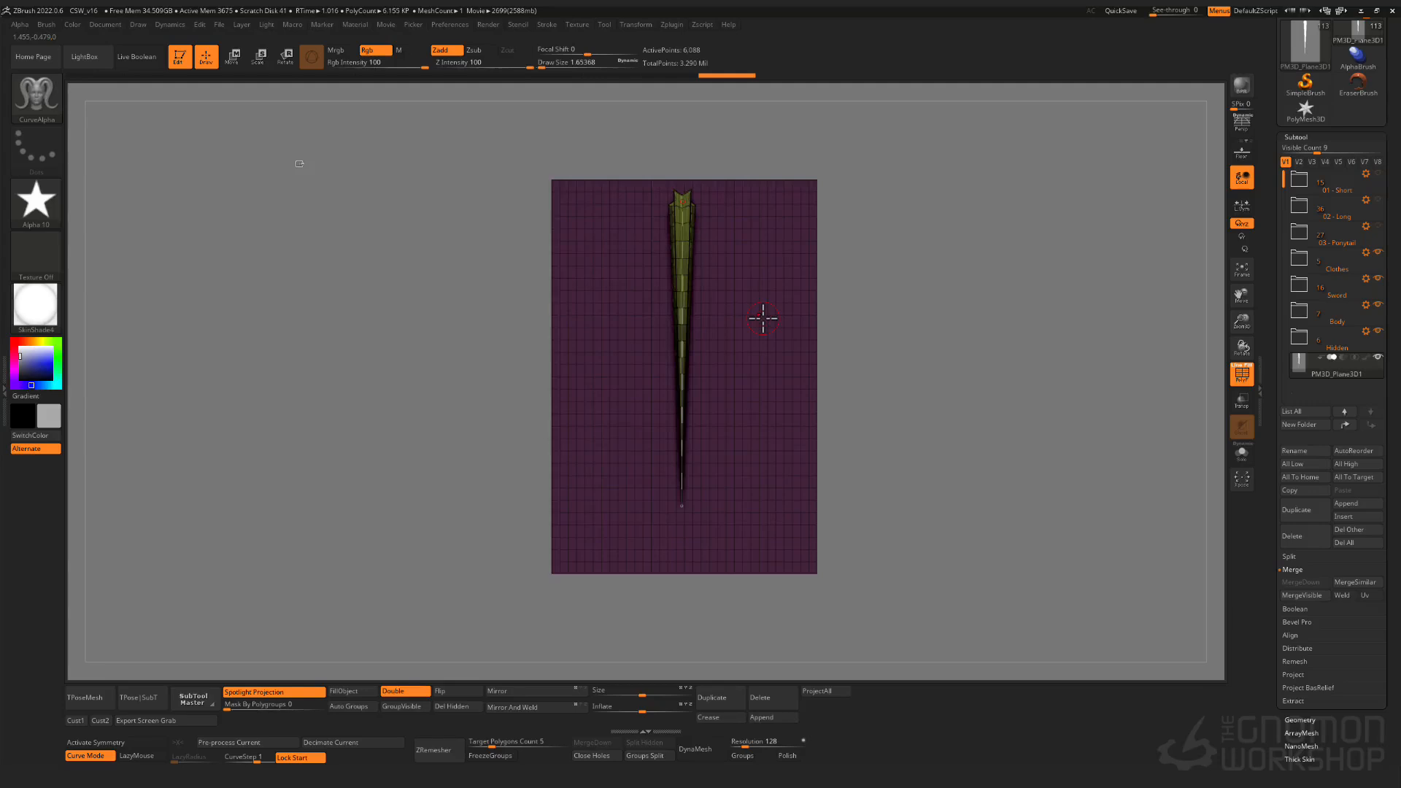
key(shift+f)
drag(838, 310, 760, 307)
right_drag(760, 307, 740, 414)
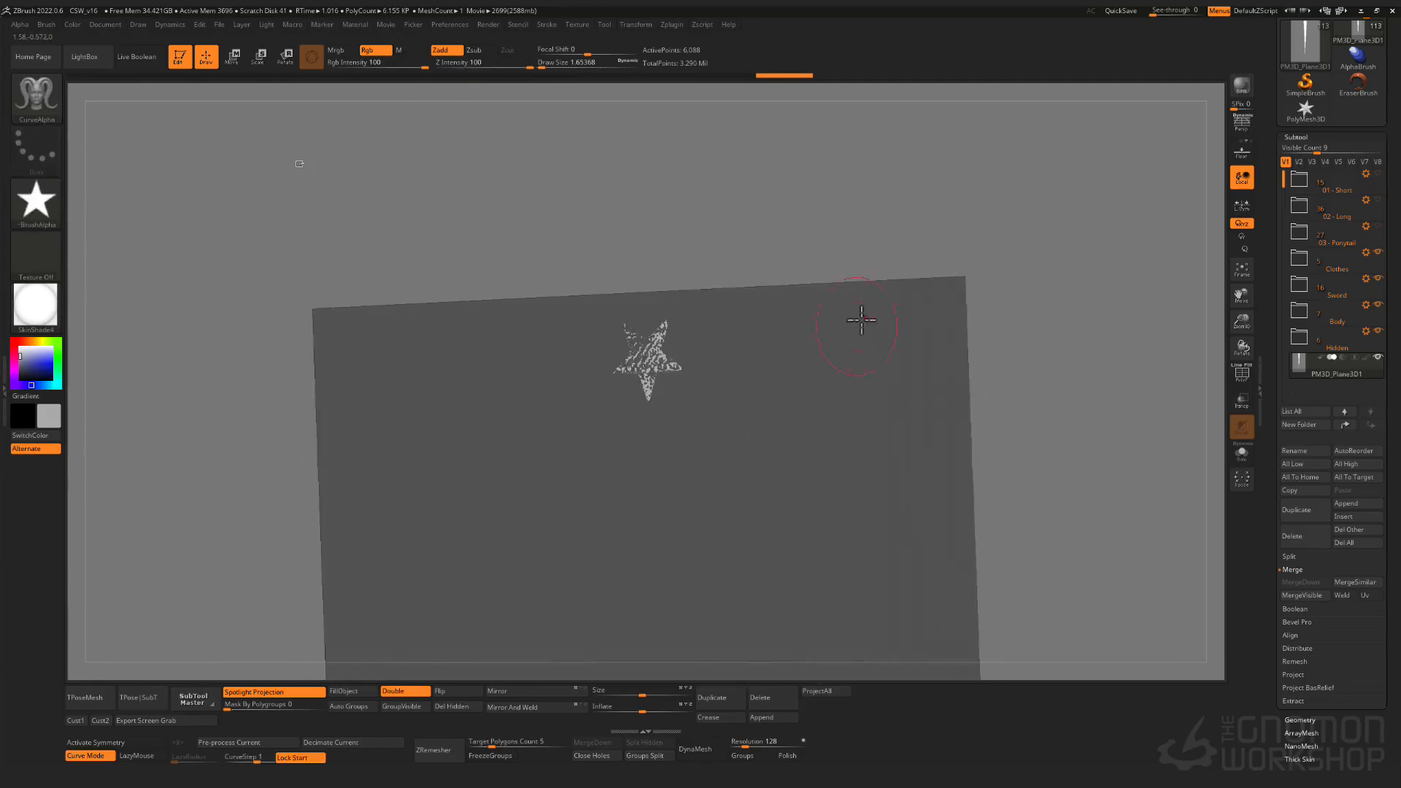
ctrl+shift+click(881, 300)
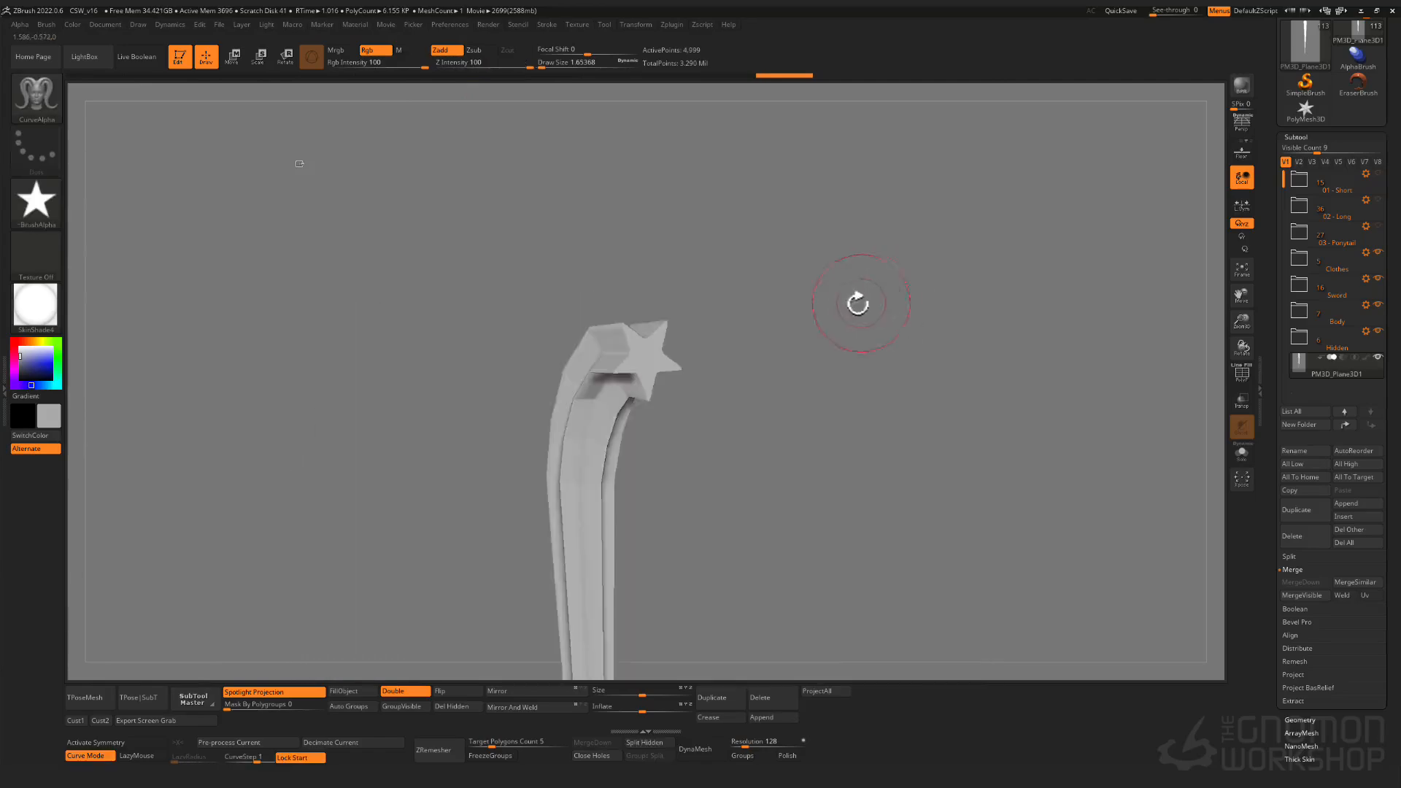
drag(860, 303, 780, 325)
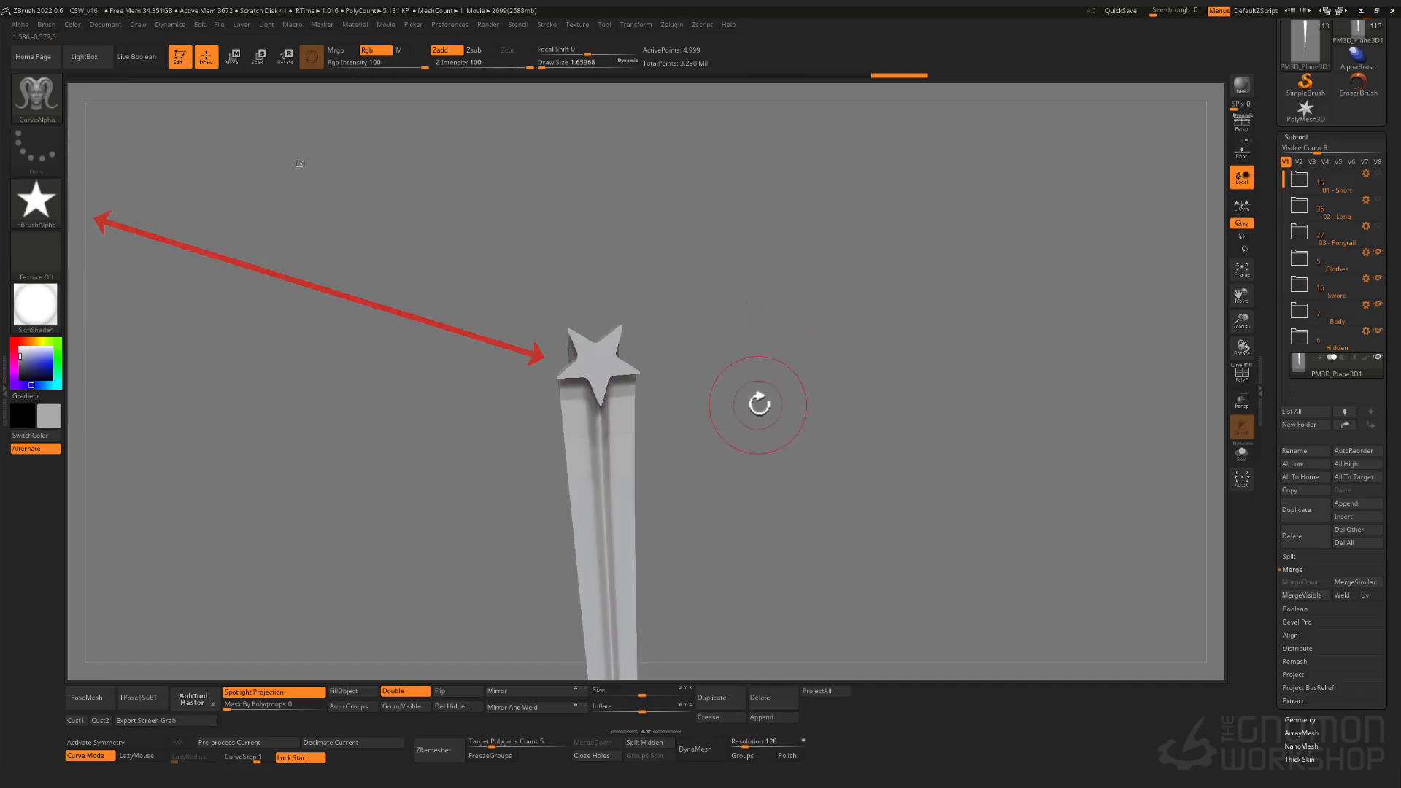
mouse_move(759, 404)
mouse_down()
mouse_move(886, 416)
mouse_move(616, 259)
mouse_up()
- Draw a hair strand down the plane with the dotted alpha and bend its curve into a hook shape
drag(690, 177, 694, 629)
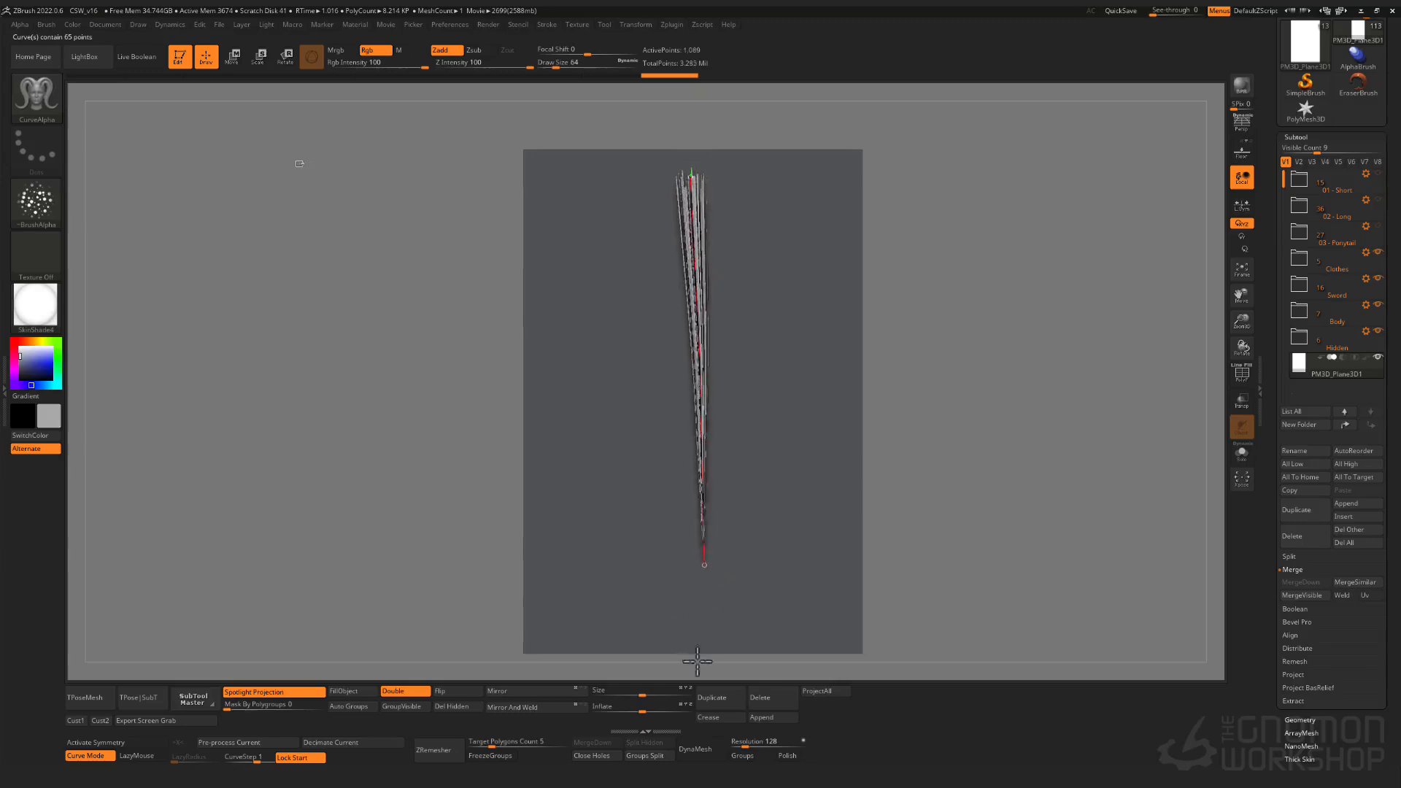
drag(712, 573, 742, 450)
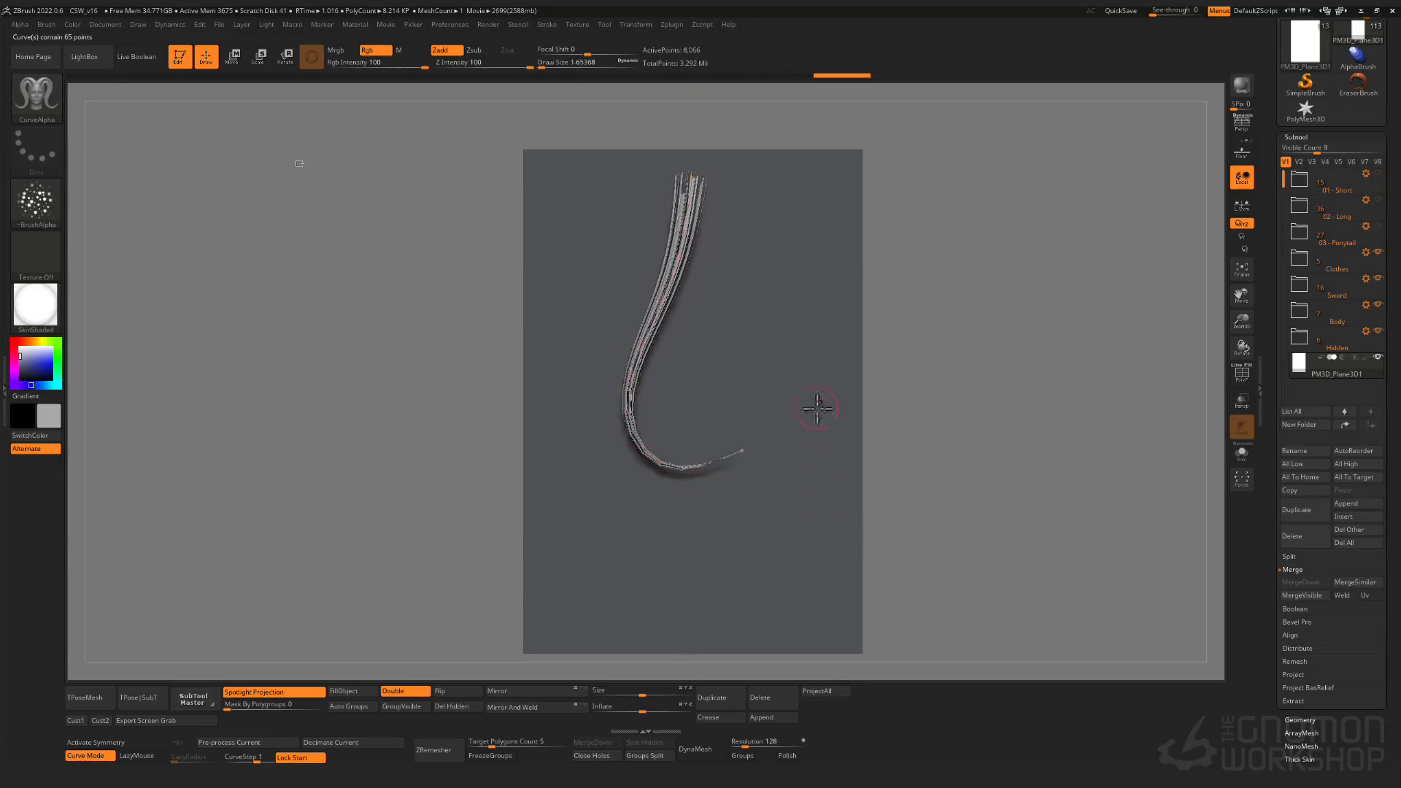
right_drag(756, 305, 747, 391)
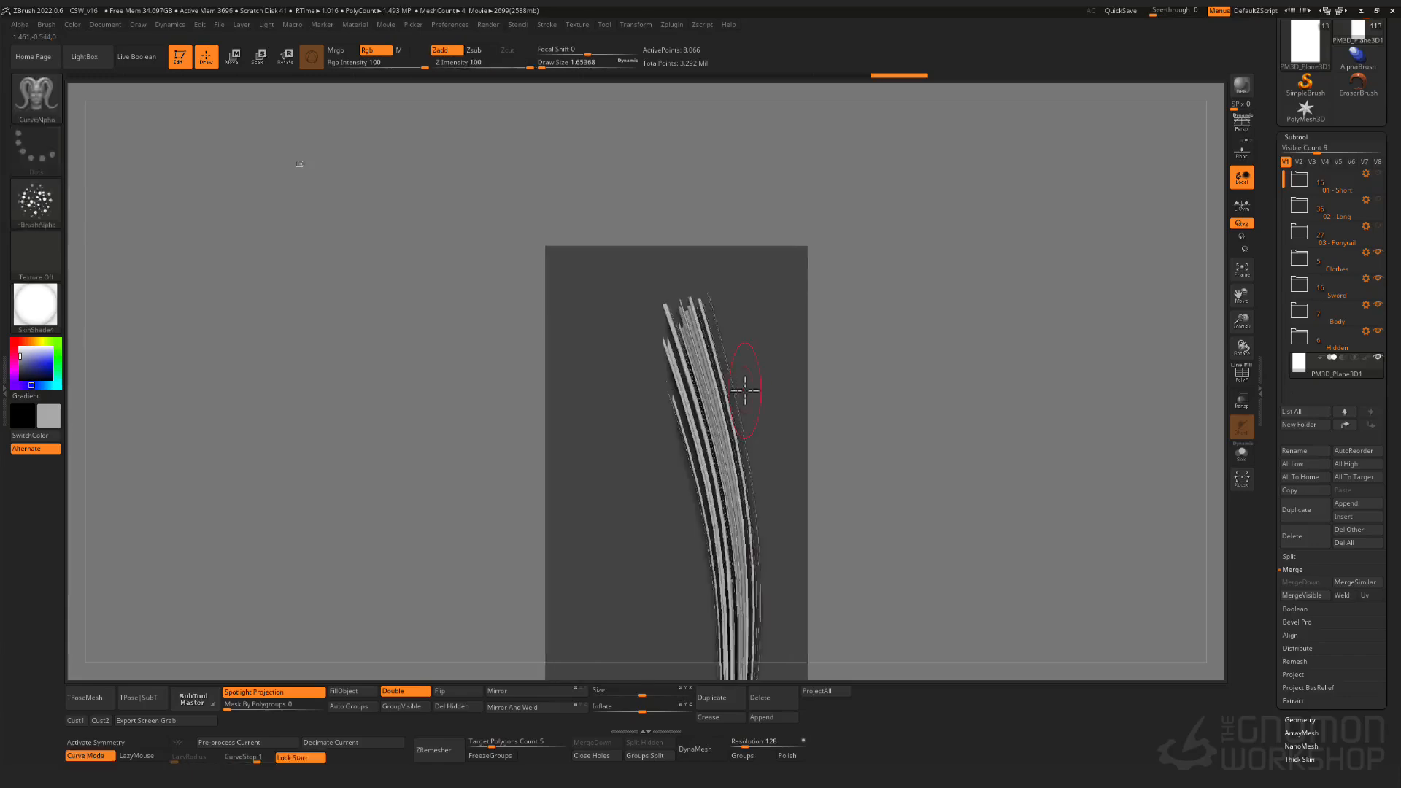
- Isolate the hooked strand from the plane and display its polyframe
ctrl+shift+click(804, 251)
ctrl+shift+click(804, 251)
mouse_move(761, 287)
right_down()
mouse_move(778, 303)
mouse_move(725, 300)
mouse_move(566, 354)
mouse_move(588, 285)
mouse_move(712, 332)
right_up()
key(shift+f)
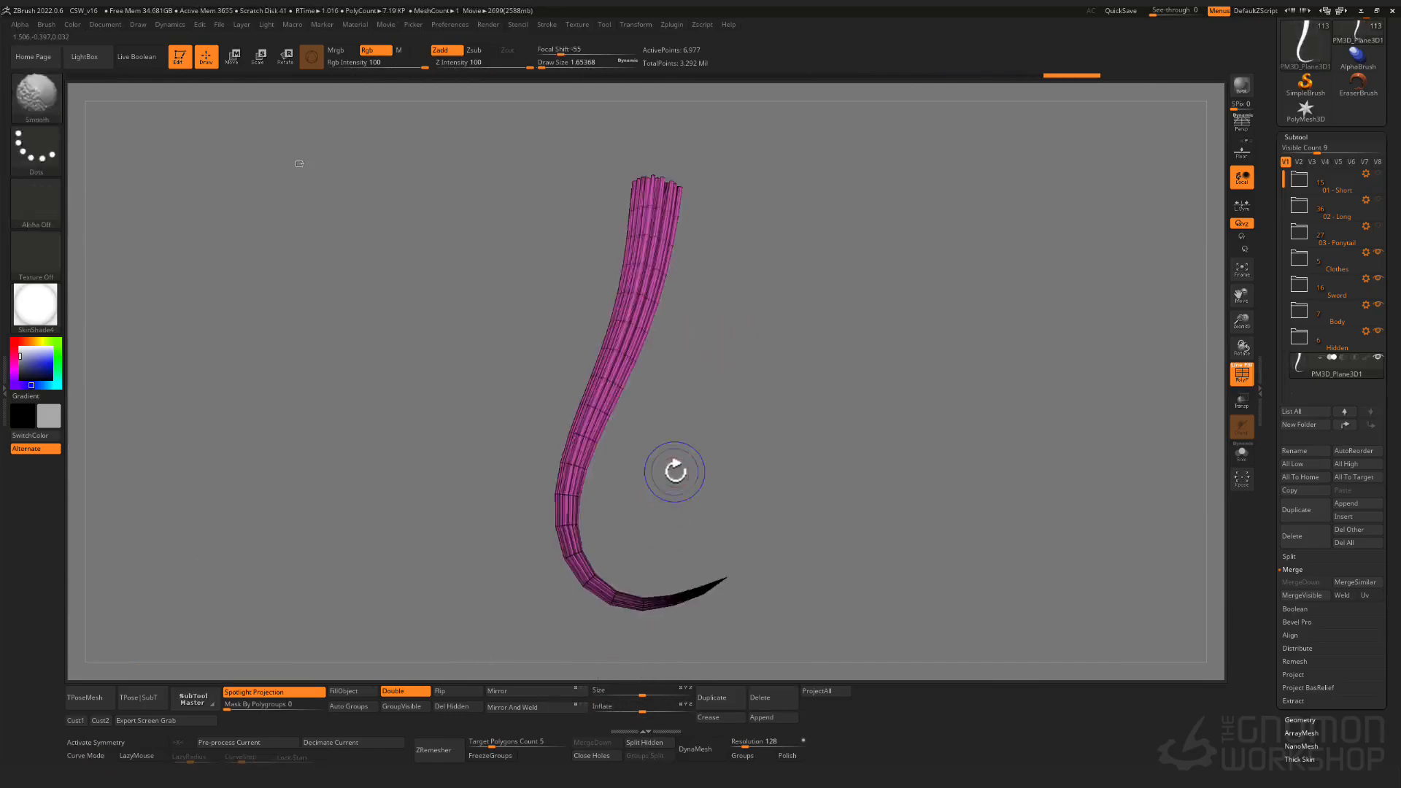
- Try to separate the strand's fibres into polygroups by topology continuity
mouse_move(625, 416)
alt+right_down()
mouse_move(641, 475)
mouse_move(697, 491)
mouse_move(641, 491)
mouse_move(654, 447)
alt+right_up()
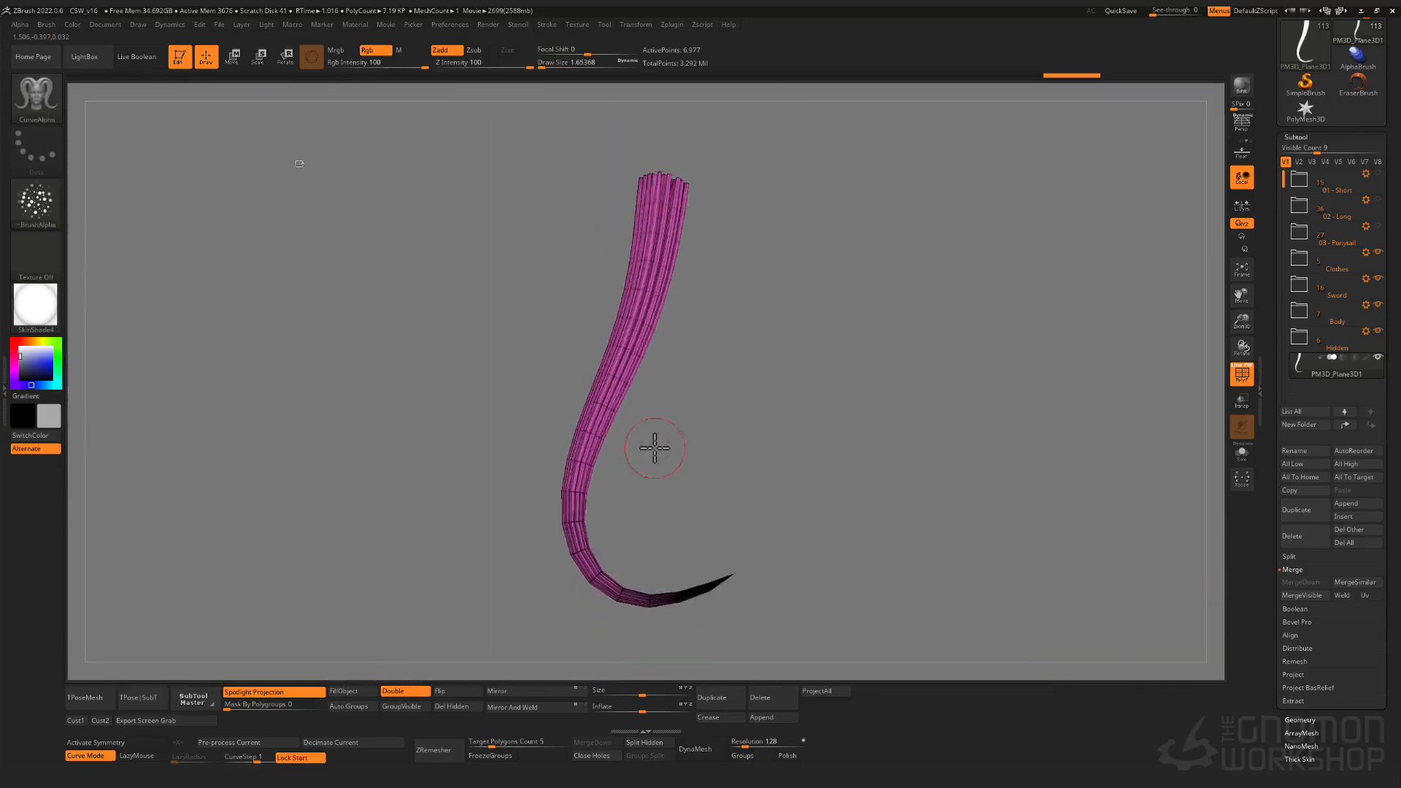
click(365, 711)
click(365, 710)
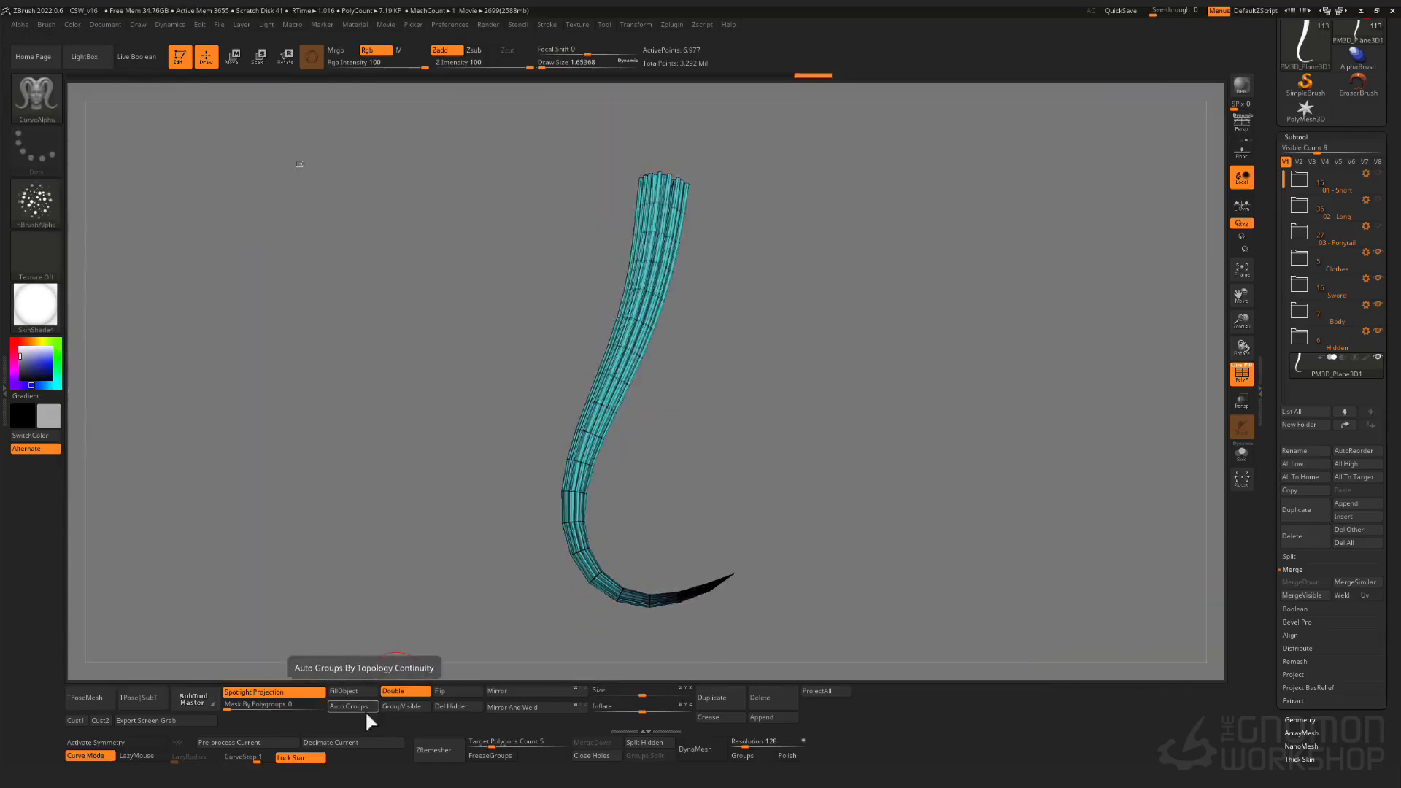
click(365, 710)
click(365, 711)
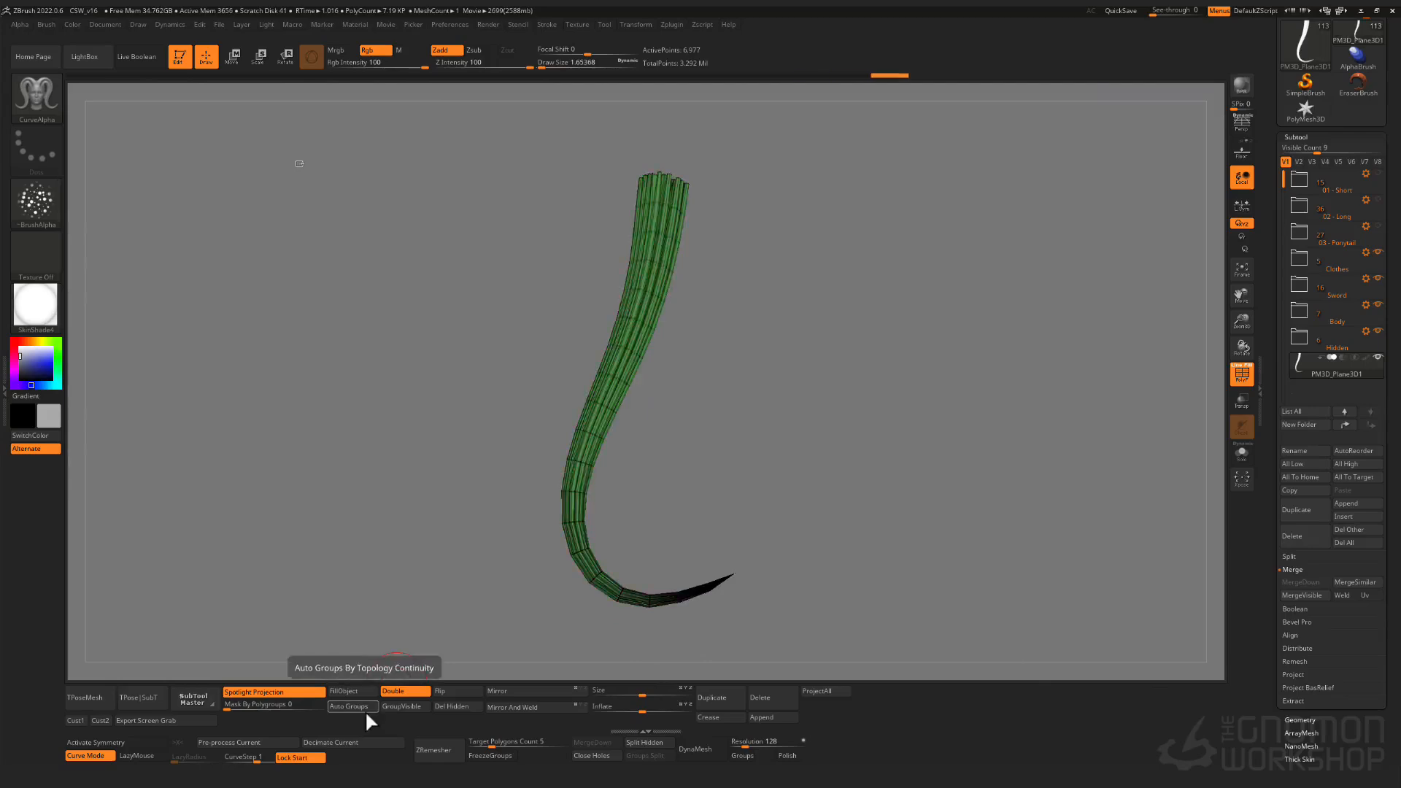
- Hide the strand's pointed tip, delete the hidden geometry and pinch the open end together
alt+right_drag(766, 593, 689, 430)
key(ctrl+shift)
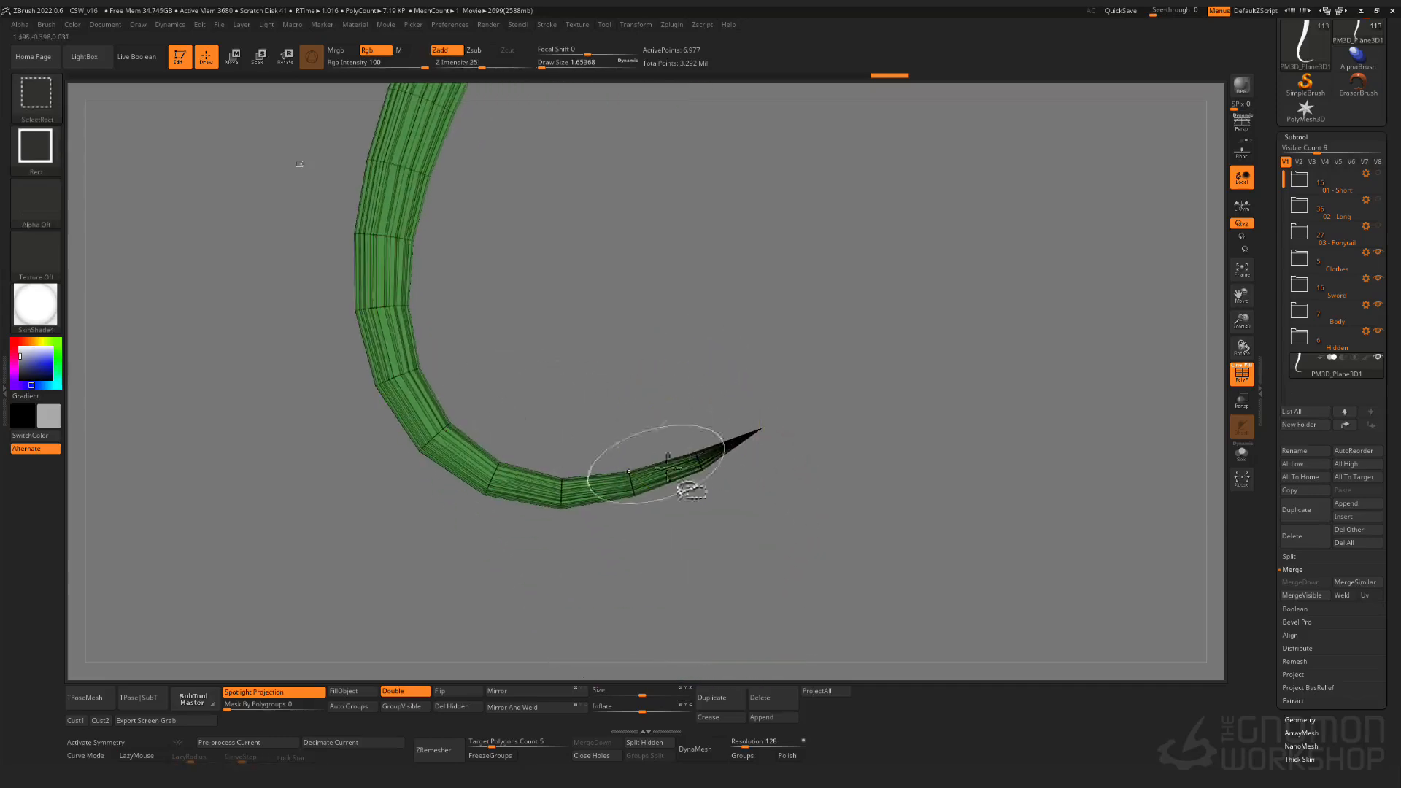
ctrl+alt+shift+drag(806, 450, 797, 453)
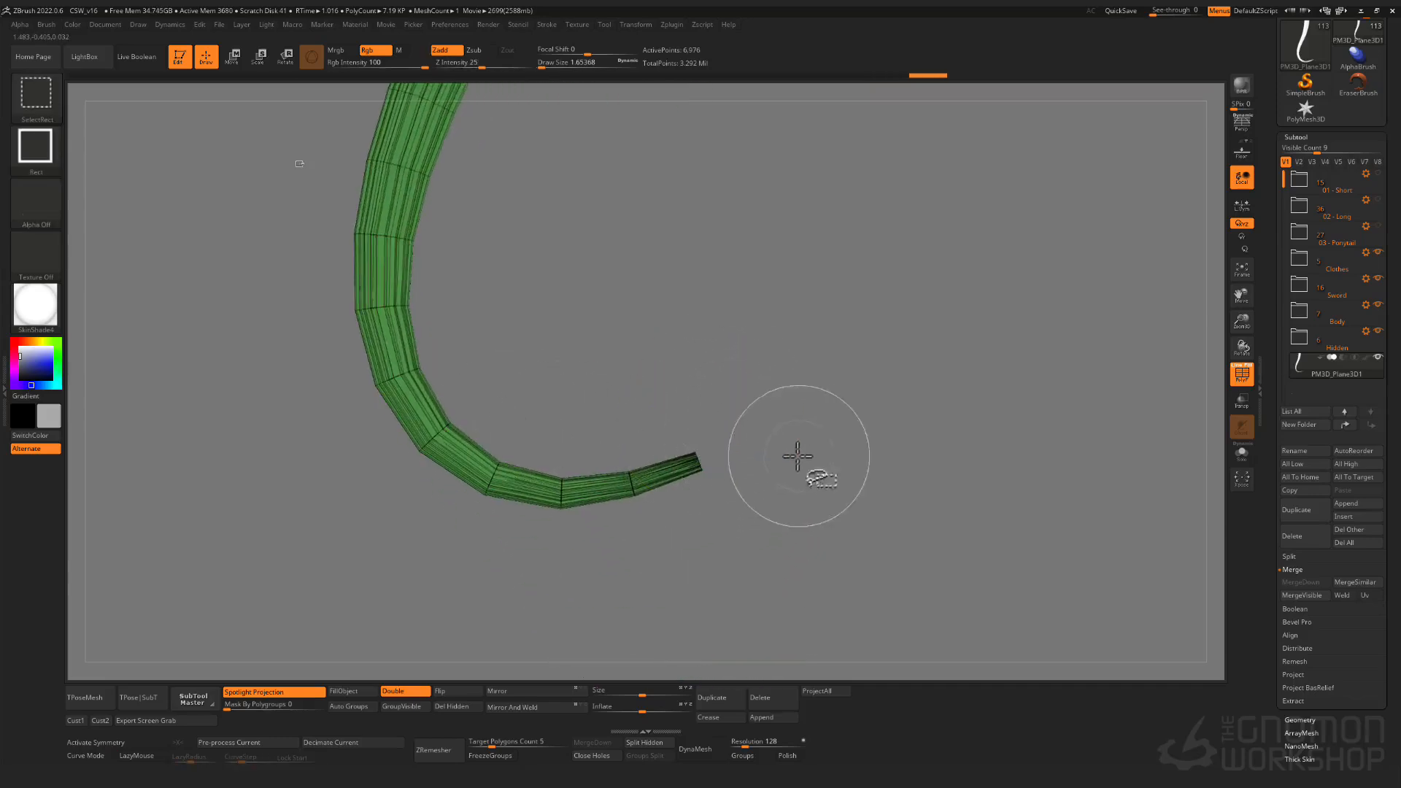
click(469, 702)
key(shift+p)
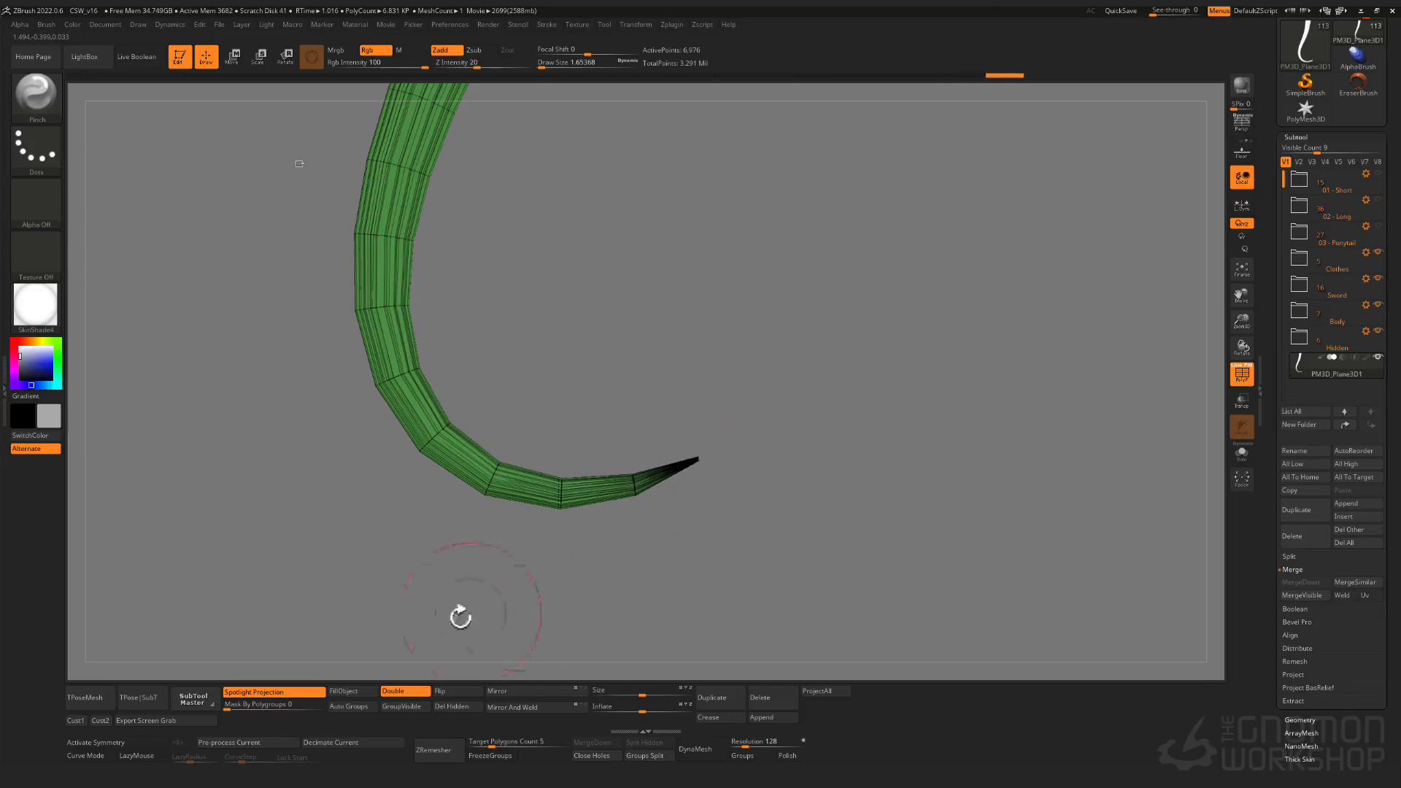
- Assign a separate polygroup to each fibre of the strand by topology continuity
click(364, 704)
alt+drag(502, 510, 649, 692)
drag(725, 504, 734, 551)
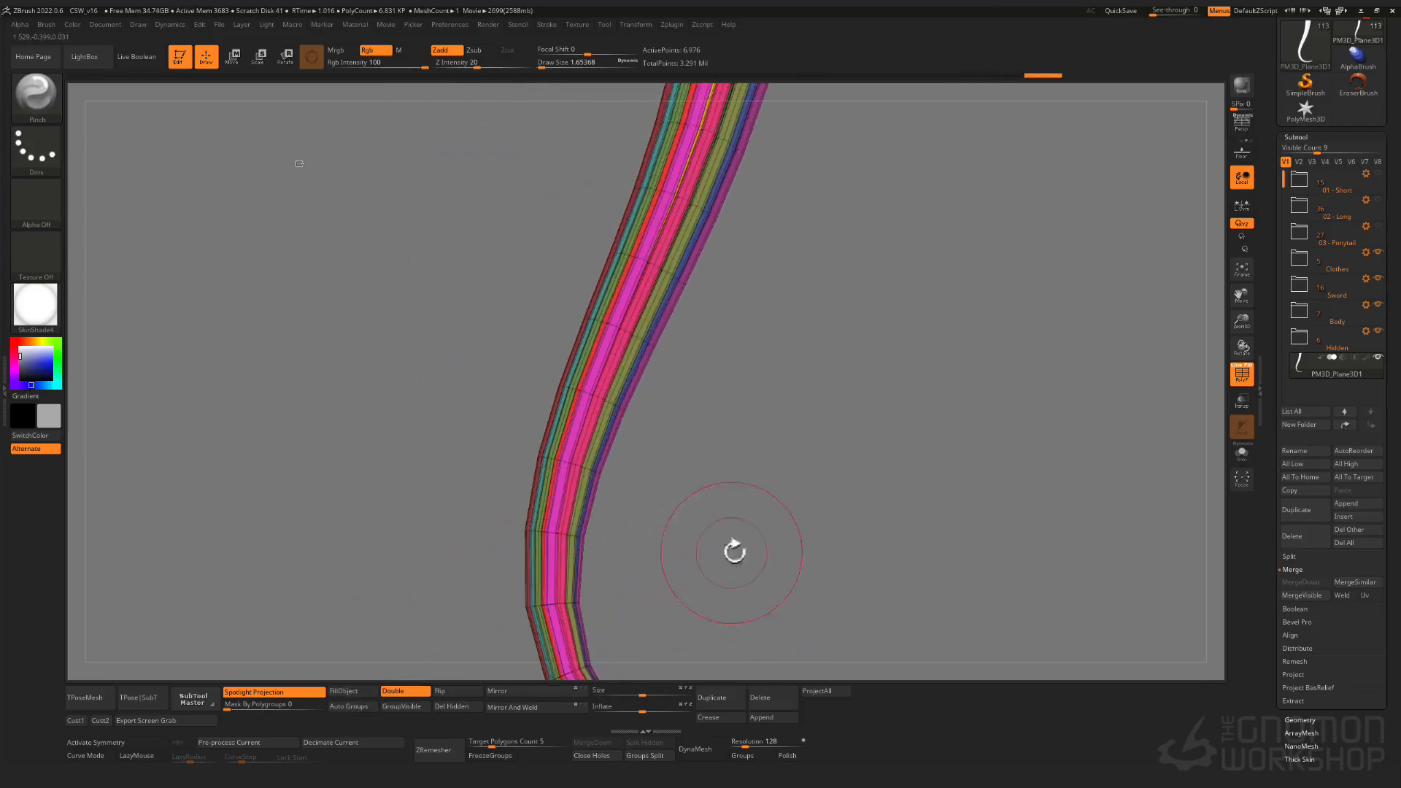
click(1243, 367)
drag(828, 448, 818, 444)
- Mask all fibres except one central fibre and pull it outward at the lower bend
ctrl+shift+click(574, 400)
ctrl+click(723, 447)
ctrl+shift+click(722, 447)
ctrl+click(722, 447)
key(s)
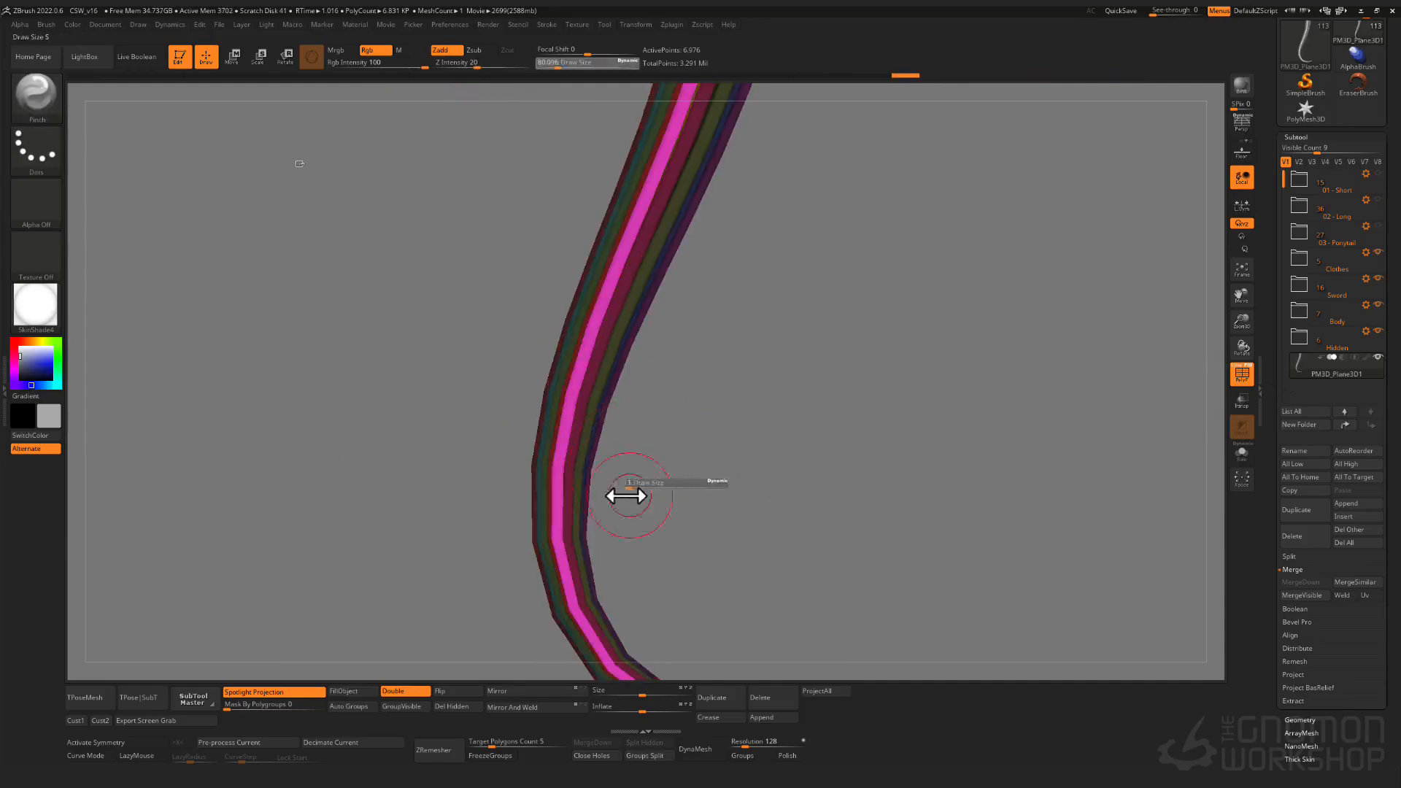
drag(626, 496, 634, 497)
mouse_move(635, 498)
ctrl+right_down()
mouse_move(669, 394)
mouse_move(668, 343)
ctrl+right_up()
drag(567, 449, 533, 463)
ctrl+drag(649, 445, 624, 461)
- Isolate a second fibre with a mask and pull it away from the middle of the strand
ctrl+shift+click(614, 339)
ctrl+click(654, 374)
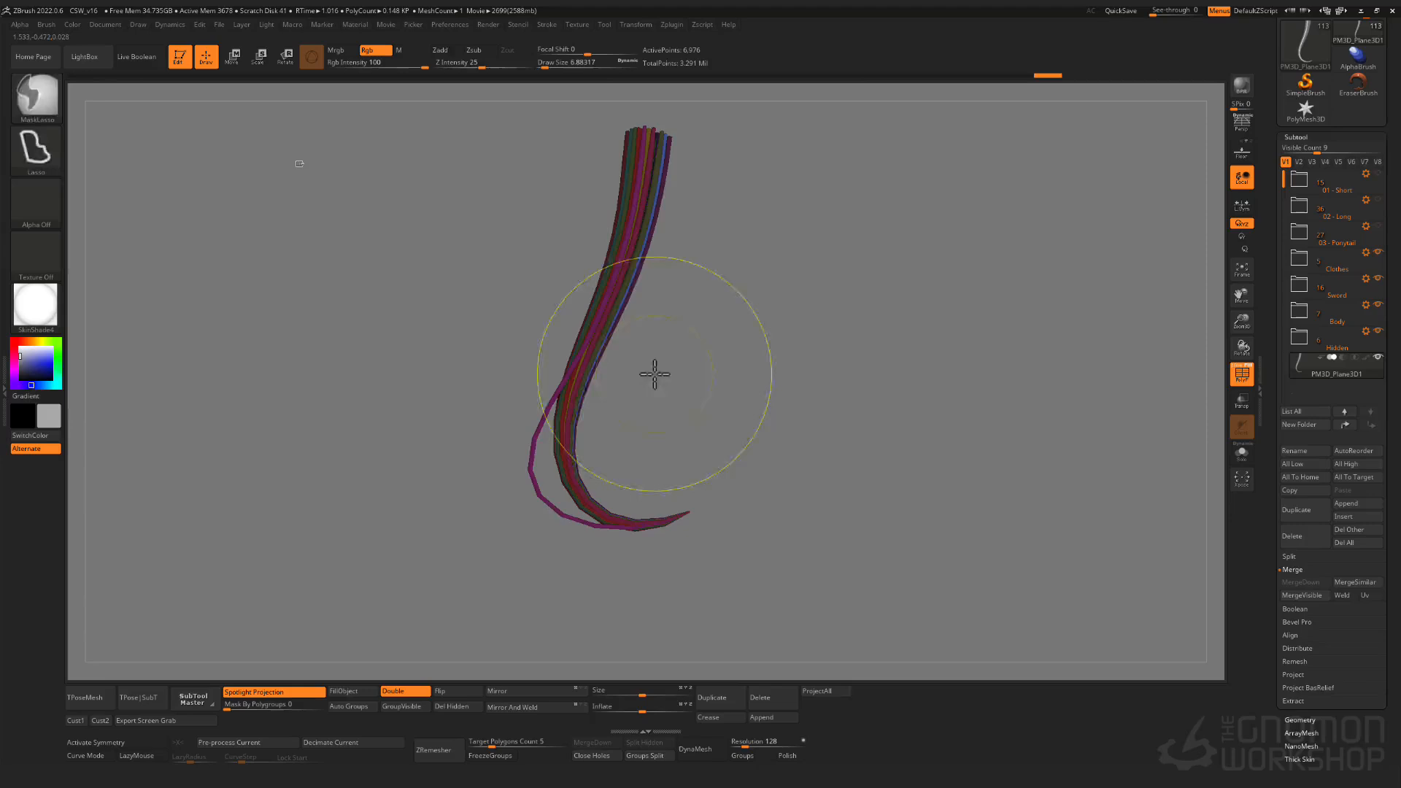
drag(589, 385, 599, 379)
drag(615, 294, 637, 268)
mouse_move(667, 365)
ctrl+mouse_down()
mouse_move(653, 387)
mouse_move(572, 370)
mouse_move(569, 398)
mouse_move(668, 365)
ctrl+mouse_up()
- Mask all but an outer fibre, move it across the strand's inner side and smooth its shape
ctrl+shift+click(566, 367)
ctrl+click(642, 379)
ctrl+shift+click(643, 380)
ctrl+click(642, 380)
key(s)
drag(568, 349, 667, 373)
mouse_move(592, 373)
shift+mouse_down()
mouse_move(607, 410)
mouse_move(582, 313)
shift+mouse_up()
- Switch to the Pinch brush, clear the mask and preview the strand with dynamic subdivision and no polyframe
key(b)
key(p)
key(i)
mouse_move(653, 365)
ctrl+mouse_down()
mouse_move(692, 376)
mouse_move(572, 385)
mouse_move(919, 474)
ctrl+mouse_up()
key(shift+f)
key(d)
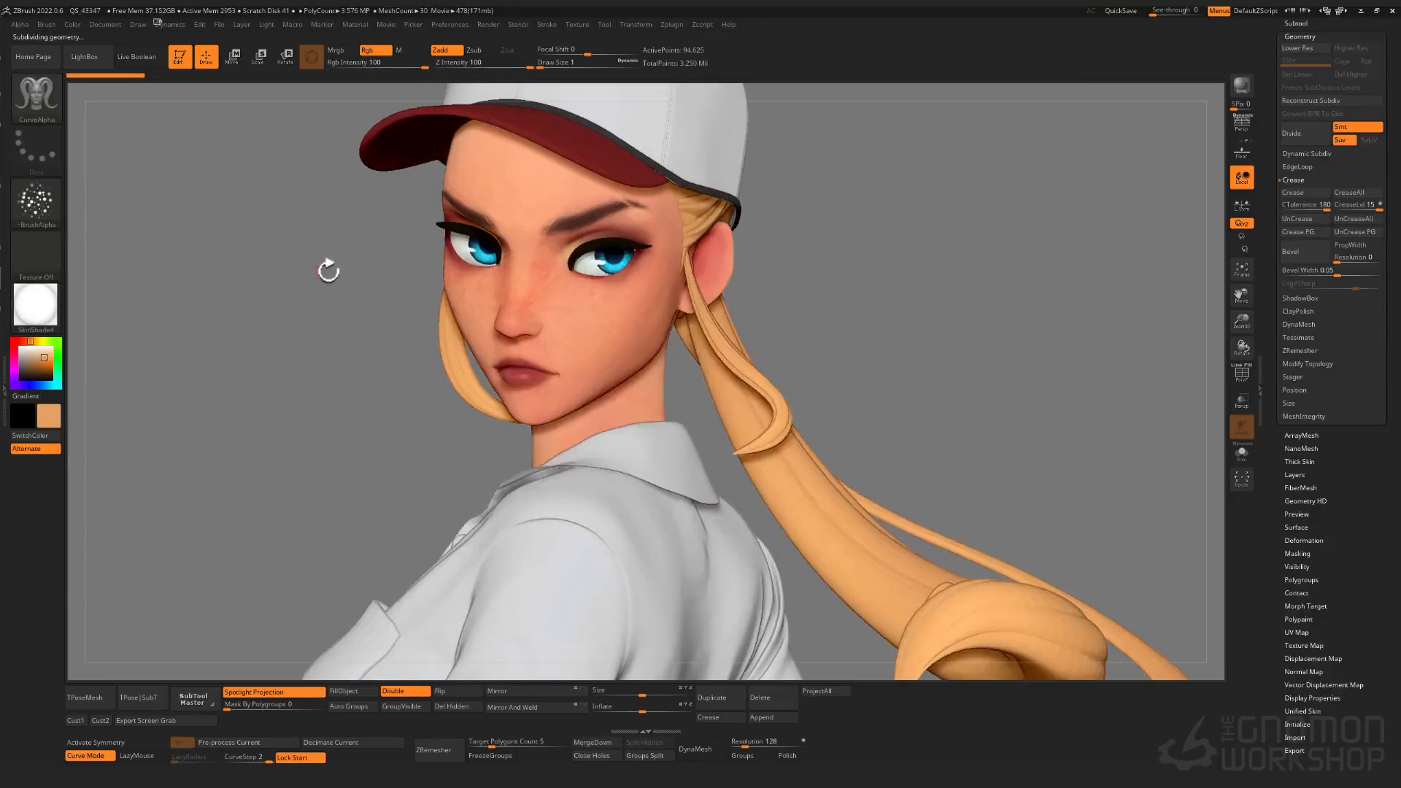
- Draw a dotted-alpha CurveAlpha strand along the isolated ShortHair2_15 lock
key(b)
key(c)
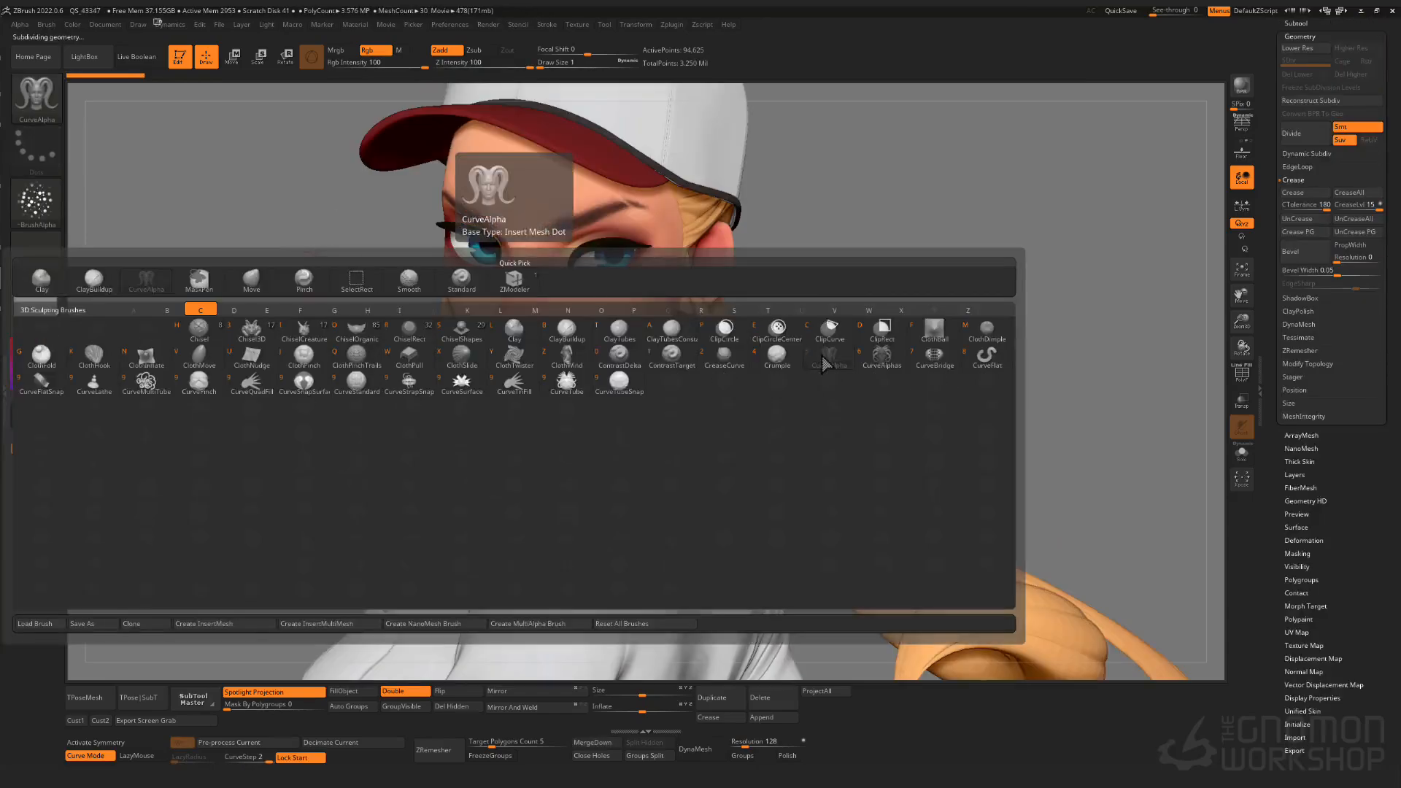
click(825, 363)
click(35, 200)
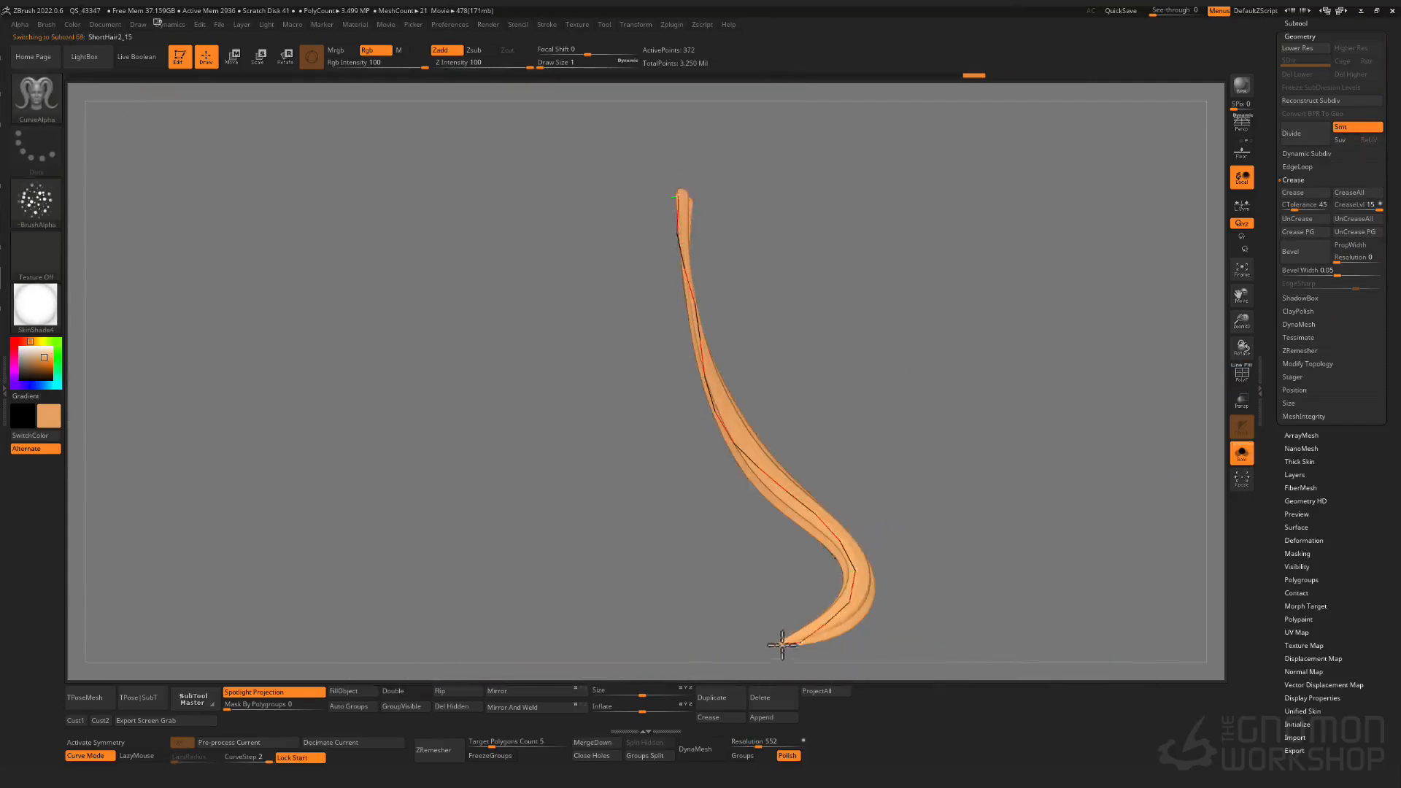
drag(782, 644, 807, 540)
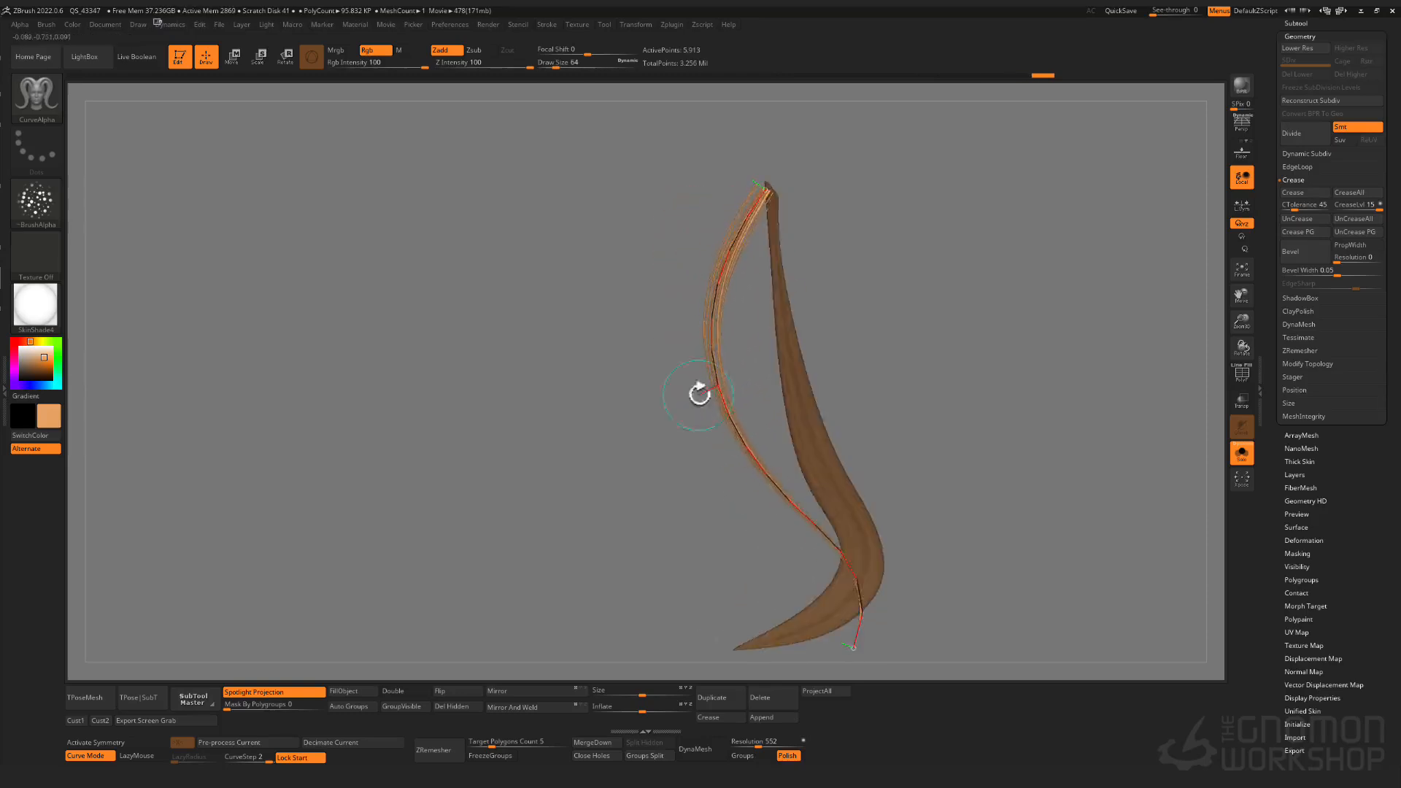
- Adjust the new strand's curve from several angles so it follows the hair lock
drag(699, 394, 847, 447)
drag(905, 588, 750, 550)
drag(867, 435, 801, 292)
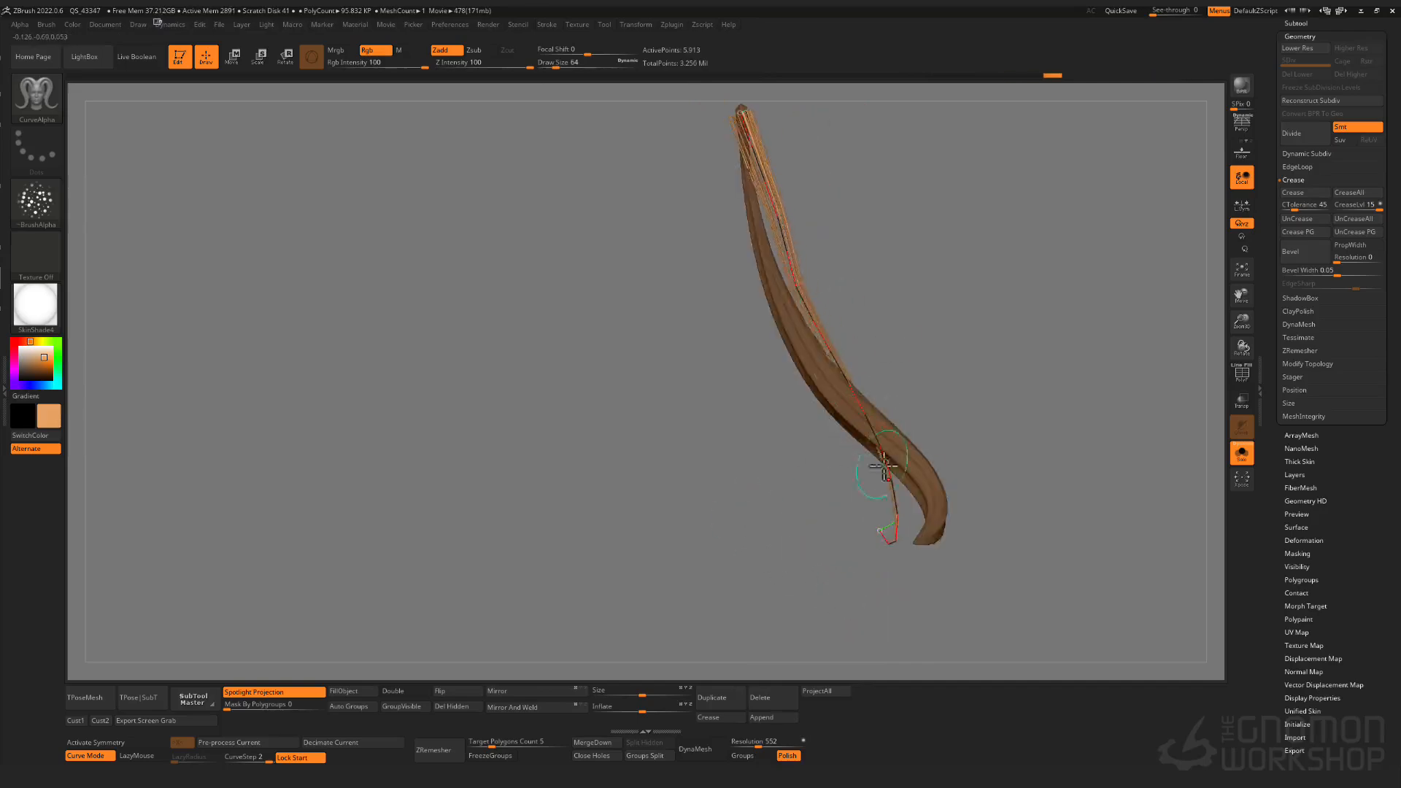
drag(883, 465, 846, 487)
- Split the new strand from the hair lock into its own subtool and make it active
ctrl+shift+click(890, 477)
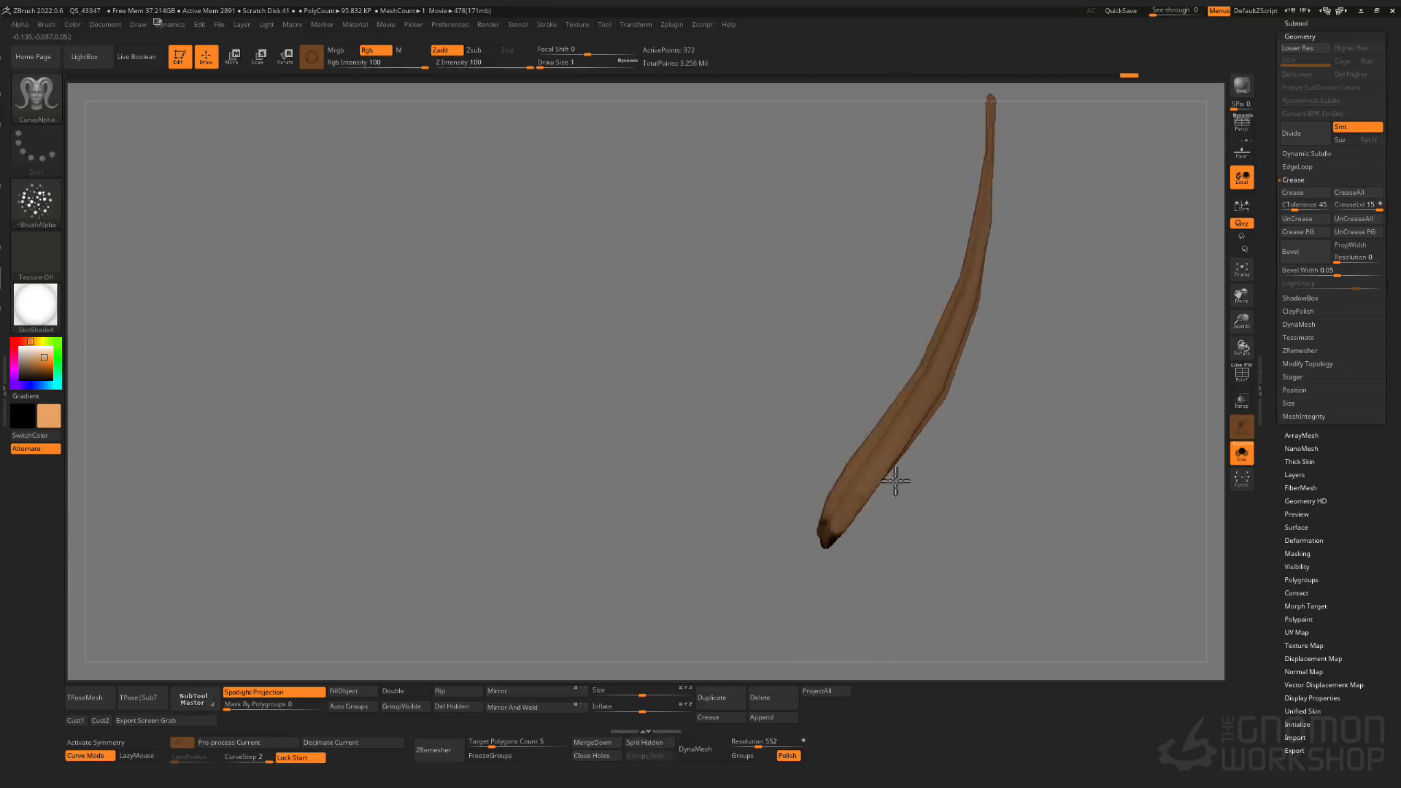
click(648, 740)
drag(773, 452, 873, 400)
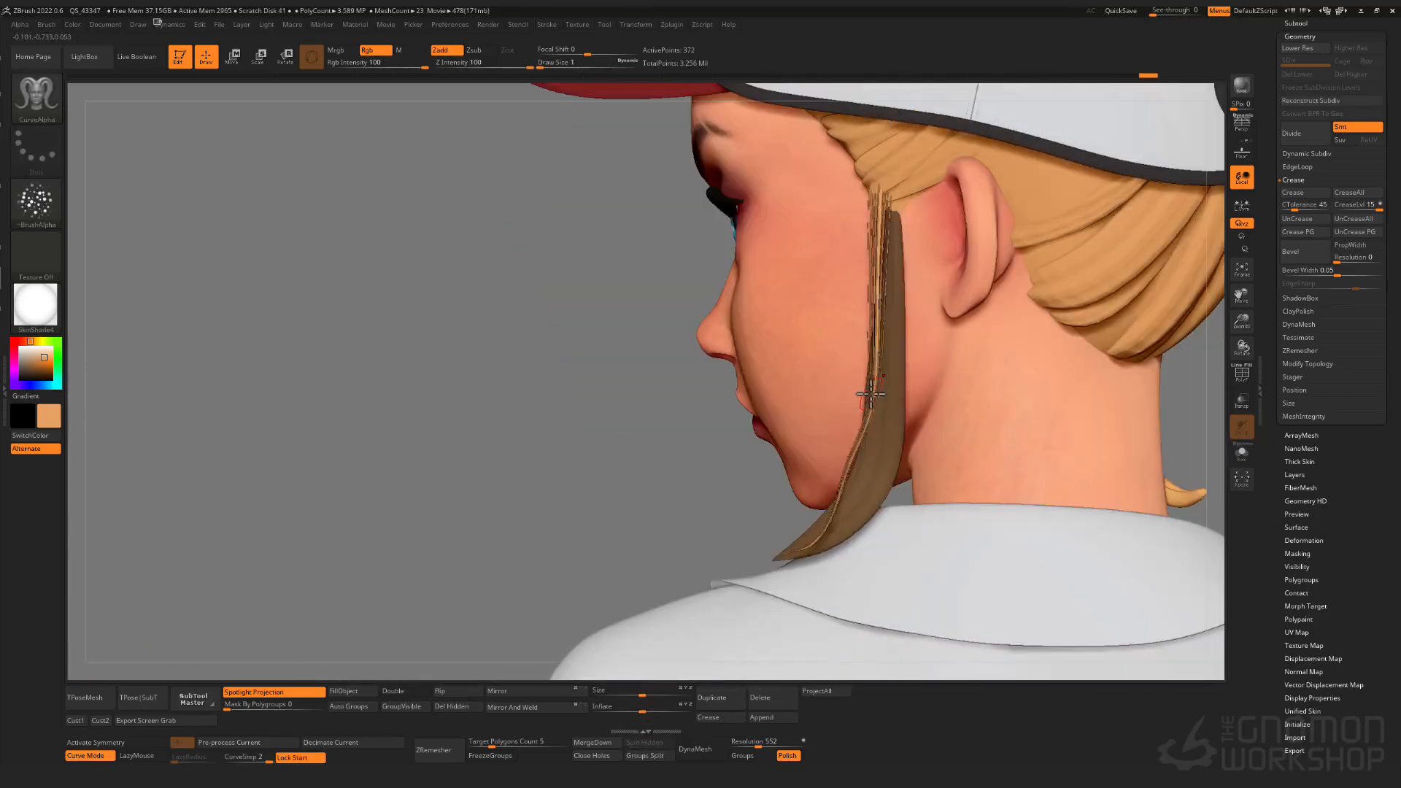
alt+click(865, 411)
- Turn off dynamic subdivision on the split strand and adjust its lower tip with the Move brush
key(shift+f)
drag(674, 474, 884, 448)
right_drag(892, 447, 939, 442)
key(shift+d)
key(s)
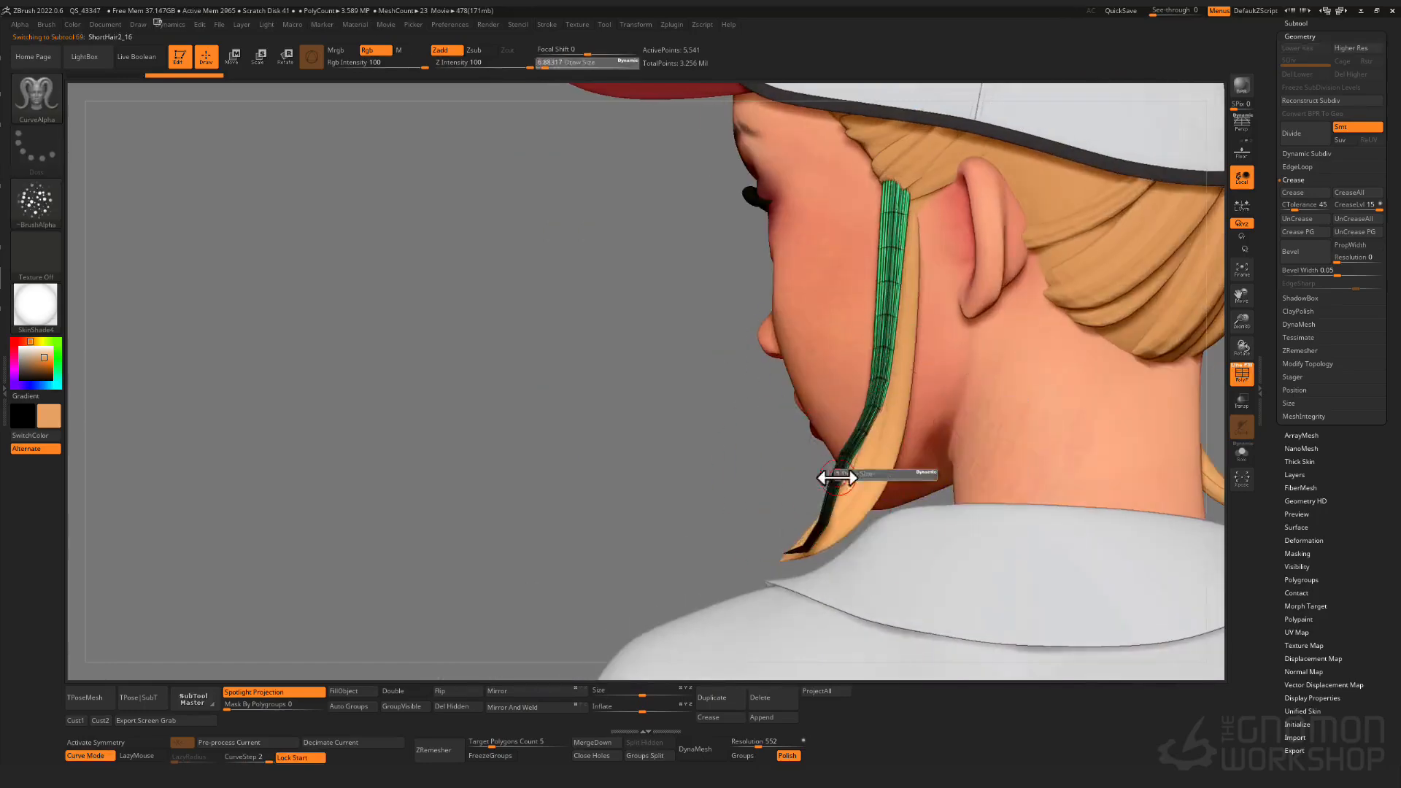
drag(838, 475, 845, 468)
key(b)
key(m)
key(v)
drag(798, 546, 795, 549)
- Hide the polyframe, select the strand beside the ear and open the subtool list
right_drag(821, 526, 886, 474)
key(shift+f)
alt+click(876, 479)
click(1297, 24)
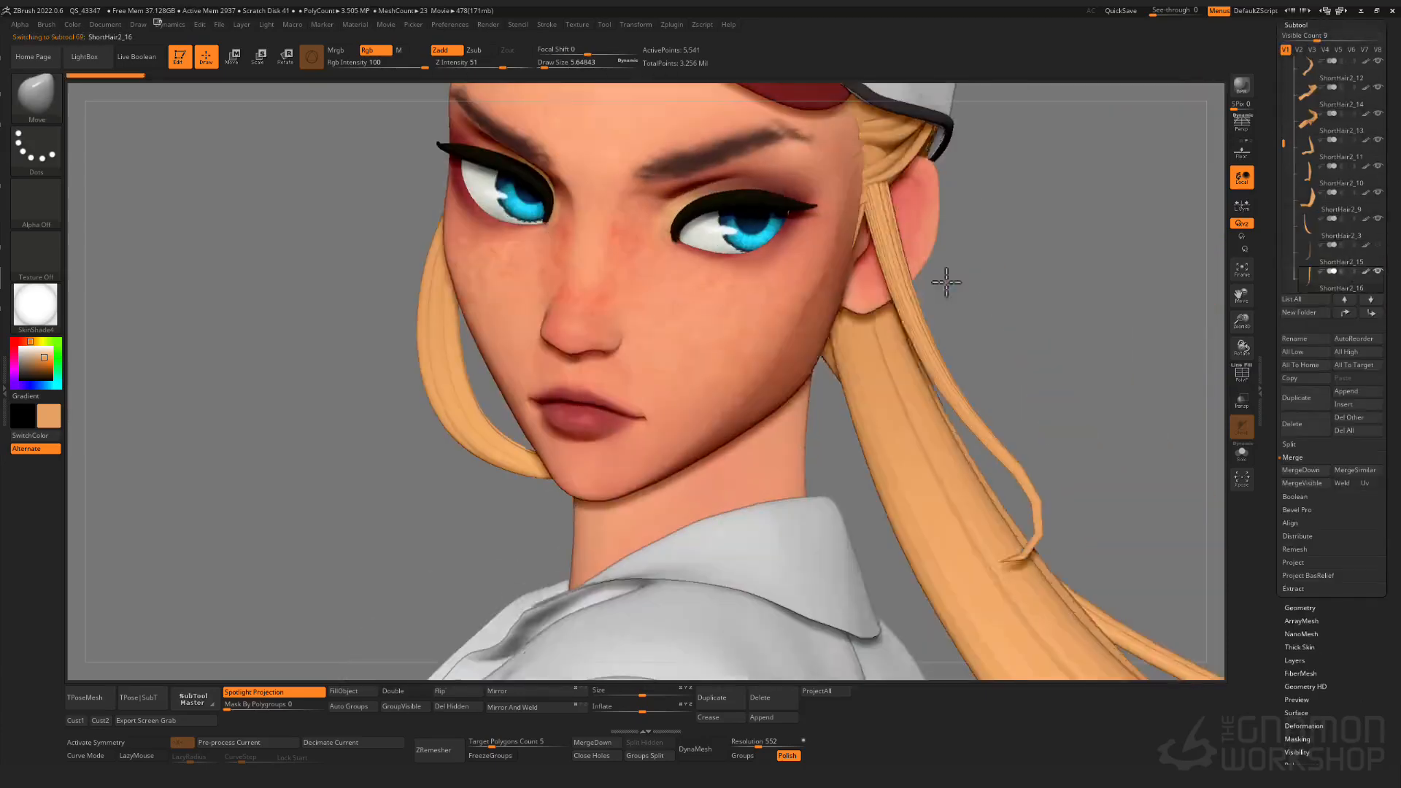
- Reshape the thin strand in front of the ear with the transpose gizmo and the Move brush
key(s)
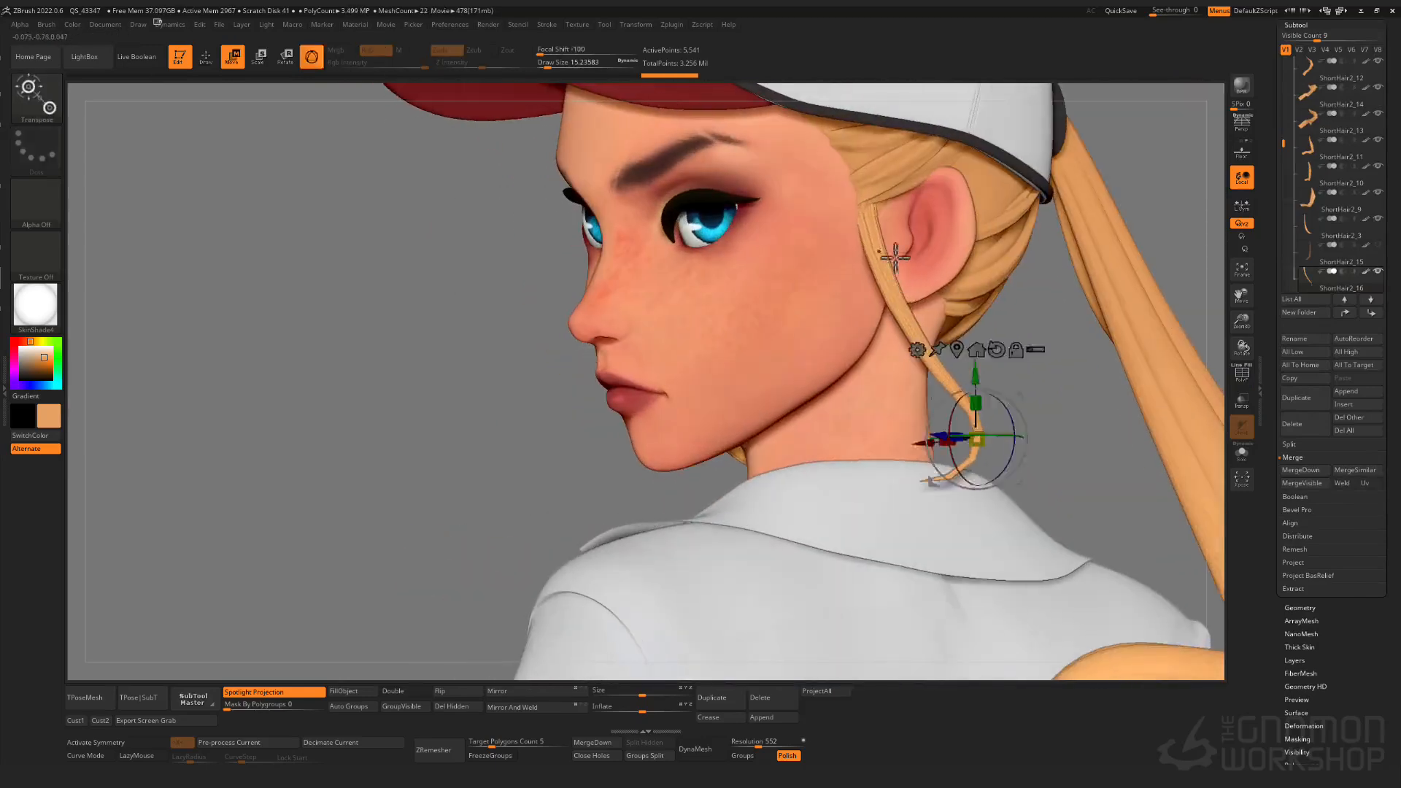
drag(938, 423, 890, 209)
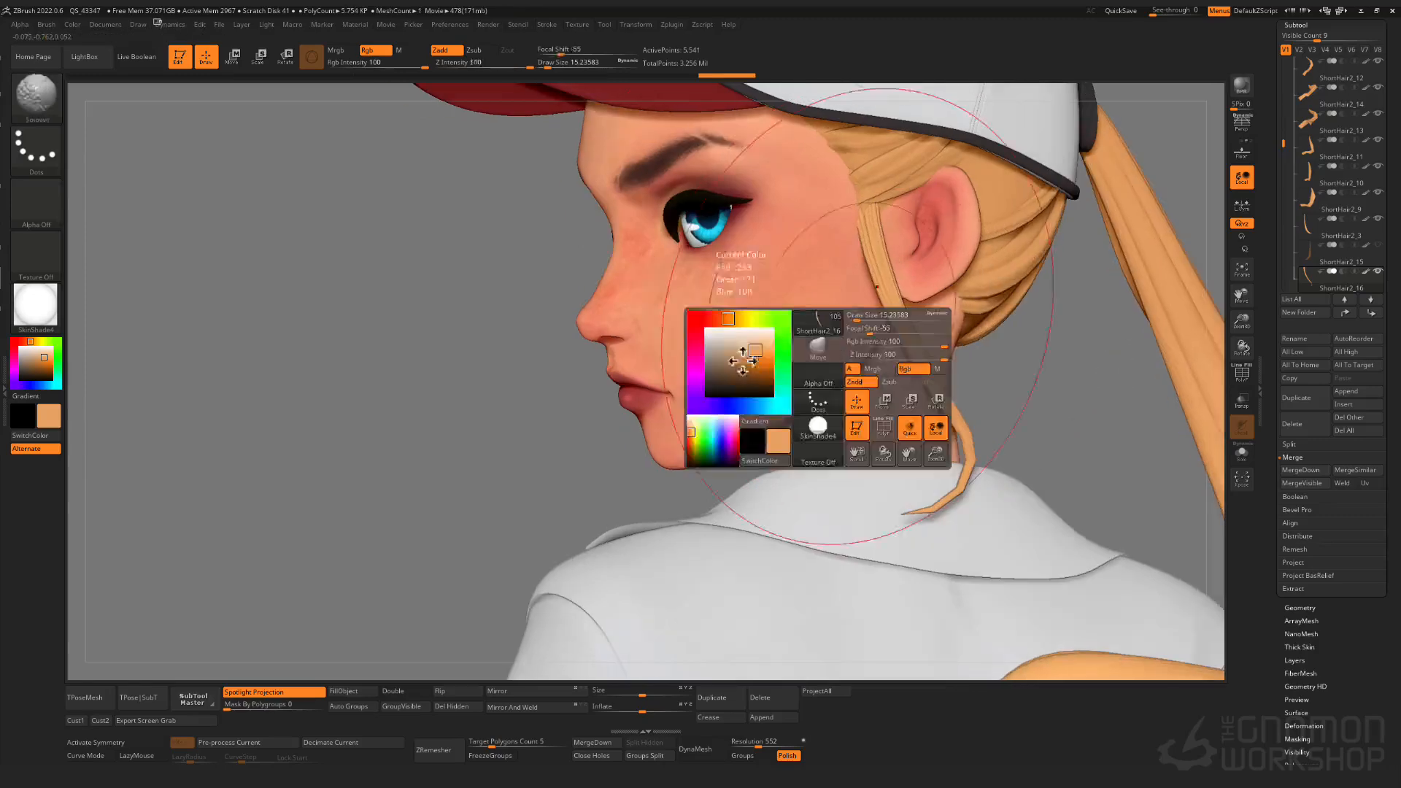
key(q)
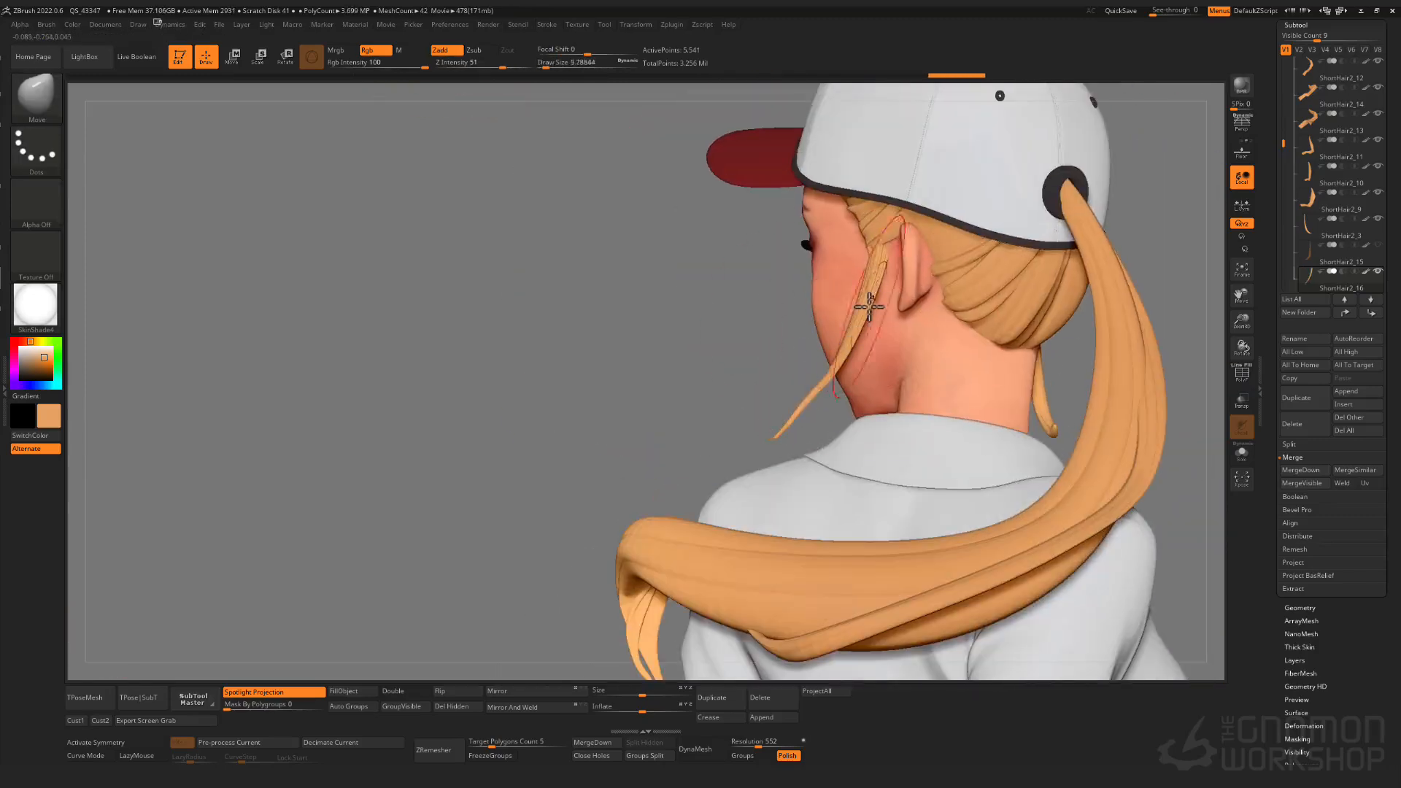
drag(898, 390, 804, 411)
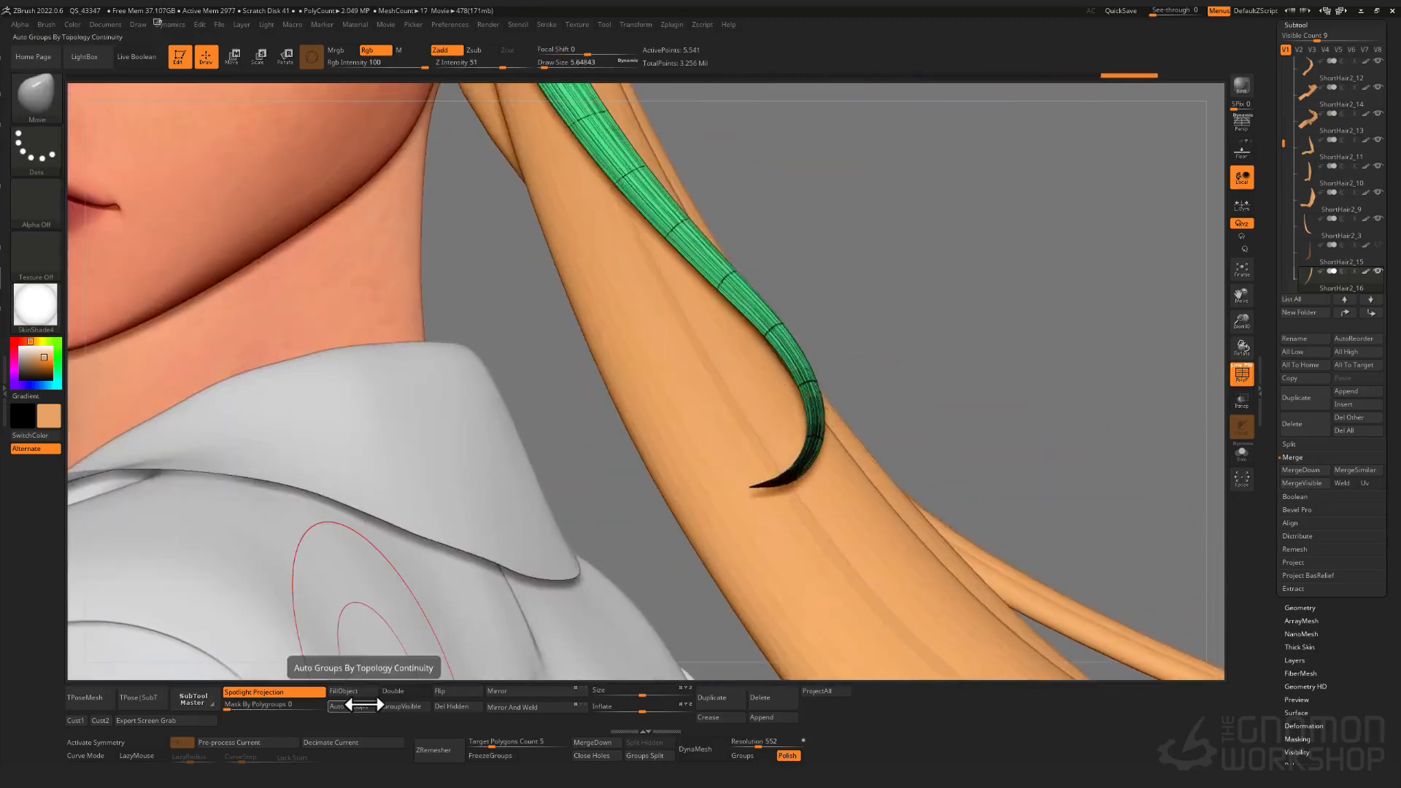
- Regroup the curled hair strand using Auto Groups by topology continuity
click(364, 705)
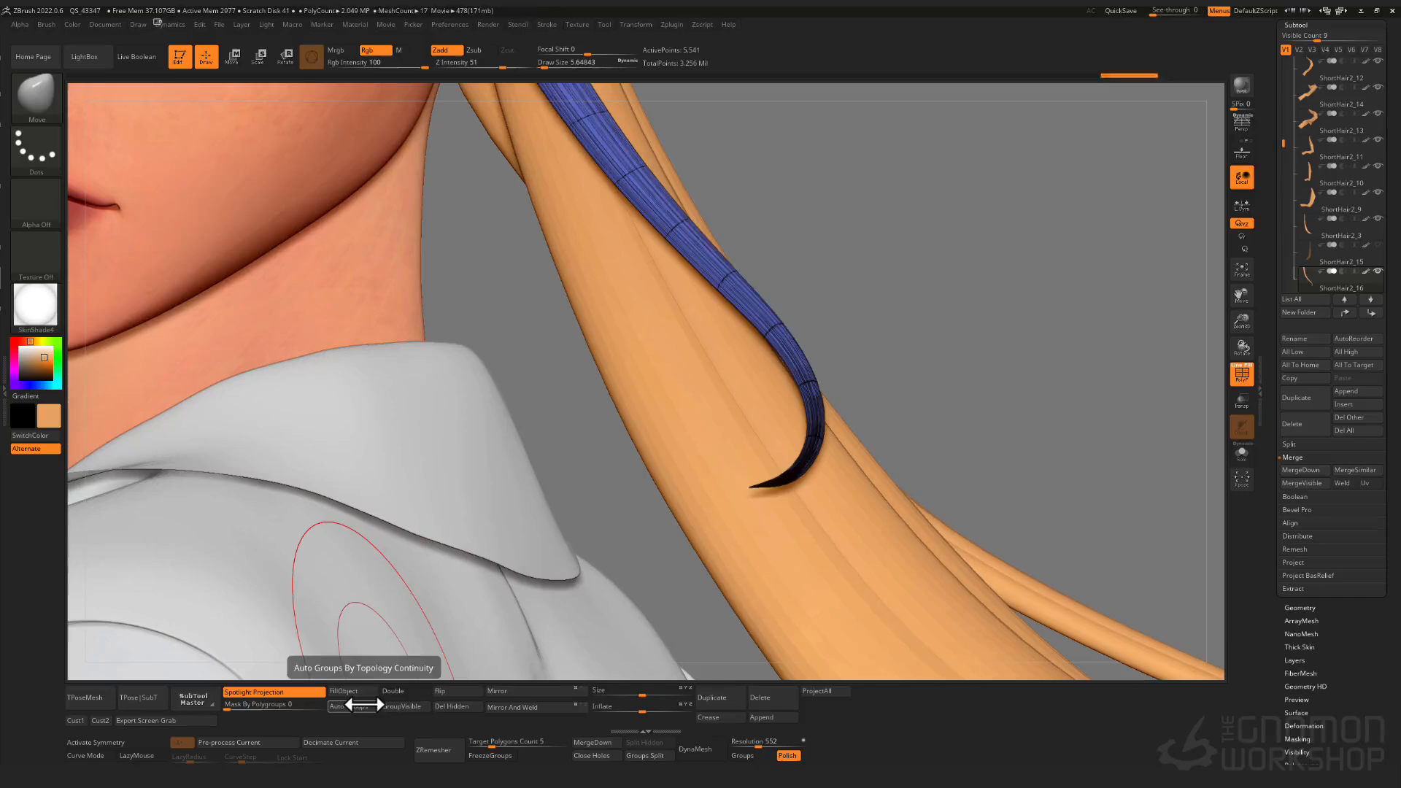
click(364, 705)
click(364, 704)
mouse_move(1138, 524)
mouse_down()
mouse_move(875, 499)
mouse_move(760, 453)
mouse_move(785, 524)
mouse_up()
- Hide the point at the strand's tip, turn on double-sided display and delete the hidden geometry
key(shift+f)
ctrl+alt+shift+drag(525, 418, 651, 545)
click(421, 691)
click(469, 706)
mouse_move(510, 636)
mouse_down()
mouse_move(569, 584)
mouse_move(753, 550)
mouse_move(705, 452)
mouse_up()
key(shift+f)
- Auto-group the strand's separated strips and bring the rest of the character back into view
click(353, 705)
ctrl+right_drag(792, 365, 866, 291)
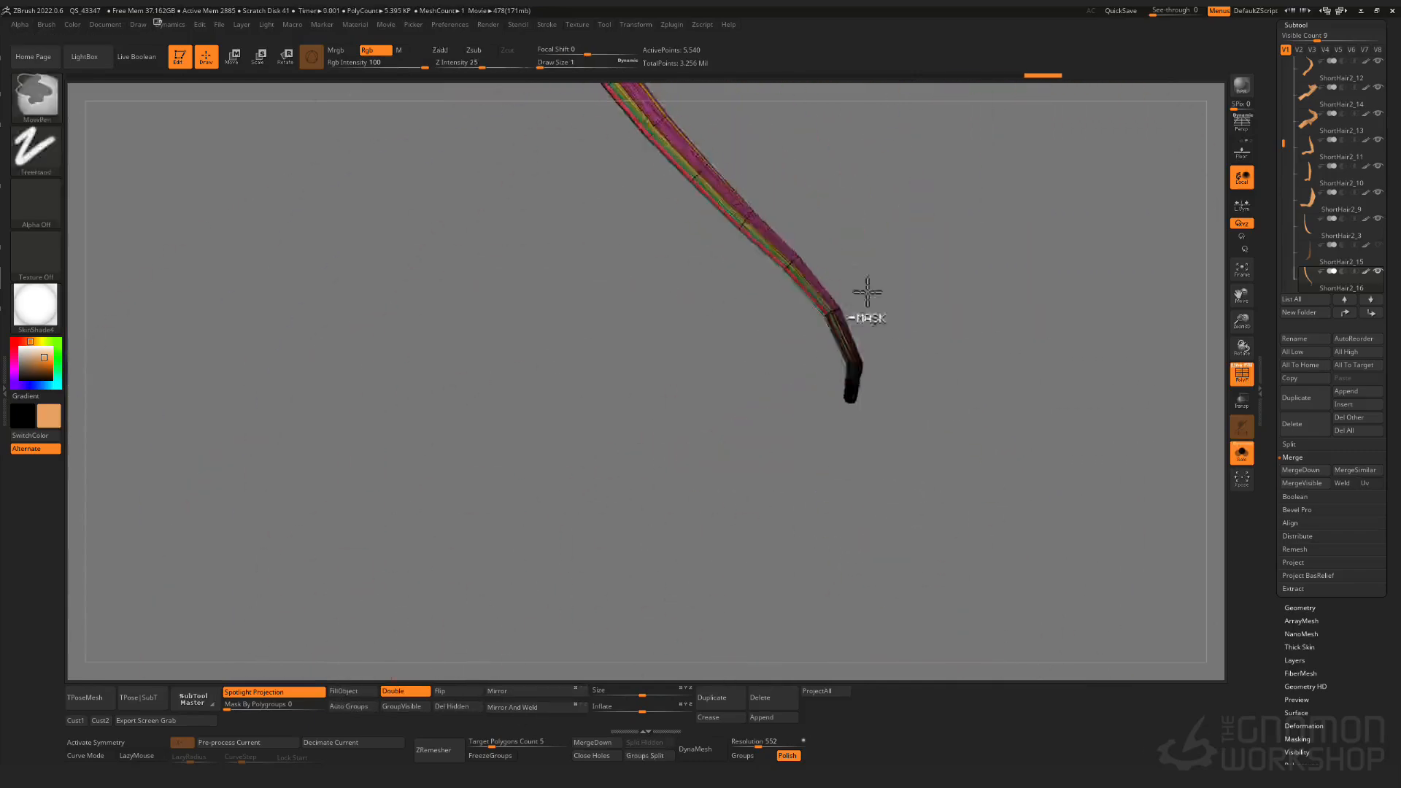
alt+drag(866, 291, 893, 489)
key(alt+s)
drag(1017, 412, 963, 431)
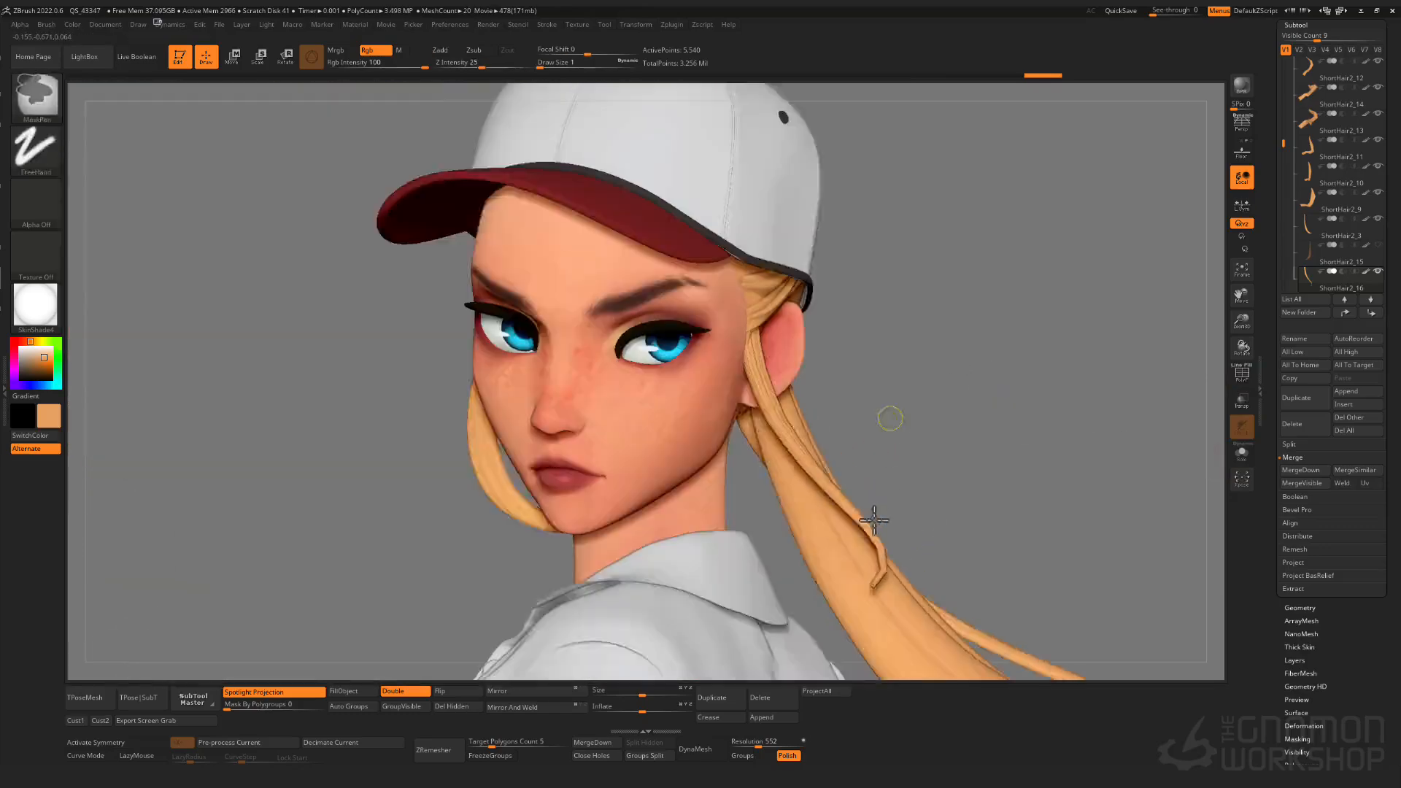
ctrl+right_drag(876, 503, 875, 580)
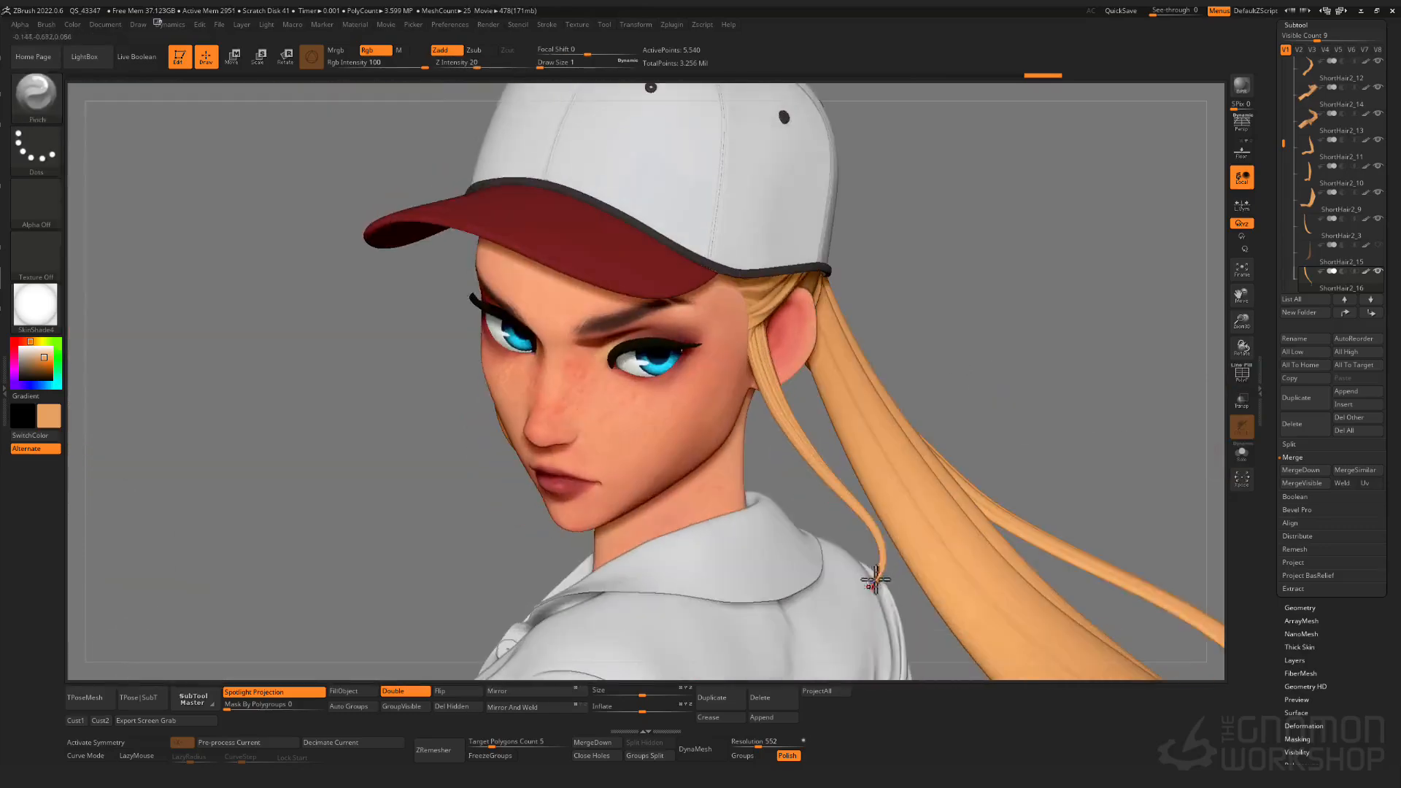
- Use polygroup visibility to mask the ear strand except for one thin strip, and enlarge the Move brush
right_drag(899, 530, 803, 403)
key(shift+f)
ctrl+shift+click(793, 402)
ctrl+shift+click(1041, 519)
ctrl+click(1041, 519)
mouse_move(1026, 491)
ctrl+right_down()
mouse_move(965, 435)
mouse_move(948, 364)
ctrl+right_up()
key(shift+f)
key(s)
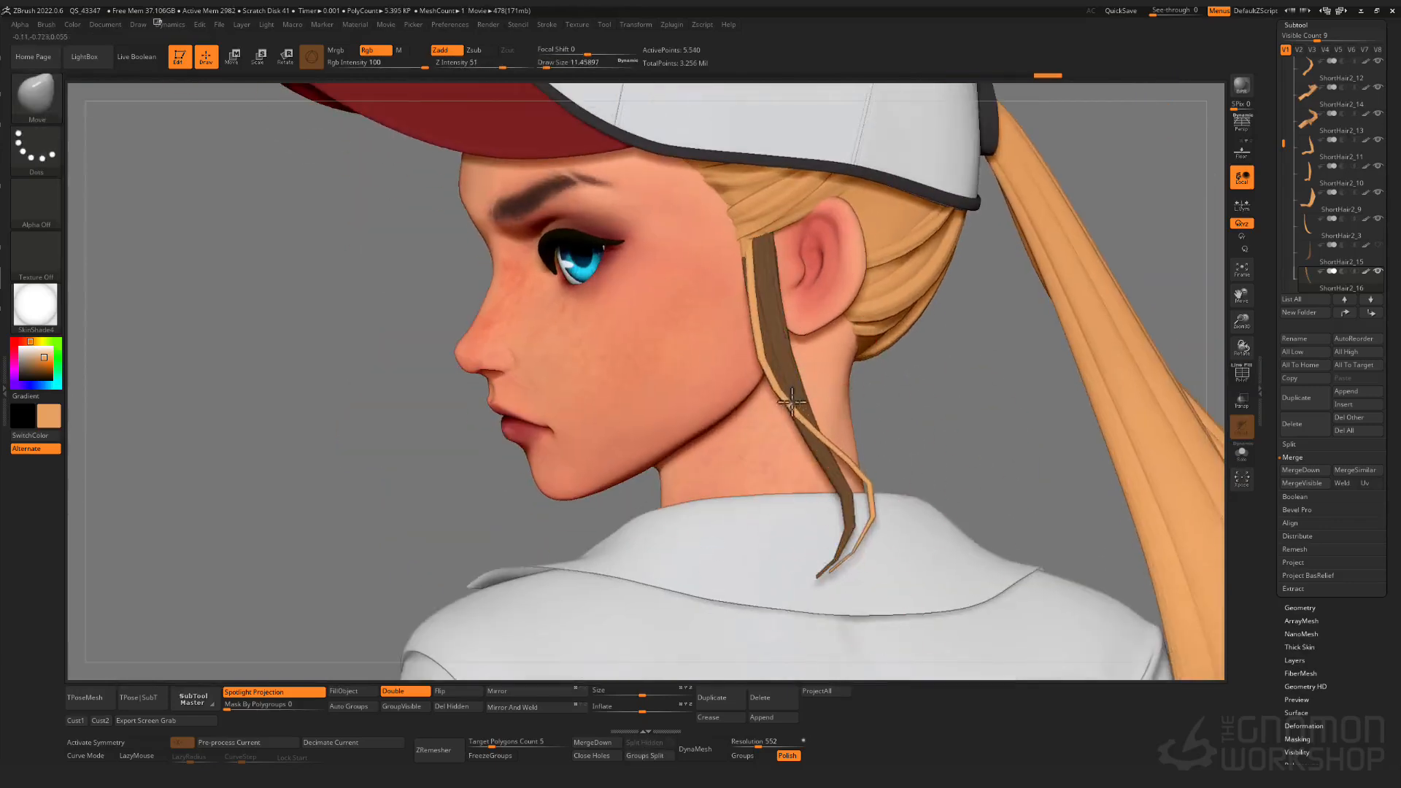
- Pull the unmasked thin strip away from the masked ear strand with the Move brush, adjusting the brush size
right_drag(822, 566, 859, 571)
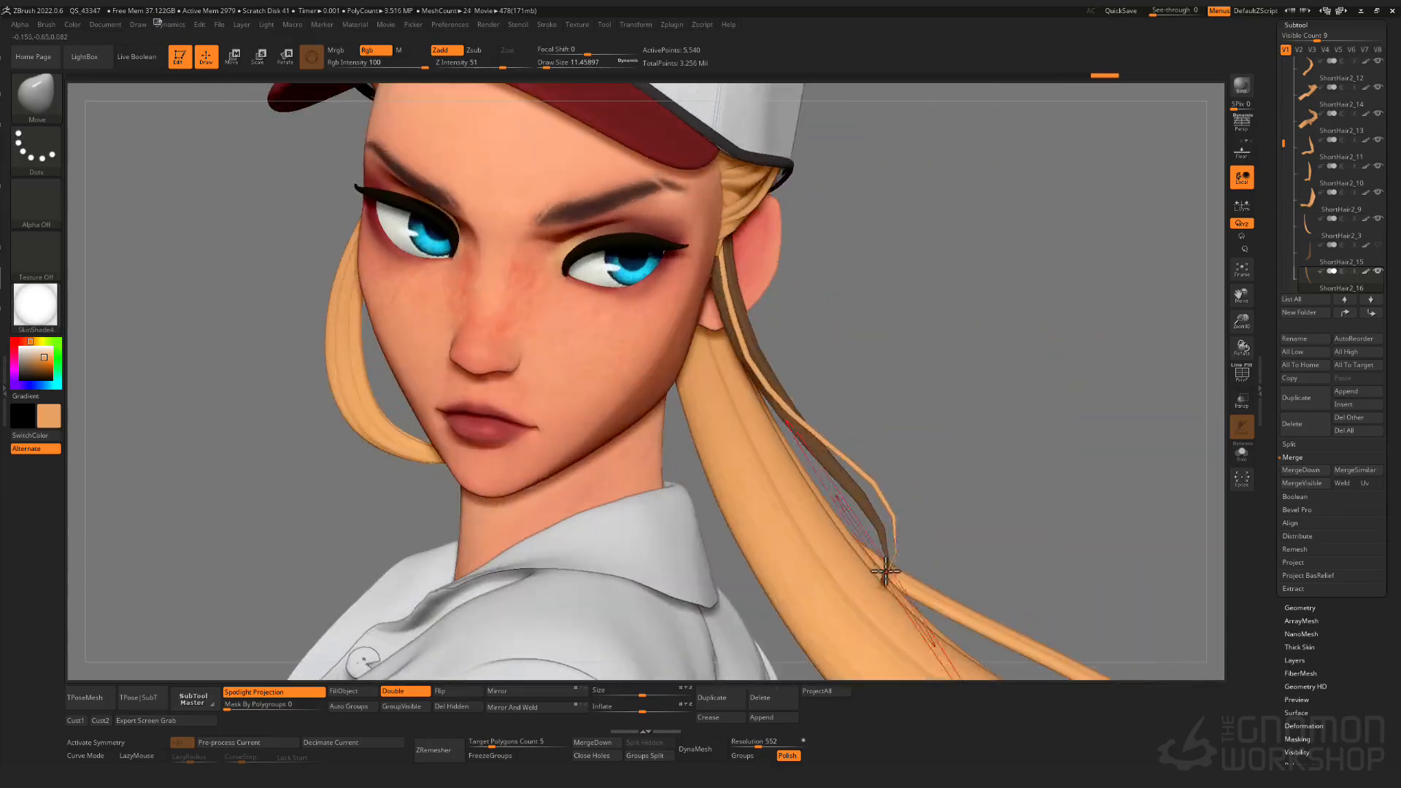
right_drag(960, 466, 982, 420)
ctrl+drag(981, 420, 985, 425)
ctrl+right_drag(985, 426, 941, 313)
mouse_move(942, 313)
right_down()
mouse_move(888, 294)
mouse_move(871, 516)
right_up()
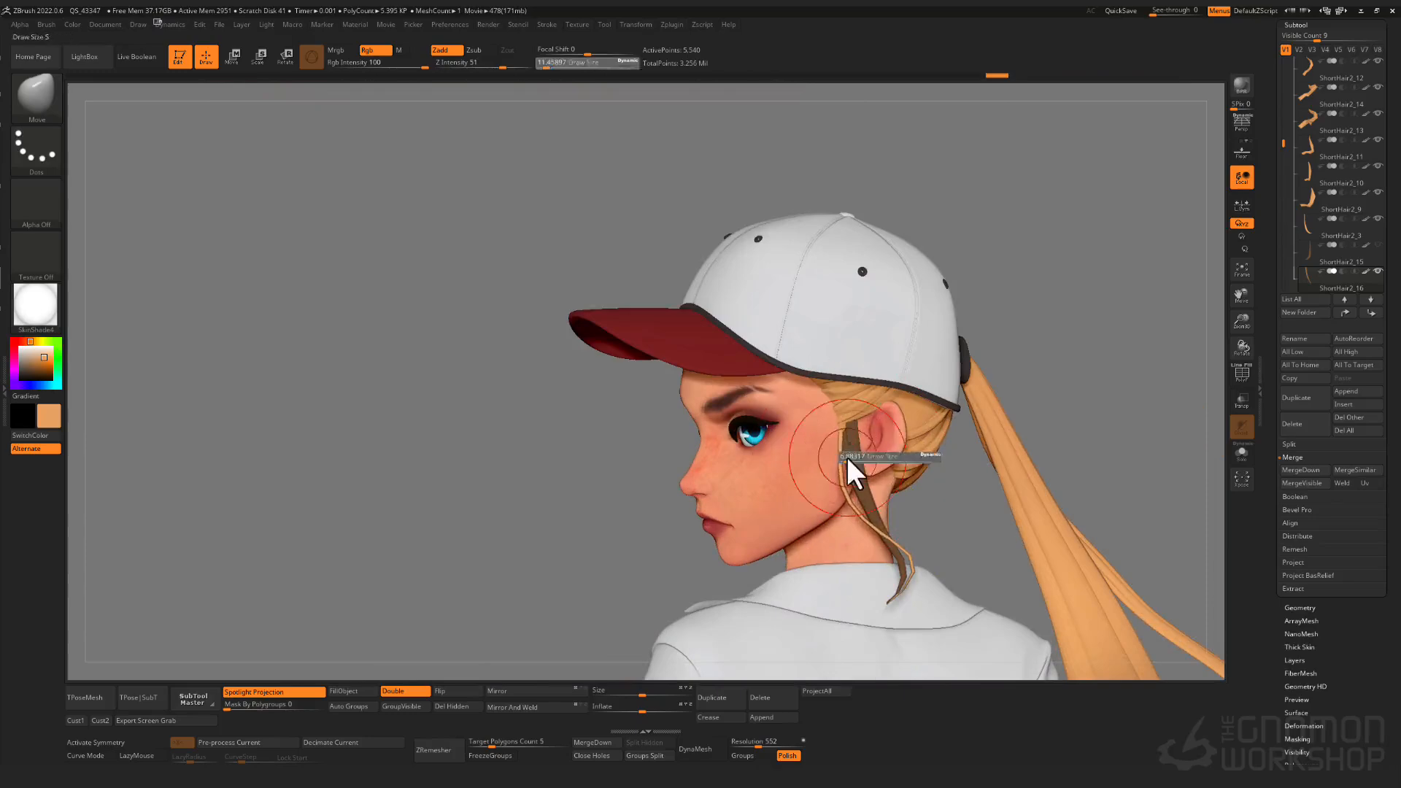
right_drag(832, 404, 913, 559)
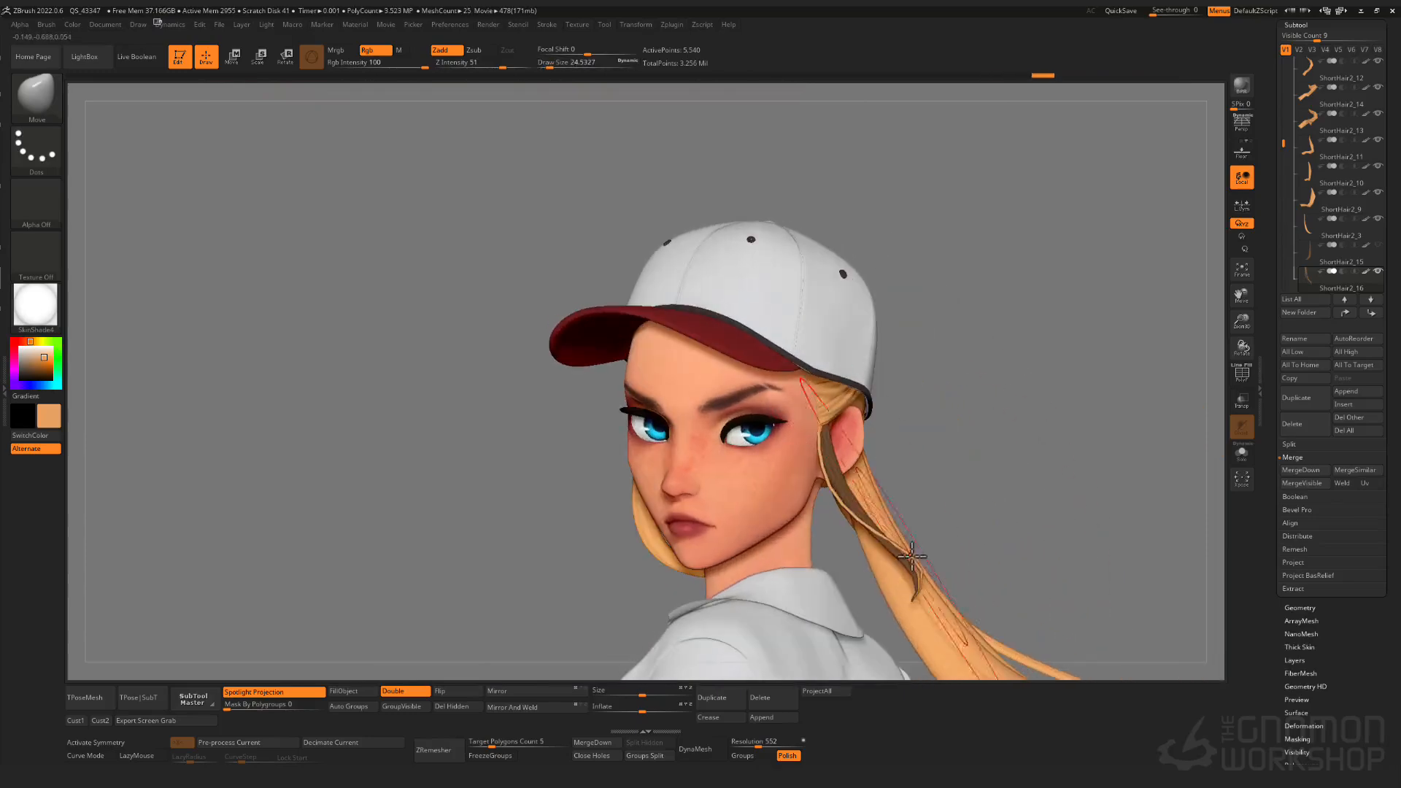
key(s)
drag(913, 552, 910, 553)
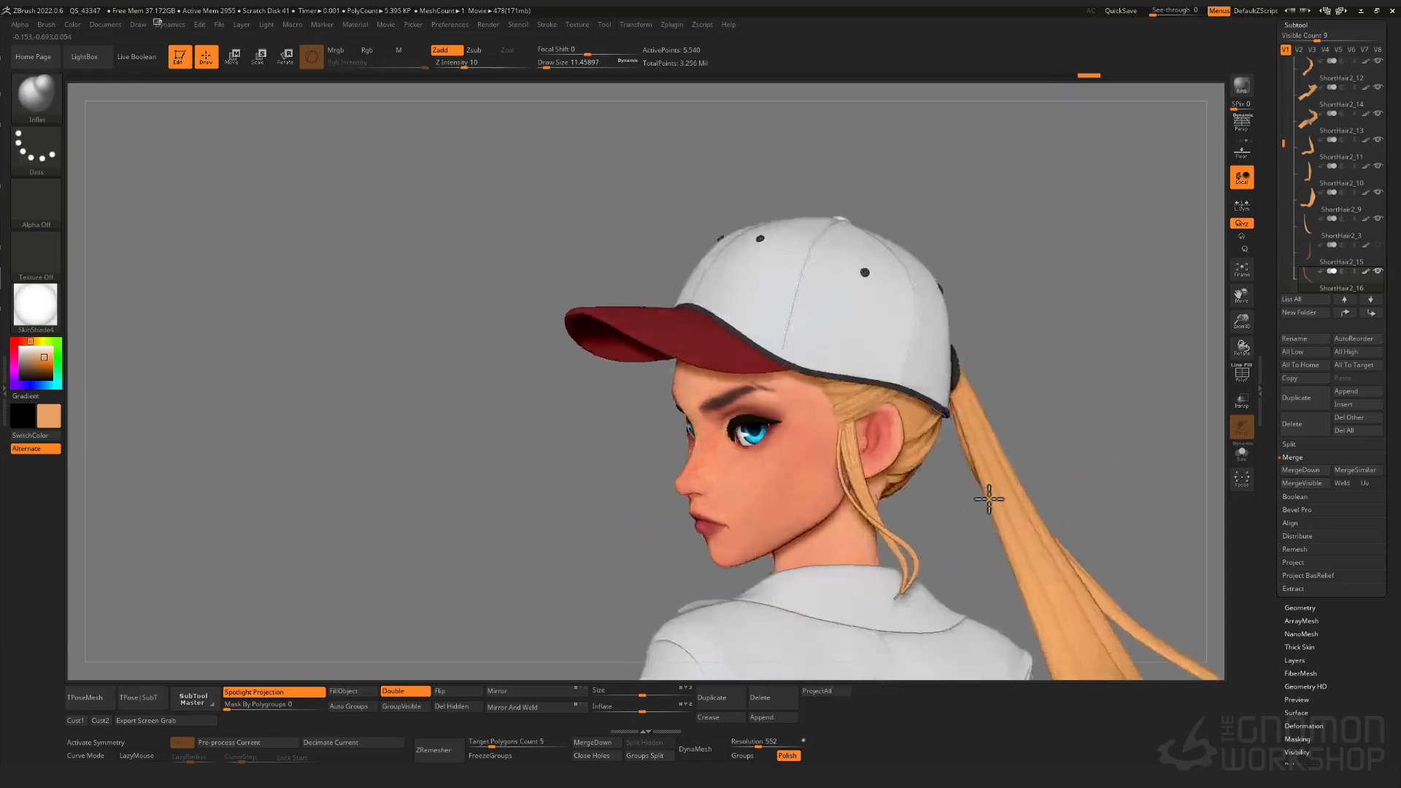
- Refine the loose strip beside the ear with the Move and Smooth brushes and check it from several angles
mouse_move(984, 516)
ctrl+right_down()
mouse_move(925, 394)
mouse_move(915, 657)
ctrl+right_up()
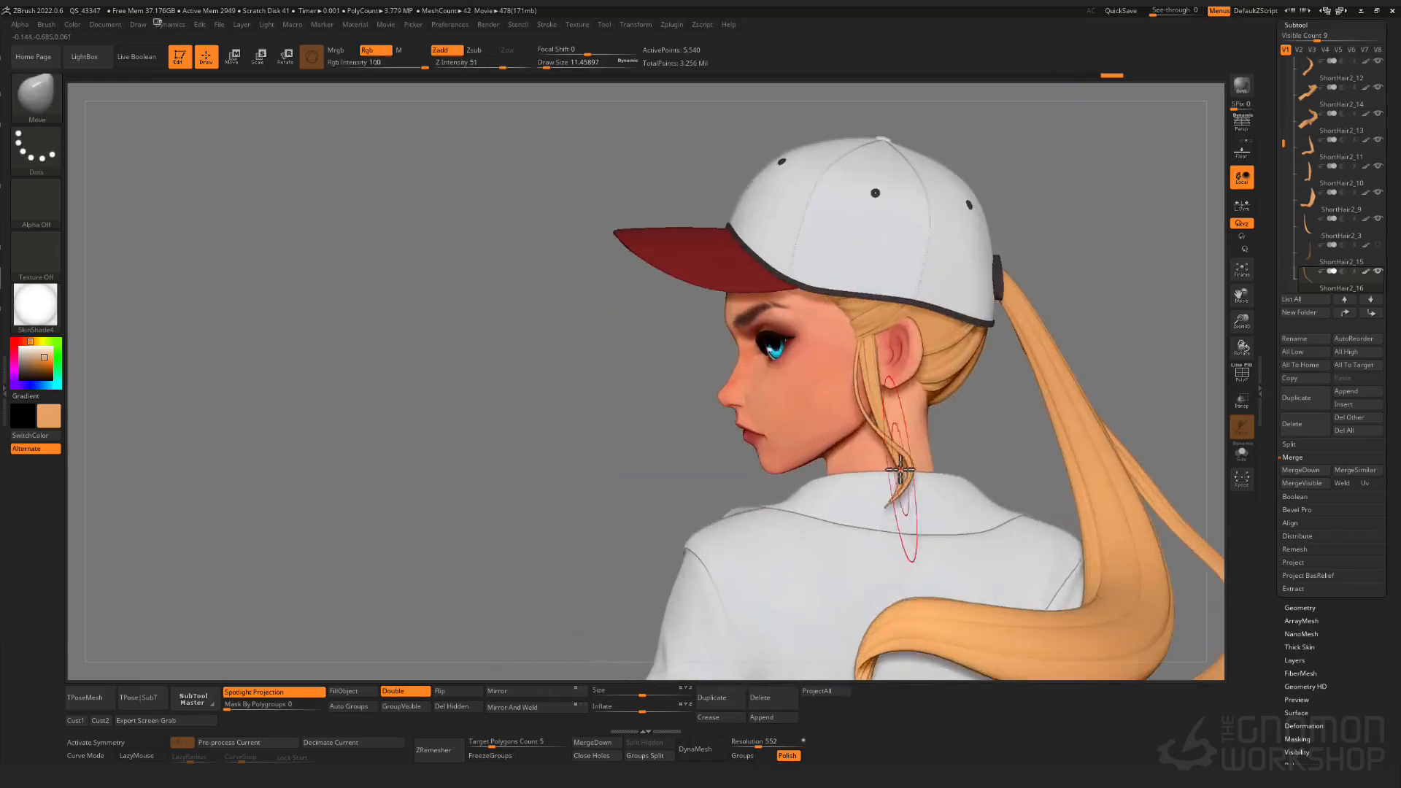
ctrl+right_drag(918, 479, 938, 375)
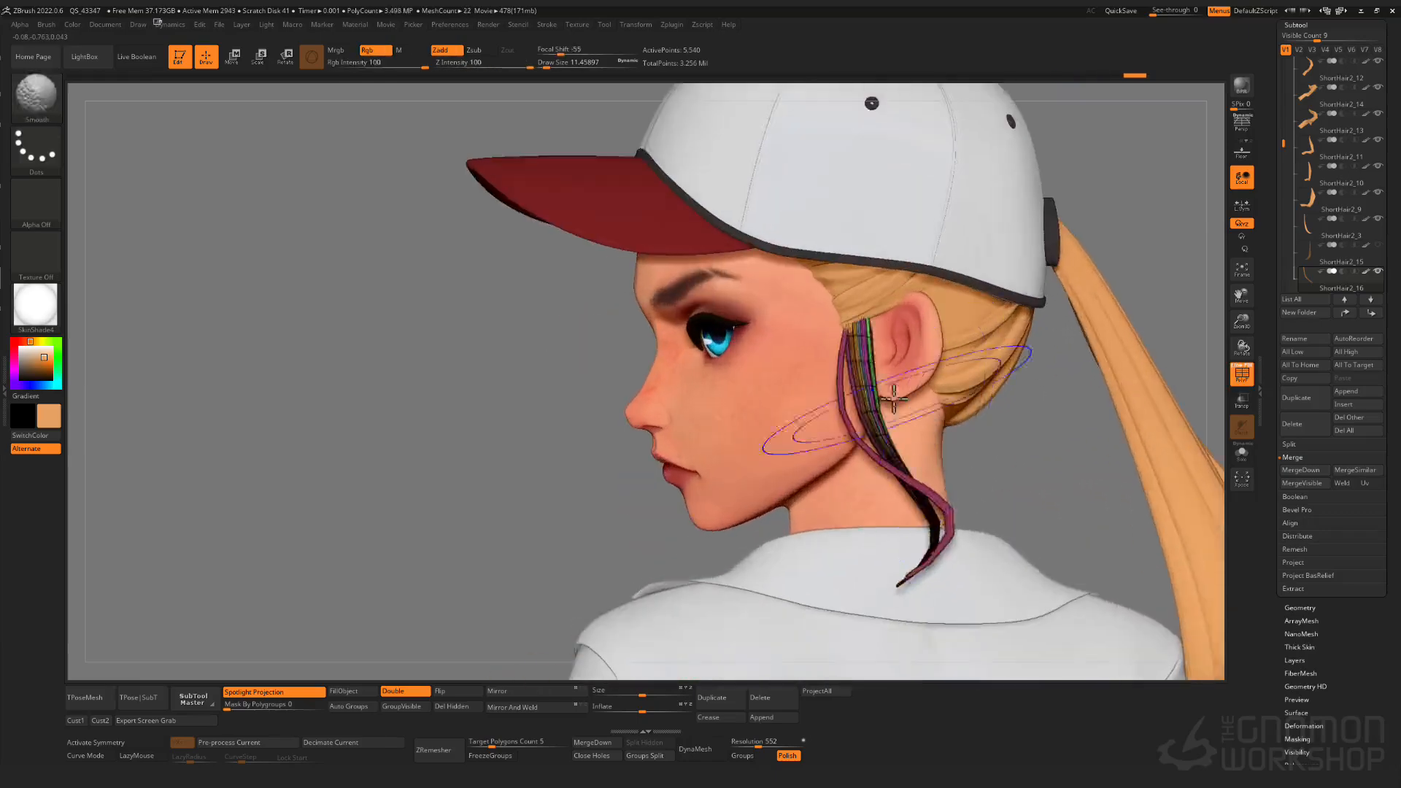
ctrl+right_drag(868, 379, 844, 344)
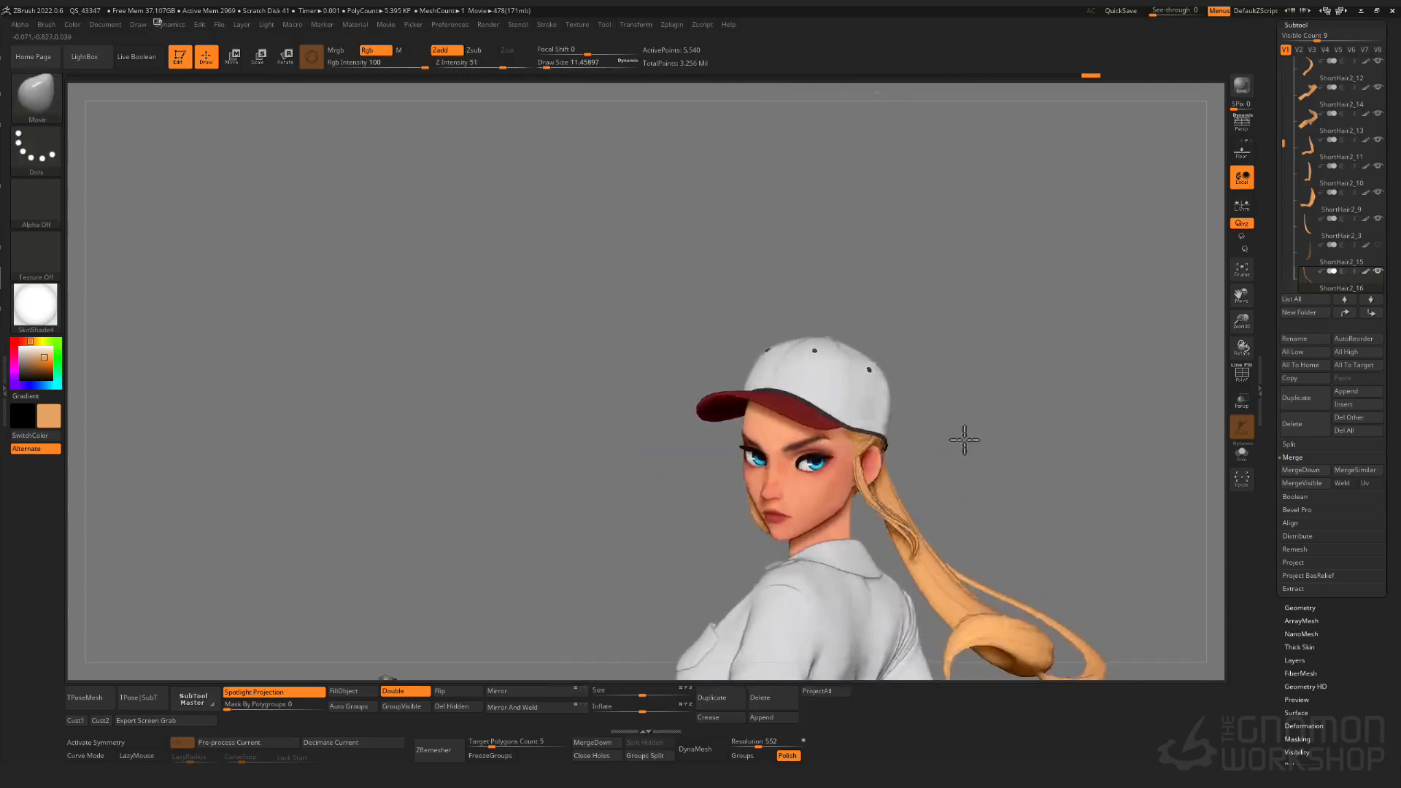
drag(963, 441, 903, 297)
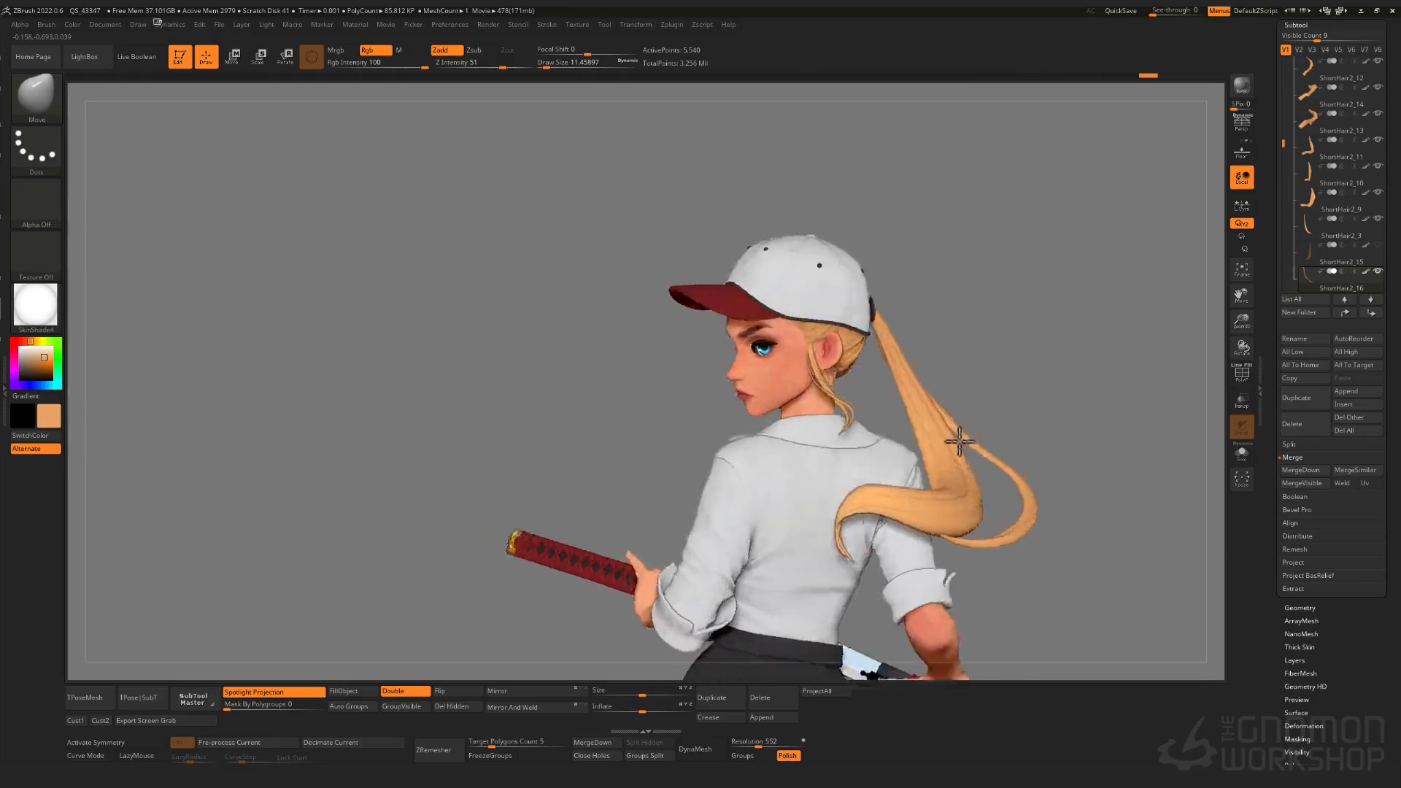
drag(912, 409, 1022, 266)
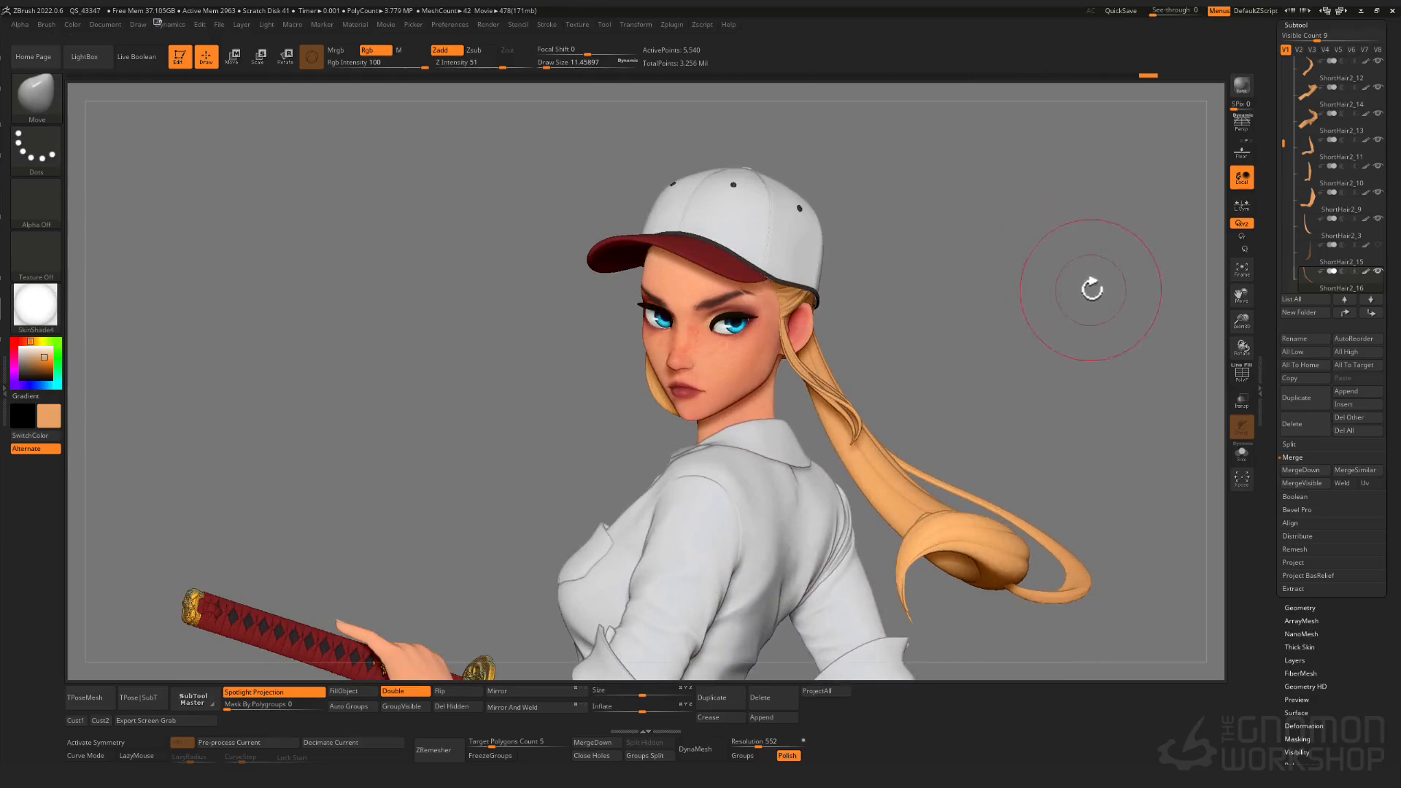
- Choose the CurveAlpha brush, make the large ponytail lock active and isolate it
click(42, 99)
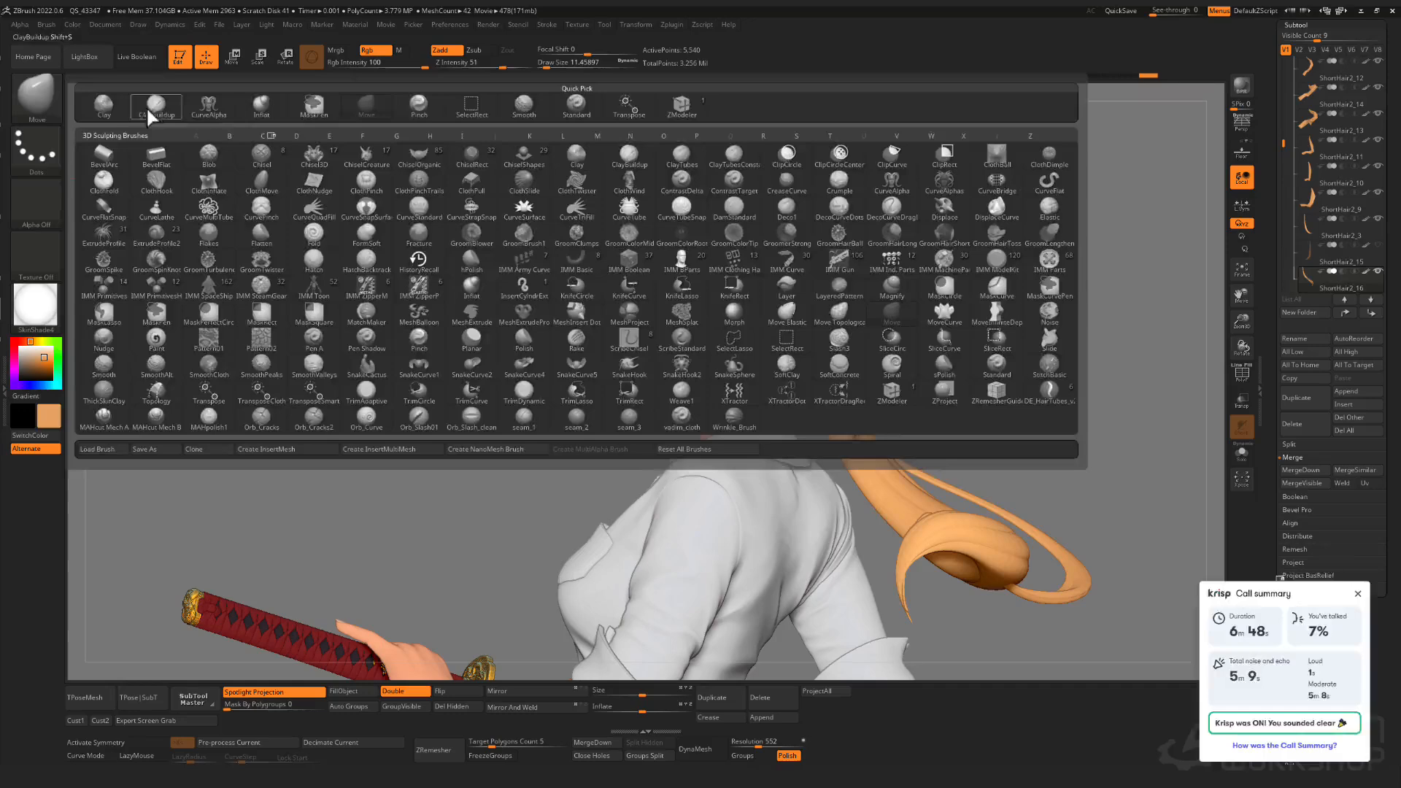
click(151, 111)
alt+click(960, 502)
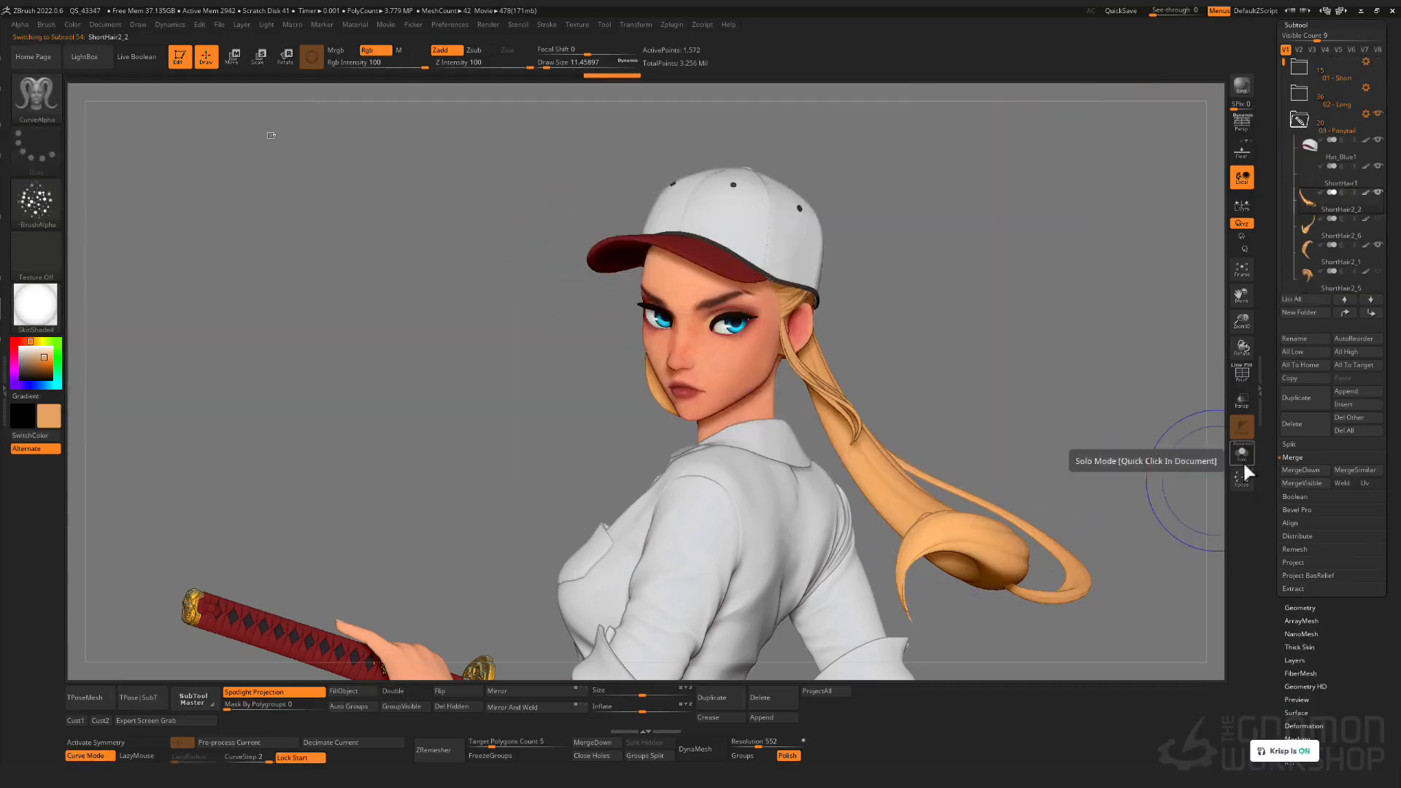
click(1241, 457)
drag(882, 414, 877, 414)
right_drag(886, 408, 928, 352)
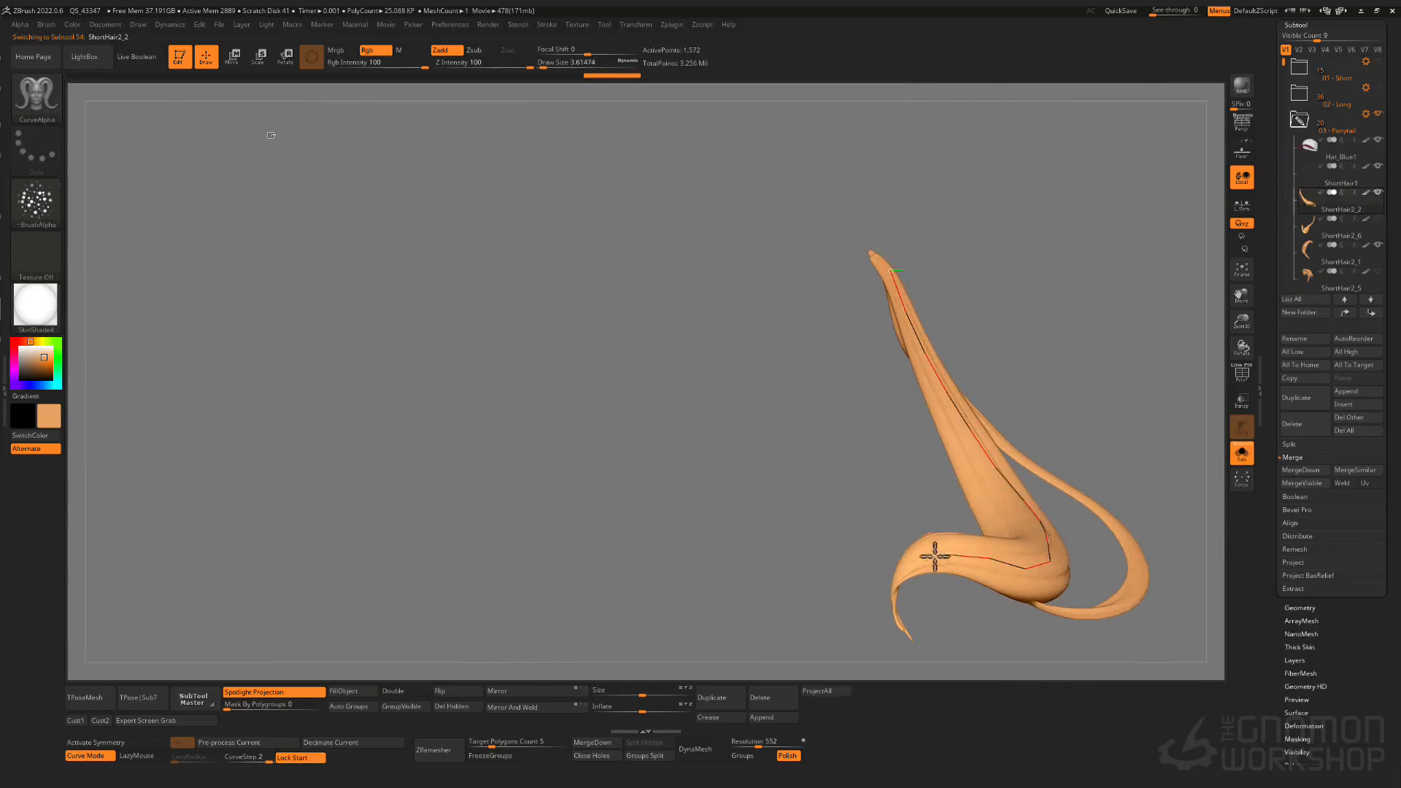
- Draw a multi-strand CurveAlpha hair strip along the ponytail, starting near its upper end
drag(891, 618, 894, 623)
right_drag(897, 613, 970, 539)
drag(981, 486, 922, 576)
right_drag(930, 558, 963, 473)
drag(921, 363, 852, 453)
drag(855, 372, 798, 384)
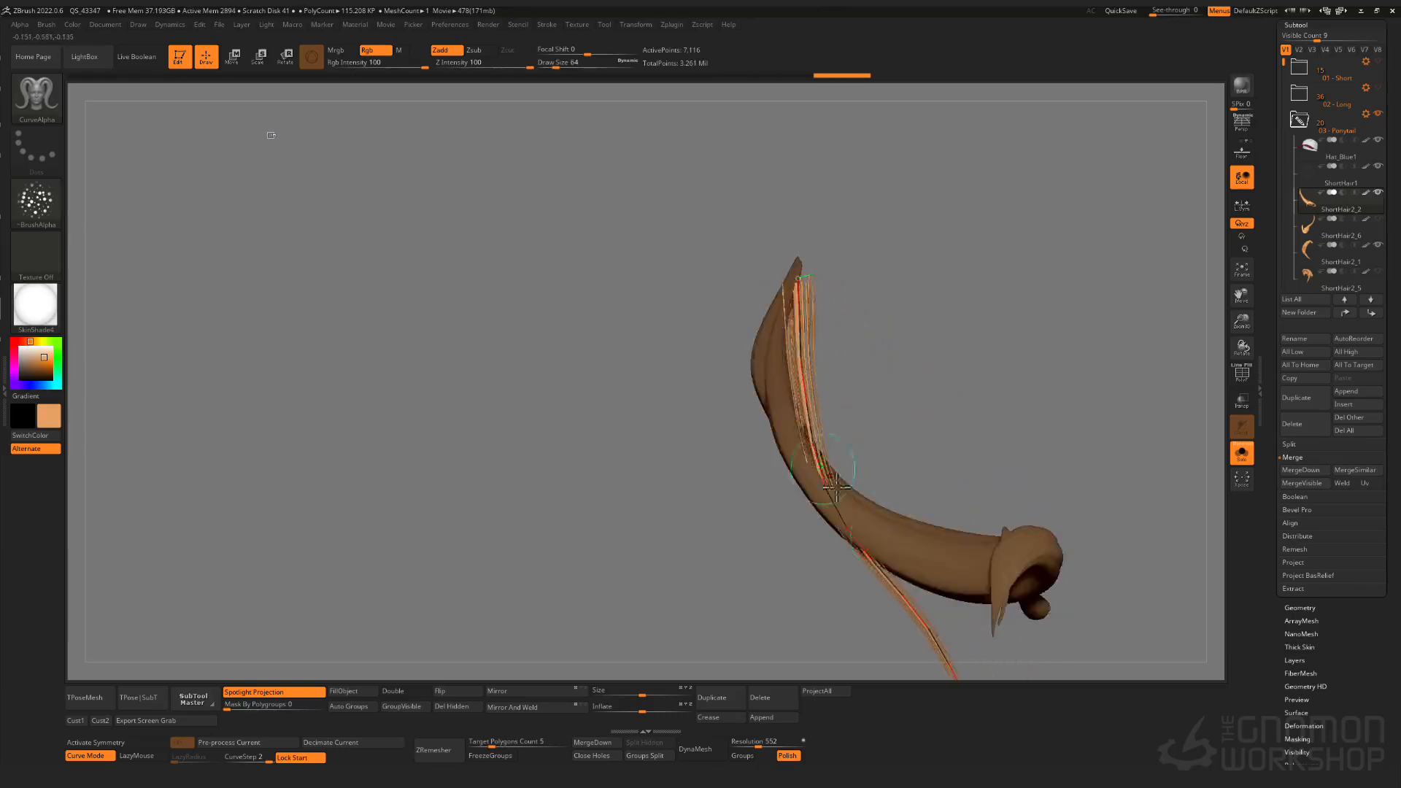
- Bend the strand's curve so it follows the ponytail's length and the curl at its lower end
alt+right_drag(868, 620, 863, 436)
drag(991, 559, 1190, 321)
right_drag(1003, 332, 882, 320)
drag(816, 307, 730, 411)
drag(878, 342, 939, 387)
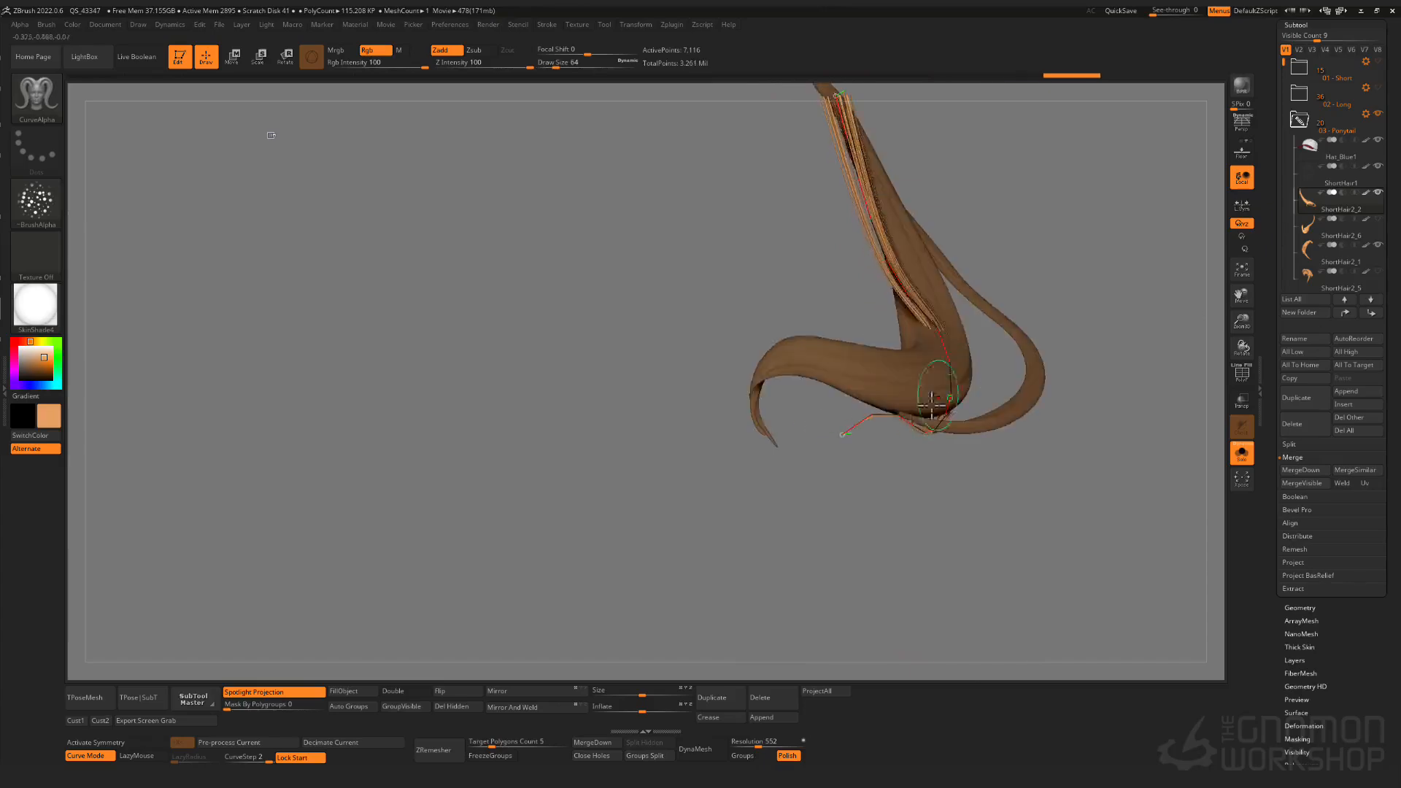
mouse_move(861, 420)
mouse_down()
mouse_move(820, 367)
mouse_move(790, 380)
mouse_move(857, 406)
mouse_up()
right_drag(847, 387, 966, 350)
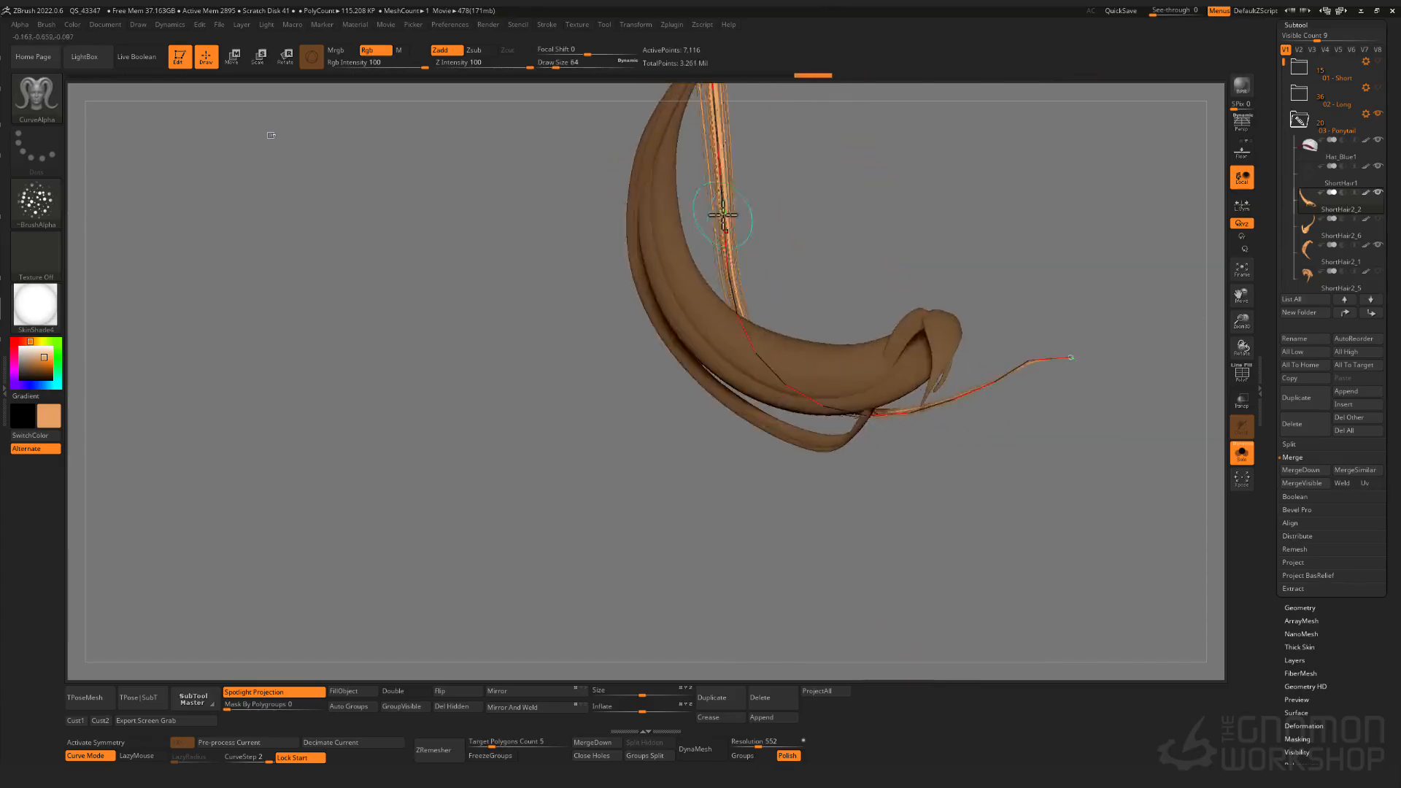
drag(725, 221, 705, 224)
drag(712, 142, 666, 238)
drag(984, 390, 1005, 310)
- Isolate the new ponytail strand by polygroup, split it into its own subtool and show the whole character
right_drag(1021, 278, 813, 356)
key(shift+f)
key(f)
ctrl+shift+click(838, 403)
ctrl+shift+click(838, 403)
ctrl+shift+click(735, 397)
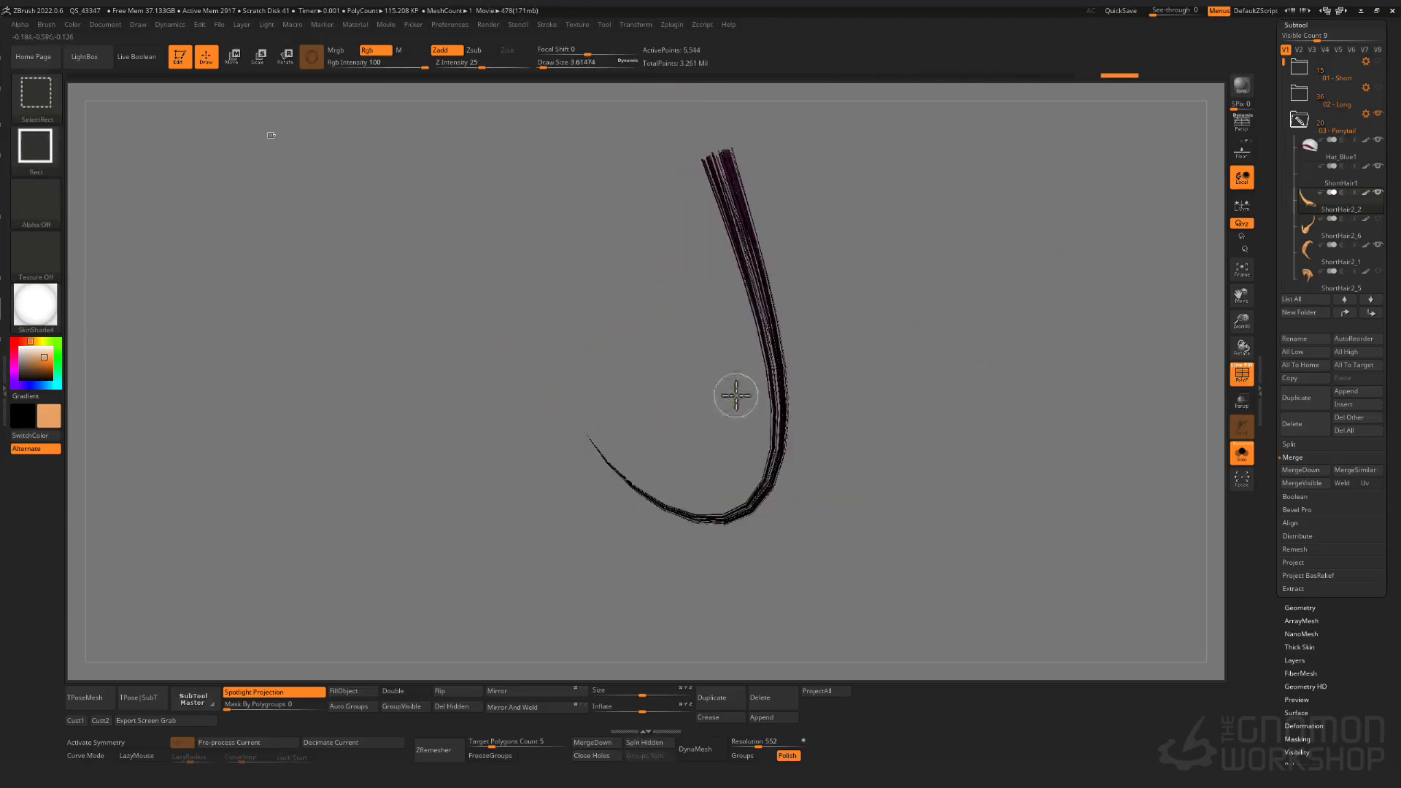
click(650, 742)
click(1241, 455)
mouse_move(1073, 346)
right_down()
mouse_move(1010, 335)
mouse_move(1080, 329)
right_up()
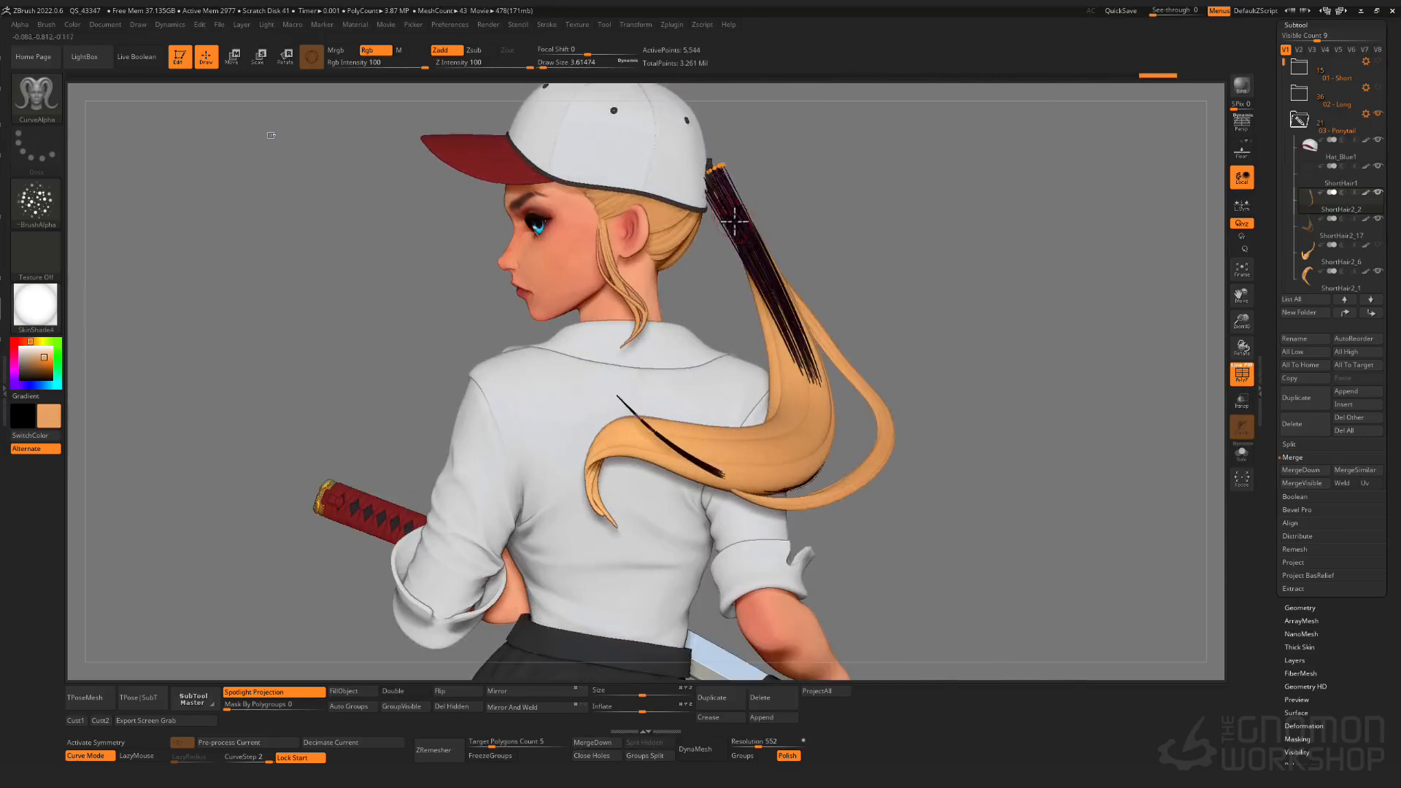
- Move the new strand's upper end to the ponytail opening in the cap and lay it along the ponytail
key(s)
drag(697, 182, 703, 182)
key(shift)
right_drag(1022, 307, 875, 292)
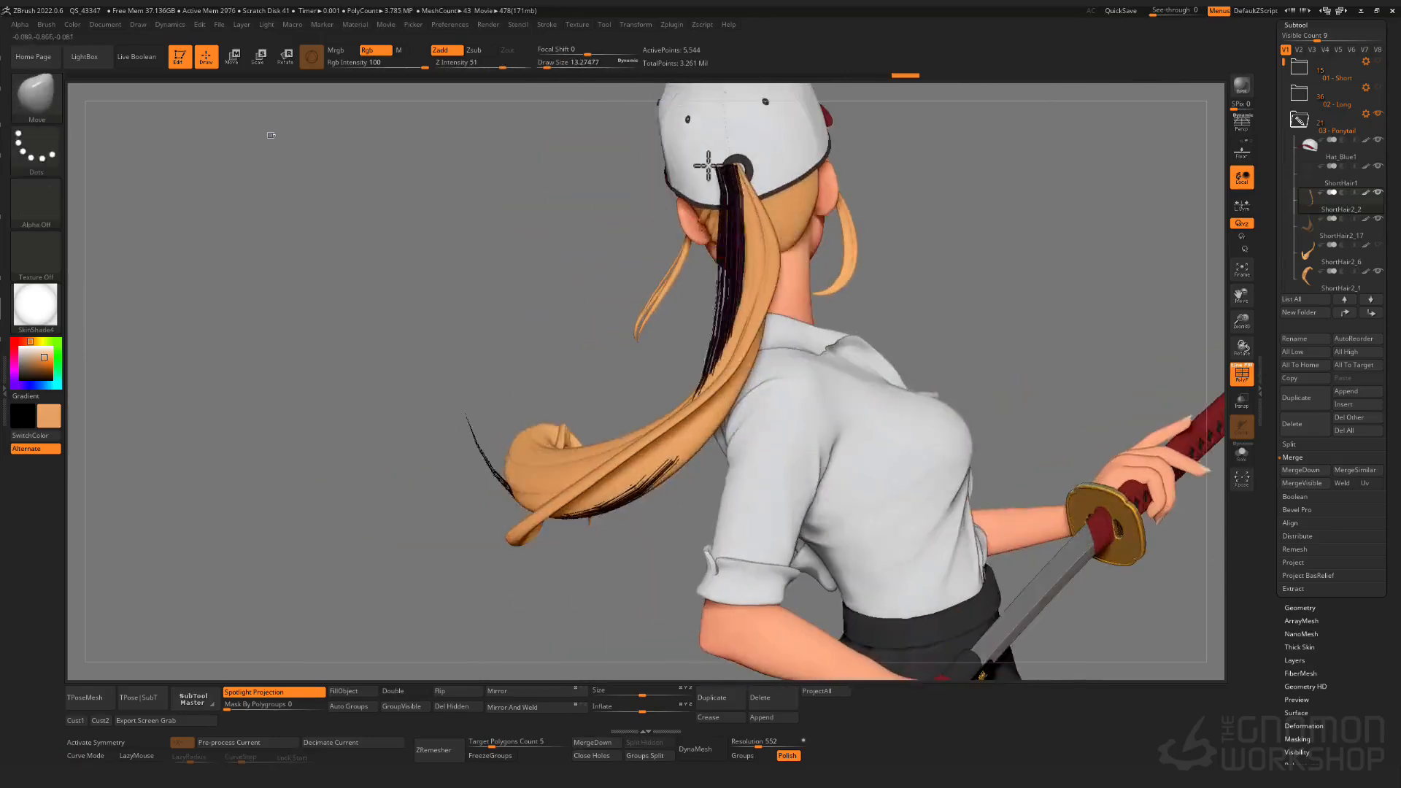
drag(708, 164, 718, 230)
right_drag(948, 306, 926, 324)
key(s)
drag(734, 285, 744, 291)
key(b)
key(m)
key(v)
drag(733, 244, 748, 244)
right_drag(949, 306, 978, 292)
drag(737, 322, 750, 321)
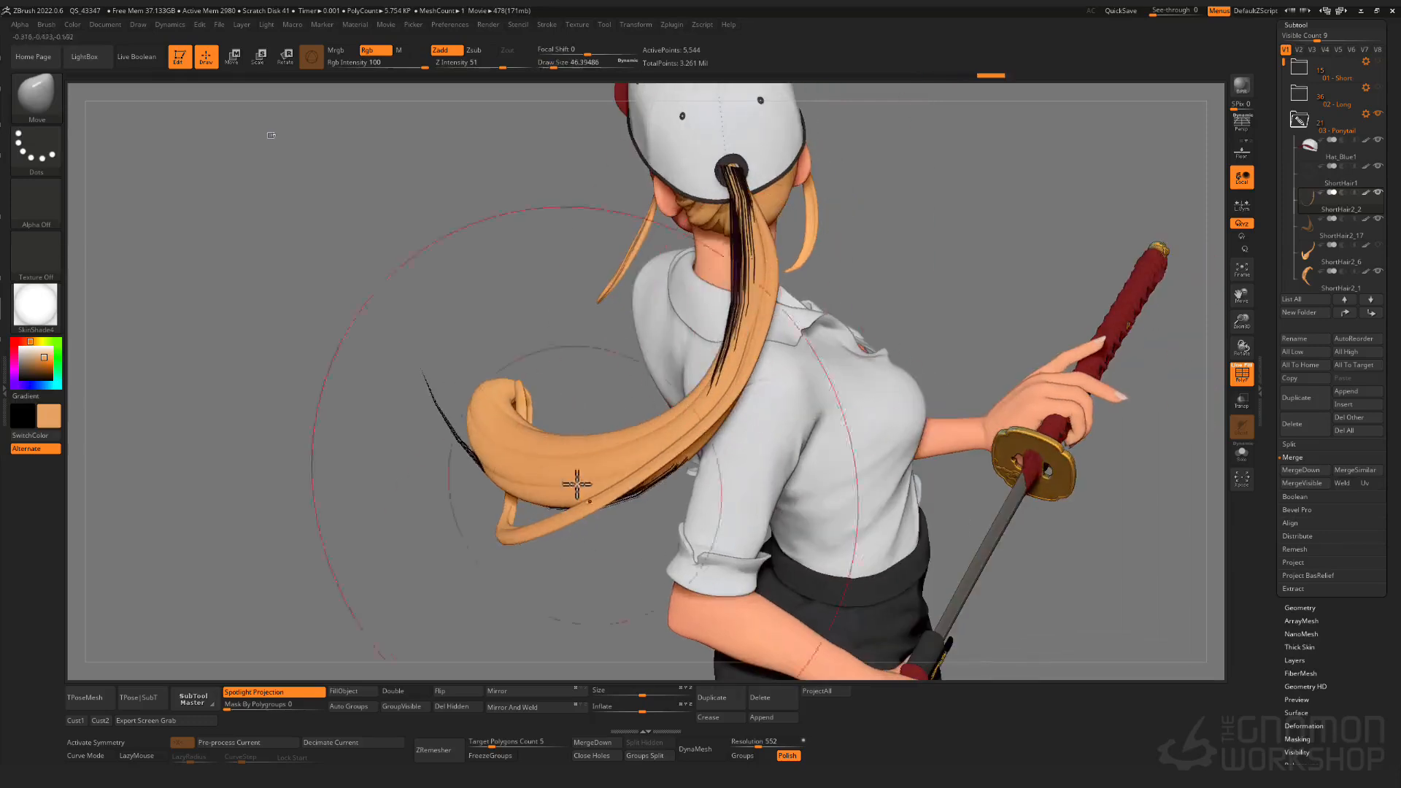
- Fit the strand's lower section around the ponytail's curl with the Move brush at varying sizes and hide the polyframe
drag(442, 422, 456, 416)
key(s)
mouse_move(439, 417)
mouse_down()
mouse_move(459, 374)
mouse_move(432, 413)
mouse_up()
key(s)
drag(461, 394, 473, 373)
right_drag(456, 375, 484, 375)
key(s)
drag(499, 372, 494, 373)
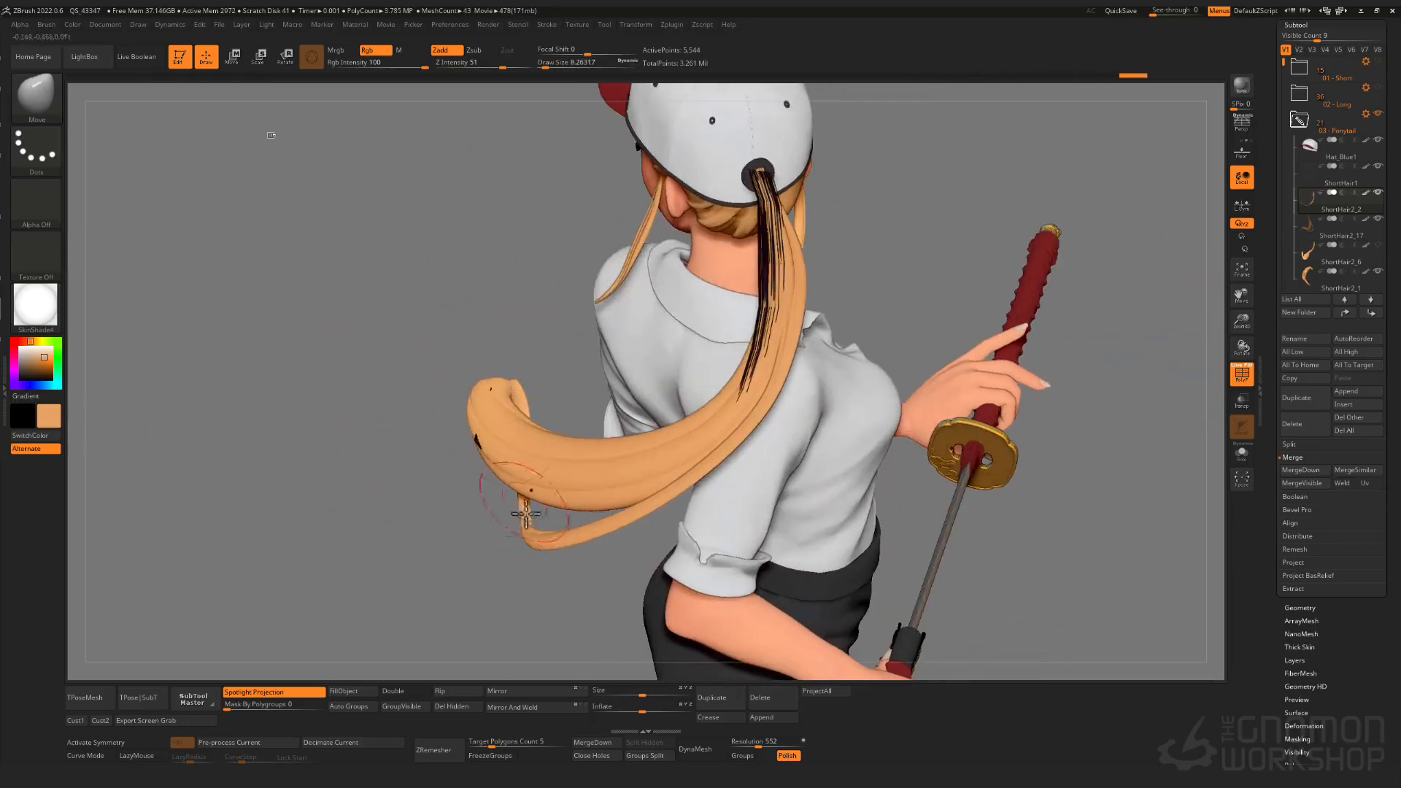
text(5)
key(Return)
key(shift+f)
- Tuck the strand's root into the cap opening and smooth its flow down the ponytail
mouse_move(810, 387)
right_down()
mouse_move(837, 329)
mouse_move(875, 310)
right_up()
key(s)
key(s)
drag(752, 232, 698, 166)
right_drag(763, 175, 677, 173)
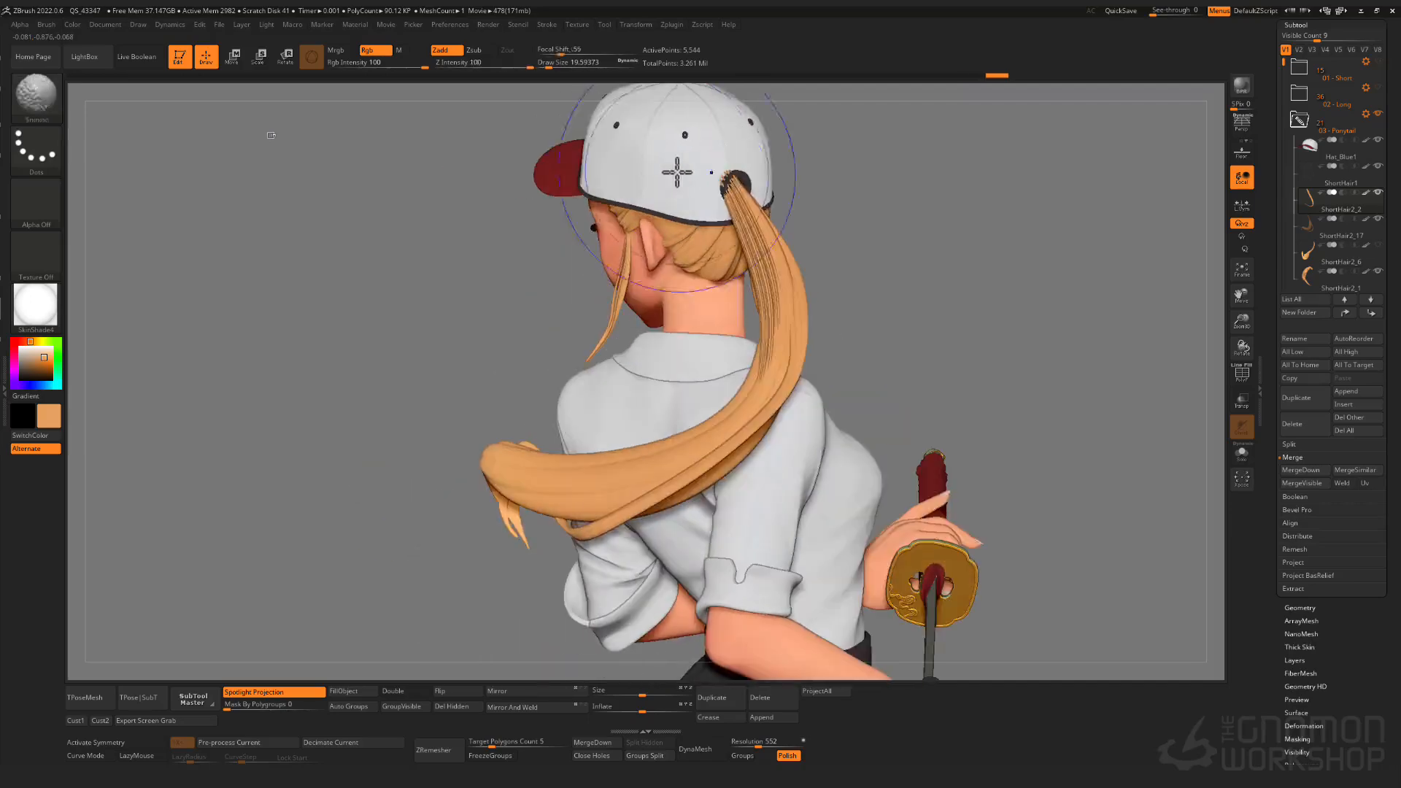
drag(742, 216, 729, 221)
right_drag(728, 222, 785, 383)
right_drag(690, 468, 691, 520)
shift+drag(691, 519, 756, 454)
right_drag(756, 453, 763, 487)
drag(764, 487, 744, 468)
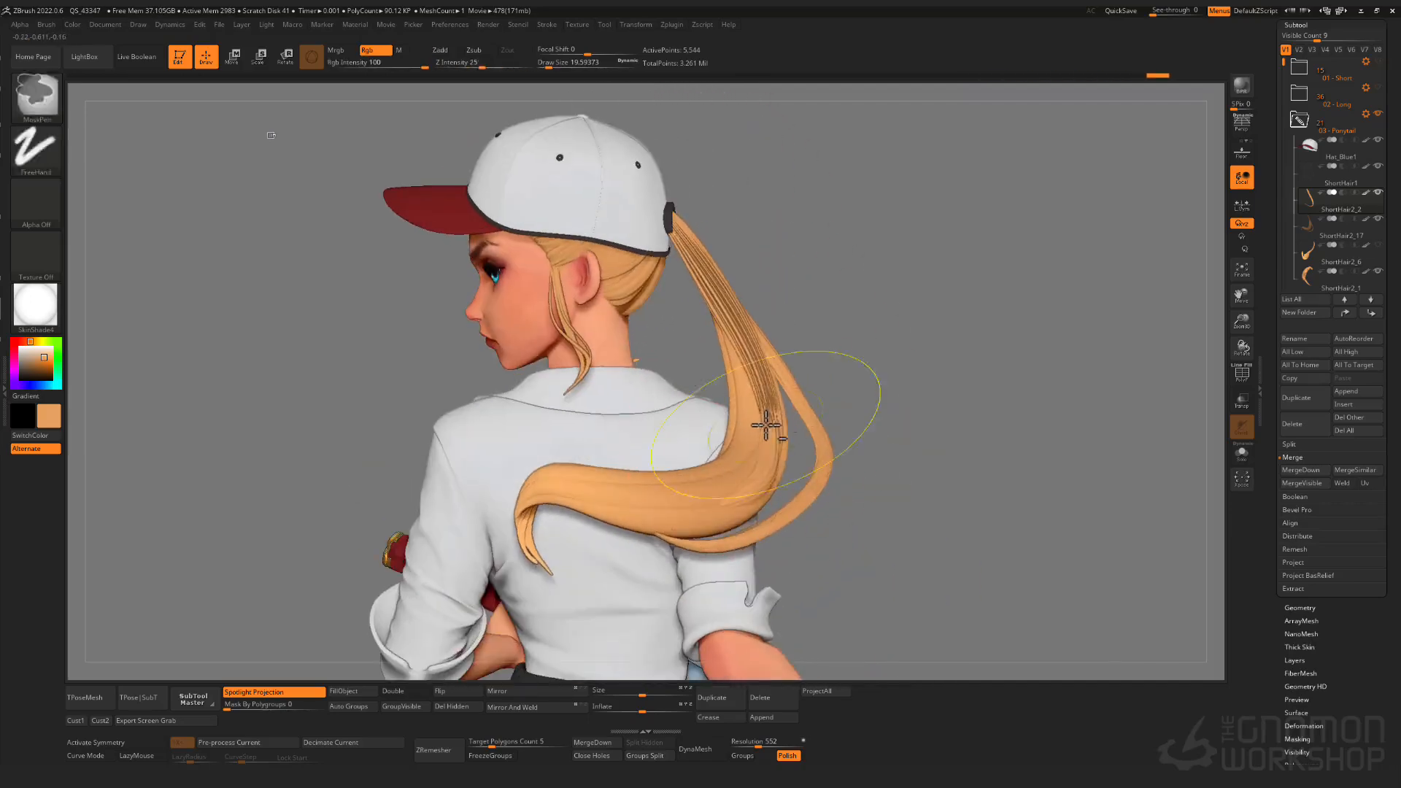
- Push the lower part of the strand onto the ponytail's surface with the Move brush along its outer bend
click(1241, 453)
click(1241, 454)
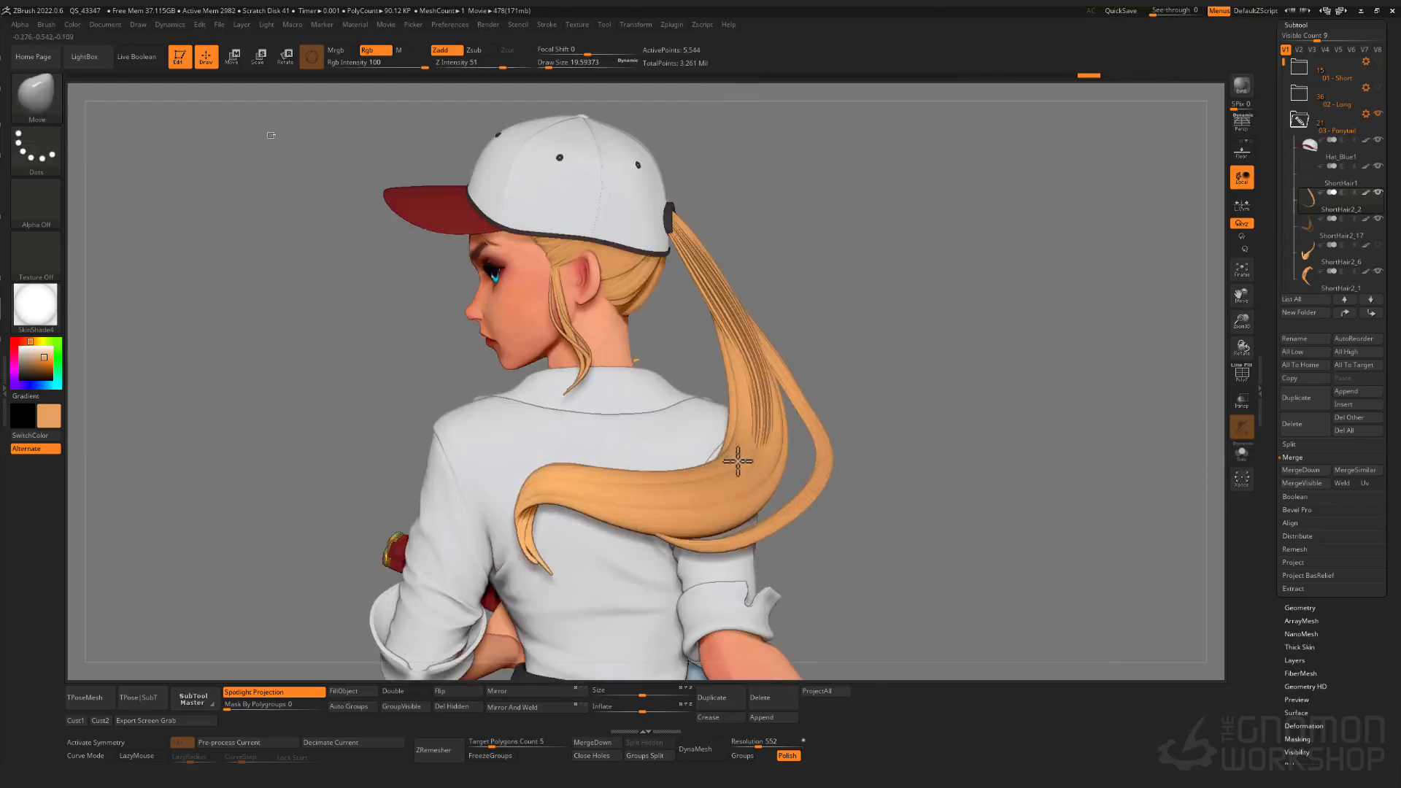
drag(683, 483, 687, 497)
mouse_move(687, 496)
right_down()
mouse_move(691, 470)
mouse_move(669, 458)
right_up()
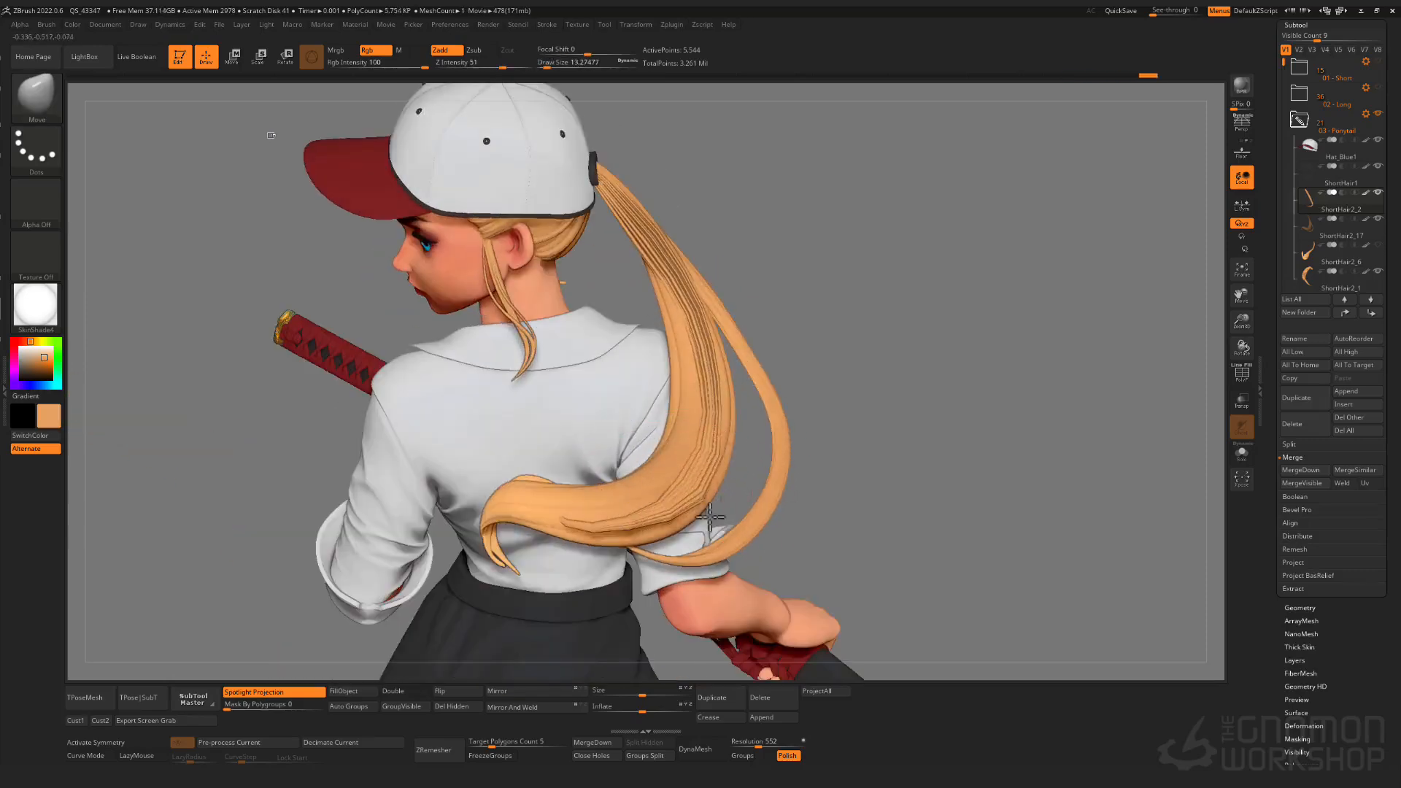
right_drag(740, 399, 721, 401)
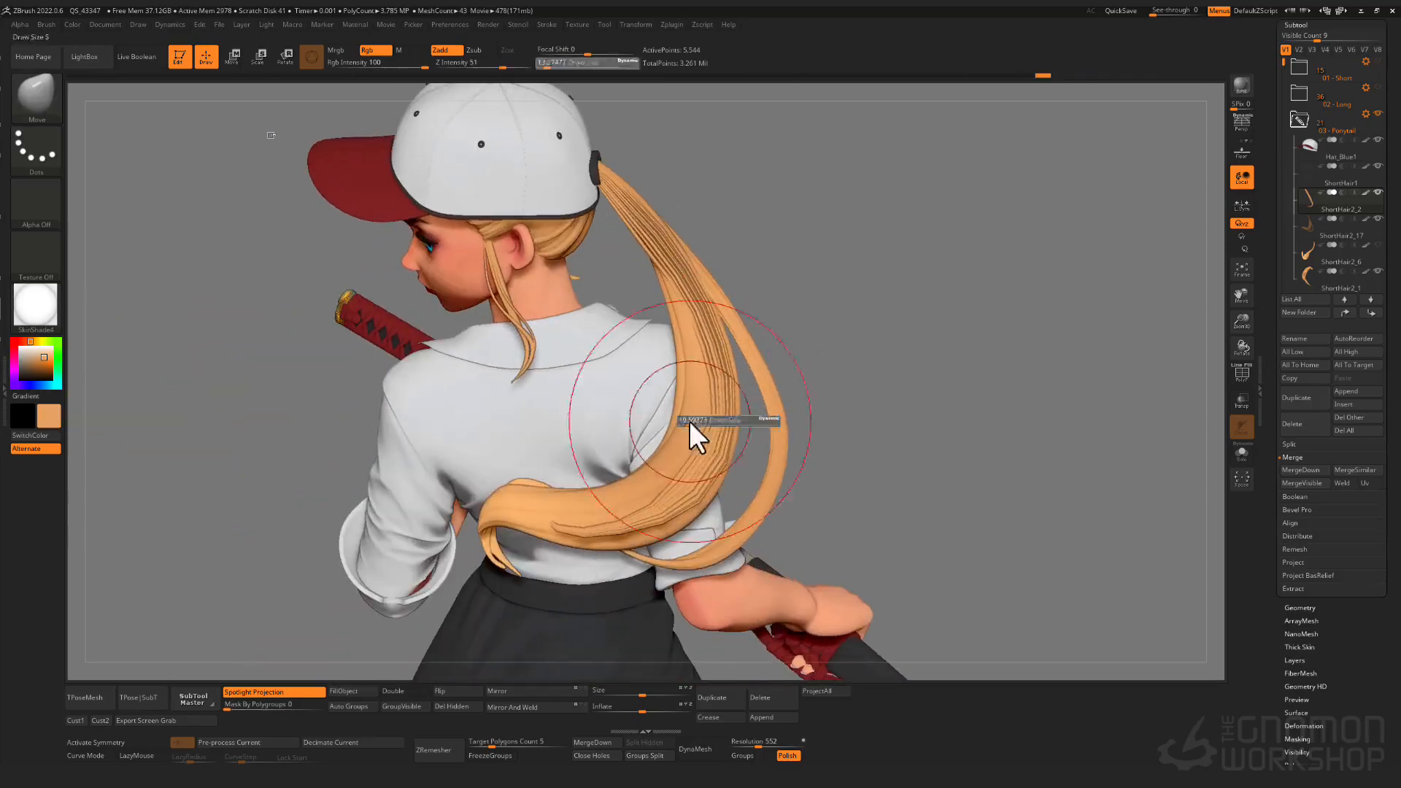
right_drag(481, 490, 715, 527)
drag(733, 344, 727, 332)
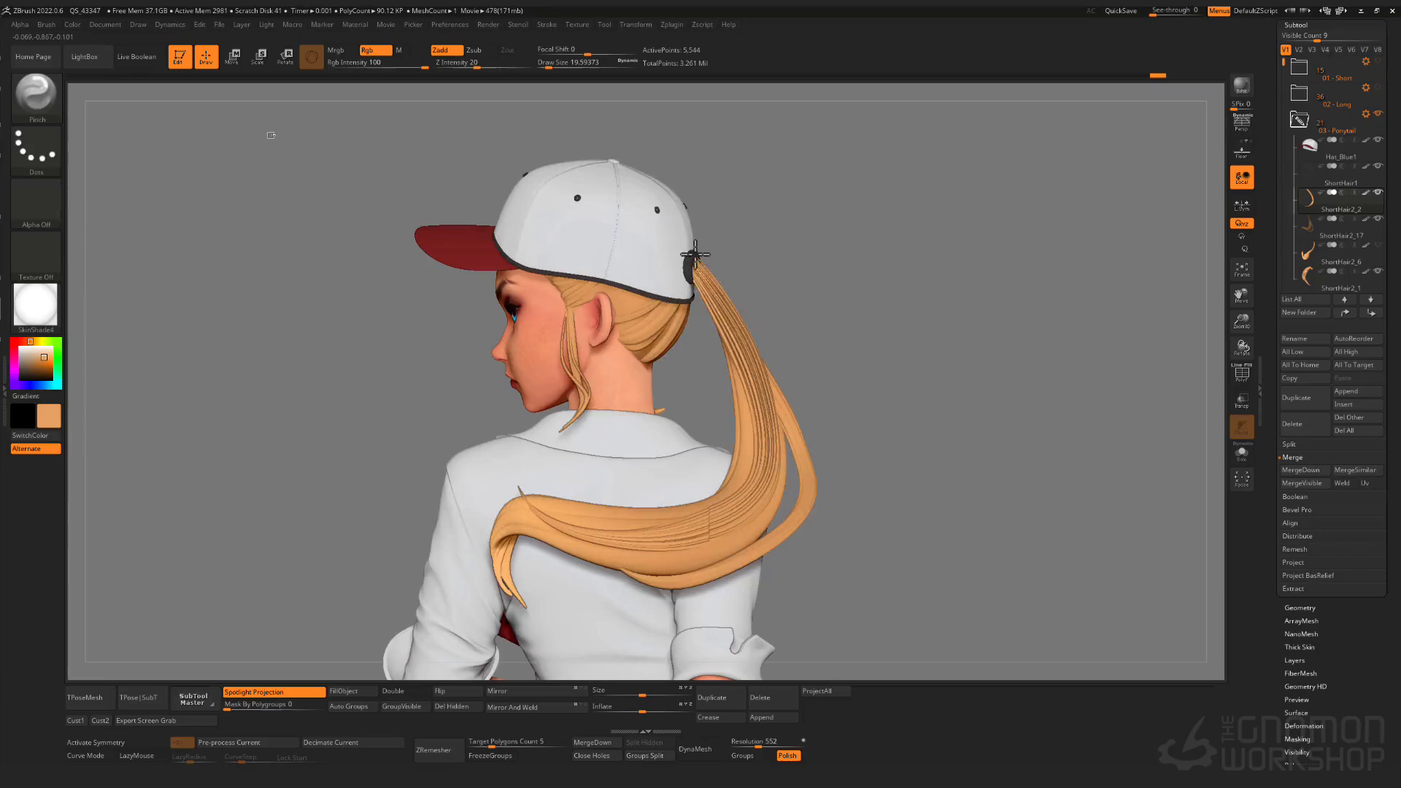
- Scale the strand from its root at the cap with the transpose gizmo and turn the polyframe on
mouse_move(693, 256)
right_down()
mouse_move(622, 241)
mouse_move(659, 313)
mouse_move(614, 485)
mouse_move(822, 447)
right_up()
key(shift+f)
key(w)
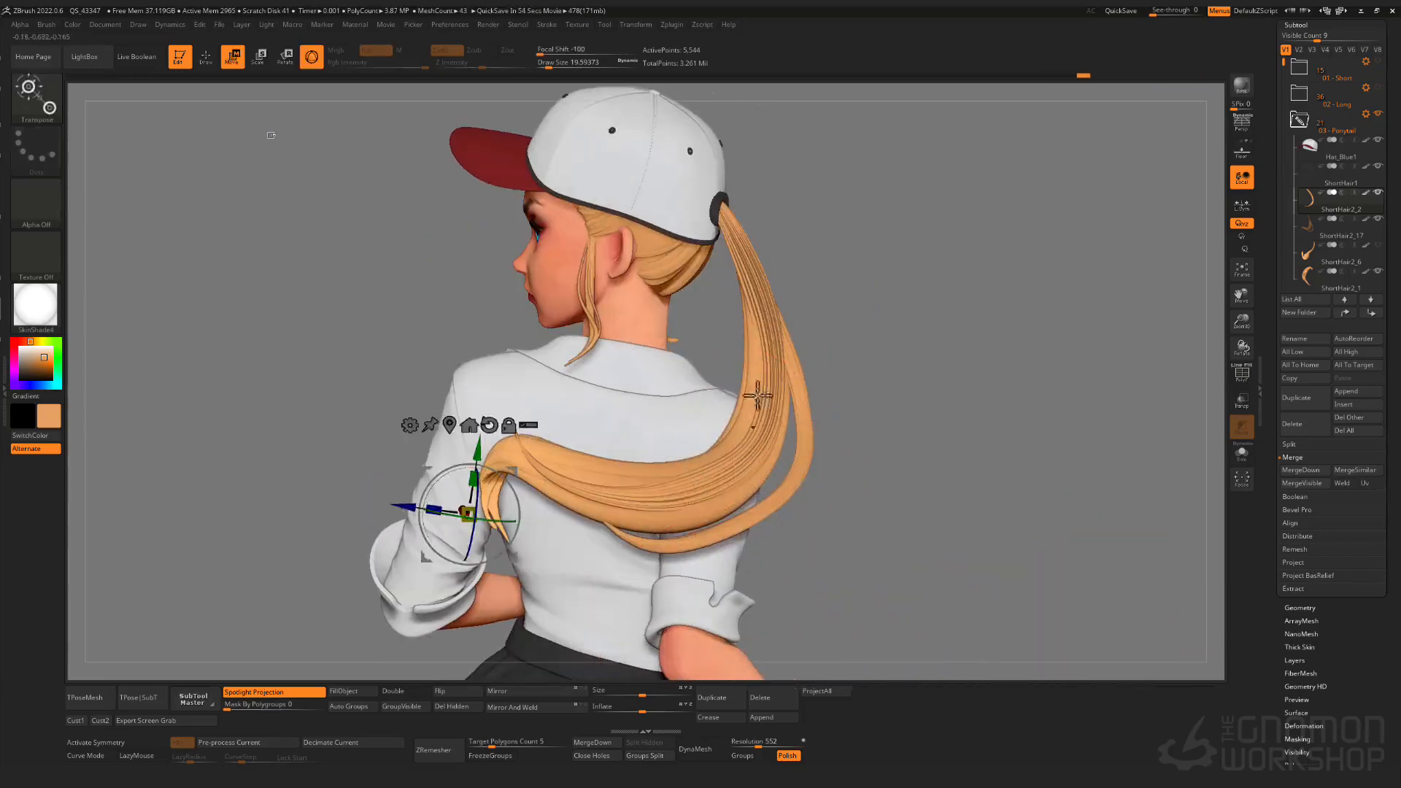
key(y)
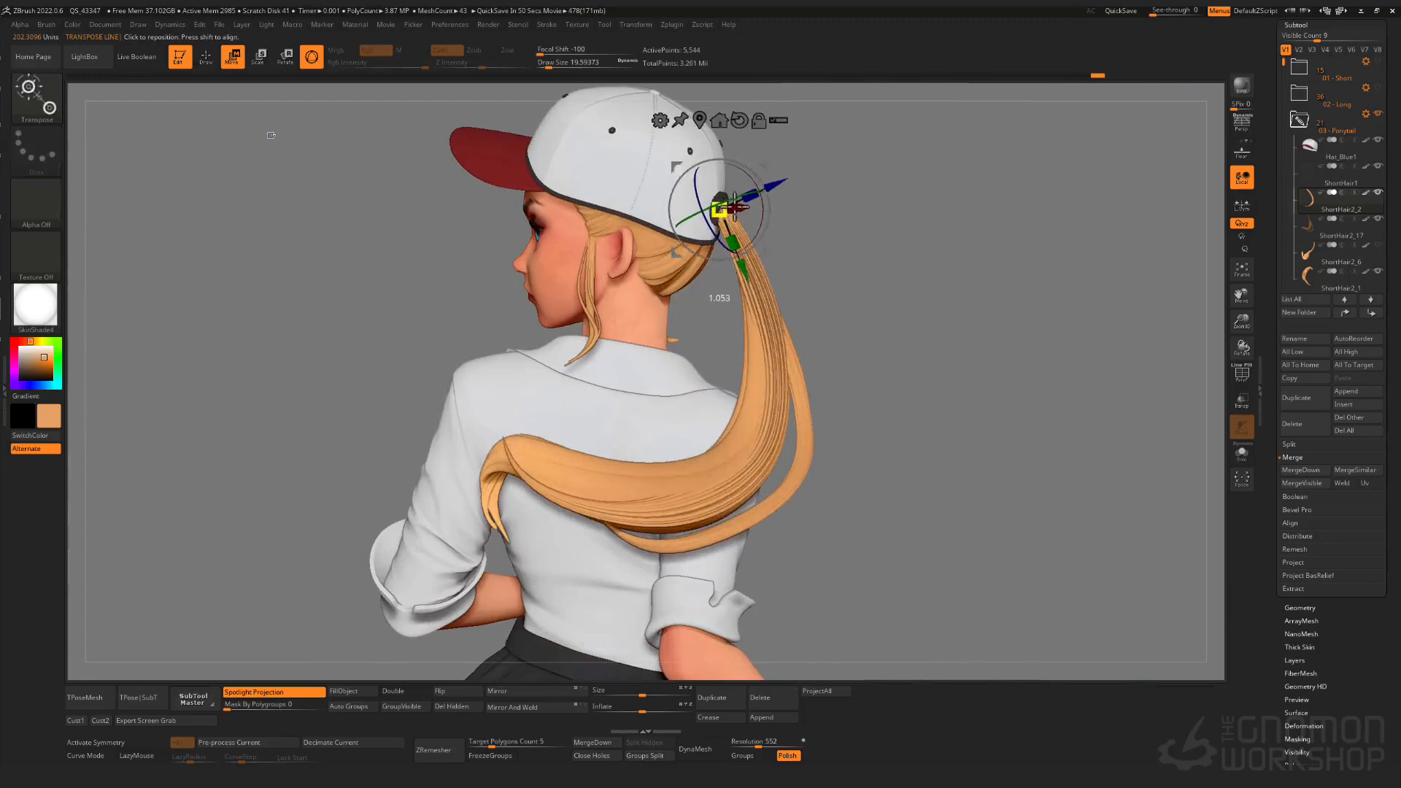
key(q)
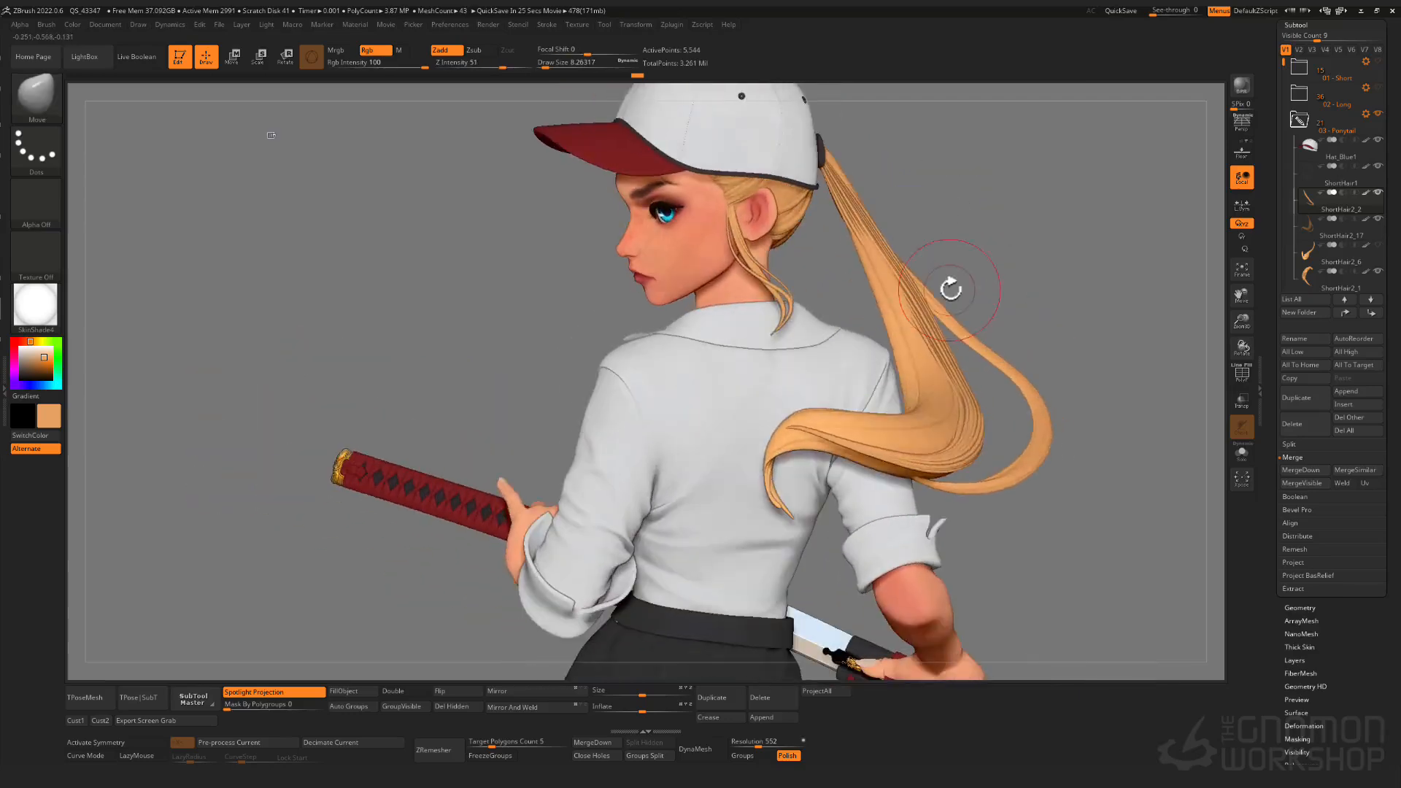
key(shift+f)
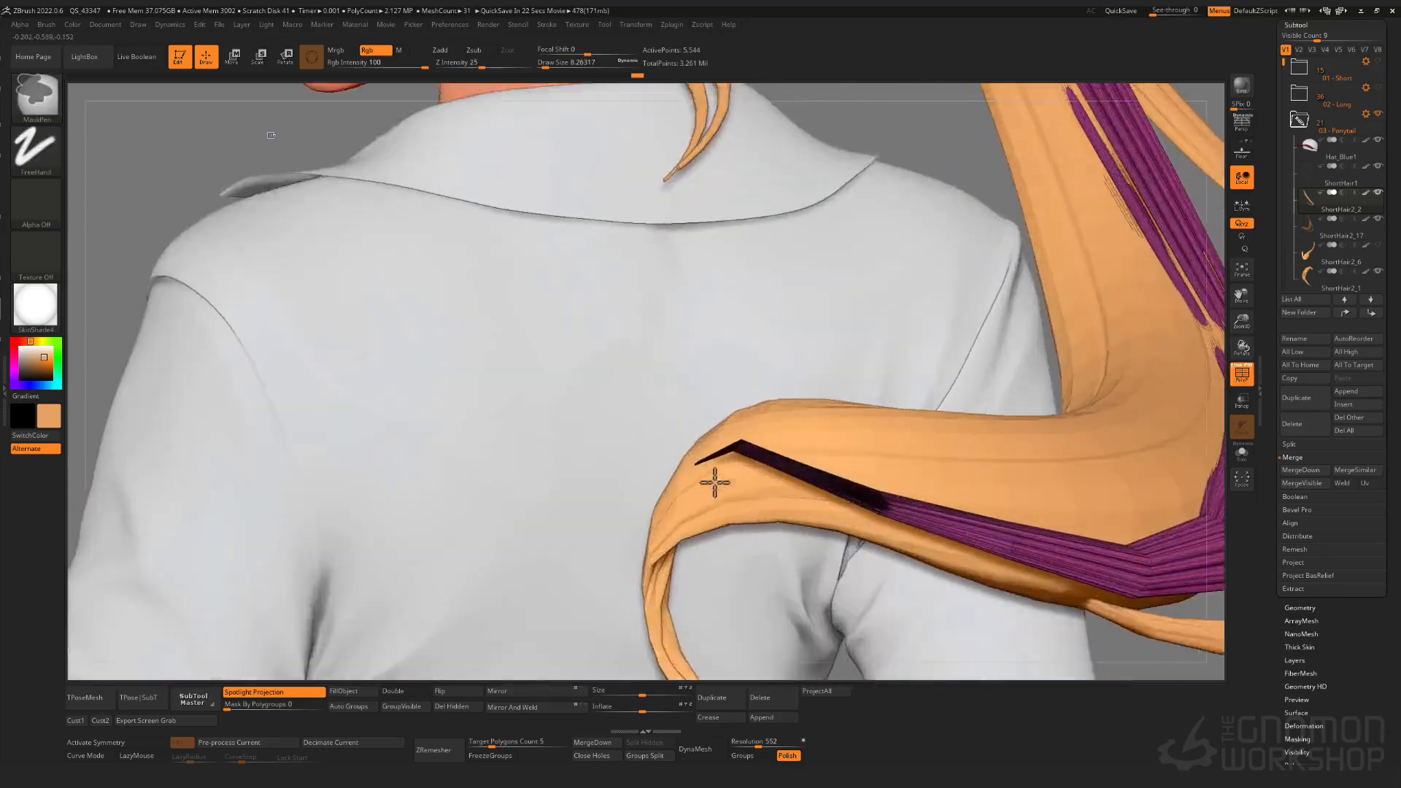
- Isolate the strand and narrow its unmasked tip with the Pinch brush at a draw size of about 4.6, and show the full character again
mouse_move(715, 482)
ctrl+right_down()
mouse_move(703, 335)
mouse_move(897, 224)
ctrl+right_up()
mouse_move(555, 427)
ctrl+alt+shift+mouse_down()
mouse_move(566, 481)
mouse_move(610, 544)
ctrl+alt+shift+mouse_up()
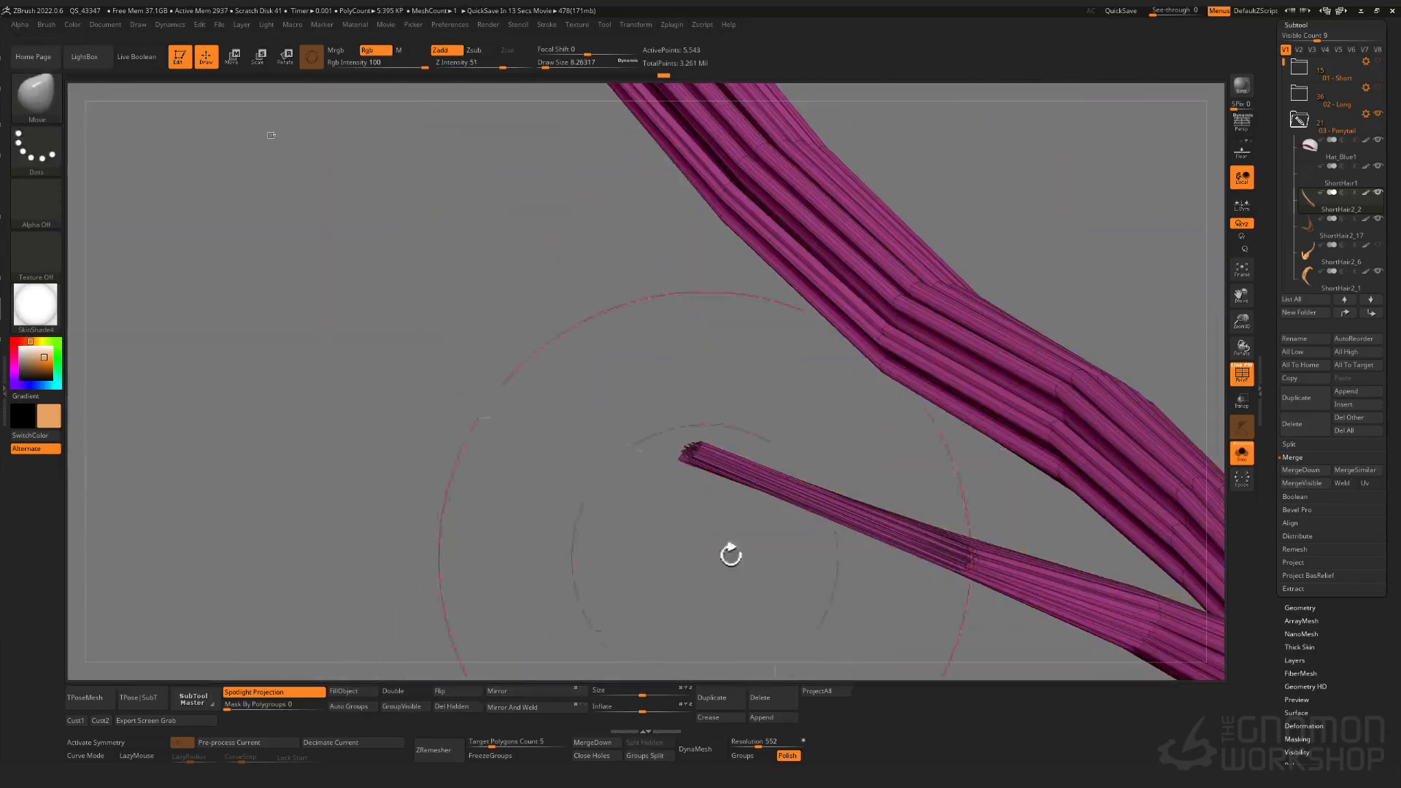
ctrl+click(698, 441)
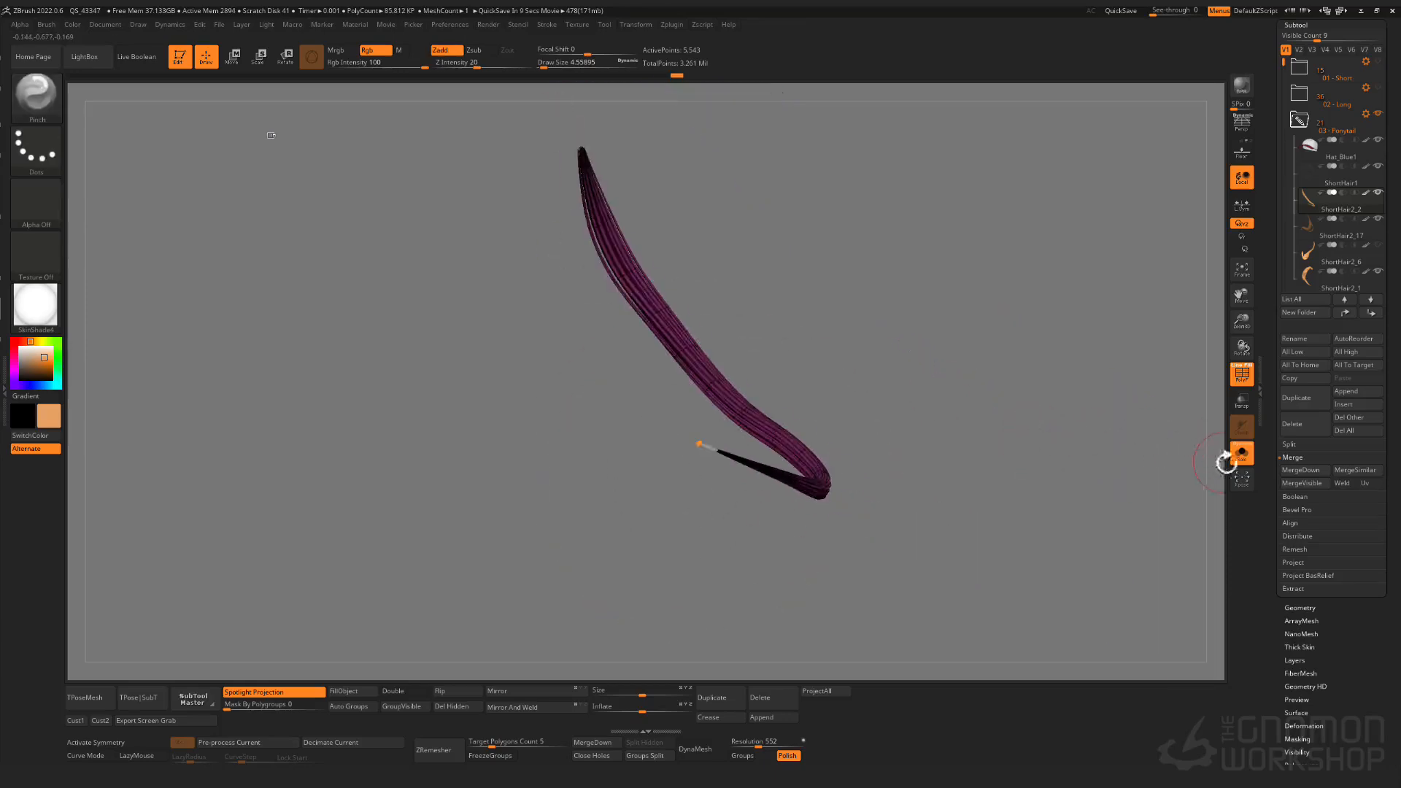
click(1241, 452)
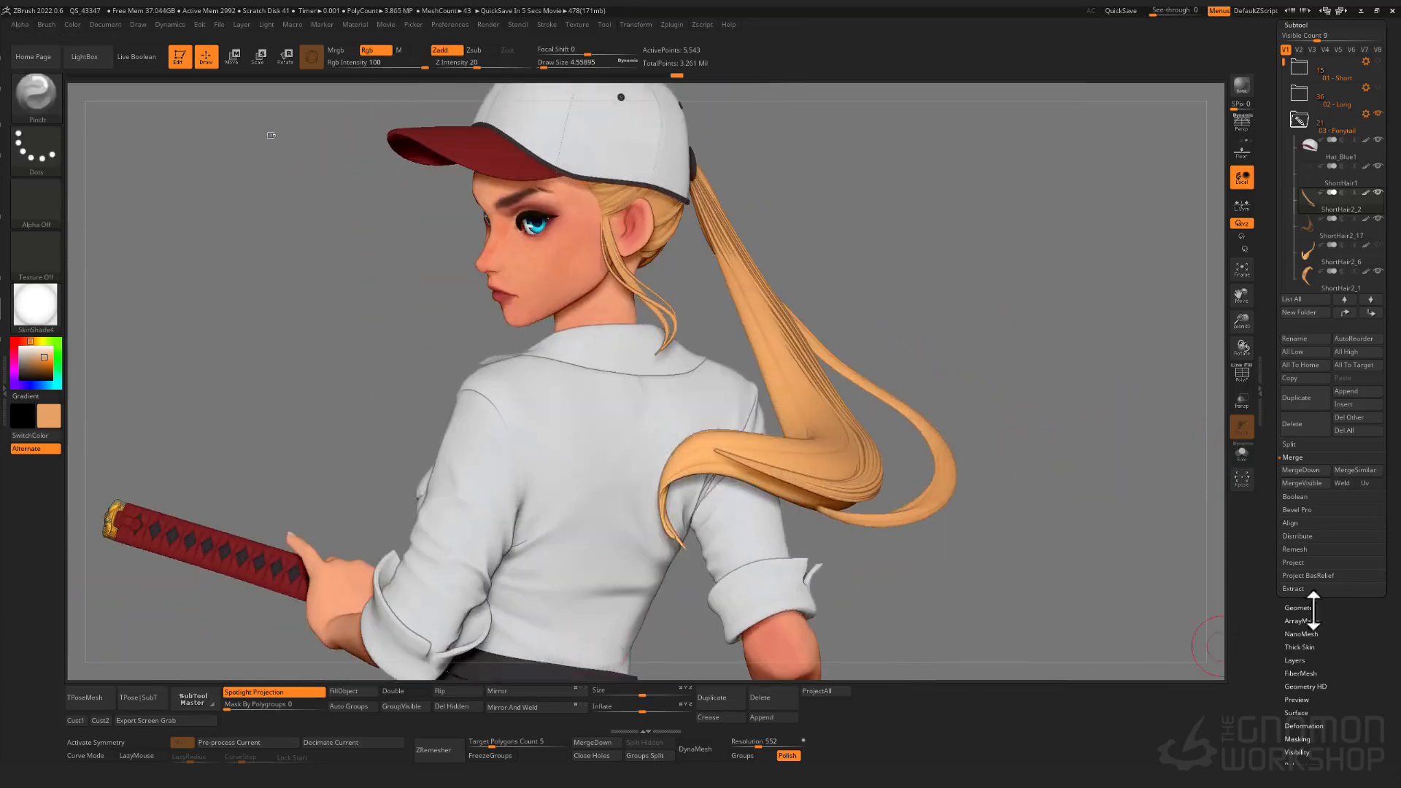
- Open the Geometry settings, display the strand cluster's polygroups, and mask every ponytail strand except one
click(1299, 608)
ctrl+right_drag(916, 389, 888, 376)
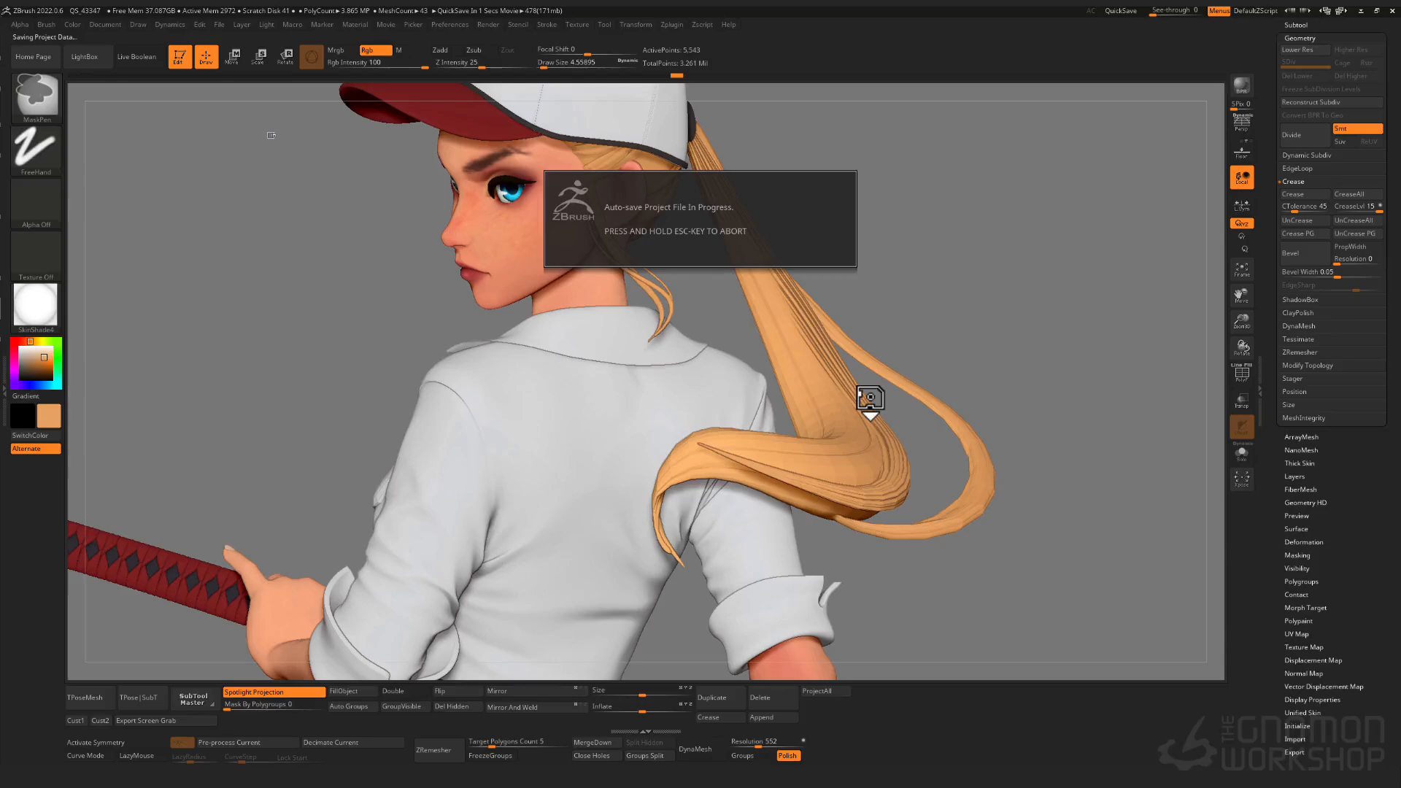
key(shift+f)
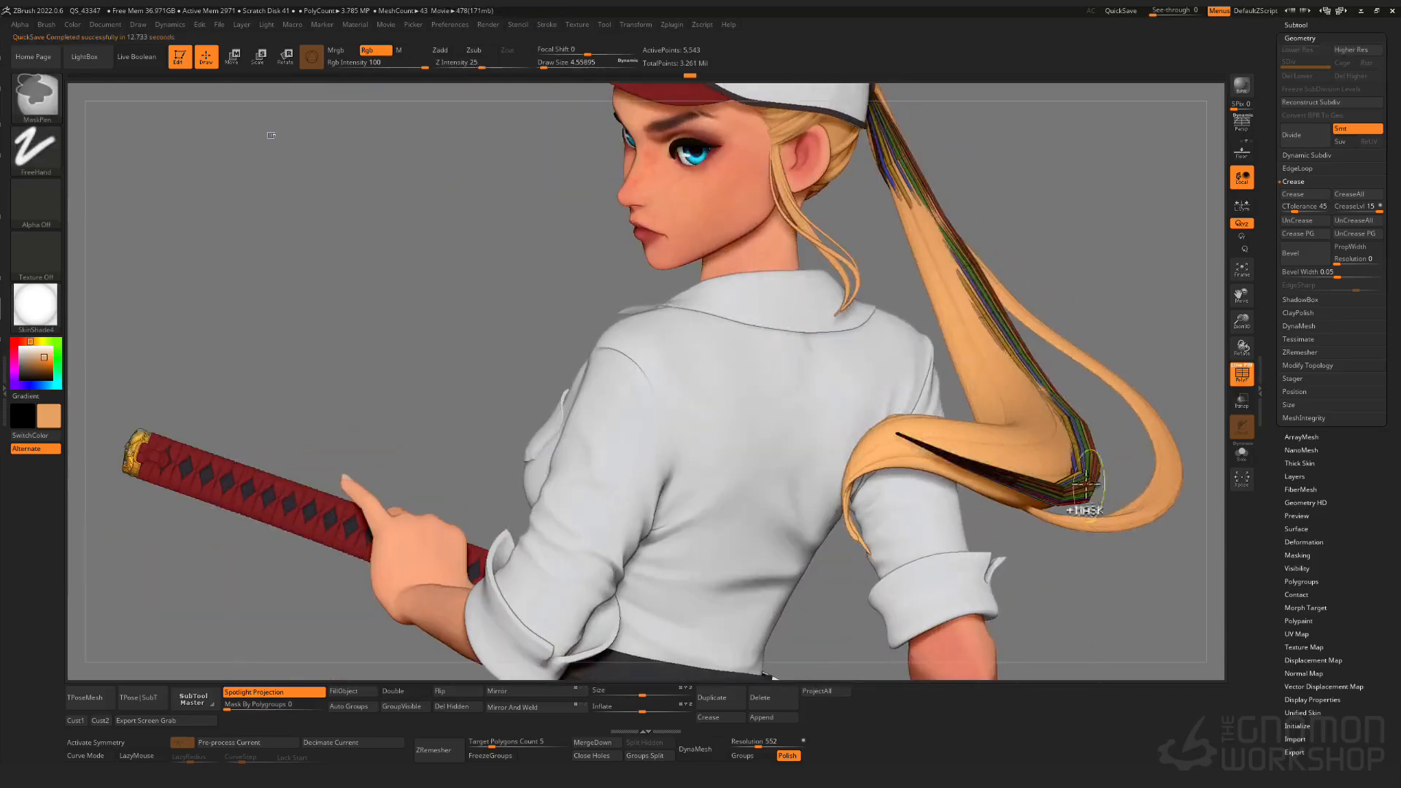
ctrl+shift+click(1136, 349)
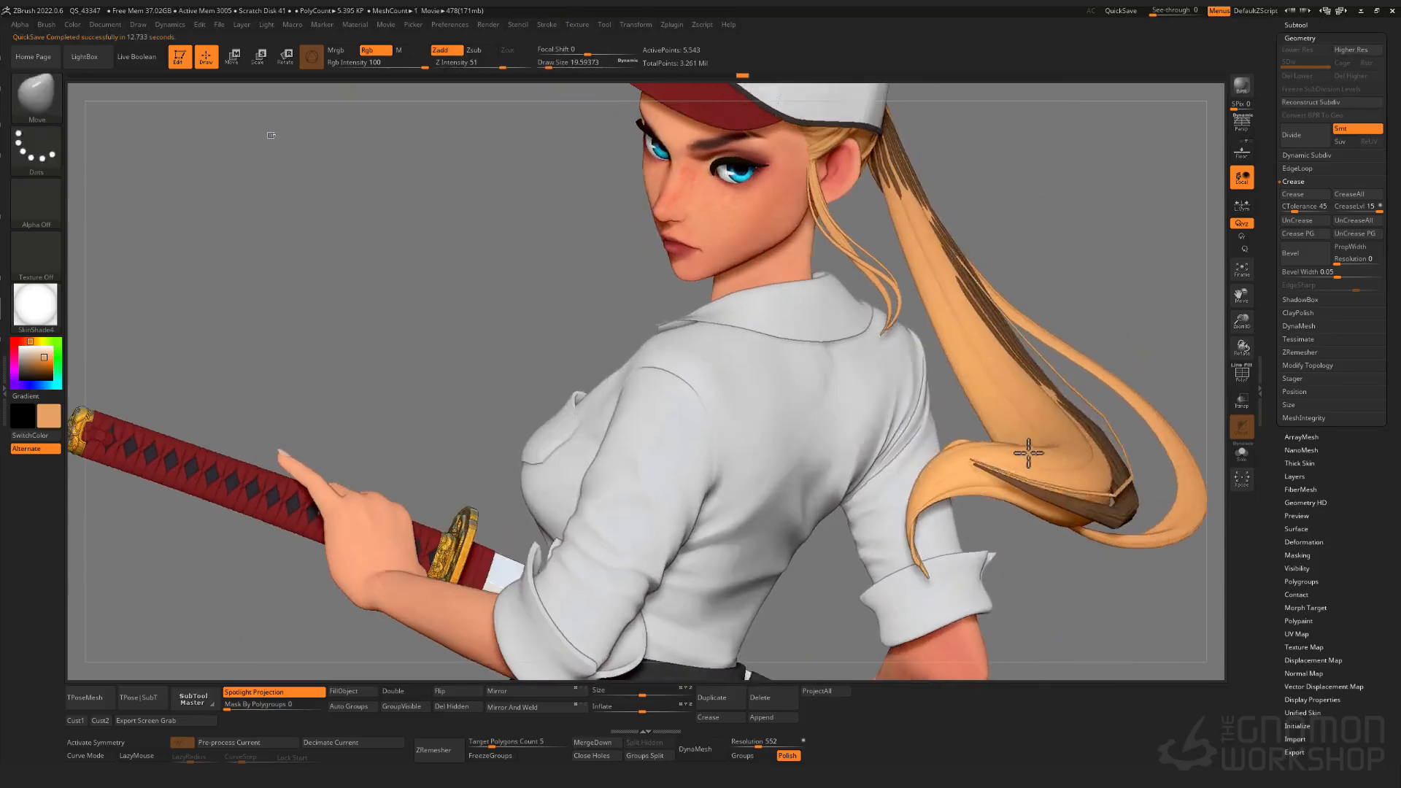
- Reshape the unmasked strand along the ponytail's bend with the Move brush at a draw size of about 20
key(b)
key(m)
key(t)
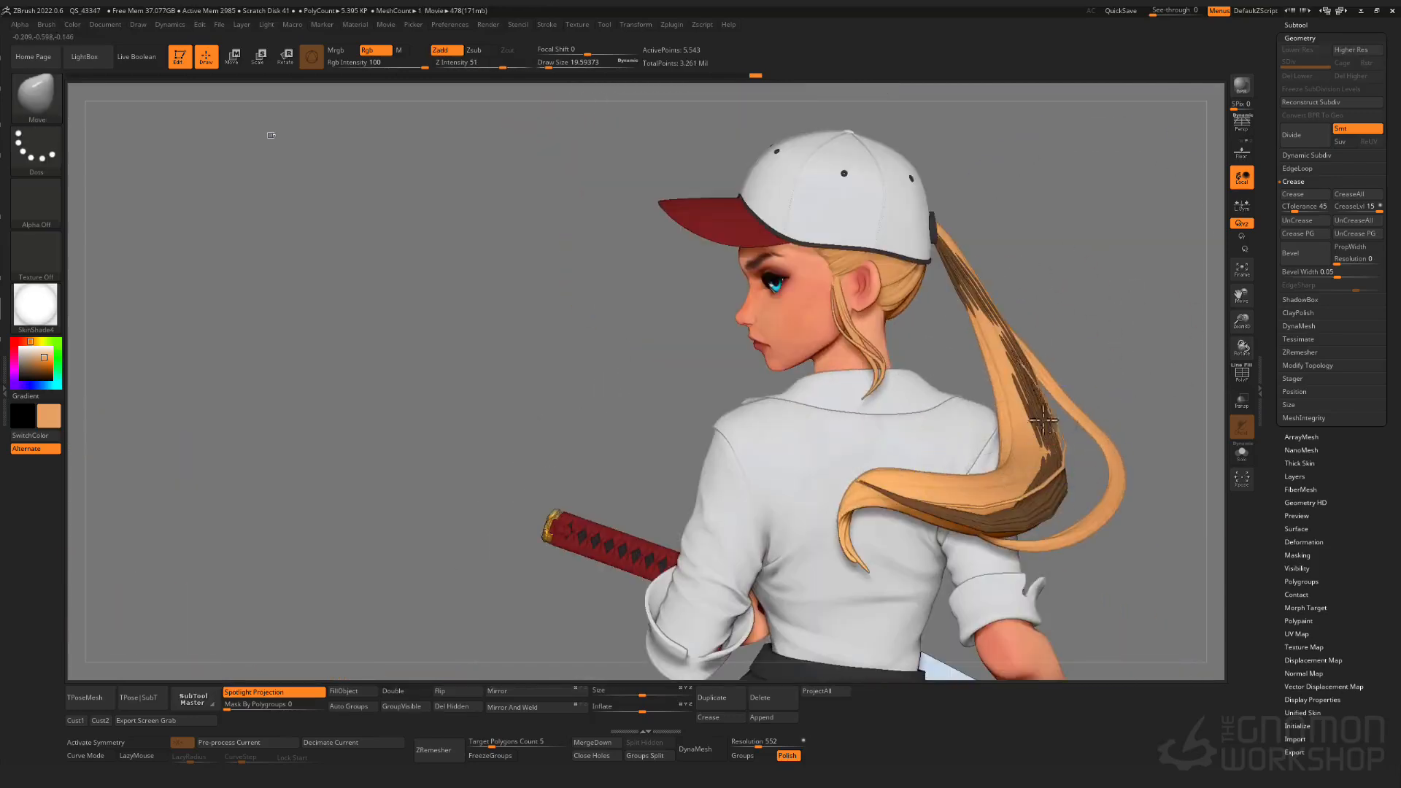
key(b)
key(i)
key(n)
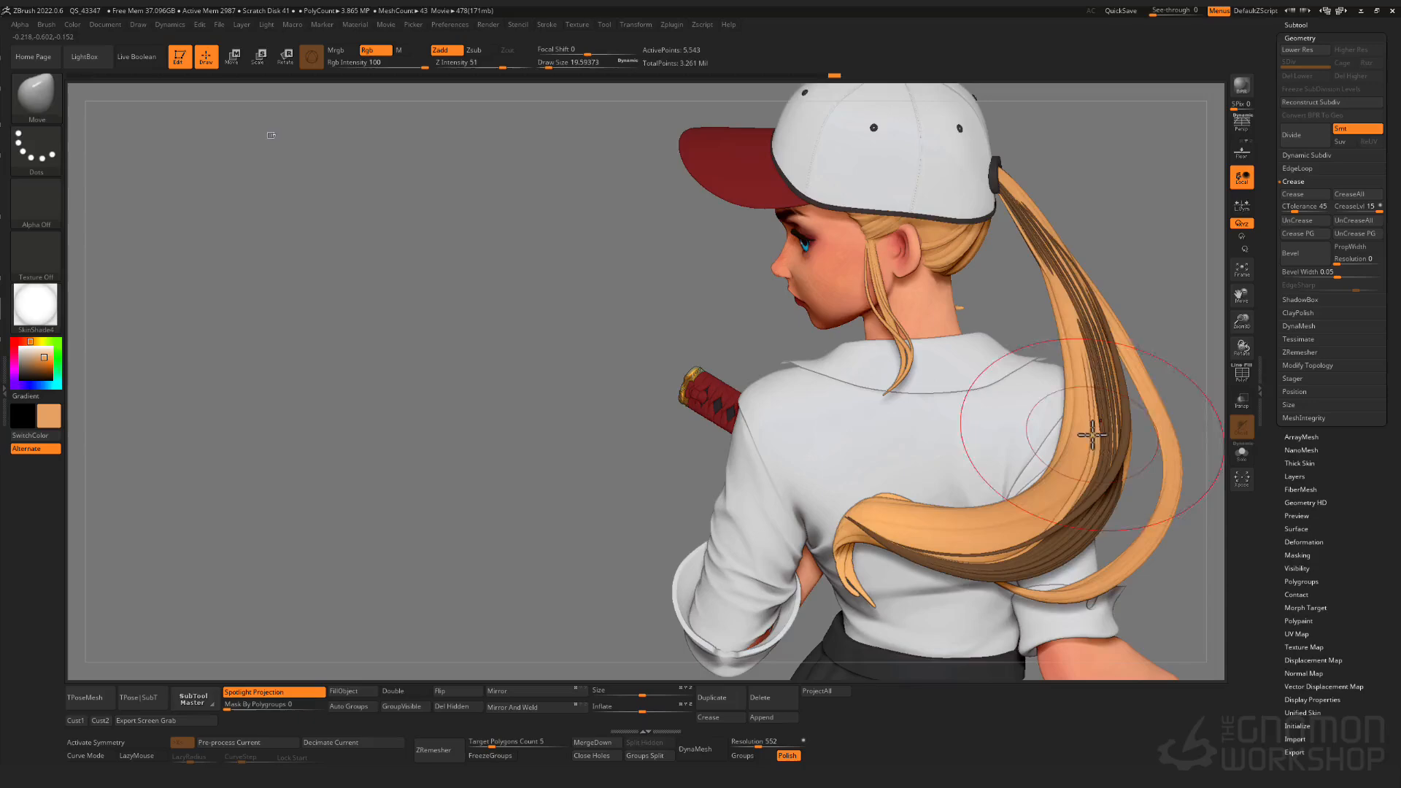
drag(1095, 434, 1107, 427)
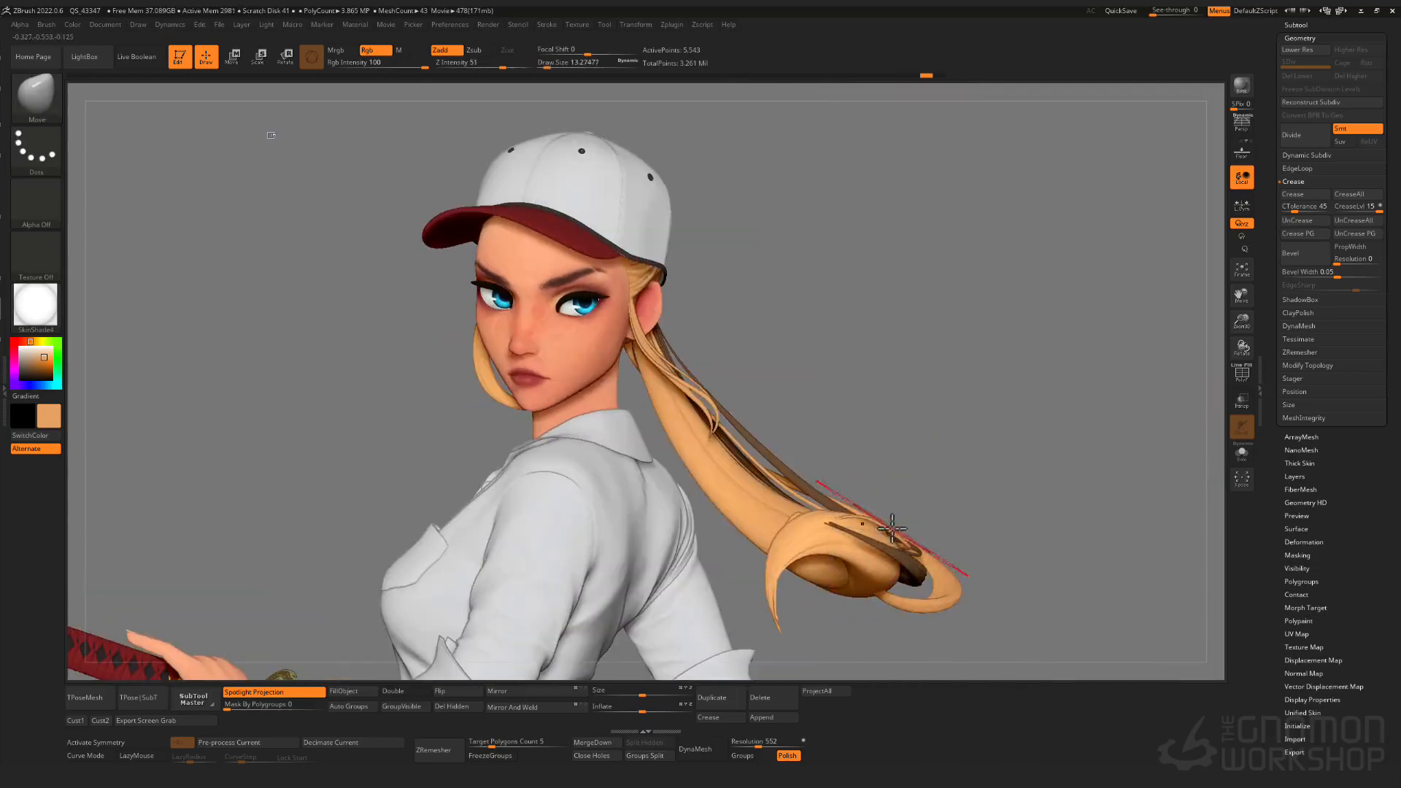
- Check the strand cluster around the ponytail's curl and raise its subdivision level
mouse_move(888, 522)
ctrl+right_down()
mouse_move(919, 441)
mouse_move(944, 504)
mouse_move(889, 526)
ctrl+right_up()
key(shift+f)
key(shift+f)
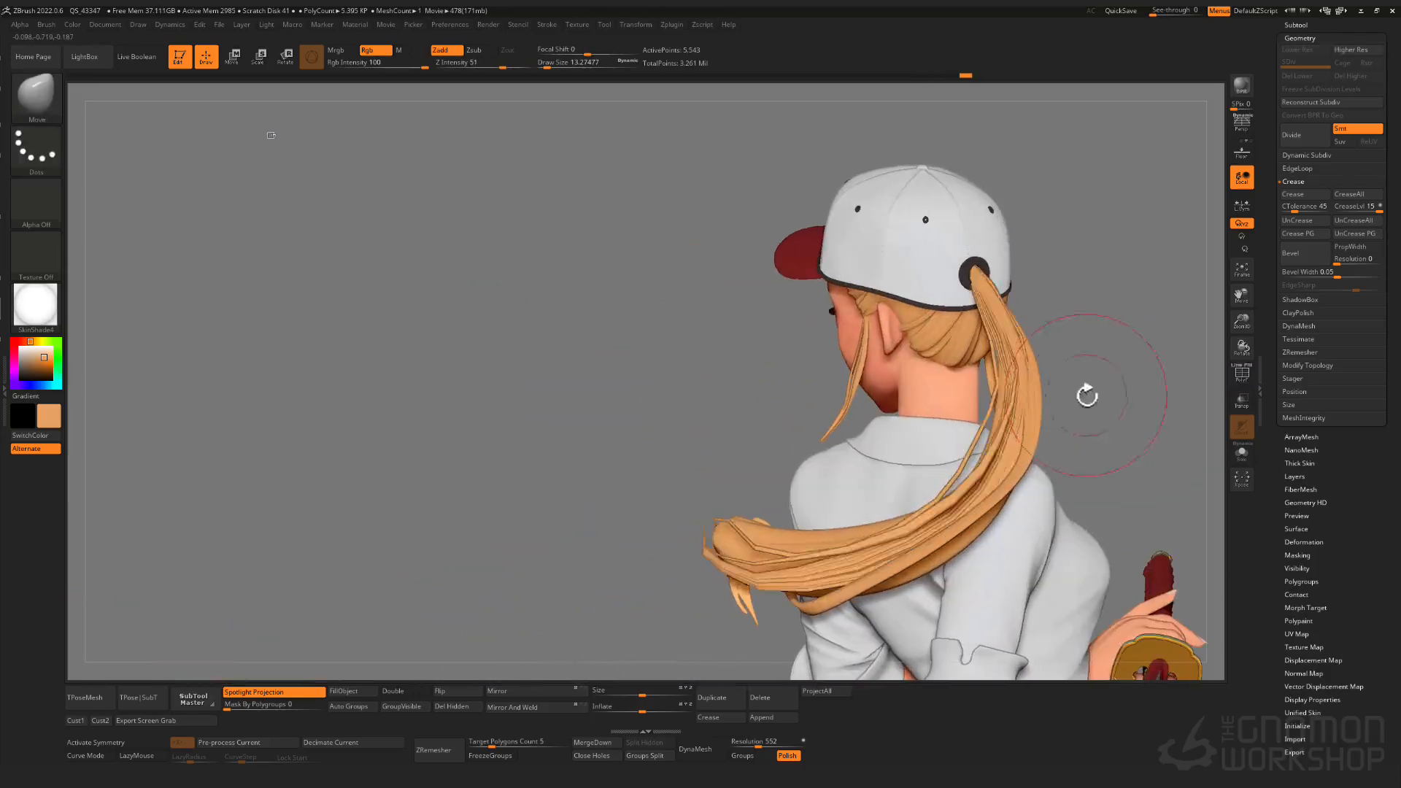
drag(1087, 394, 1074, 426)
key(d)
- Hide the ponytail's base volume ShortHair2_17 and make the thin strand cluster ShortHair2_2 the active subtool
alt+click(926, 505)
click(1296, 25)
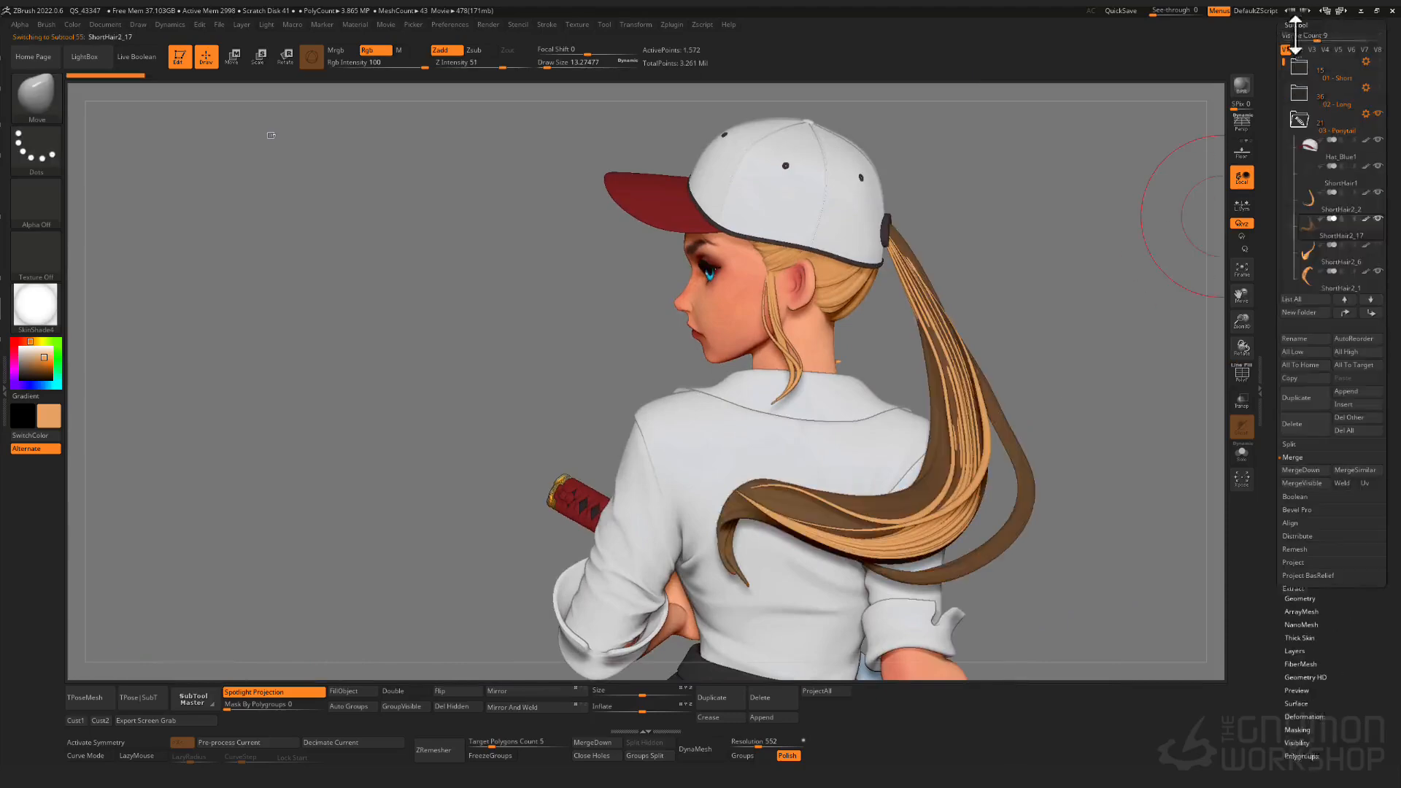
click(1377, 219)
click(1314, 209)
key(shift+f)
mouse_move(926, 427)
right_down()
mouse_move(986, 427)
mouse_move(969, 313)
mouse_move(897, 316)
right_up()
key(shift+f)
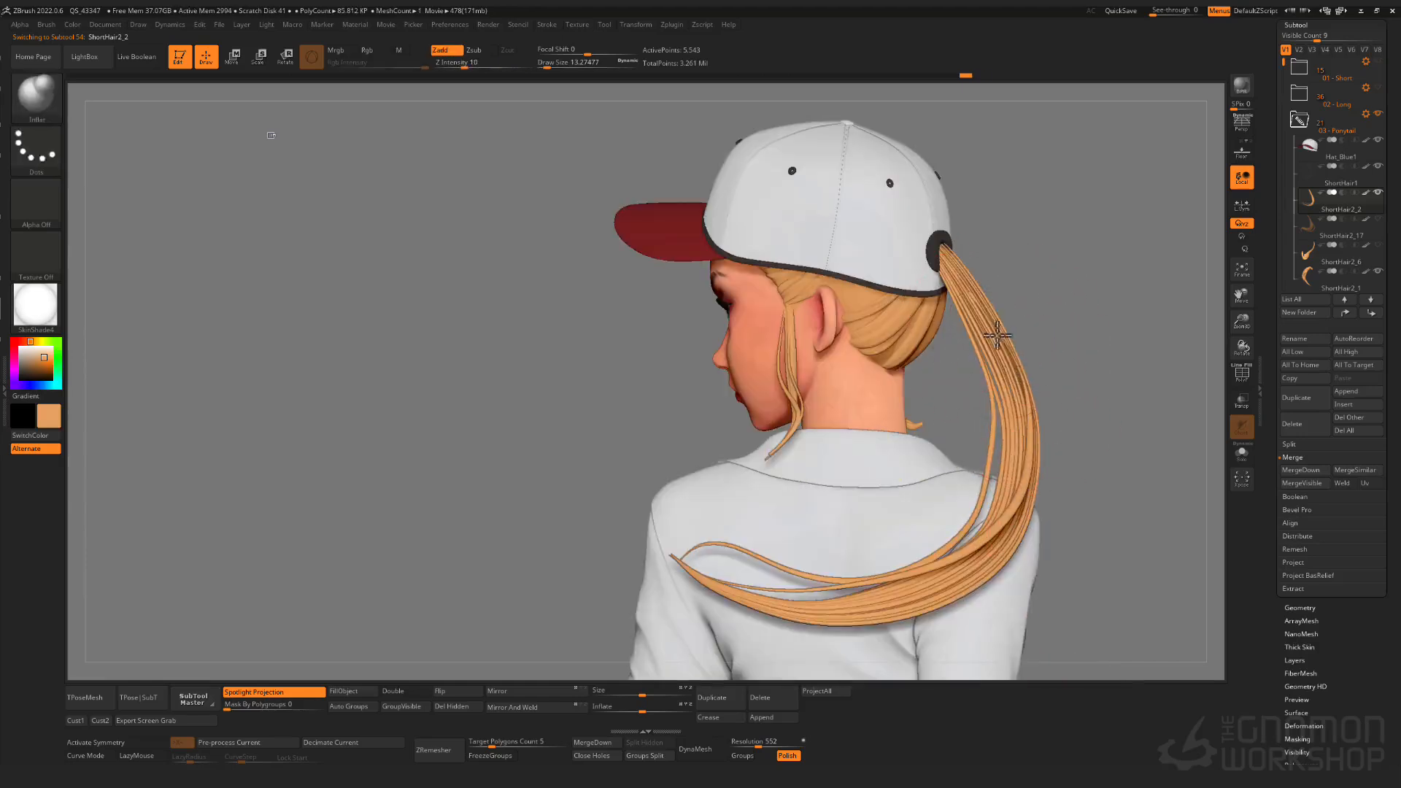
- Smooth the strands below the cap opening, set Mask By Polygroups to 100, and enlarge the brush
mouse_move(997, 334)
shift+mouse_down()
mouse_move(916, 219)
mouse_move(907, 277)
shift+mouse_up()
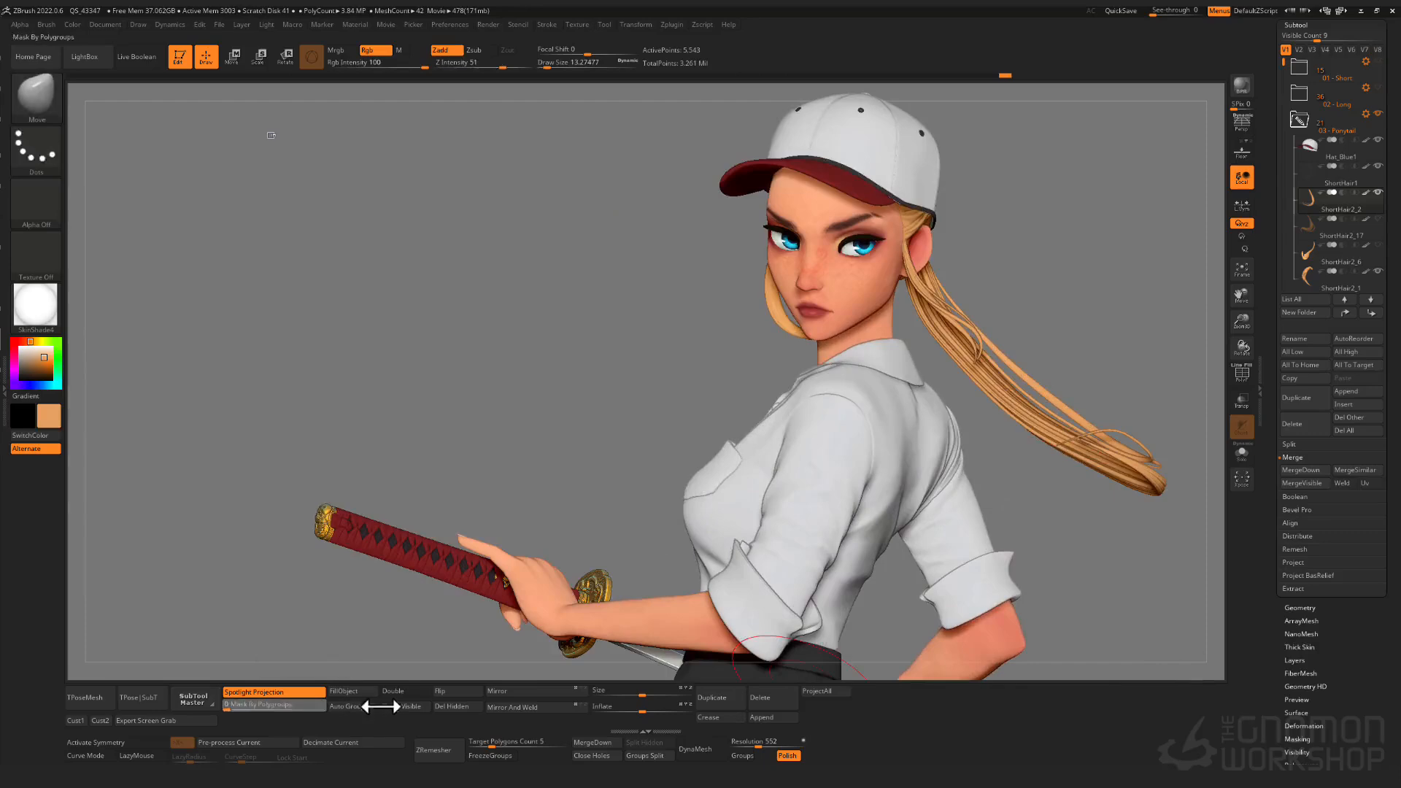
key(bracketright)
key(bracketright)
- Try to thicken the ponytail strands with the Inflat brush
key(b)
key(i)
key(n)
mouse_move(967, 400)
mouse_down()
mouse_move(1036, 403)
mouse_move(1028, 435)
mouse_move(955, 416)
mouse_up()
key(ctrl+z)
click(448, 64)
- Reposition separate strands along the ponytail's length with the Move brush at a draw size of about 27
key(b)
key(m)
key(v)
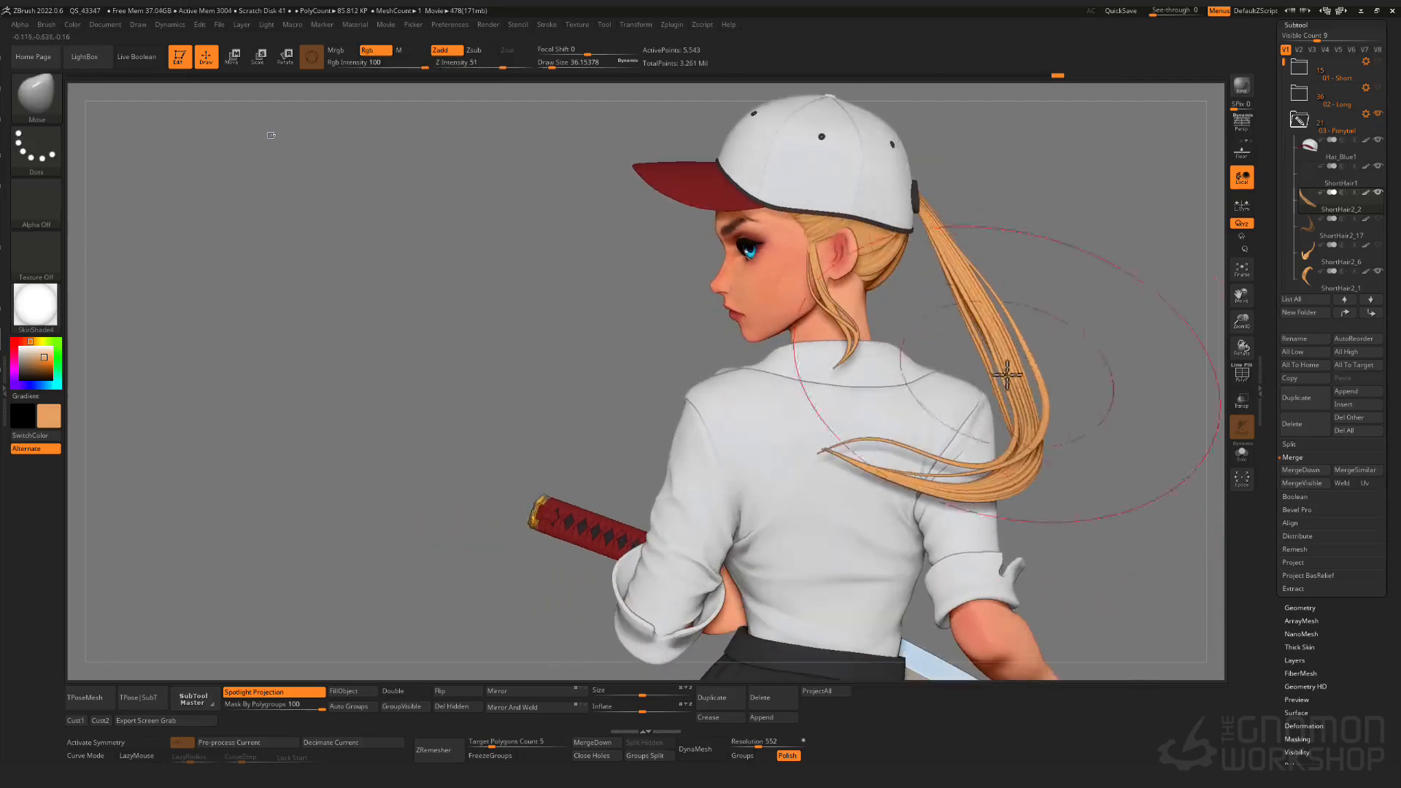
key(bracketleft)
key(bracketleft)
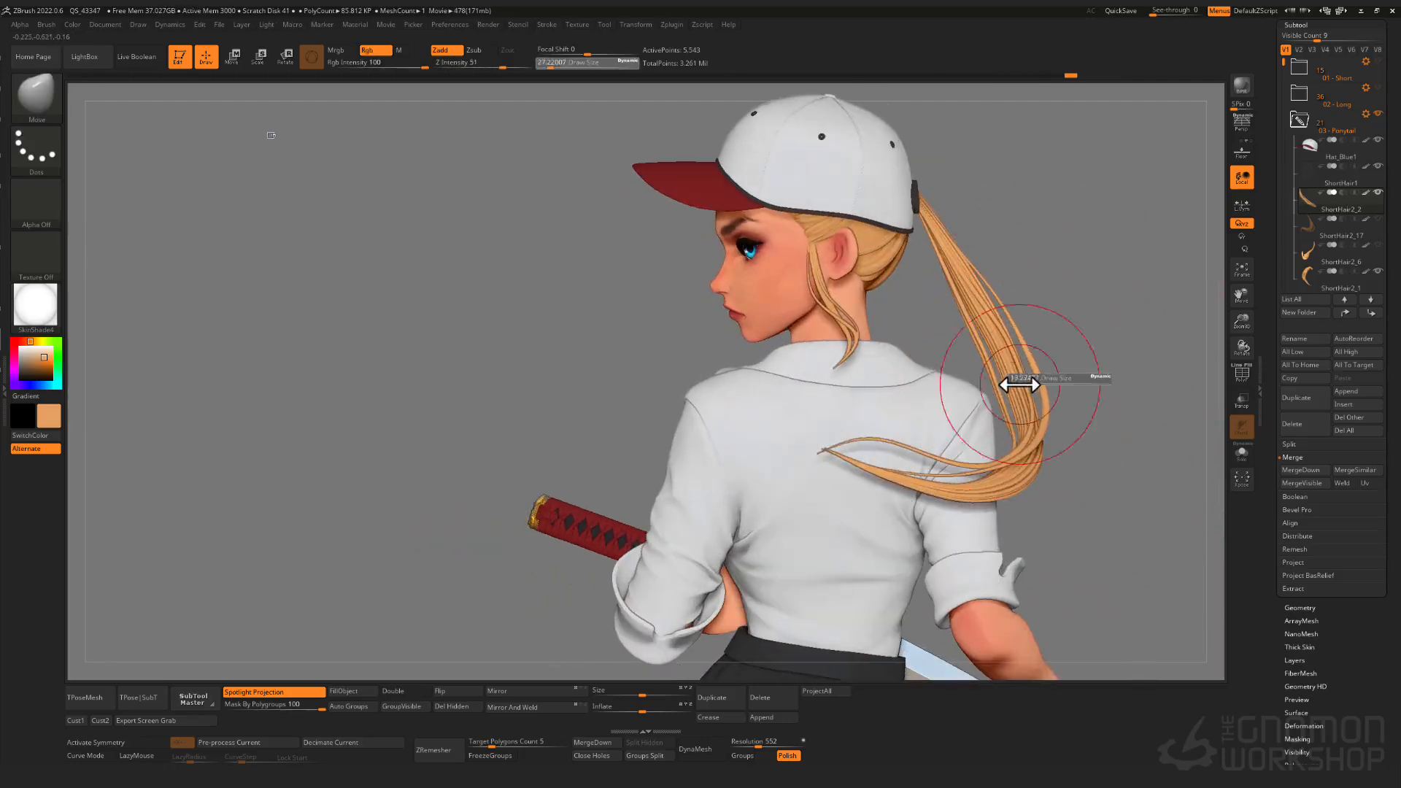
key(bracketright)
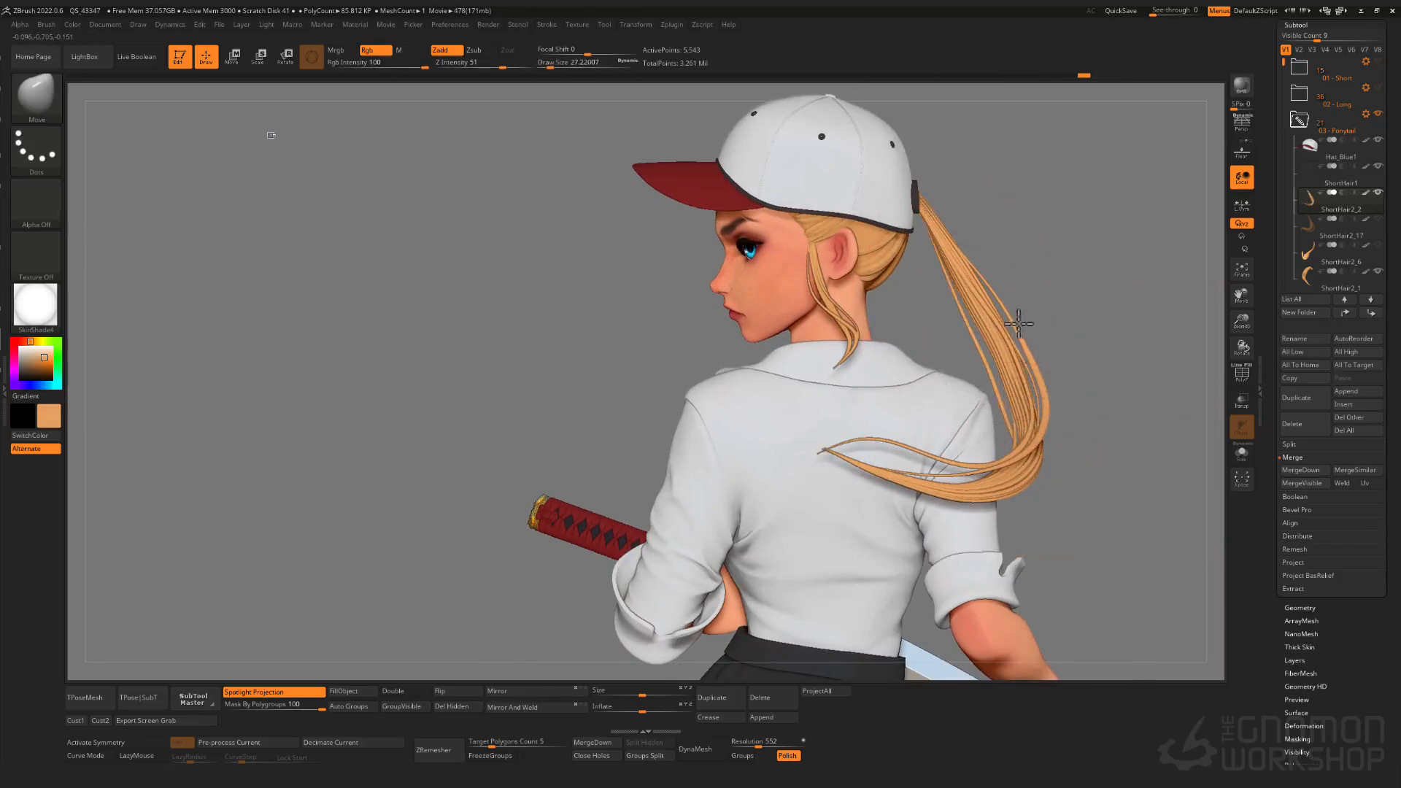
mouse_move(963, 322)
right_down()
mouse_move(979, 422)
mouse_move(1000, 416)
mouse_move(901, 331)
mouse_move(916, 513)
mouse_move(925, 369)
right_up()
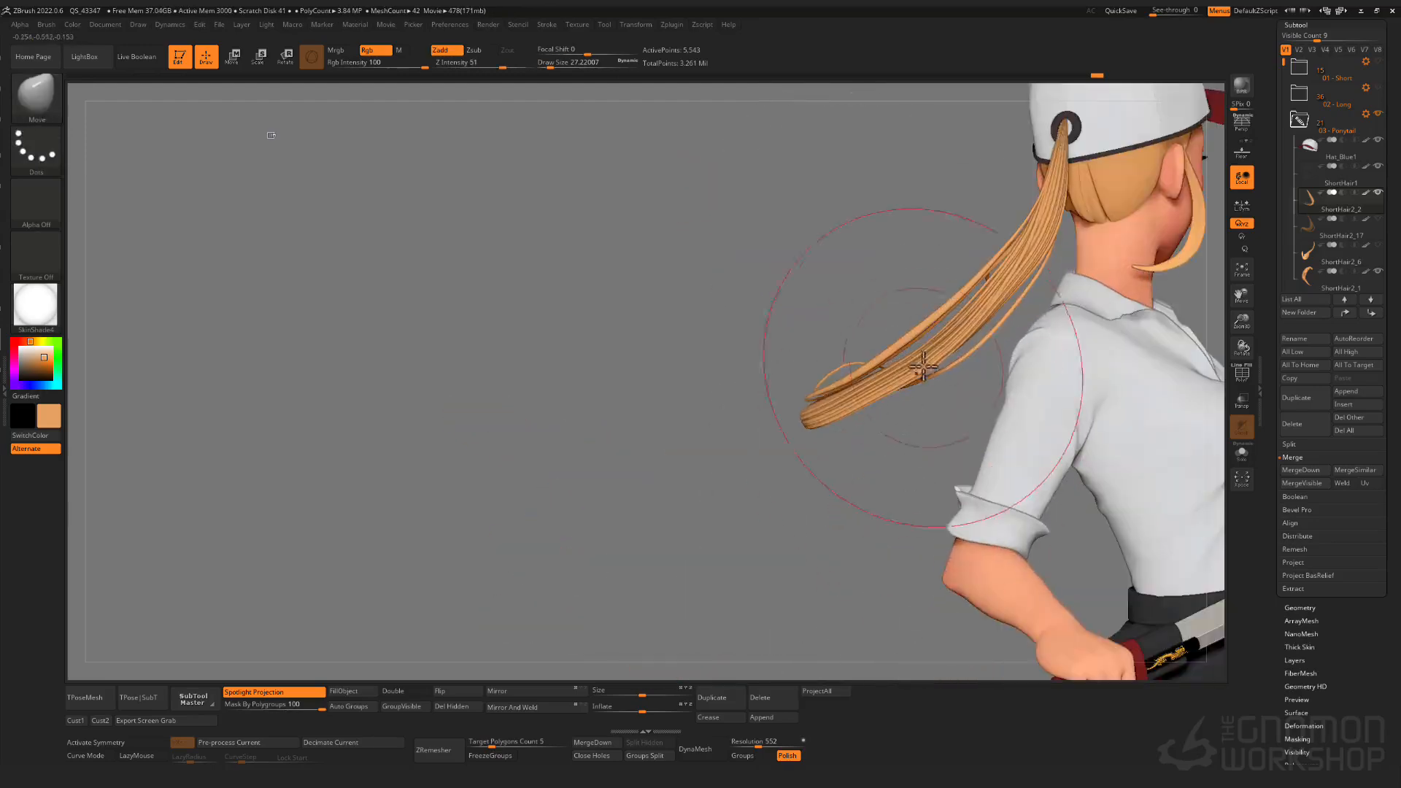
key(s)
drag(905, 384, 908, 384)
drag(892, 401, 887, 412)
- Thicken the ponytail strands with the Inflat brush at a draw size of about 20 and Z Intensity 2
ctrl+right_drag(887, 429, 894, 328)
right_drag(894, 329, 1018, 325)
mouse_move(1018, 326)
ctrl+right_down()
mouse_move(907, 375)
mouse_move(820, 390)
ctrl+right_up()
key(s)
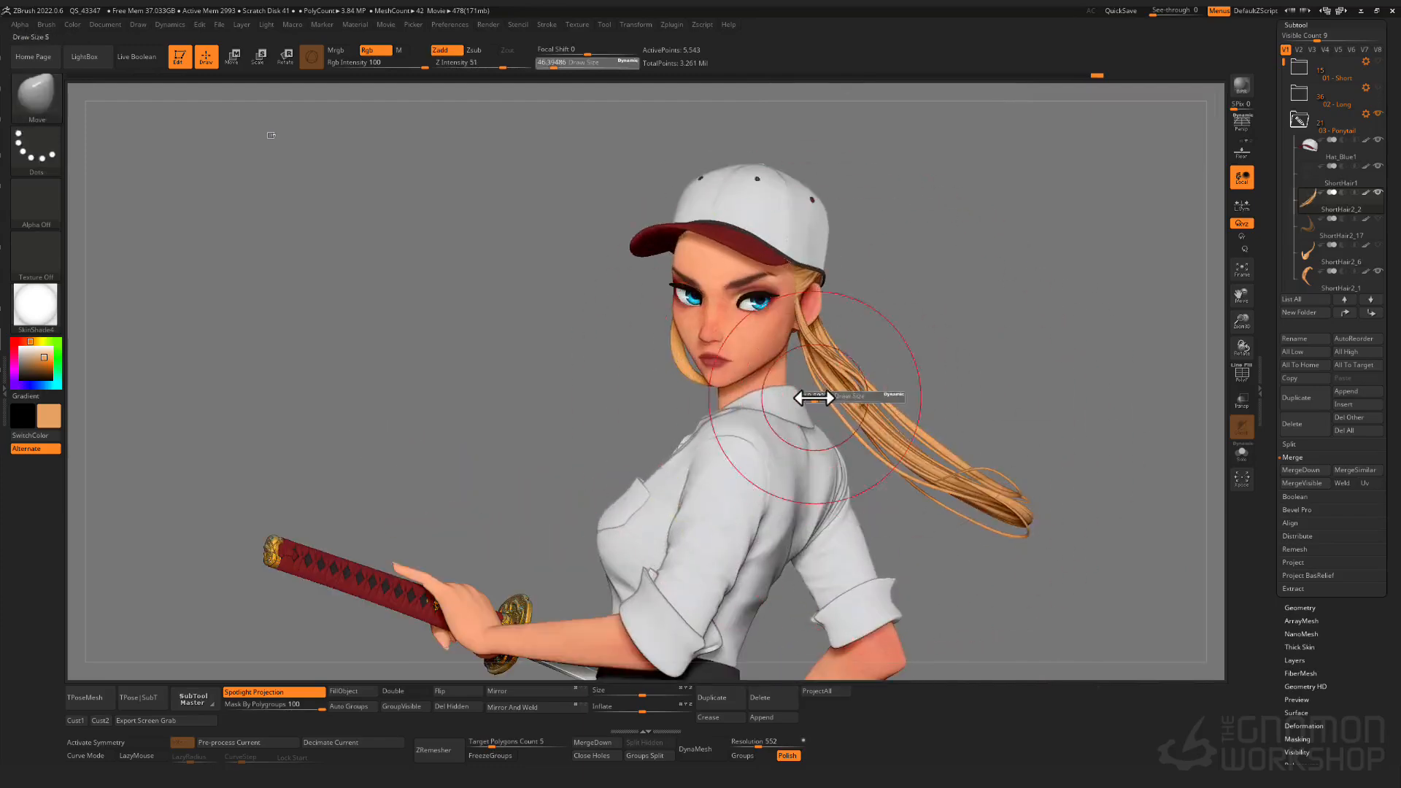
drag(814, 398, 801, 398)
key(b)
key(i)
key(n)
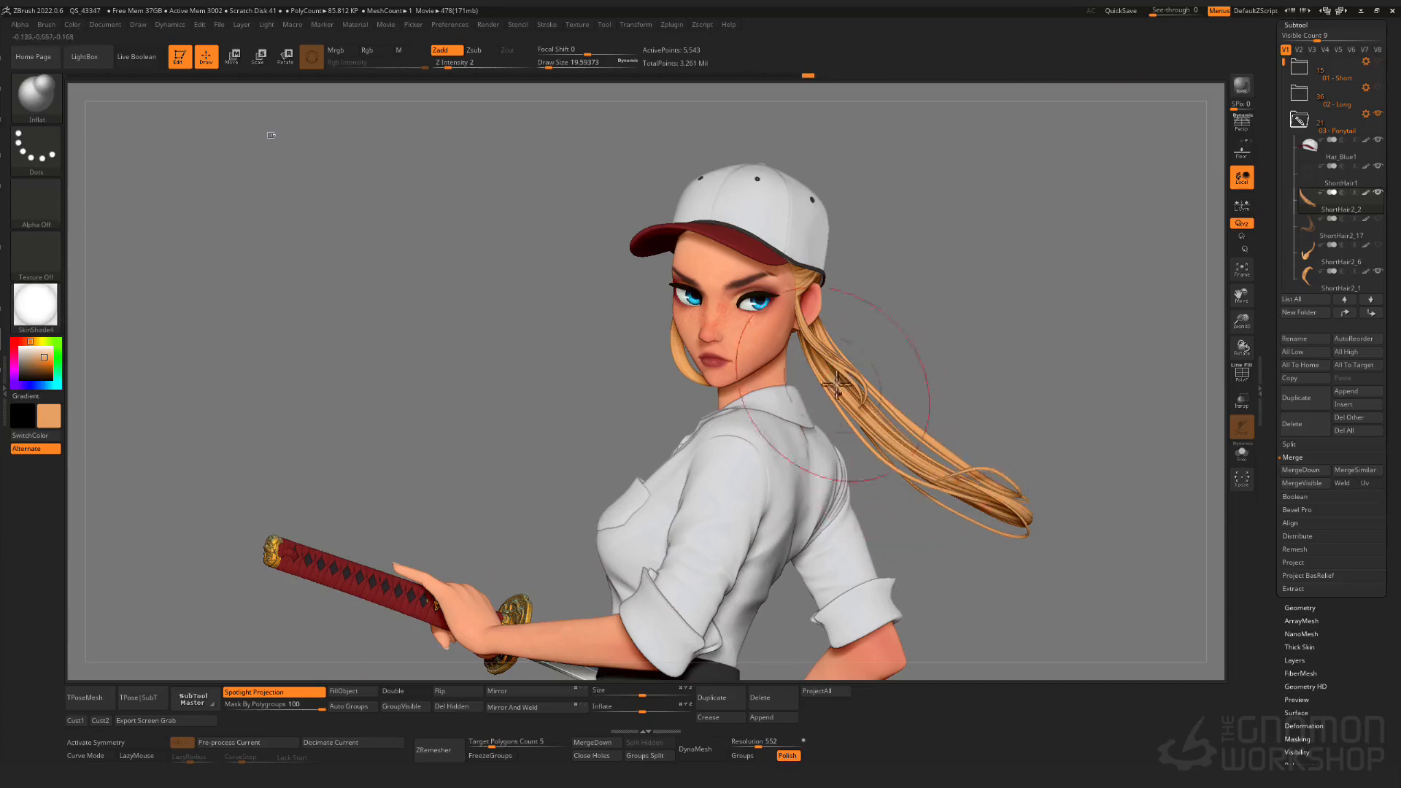
- Make the ponytail strand cluster active again and adjust its side silhouette with the Move brush at a draw size of about 20
alt+click(815, 340)
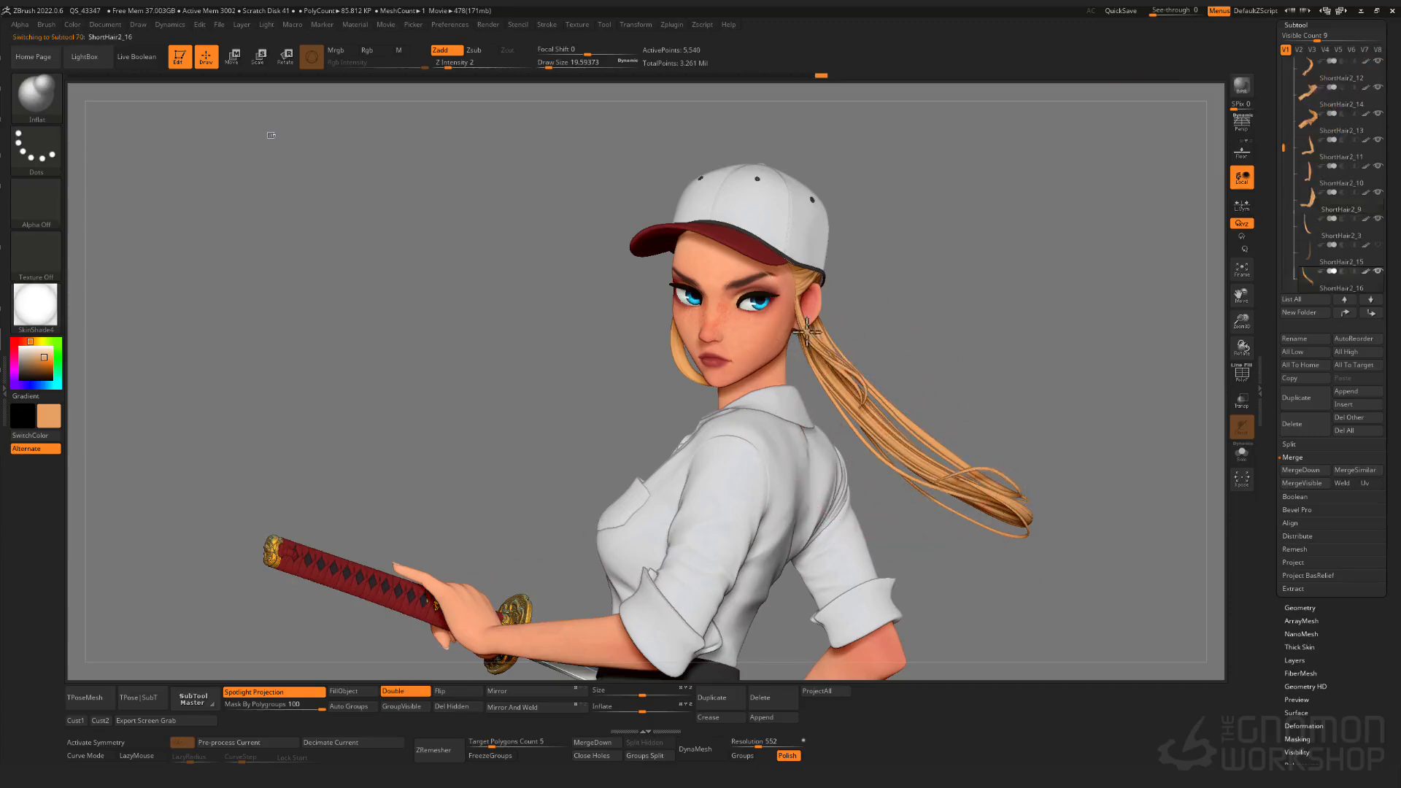
mouse_move(815, 340)
right_down()
mouse_move(890, 401)
mouse_move(870, 433)
mouse_move(795, 411)
mouse_move(677, 464)
mouse_move(717, 400)
right_up()
alt+click(723, 412)
key(s)
key(b)
key(m)
key(v)
key(s)
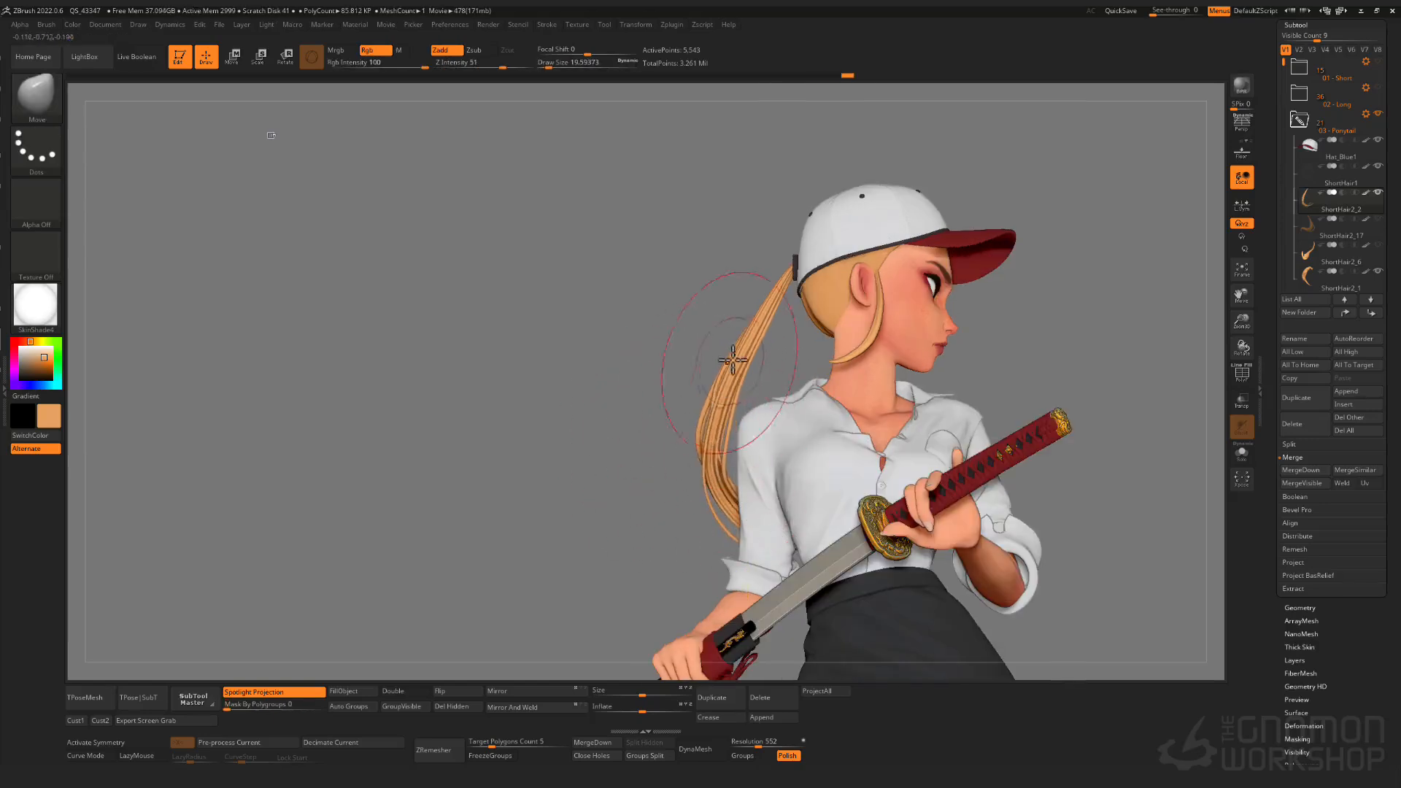
drag(733, 360, 737, 356)
- Set Mask By Polygroups to 0, mask all strands except the one along the ponytail's inner edge, and clear the mask after adjusting it
right_drag(737, 356, 719, 328)
right_drag(719, 328, 737, 512)
ctrl+shift+click(593, 362)
ctrl+click(660, 299)
ctrl+shift+click(659, 300)
ctrl+click(659, 300)
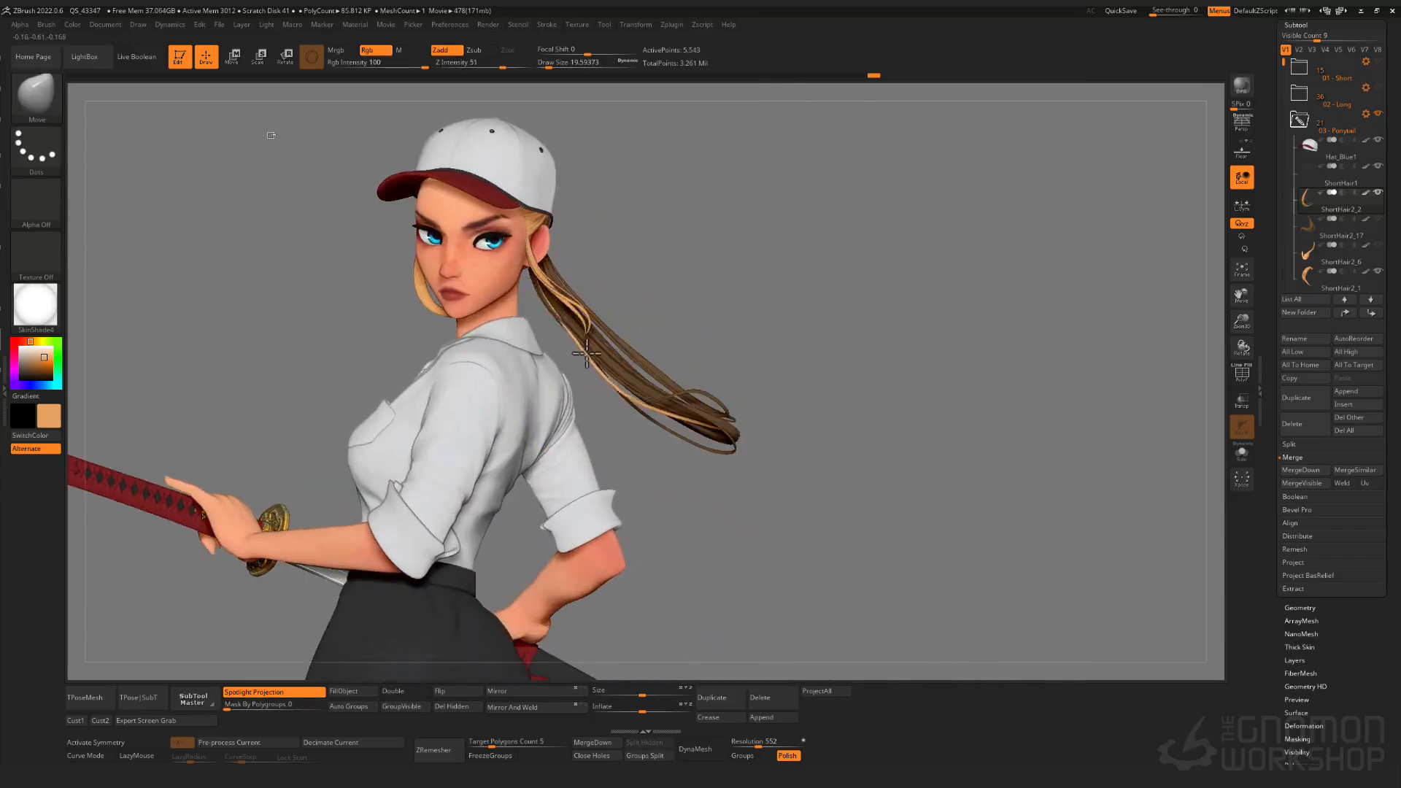
ctrl+drag(795, 418, 847, 378)
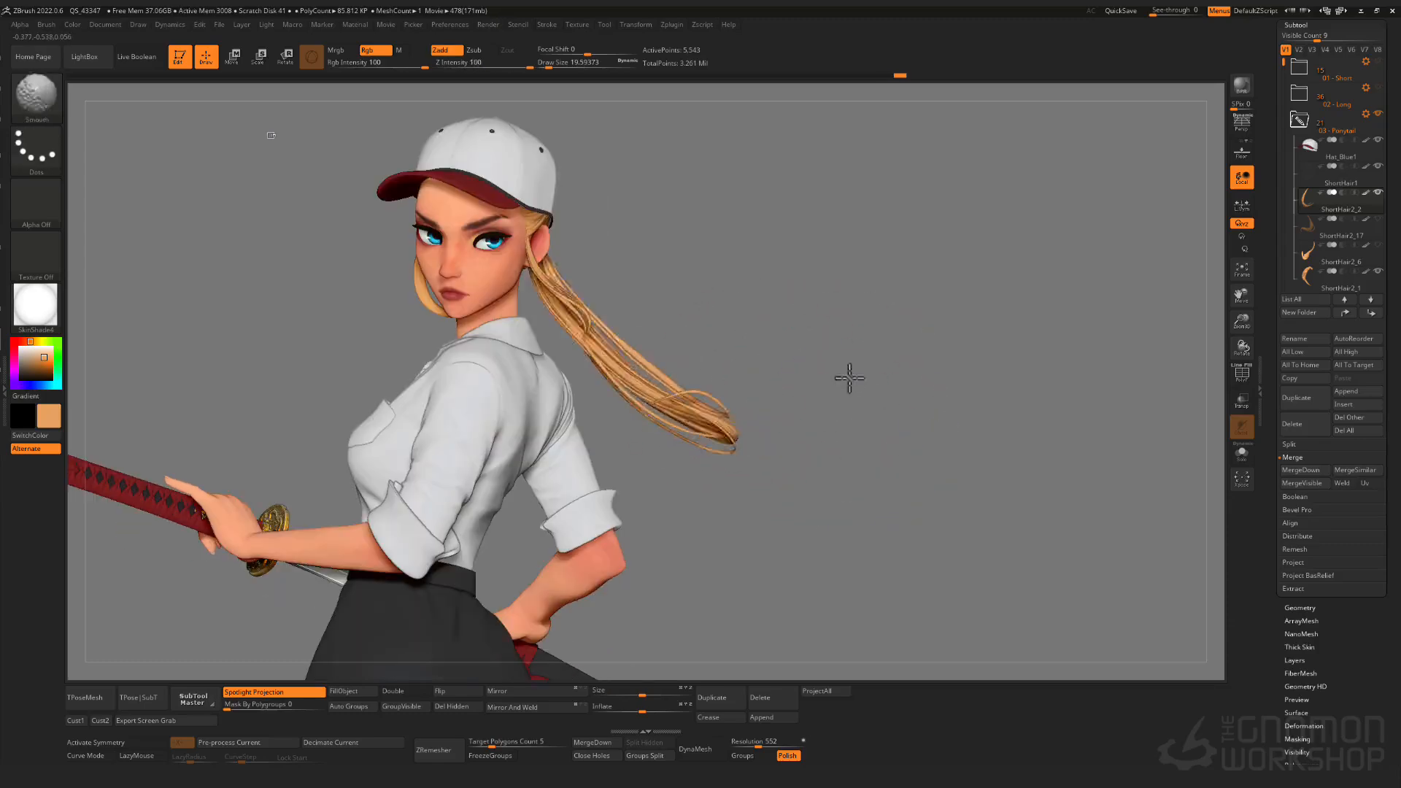
- Refine the strands' inner edge beside the collar with the Move brush at a draw size of about 13
ctrl+right_drag(847, 379, 558, 319)
key(bracketleft)
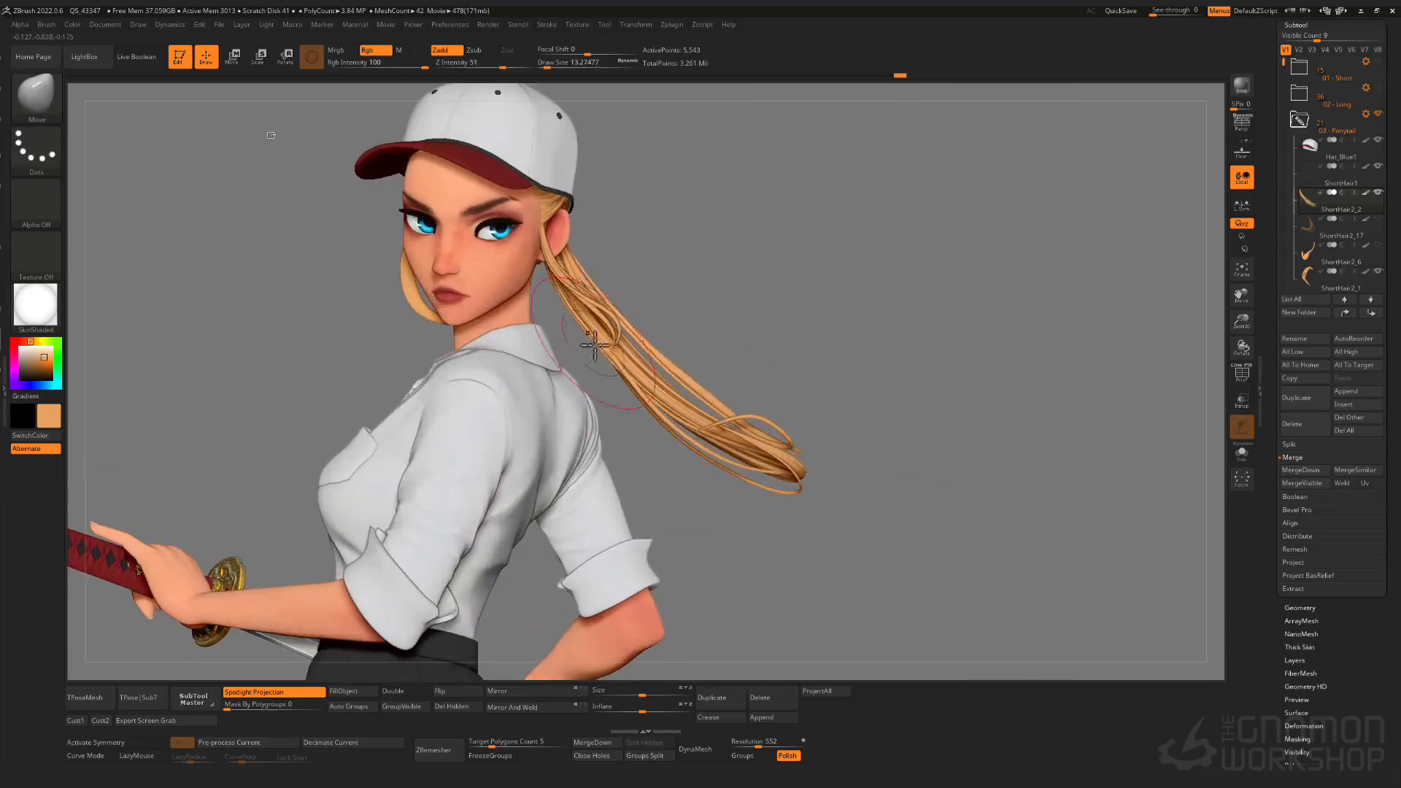
drag(595, 345, 613, 329)
ctrl+right_drag(613, 329, 649, 219)
mouse_move(795, 313)
right_down()
mouse_move(659, 401)
mouse_move(679, 405)
right_up()
ctrl+right_drag(679, 405, 698, 449)
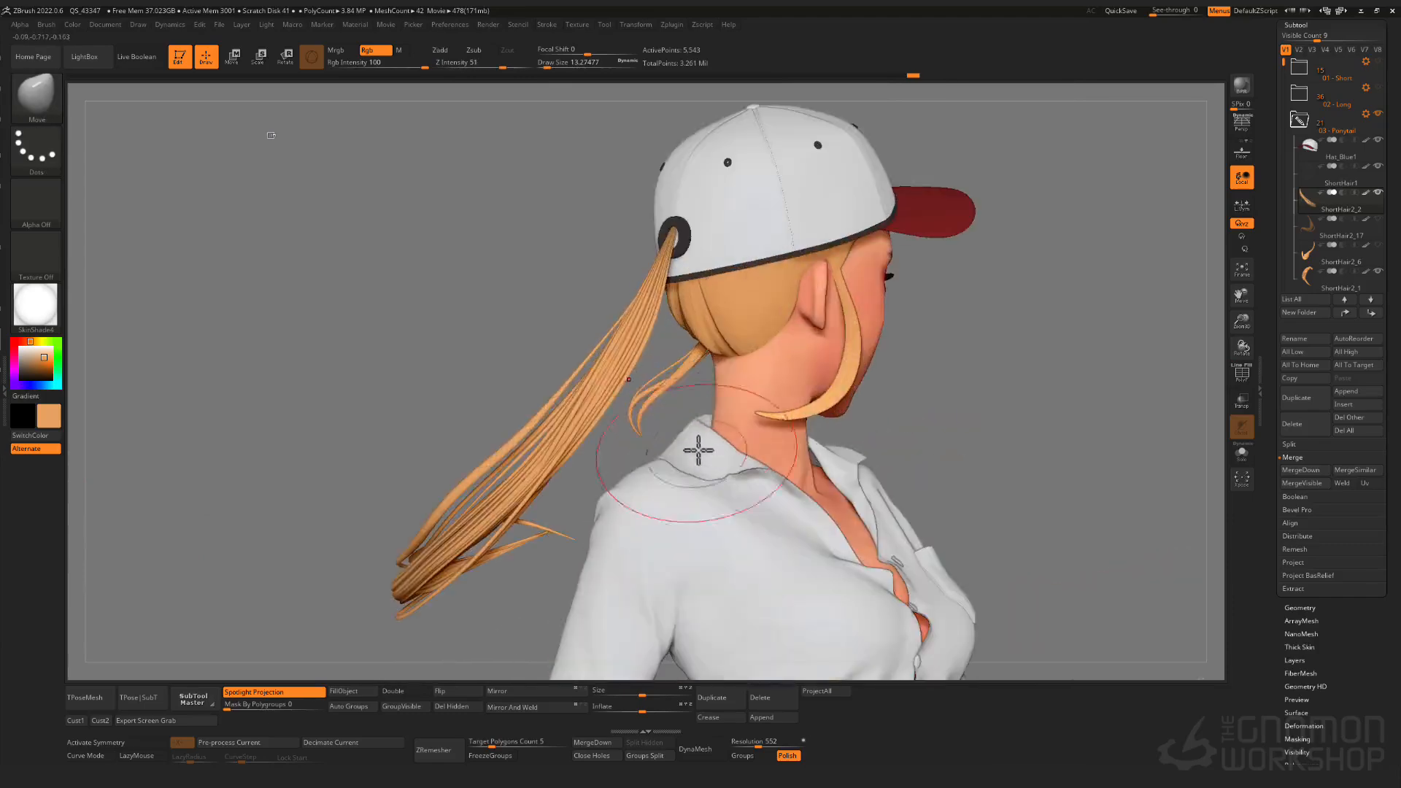
- Lower the strand cluster's subdivision level and mask all but one strand for moving at a draw size of about 20
key(Return)
right_drag(651, 620, 680, 537)
mouse_move(680, 536)
ctrl+right_down()
mouse_move(691, 467)
mouse_move(738, 475)
mouse_move(722, 494)
mouse_move(734, 391)
mouse_move(776, 423)
mouse_move(703, 370)
mouse_move(639, 372)
mouse_move(613, 424)
ctrl+right_up()
key(s)
key(s)
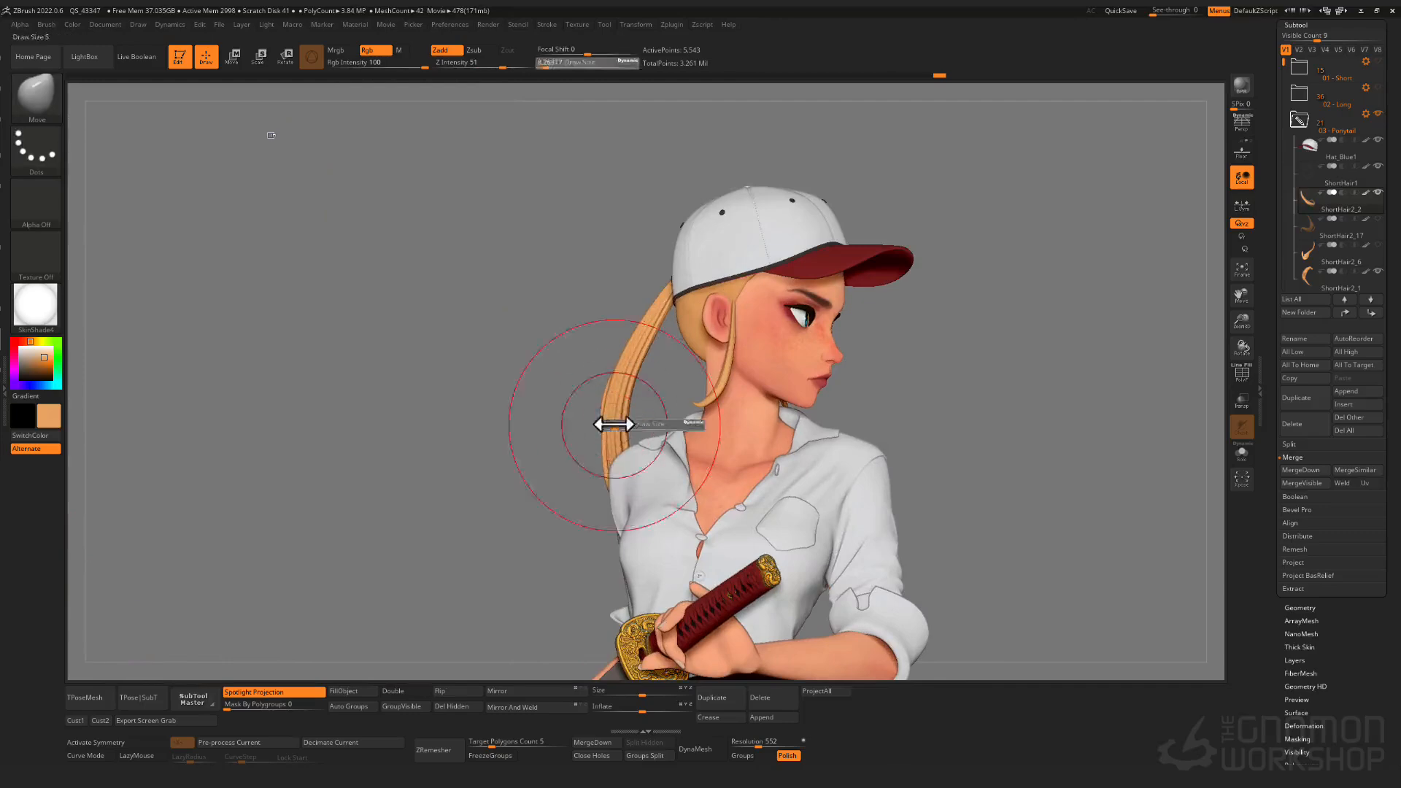
key(shift+d)
key(shift+f)
ctrl+click(540, 407)
key(shift+f)
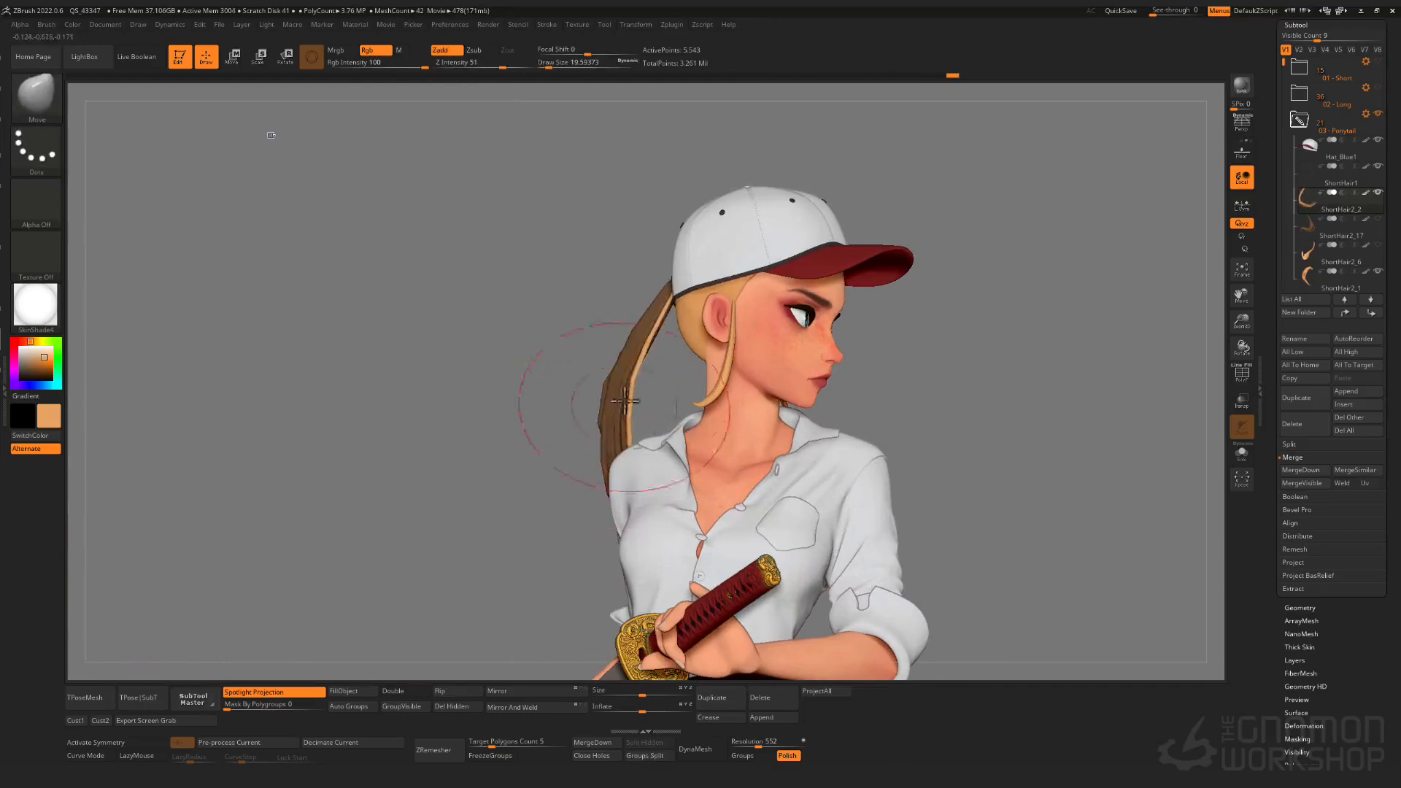
ctrl+shift+click(585, 368)
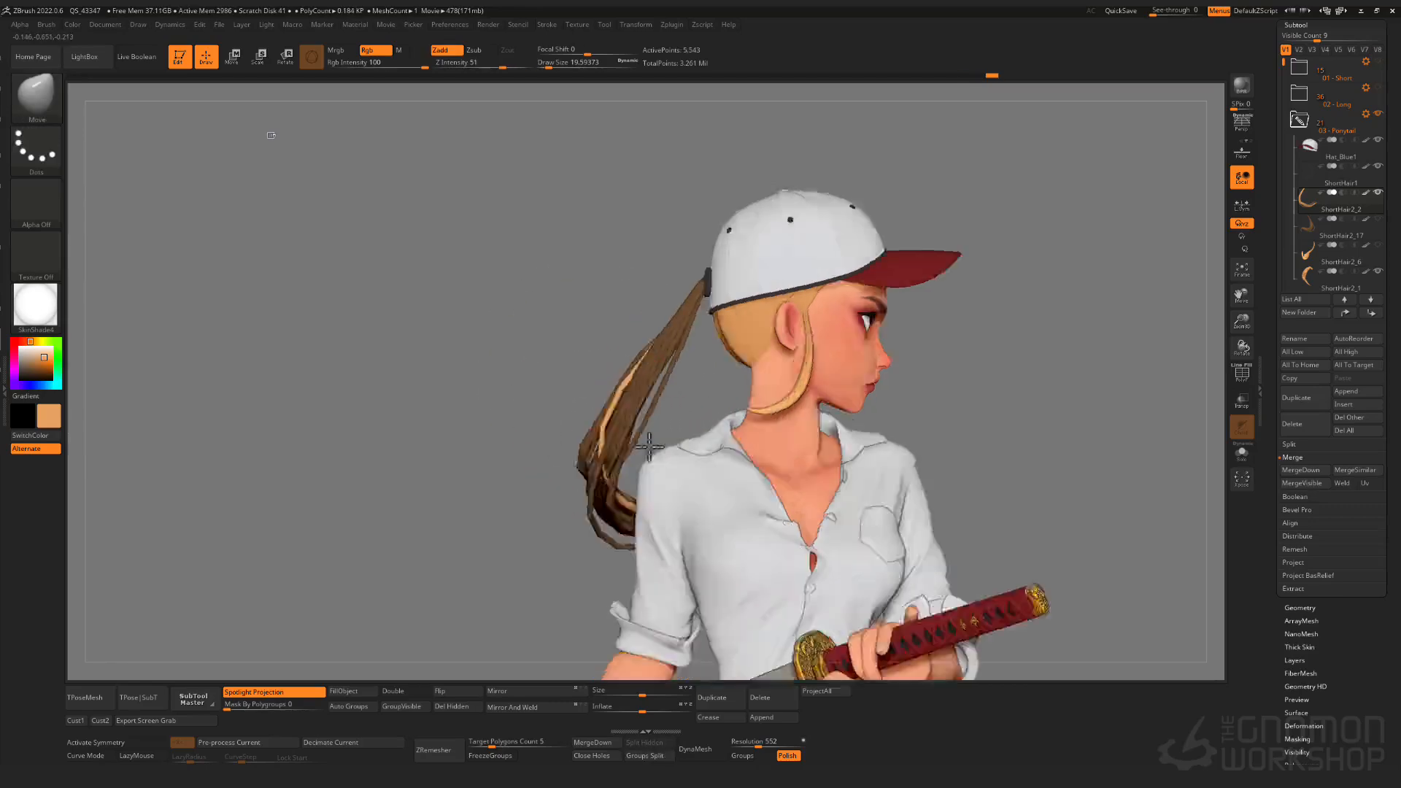
- Adjust the unmasked strand behind the shoulder, clear the mask, and check the ponytail's flow from several angles
right_drag(585, 369, 605, 473)
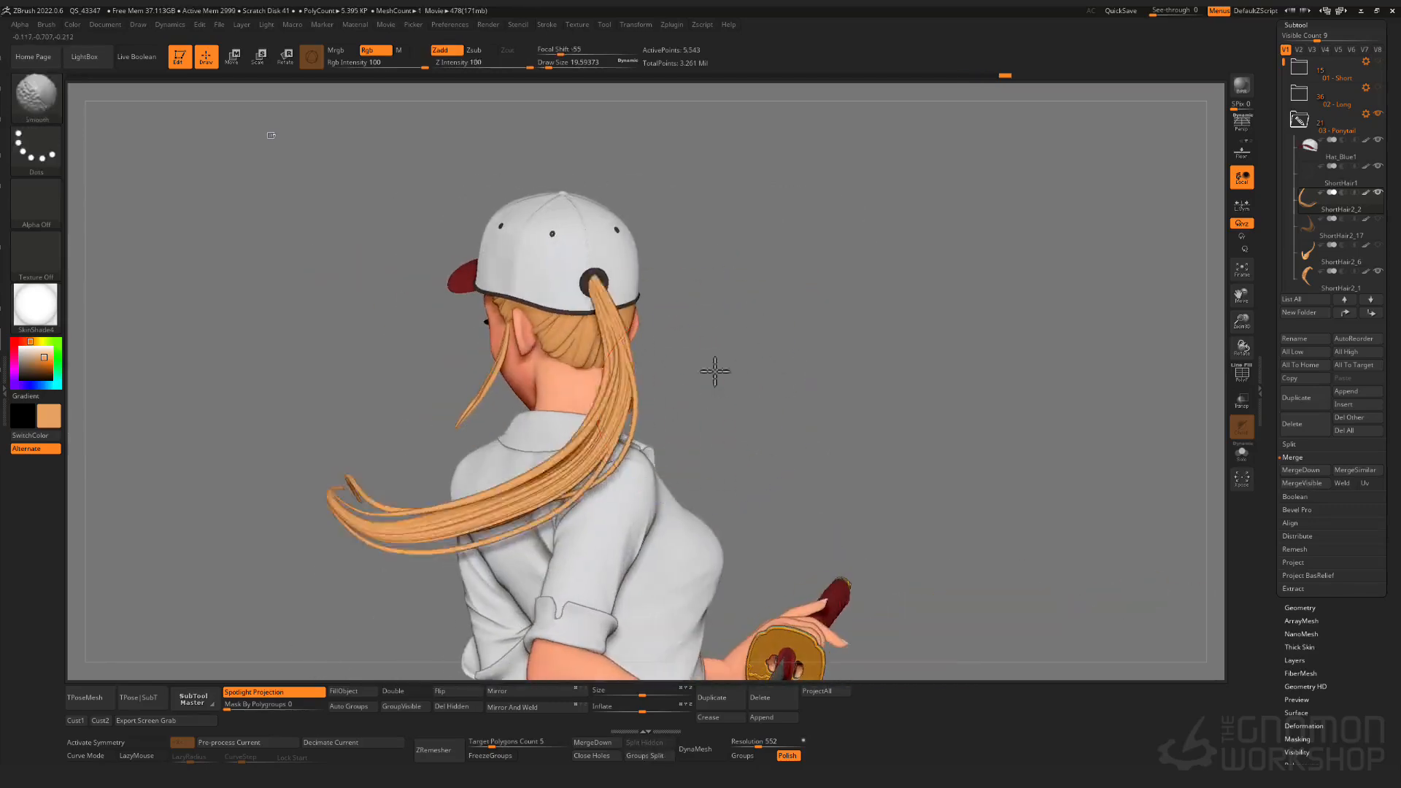
mouse_move(713, 372)
right_down()
mouse_move(763, 372)
mouse_move(801, 548)
right_up()
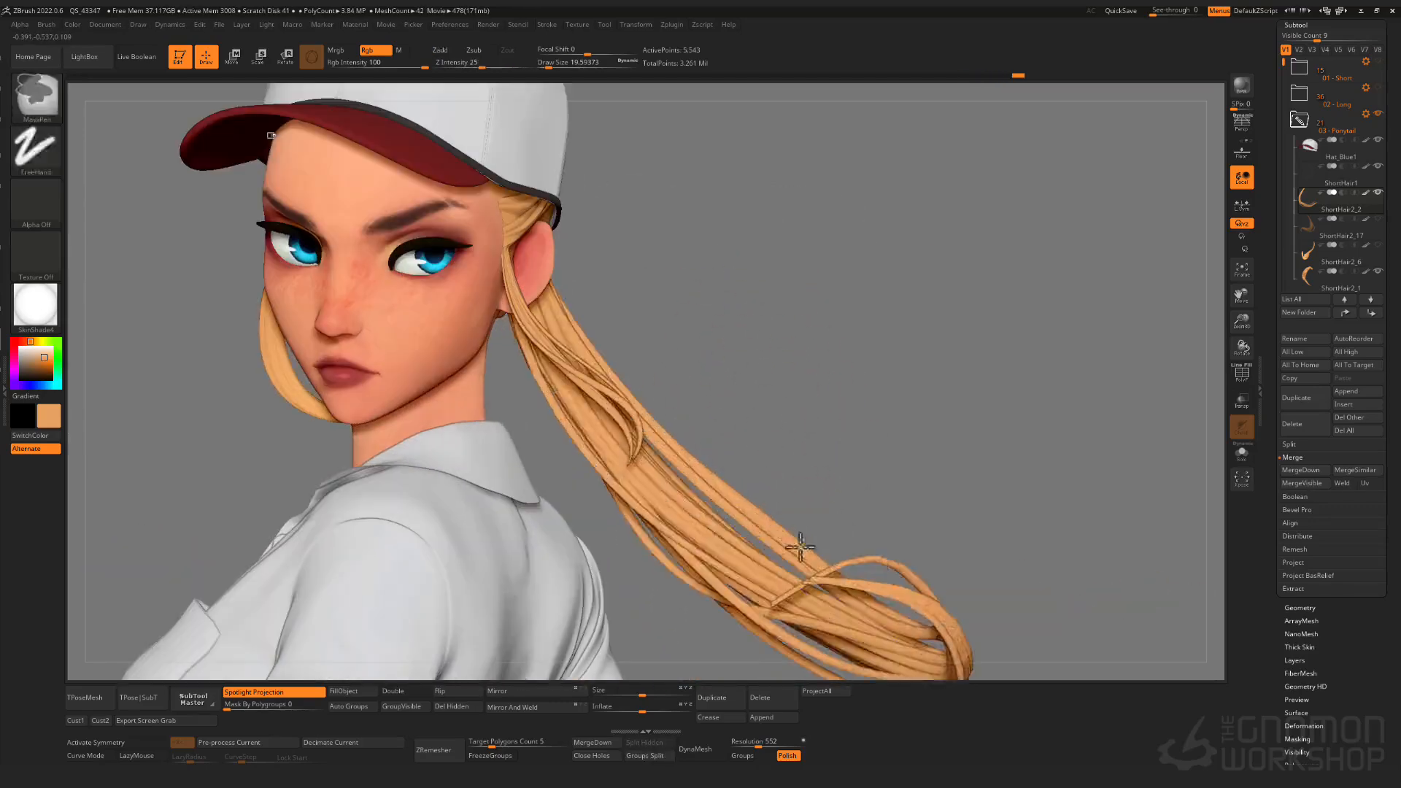
key(shift+f)
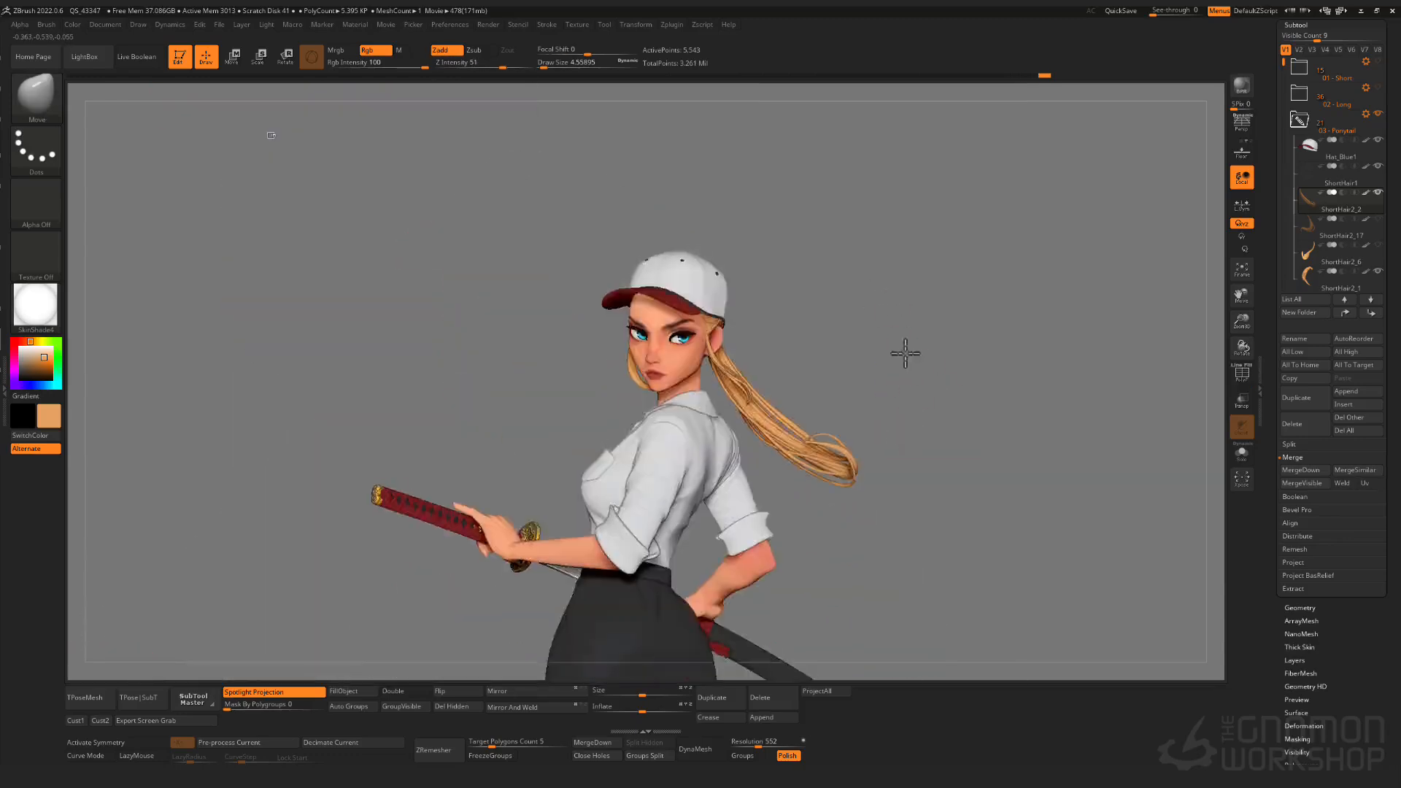
right_drag(904, 350, 838, 401)
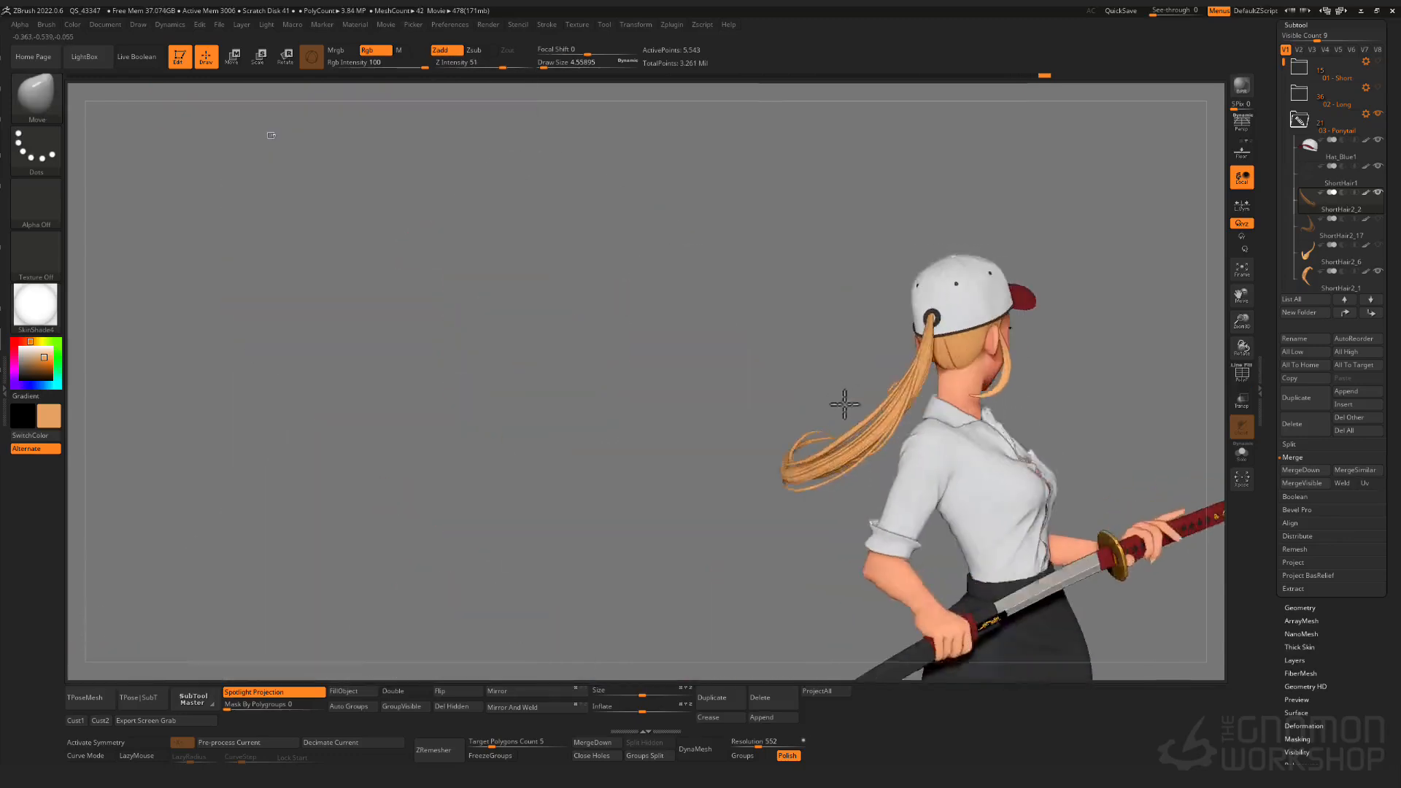
- Refine the unmasked strand under the ponytail at a draw size of about 20 and clear the mask
key(s)
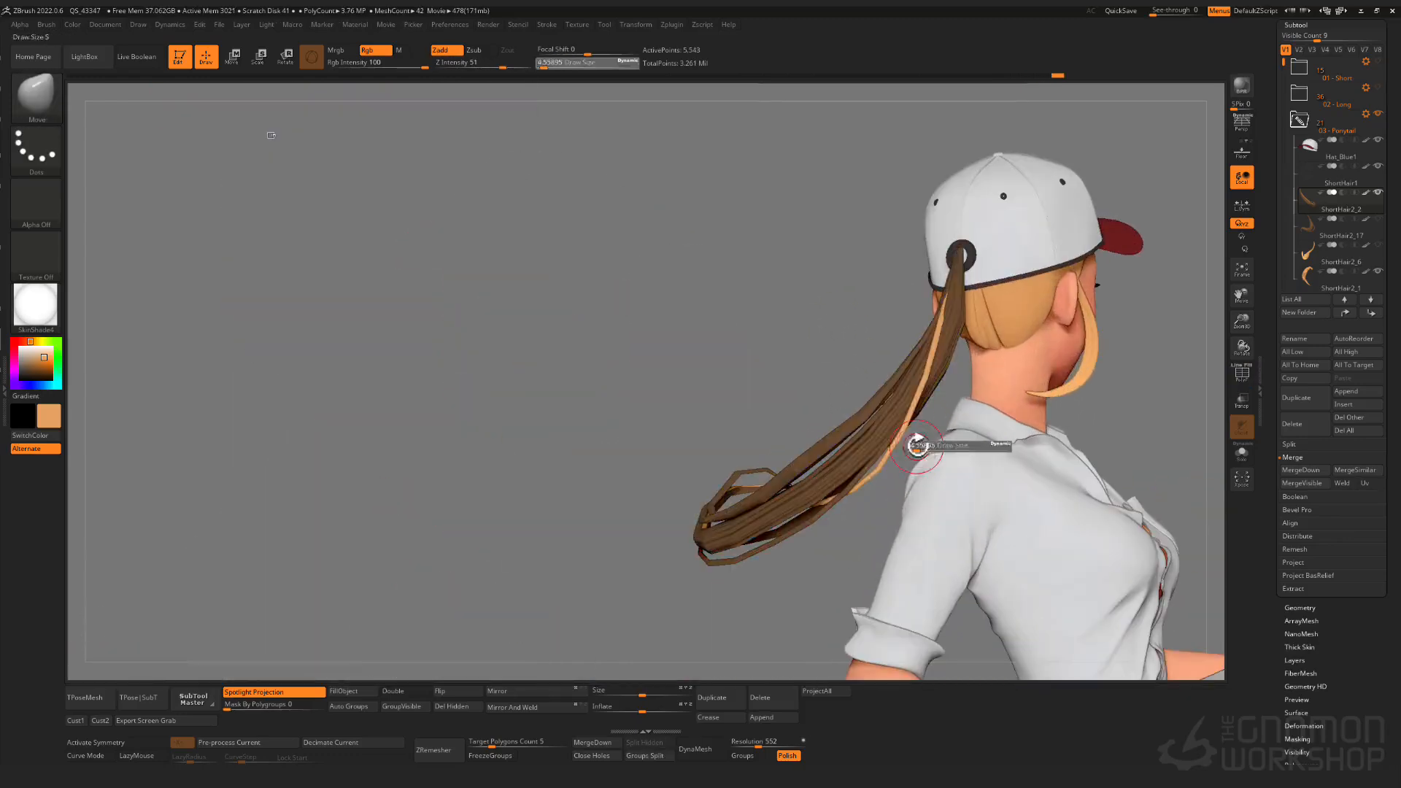
drag(917, 445, 923, 447)
key(b)
key(i)
key(n)
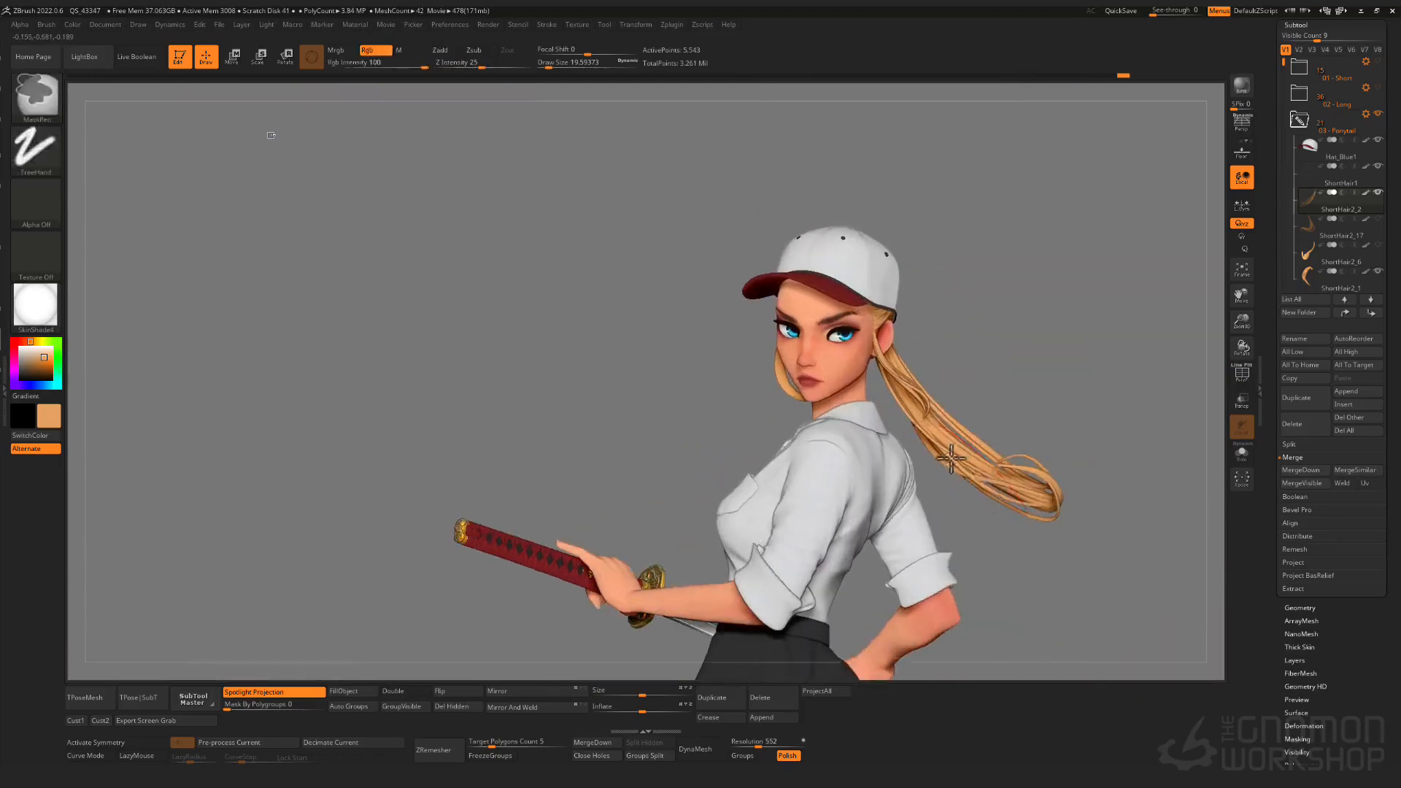
right_drag(1065, 503, 1121, 507)
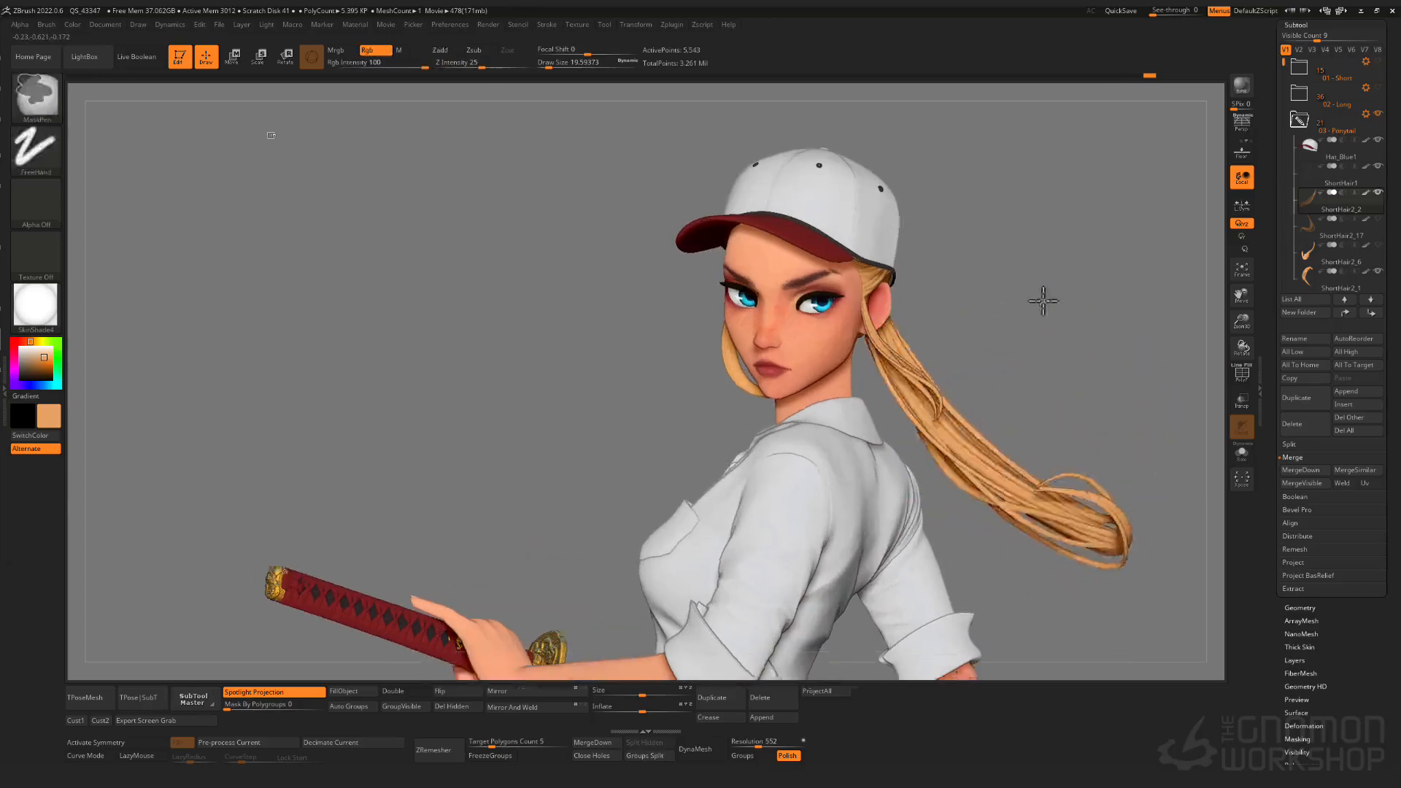
- Isolate one strand of the ponytail by its polygroup, restore the full cluster, and check its flow from behind and the side
right_drag(1041, 297, 1179, 360)
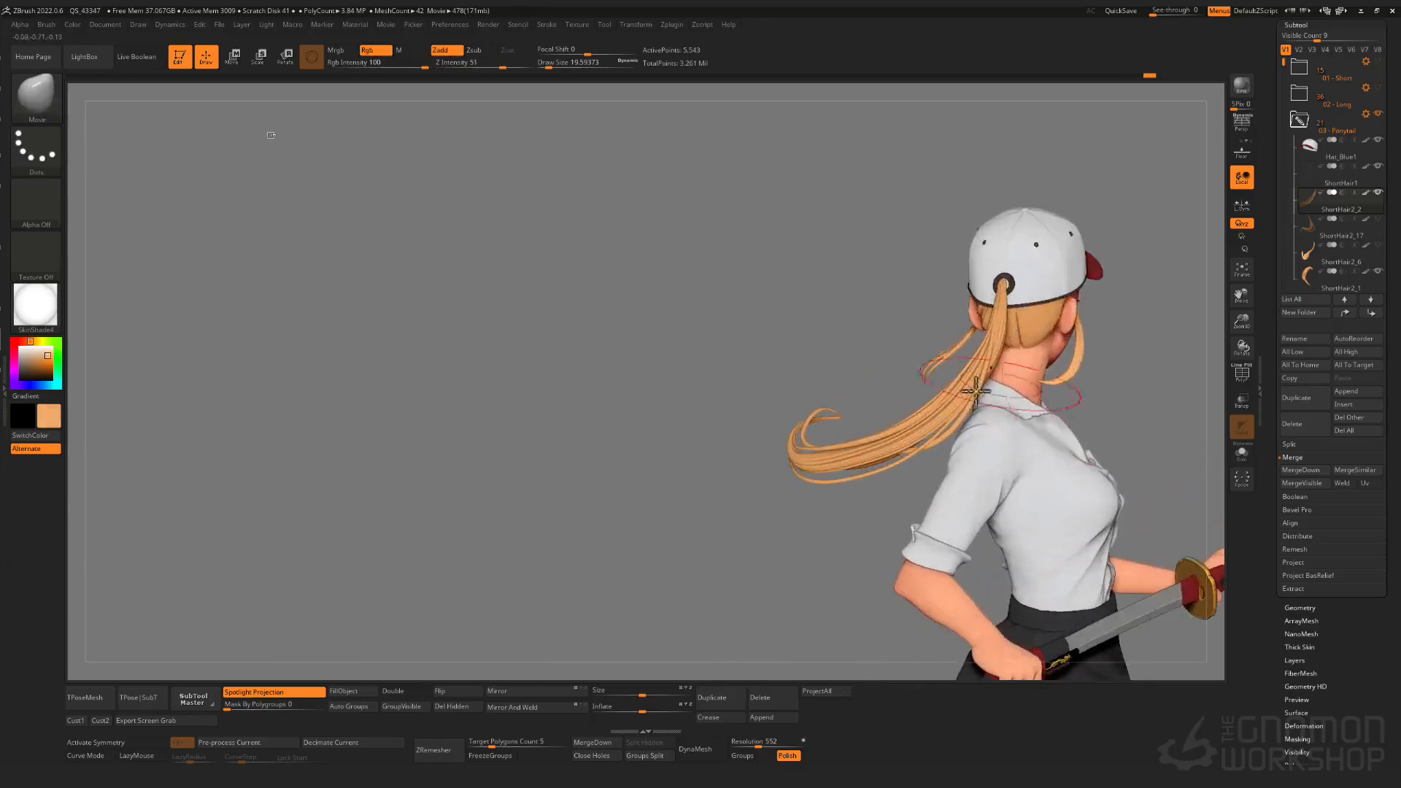
right_drag(976, 391, 1058, 391)
key(shift+f)
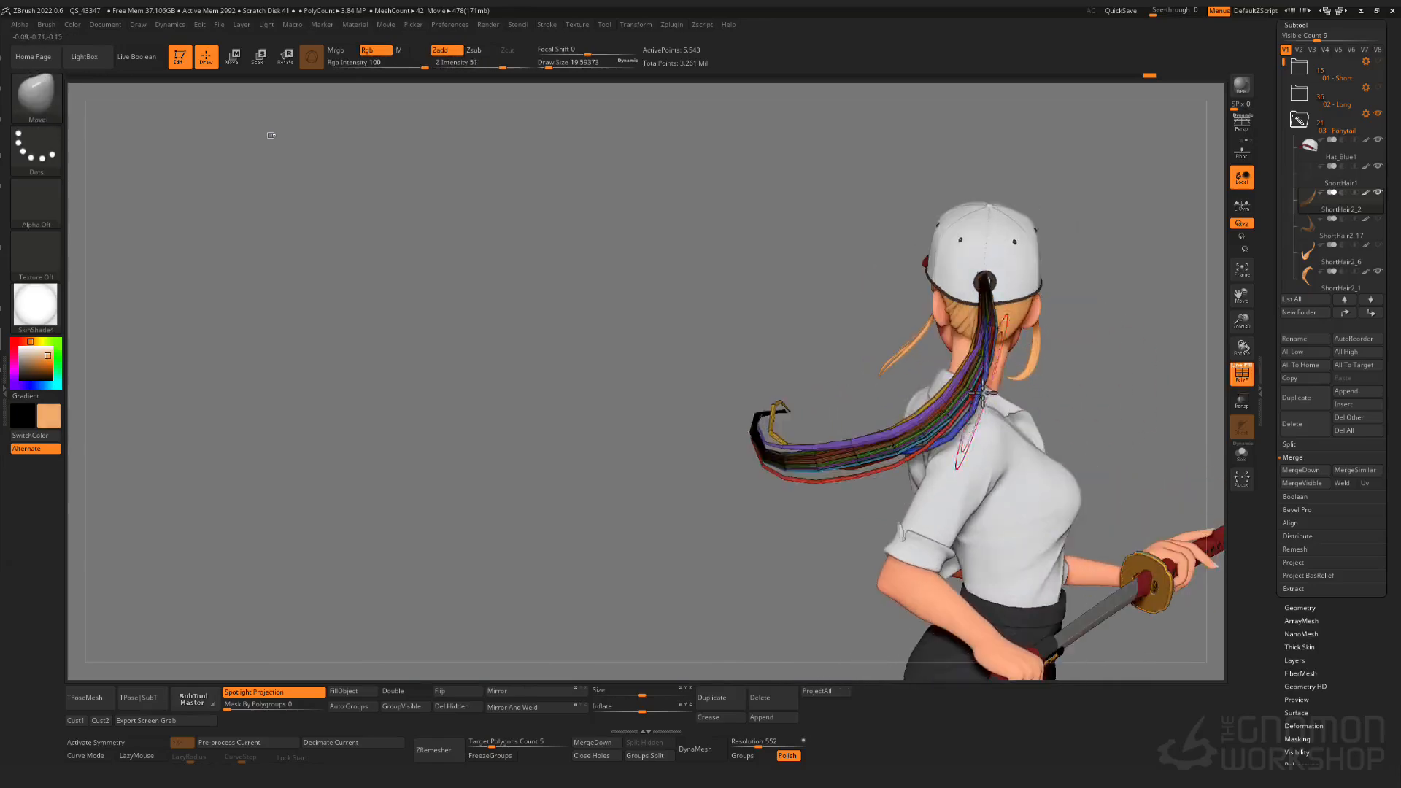
ctrl+shift+click(983, 373)
key(shift+f)
ctrl+shift+click(485, 569)
mouse_move(484, 569)
right_down()
mouse_move(703, 407)
mouse_move(794, 429)
mouse_move(828, 360)
right_up()
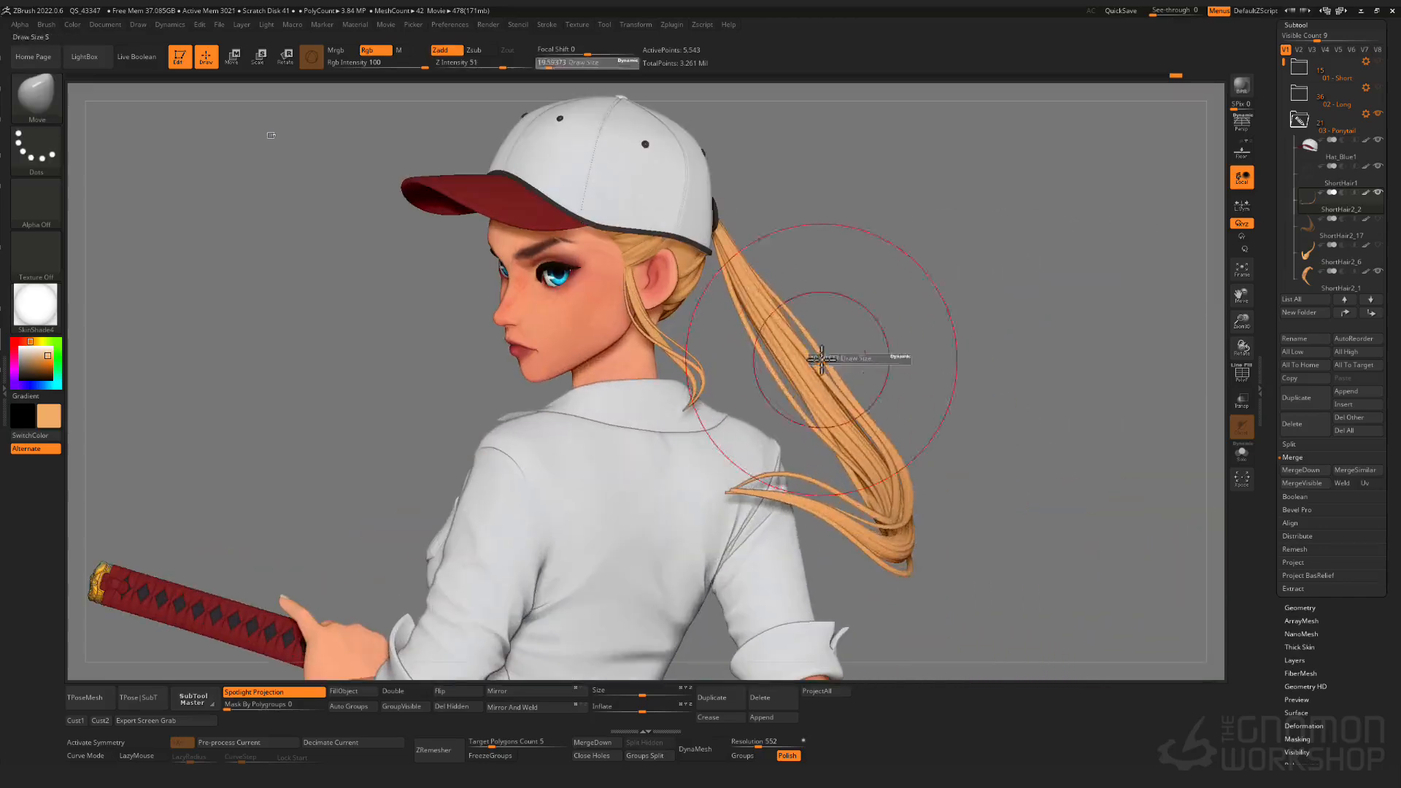
- Mask all but the outer upper strand of the ponytail at the lower subdivision level
ctrl+shift+click(813, 313)
ctrl+shift+click(858, 308)
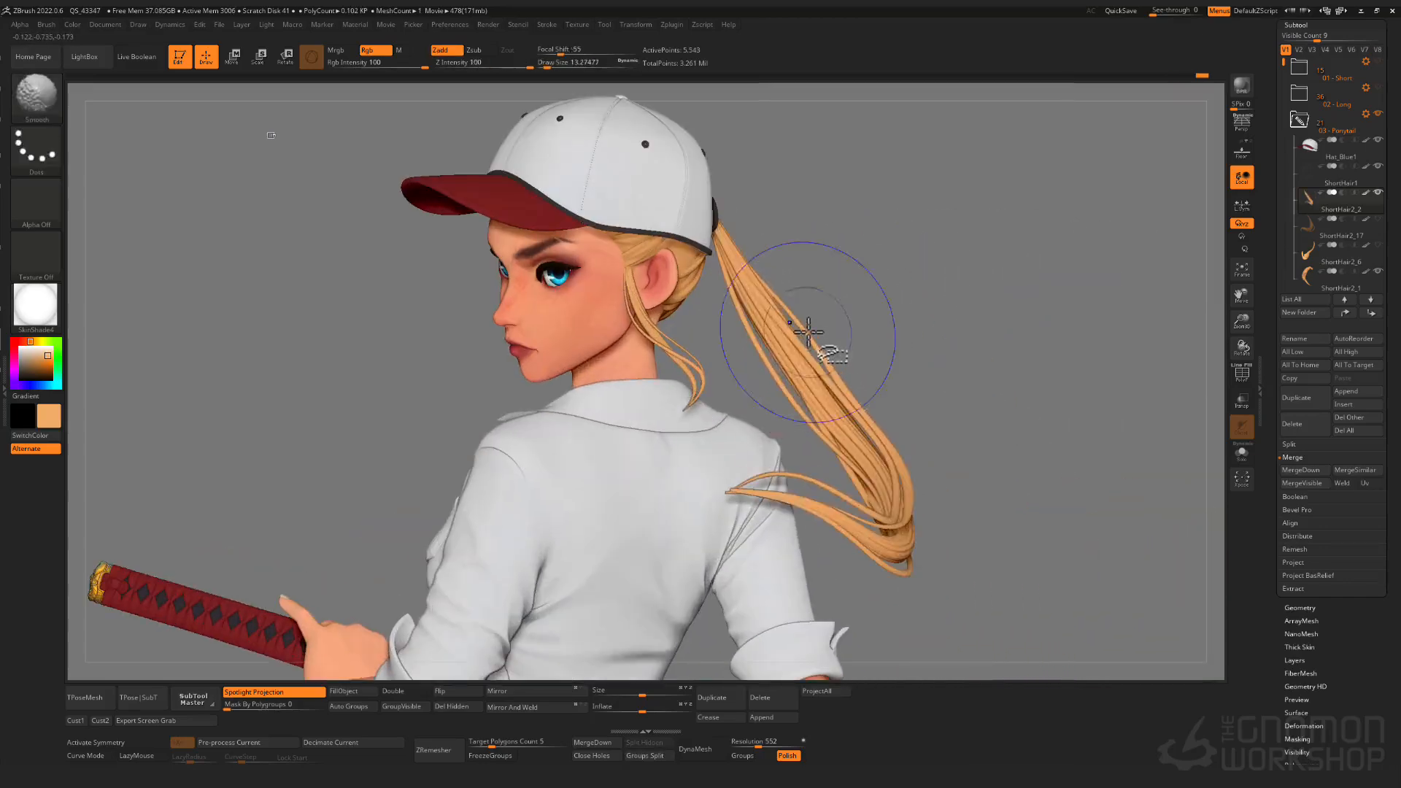
key(shift+f)
ctrl+shift+click(821, 321)
ctrl+shift+click(828, 297)
key(shift+f)
- Refine the unmasked outer strand with the Move brush at a draw size of about 4.6, clear the mask, and raise the subdivision level
key(s)
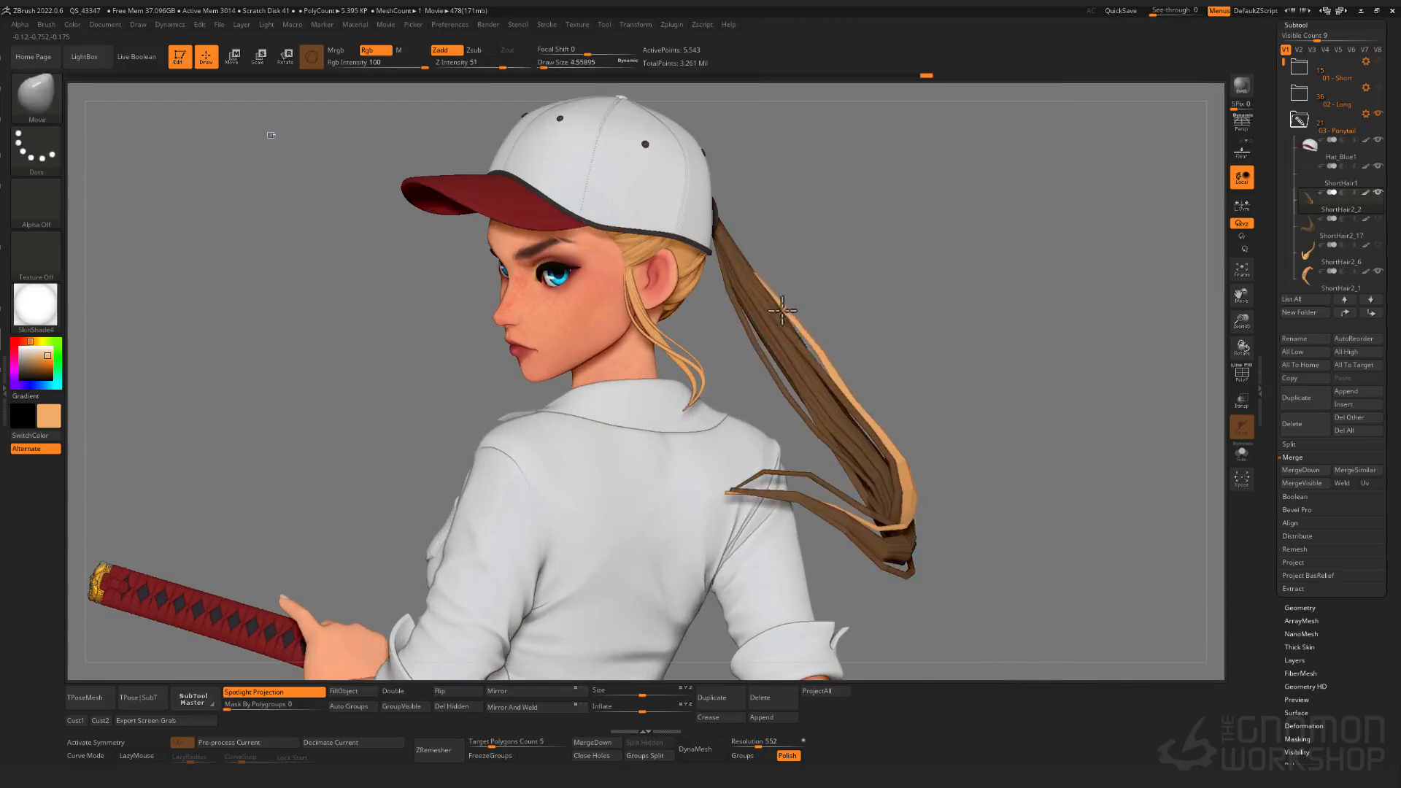
ctrl+drag(839, 323, 876, 347)
key(d)
ctrl+right_drag(876, 346, 962, 346)
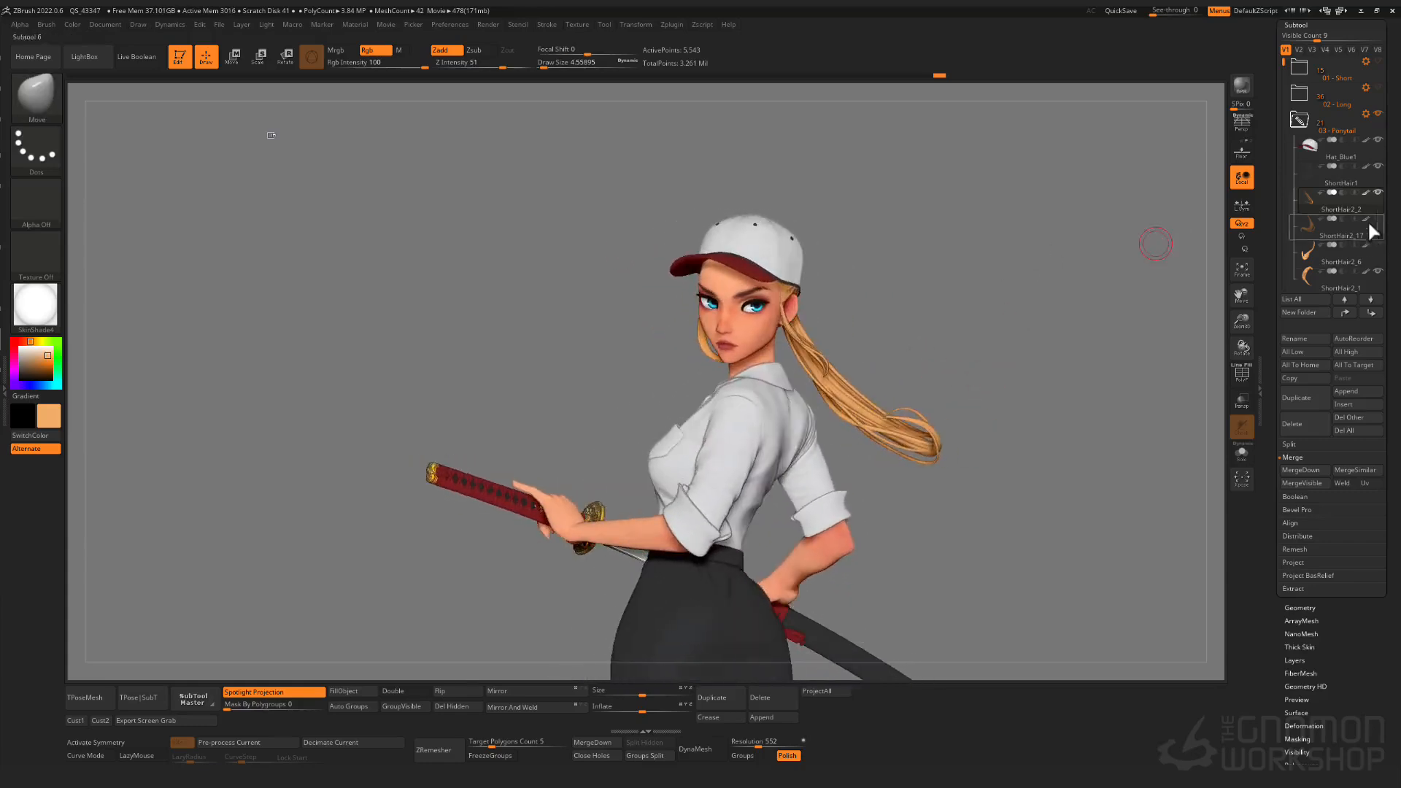
- Adjust and smooth the curled ends of the ponytail strands at a draw size of about 13
ctrl+right_drag(1024, 297, 1014, 357)
drag(957, 452, 959, 452)
drag(940, 454, 931, 423)
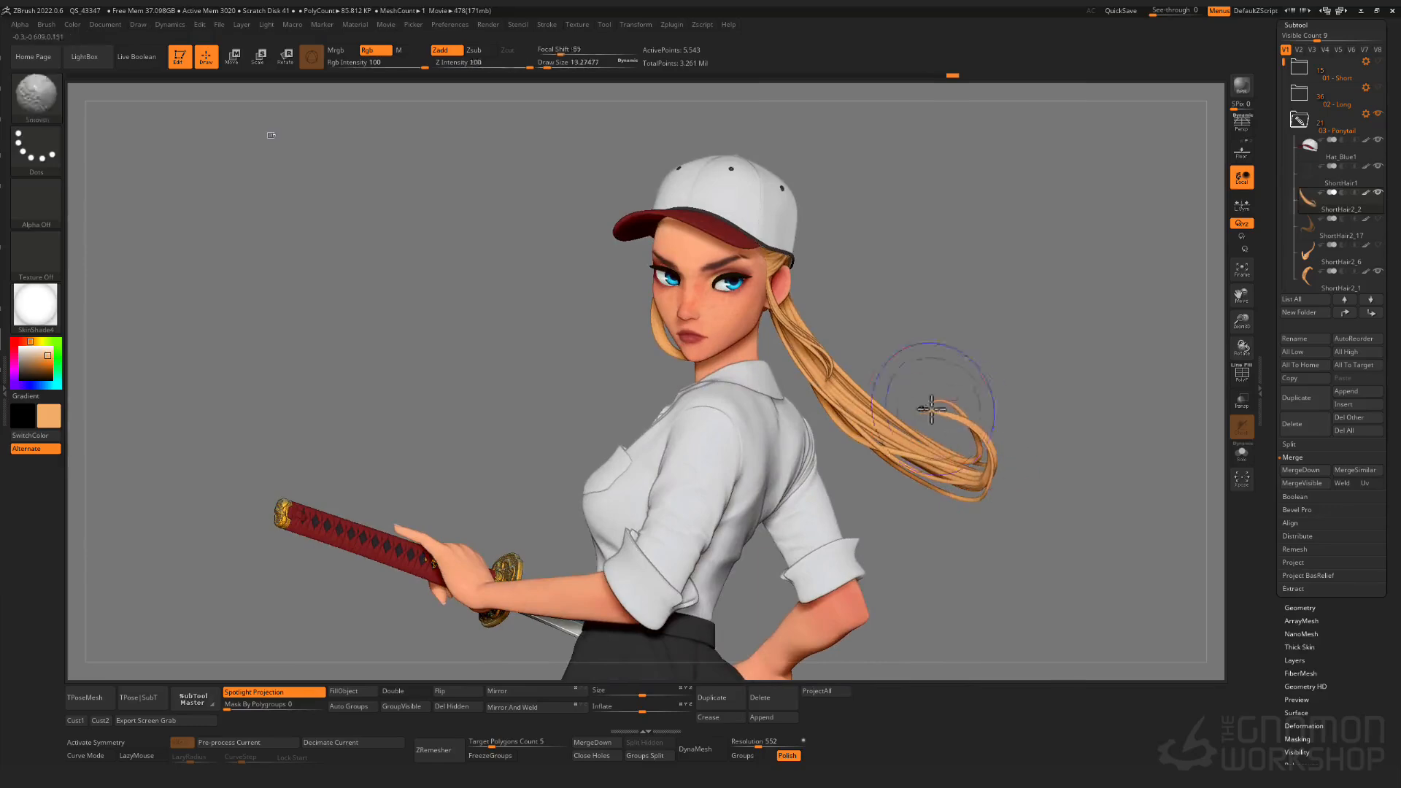
mouse_move(982, 384)
right_down()
mouse_move(942, 388)
mouse_move(902, 335)
right_up()
drag(1050, 427, 1039, 435)
mouse_move(1018, 436)
right_down()
mouse_move(1059, 436)
mouse_move(1048, 520)
right_up()
ctrl+right_drag(952, 388, 948, 329)
mouse_move(948, 329)
right_down()
mouse_move(1115, 334)
mouse_move(1050, 401)
mouse_move(1001, 361)
mouse_move(936, 411)
mouse_move(960, 388)
mouse_move(943, 400)
mouse_move(944, 383)
right_up()
- Set up the Standard brush for painting color only, with Zadd off
key(b)
key(s)
key(t)
click(442, 54)
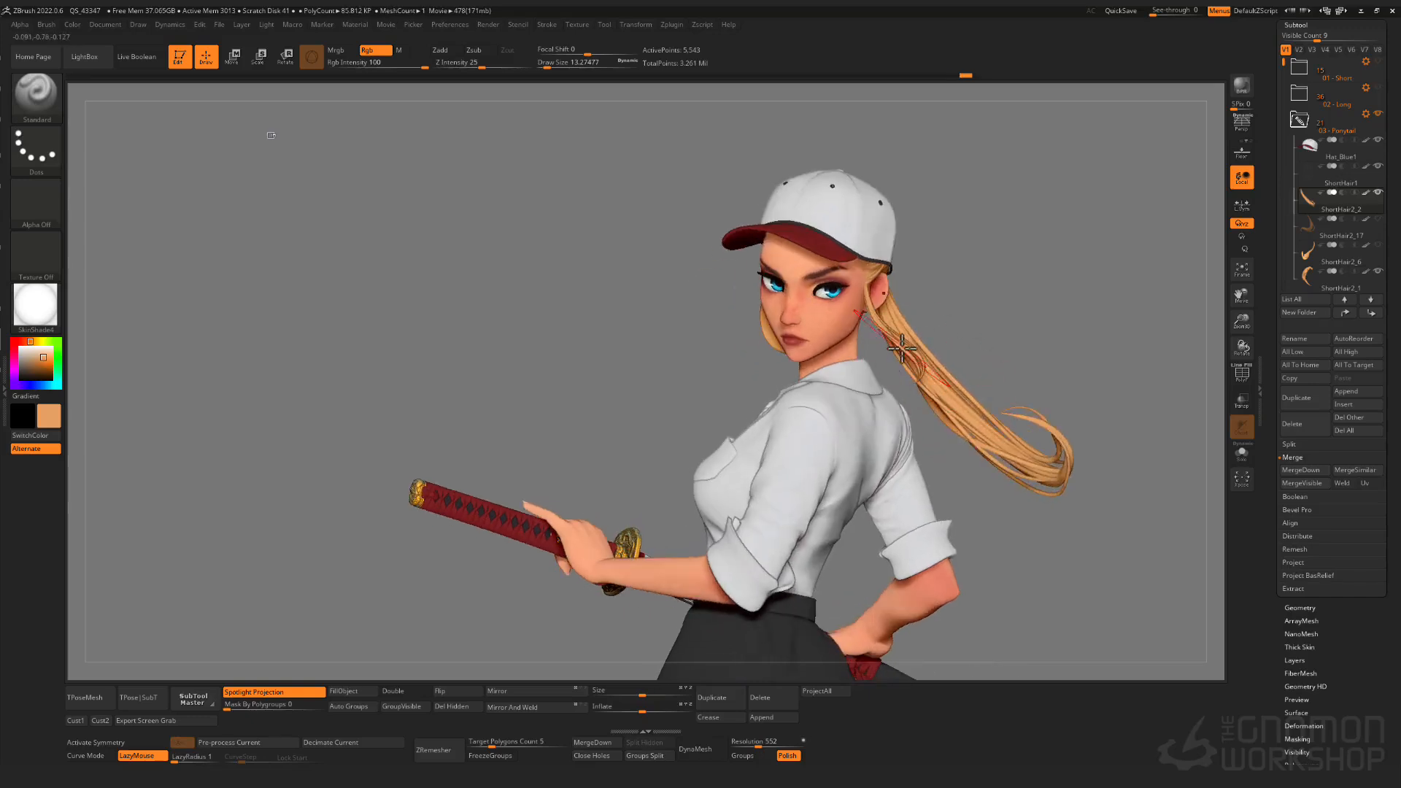
- Pick an orange hair color, paint the strand cluster at a reduced RGB intensity, and undo the unwanted strokes
right_drag(886, 437, 799, 405)
key(c)
right_drag(955, 429, 965, 432)
key(ctrl+z)
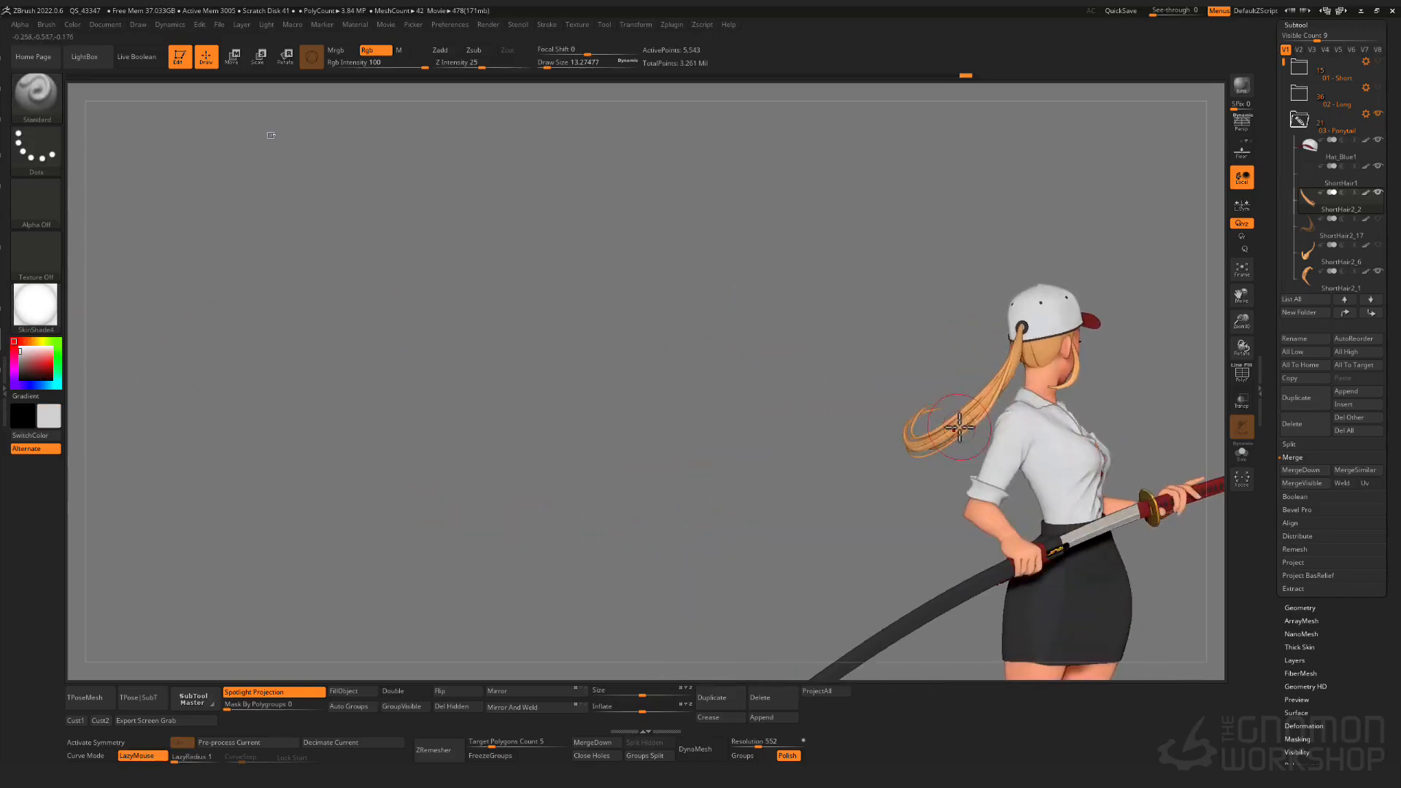
click(46, 355)
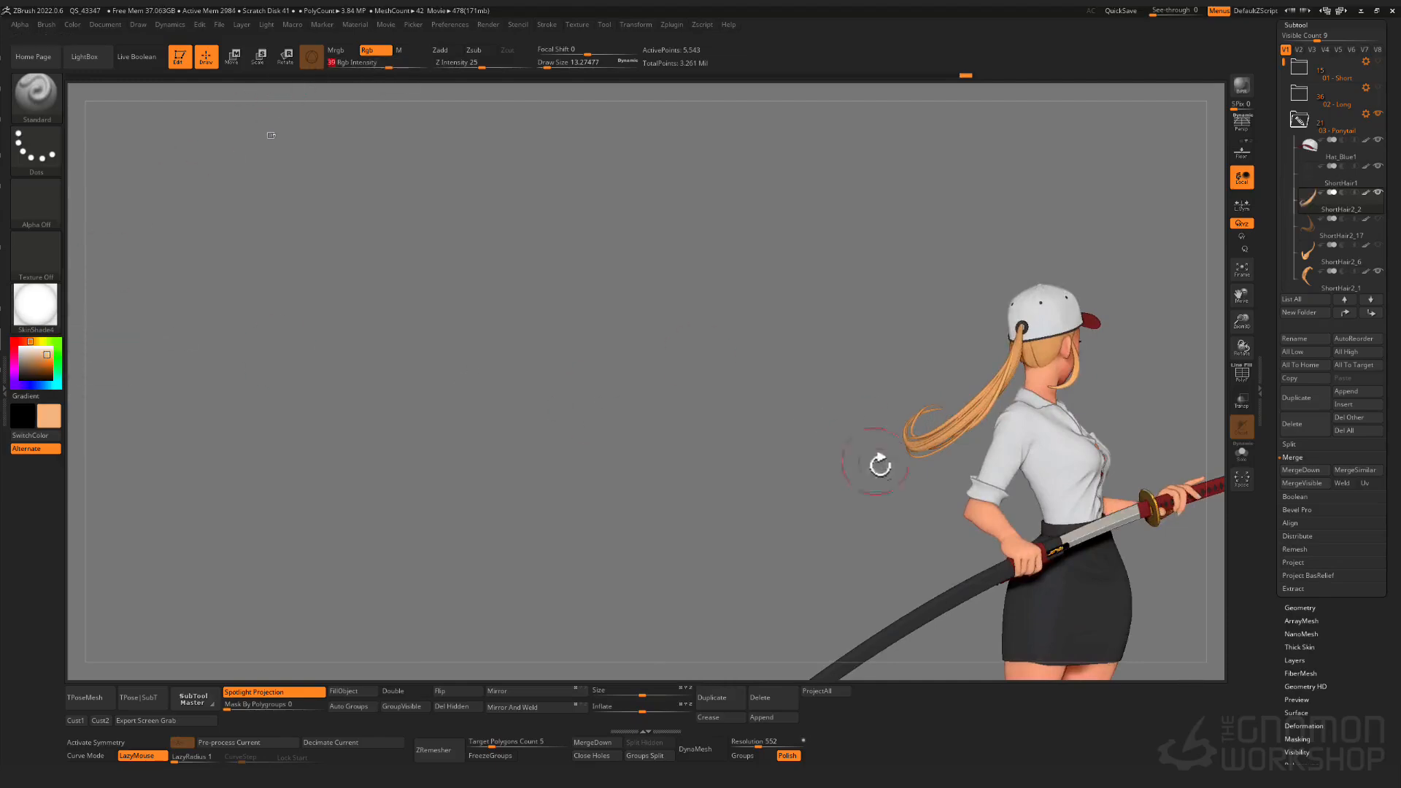
right_drag(946, 432, 998, 432)
key(ctrl+z)
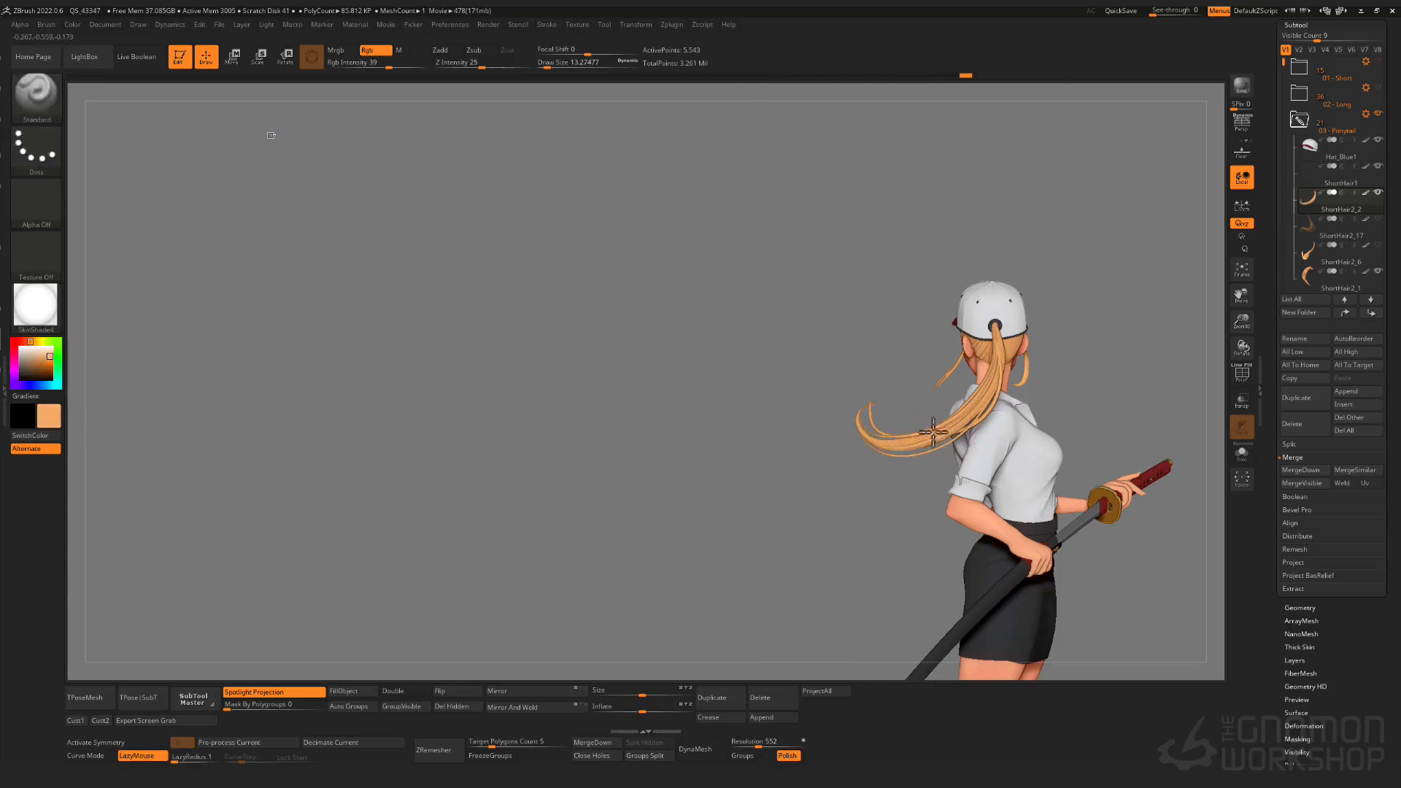
- Hide ShortHair2_5, show the ShortHair2_17 ponytail base, and compare it with the thin strands from the front
right_drag(933, 432, 1094, 387)
ctrl+right_drag(975, 428, 1000, 319)
alt+click(880, 347)
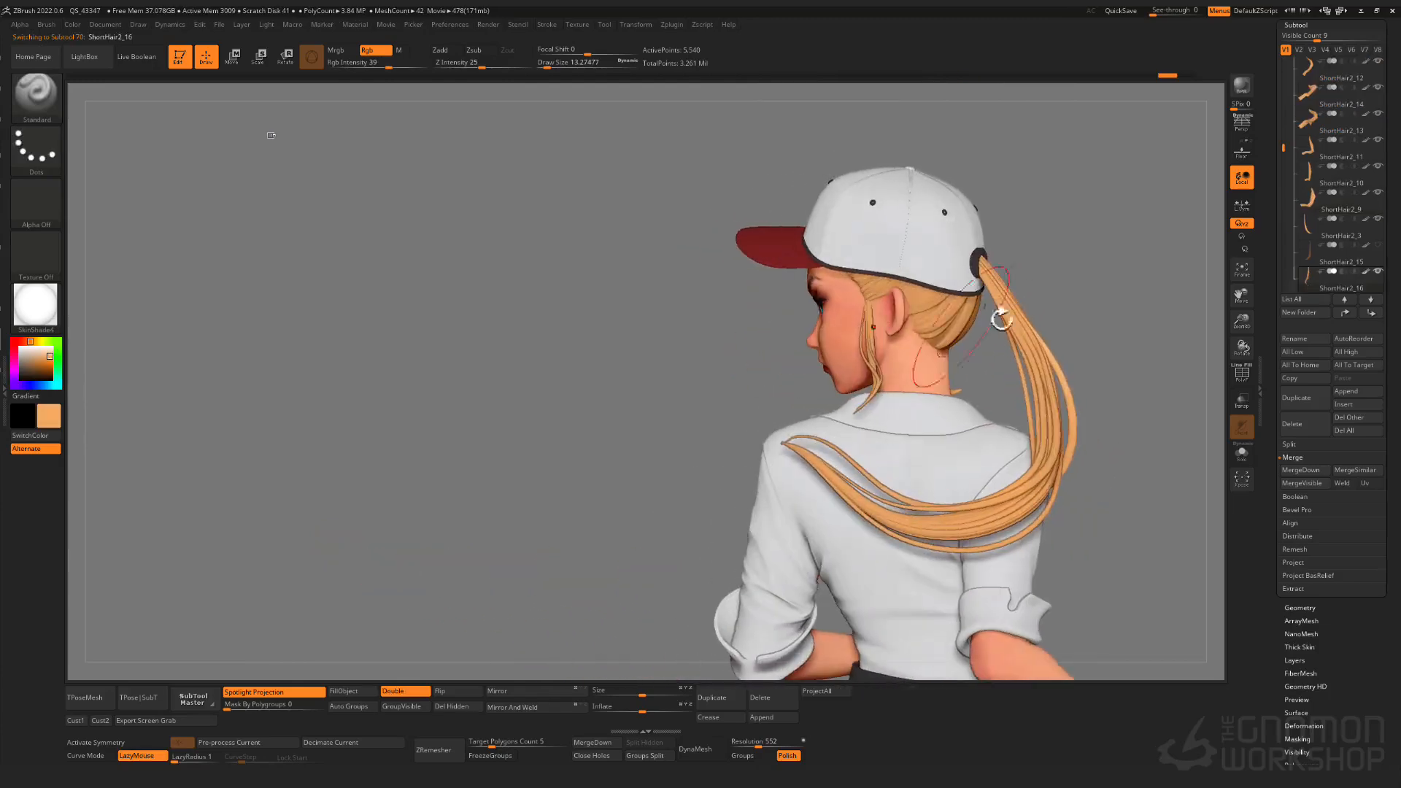
scroll(1382, 219, up, 3)
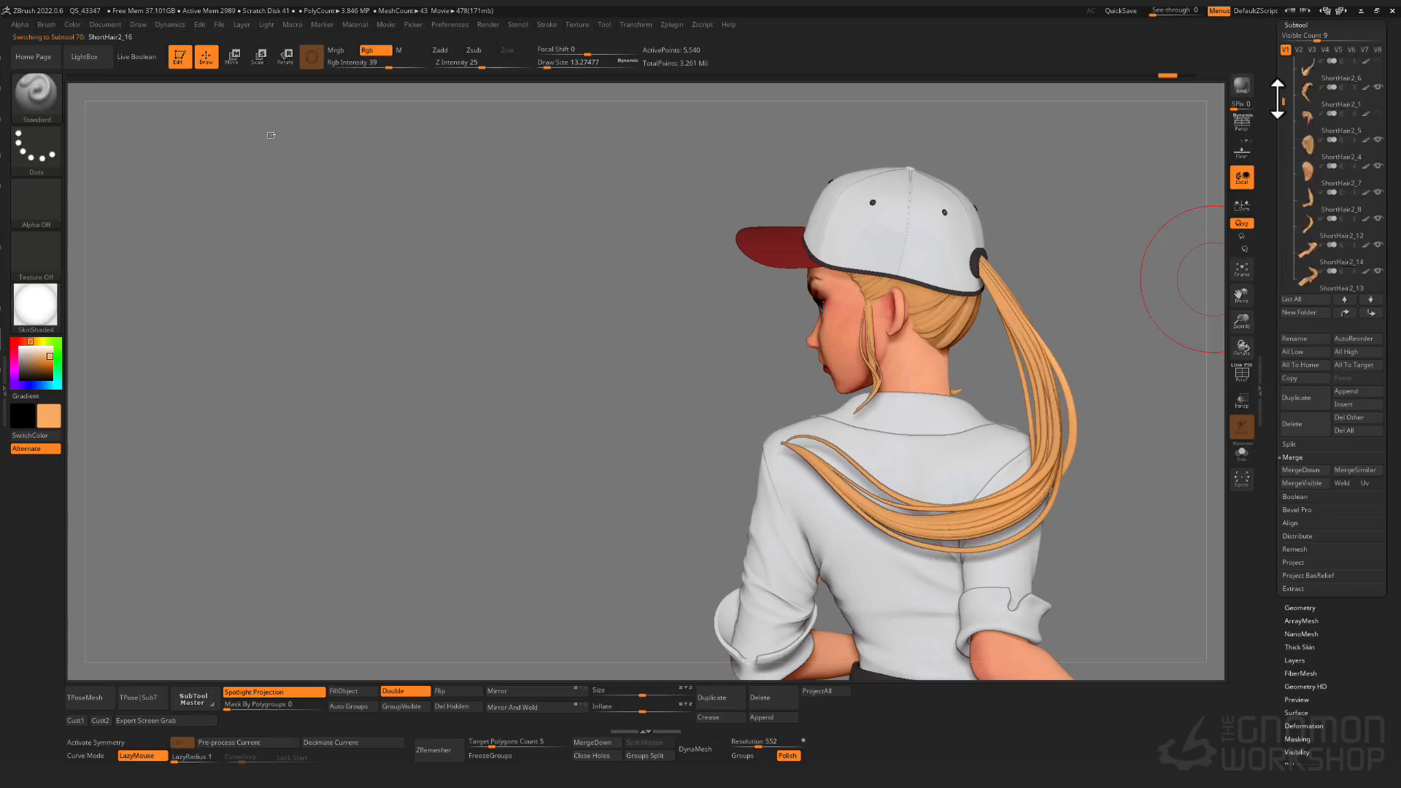
click(1377, 115)
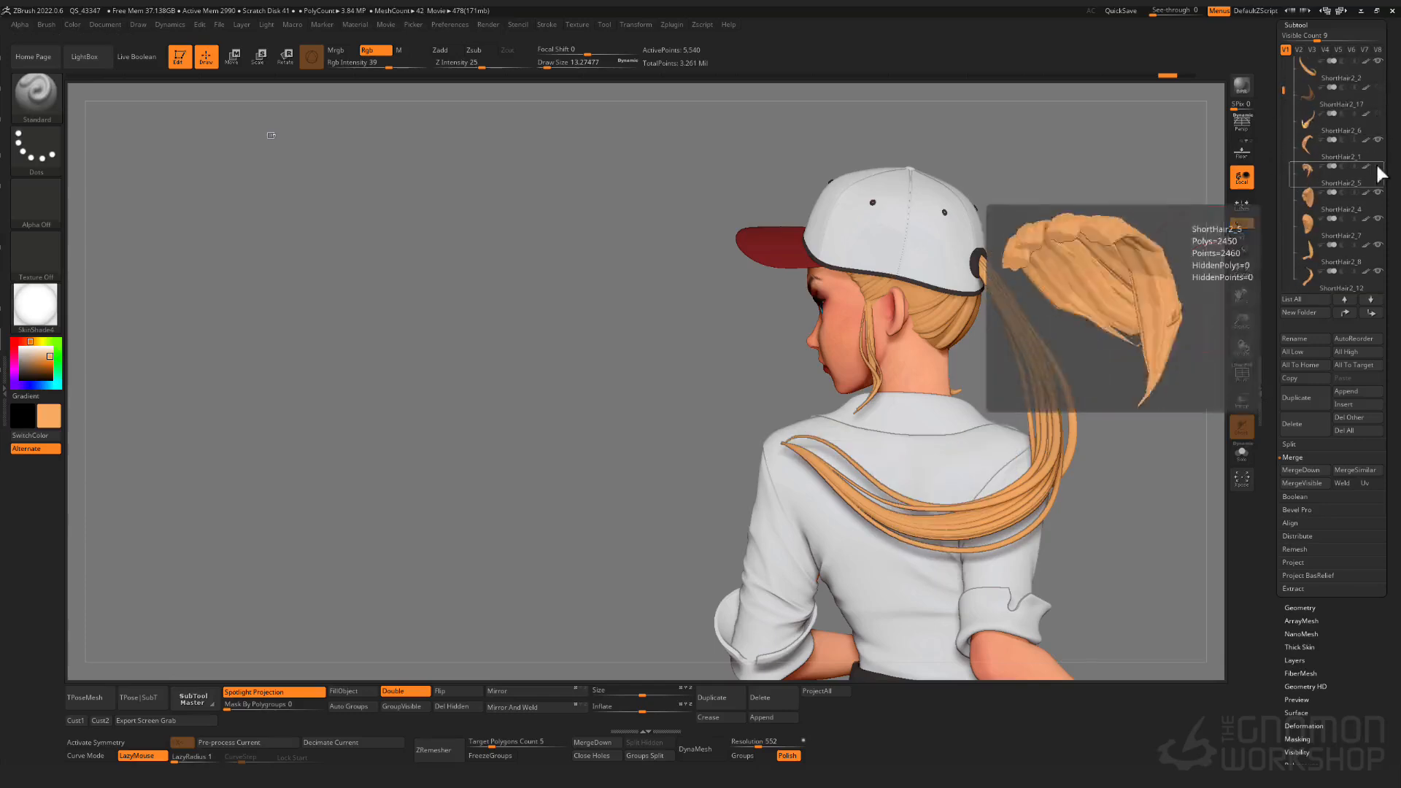
click(1377, 88)
right_drag(1014, 182, 1087, 192)
alt+click(1008, 511)
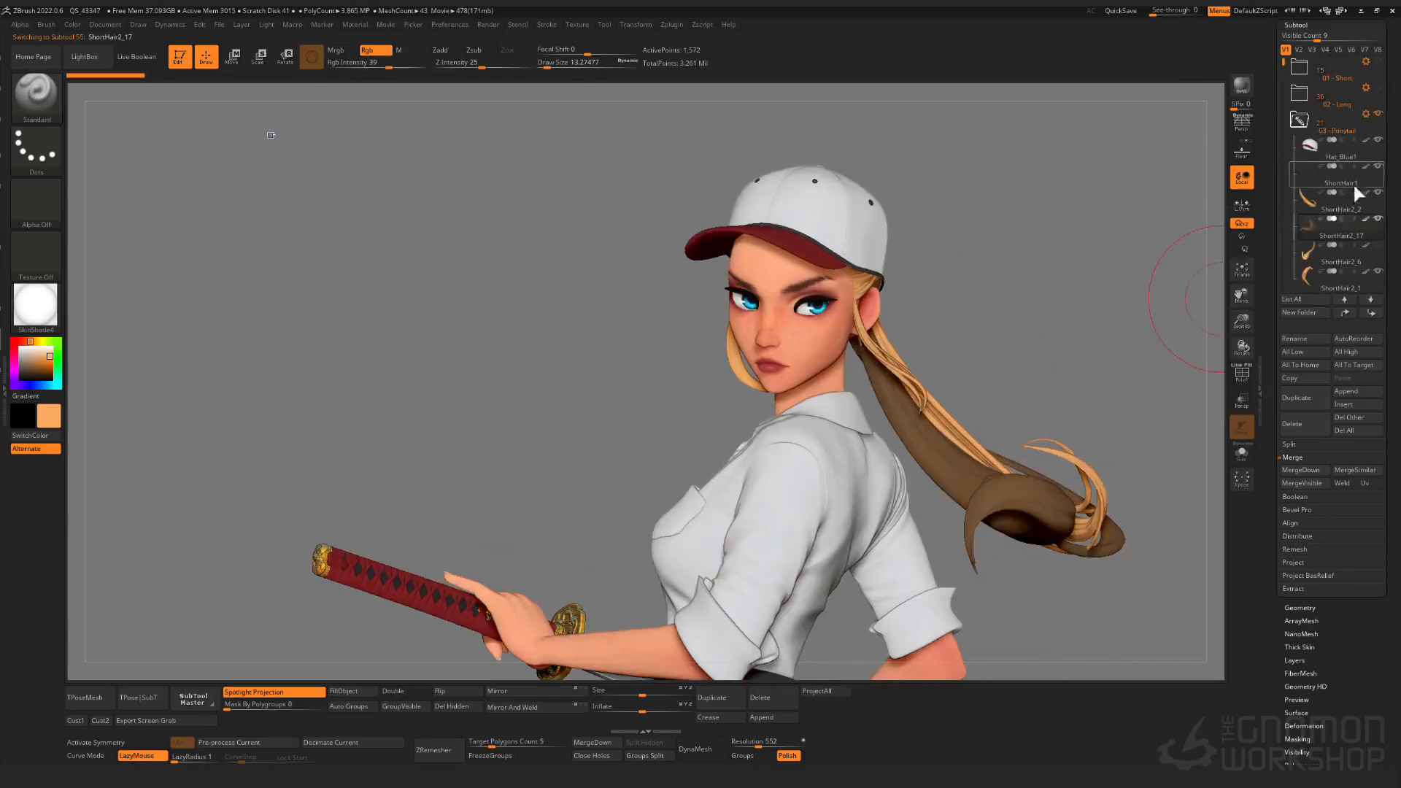
- Reselect the thin strand cluster and set up the Move brush with a draw size of about 27
alt+click(943, 415)
key(s)
drag(943, 415, 958, 415)
key(b)
key(m)
key(v)
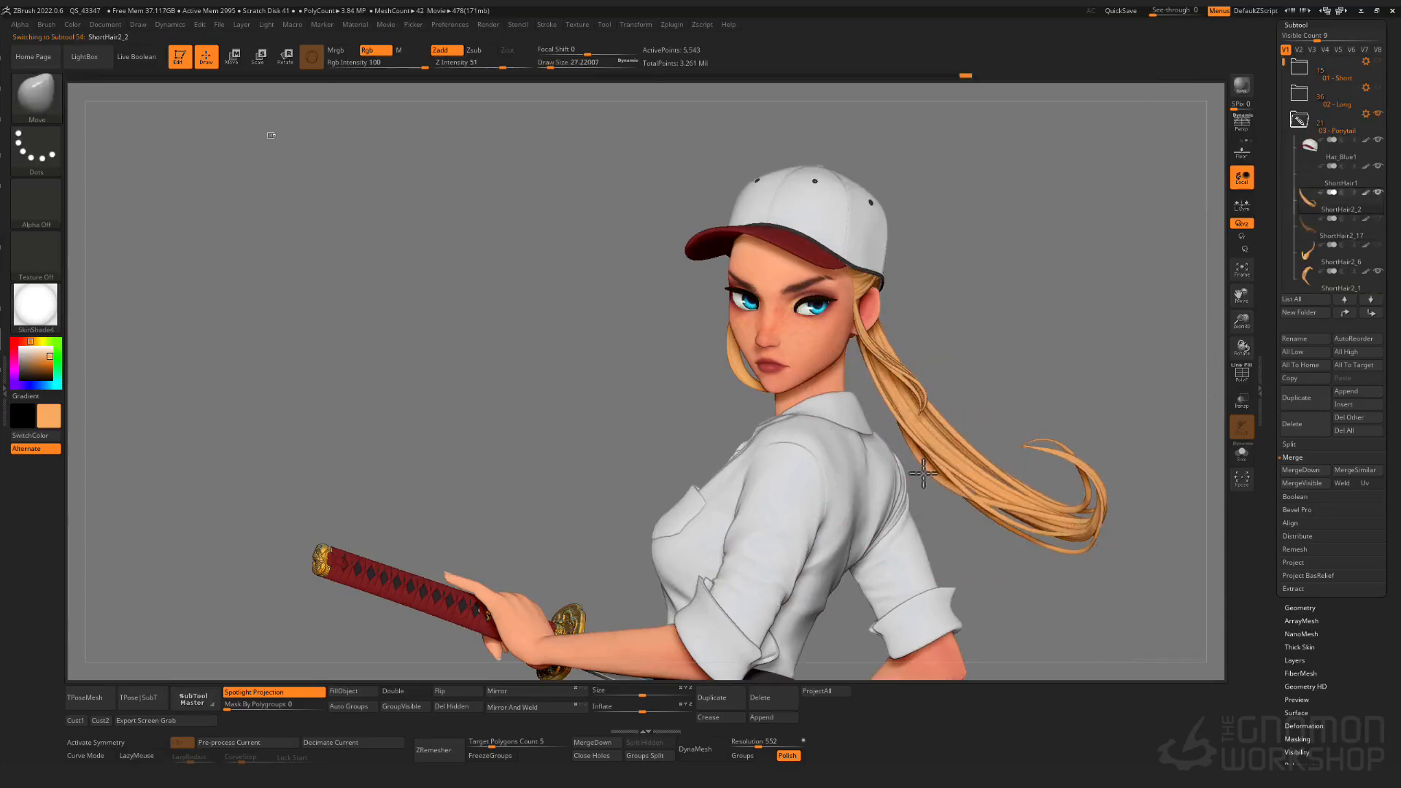
- Solo the strand cluster, lasso-mask its upper length with MaskLasso, and invert the mask to protect the curled ends
mouse_move(923, 468)
right_down()
mouse_move(957, 378)
mouse_move(982, 410)
mouse_move(934, 500)
mouse_move(994, 447)
mouse_move(990, 372)
right_up()
click(1243, 460)
key(ctrl)
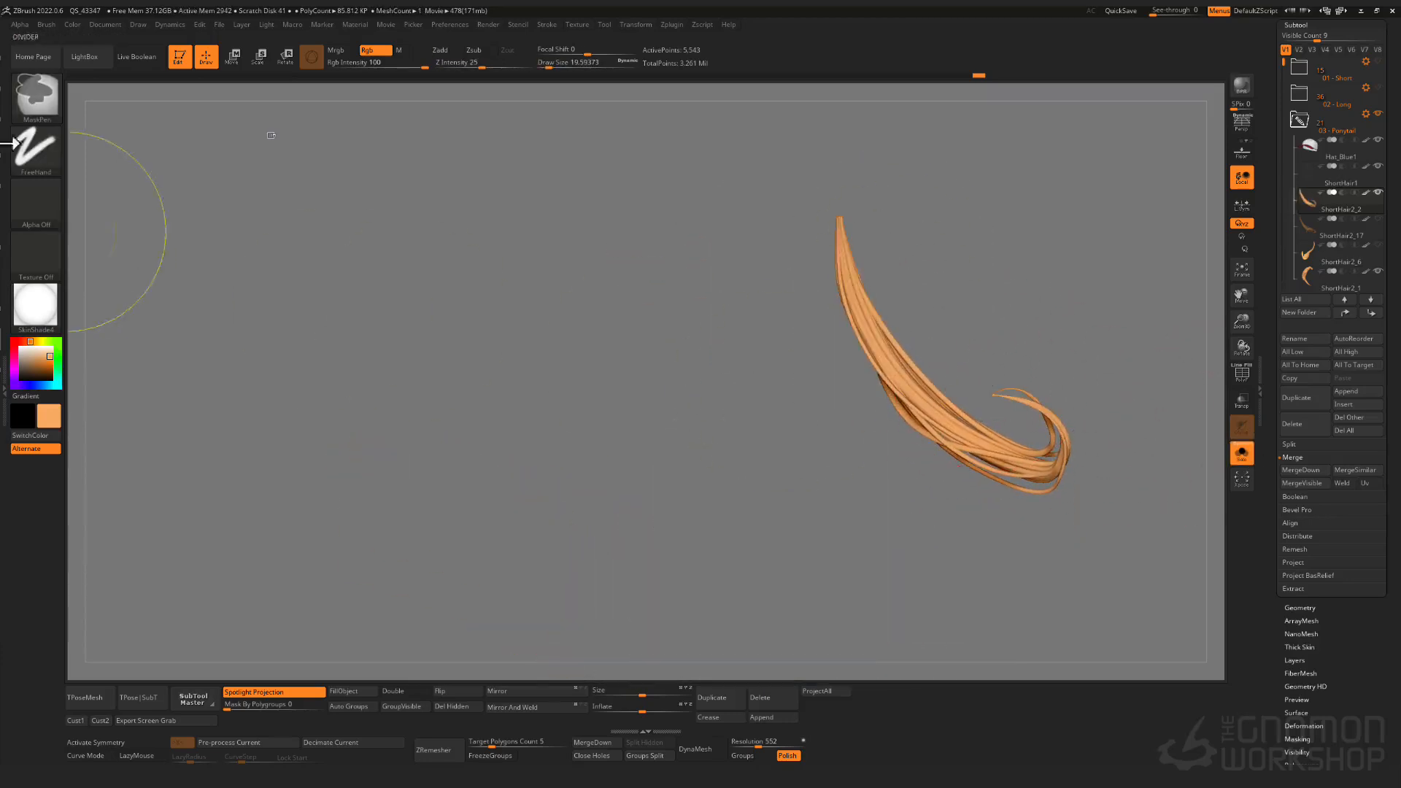
ctrl+click(43, 96)
ctrl+click(273, 162)
ctrl+drag(998, 441, 907, 231)
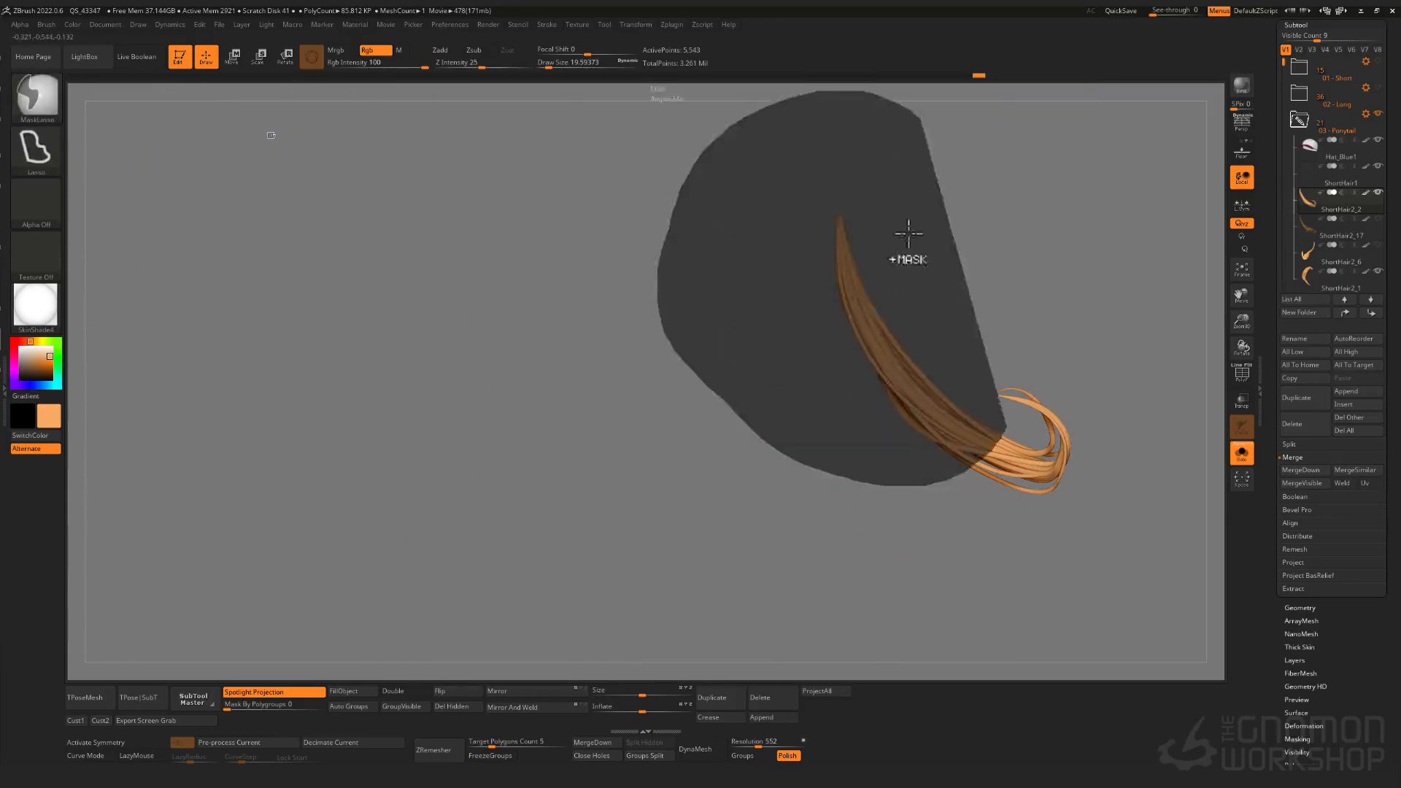
ctrl+click(909, 292)
- Exit solo and add a lattice-style gizmo deformer around the partly masked strand cluster
click(1242, 452)
key(w)
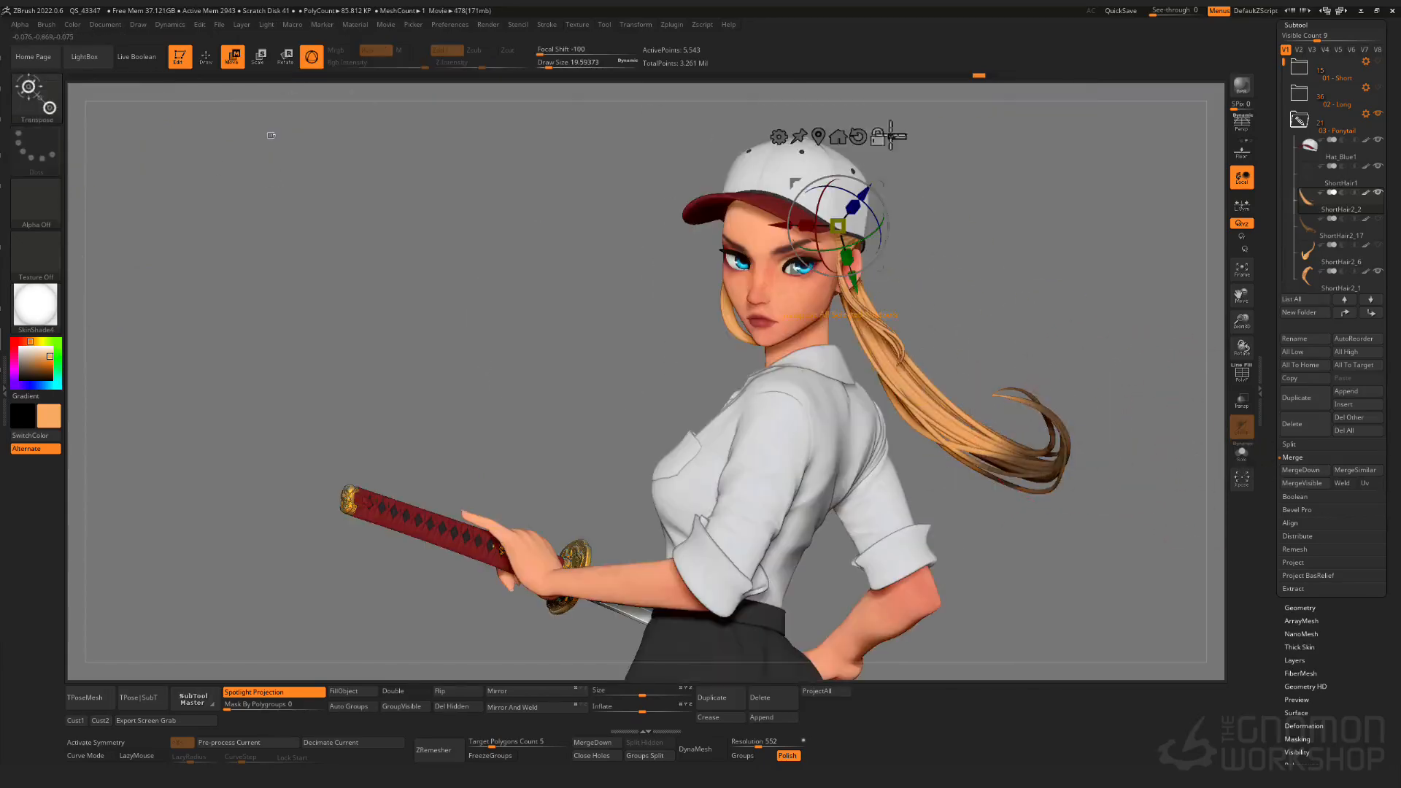
click(779, 137)
click(782, 188)
right_drag(994, 387, 998, 309)
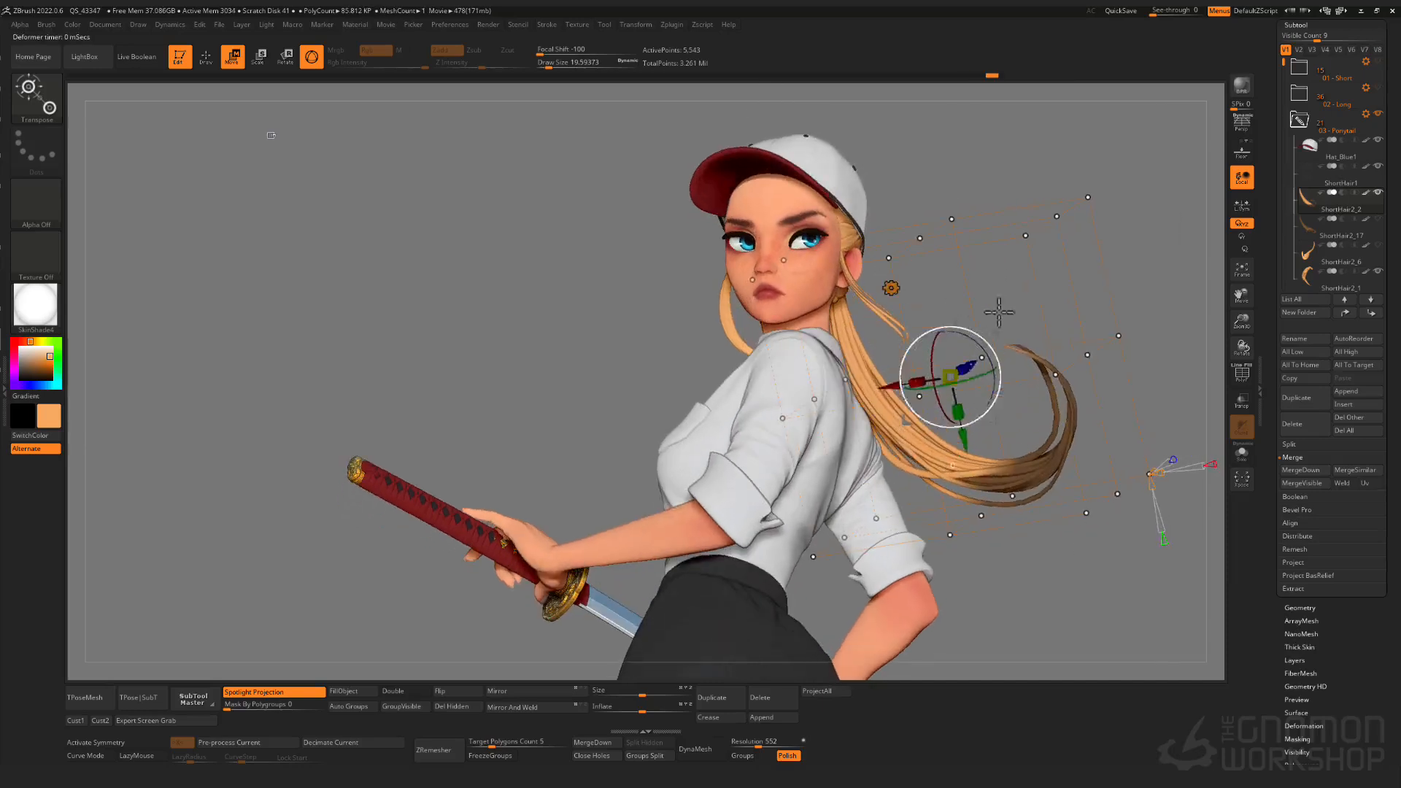
- Reshape the ponytail strands through the deformer's control points, accept the deformation, return to draw mode, and clear the mask
ctrl+drag(1011, 329, 909, 418)
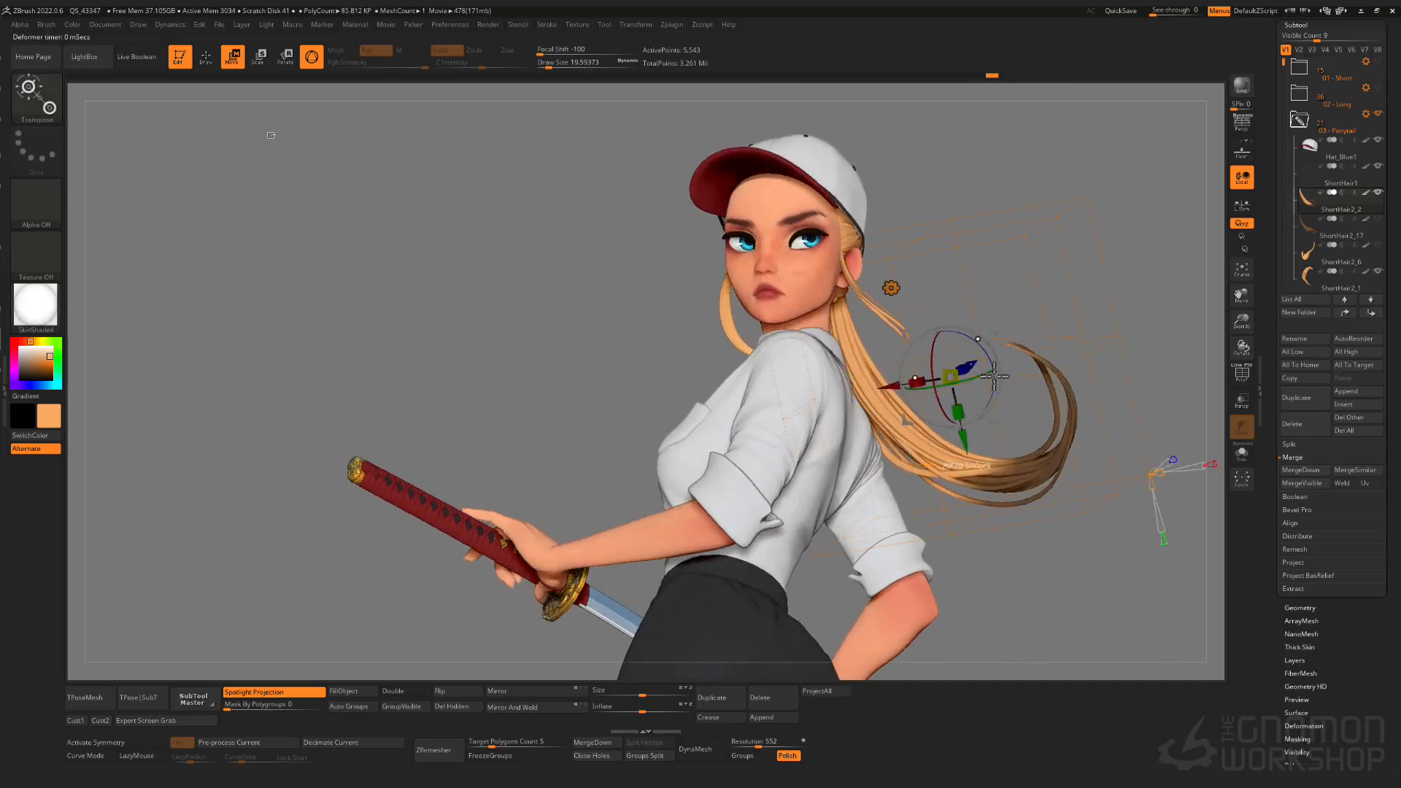
right_drag(932, 397, 929, 467)
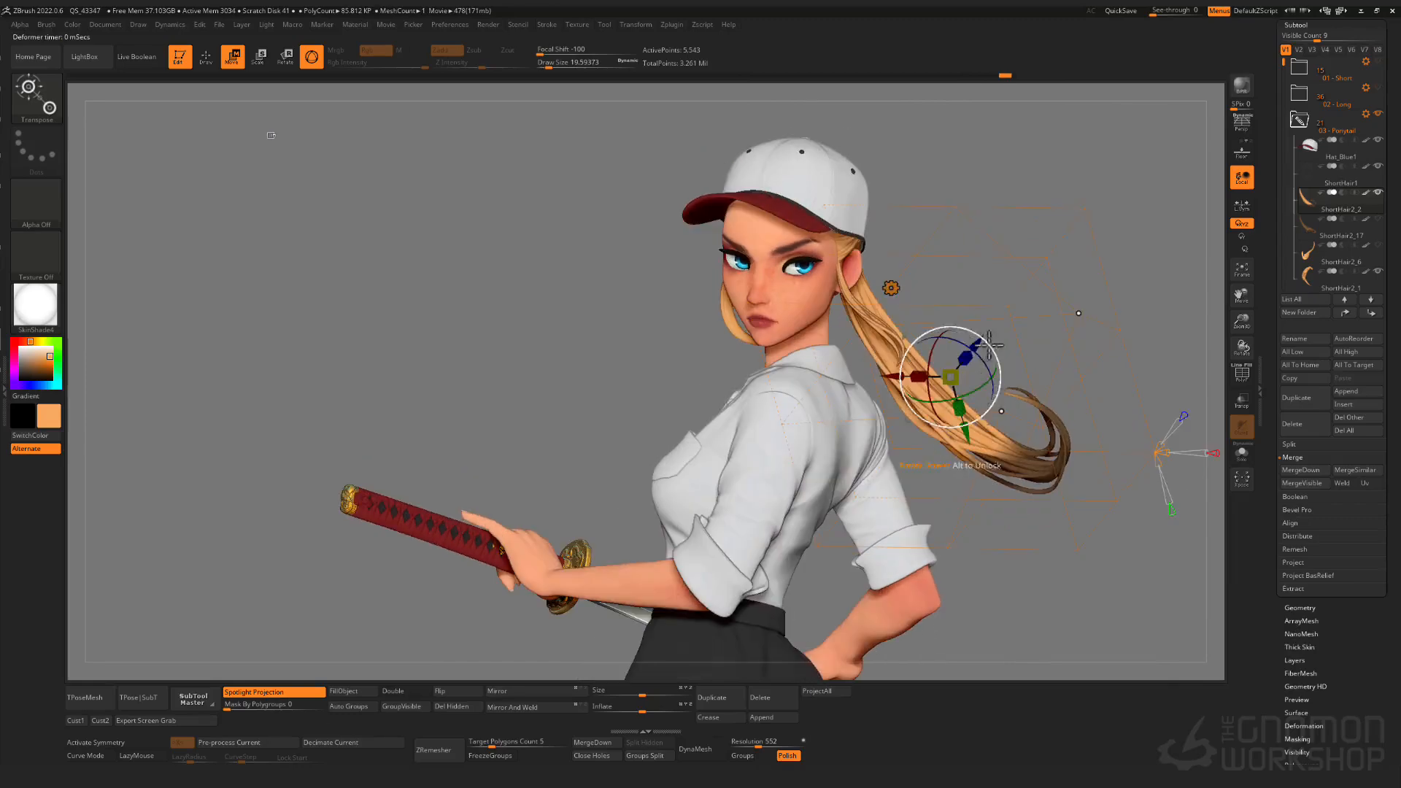
mouse_move(868, 507)
ctrl+mouse_down()
mouse_move(959, 570)
mouse_move(949, 552)
ctrl+mouse_up()
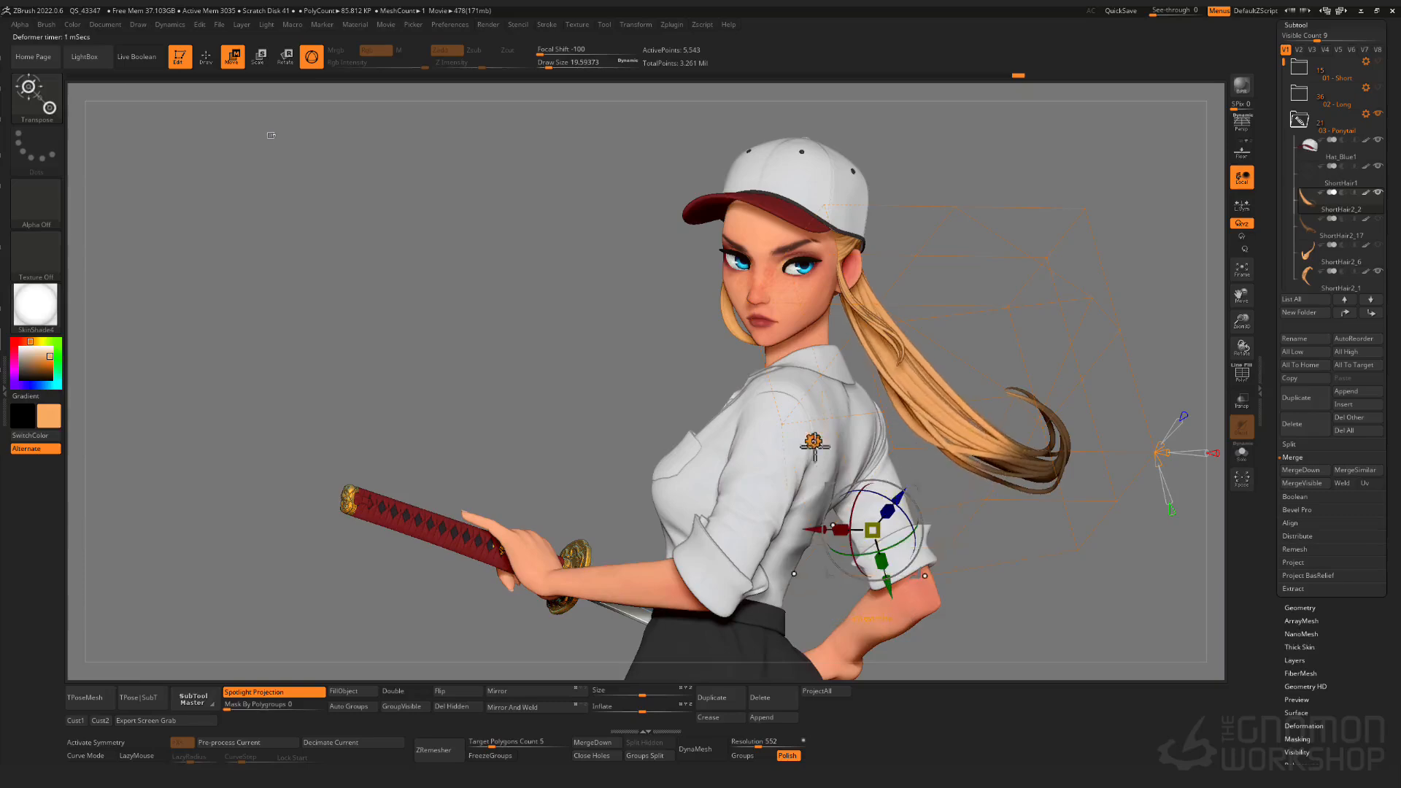
click(815, 444)
click(1006, 448)
key(q)
ctrl+drag(1013, 369, 978, 335)
- Lower the strand cluster's subdivision level and mask all but the lowest strand near the ponytail's curl
mouse_move(955, 321)
alt+right_down()
mouse_move(919, 203)
mouse_move(1020, 281)
mouse_move(963, 294)
mouse_move(1160, 313)
mouse_move(950, 425)
mouse_move(1033, 433)
alt+right_up()
ctrl+right_drag(907, 438, 861, 467)
key(shift+d)
key(shift+f)
ctrl+shift+click(827, 468)
ctrl+click(787, 471)
ctrl+shift+click(786, 471)
ctrl+click(787, 471)
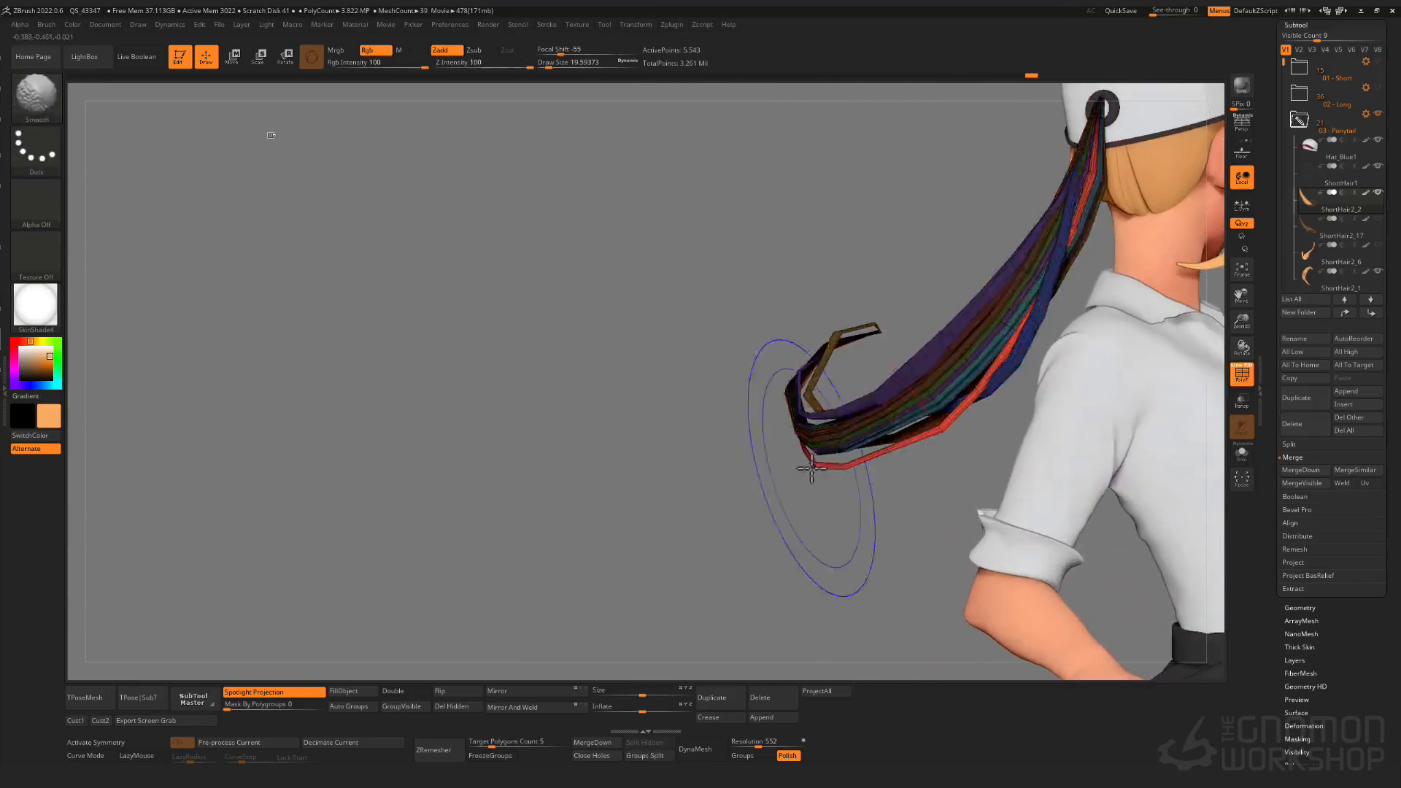
- Refine the unmasked lower strand and the cluster's silhouette with the Move brush at a draw size of about 15
key(shift+f)
key(s)
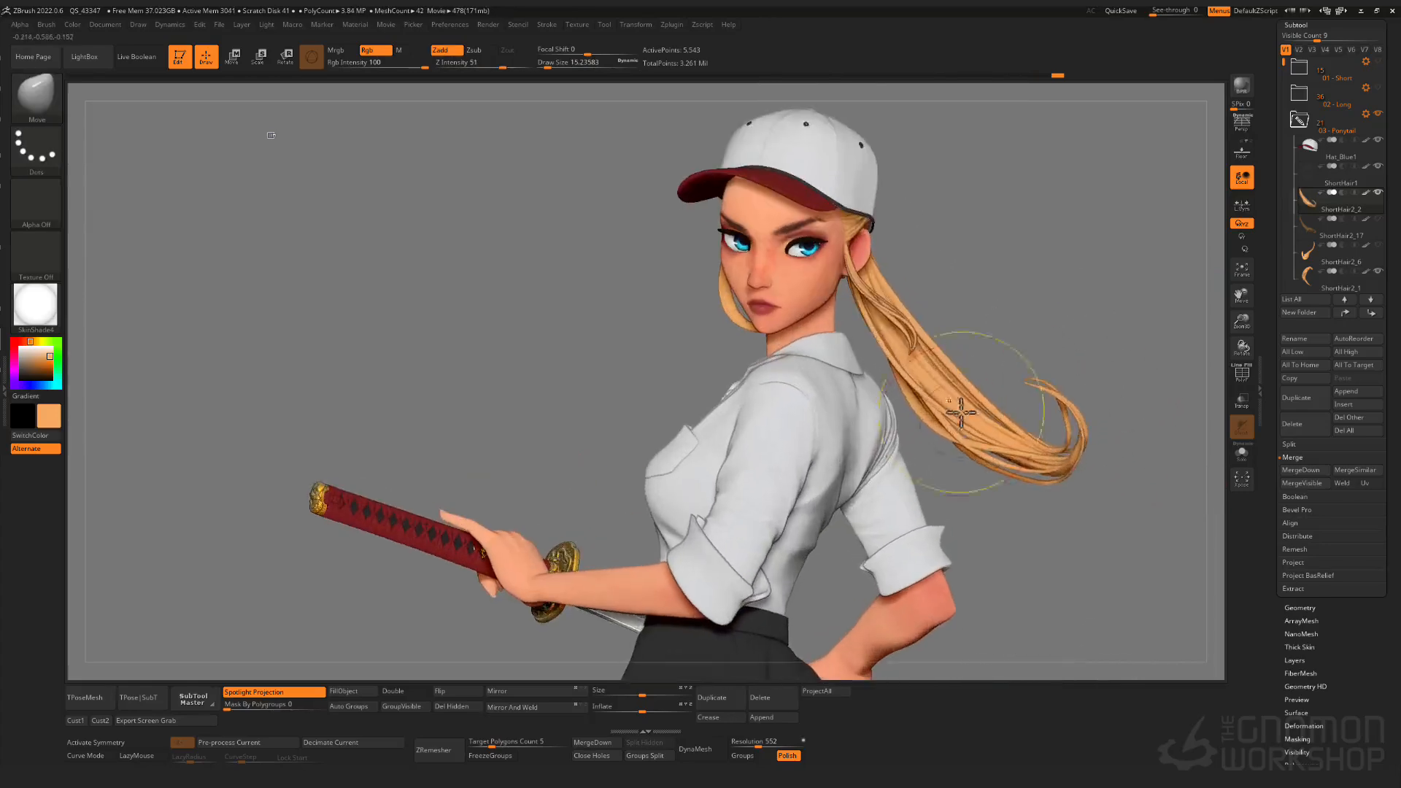
key(shift+f)
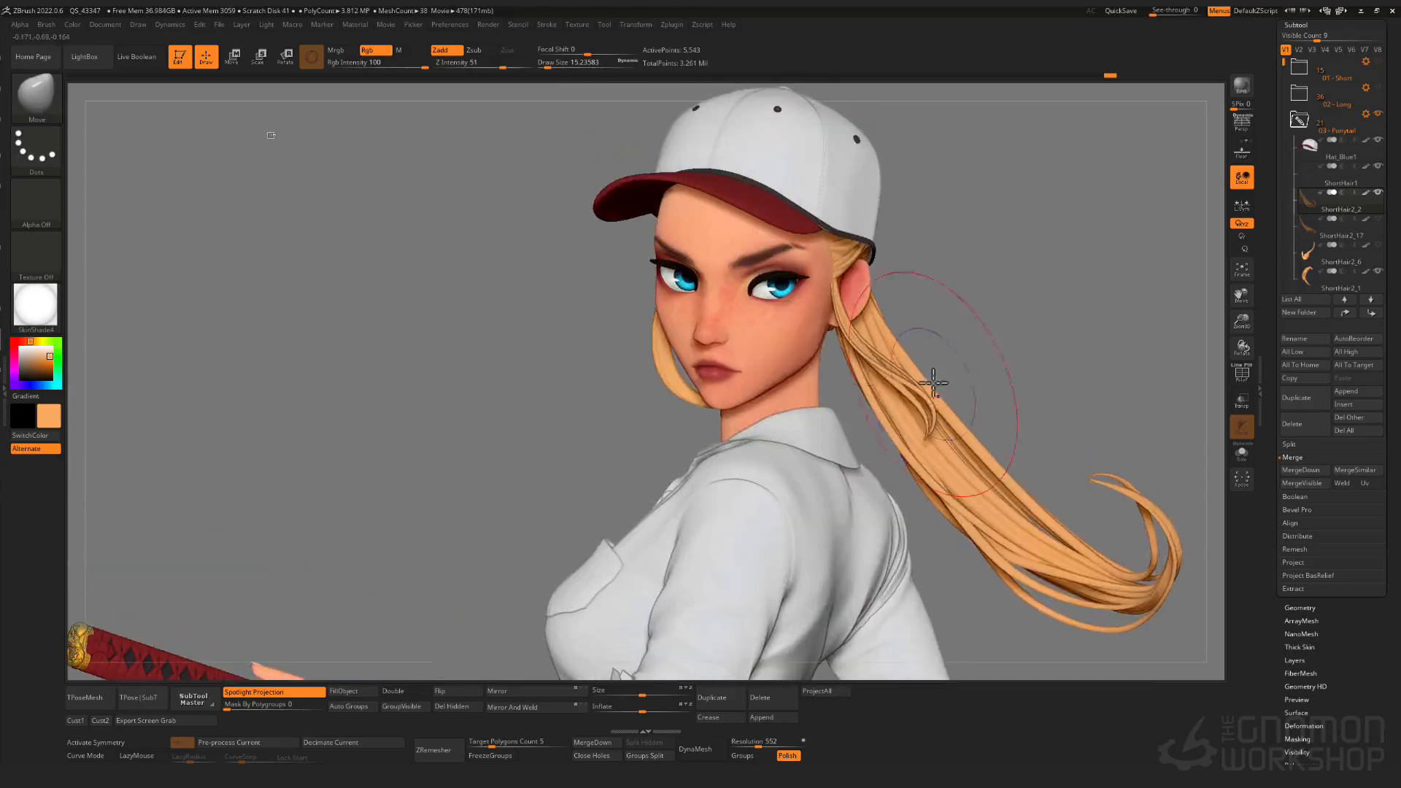
- Select the loose strand over the ponytail, refine it with the Inflat brush, and review the hair from behind and the side
alt+click(916, 394)
key(shift+f)
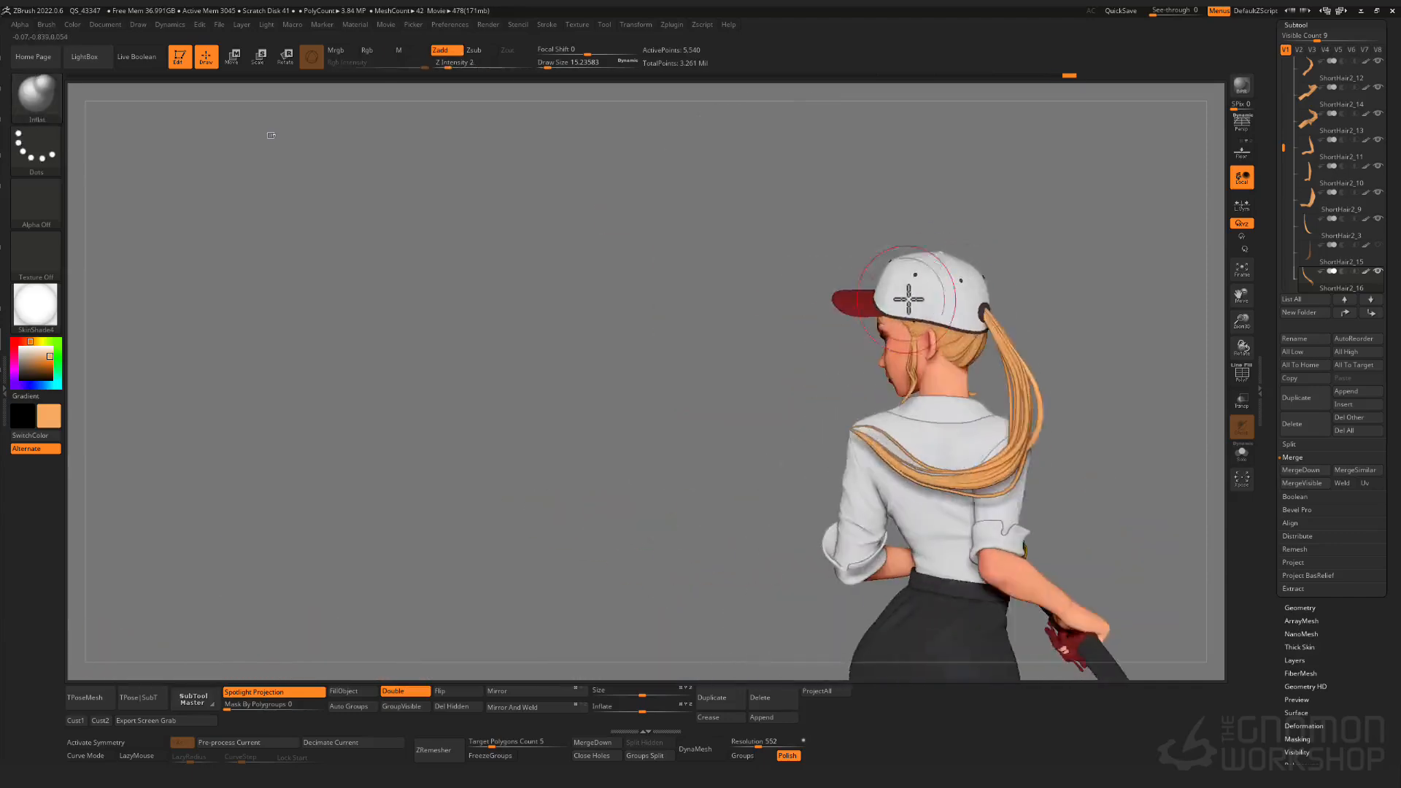
drag(908, 300, 1197, 336)
ctrl+right_drag(1197, 336, 1167, 437)
- Select the ShortHair2_12 lock under the cap's edge, solo it, and switch to the CurveAlpha brush
alt+click(938, 343)
key(shift+f)
key(shift+f)
key(b)
key(m)
click(1204, 444)
shift+drag(1168, 438, 1126, 438)
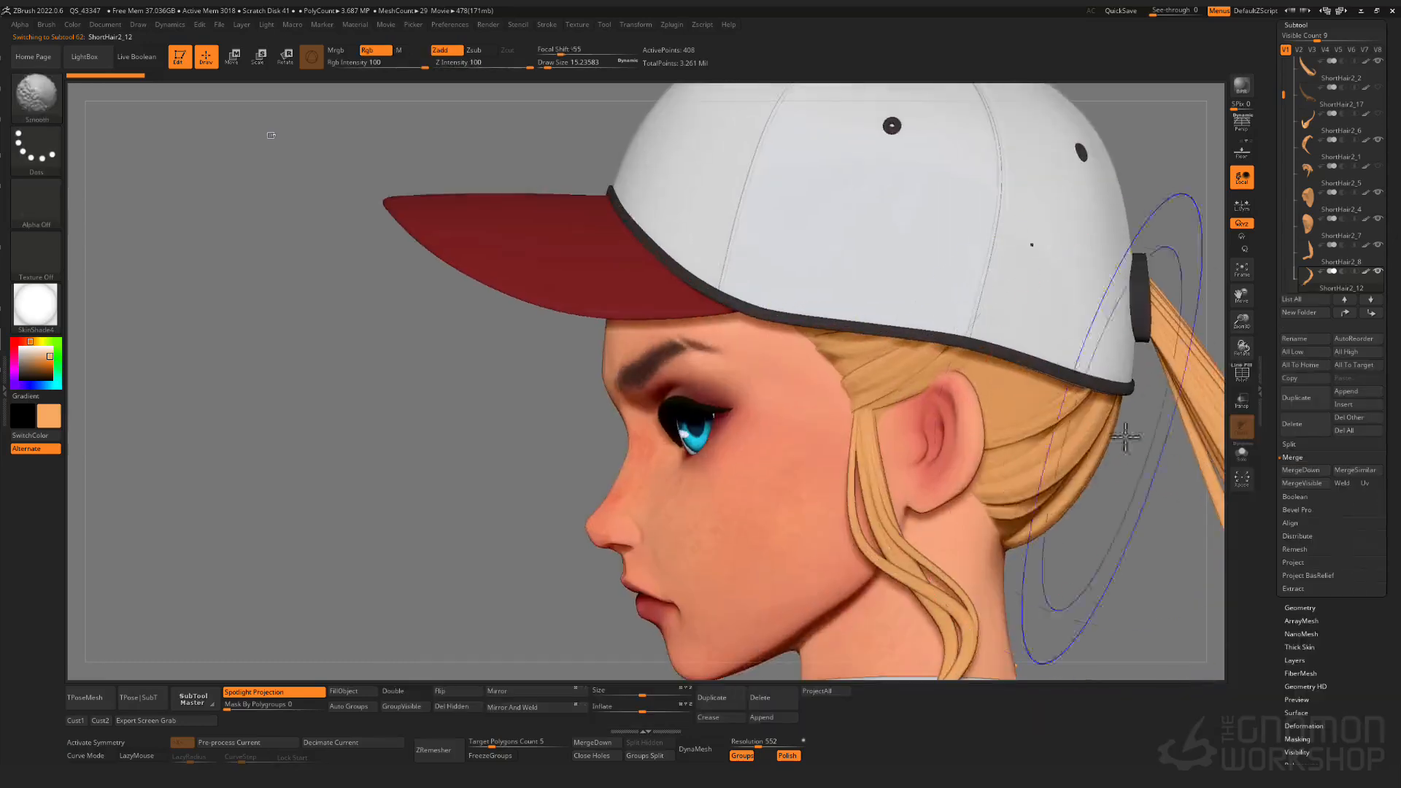
click(1245, 456)
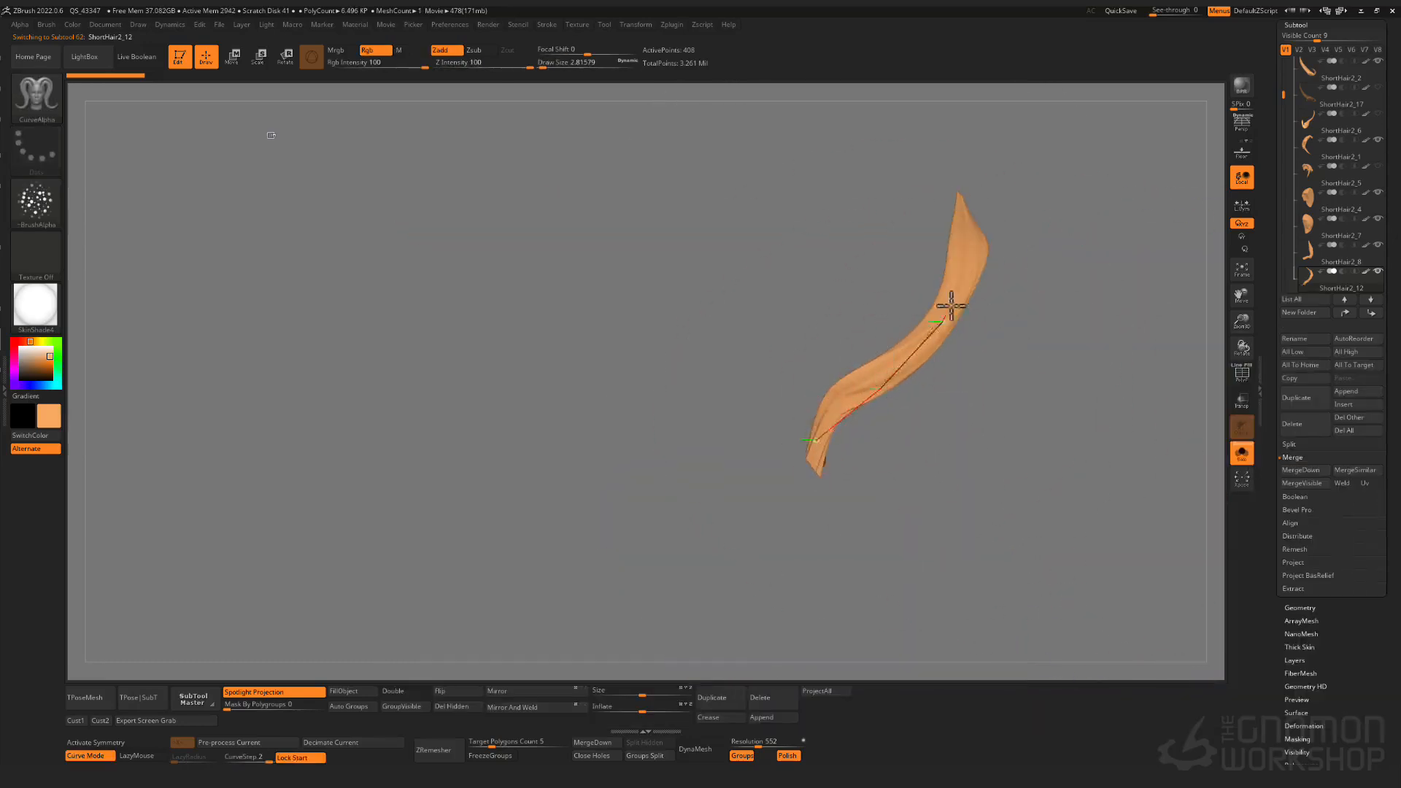
- Set CurveStep to 1, draw a CurveAlpha curve along the lock, and isolate the new strands
drag(951, 306, 963, 237)
drag(270, 759, 257, 759)
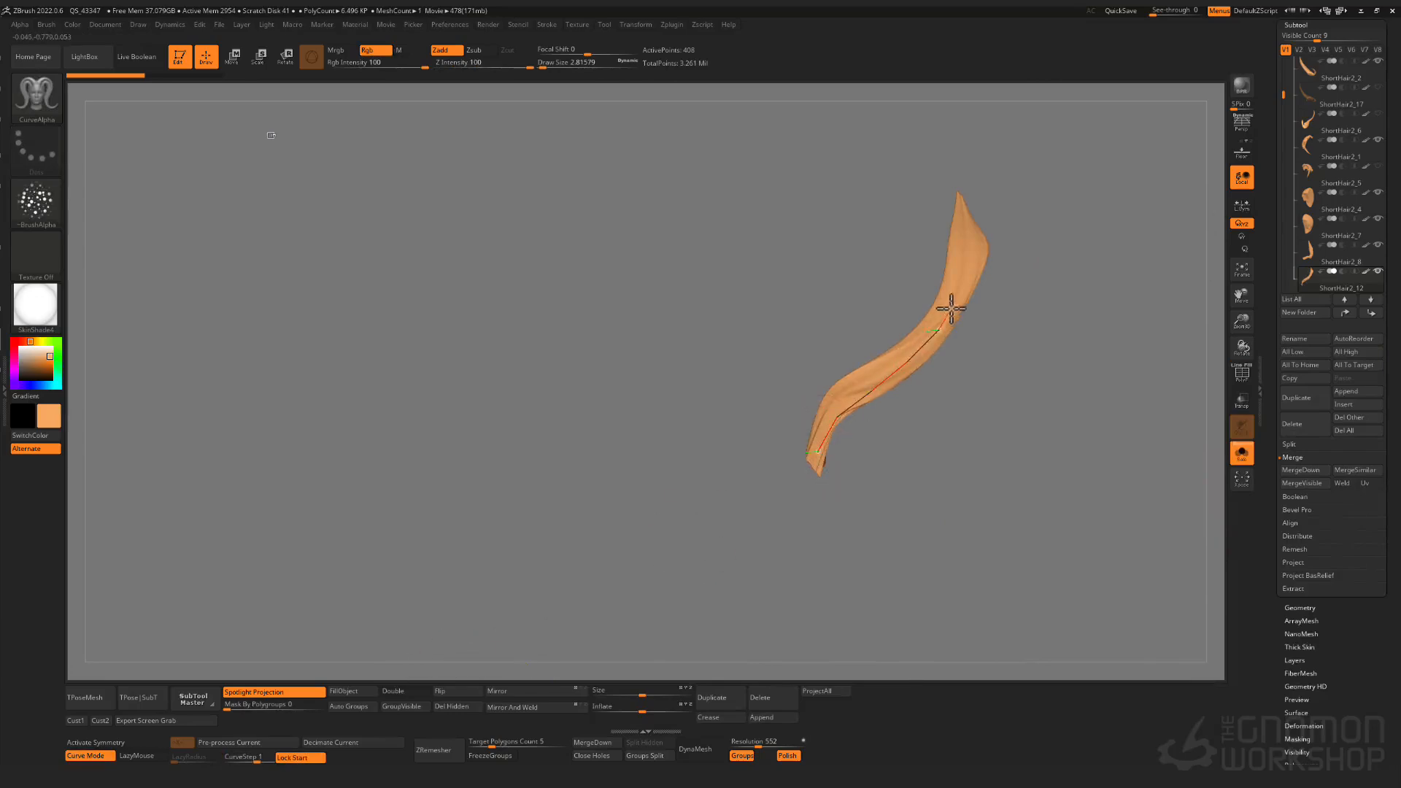
mouse_move(951, 308)
mouse_down()
mouse_move(968, 213)
mouse_move(1075, 322)
mouse_up()
drag(981, 162, 1050, 285)
ctrl+shift+click(1043, 287)
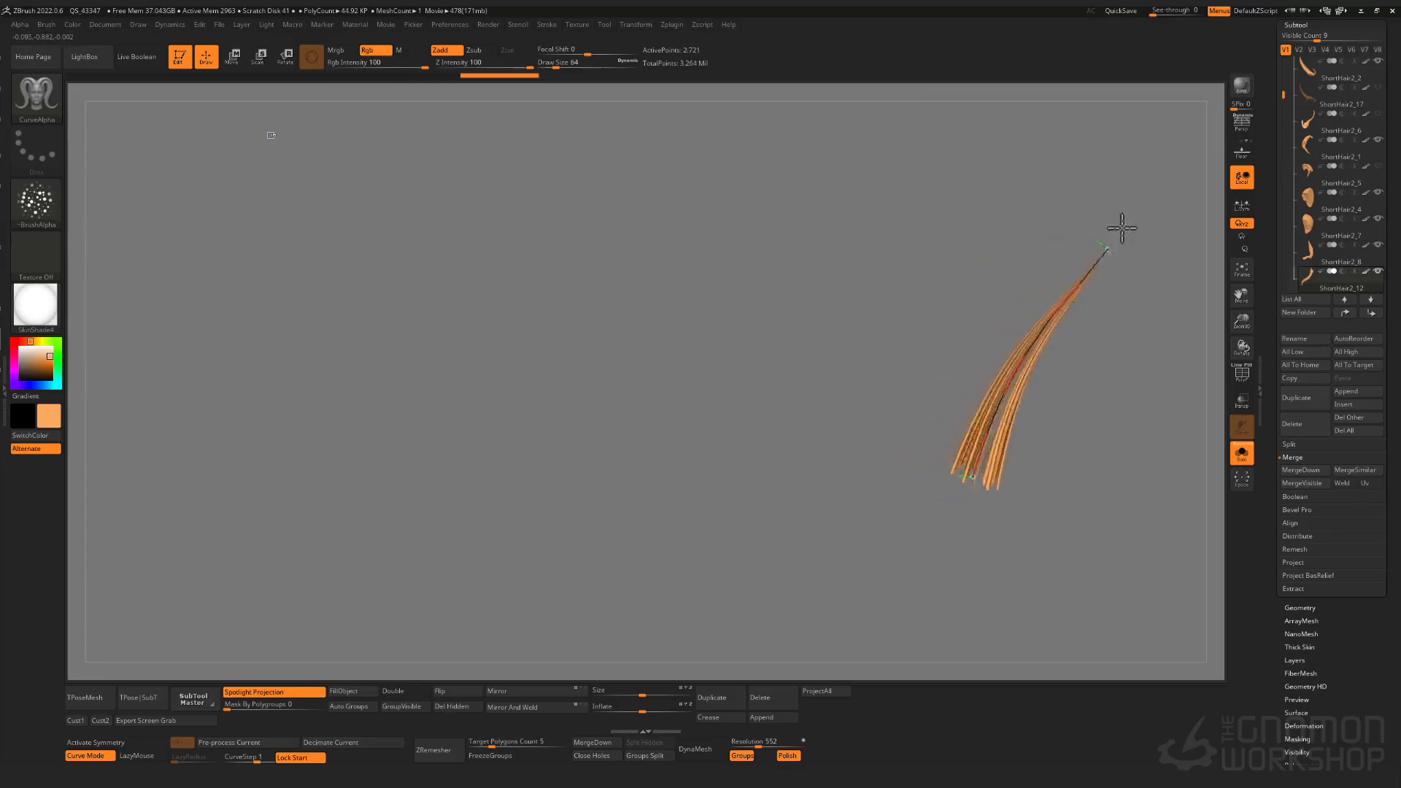
- Adjust the new strands along their curve and bring the masked lock back into view to check the fit
drag(1122, 228, 1124, 226)
drag(1031, 348, 1046, 358)
drag(1071, 343, 1039, 307)
drag(982, 257, 891, 201)
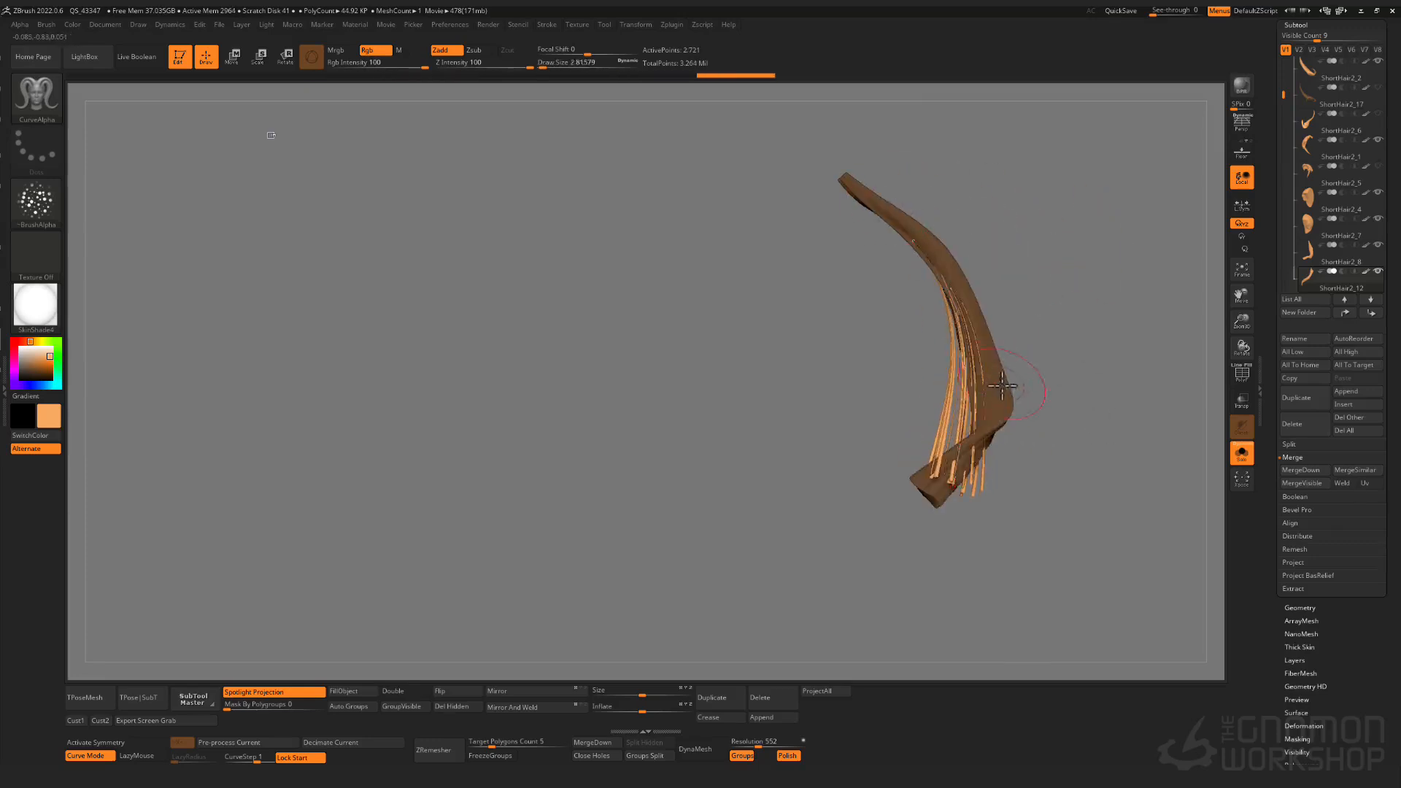
- Fit the new strands to the lock's shape with the Move brush at a draw size of about 9.8
key(b)
key(m)
key(v)
drag(950, 508, 1031, 408)
drag(985, 256, 971, 228)
- Isolate the original lock, split the hidden strands into their own subtool, and exit solo to view them beside the ear
key(shift+f)
ctrl+shift+click(931, 191)
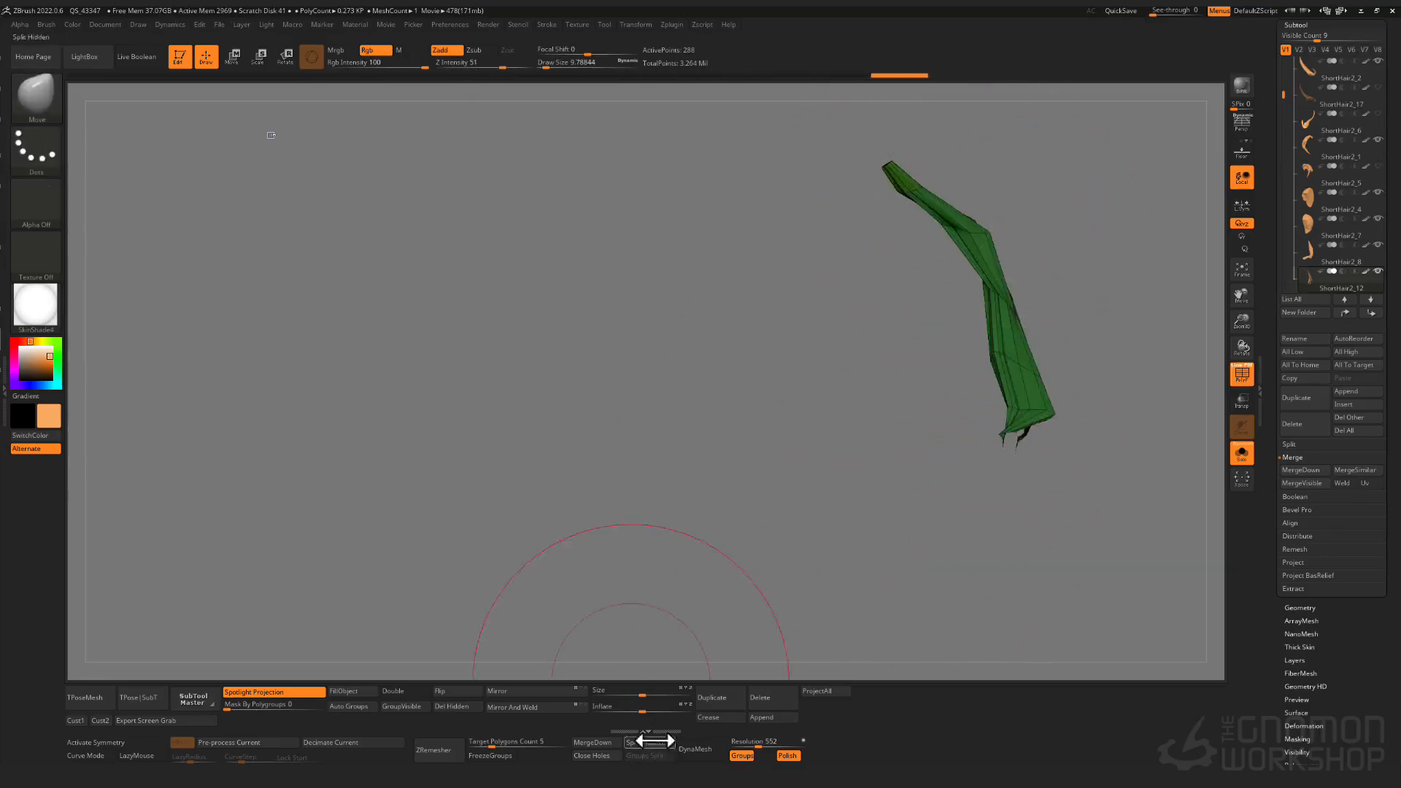
click(1242, 453)
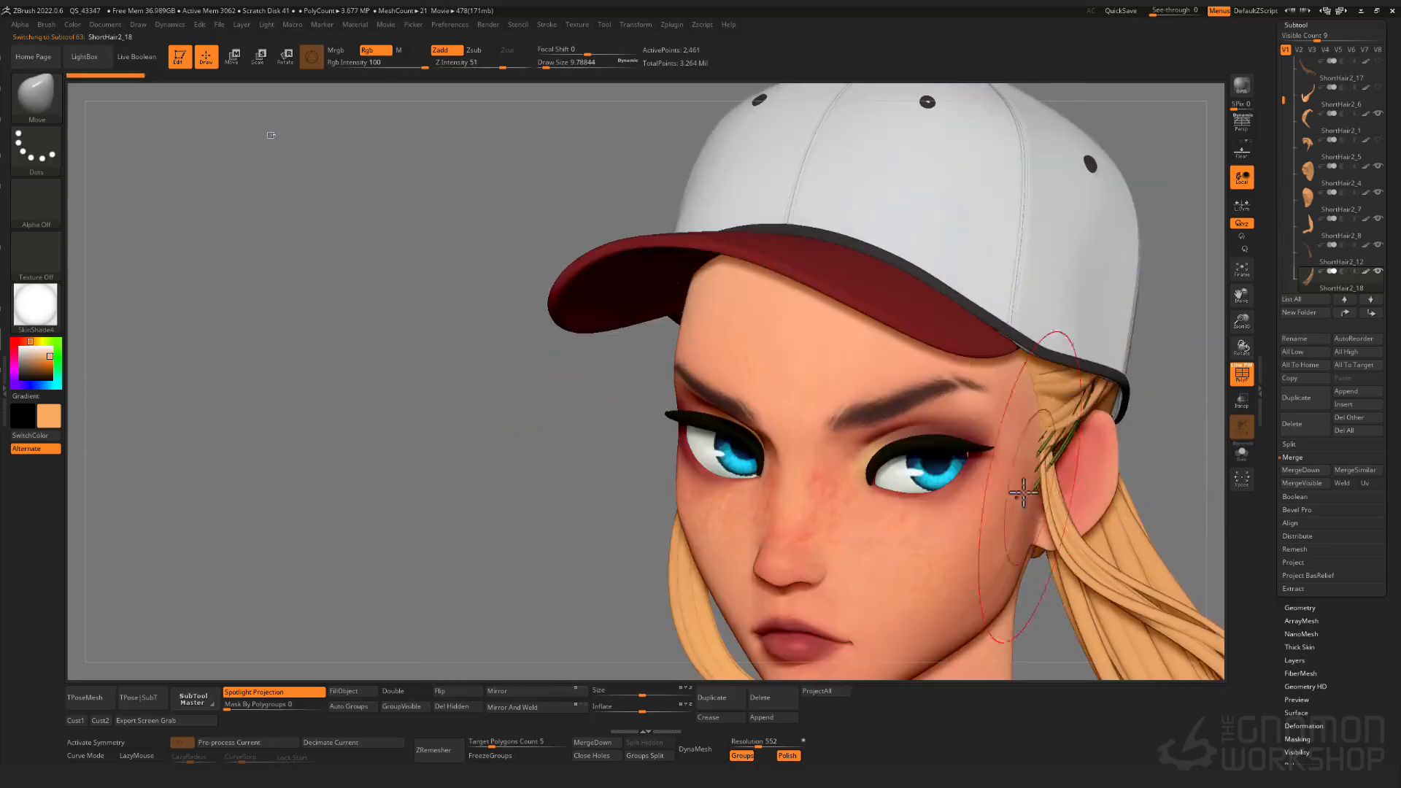
right_drag(979, 396, 1032, 453)
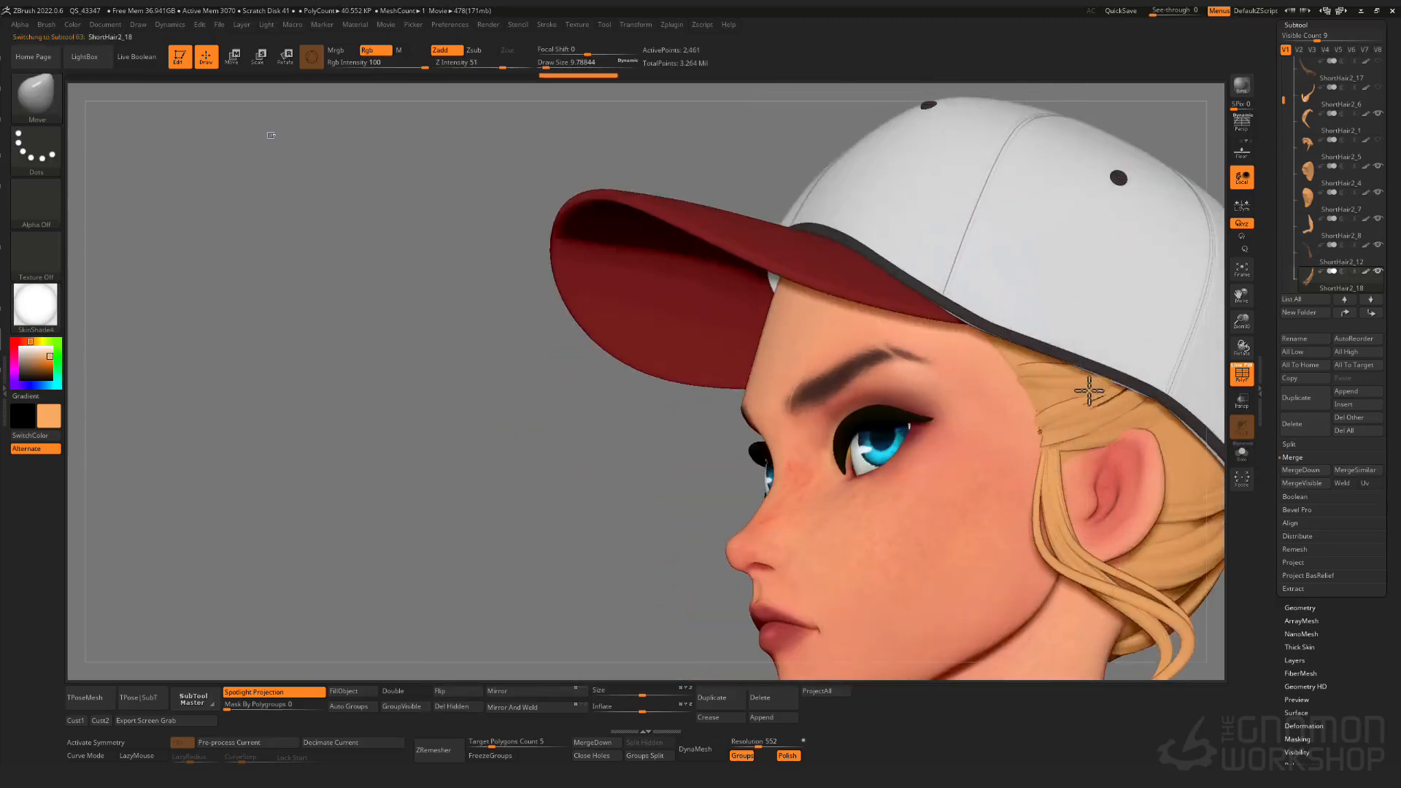
- Examine the new strands and the surrounding hair beside the ear from several angles without the polyframe
key(Return)
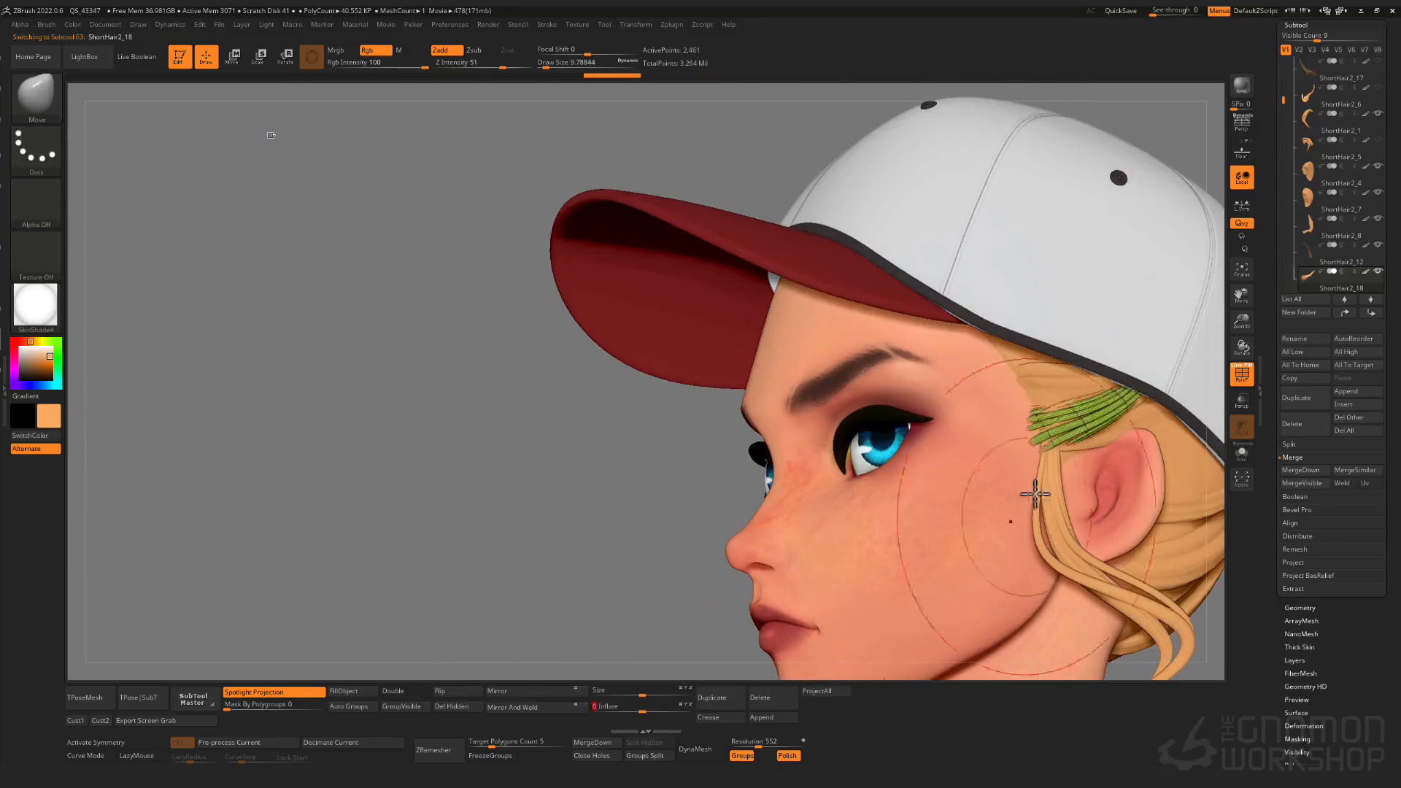
key(shift+f)
ctrl+right_drag(1036, 494, 1094, 421)
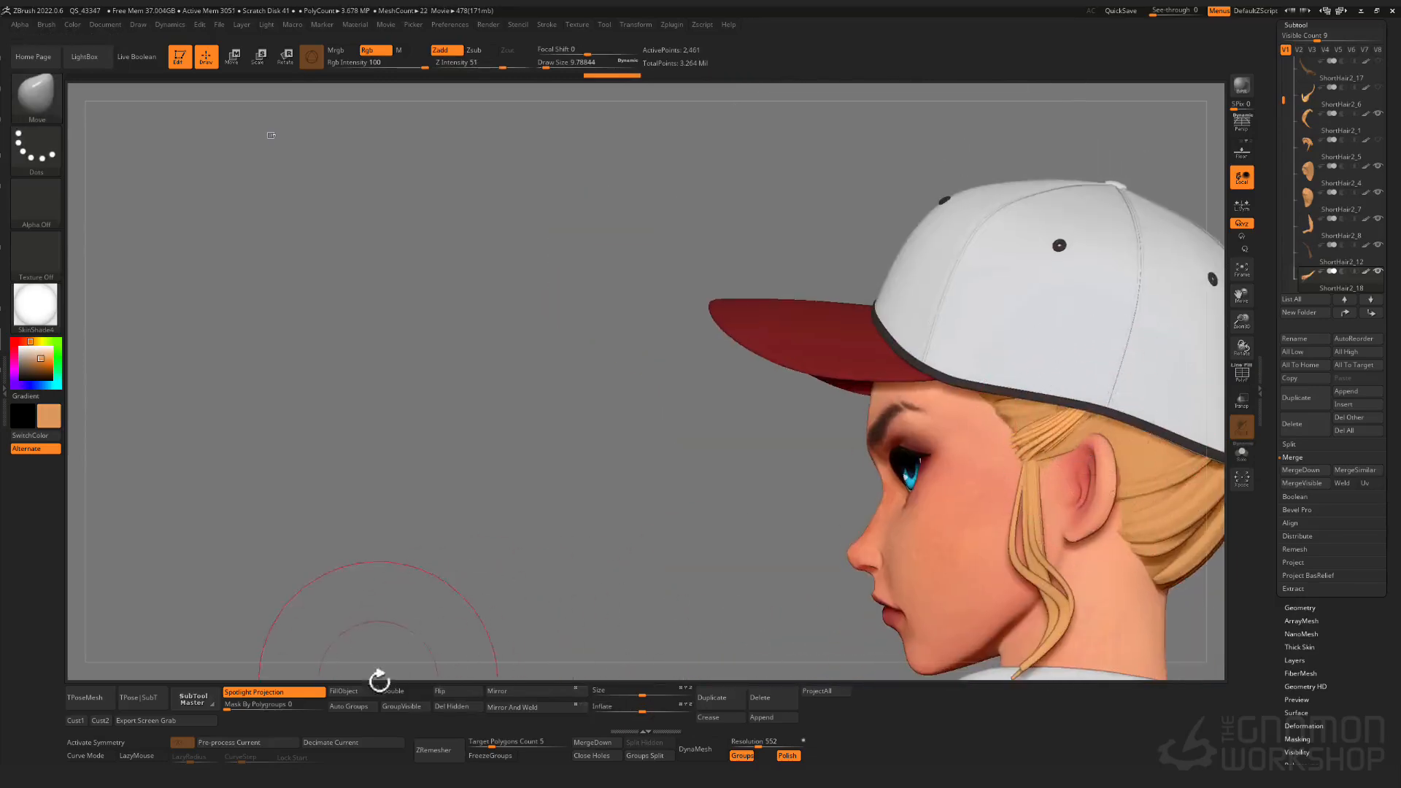
right_drag(1138, 500, 1182, 413)
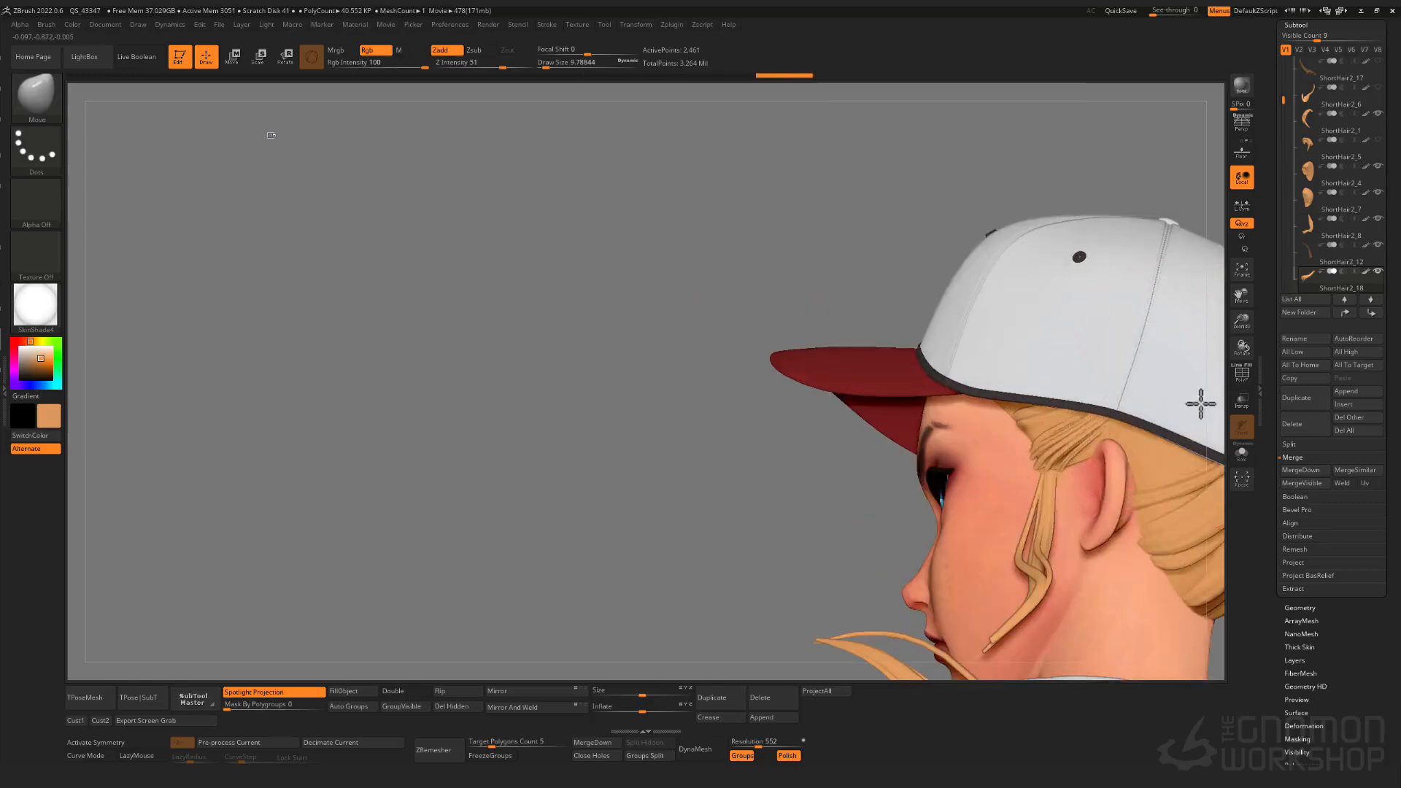
right_drag(1031, 523, 1002, 508)
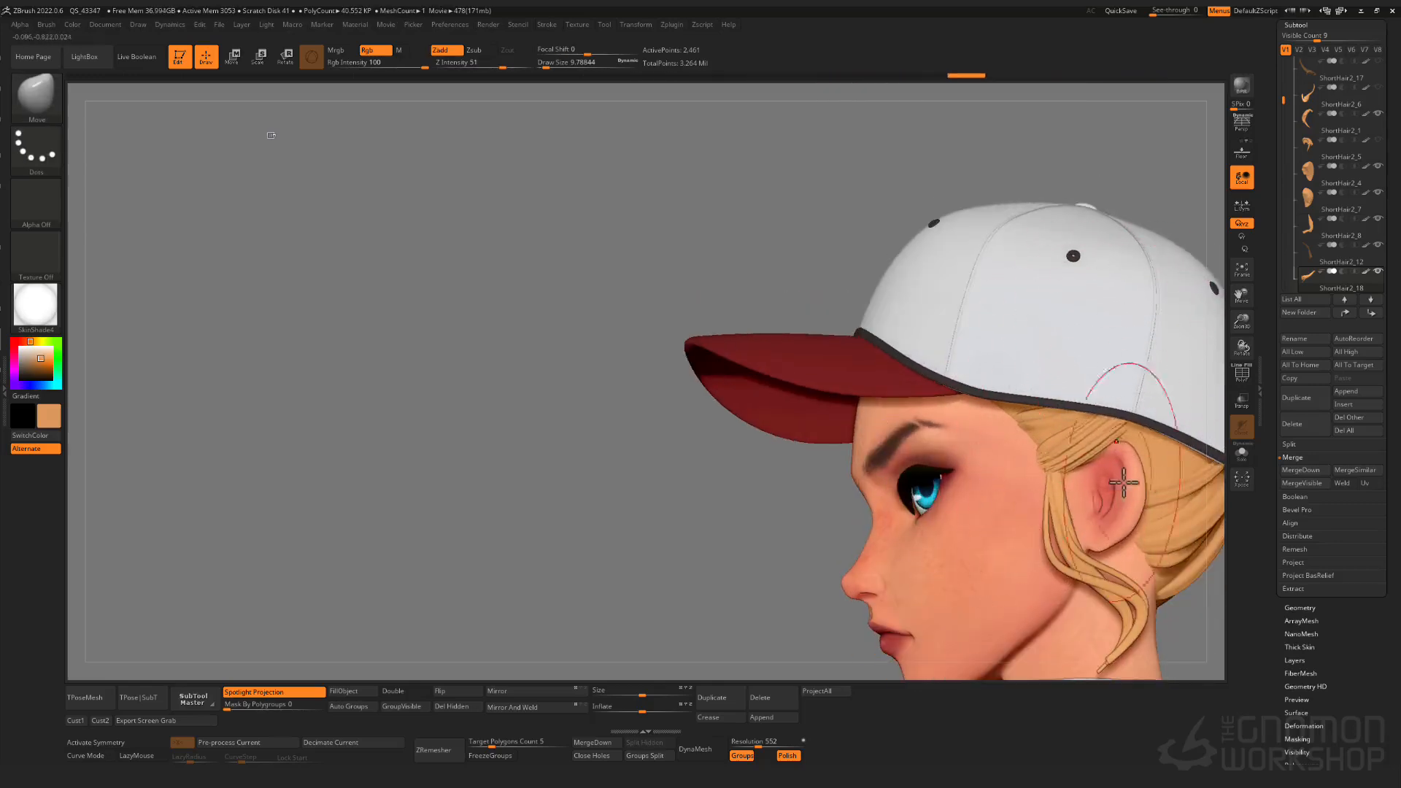
right_drag(1126, 478, 1021, 467)
mouse_move(1021, 467)
ctrl+right_down()
mouse_move(1032, 345)
mouse_move(1033, 482)
ctrl+right_up()
right_drag(1033, 481, 1069, 502)
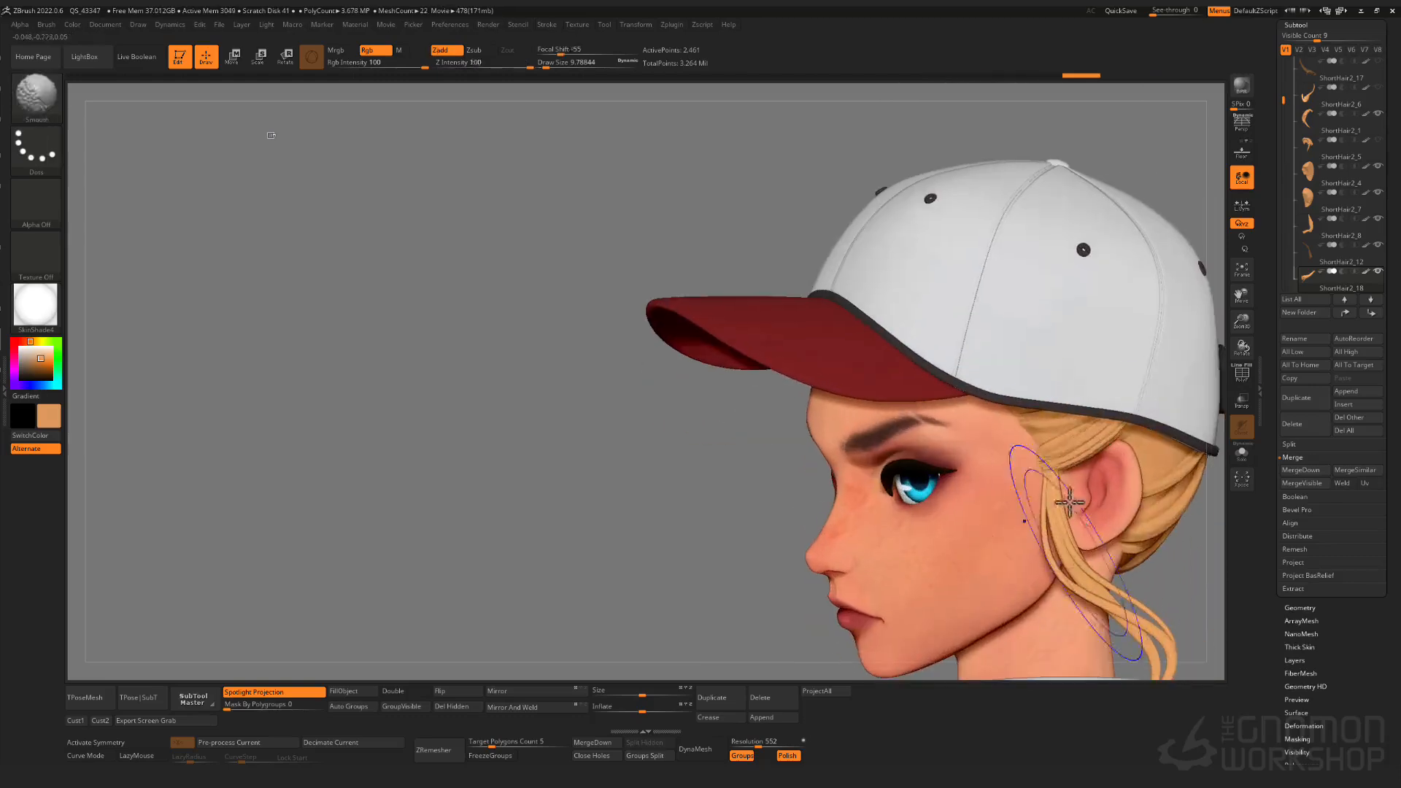
- Select the ShortHair2_18 strands above the ear and reduce the draw size to about 5.6
alt+click(1061, 440)
click(1324, 263)
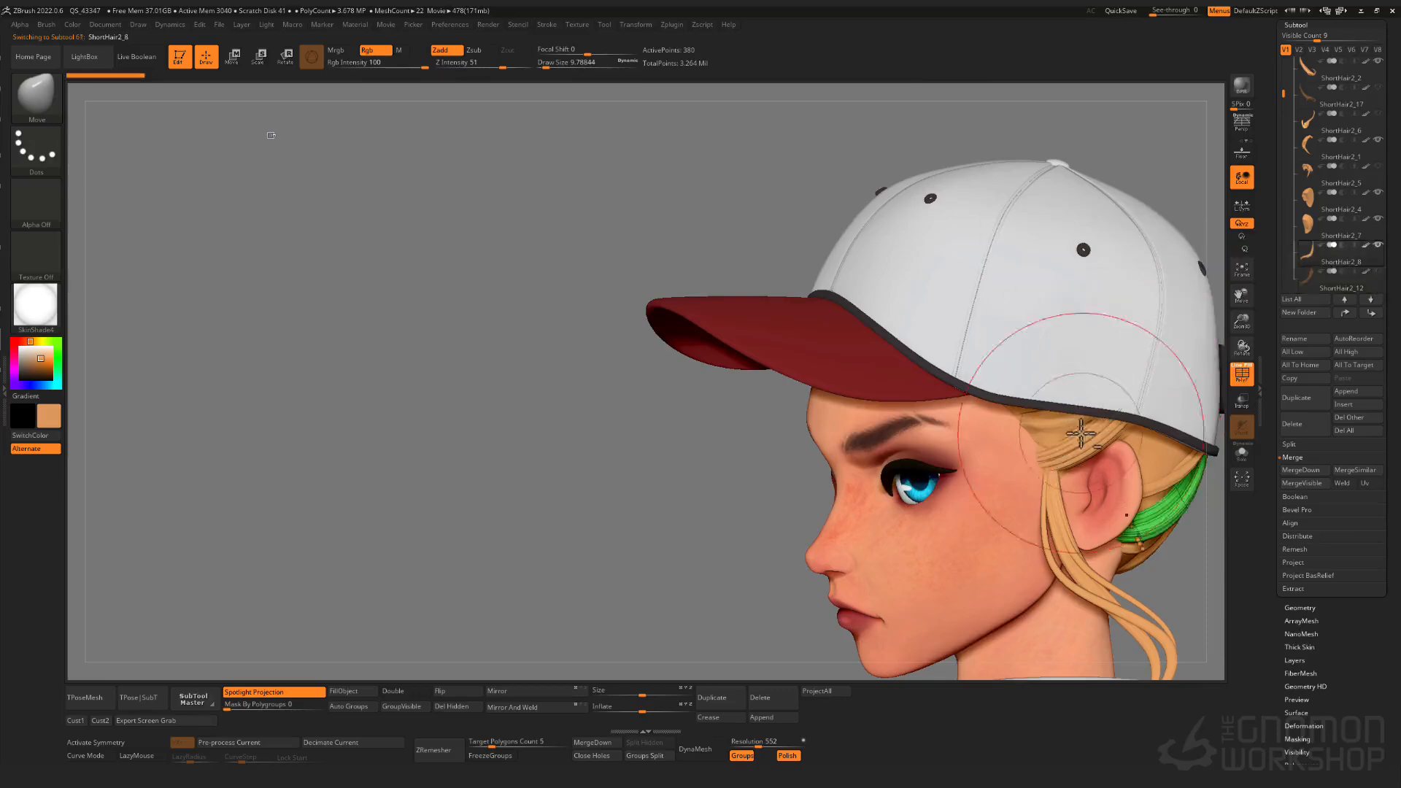
alt+click(1079, 432)
mouse_move(957, 467)
right_down()
mouse_move(988, 430)
mouse_move(1040, 412)
right_up()
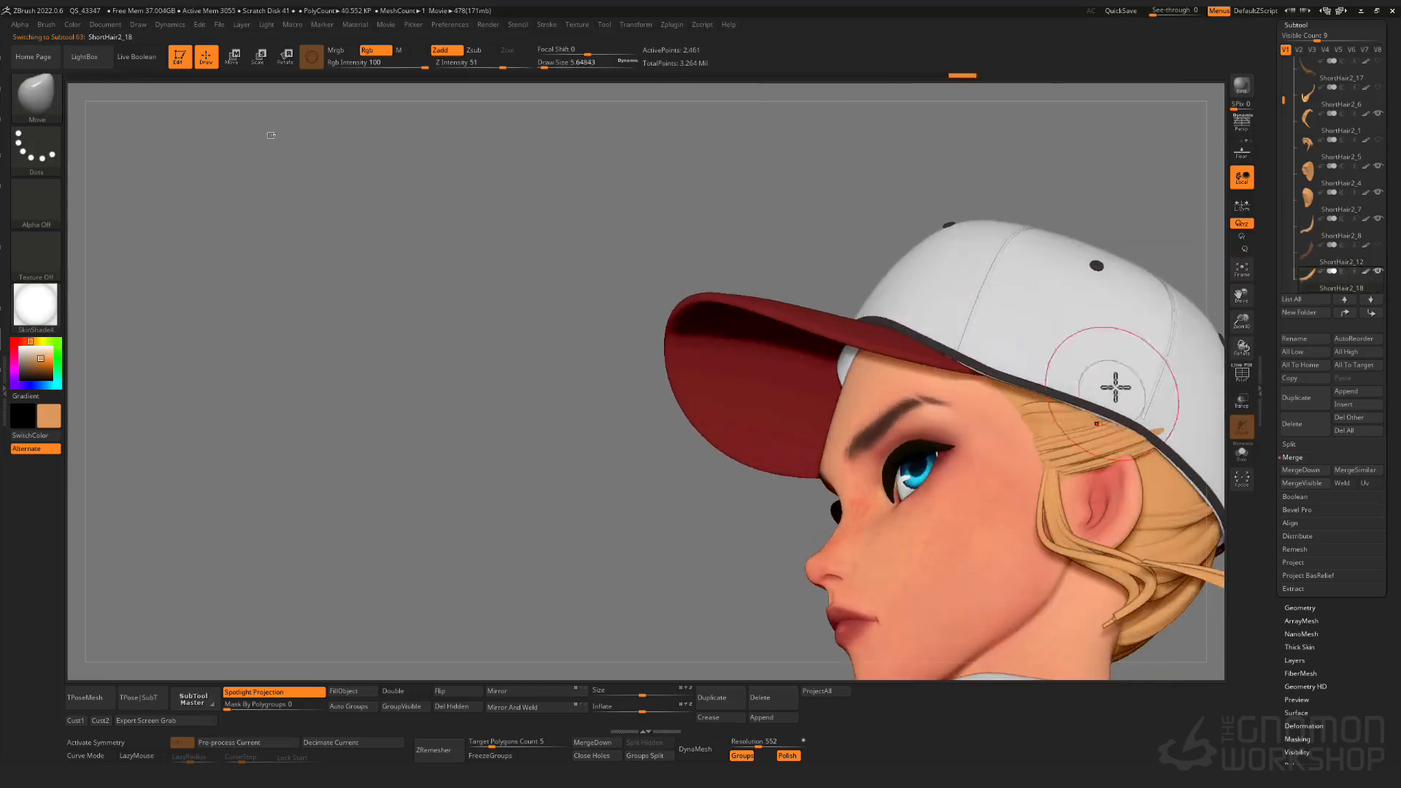
right_drag(1180, 430, 1172, 402)
ctrl+right_drag(1172, 402, 952, 487)
- Select the ponytail strands, open their geometry settings, and set the draw size to about 2.8
alt+click(1125, 534)
click(1310, 609)
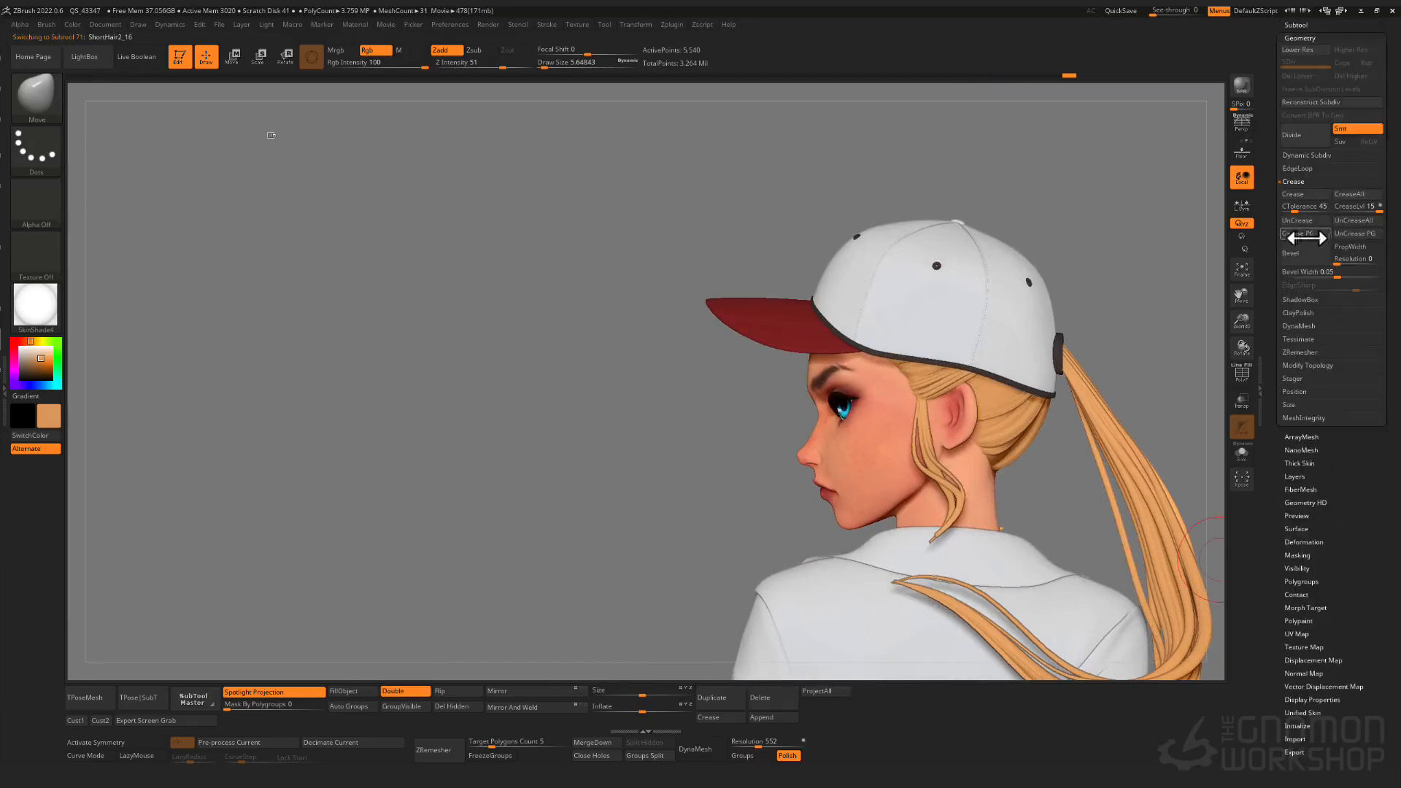
key(s)
mouse_move(875, 568)
ctrl+right_down()
mouse_move(992, 538)
mouse_move(969, 379)
mouse_move(1026, 443)
mouse_move(1024, 478)
ctrl+right_up()
alt+right_drag(1047, 563, 1016, 472)
key(s)
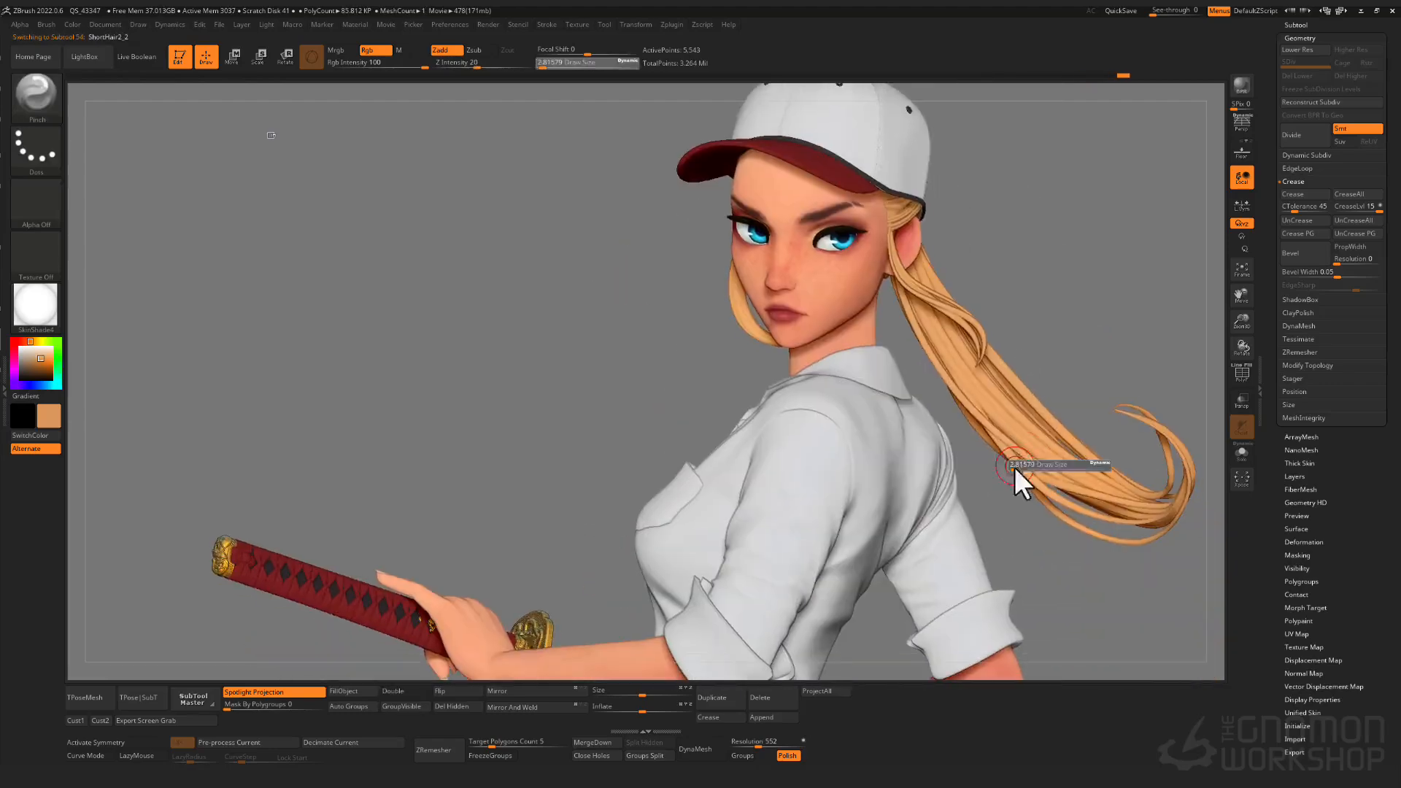
drag(1017, 471, 1020, 471)
- Reshape the middle of the ponytail with the Move brush at a draw size of about 15.2
key(b)
key(m)
key(v)
ctrl+right_drag(992, 353, 1026, 409)
key(s)
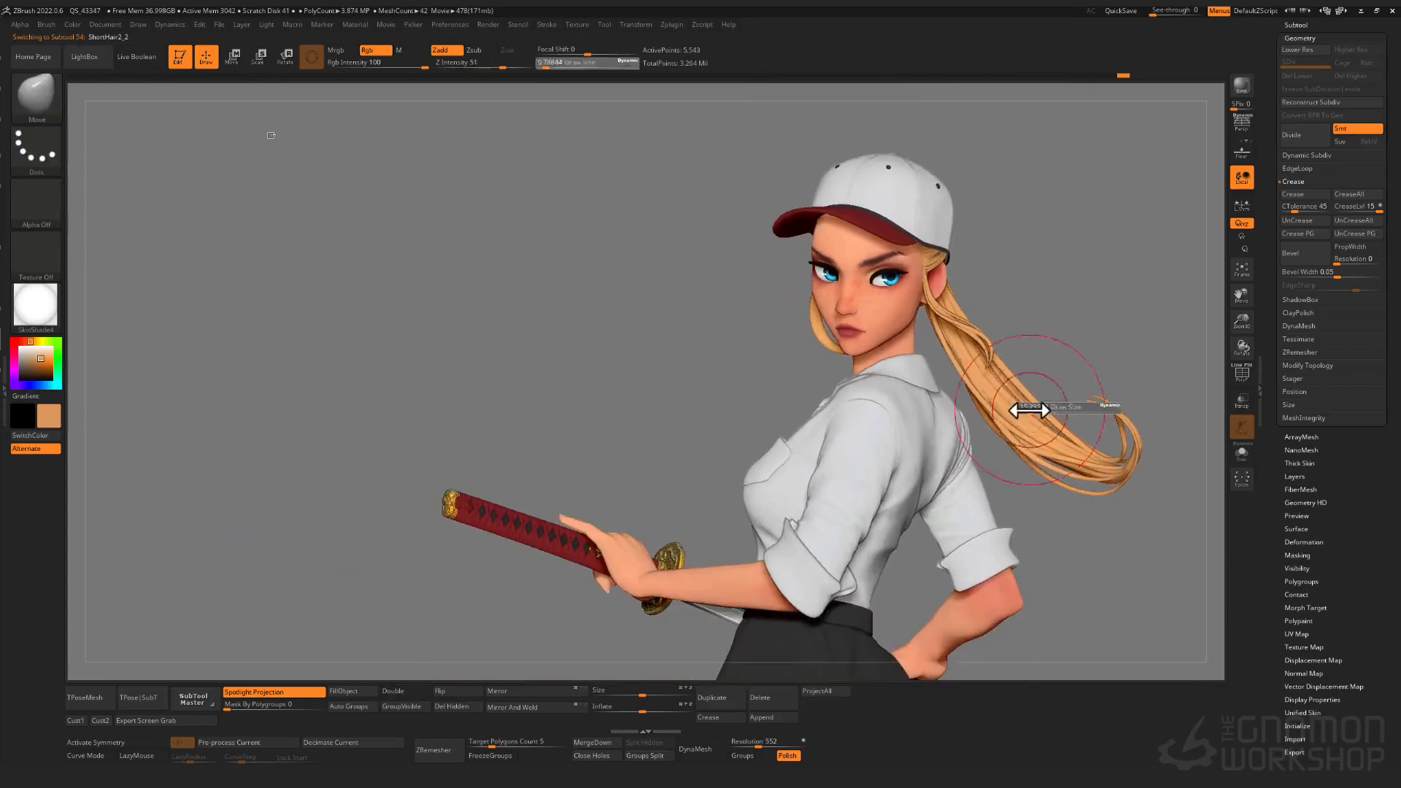
drag(1025, 409, 1030, 409)
drag(1029, 409, 1006, 375)
ctrl+right_drag(1007, 375, 1068, 402)
mouse_move(1068, 403)
right_down()
mouse_move(927, 298)
mouse_move(928, 472)
right_up()
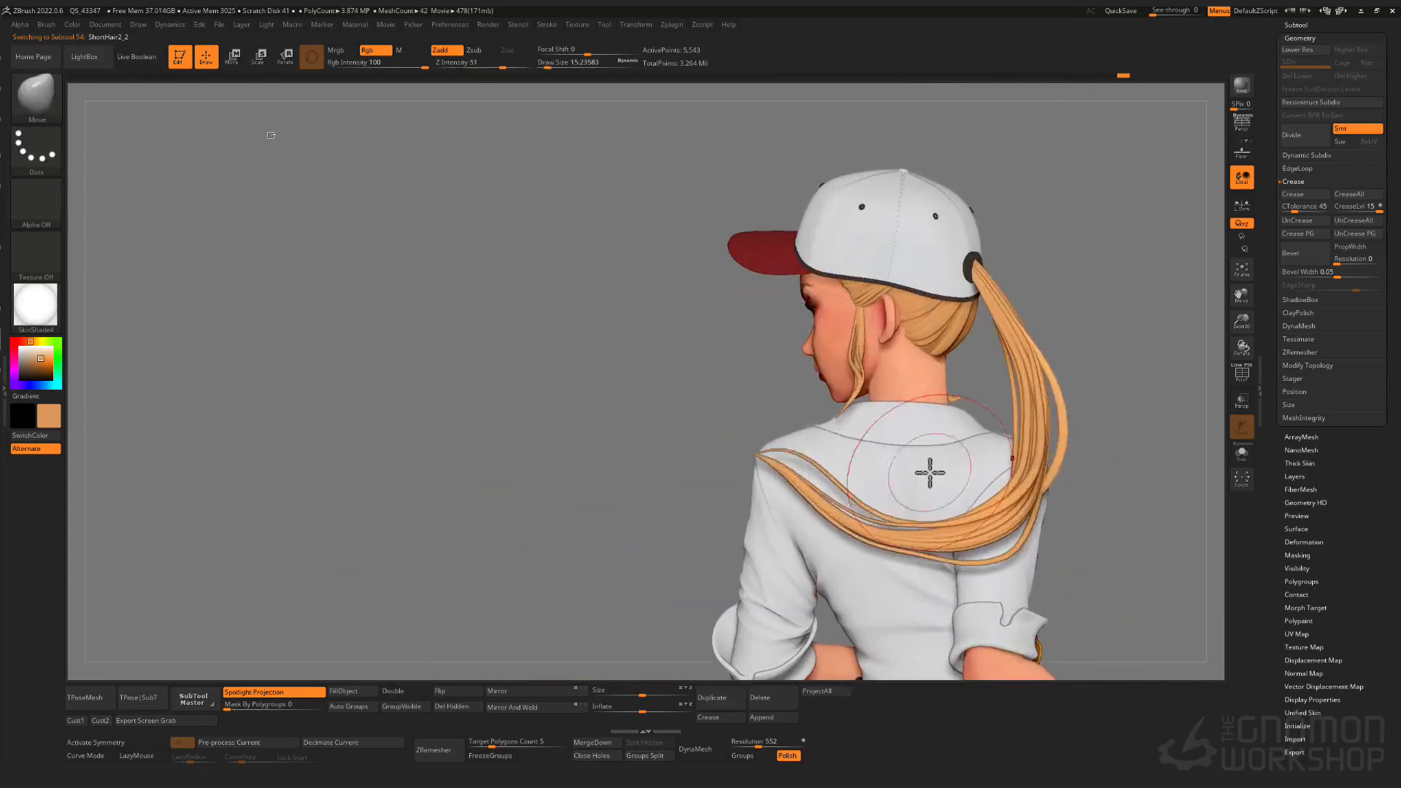
- Mask all ponytail strands except the inner one lying across the back, and set the draw size to about 22
key(shift+f)
ctrl+shift+click(809, 457)
ctrl+shift+click(718, 356)
ctrl+click(718, 356)
key(s)
drag(750, 448, 754, 448)
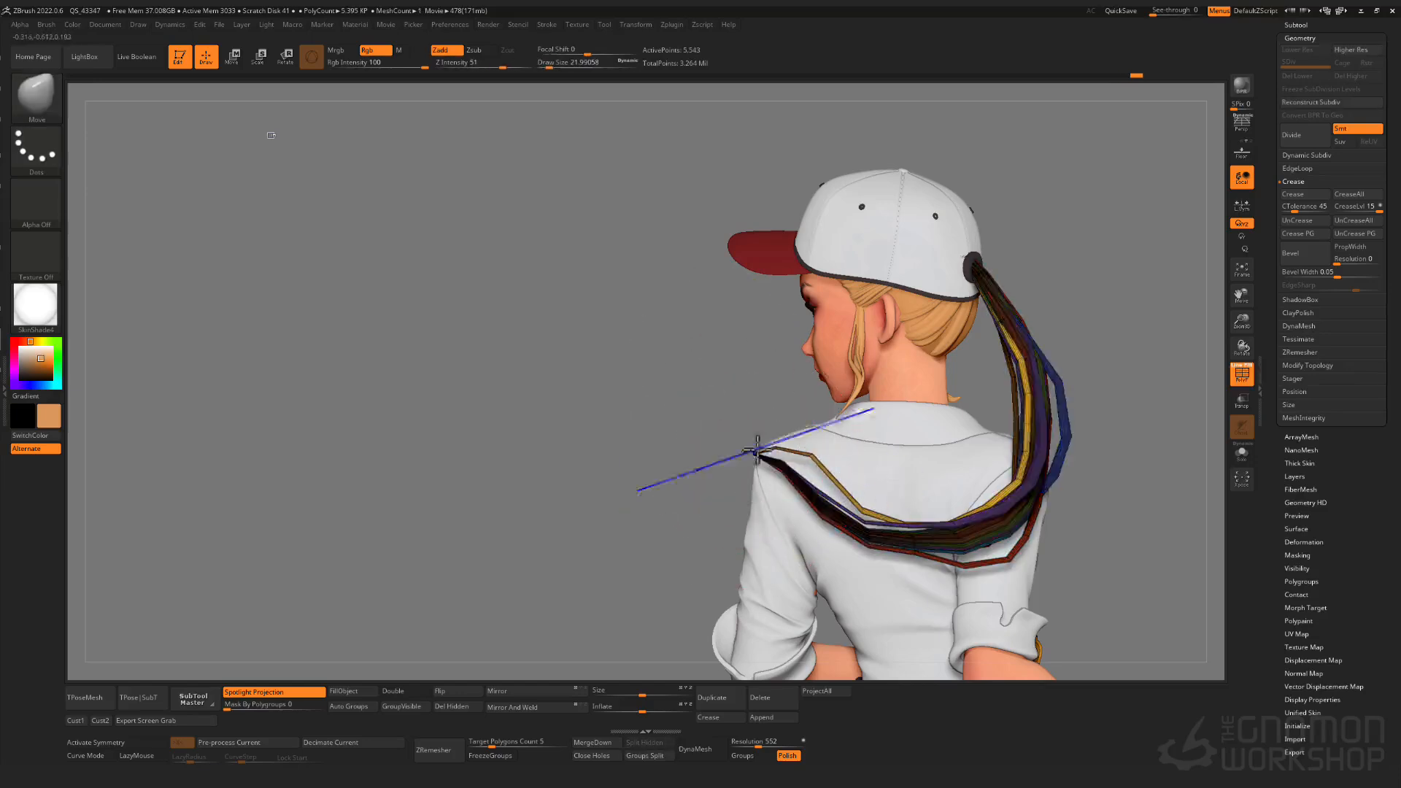
- Pull the unmasked strand up and away from the ponytail's lower curve, and clear the mask
key(shift+f)
key(ctrl+d)
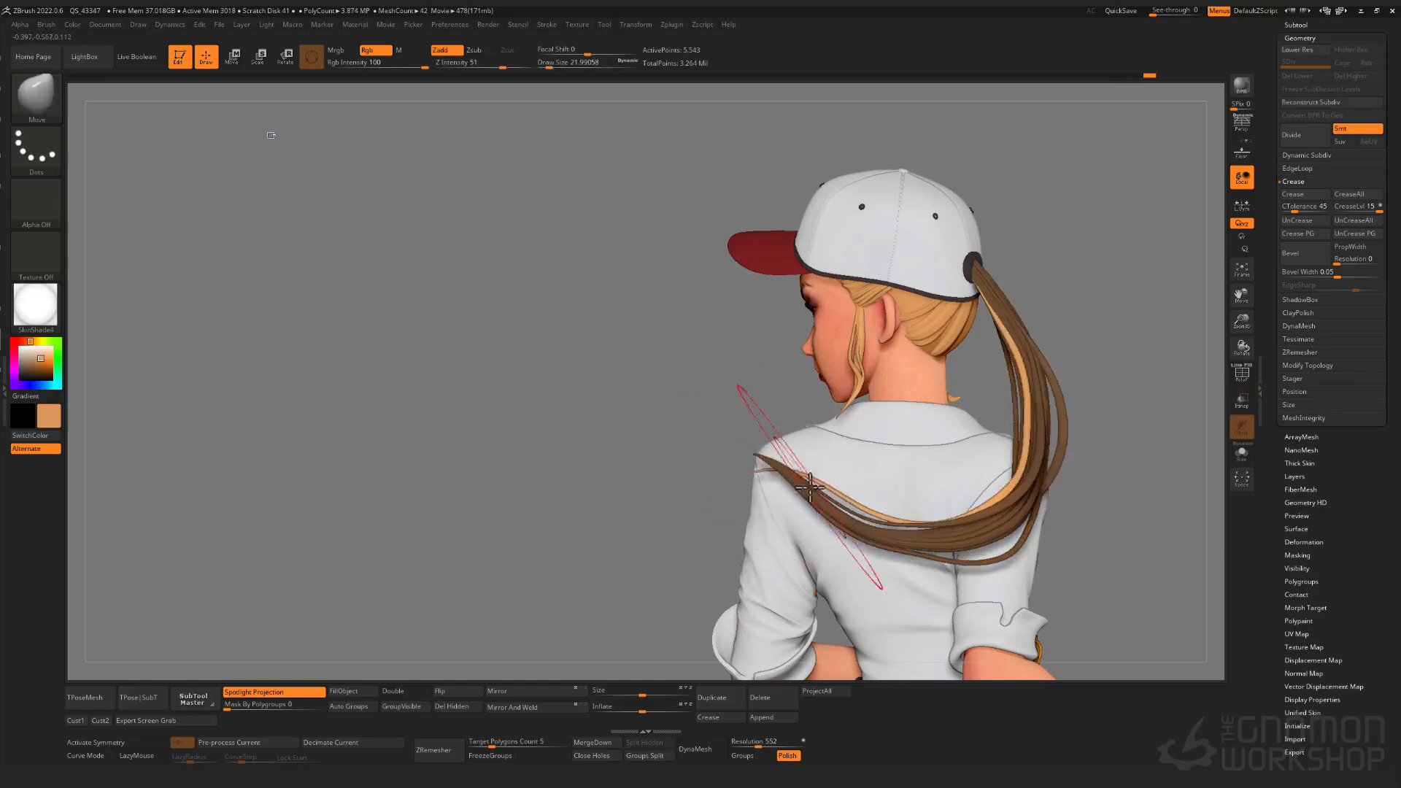
drag(806, 479, 857, 463)
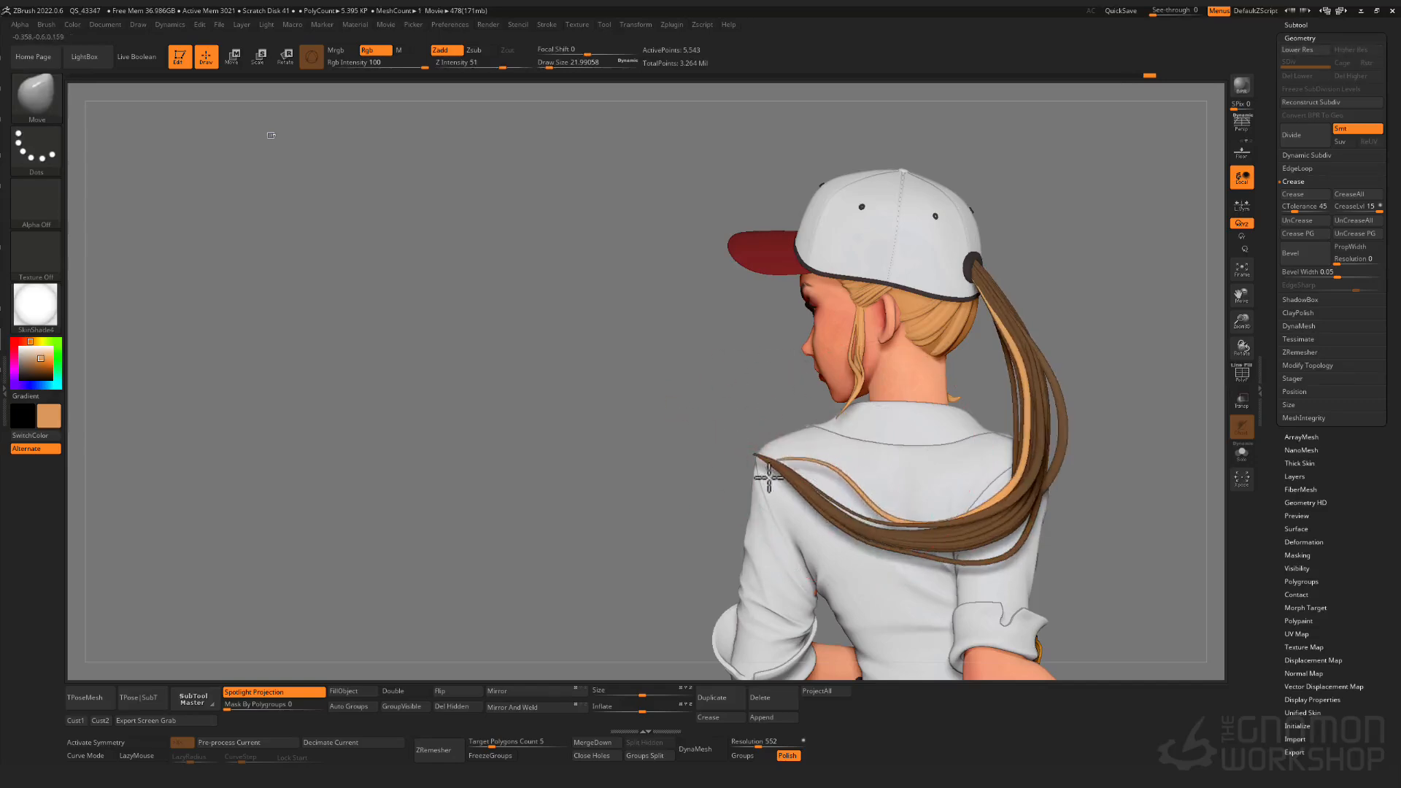
mouse_move(671, 414)
ctrl+mouse_down()
mouse_move(687, 424)
mouse_move(756, 397)
mouse_move(916, 473)
mouse_move(1012, 499)
mouse_move(997, 484)
ctrl+mouse_up()
- Refine the ponytail's curve from the opposite side with the Move brush at a draw size of about 15.2
ctrl+right_drag(775, 433, 766, 418)
key(shift+d)
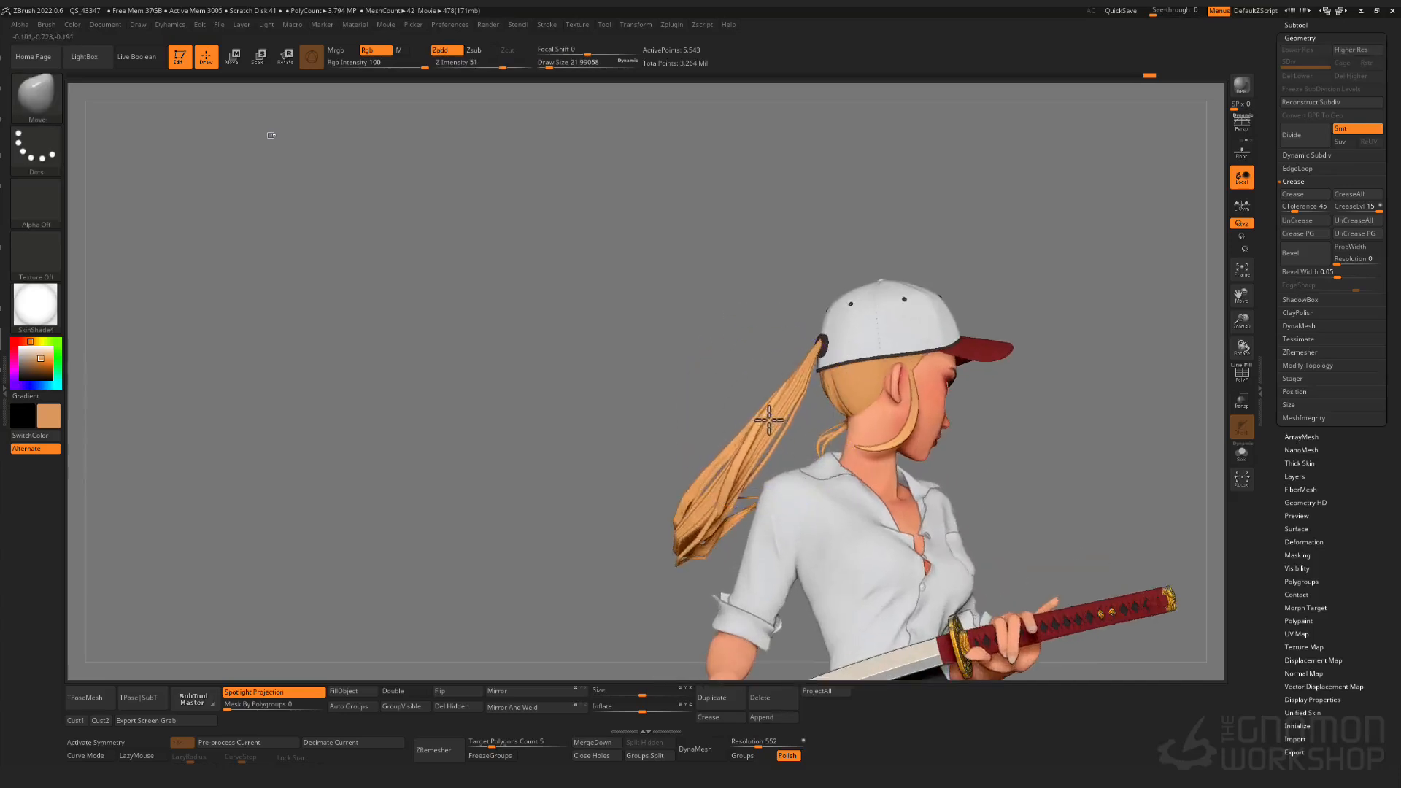
drag(659, 503, 673, 449)
key(d)
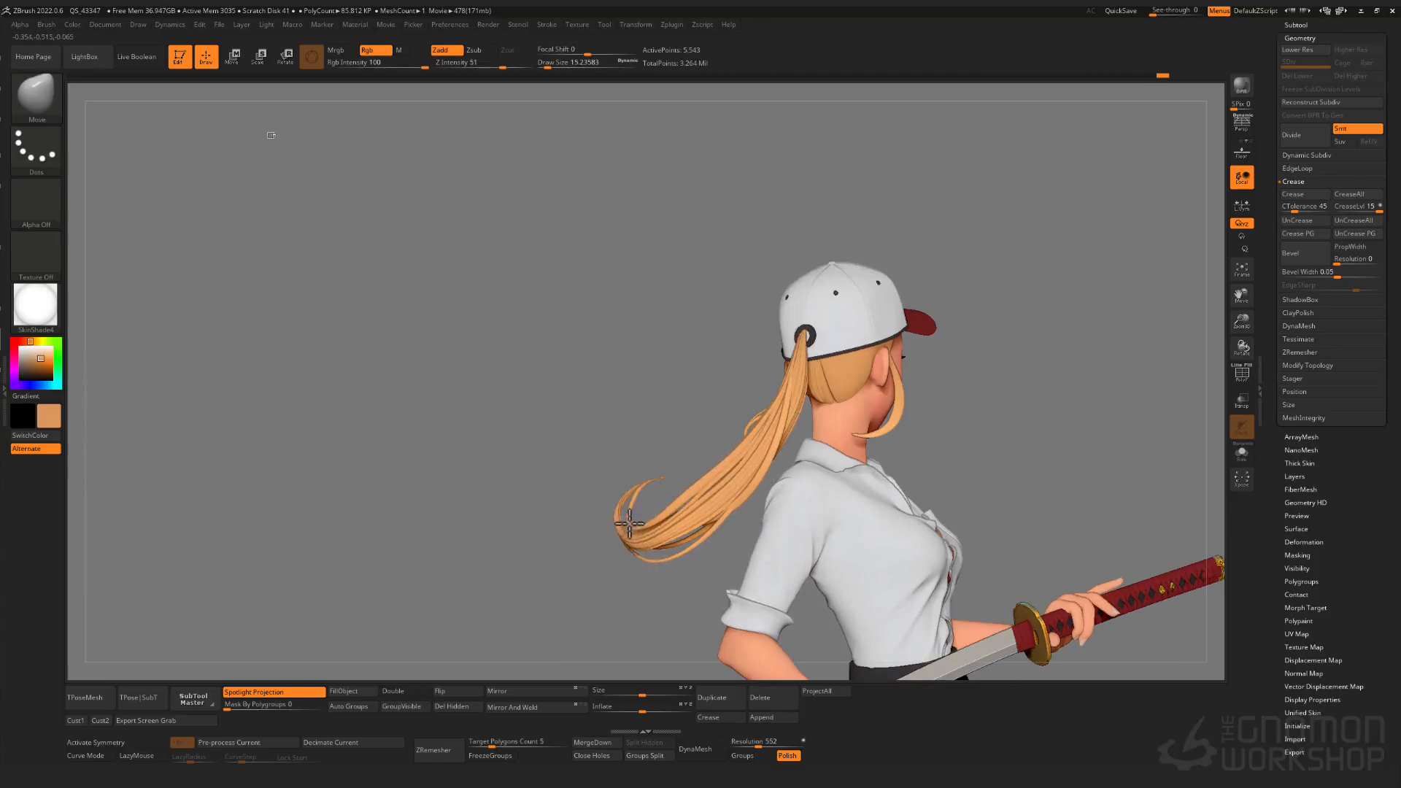
drag(709, 532, 765, 500)
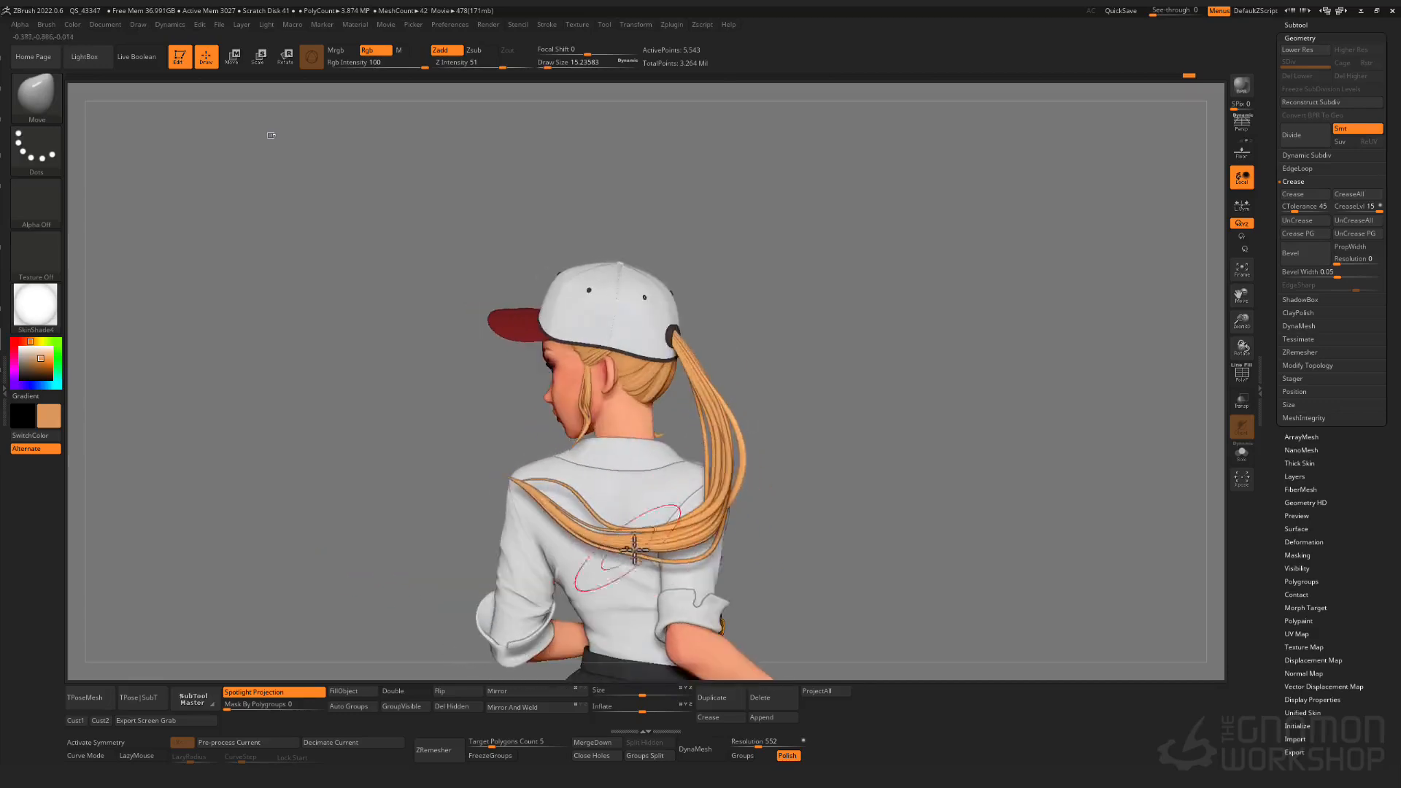
- Mask all ponytail strands except the lowest one, adjust its curve with the Move brush, and clear the mask
ctrl+shift+click(667, 562)
ctrl+click(810, 576)
ctrl+shift+click(816, 578)
ctrl+click(795, 575)
key(s)
drag(667, 560, 656, 562)
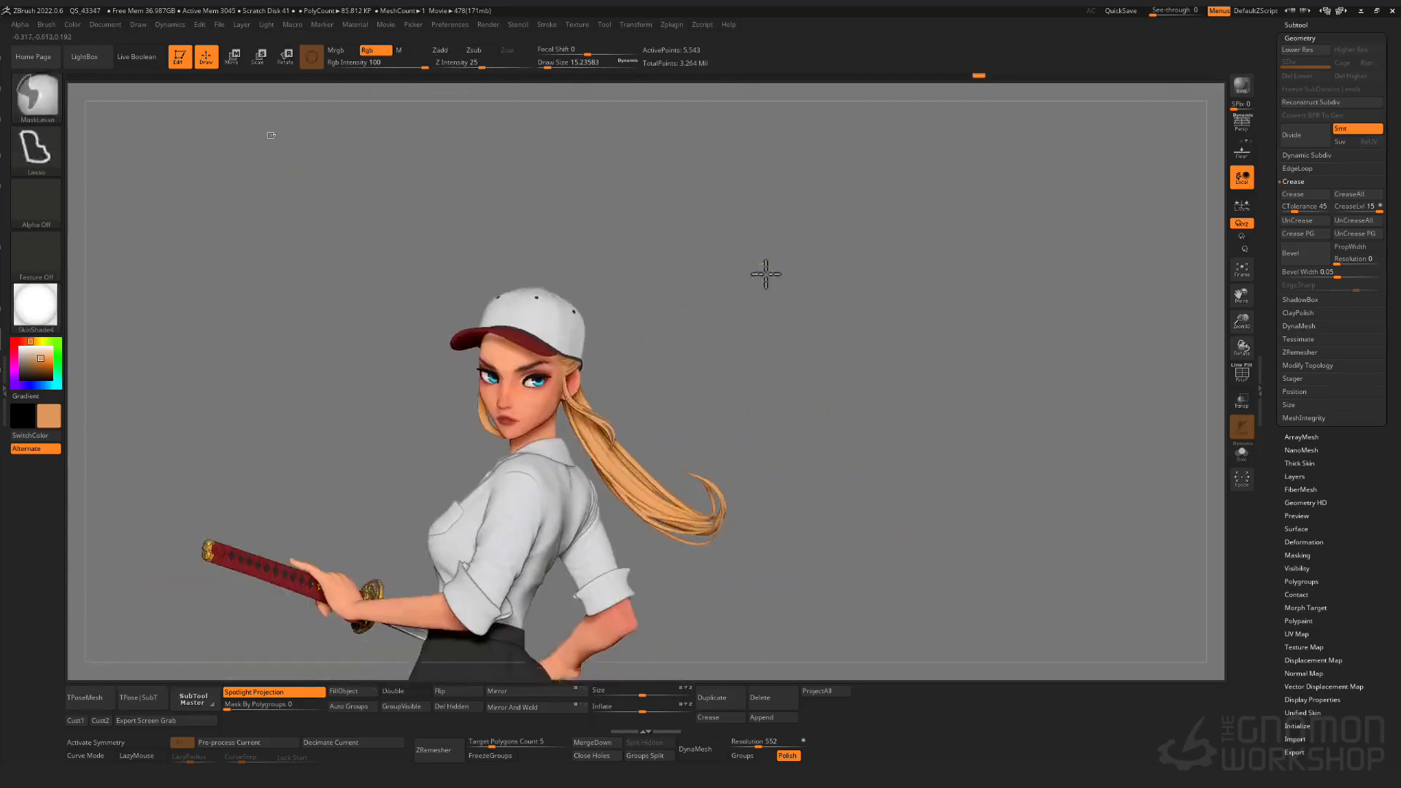
drag(766, 272, 975, 356)
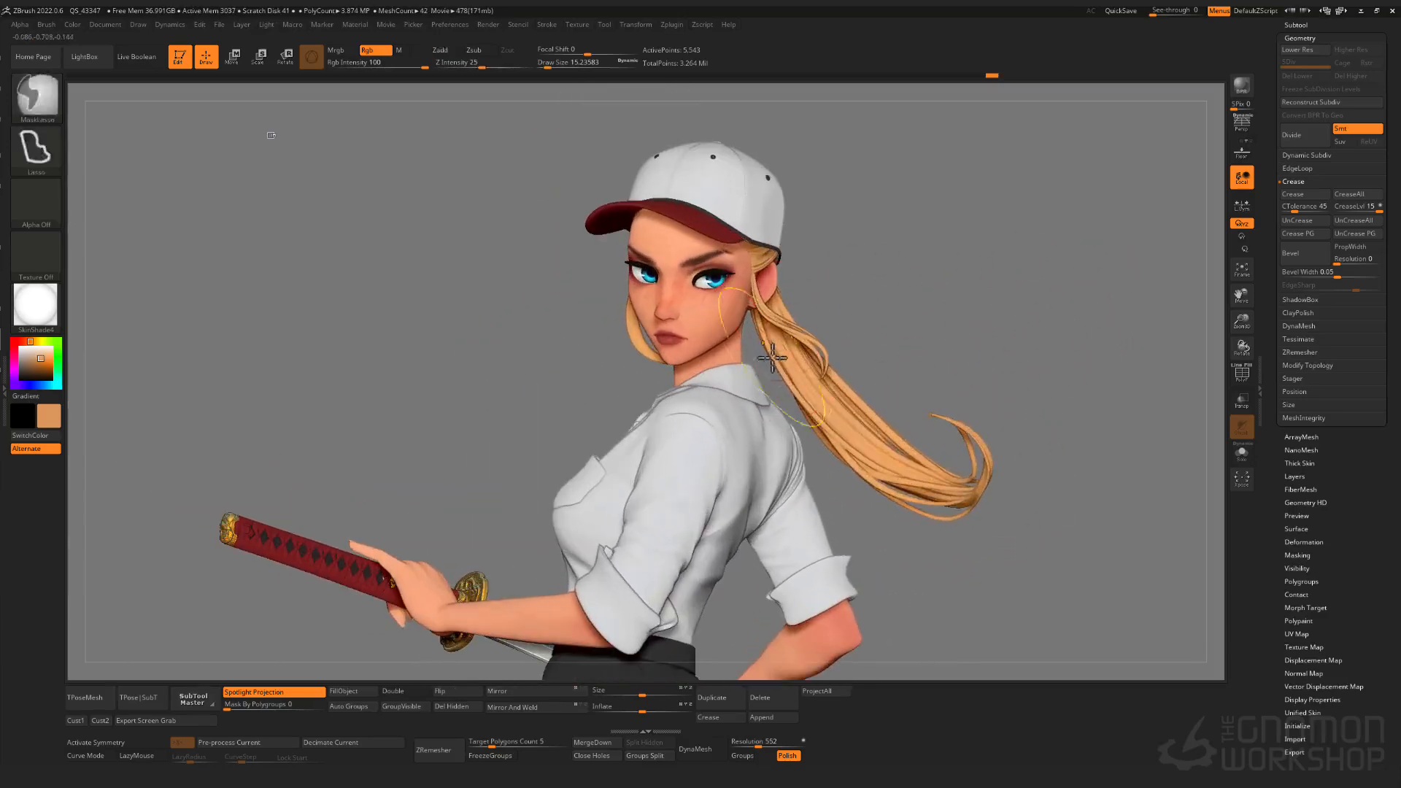
- Finish adjusting the isolated front strands of the ponytail and preview the figure with a BPR render
key(shift+f)
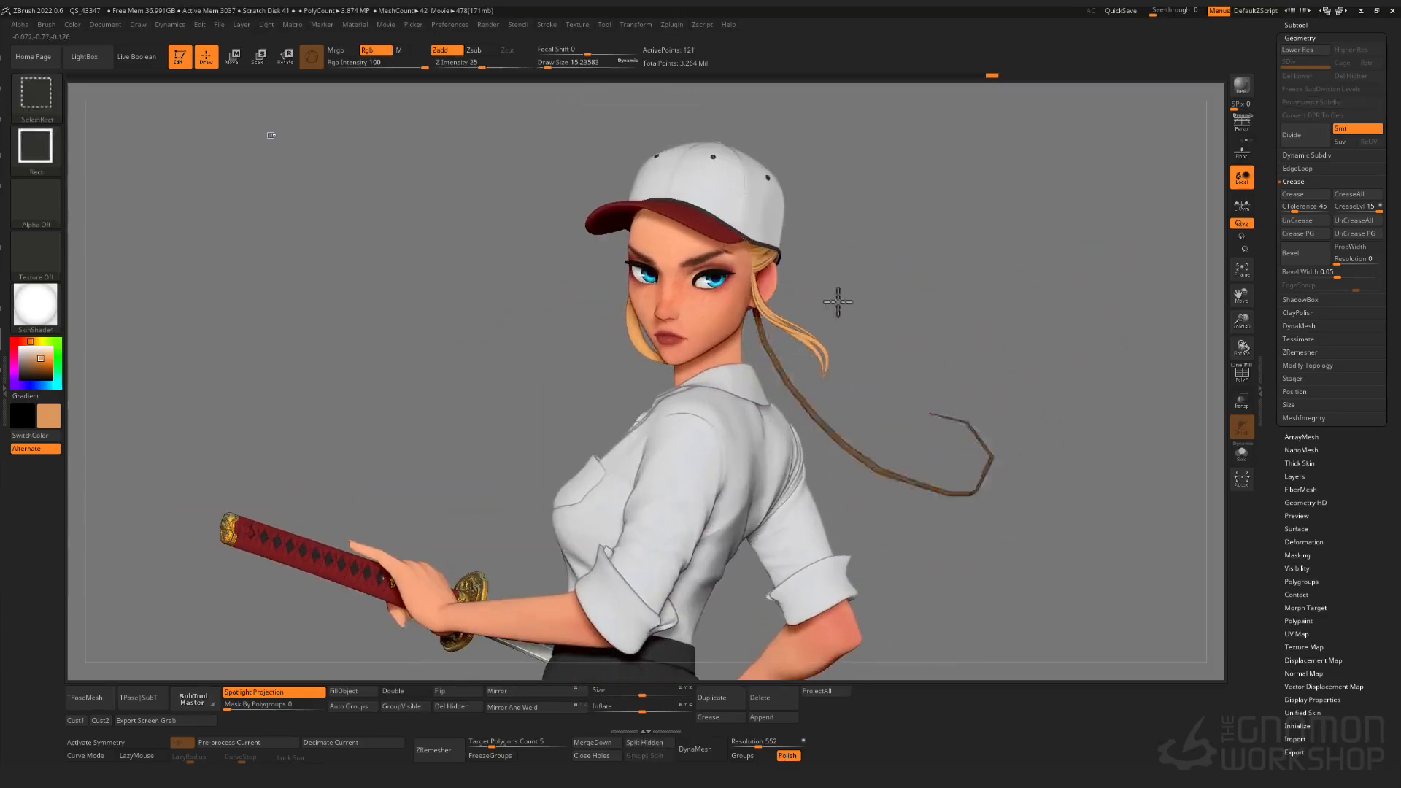
key(shift+f)
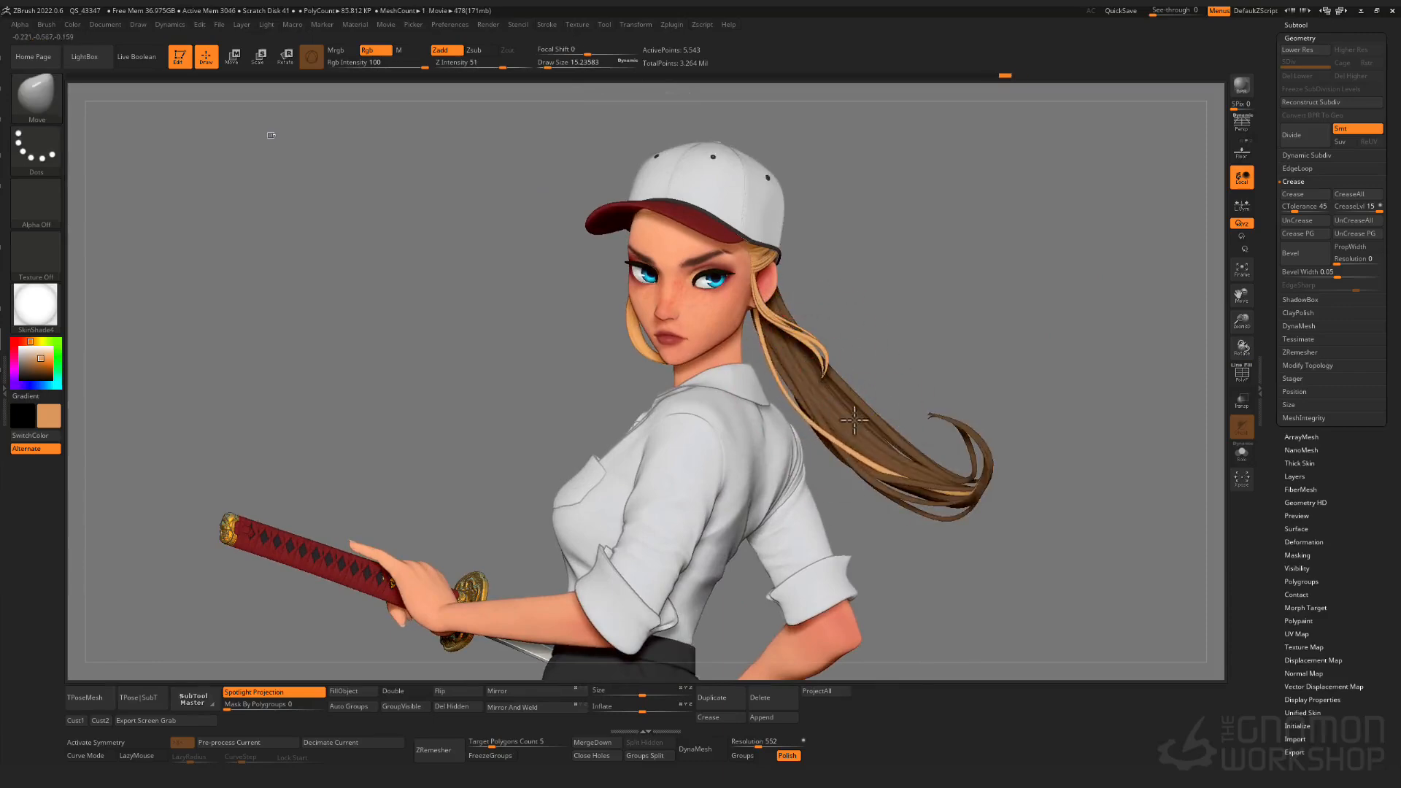
ctrl+drag(1007, 395, 1015, 384)
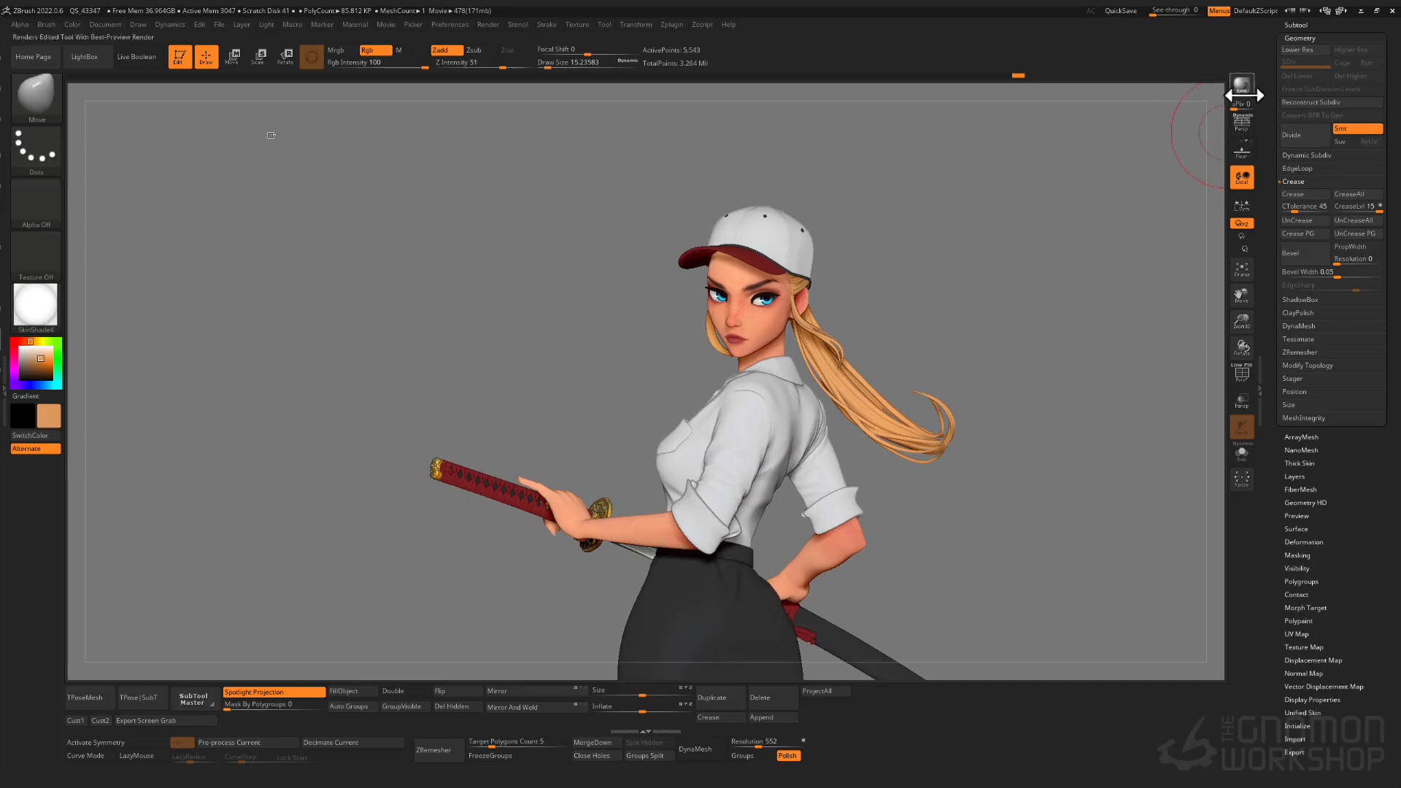
key(shift+r)
drag(1103, 286, 926, 359)
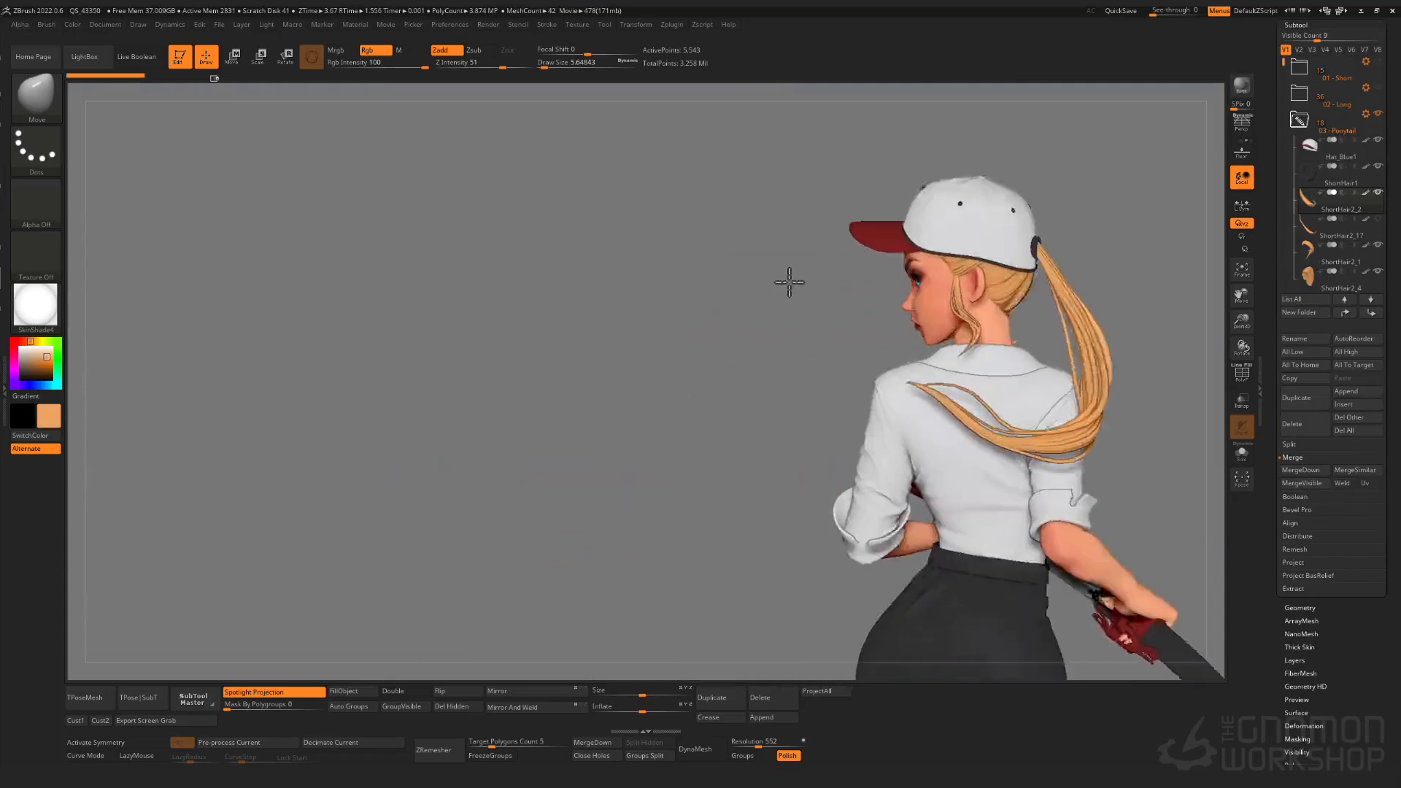
- Lower the ponytail's subdivision level and mask every strand except the loose upper one over the shoulder
mouse_move(789, 282)
mouse_down()
mouse_move(788, 353)
mouse_move(932, 447)
mouse_move(841, 415)
mouse_up()
key(shift+d)
key(shift+d)
key(shift+f)
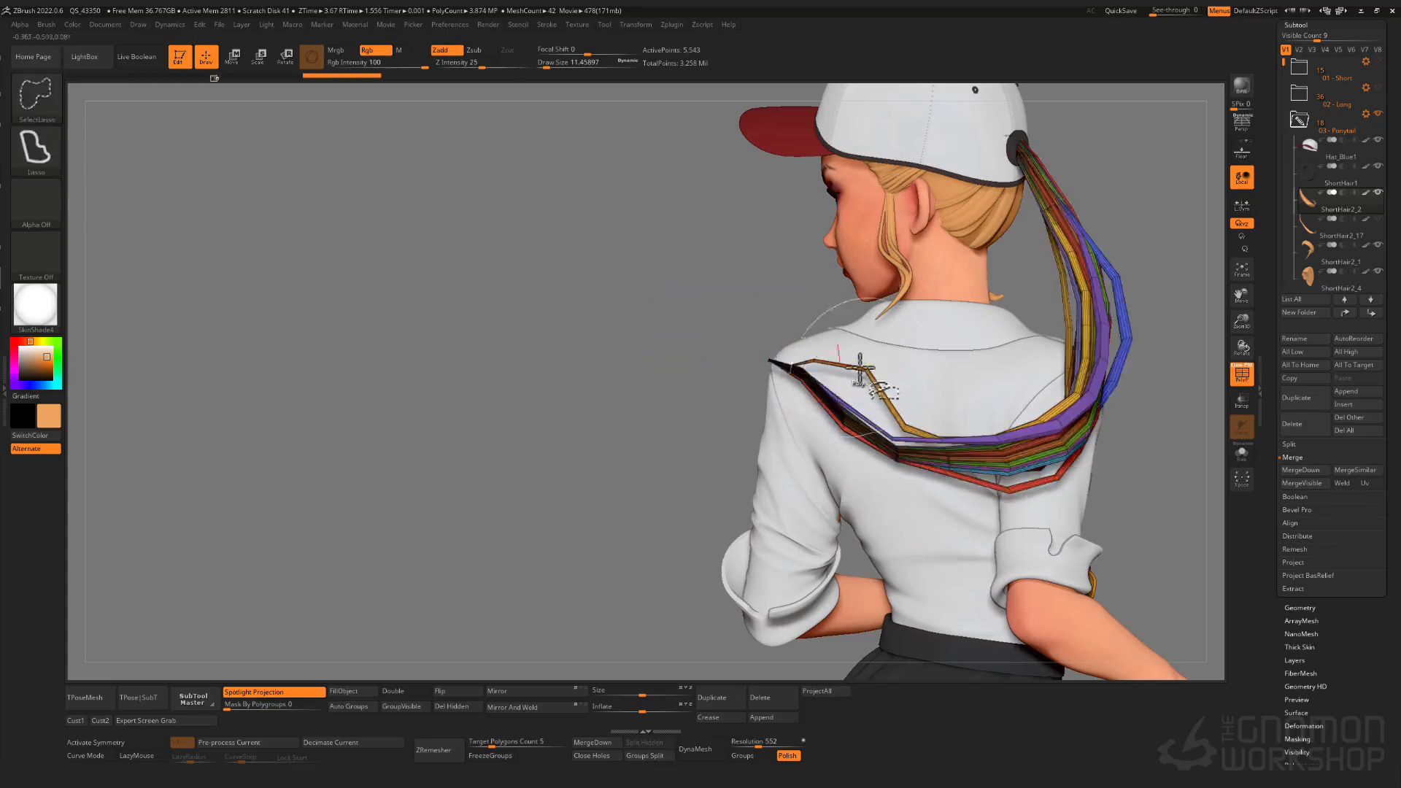
ctrl+shift+click(851, 362)
ctrl+click(690, 287)
ctrl+shift+click(691, 287)
ctrl+click(691, 288)
- Reshape the loose strand over the shoulder with the Move brush
key(shift+f)
mouse_move(719, 351)
mouse_down()
mouse_move(790, 383)
mouse_move(857, 370)
mouse_move(829, 335)
mouse_move(823, 409)
mouse_move(824, 368)
mouse_up()
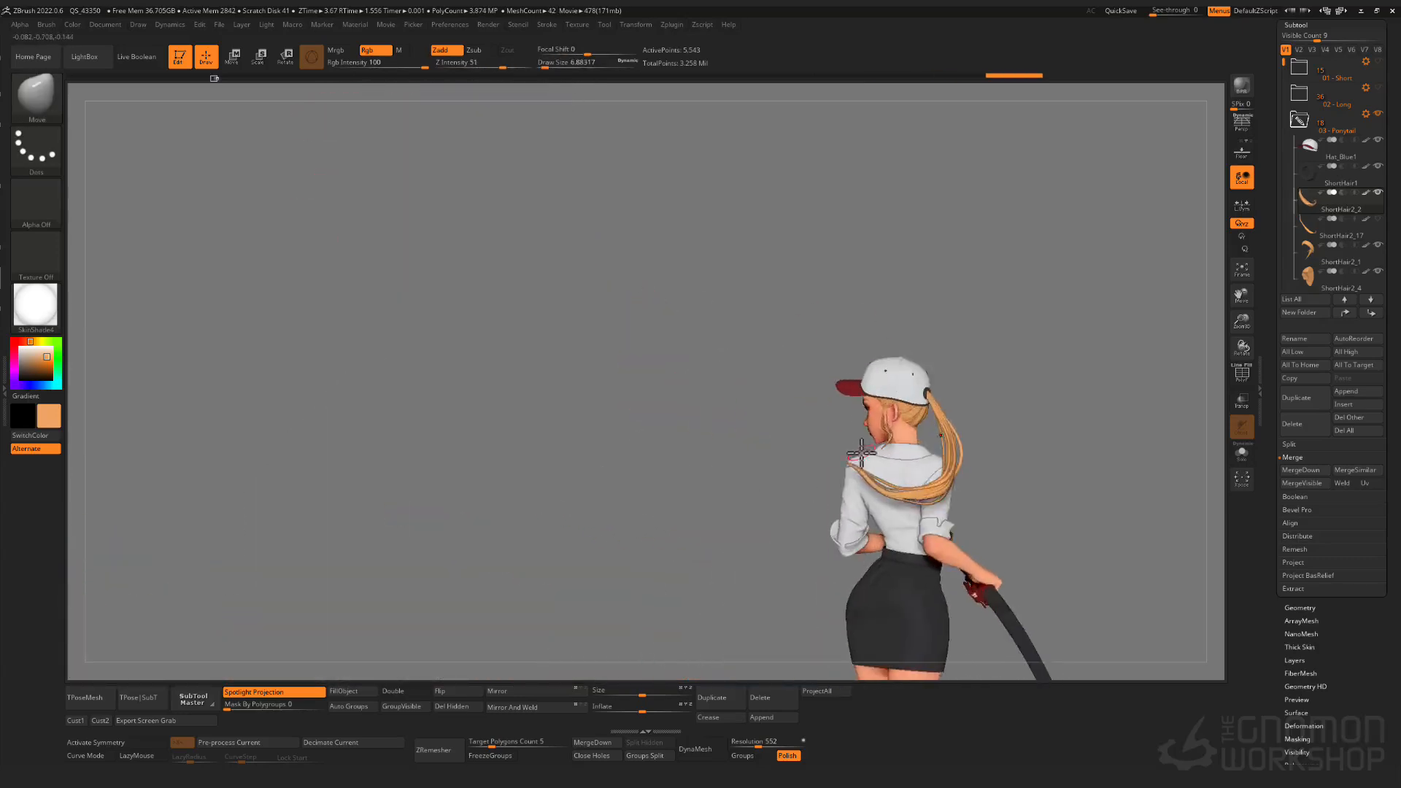
key(s)
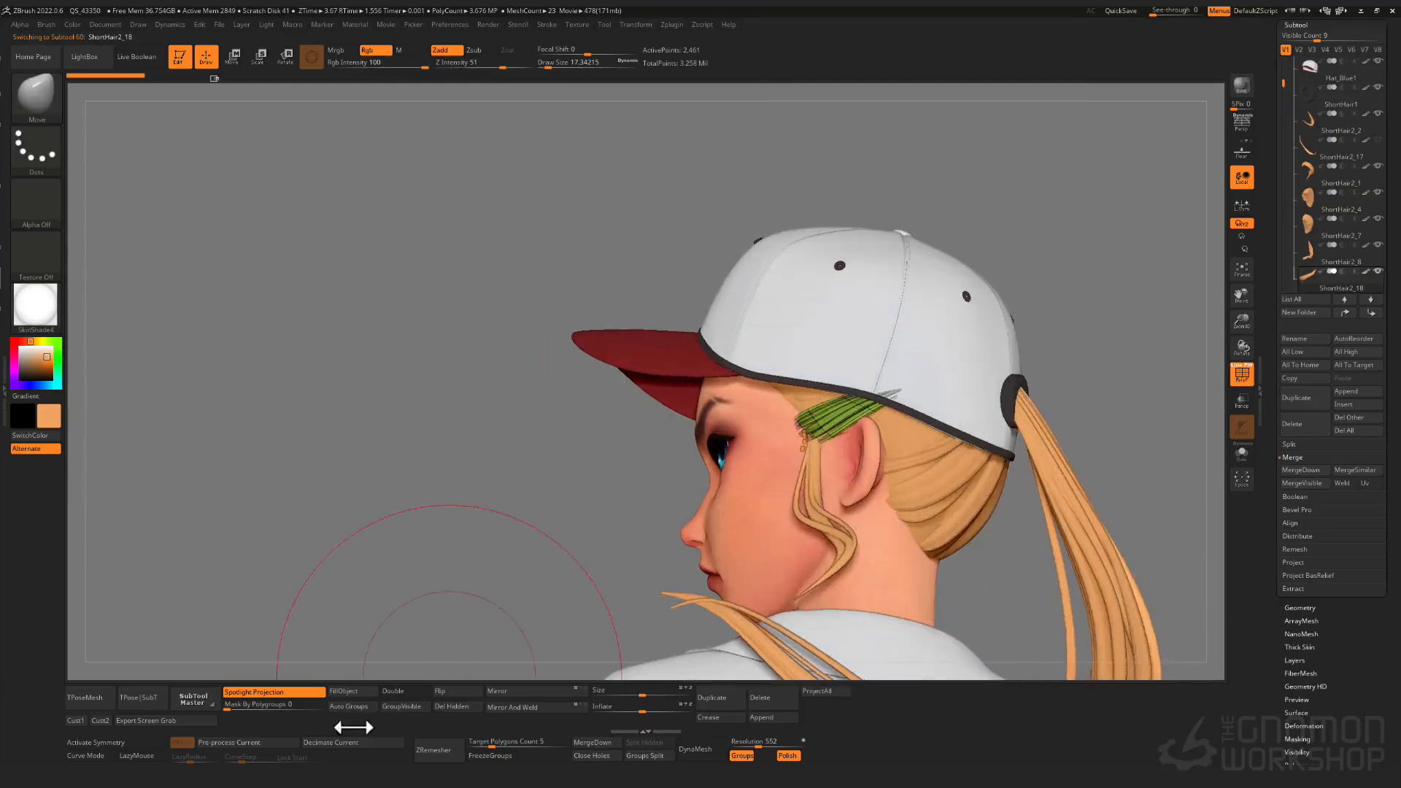
- Solo the ShortHair2_18 strands above the ear, regroup them with Auto Groups, and delete the stray strip beneath them
click(1242, 452)
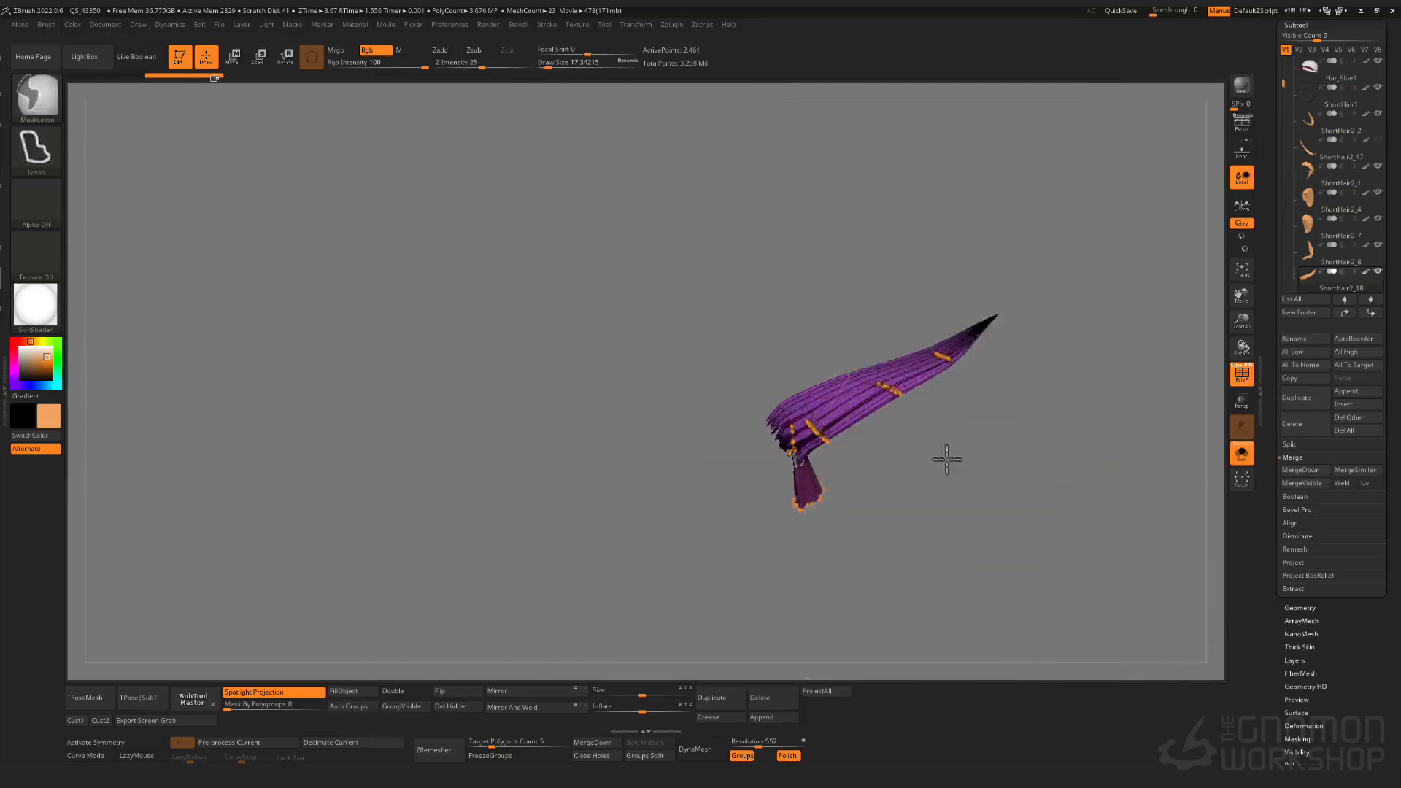
drag(944, 460, 793, 498)
click(355, 708)
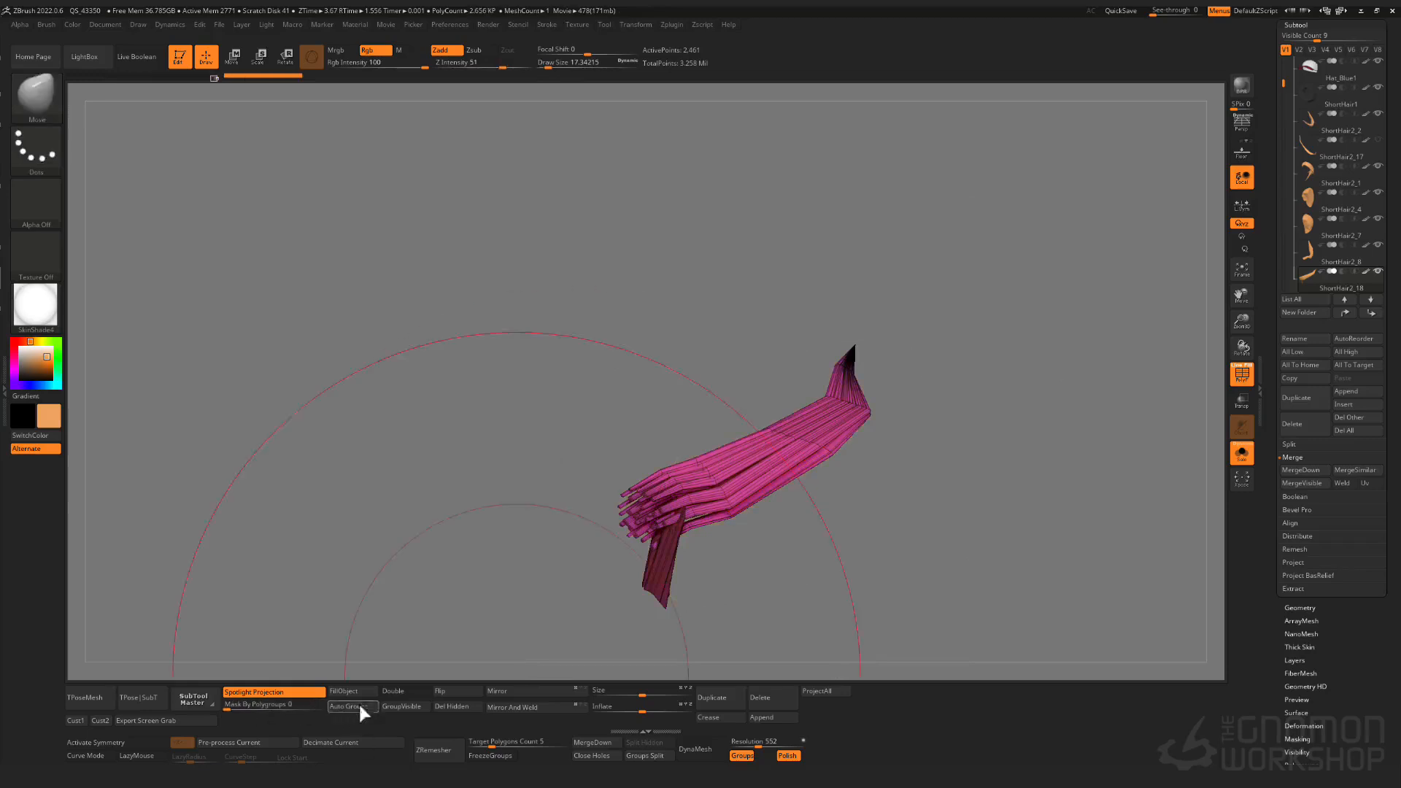
ctrl+shift+click(728, 502)
click(457, 706)
- Delete the point joining the strands' tips, give each strand its own polygroup with Auto Groups, and exit solo
drag(585, 634, 719, 599)
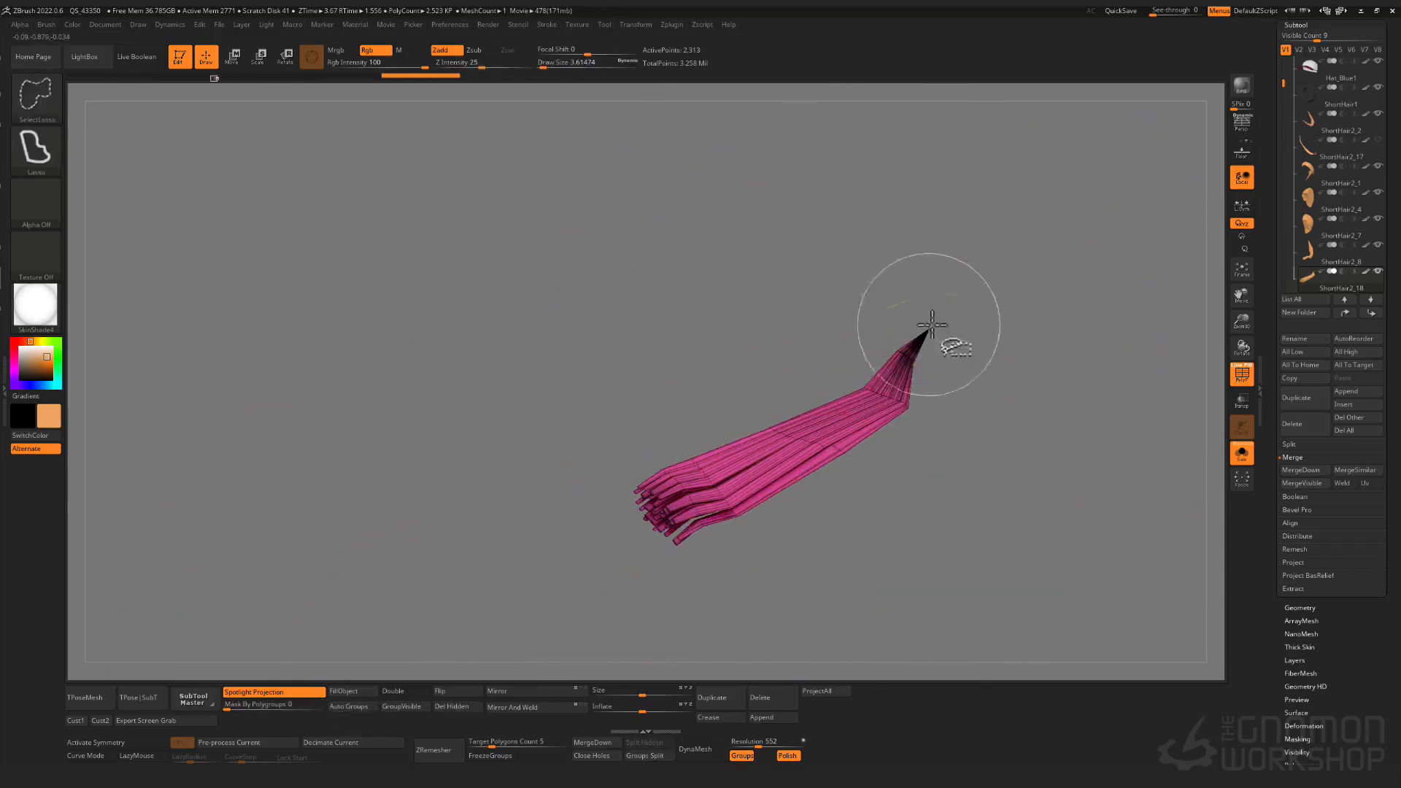
click(352, 705)
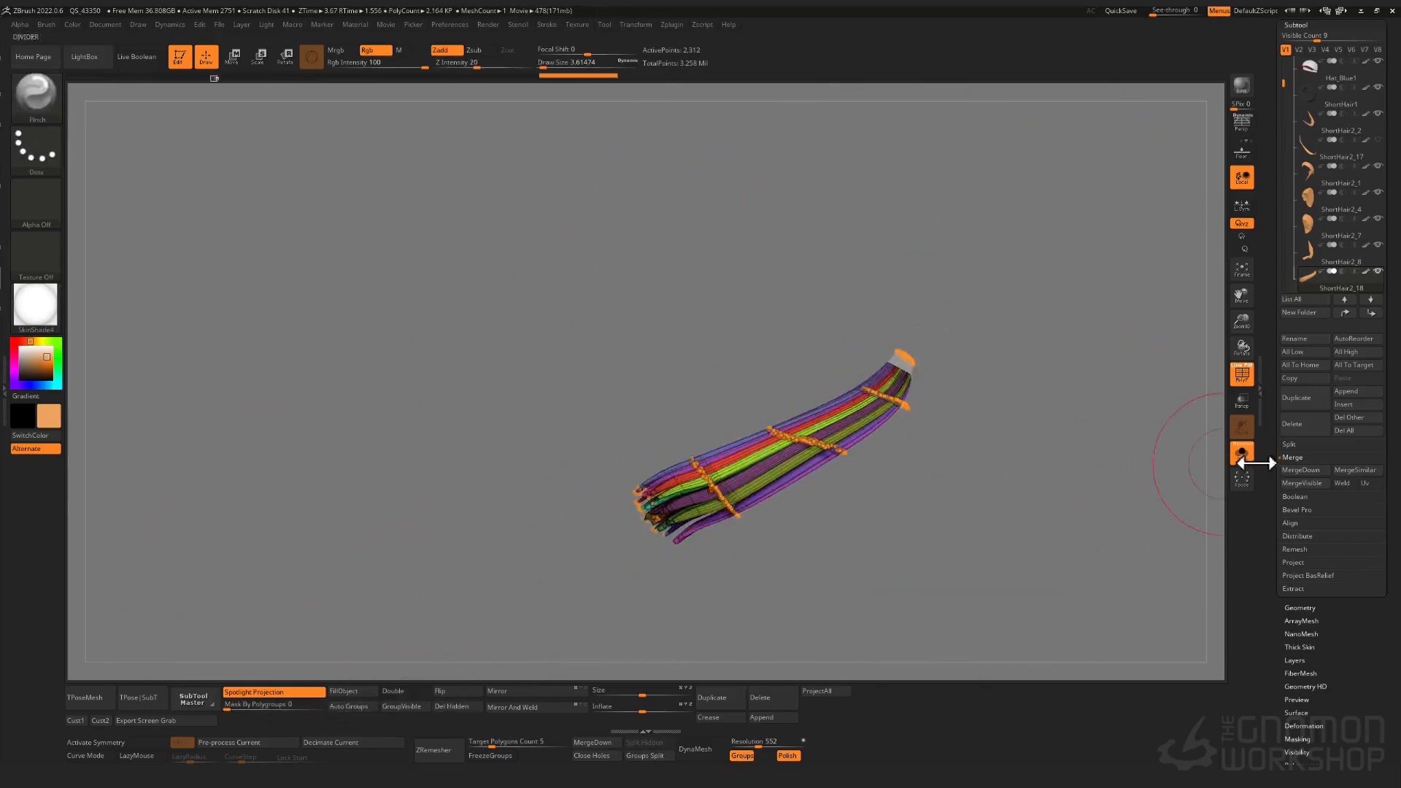
click(1241, 452)
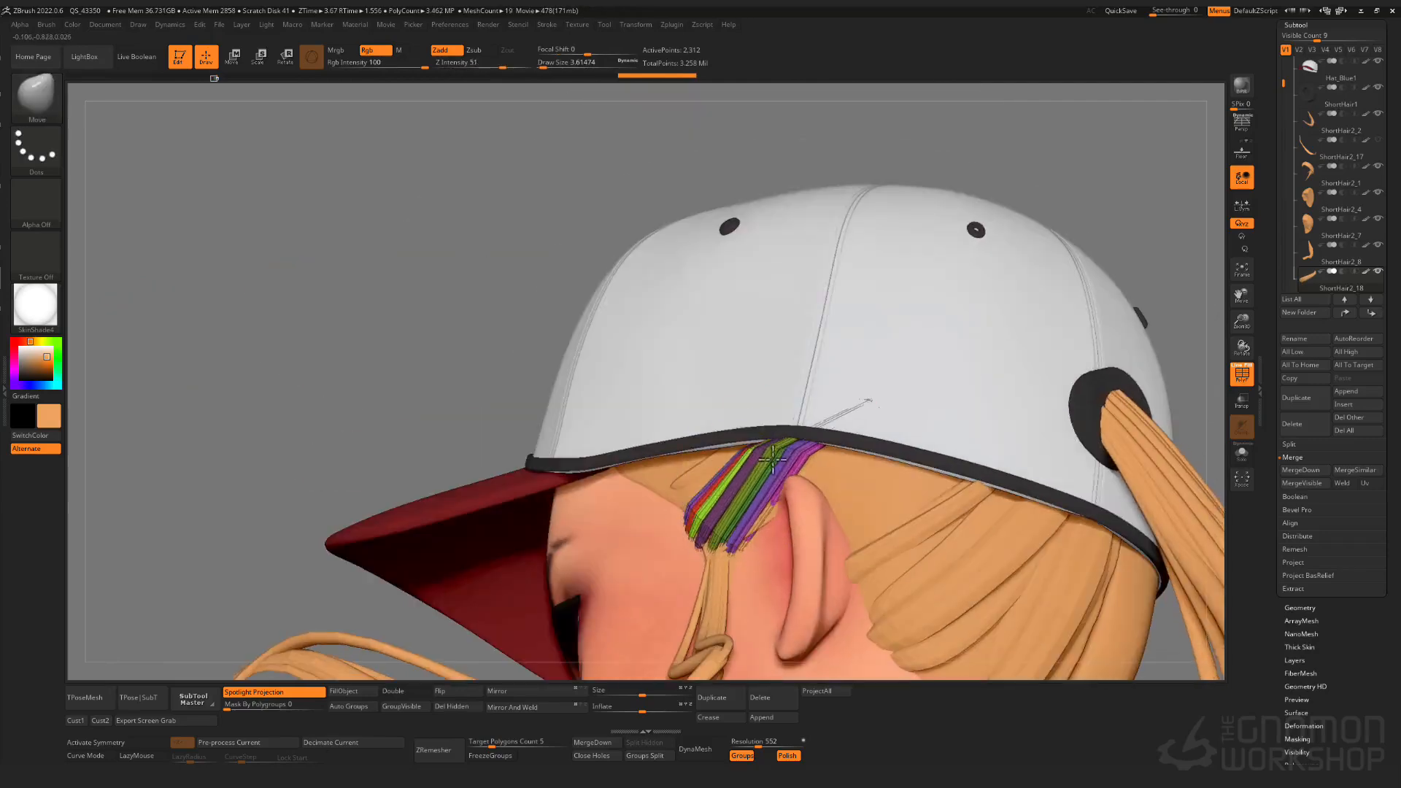
- Mask all but one strand above the ear and shift the free strand upward under the cap's edge
drag(773, 459, 763, 473)
mouse_move(762, 473)
right_down()
mouse_move(773, 528)
mouse_move(735, 435)
mouse_move(791, 584)
mouse_move(747, 496)
right_up()
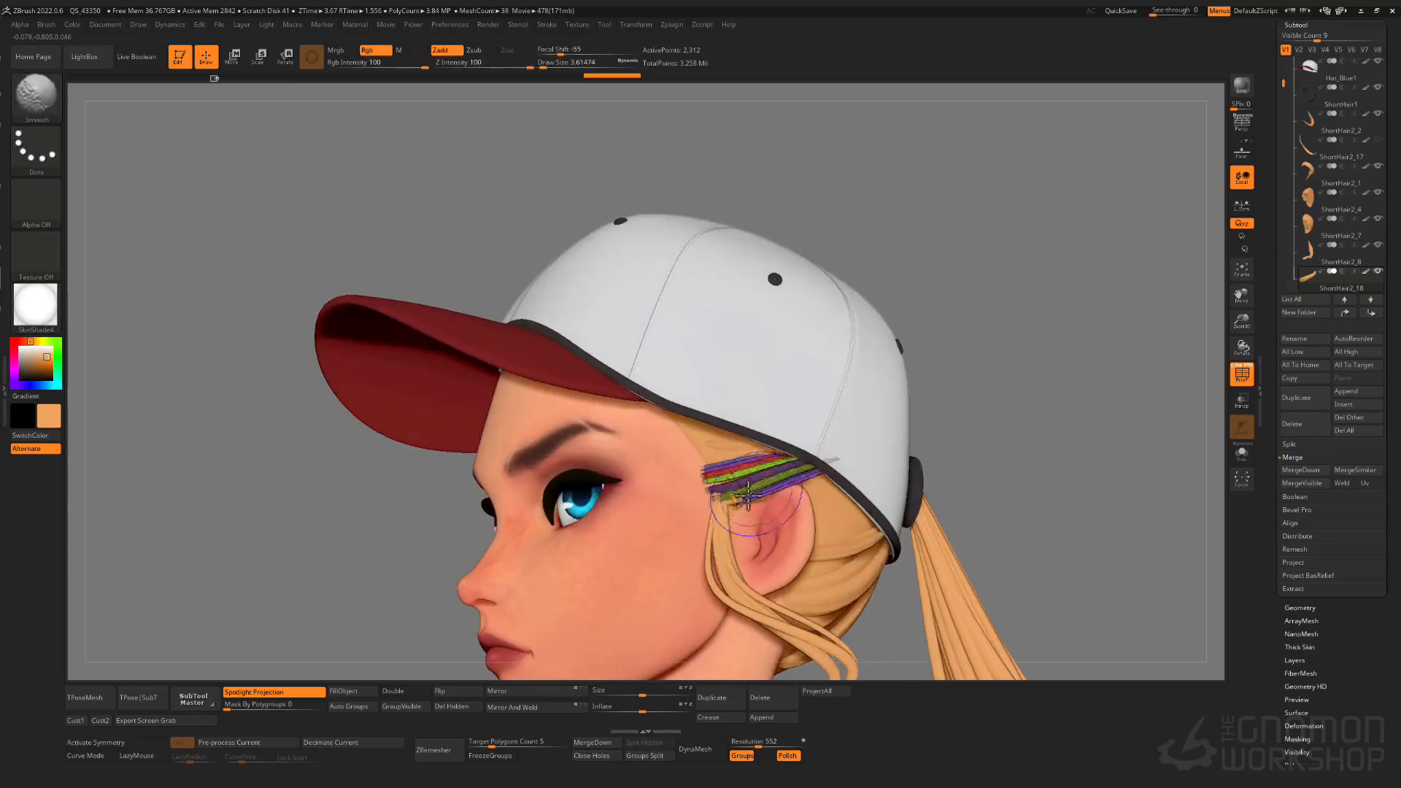
ctrl+shift+click(752, 488)
ctrl+shift+click(752, 487)
ctrl+click(1048, 359)
ctrl+shift+click(1047, 360)
right_drag(851, 442, 810, 444)
drag(825, 459, 845, 351)
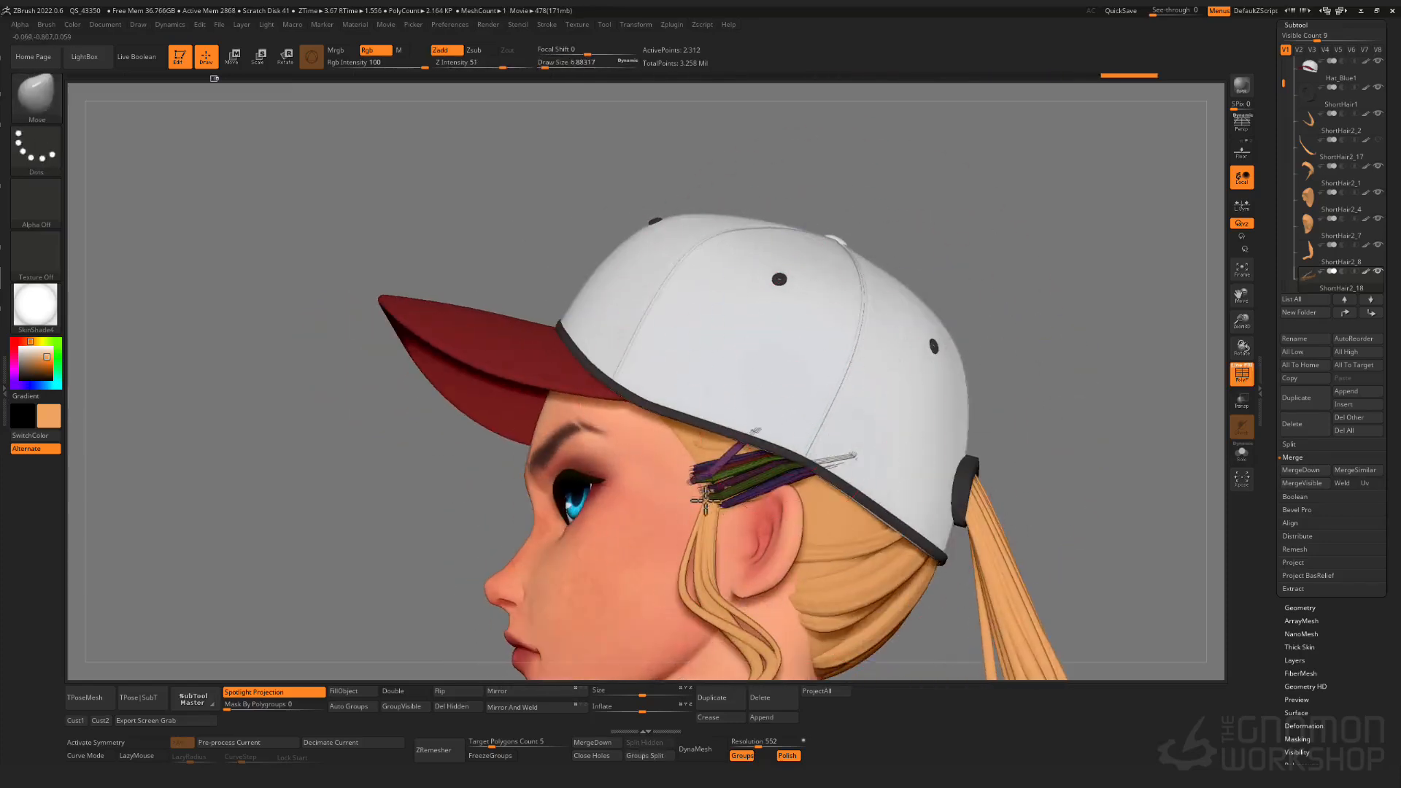
- Fine-tune the separated strand's front end with a smaller Move brush and clear the mask
drag(712, 478, 710, 478)
ctrl+right_drag(709, 474, 715, 458)
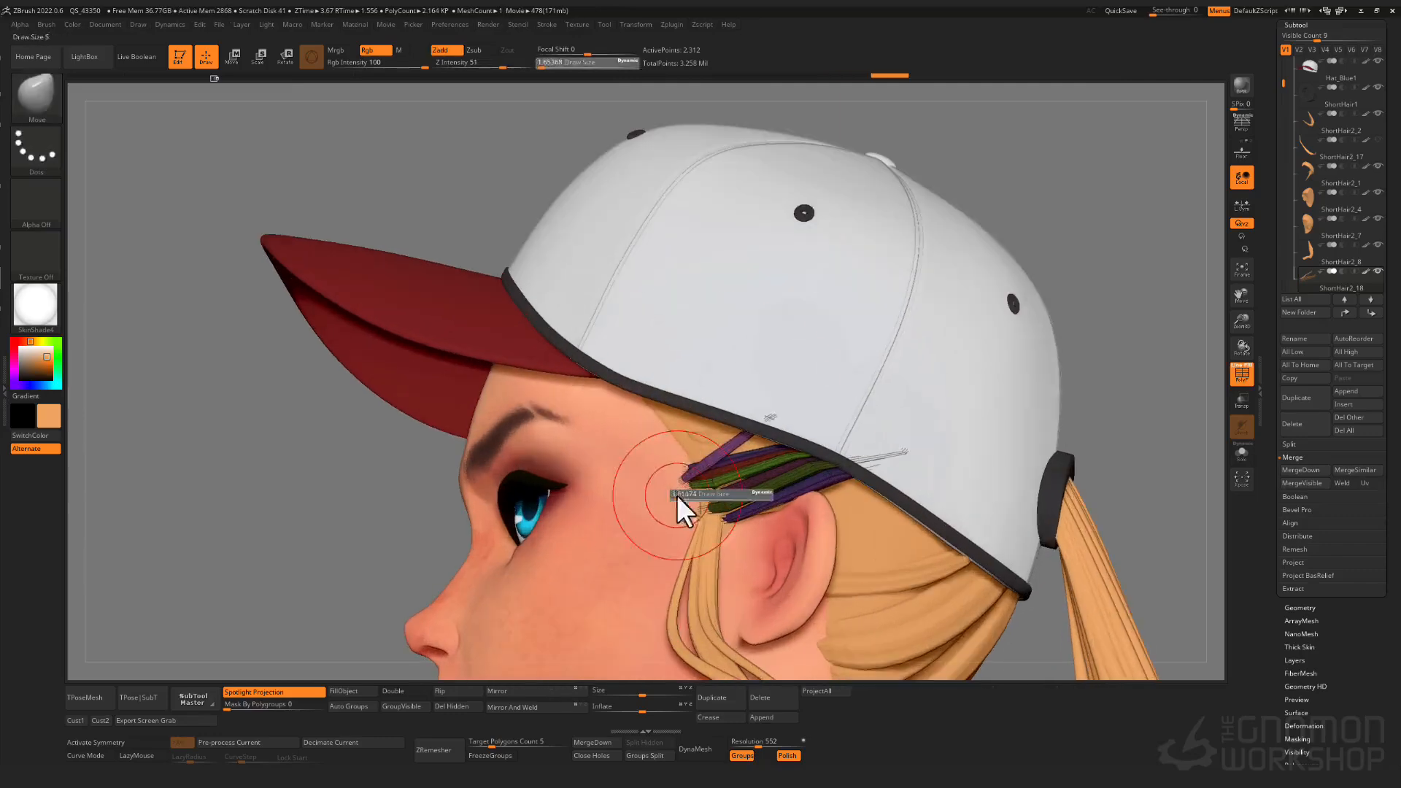
drag(679, 487, 663, 492)
ctrl+drag(157, 488, 162, 500)
- Isolate one strand of the group above the ear and mask the rest so only that strand stays editable
mouse_move(584, 467)
right_down()
mouse_move(513, 472)
mouse_move(532, 365)
right_up()
key(shift+f)
mouse_move(533, 365)
right_down()
mouse_move(635, 357)
mouse_move(584, 372)
right_up()
ctrl+right_drag(584, 372, 635, 474)
alt+right_drag(635, 474, 623, 433)
key(shift+f)
ctrl+shift+click(676, 455)
ctrl+shift+click(676, 455)
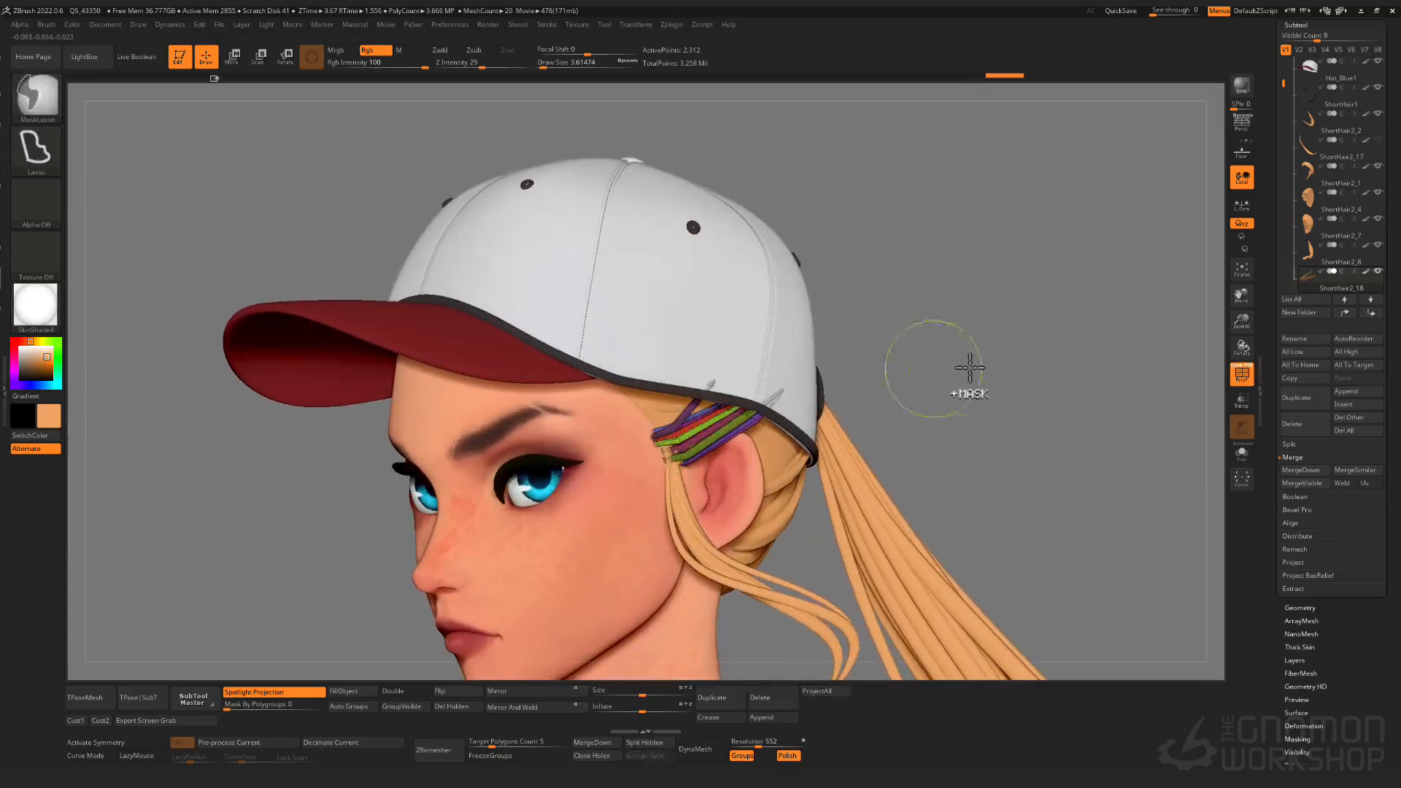
ctrl+right_drag(740, 456, 746, 503)
ctrl+shift+click(656, 436)
ctrl+click(955, 323)
ctrl+shift+click(955, 323)
ctrl+click(955, 323)
- Enlarge the Move brush to about 6.88, reshape the free strand above the ear, and clear the mask
key(s)
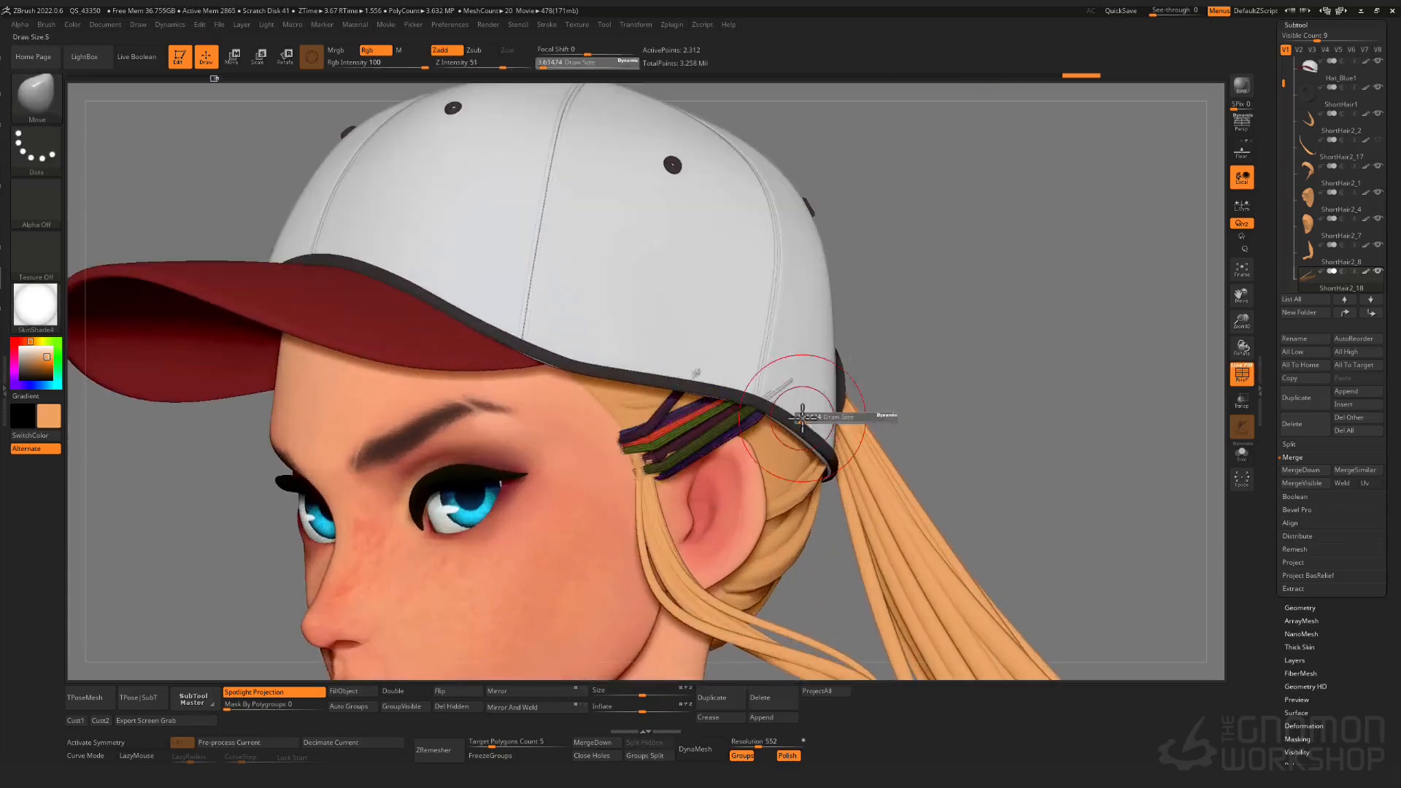
drag(802, 418, 759, 410)
key(shift+f)
mouse_move(886, 358)
right_down()
mouse_move(815, 352)
mouse_move(866, 360)
right_up()
right_drag(862, 460, 770, 478)
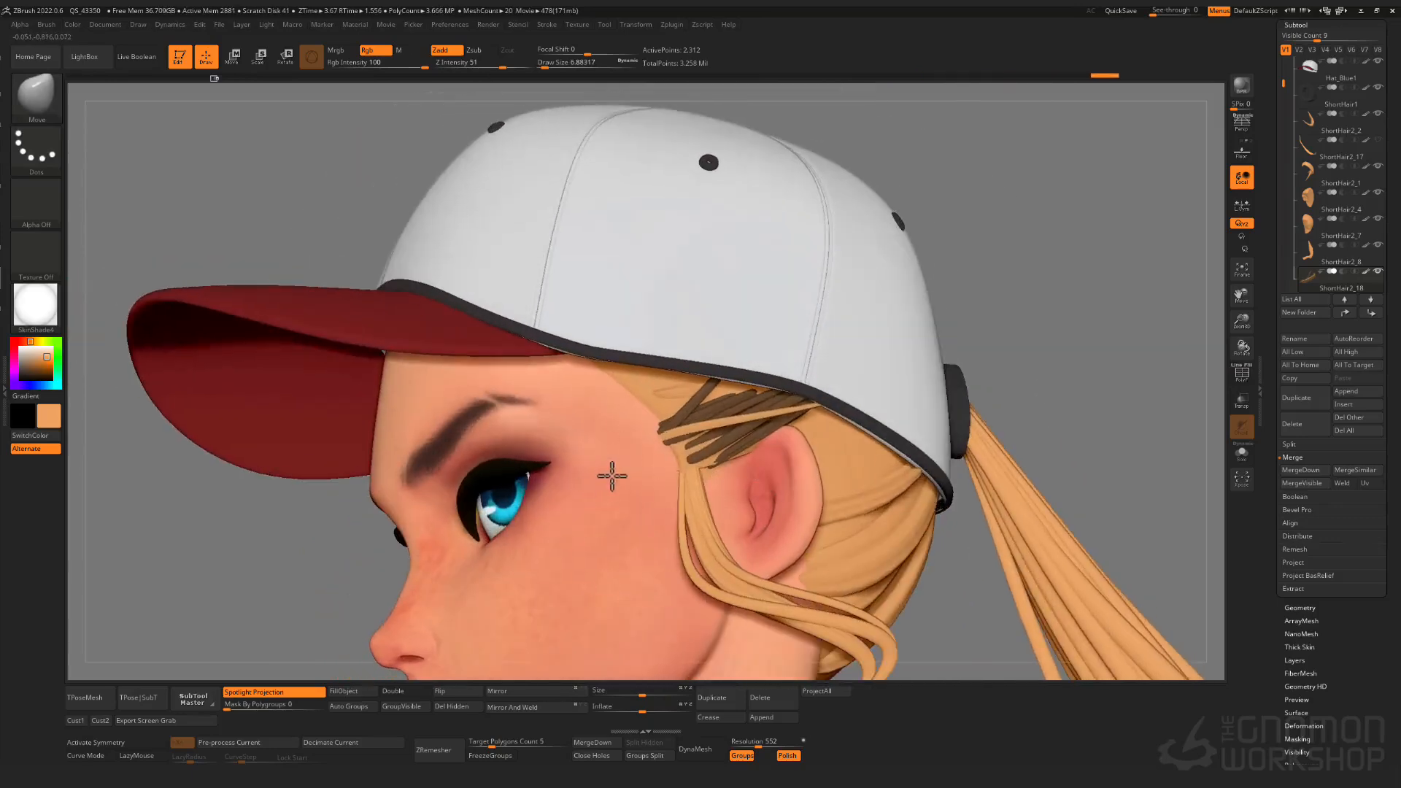
right_drag(904, 336, 985, 255)
right_drag(985, 291, 899, 368)
right_drag(791, 376, 772, 328)
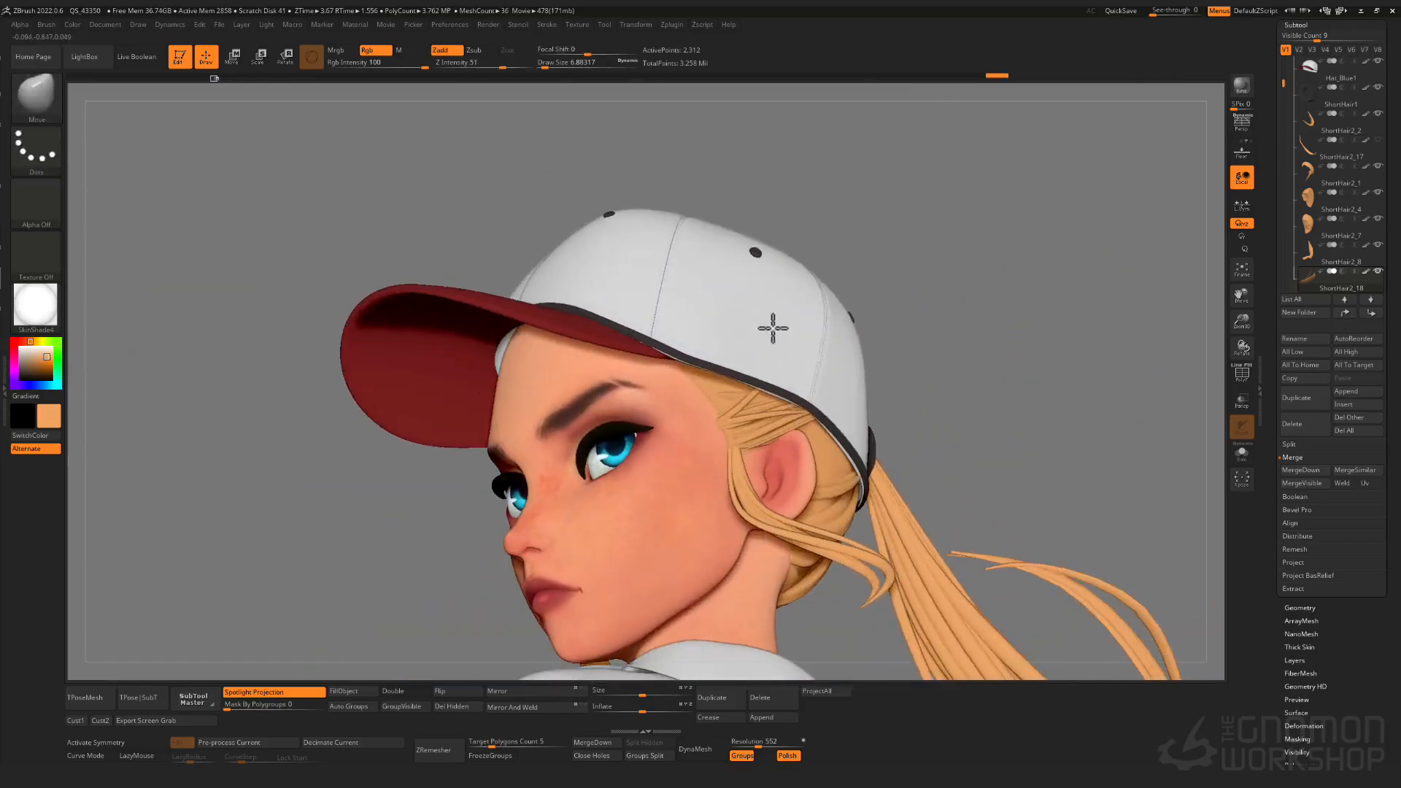
- Duplicate the ShortHair2_18 strands above the ear and shift the copy into place under the cap with the Move gizmo
ctrl+right_drag(836, 397, 895, 262)
ctrl+right_drag(828, 372, 814, 489)
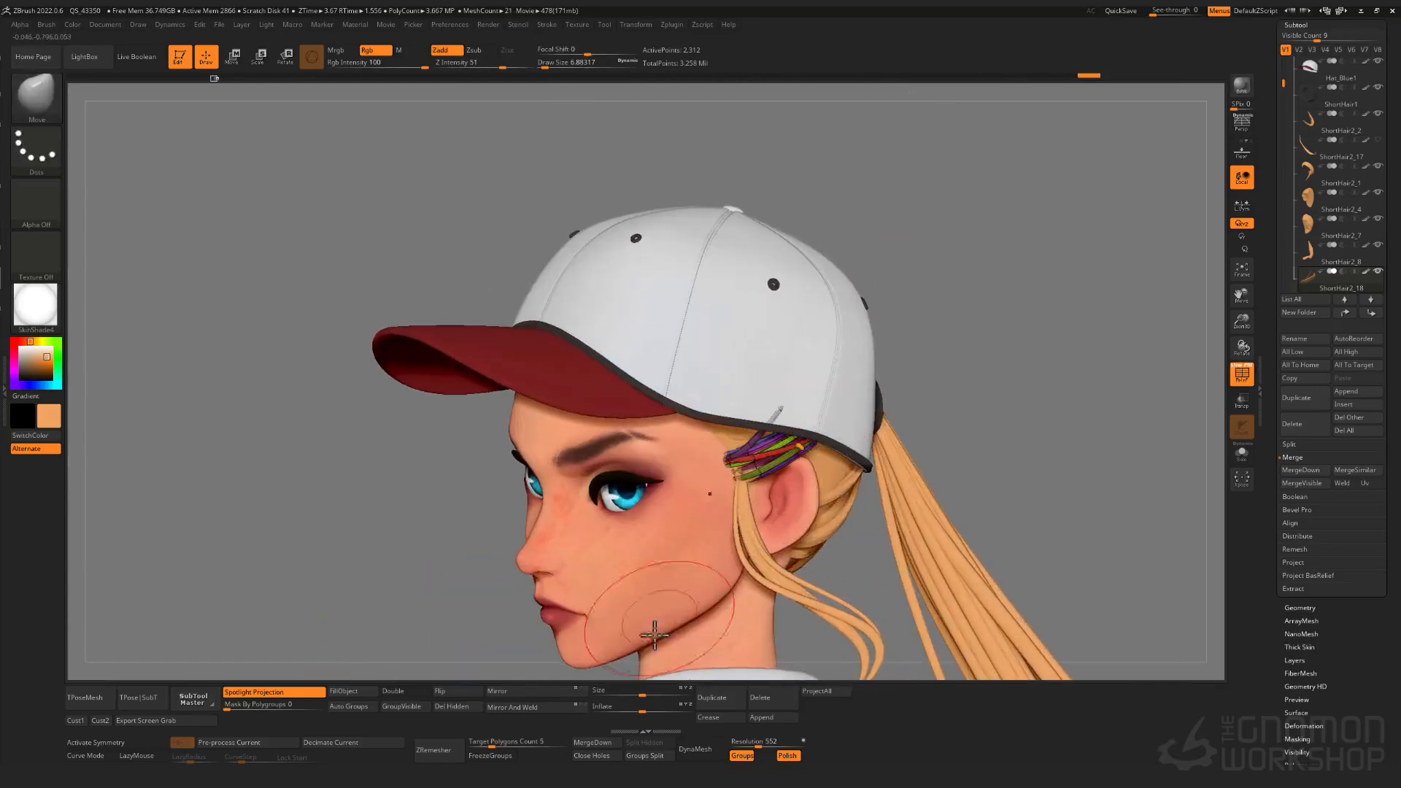
key(w)
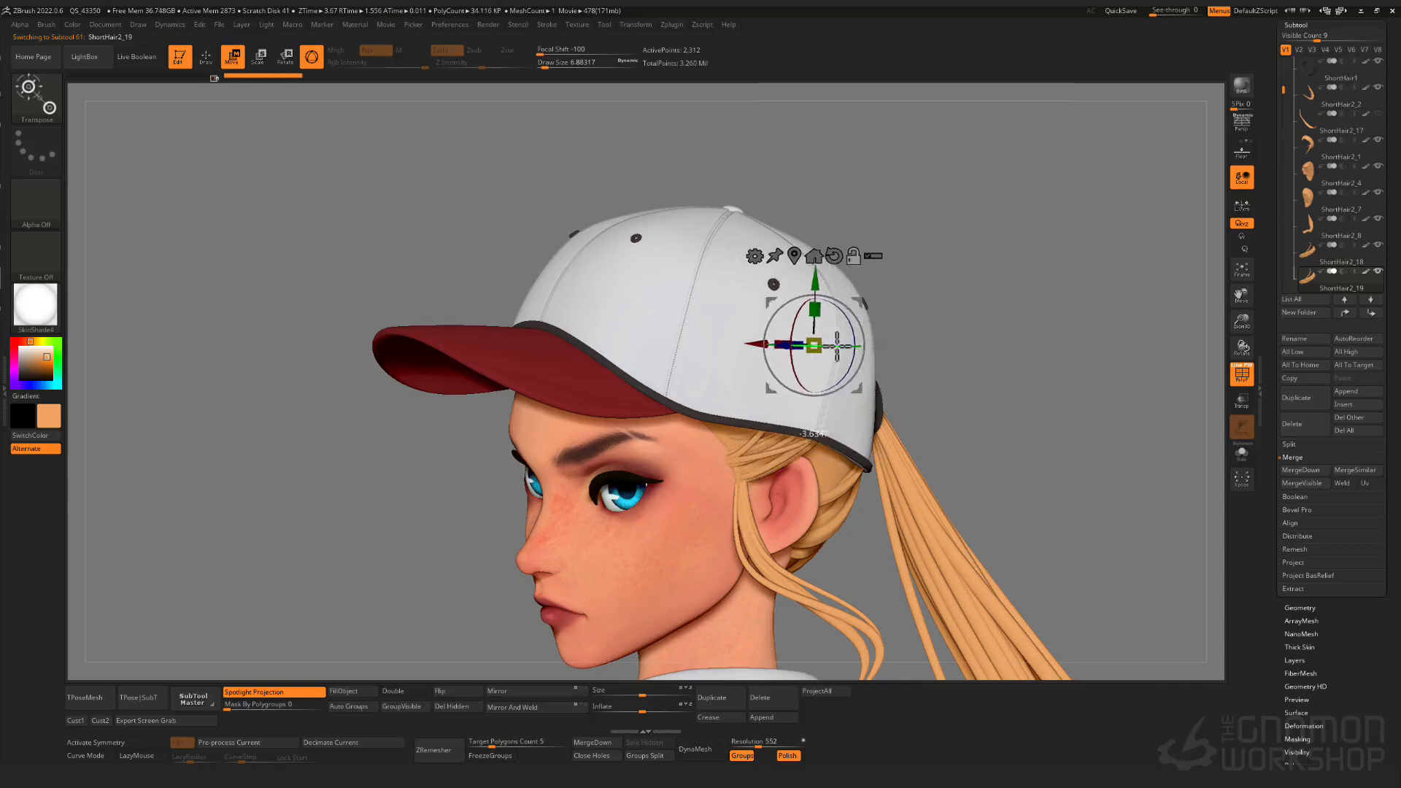
key(q)
mouse_move(844, 397)
right_down()
mouse_move(755, 430)
mouse_move(677, 432)
mouse_move(779, 297)
mouse_move(784, 476)
mouse_move(763, 443)
right_up()
key(shift+f)
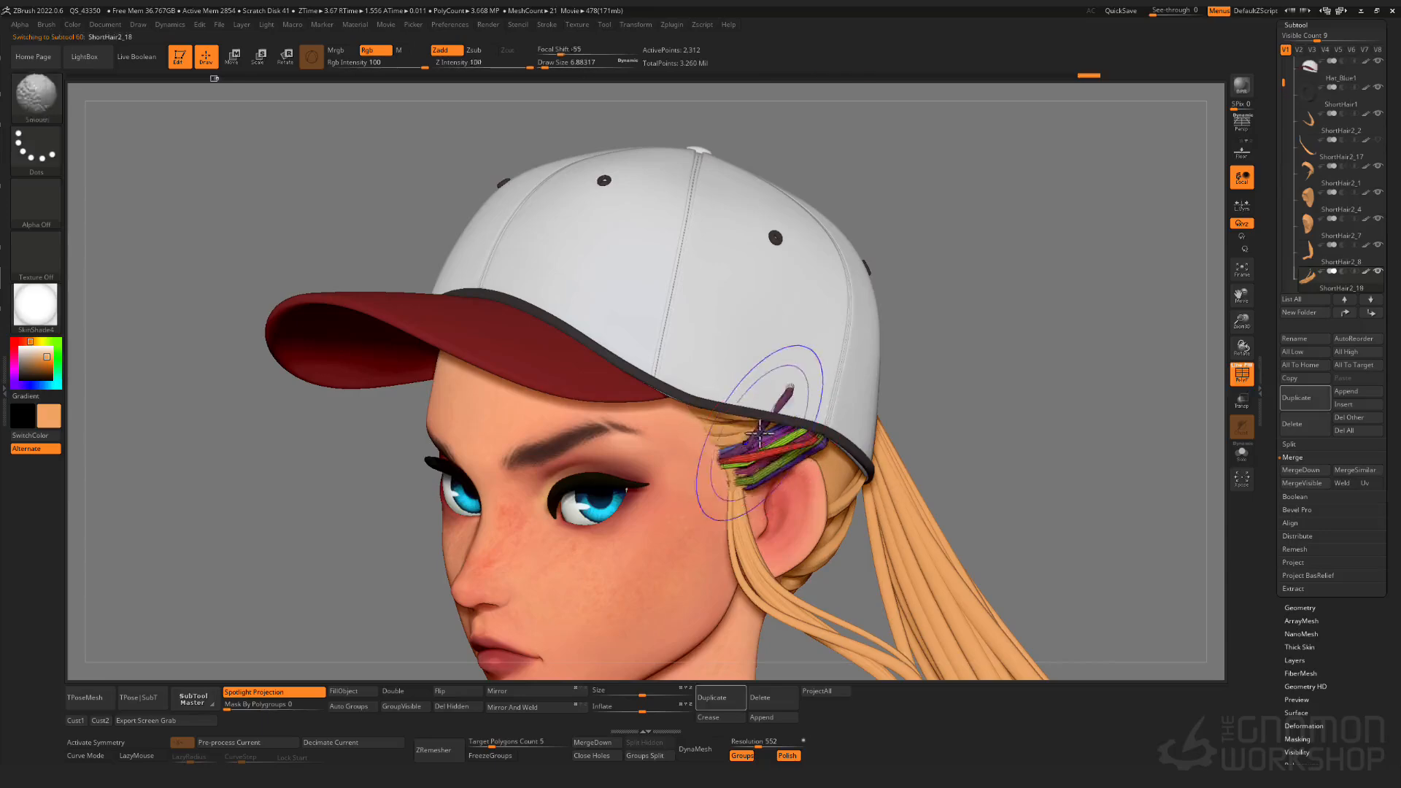
- Reshape the original and duplicated strand layers above the ear with the Move brush and clear the mask
right_drag(803, 377, 847, 403)
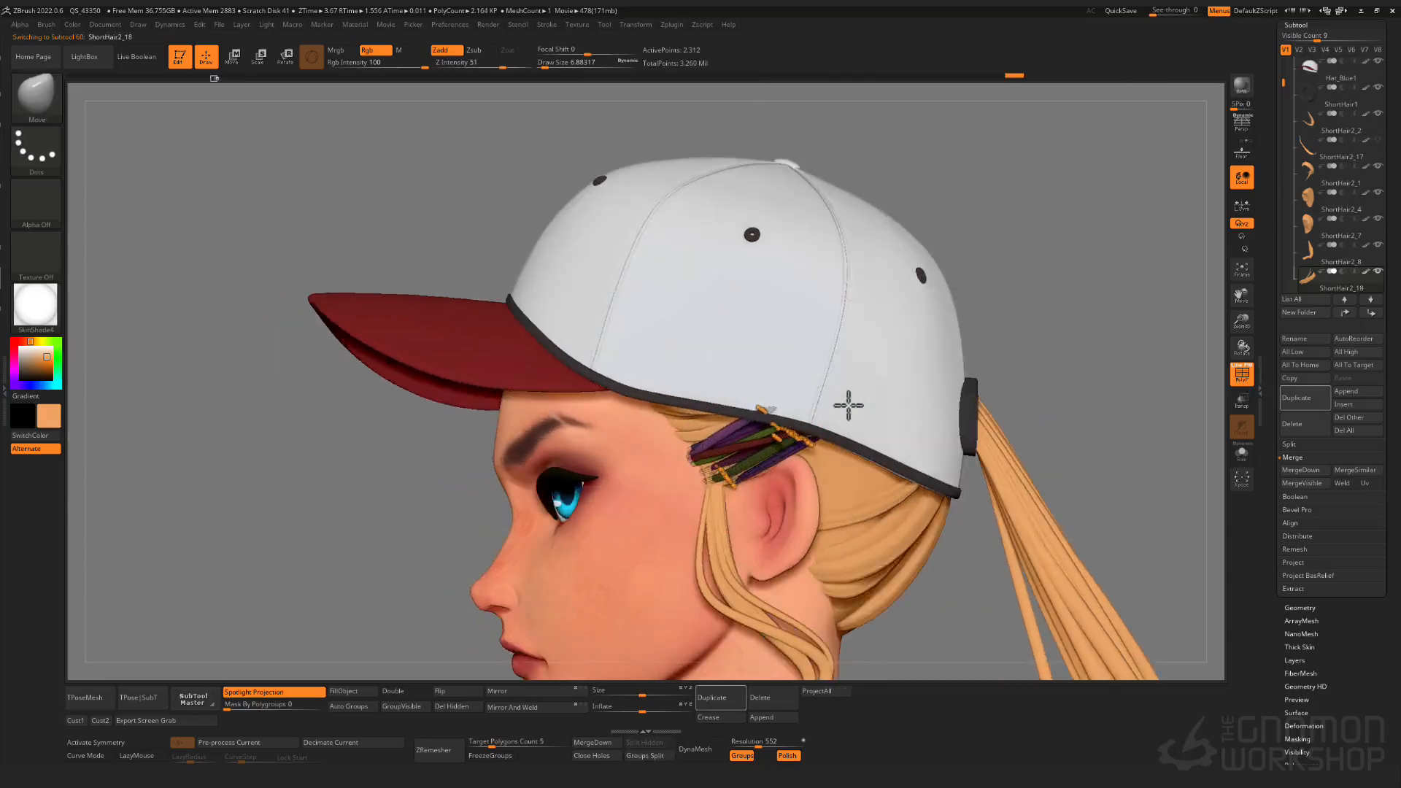
key(shift+f)
ctrl+right_drag(397, 563, 467, 350)
right_drag(467, 350, 755, 369)
ctrl+right_drag(755, 369, 840, 386)
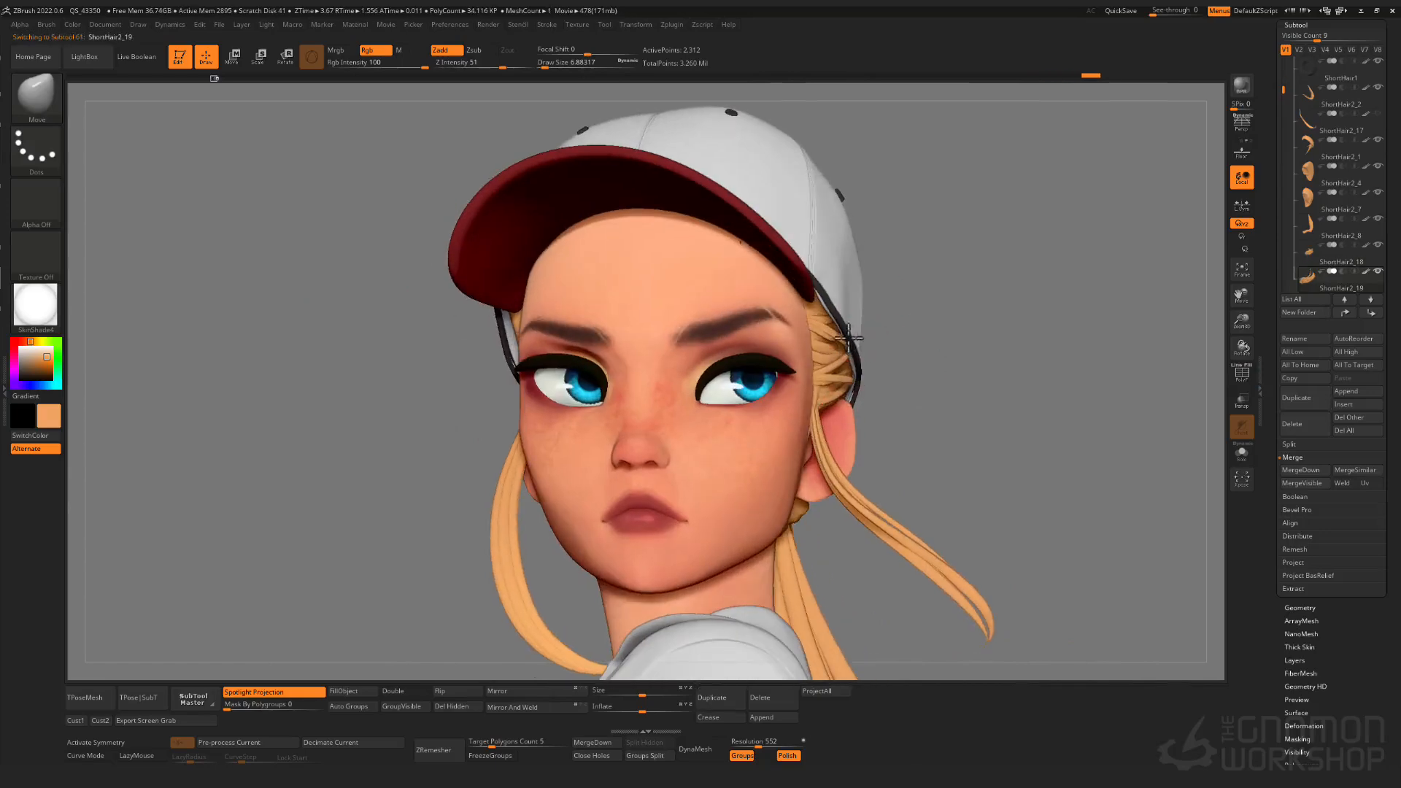
right_drag(849, 339, 870, 336)
ctrl+right_drag(870, 335, 948, 219)
right_drag(948, 219, 1009, 425)
ctrl+right_drag(887, 291, 891, 348)
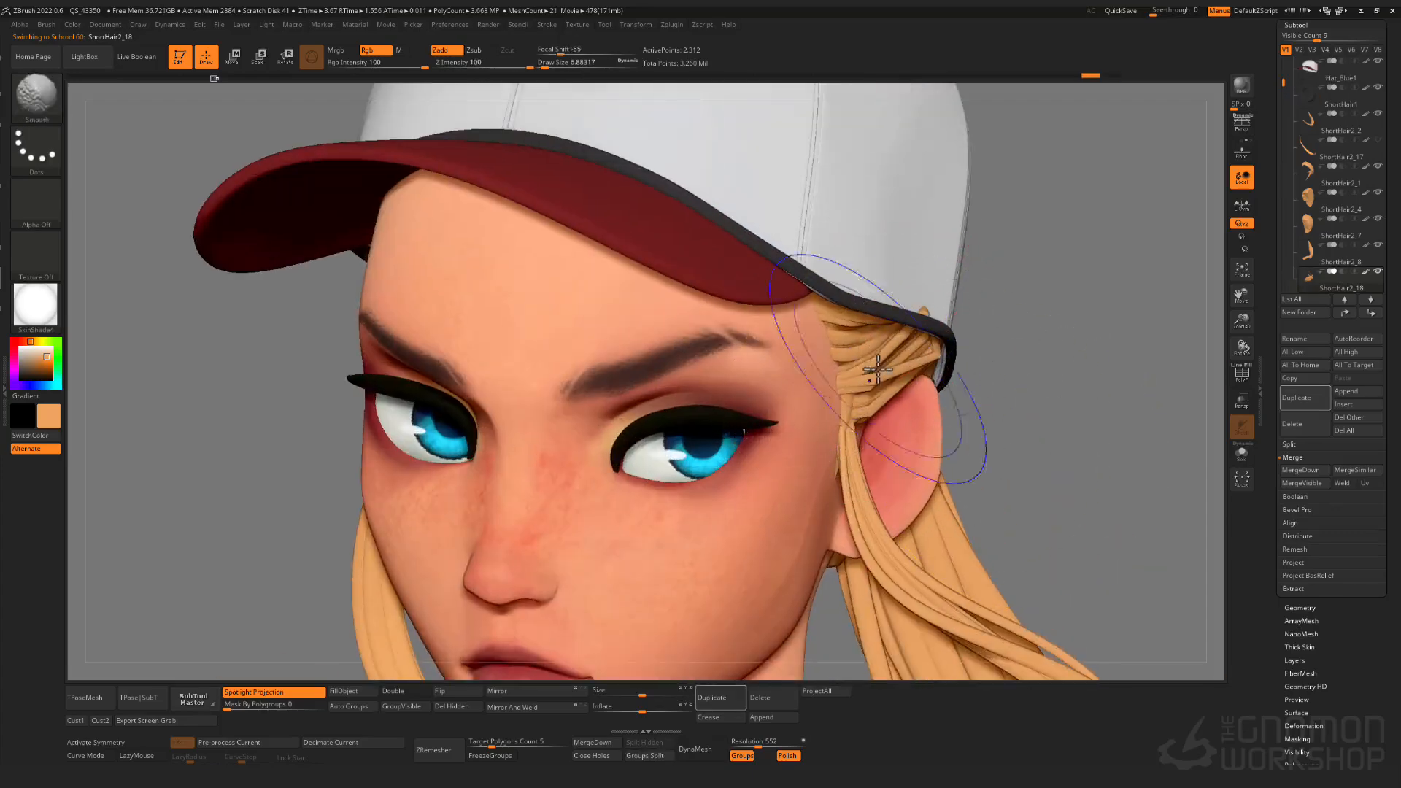
ctrl+drag(1035, 479, 1045, 488)
- Isolate a single ShortHair2_18 strand above the ear, mask the others, and adjust the free strand
right_drag(1045, 487, 960, 439)
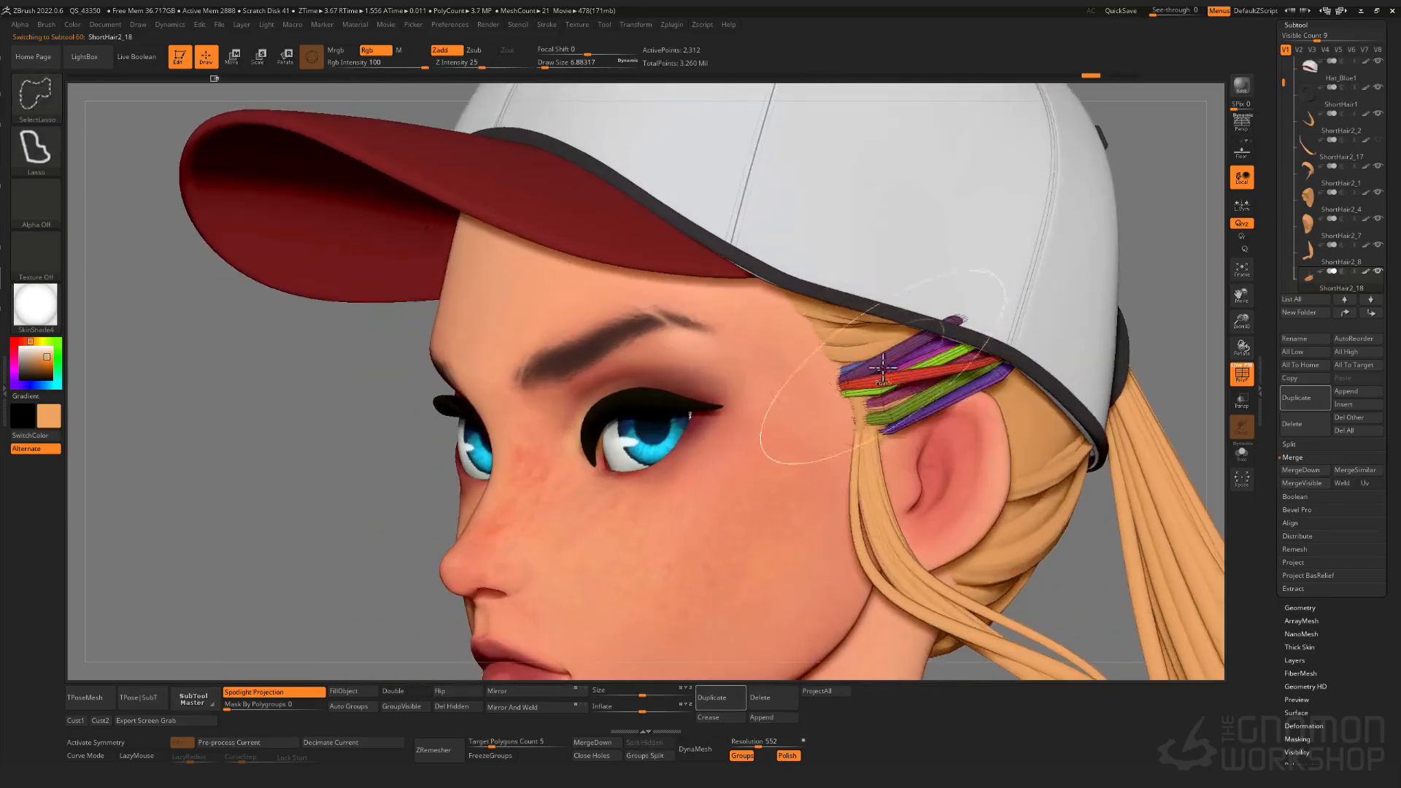
ctrl+click(323, 456)
ctrl+shift+click(323, 455)
ctrl+click(328, 452)
key(shift+f)
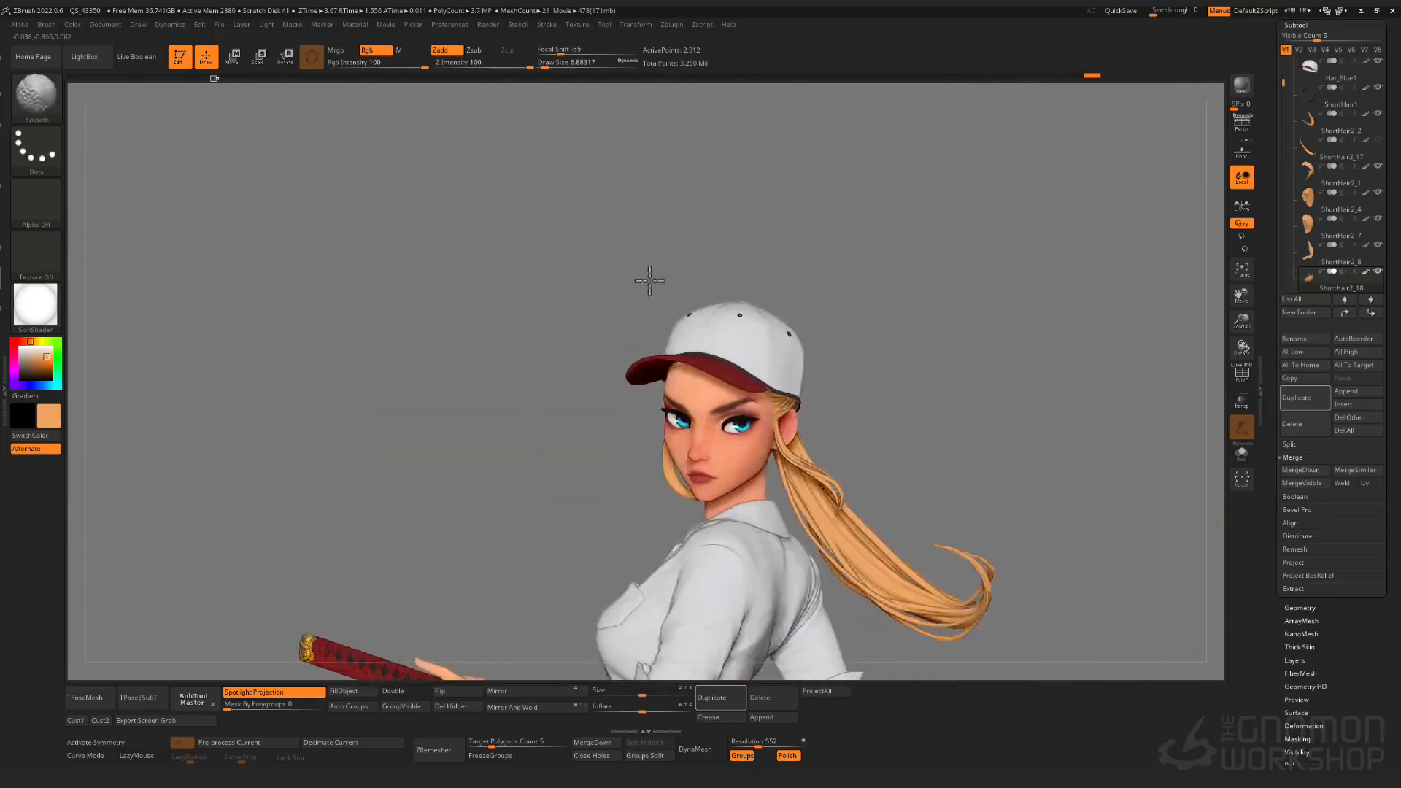
- Select the side lock ShortHair2_16, leave only one of its strands unmasked, and reshape that strand with the Move brush
right_drag(654, 274, 678, 281)
ctrl+right_drag(769, 494, 810, 482)
mouse_move(809, 481)
ctrl+right_down()
mouse_move(819, 411)
mouse_move(767, 397)
mouse_move(795, 403)
mouse_move(752, 425)
mouse_move(697, 549)
mouse_move(712, 438)
ctrl+right_up()
alt+click(724, 394)
key(shift+f)
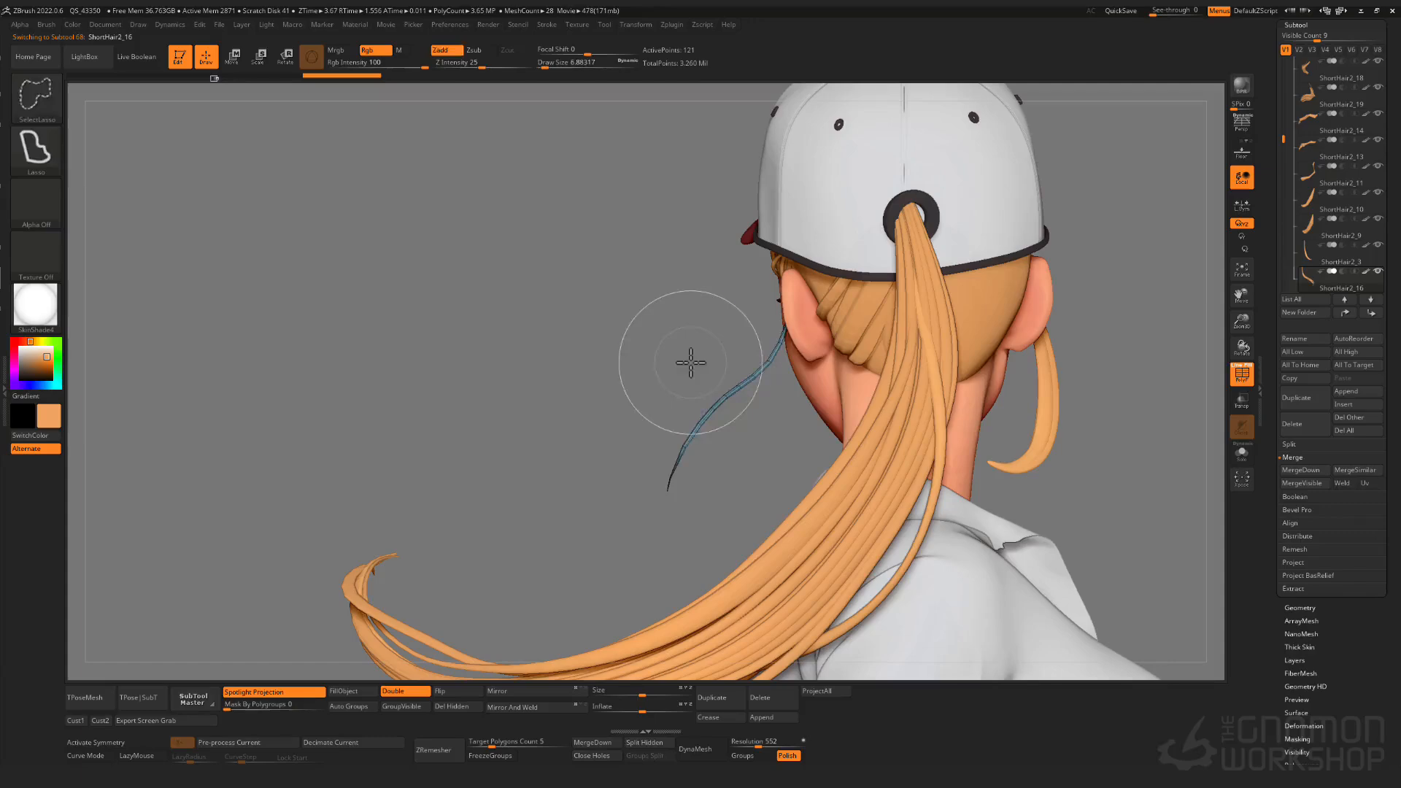
key(shift+f)
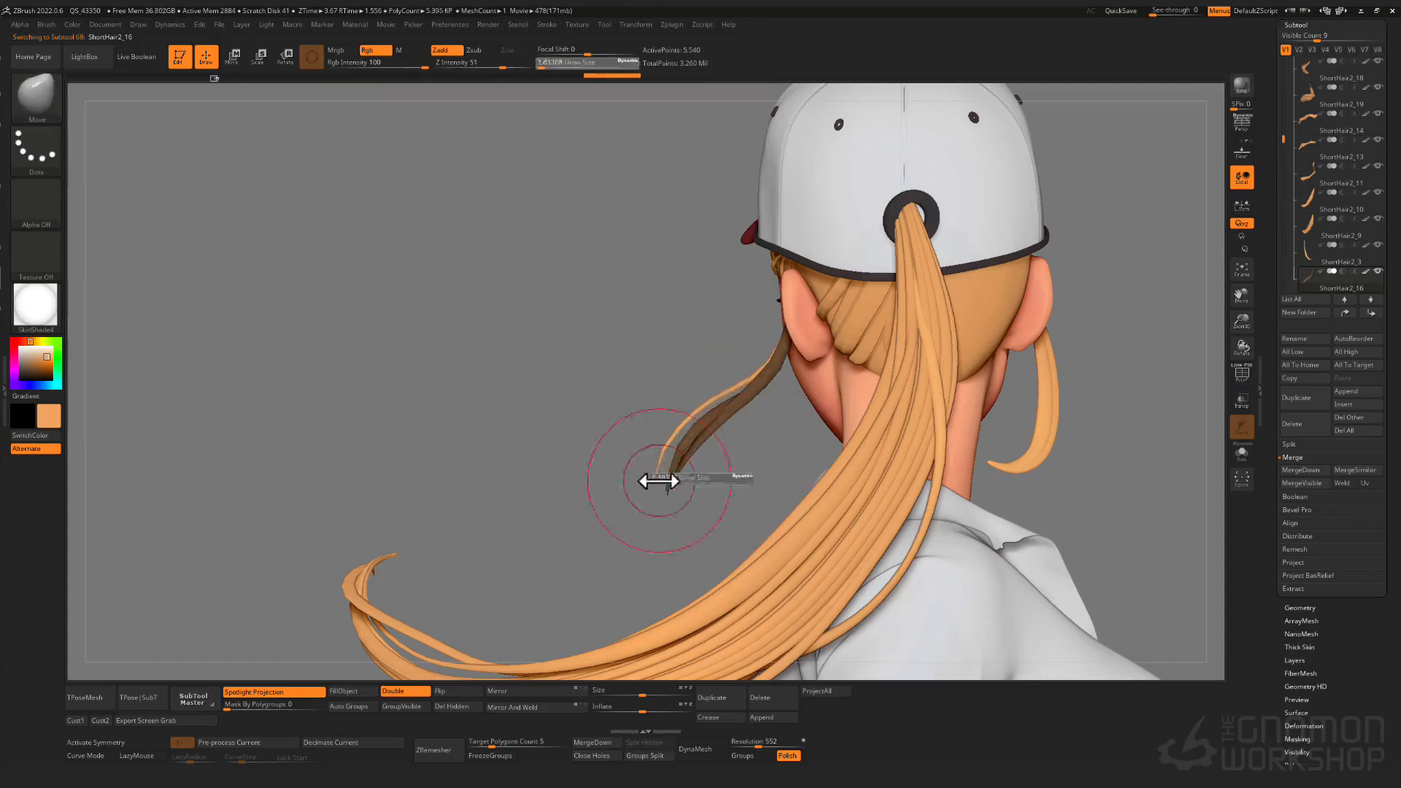
right_drag(680, 494, 735, 438)
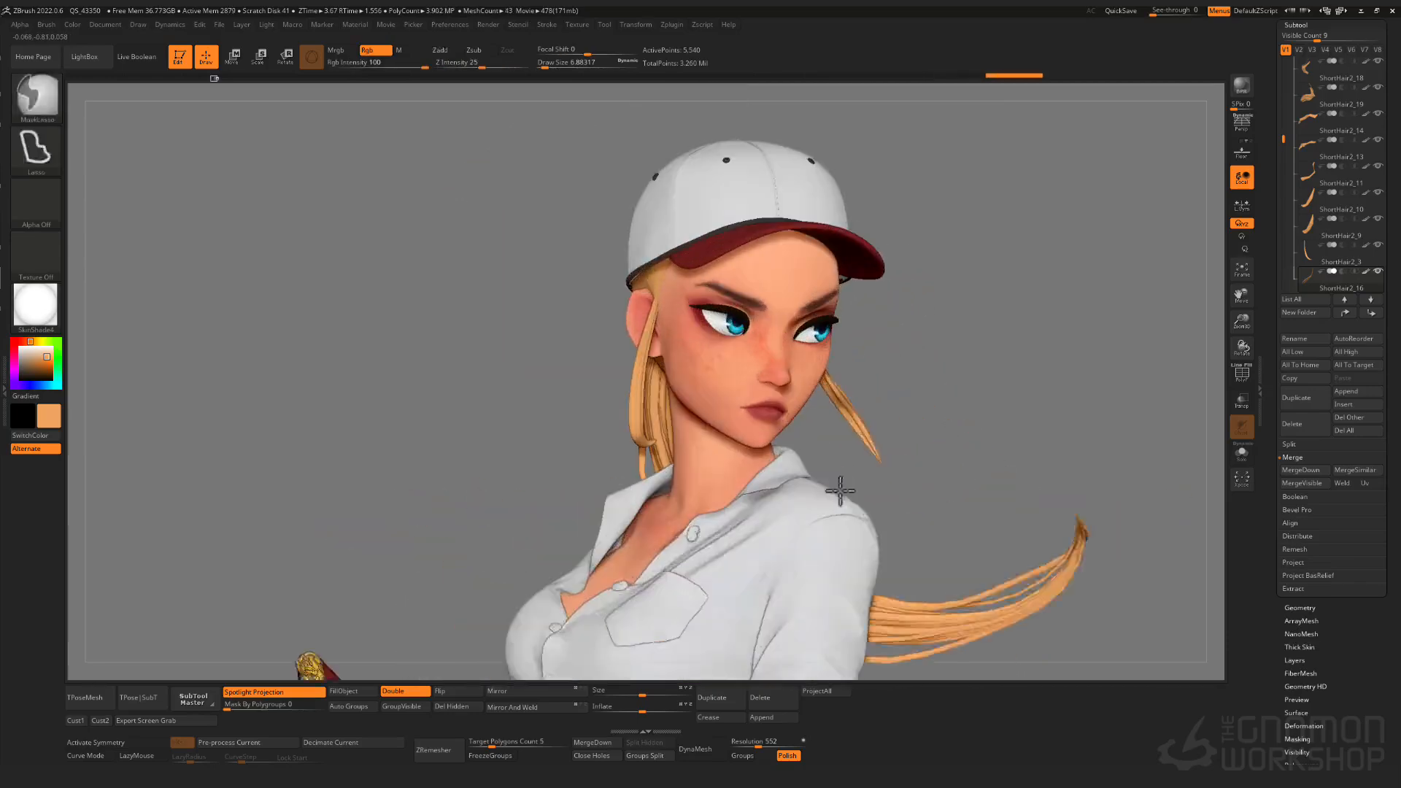
key(s)
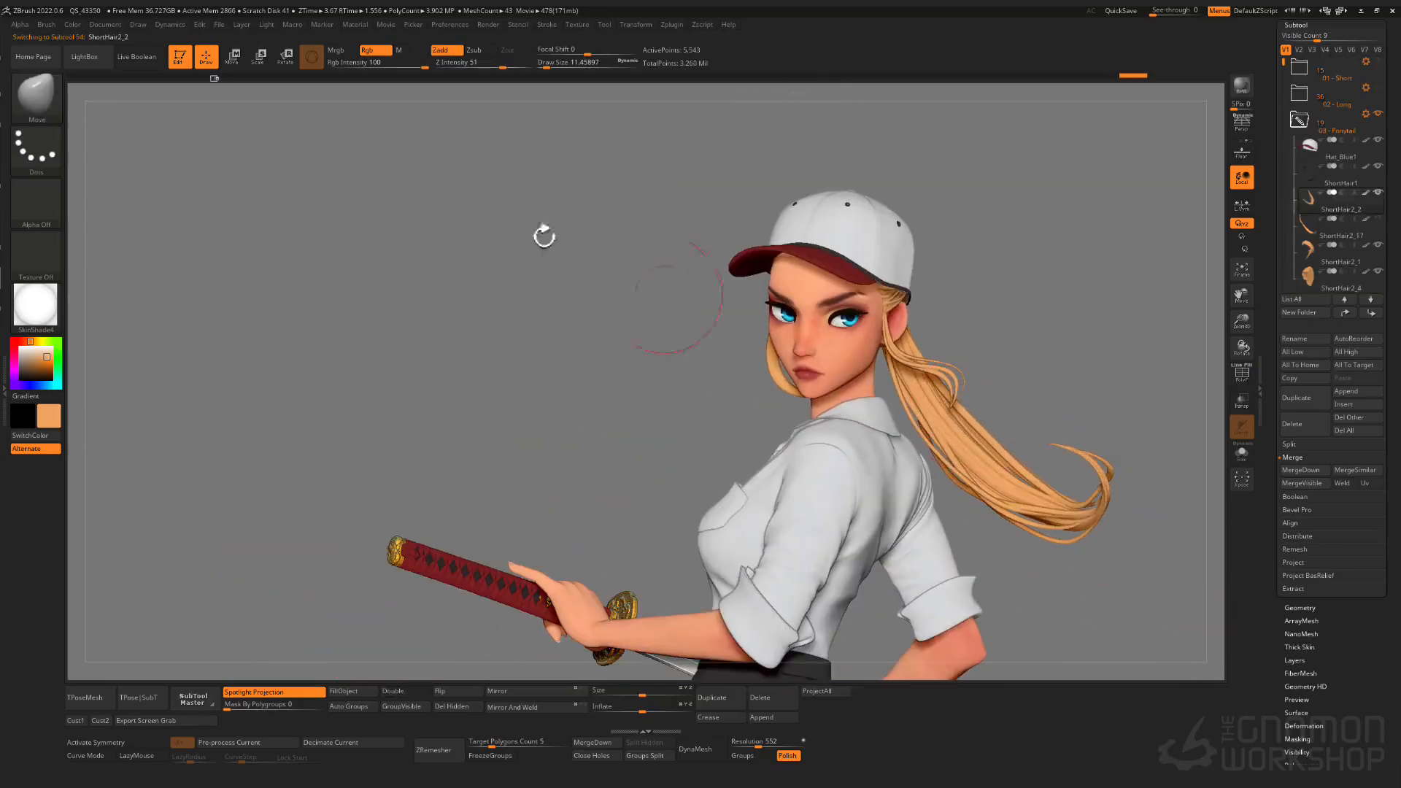
click(356, 24)
click(355, 24)
drag(475, 197, 474, 107)
drag(409, 529, 394, 316)
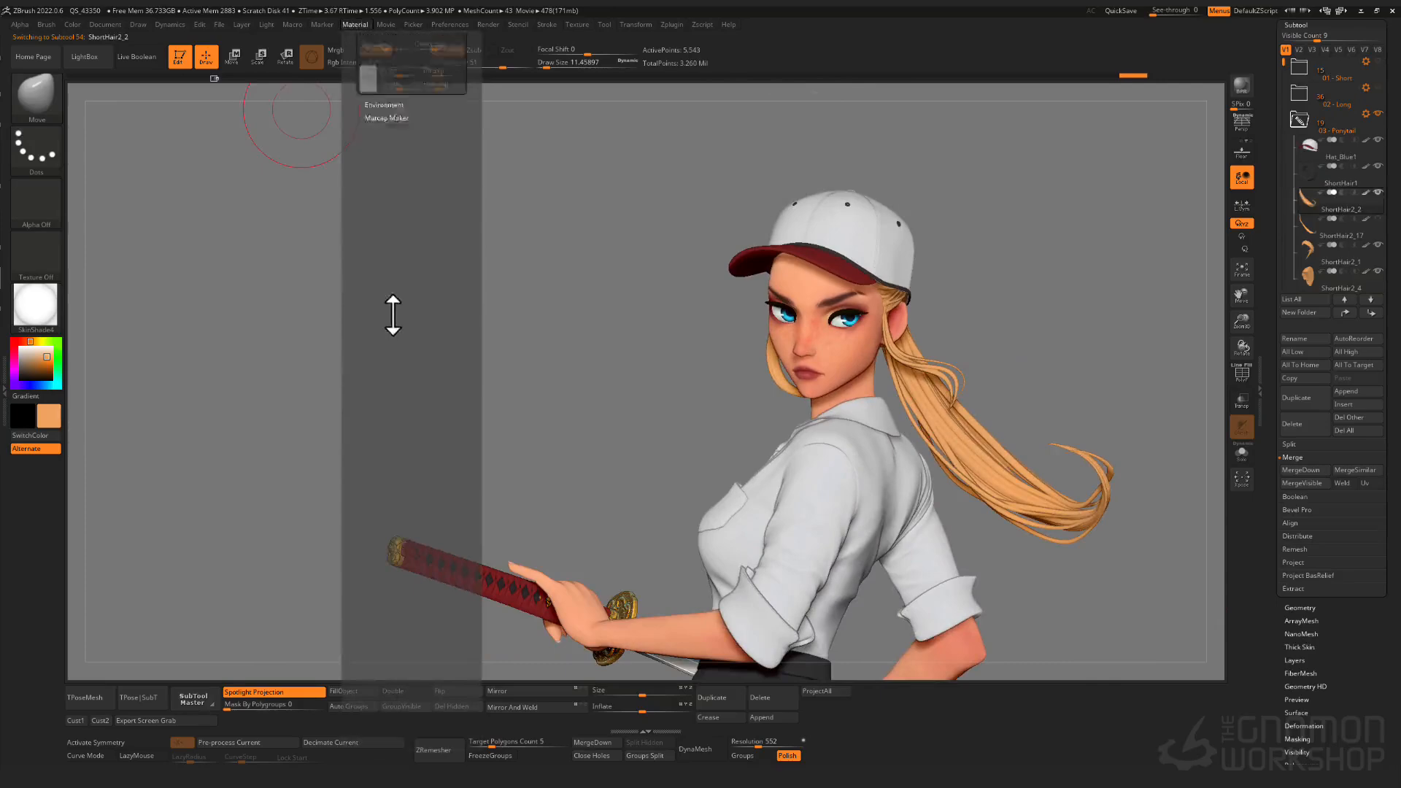
click(373, 94)
click(355, 26)
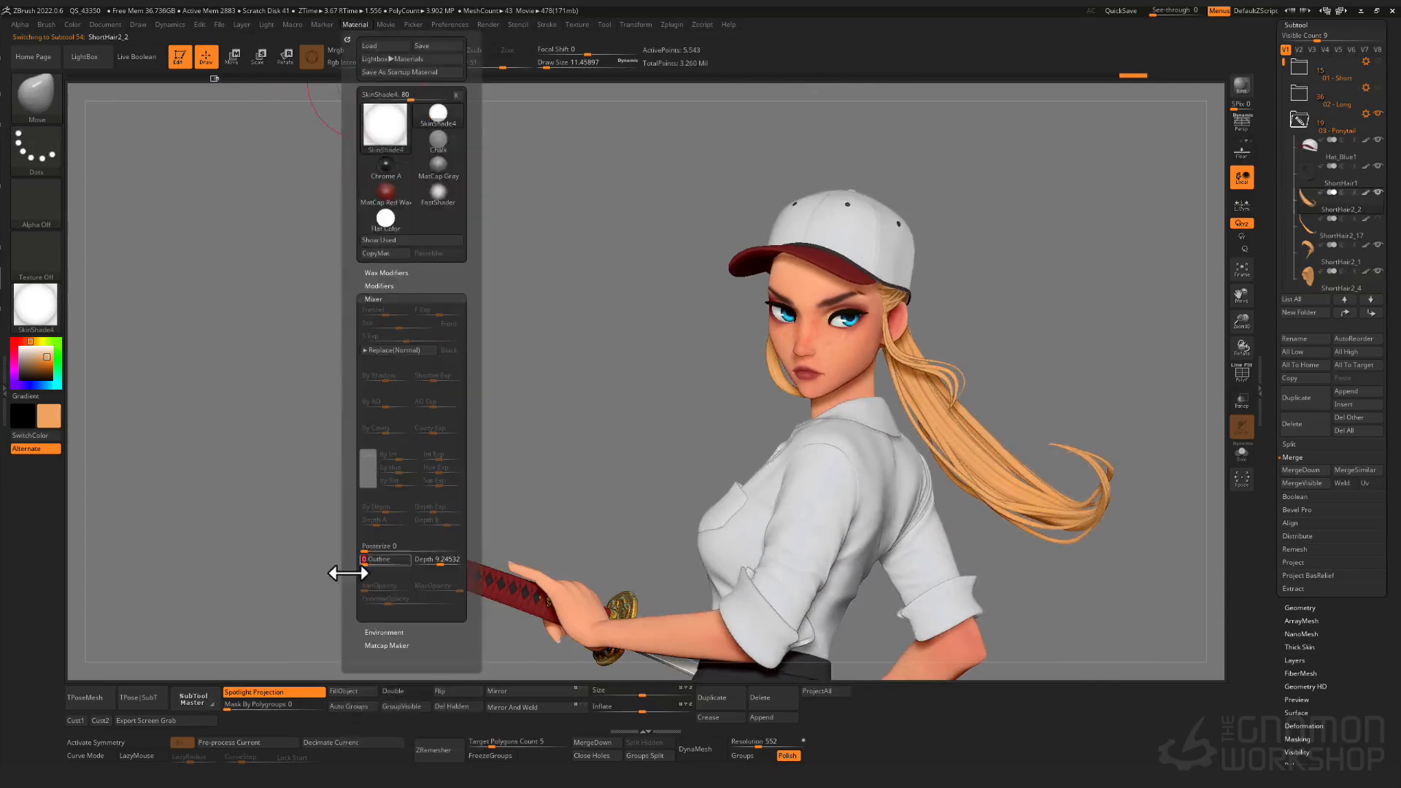
- Mask all but individual strands of the ShortHair2_2 ponytail and reshape each freed strand with the Move brush
mouse_move(822, 547)
right_down()
mouse_move(856, 522)
mouse_move(615, 489)
mouse_move(777, 503)
right_up()
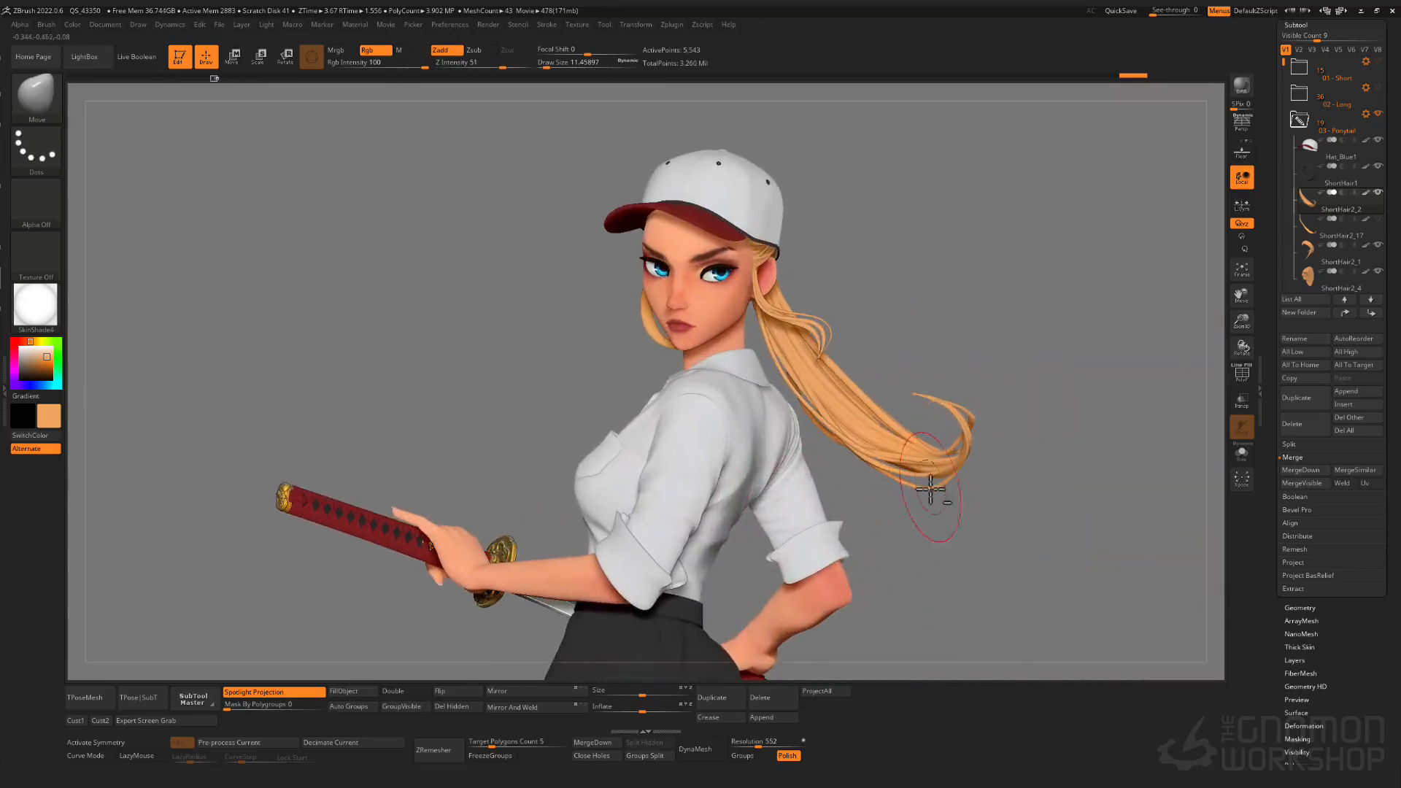
ctrl+right_drag(932, 491, 931, 495)
key(shift+f)
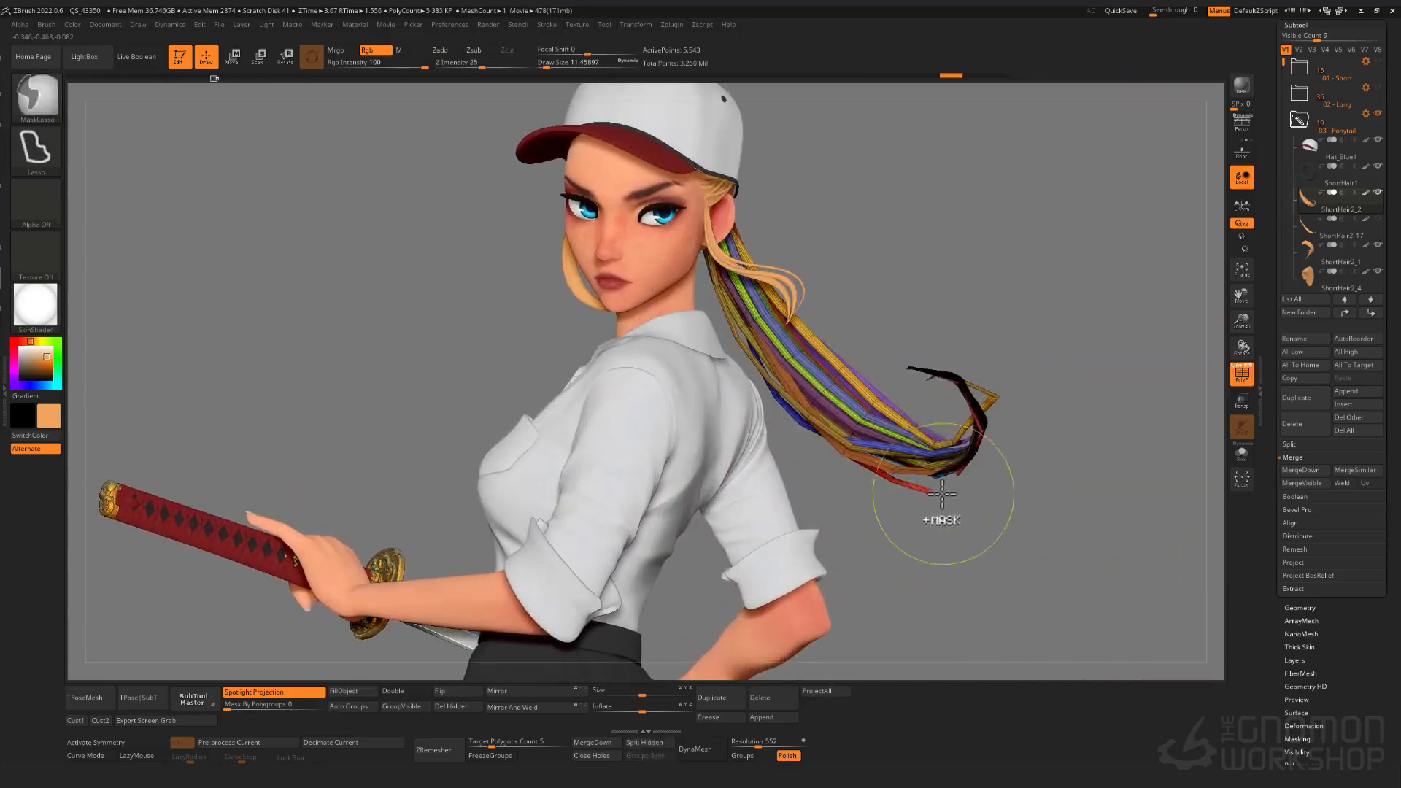
ctrl+shift+click(941, 494)
ctrl+shift+click(944, 509)
key(shift+f)
mouse_move(949, 473)
right_down()
mouse_move(910, 475)
mouse_move(923, 483)
right_up()
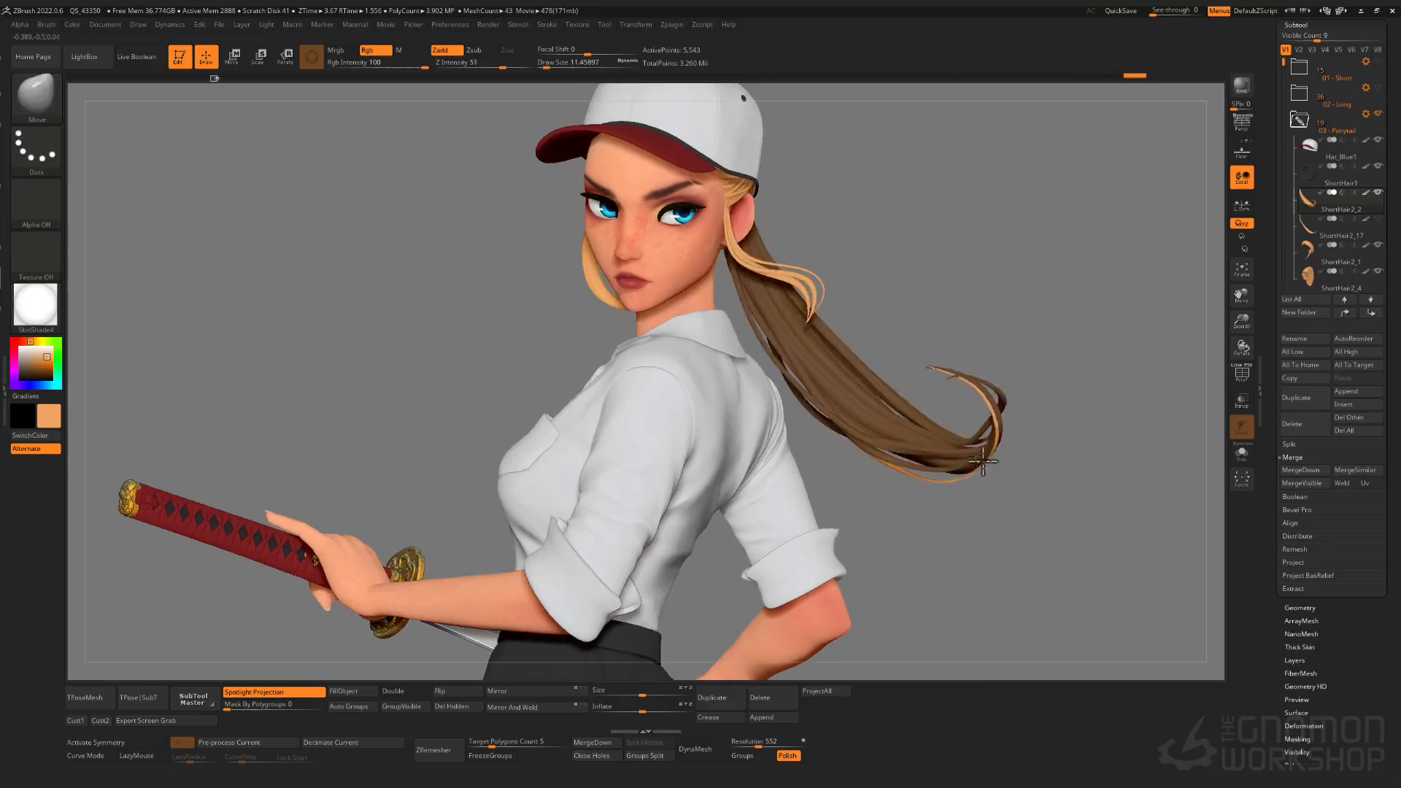
ctrl+right_drag(995, 547, 948, 408)
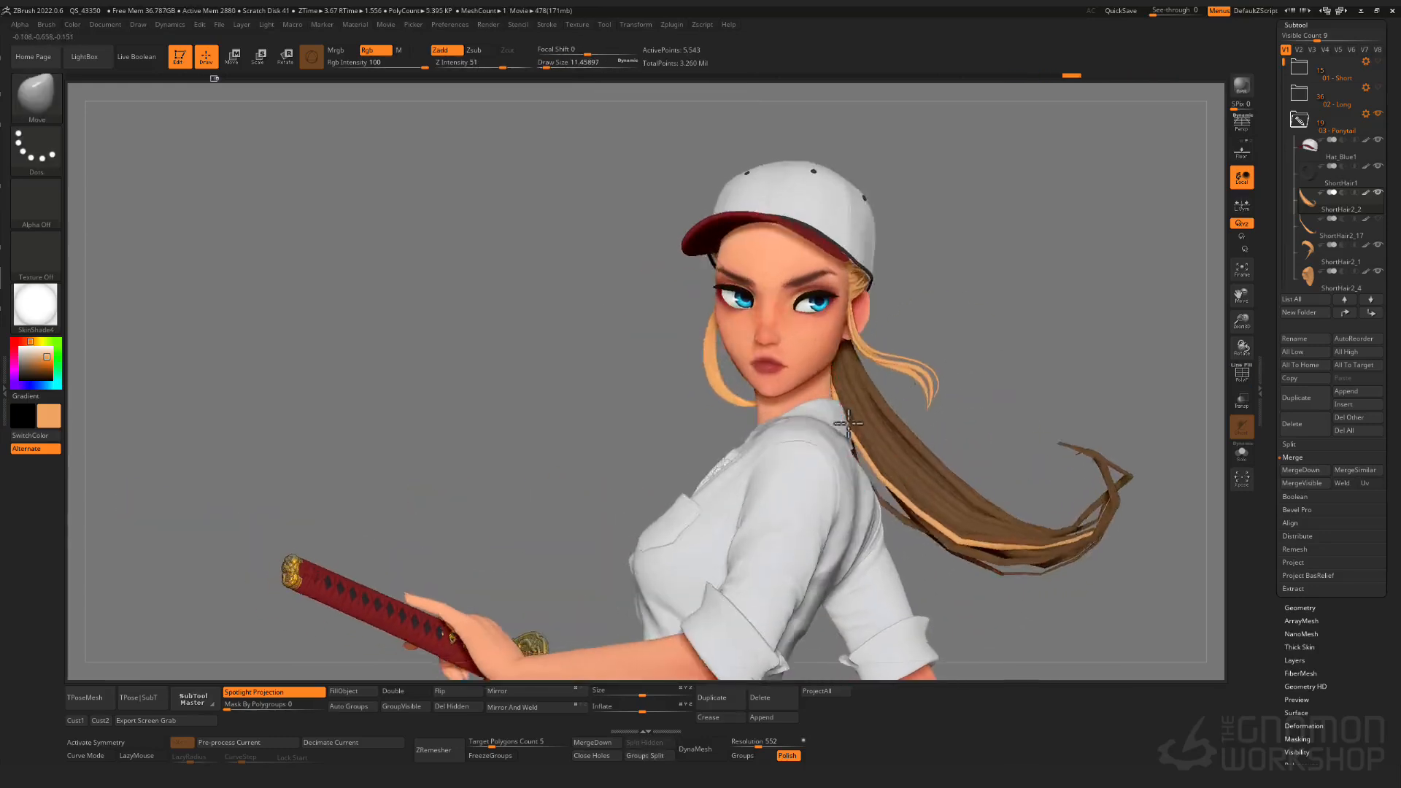
mouse_move(947, 402)
ctrl+right_down()
mouse_move(1085, 498)
mouse_move(925, 421)
ctrl+right_up()
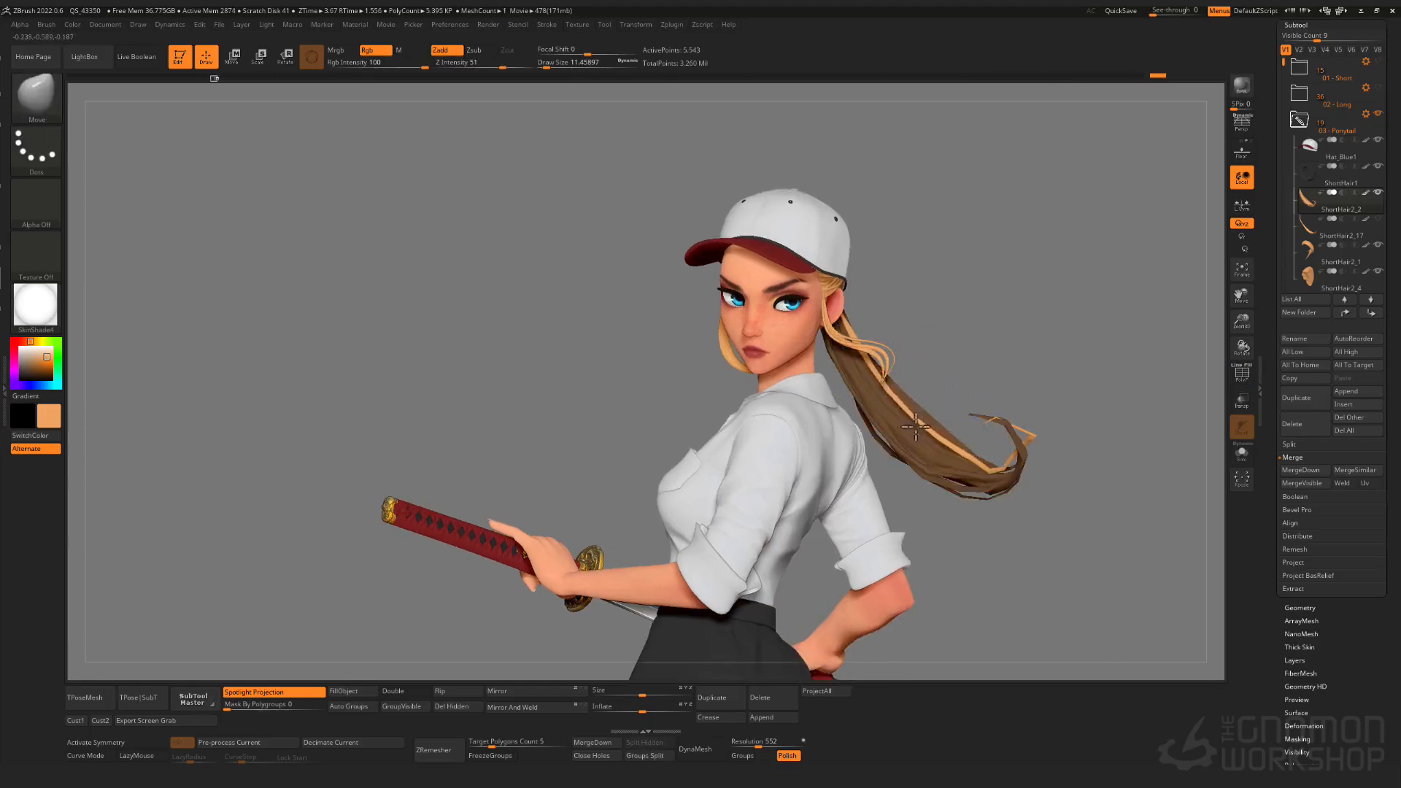
- Turn off dynamic subdivision, isolate one ponytail strand from behind, and mask all the other ponytail strands
right_drag(956, 396, 1002, 475)
key(shift+f)
key(shift+d)
ctrl+shift+click(1003, 474)
ctrl+click(949, 563)
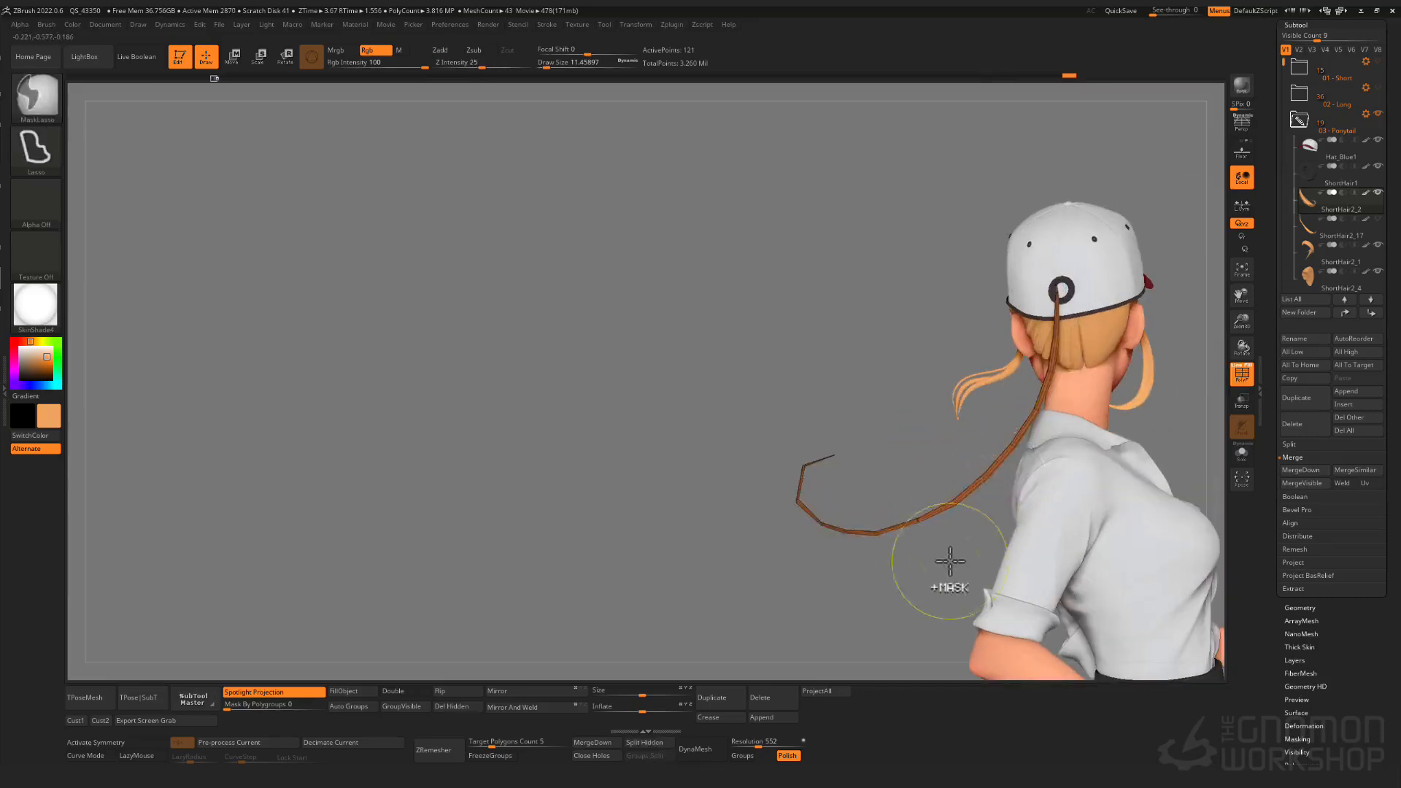
ctrl+shift+click(949, 562)
ctrl+click(949, 562)
key(shift+f)
- Pull the free strand out below the ponytail with a Move brush of about 27, clear the mask, and restore dynamic subdivision
drag(974, 507, 973, 506)
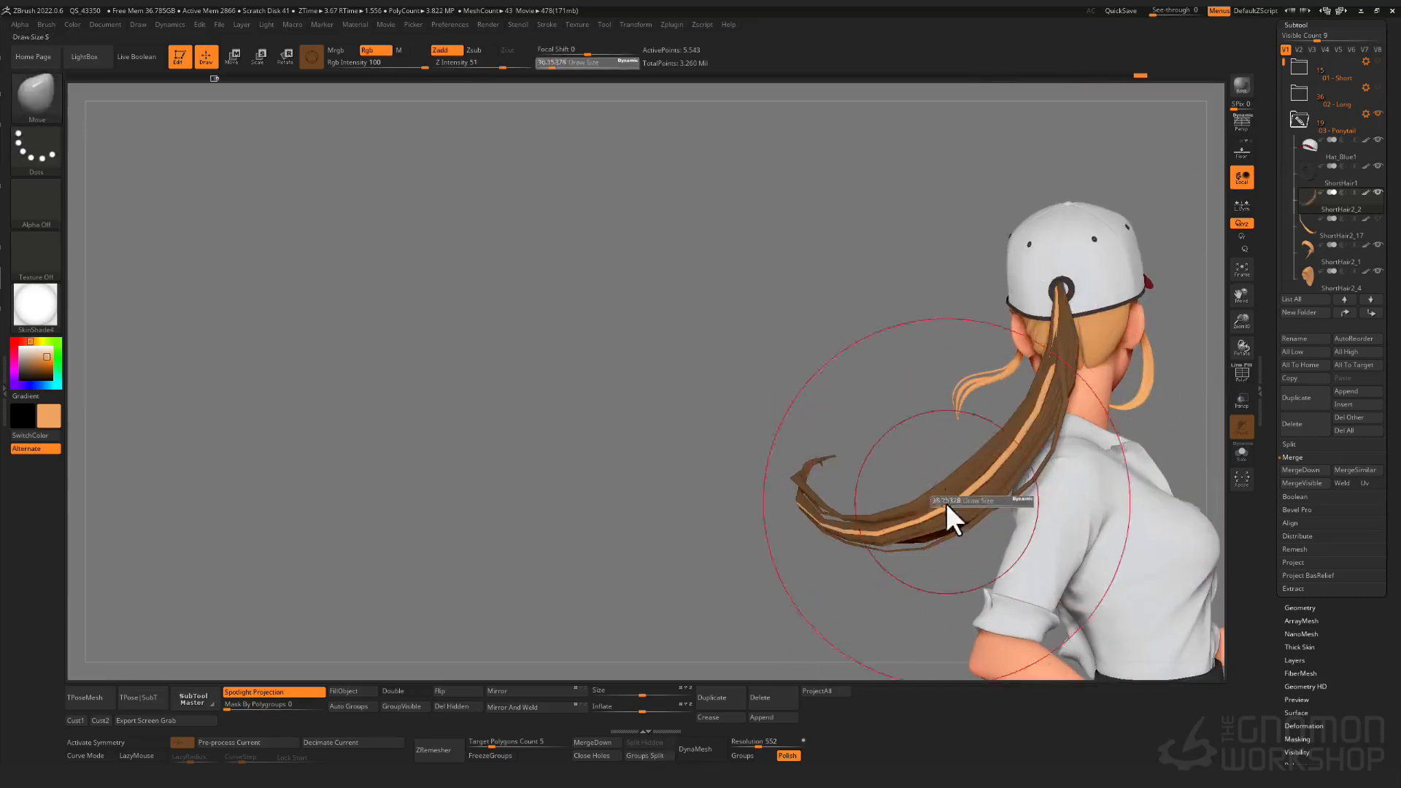
click(946, 501)
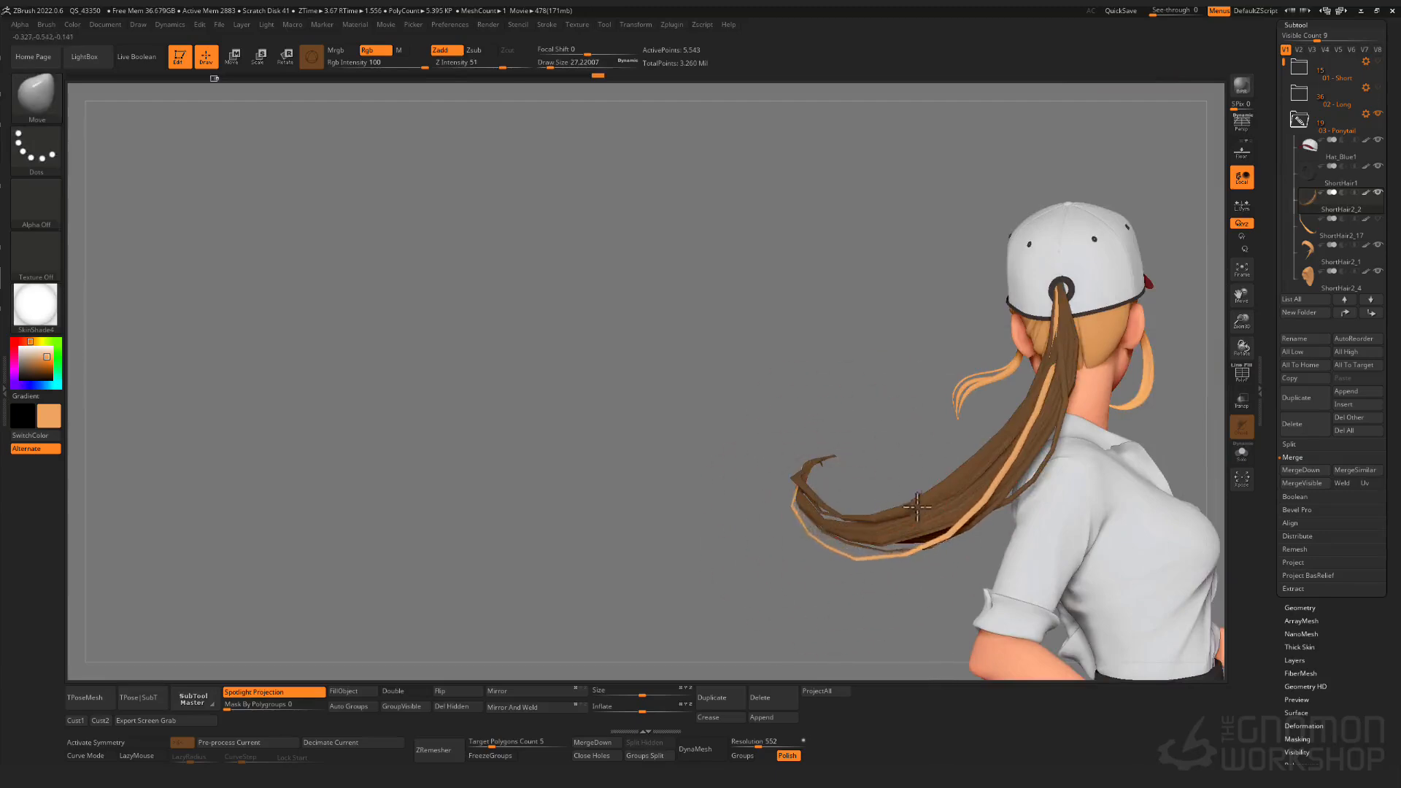
ctrl+drag(872, 438, 846, 398)
key(d)
- Turn off dynamic subdivision again, isolate the strand along the ponytail's inner side, and mask the remaining strands
mouse_move(832, 384)
right_down()
mouse_move(947, 369)
mouse_move(941, 457)
mouse_move(904, 482)
mouse_move(911, 504)
right_up()
key(shift+d)
key(shift+f)
ctrl+shift+click(895, 485)
ctrl+drag(978, 423, 994, 437)
ctrl+shift+click(995, 442)
ctrl+click(992, 449)
key(shift+f)
- Refine the free inner ponytail strand with the Move and Pinch brushes, clear the mask, and turn dynamic subdivision back on
key(s)
drag(907, 501, 905, 500)
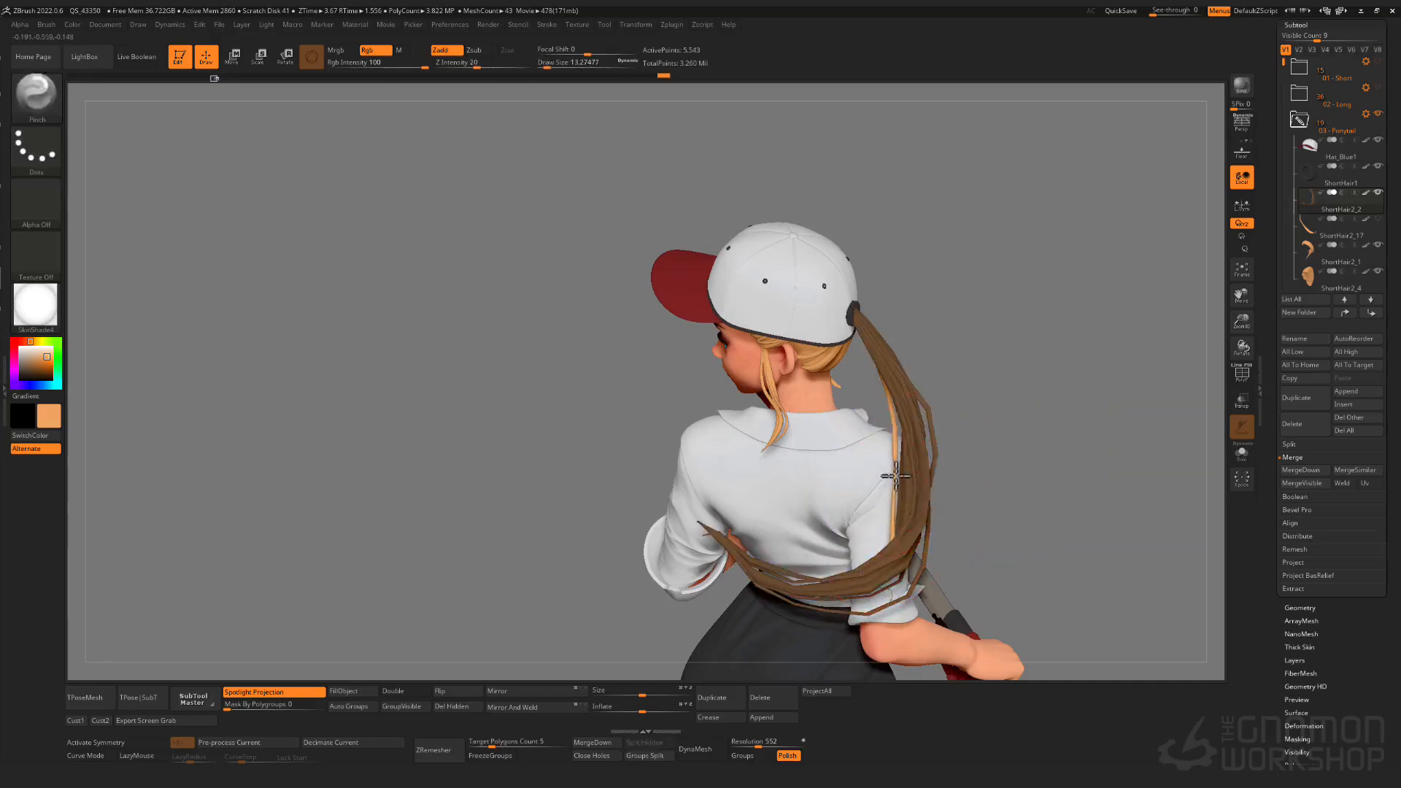
ctrl+drag(985, 467, 1003, 486)
key(d)
- Isolate a strand near the nape, mask the rest of the ponytail, and bow it away from the main mass
right_drag(982, 467, 856, 407)
drag(856, 464, 859, 464)
drag(864, 450, 855, 437)
right_drag(855, 401, 956, 314)
mouse_move(955, 314)
ctrl+right_down()
mouse_move(955, 396)
mouse_move(853, 382)
mouse_move(842, 328)
ctrl+right_up()
right_drag(842, 328, 913, 423)
key(shift+d)
key(shift+f)
ctrl+shift+click(914, 403)
ctrl+shift+click(1017, 427)
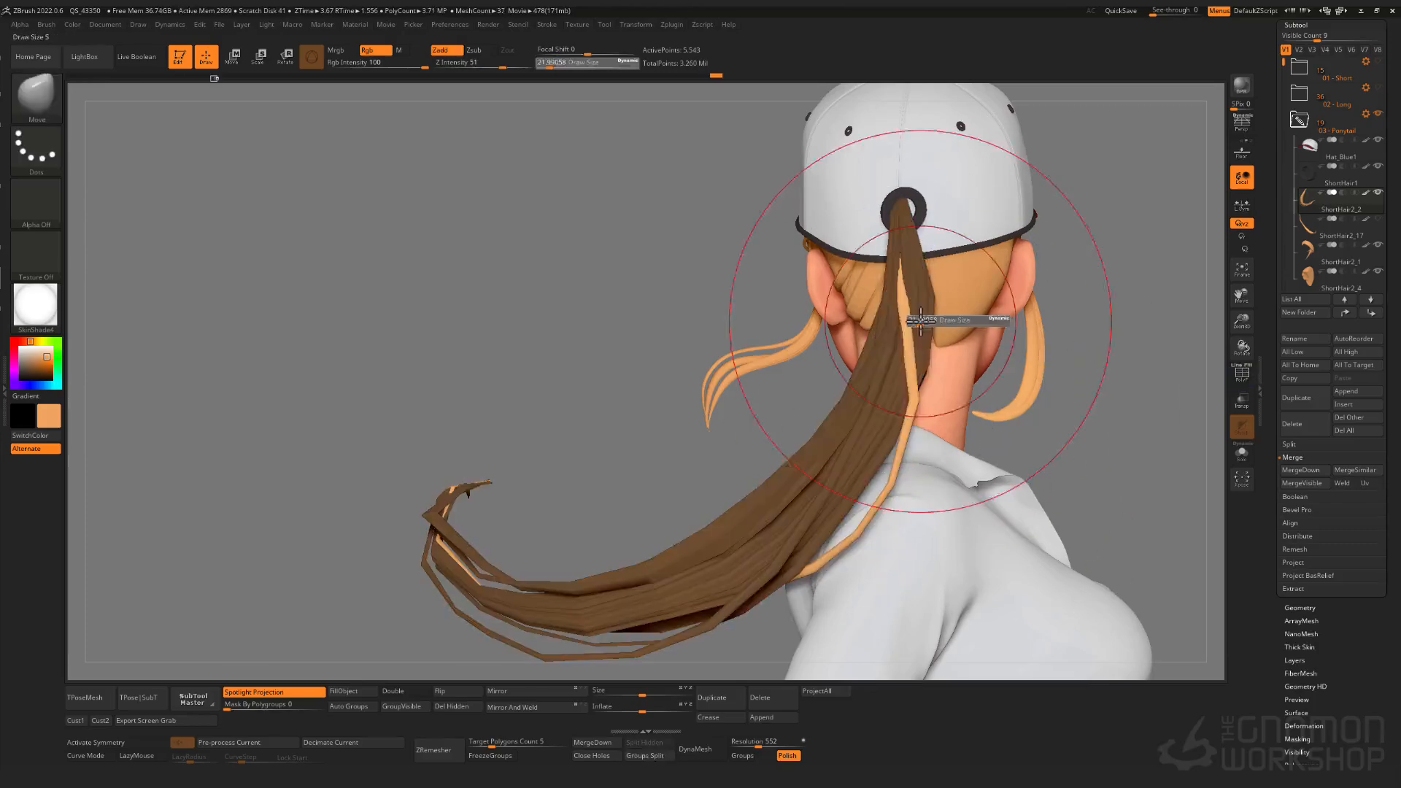
key(shift+f)
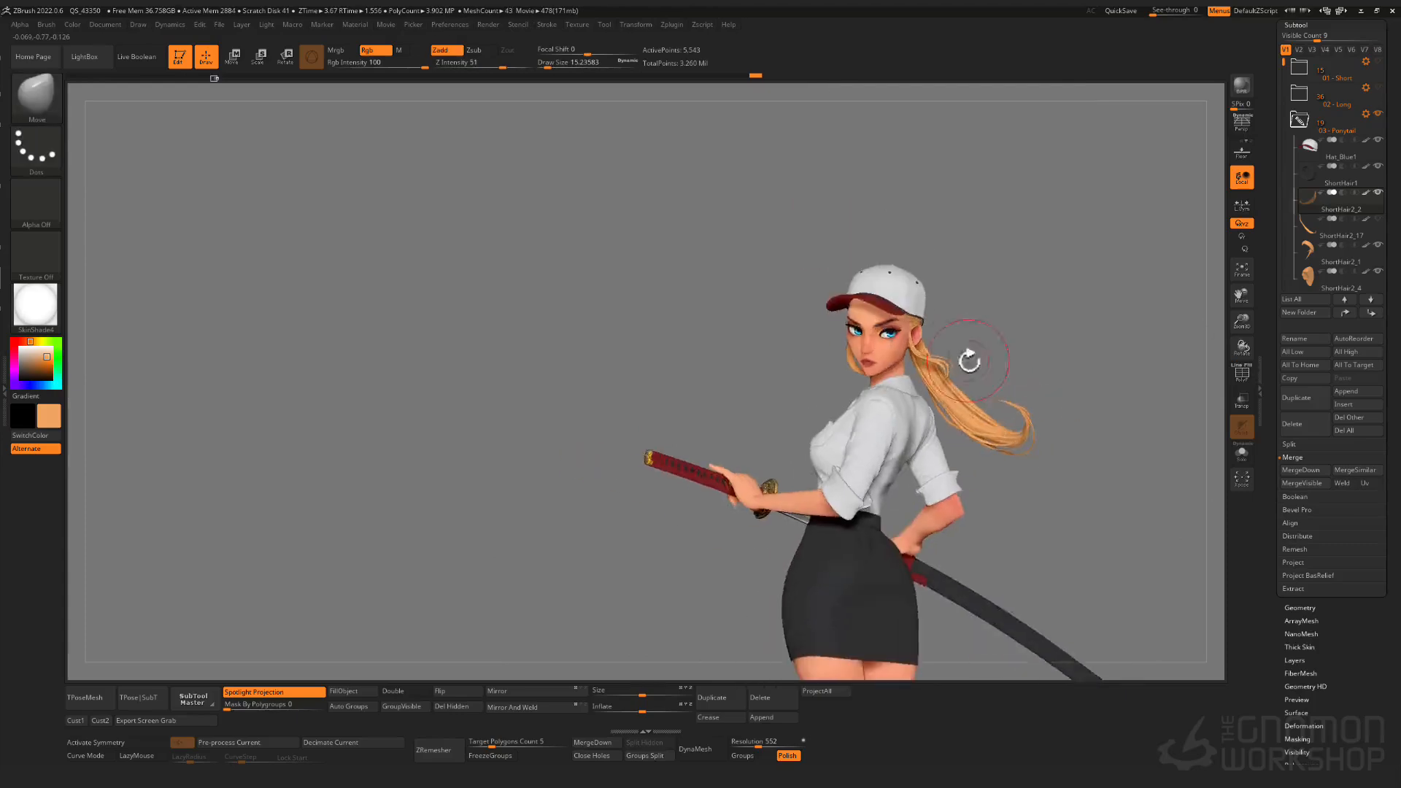
- Select ShortHair2_18, free only the upper strand above the ear, refine it with a small Pinch brush, and clear the mask
mouse_move(973, 364)
ctrl+right_down()
mouse_move(957, 388)
mouse_move(963, 547)
mouse_move(916, 376)
mouse_move(937, 471)
mouse_move(963, 453)
ctrl+right_up()
alt+click(916, 376)
key(shift+f)
ctrl+shift+click(938, 361)
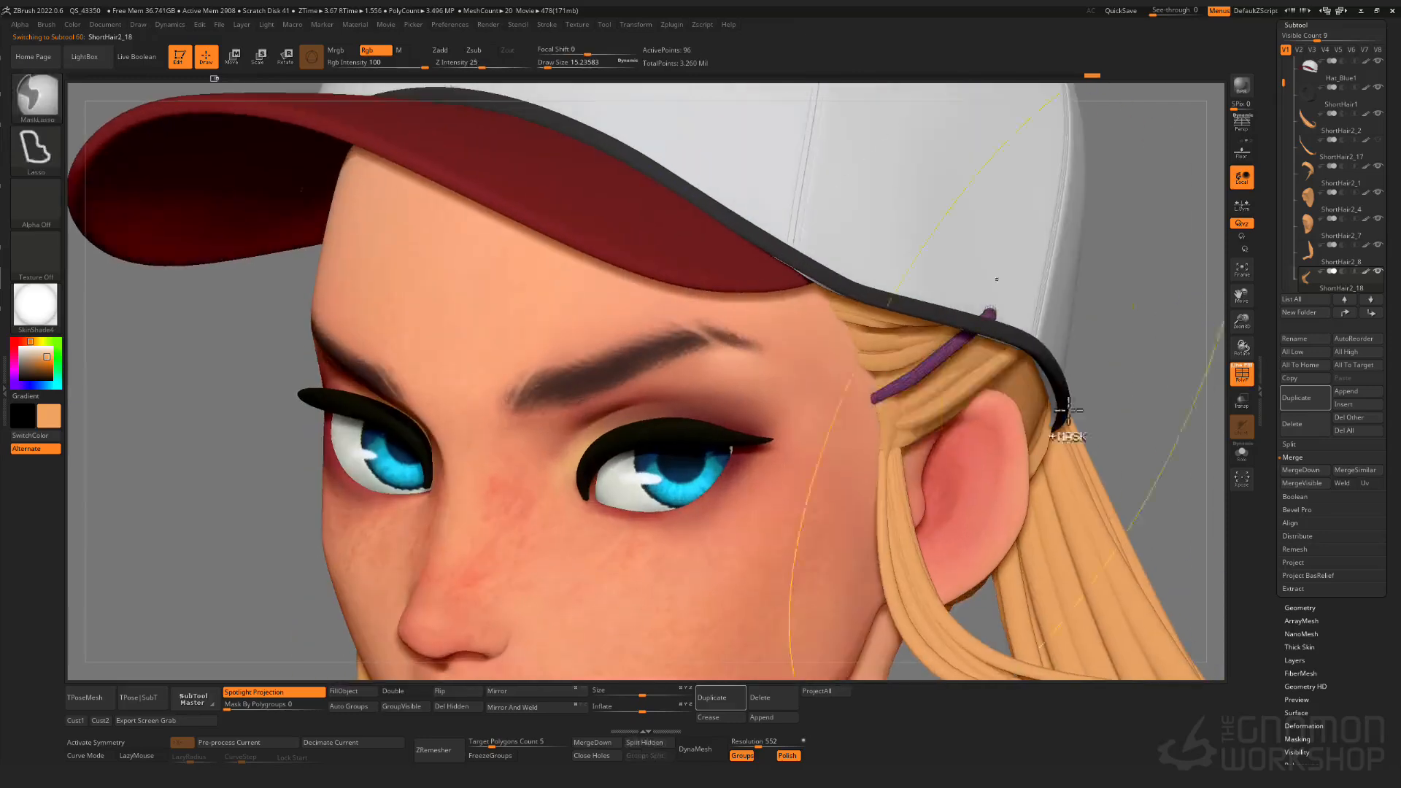
ctrl+shift+click(1063, 416)
key(shift+f)
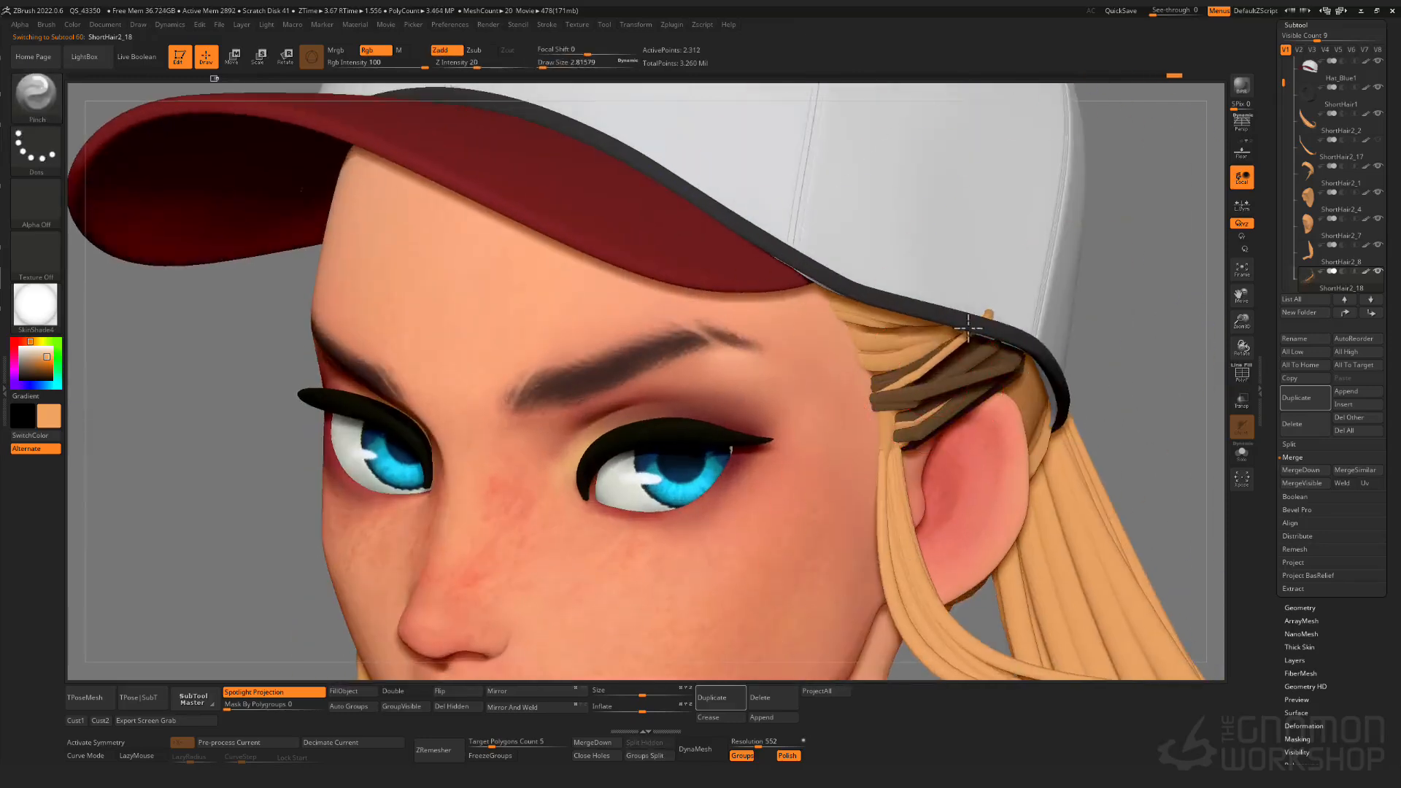
ctrl+drag(1102, 366, 1119, 388)
- QuickSave the project with the whole character framed
ctrl+right_drag(1119, 387, 1006, 253)
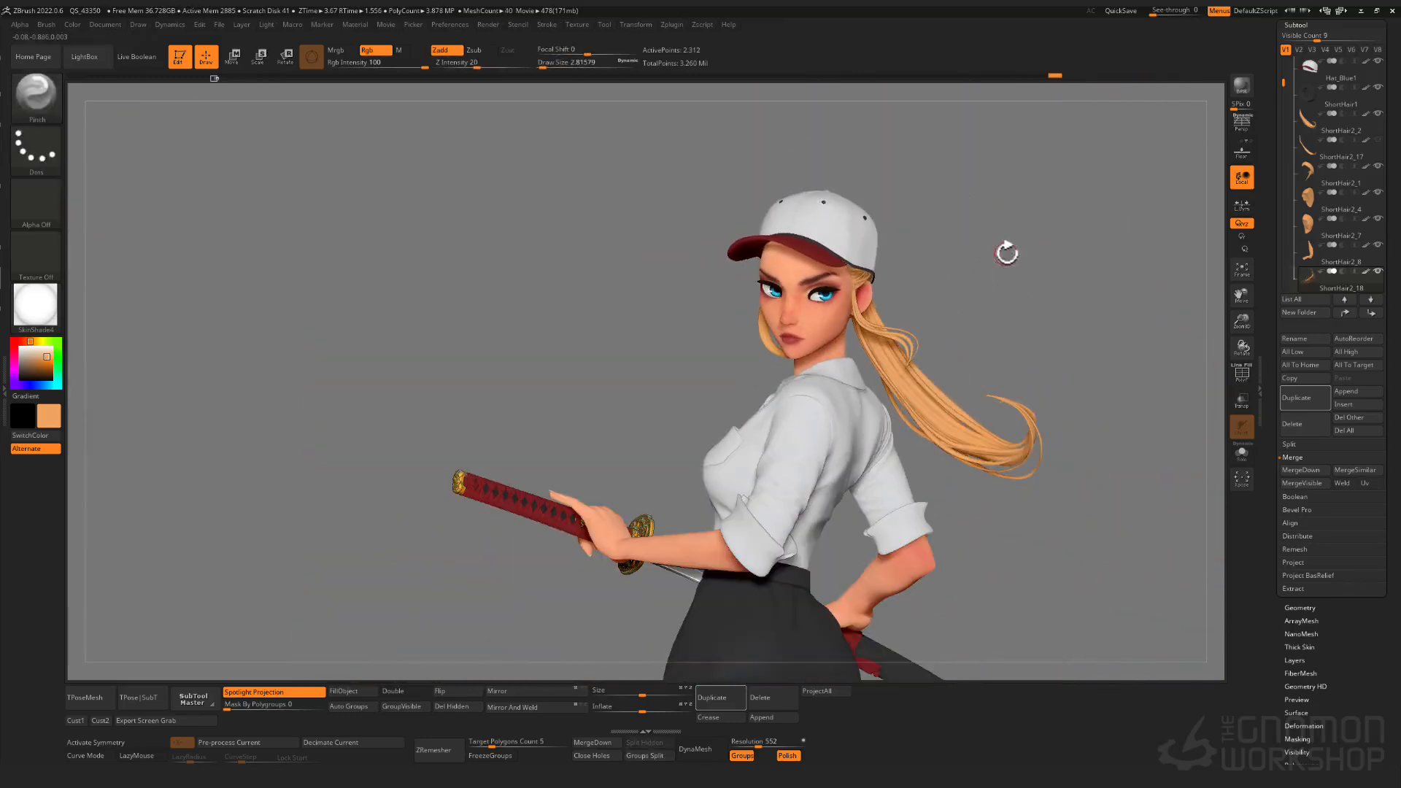
click(1116, 10)
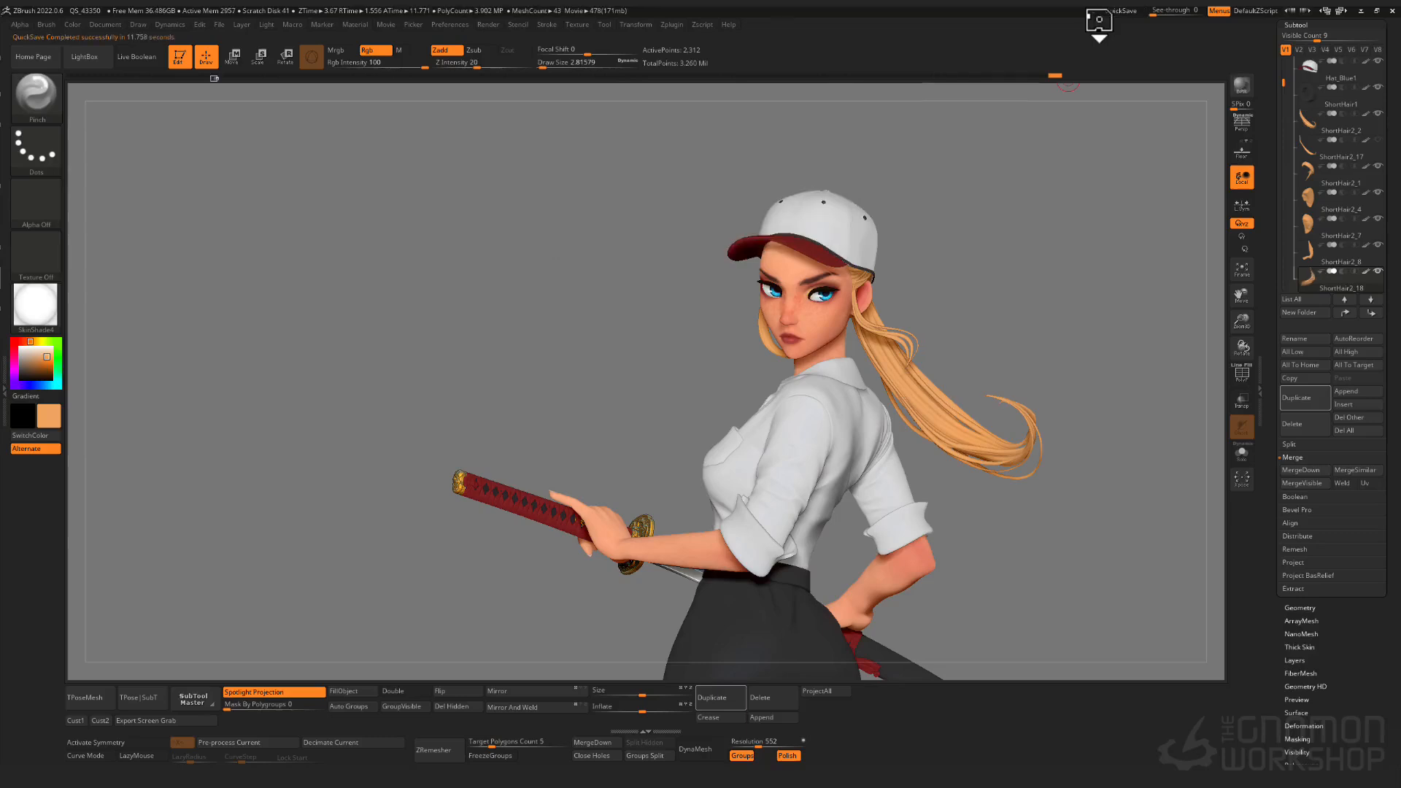
- Turn off the polyframe display and select ShortHair2_8, the lock behind the ear under the back edge of the cap
drag(1062, 182, 1048, 427)
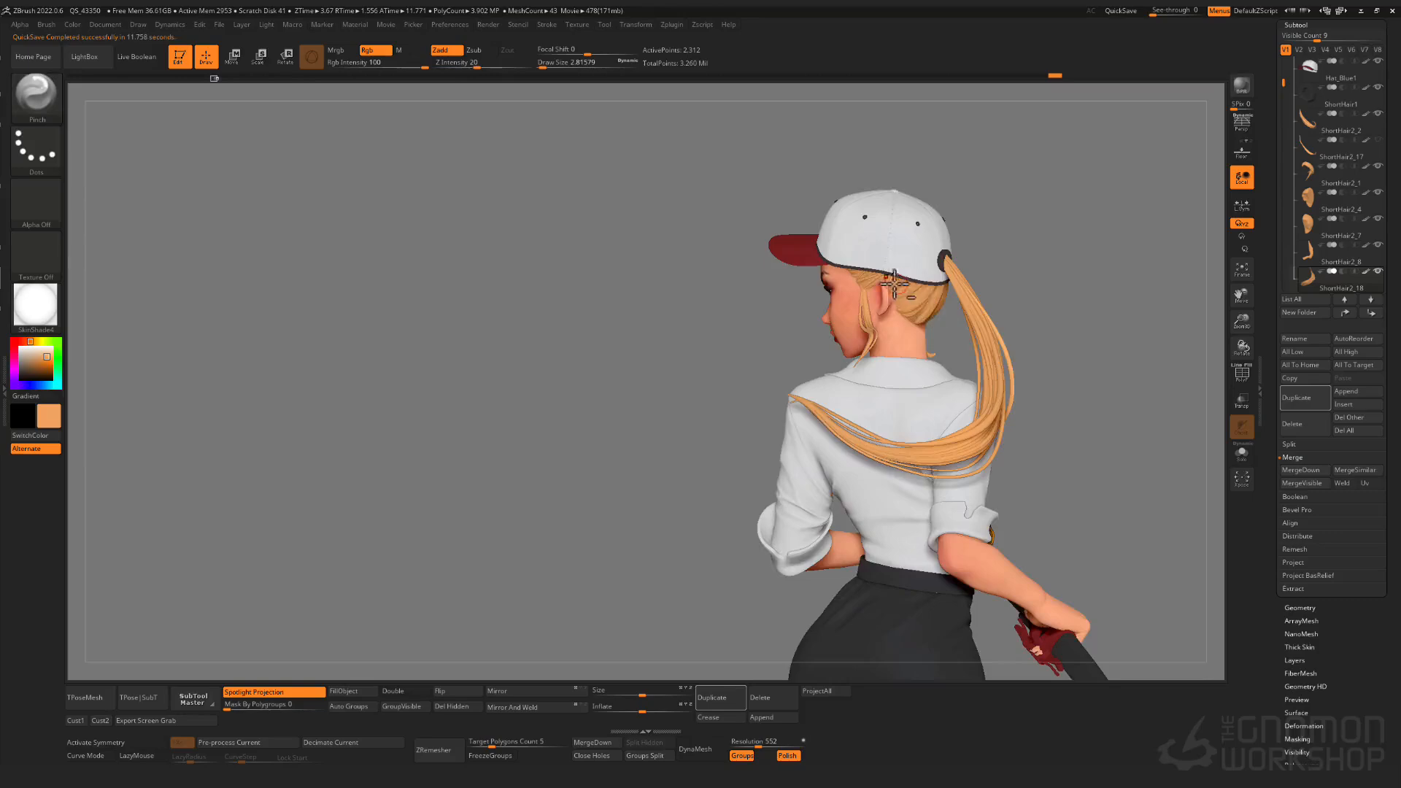
ctrl+right_drag(895, 285, 975, 462)
key(shift+f)
key(shift+f)
right_drag(1007, 375, 995, 445)
key(w)
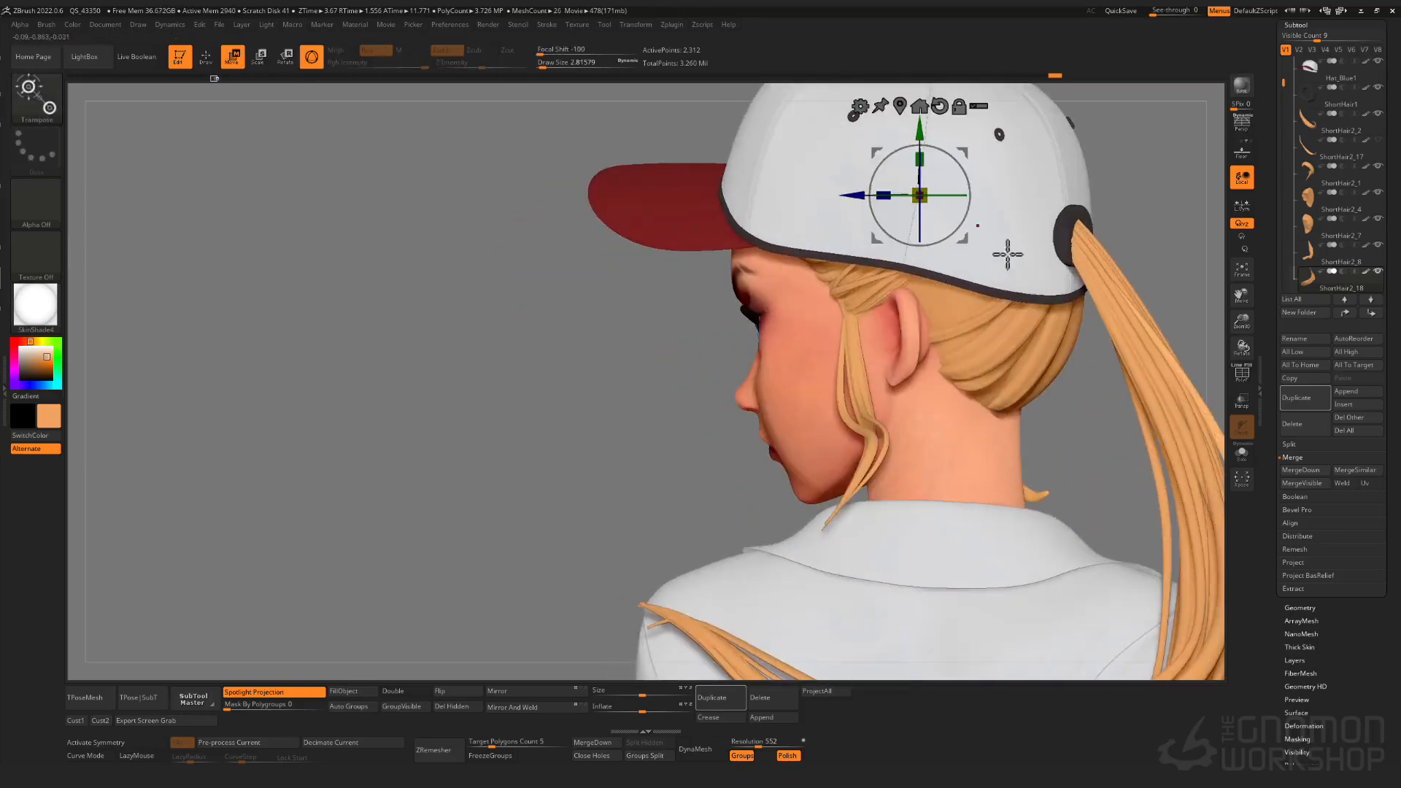
key(q)
right_drag(1008, 253, 995, 316)
alt+click(1018, 332)
- Draw a clump of fine strands with the CurveAlpha brush along the ShortHair2_8 lock, checking it in isolation
key(b)
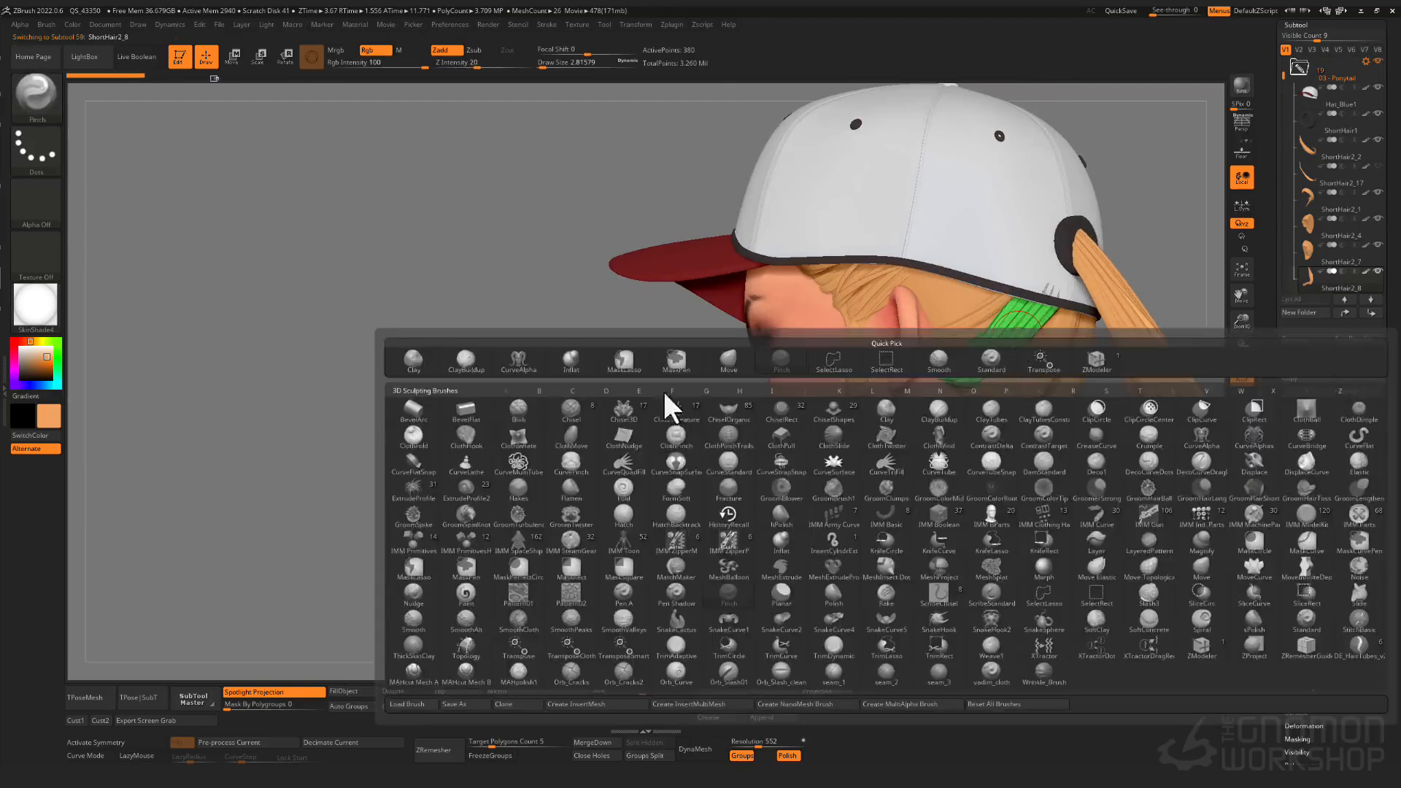
click(518, 359)
click(1241, 452)
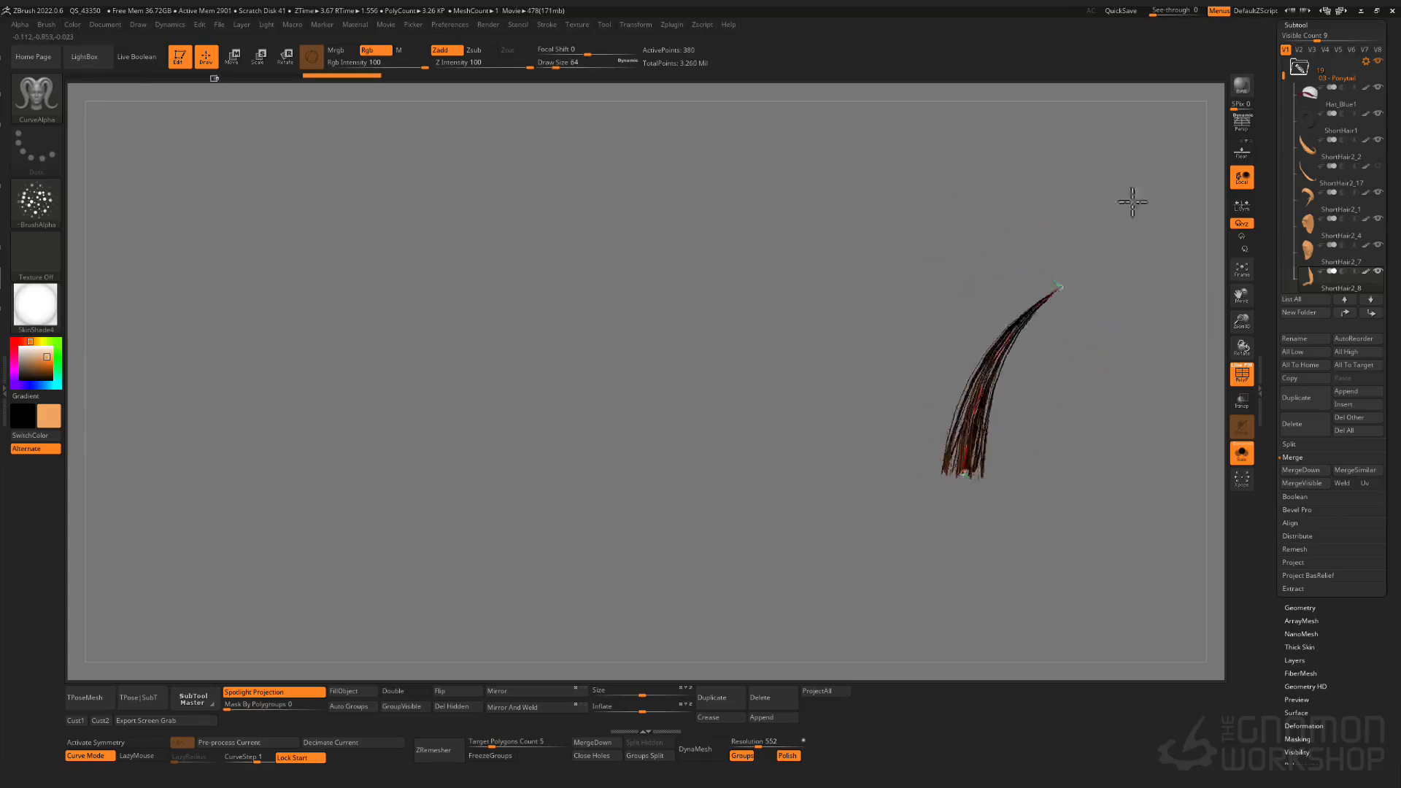
drag(1133, 202, 1087, 250)
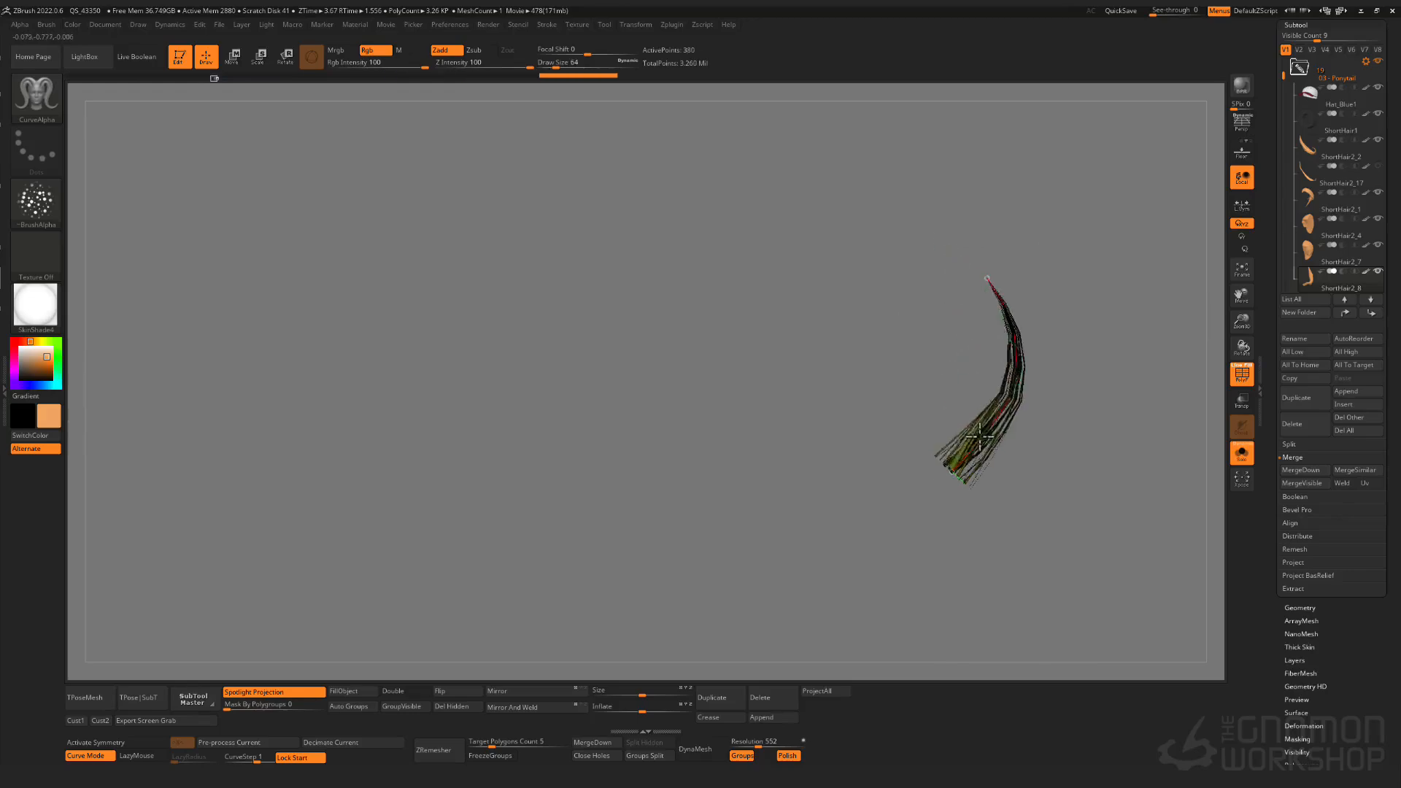
click(1242, 455)
drag(1175, 446, 941, 394)
click(1241, 452)
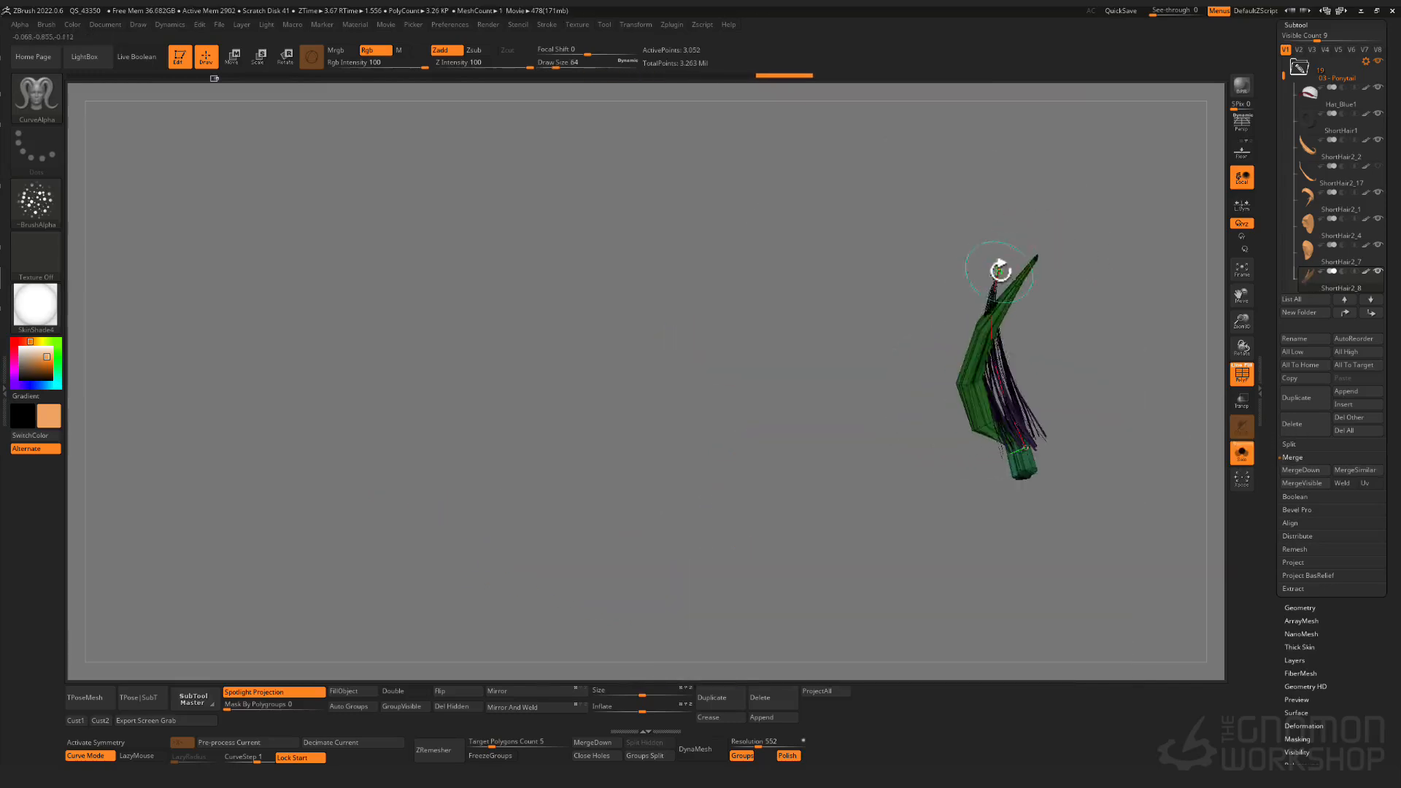
click(1242, 454)
drag(1021, 415, 1094, 481)
drag(922, 282, 981, 286)
- Auto-group the isolated geometry, split the thick lock from the fine strands into its own subtool, and select that lock
click(1239, 458)
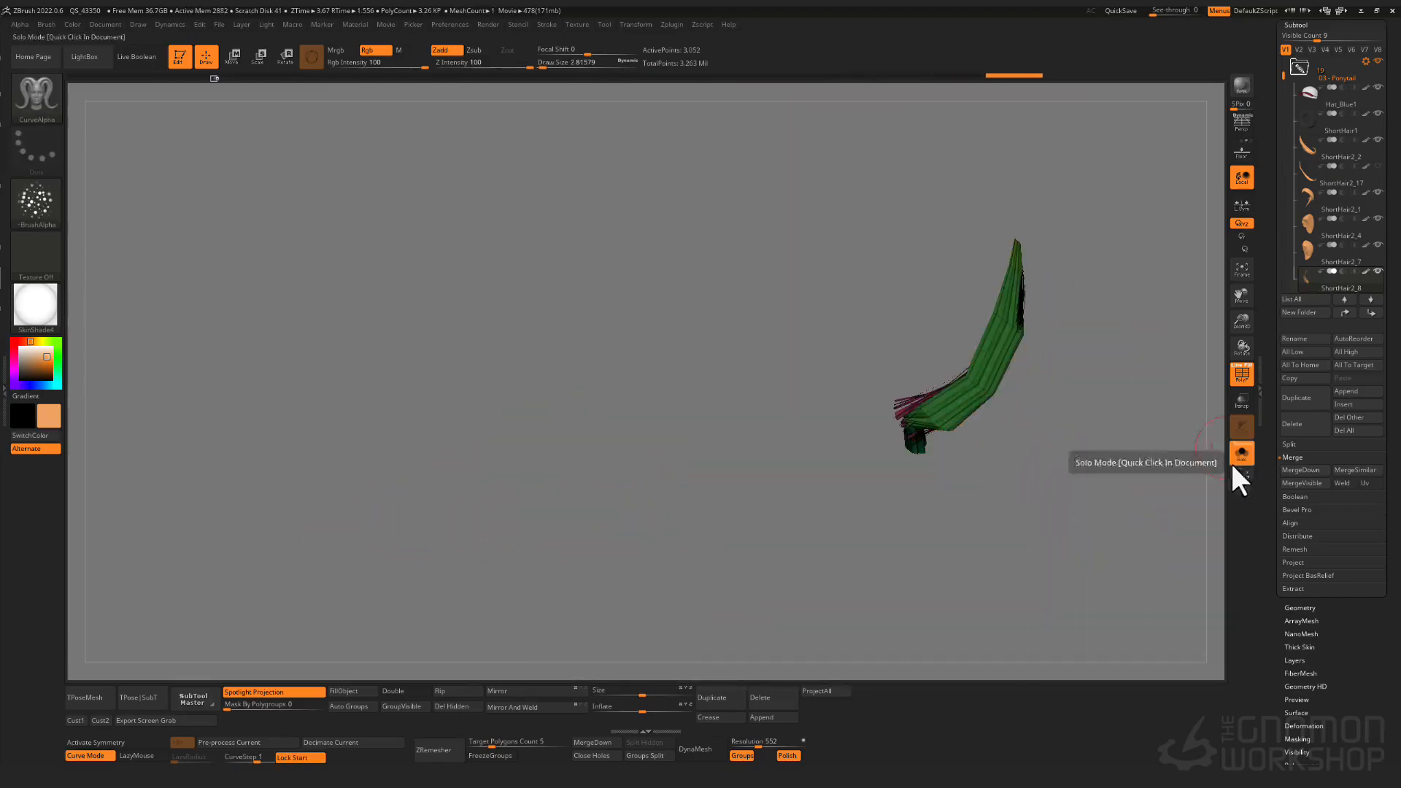
click(350, 707)
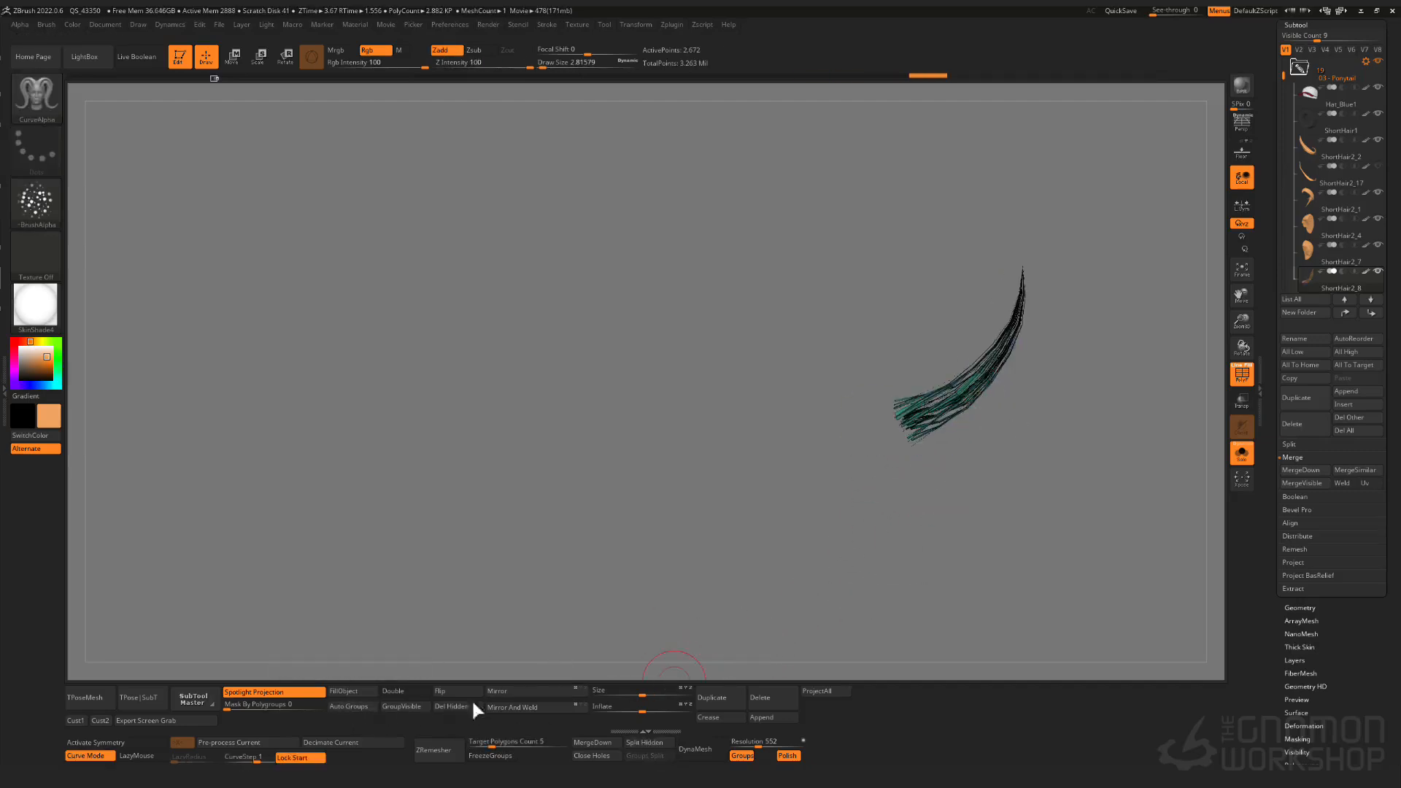
click(660, 743)
click(1242, 452)
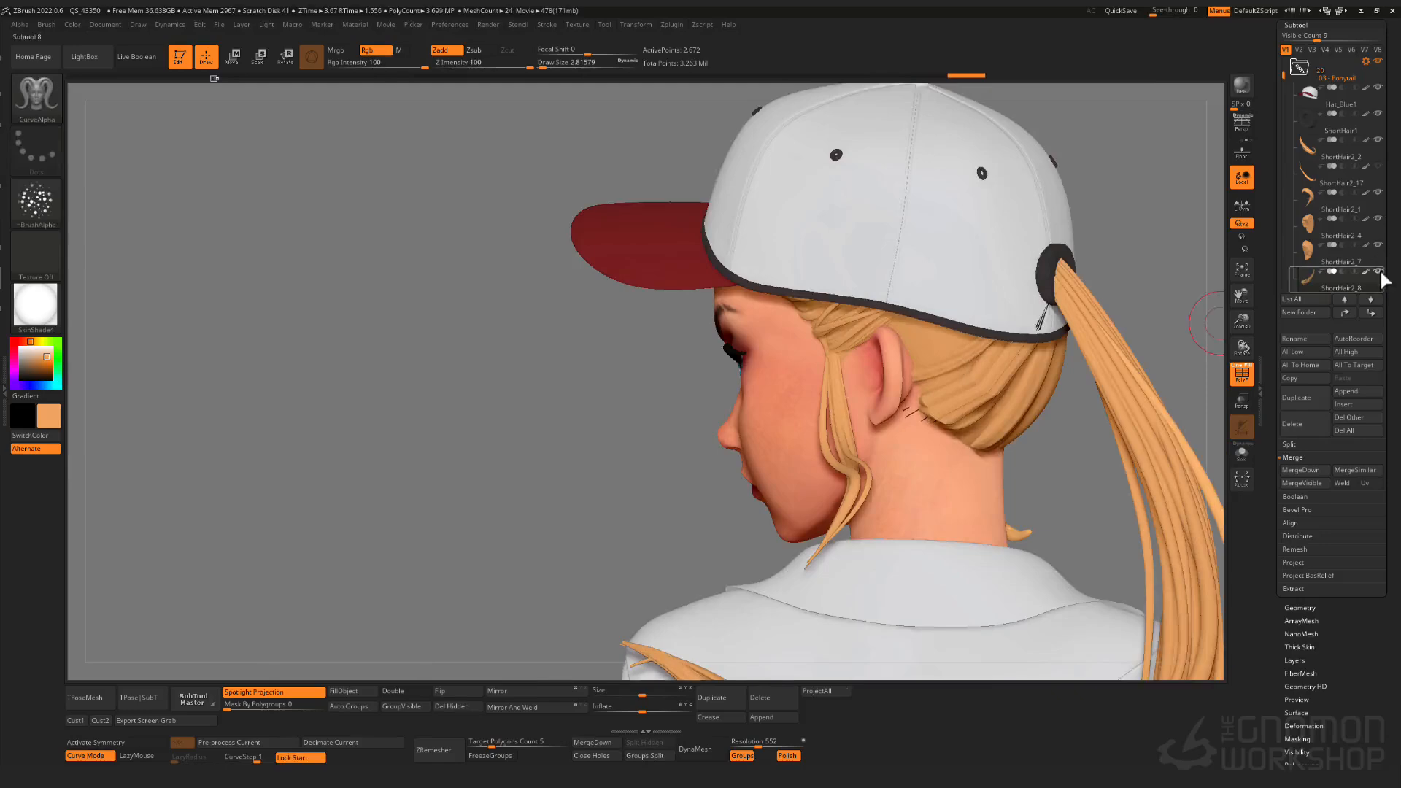
alt+click(901, 404)
click(1308, 279)
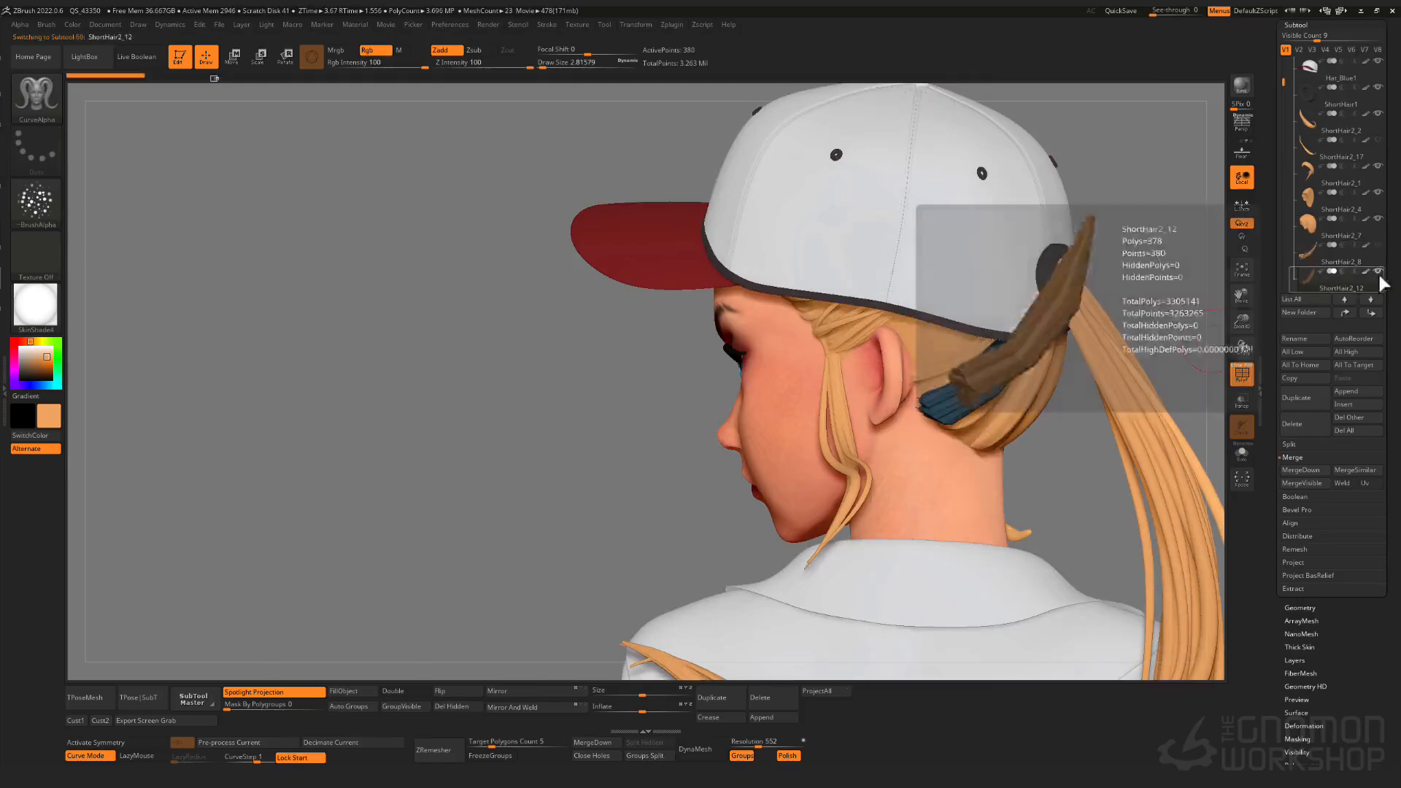
- Hide the ShortHair2_12 strand and make the ShortHair2_8 hair clump the active subtool
click(1378, 272)
click(1302, 226)
click(1311, 250)
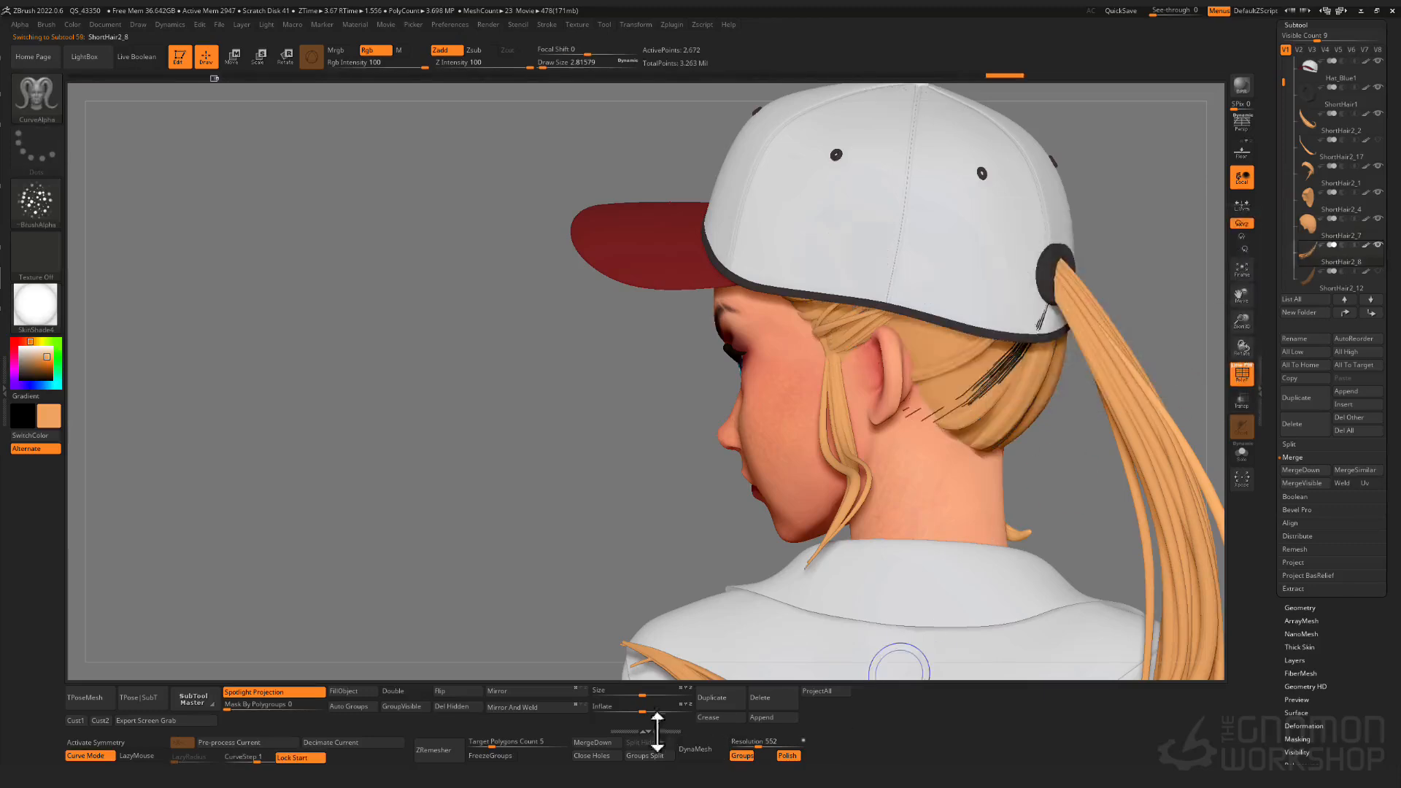
- Reshape the ShortHair2_8 clump behind the ear with the Move brush at a draw size of about 9.8
key(b)
key(m)
key(v)
key(s)
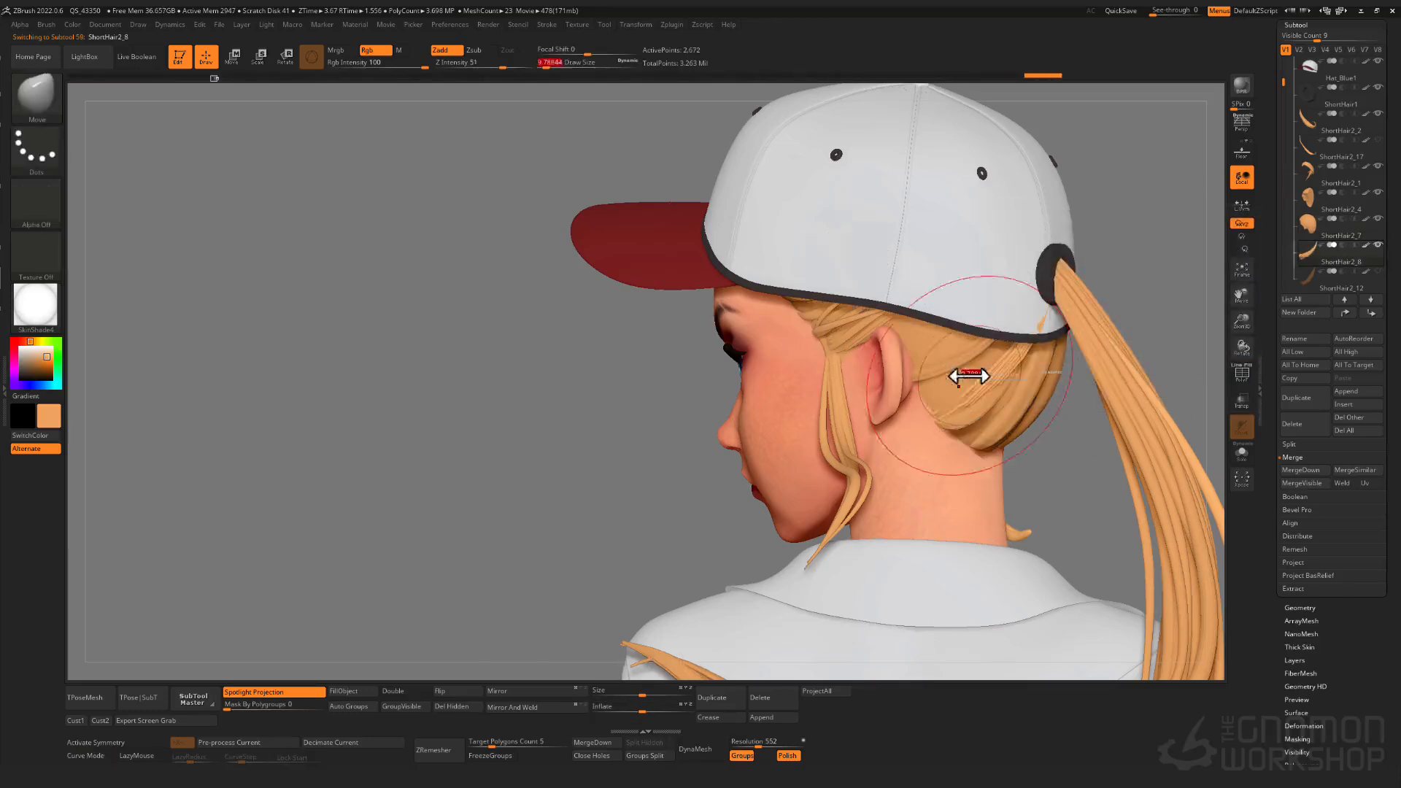
drag(453, 647, 537, 478)
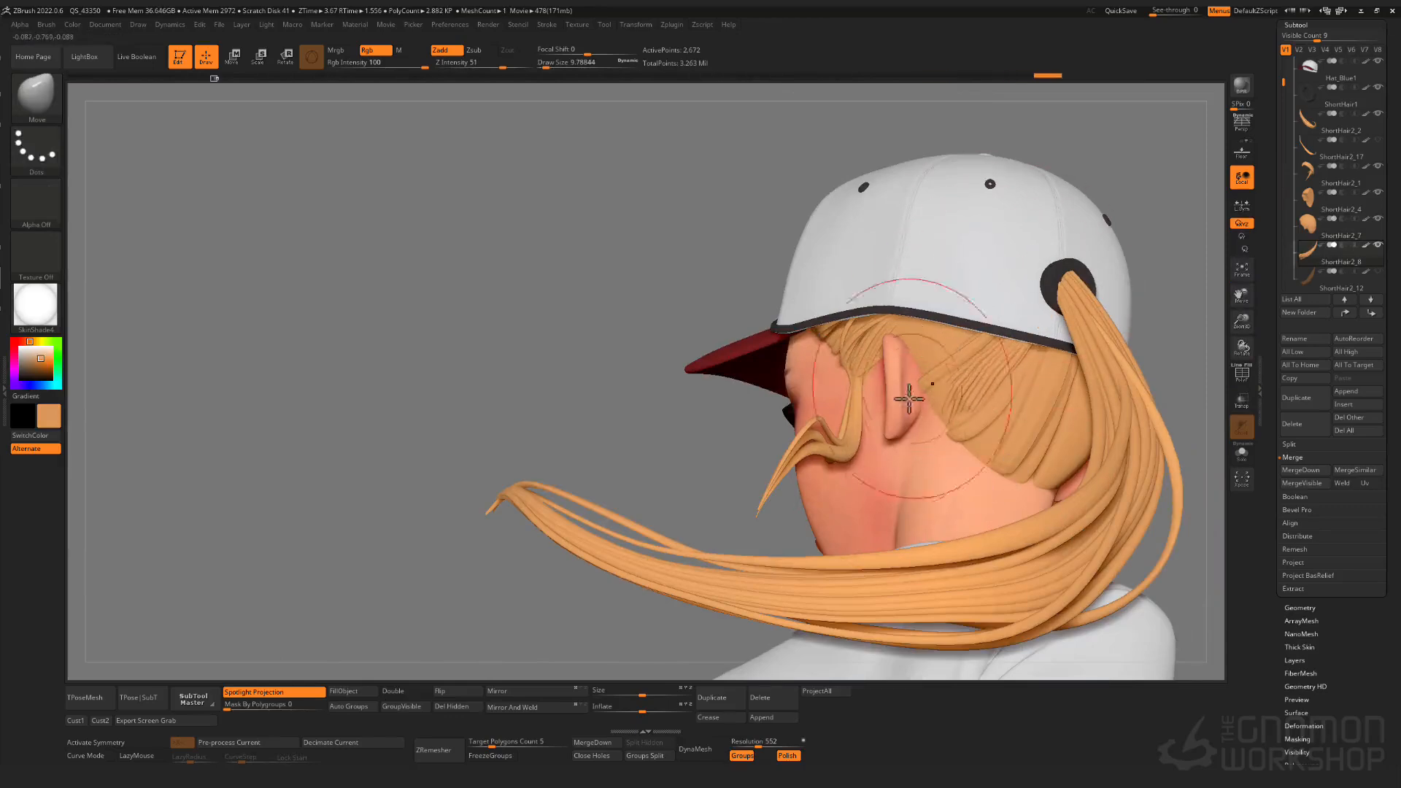
mouse_move(909, 398)
right_down()
mouse_move(935, 469)
mouse_move(975, 378)
mouse_move(1003, 427)
right_up()
mouse_move(1003, 426)
ctrl+right_down()
mouse_move(972, 538)
mouse_move(975, 503)
mouse_move(909, 392)
mouse_move(938, 297)
mouse_move(1016, 431)
mouse_move(969, 350)
mouse_move(988, 370)
mouse_move(966, 397)
mouse_move(978, 408)
ctrl+right_up()
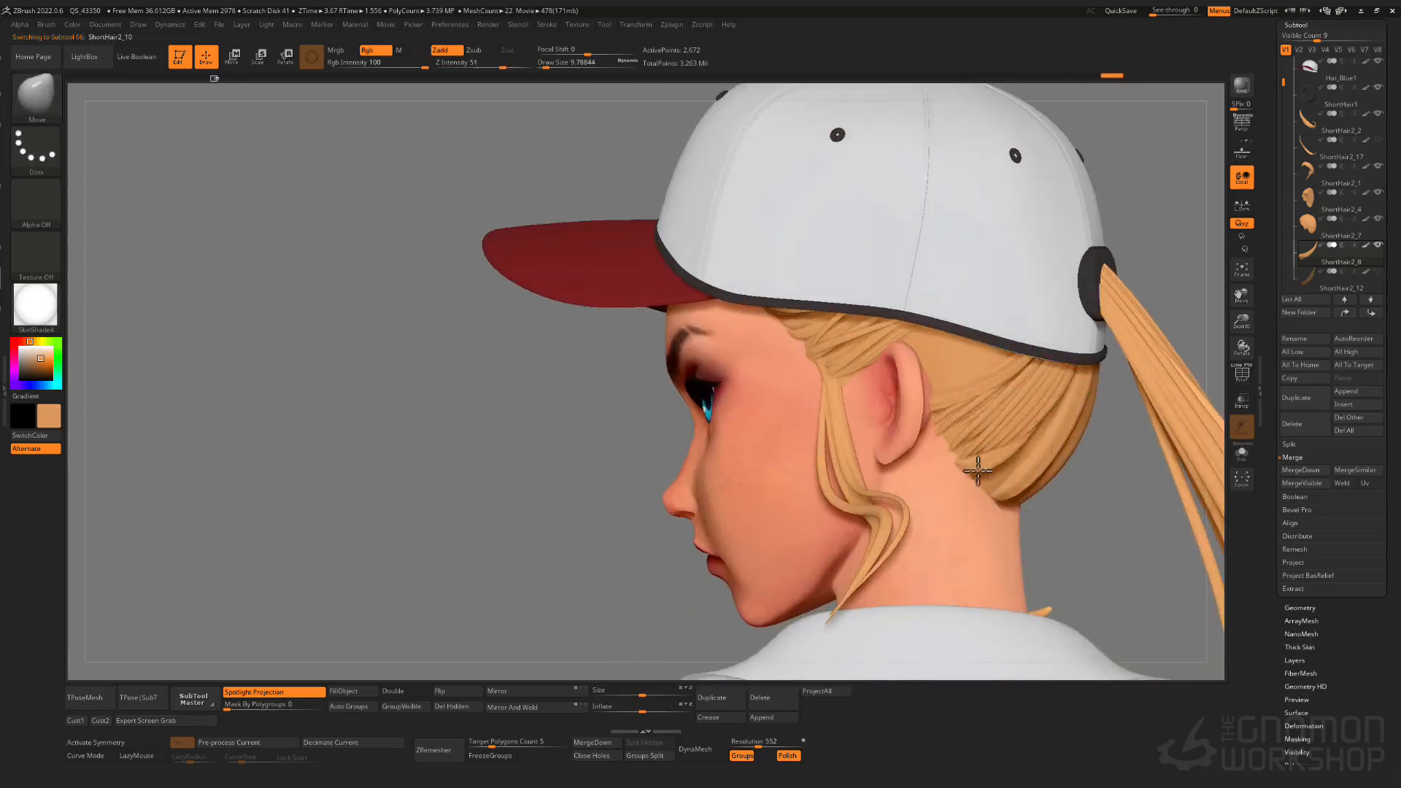
- Isolate the ShortHair2_8 clump with its polyframe shown, hide its stray geometry and delete the hidden part
alt+click(1042, 397)
ctrl+right_drag(1053, 343, 1146, 434)
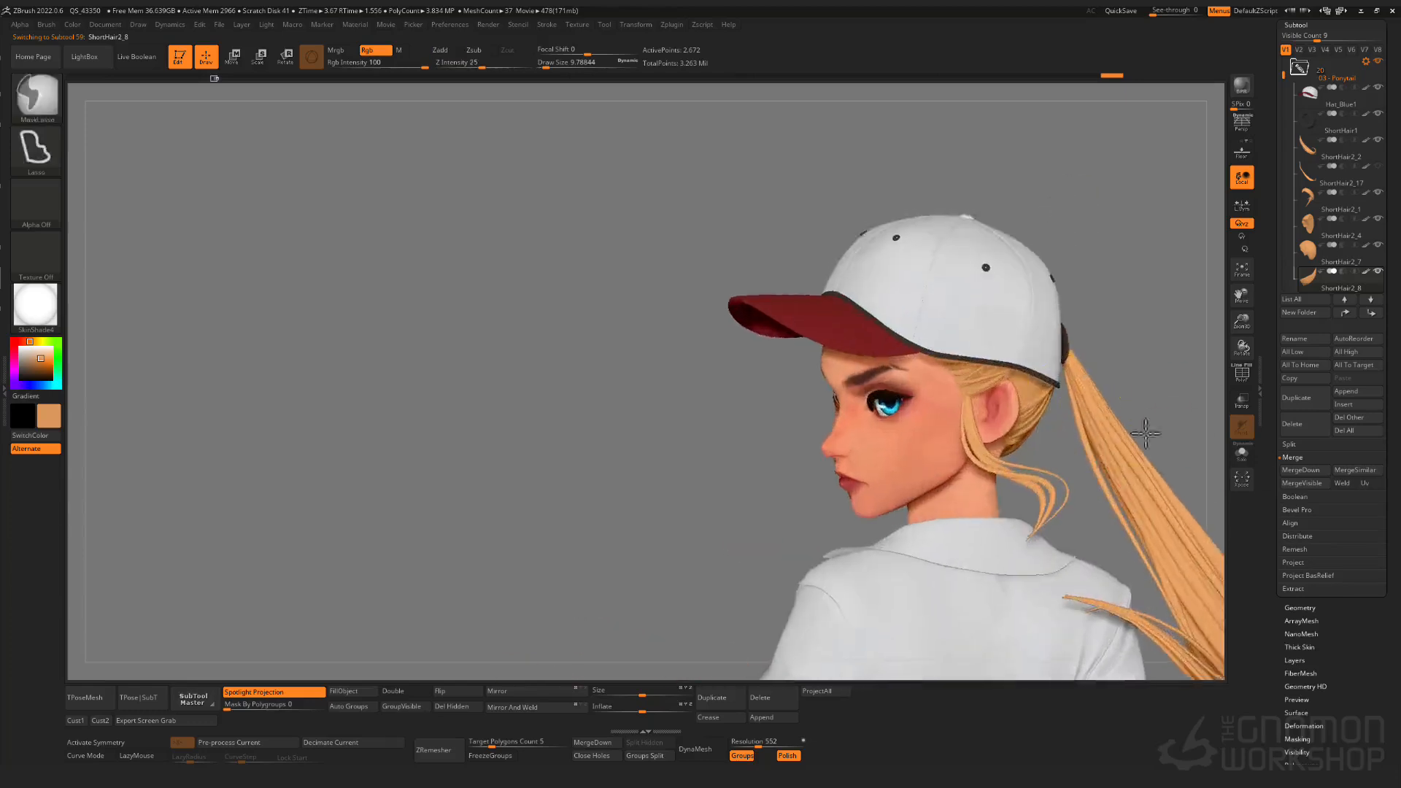
key(alt+s)
key(shift+f)
ctrl+right_drag(1142, 381, 1044, 281)
mouse_move(1104, 263)
ctrl+alt+shift+mouse_down()
mouse_move(1039, 287)
mouse_move(1030, 306)
ctrl+alt+shift+mouse_up()
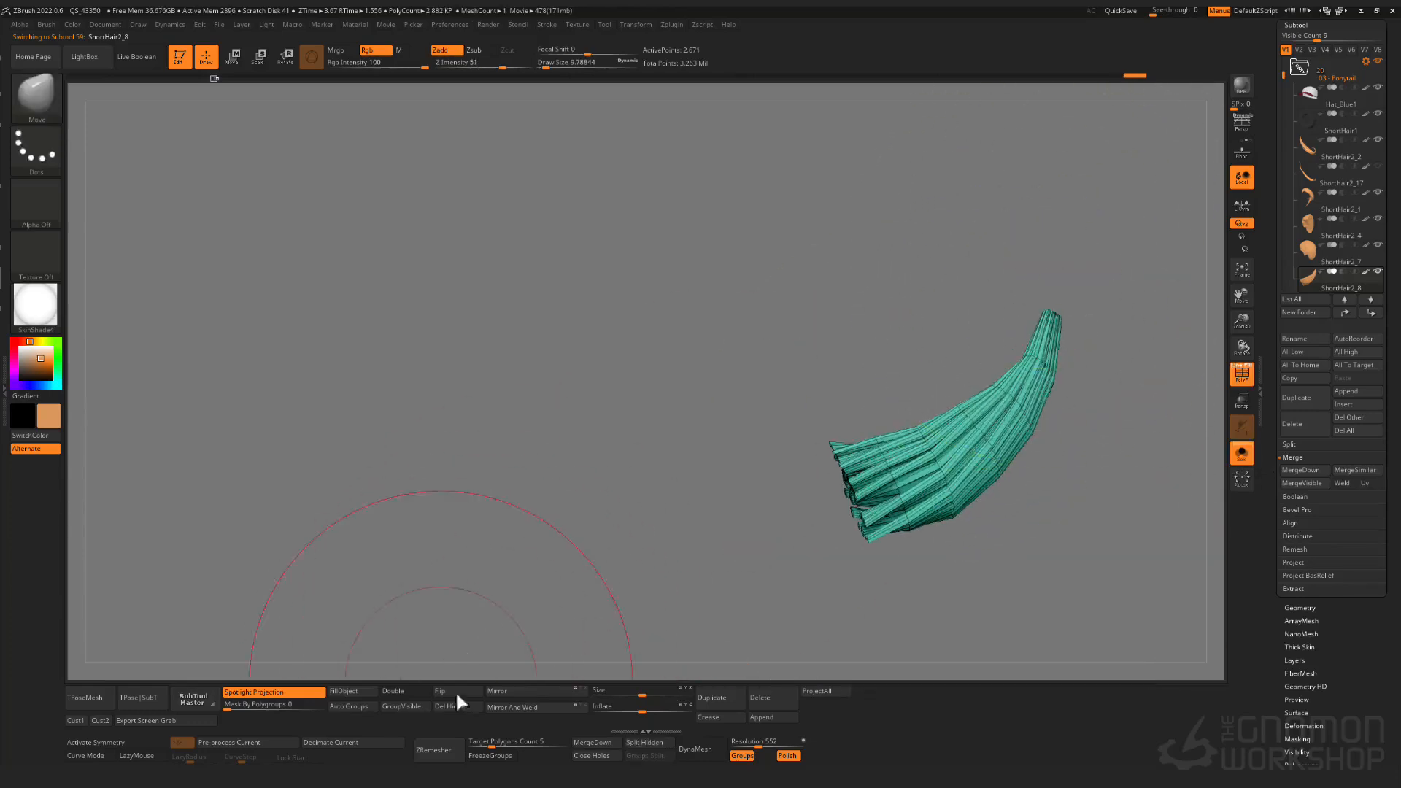
click(458, 705)
- Narrow the upper tip of the isolated clump with the Pinch brush at a draw size of about 5.6 and show the whole character again
key(b)
key(p)
key(i)
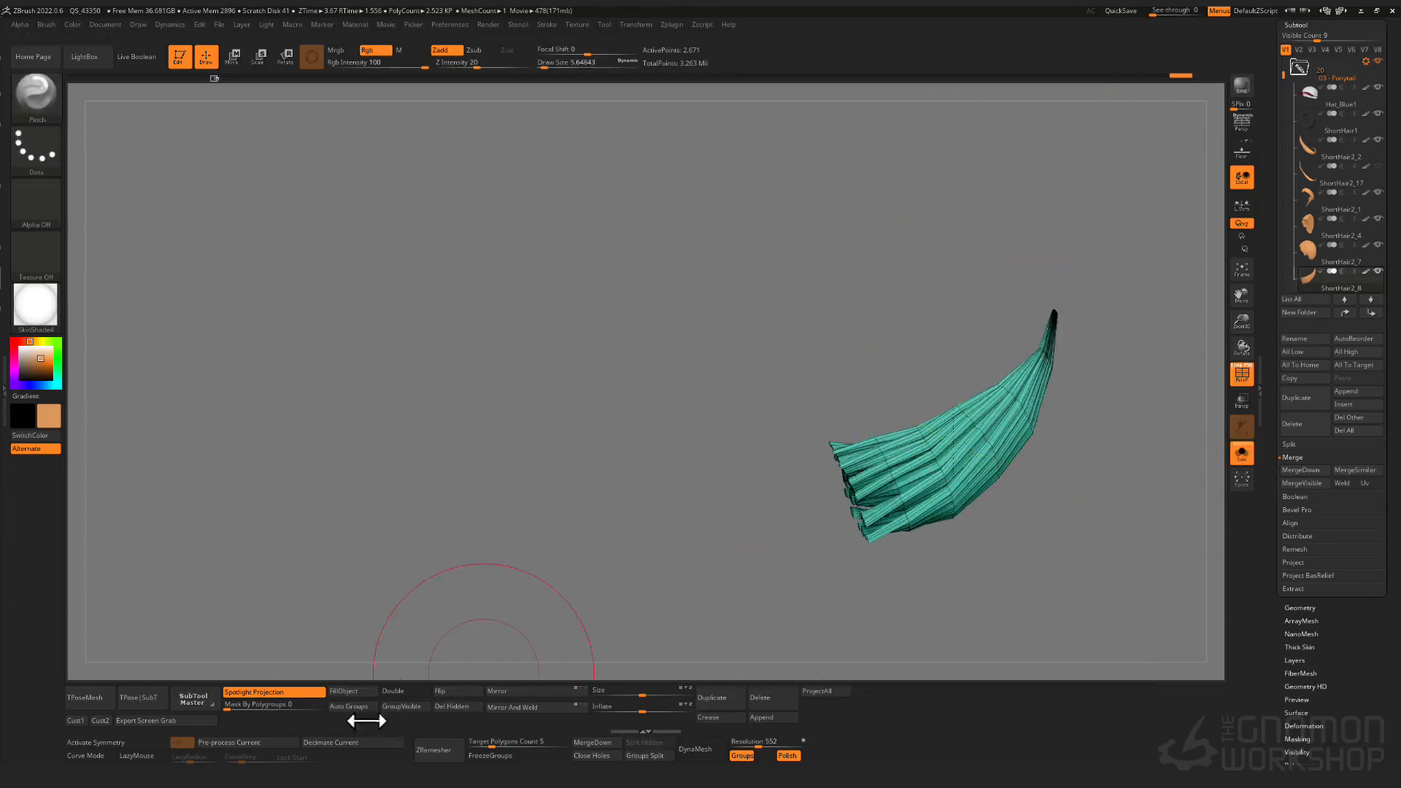
click(1241, 452)
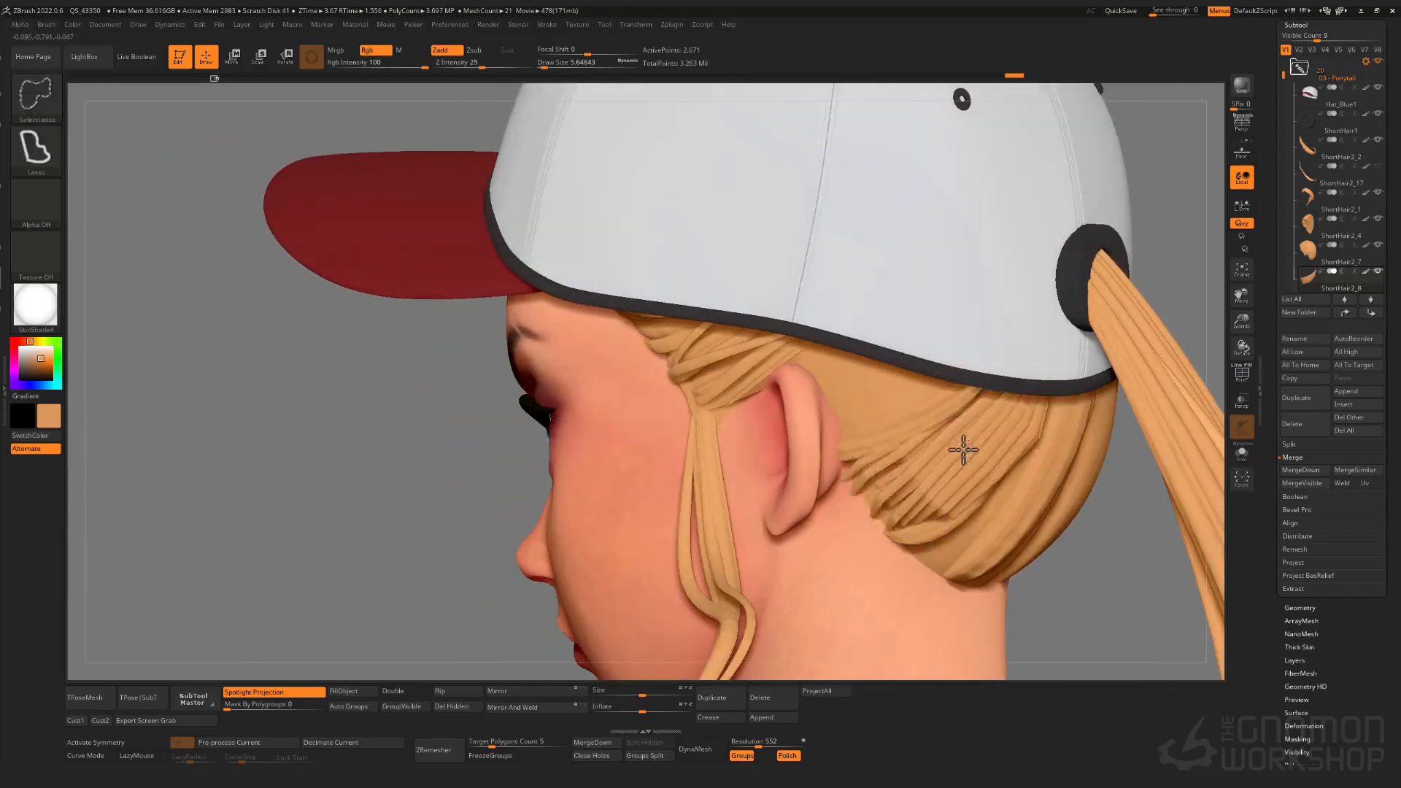
- Mask the surrounding strands of the clump behind the ear and adjust the unmasked strand with the Move brush
ctrl+shift+click(963, 450)
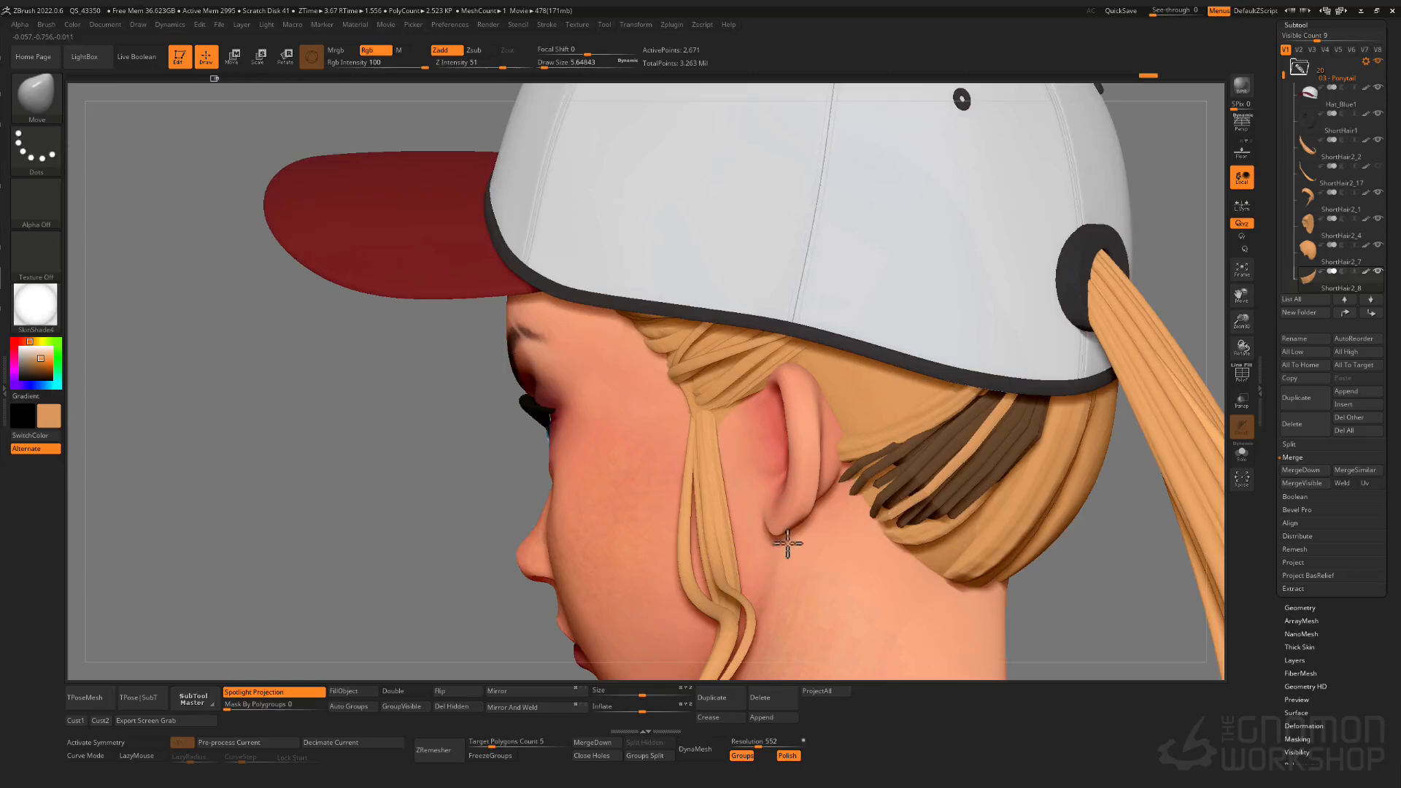
right_drag(878, 518, 1076, 350)
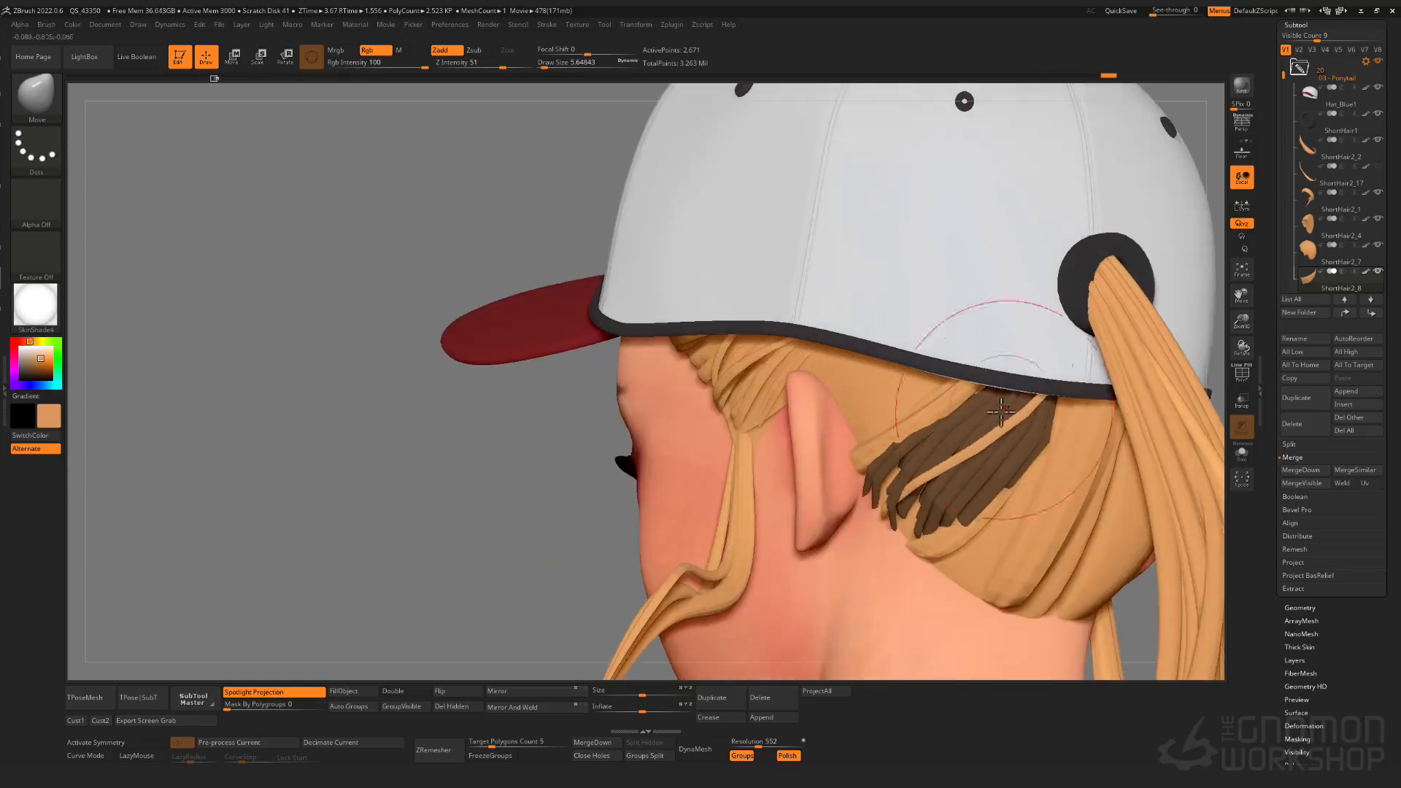
ctrl+click(836, 545)
key(s)
drag(899, 538, 896, 539)
- Thicken the strands behind the ear slightly with the Inflate brush at Z Intensity 2 and a draw size of about 2.8
ctrl+right_drag(353, 497, 557, 178)
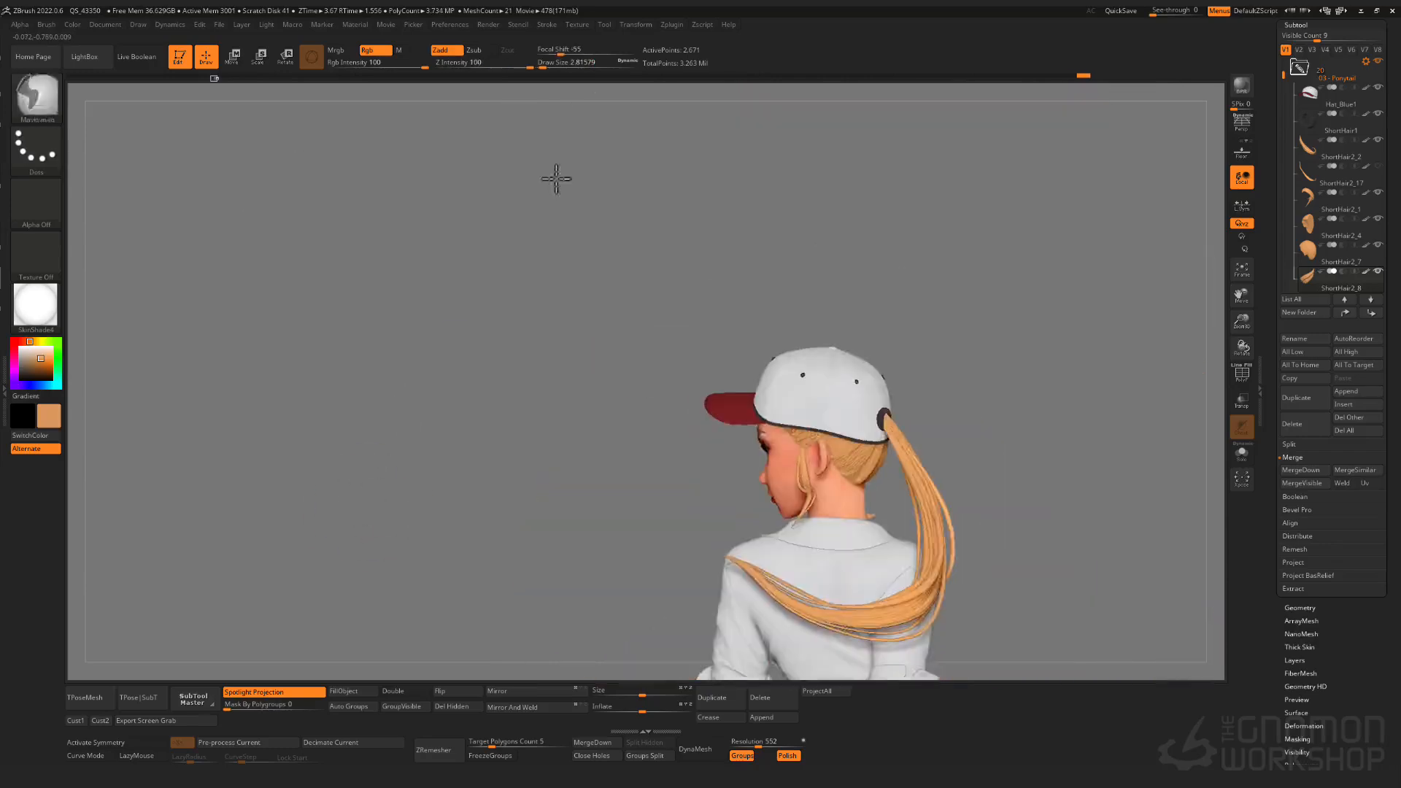
mouse_move(978, 478)
right_down()
mouse_move(1044, 484)
mouse_move(905, 504)
right_up()
mouse_move(904, 503)
ctrl+right_down()
mouse_move(853, 582)
mouse_move(855, 620)
ctrl+right_up()
key(b)
key(i)
key(n)
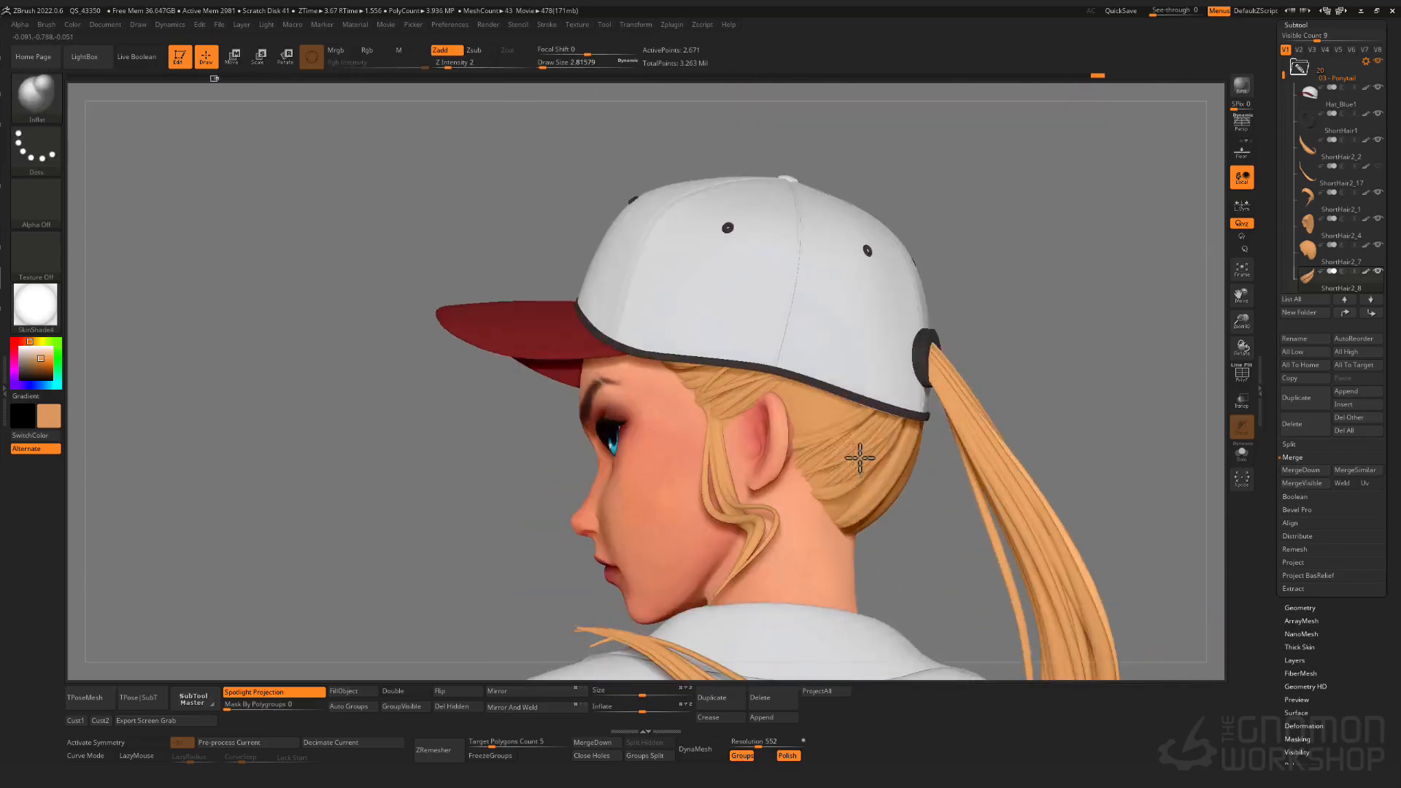
right_drag(857, 455, 886, 292)
right_drag(904, 387, 836, 430)
ctrl+right_drag(835, 430, 824, 575)
right_drag(824, 575, 807, 479)
- Refine the clump's lower edge near the neck with the Move brush at a draw size of about 4.6
key(s)
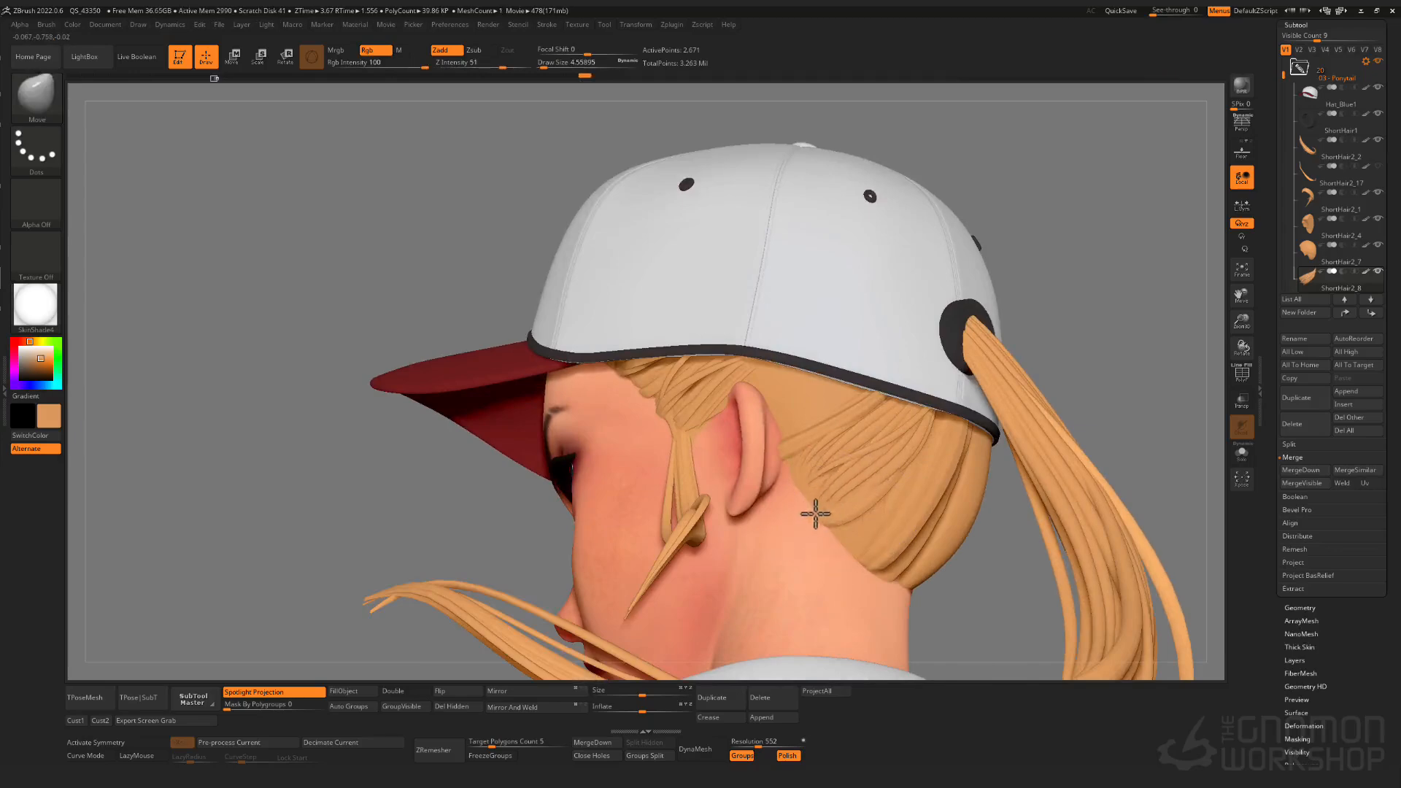
ctrl+right_drag(801, 494, 781, 613)
alt+click(810, 390)
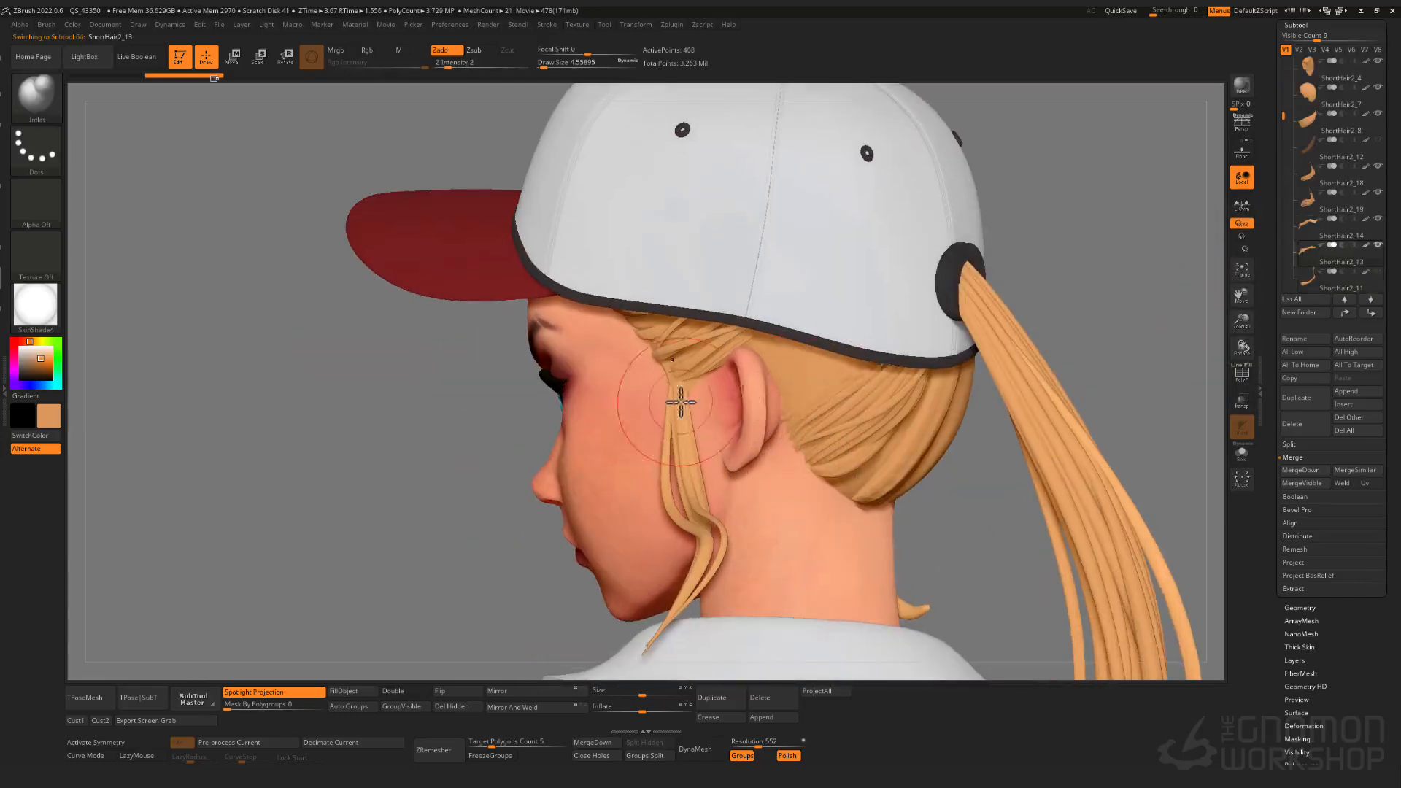
- Reselect the ShortHair2_8 clump and pull its strands into shape beneath the cap with the Move brush at a draw size of about 5.6
mouse_move(679, 401)
right_down()
mouse_move(840, 403)
mouse_move(837, 442)
right_up()
alt+click(834, 388)
key(s)
drag(823, 387, 845, 388)
key(b)
key(m)
key(v)
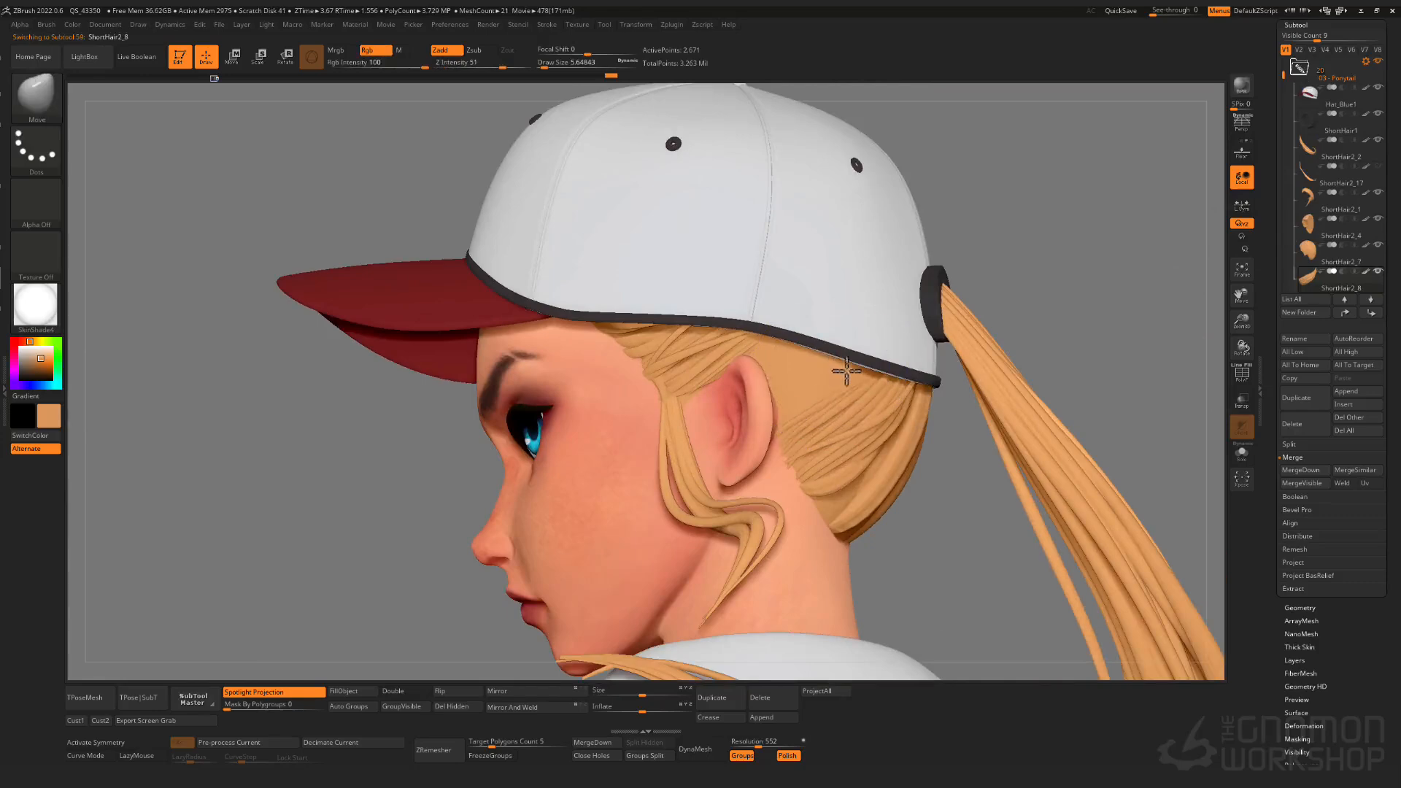
right_drag(881, 341, 950, 360)
alt+click(826, 503)
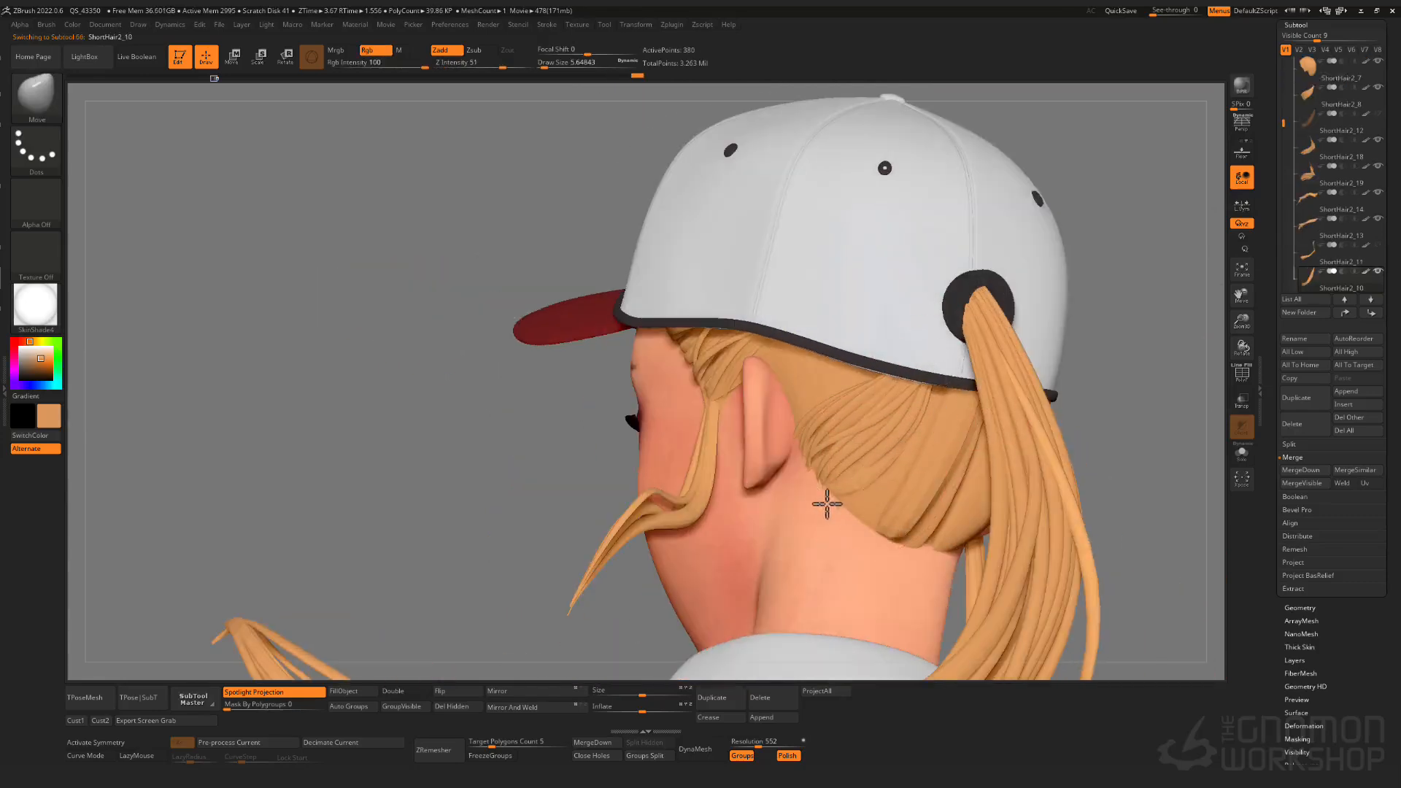
mouse_move(788, 465)
right_down()
mouse_move(844, 413)
mouse_move(932, 366)
mouse_move(950, 372)
mouse_move(878, 533)
mouse_move(885, 404)
mouse_move(868, 372)
right_up()
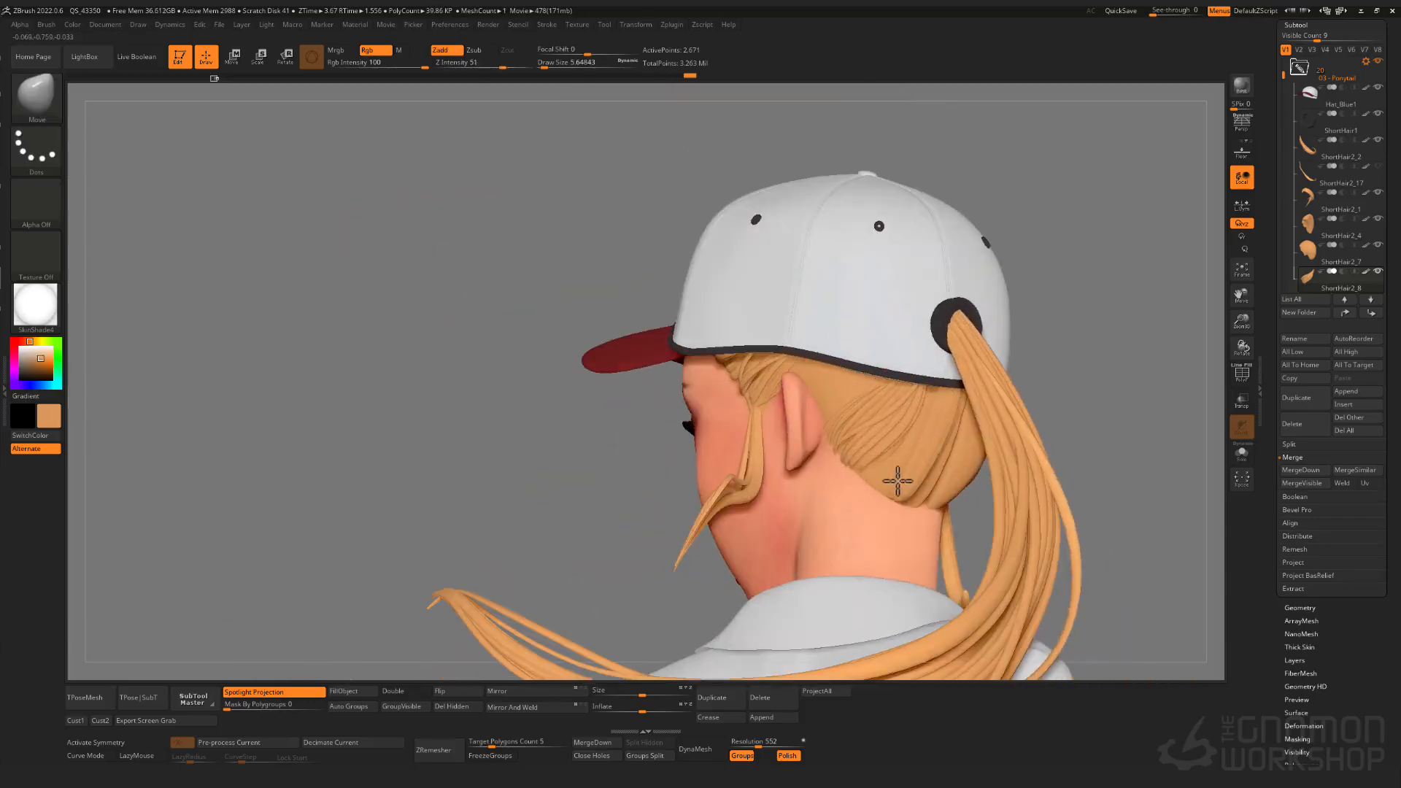
ctrl+right_drag(875, 471, 895, 365)
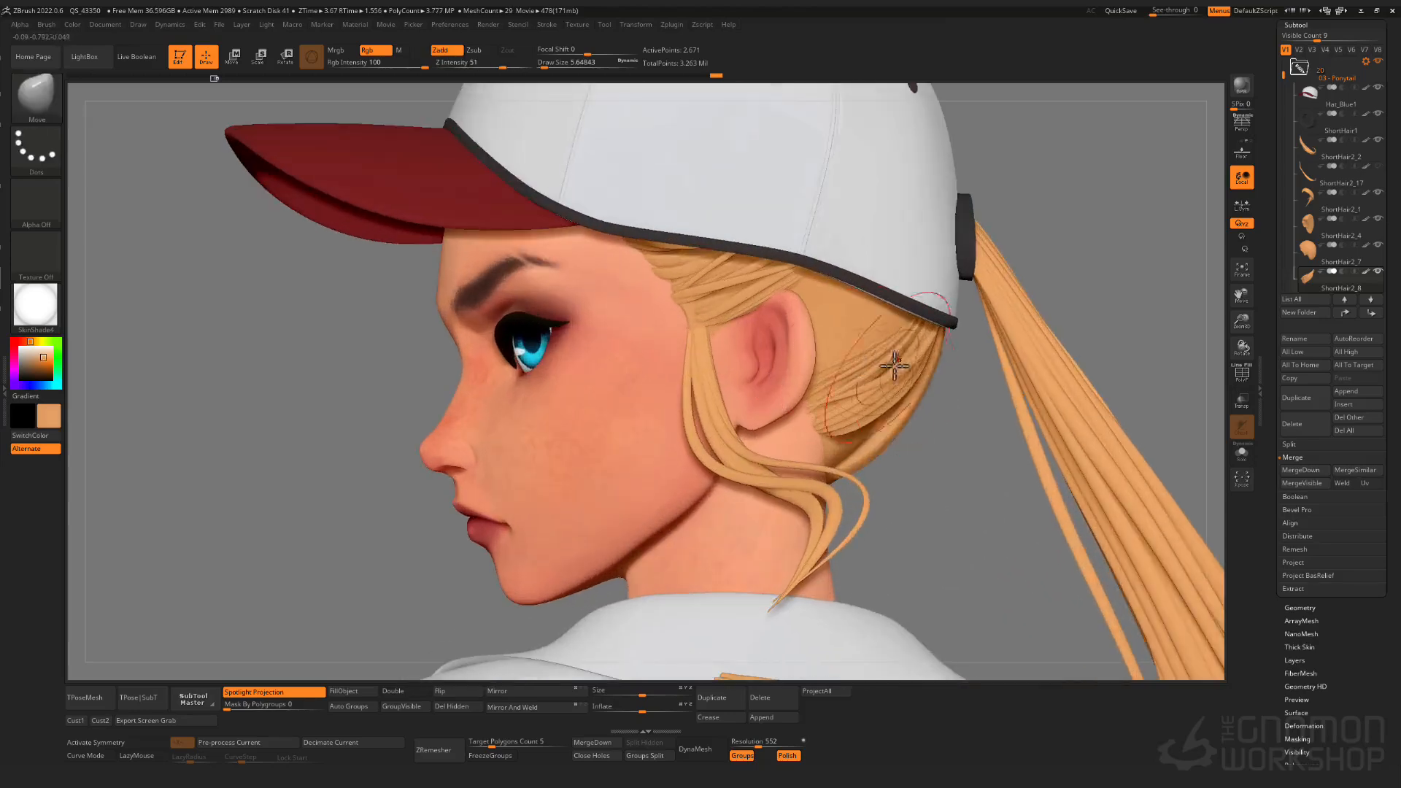
- Isolate individual strands of the ShortHair2_8 clump in turn and check their polygroups with the polyframe
ctrl+shift+click(860, 391)
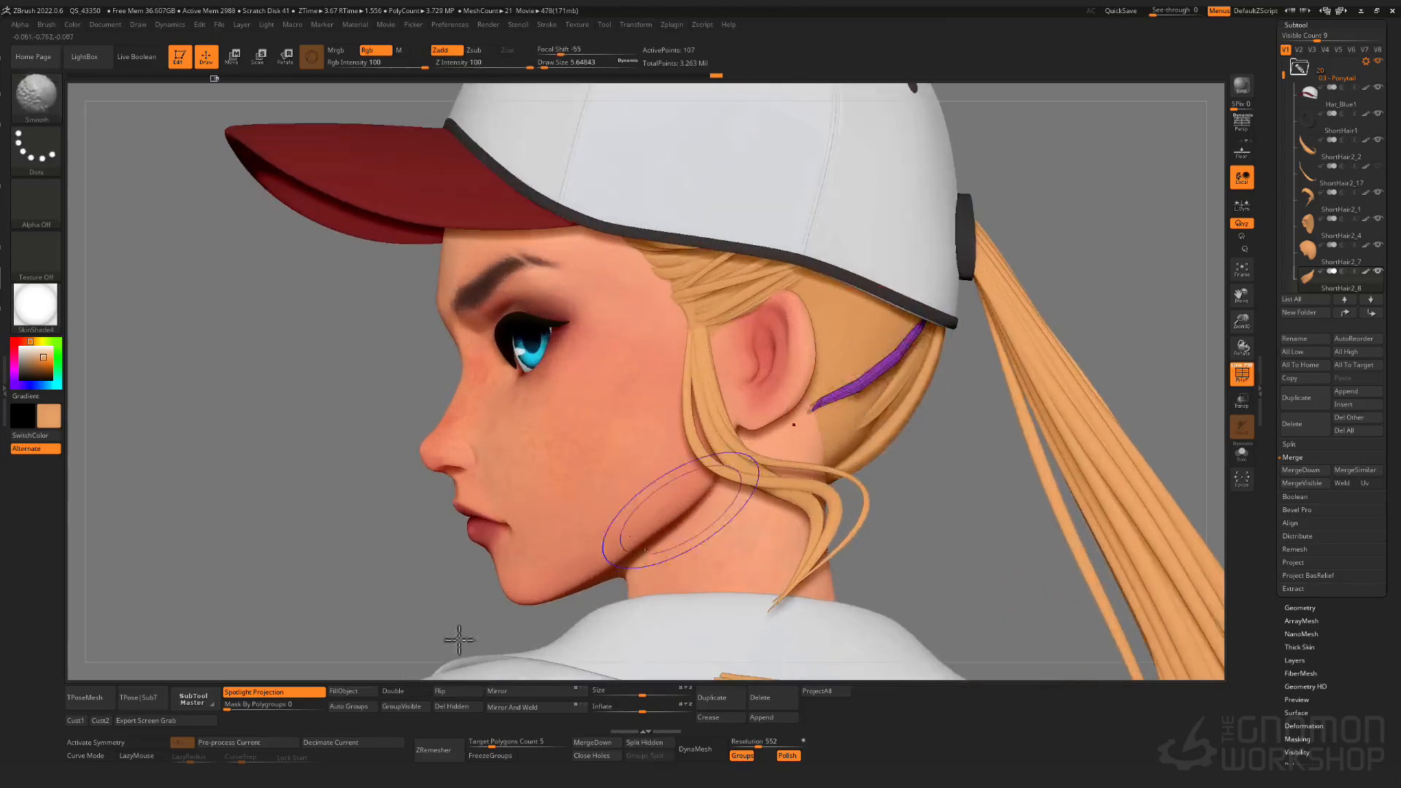
key(shift+f)
ctrl+shift+click(367, 564)
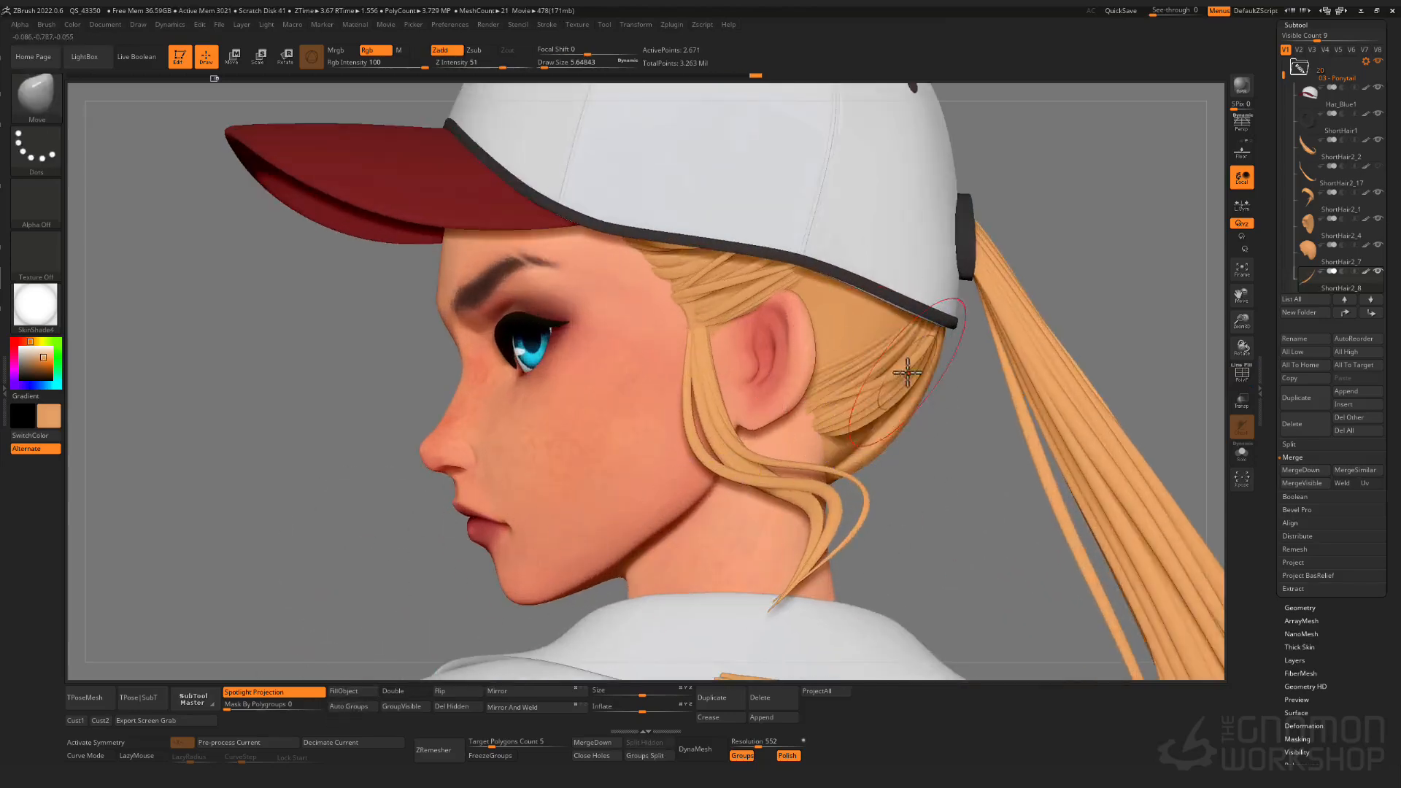
key(shift+f)
ctrl+shift+click(912, 368)
key(shift+f)
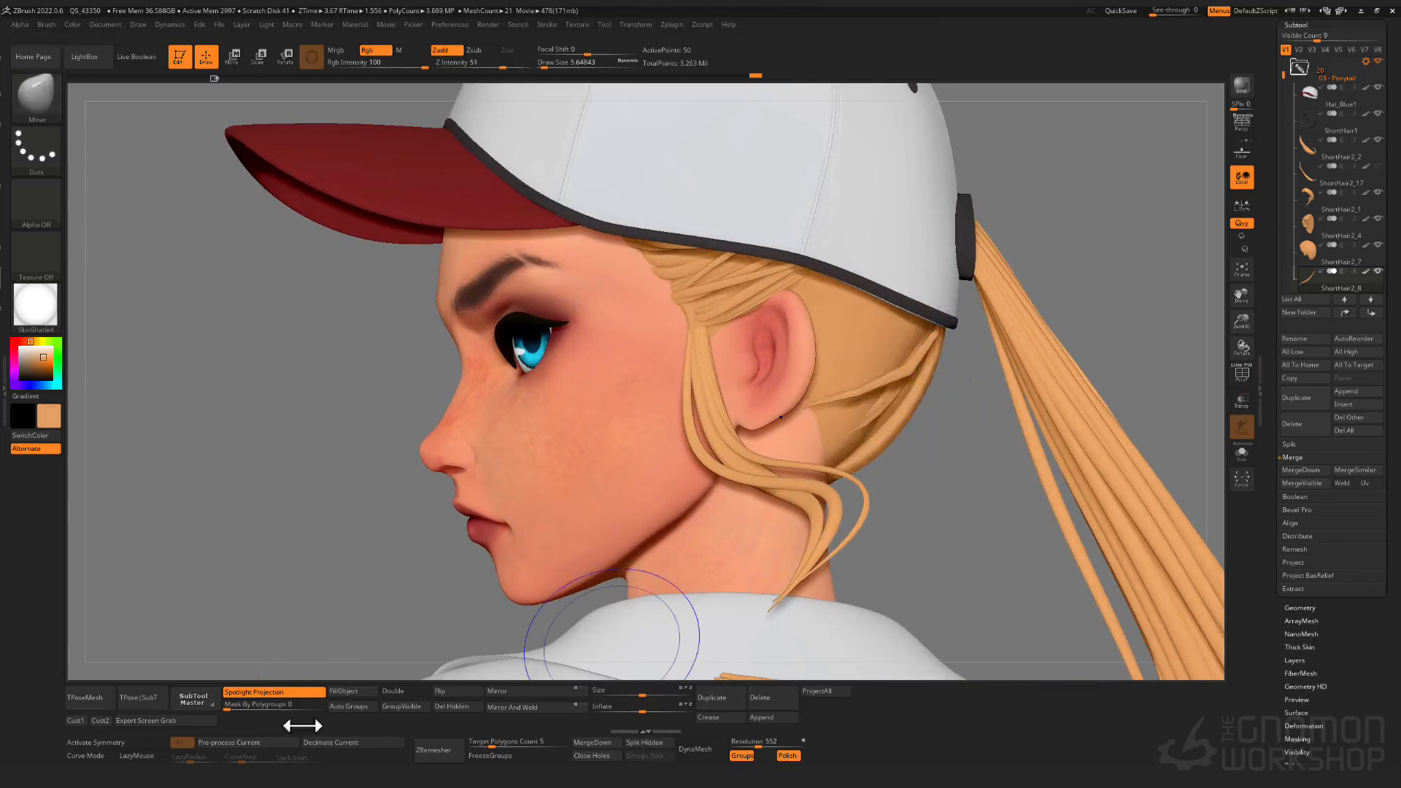
- Unhide all strands of the clump and set Mask By Polygroups to 100
click(353, 693)
ctrl+shift+click(314, 530)
right_drag(971, 292, 843, 441)
drag(314, 710, 336, 709)
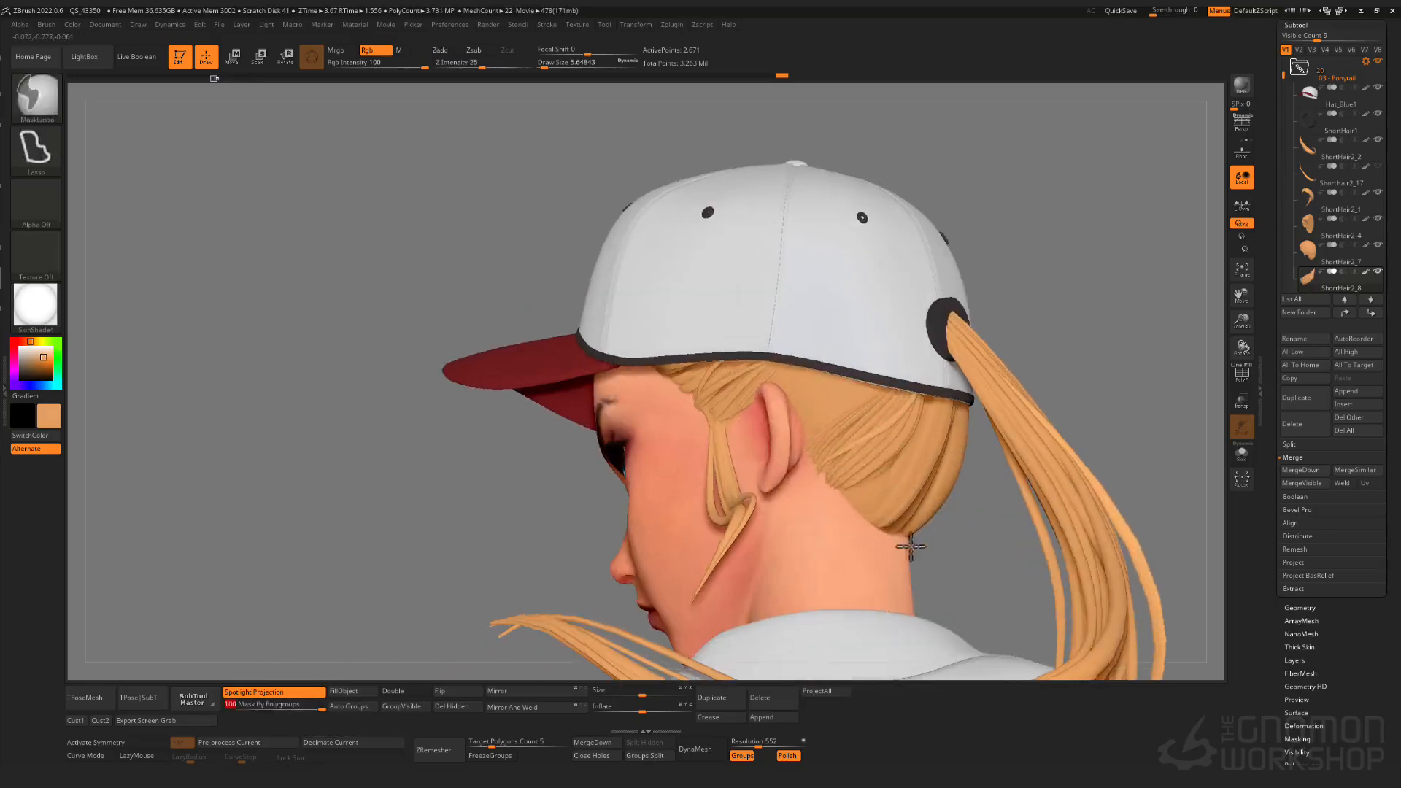
- Reposition the individual strands behind the ear with the Move brush, spreading them along the hairline
ctrl+right_drag(907, 547, 730, 458)
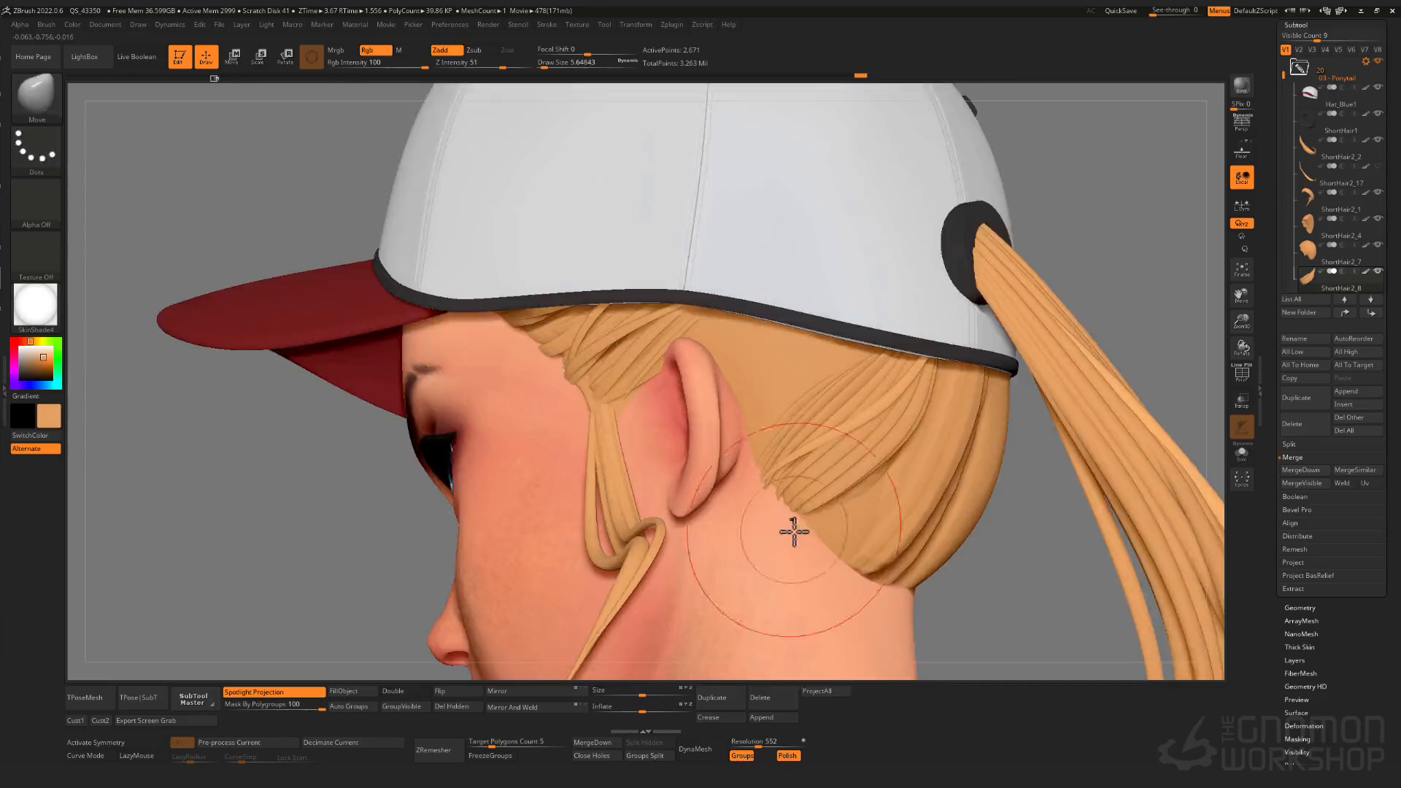
ctrl+right_drag(794, 532, 786, 372)
mouse_move(787, 372)
ctrl+right_down()
mouse_move(838, 516)
mouse_move(847, 448)
mouse_move(823, 517)
mouse_move(771, 445)
ctrl+right_up()
key(bracketright)
ctrl+right_drag(748, 549, 782, 342)
mouse_move(782, 342)
right_down()
mouse_move(822, 378)
mouse_move(878, 401)
mouse_move(831, 364)
mouse_move(869, 365)
mouse_move(938, 410)
mouse_move(804, 353)
mouse_move(834, 391)
mouse_move(797, 278)
mouse_move(863, 375)
mouse_move(870, 362)
right_up()
- Inflate and smooth the strand tips beside the ear at Z Intensity 6 and a draw size of about 2.8
key(s)
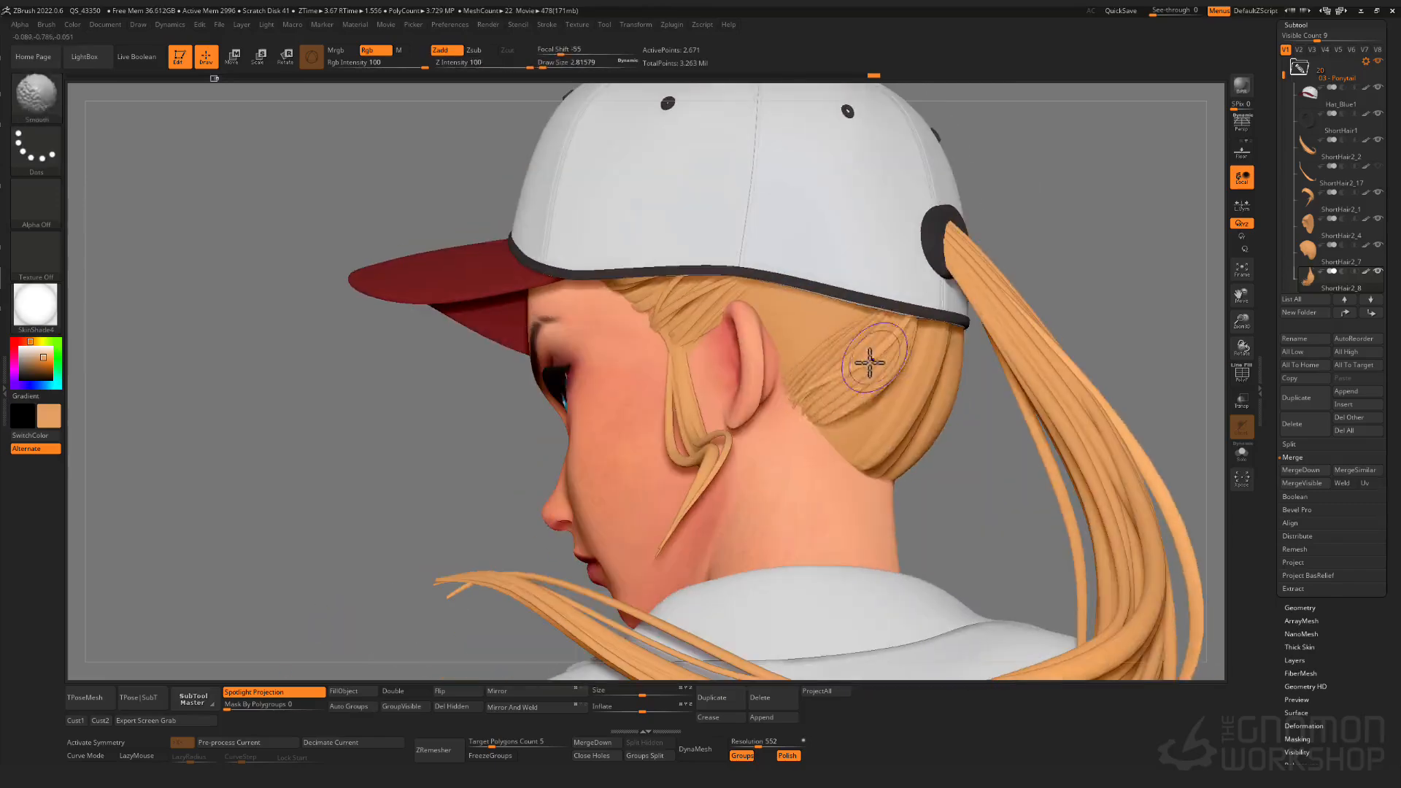
drag(267, 707, 284, 711)
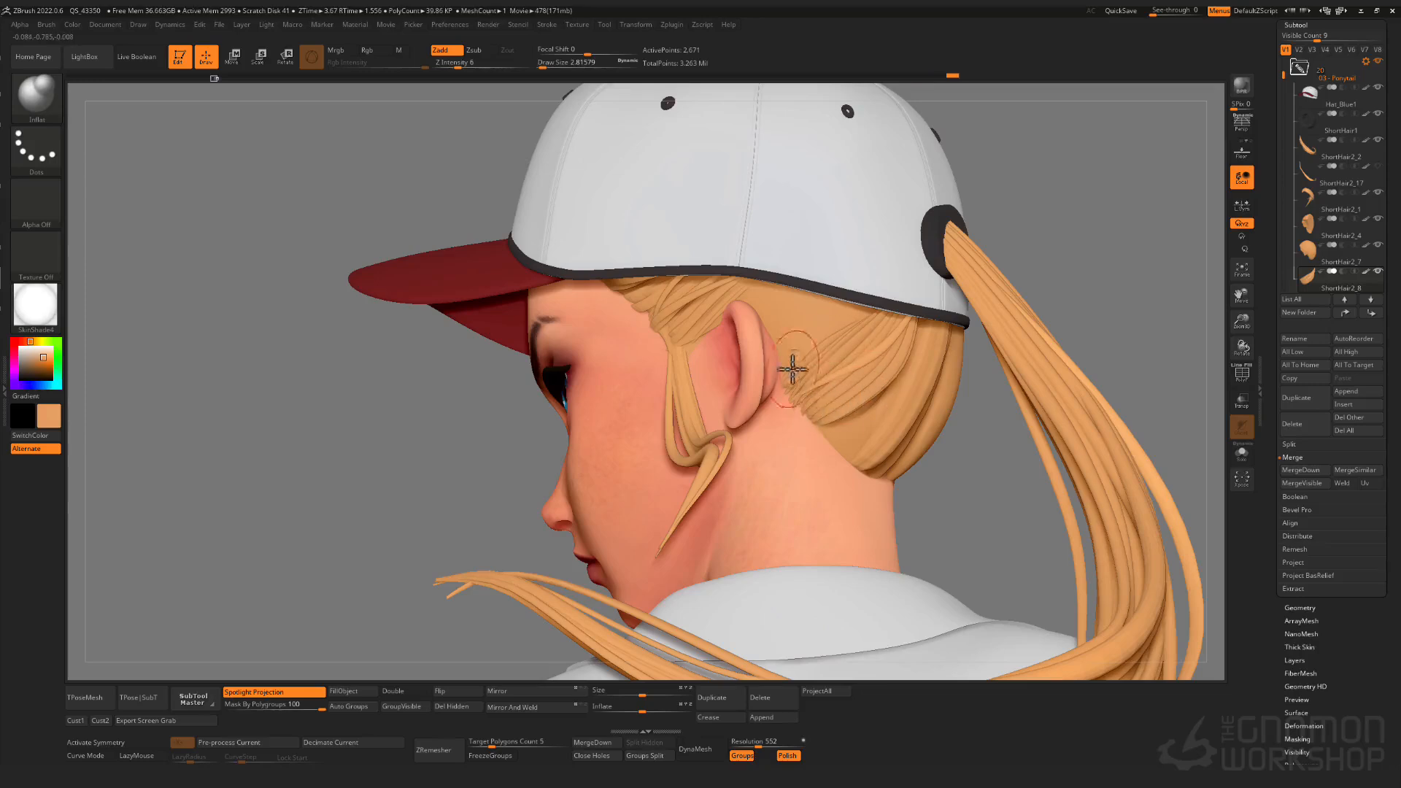
shift+drag(792, 369, 790, 407)
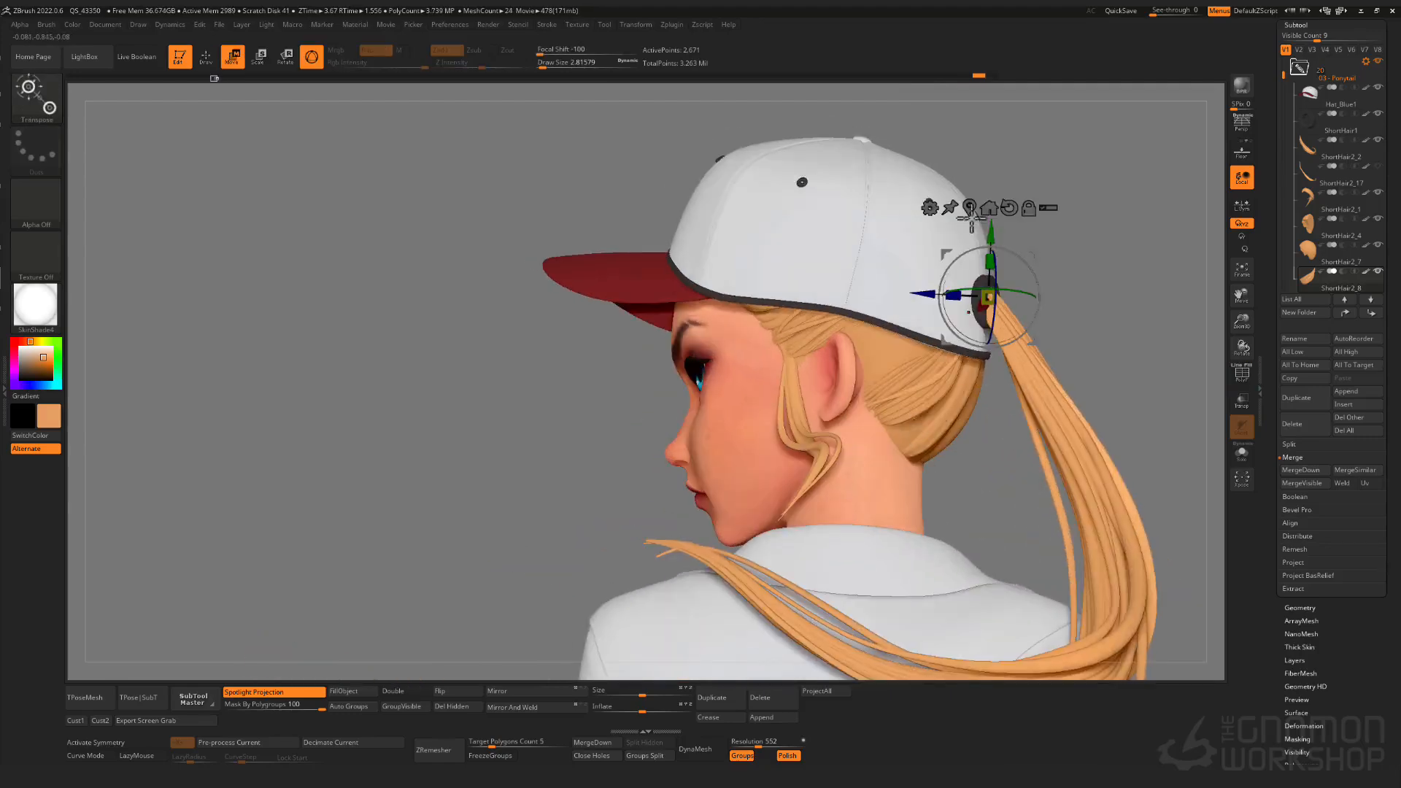
- Duplicate the strands within ShortHair2_8 using the gizmo and place the copy higher, above the ear
click(969, 210)
drag(925, 394, 968, 339)
key(q)
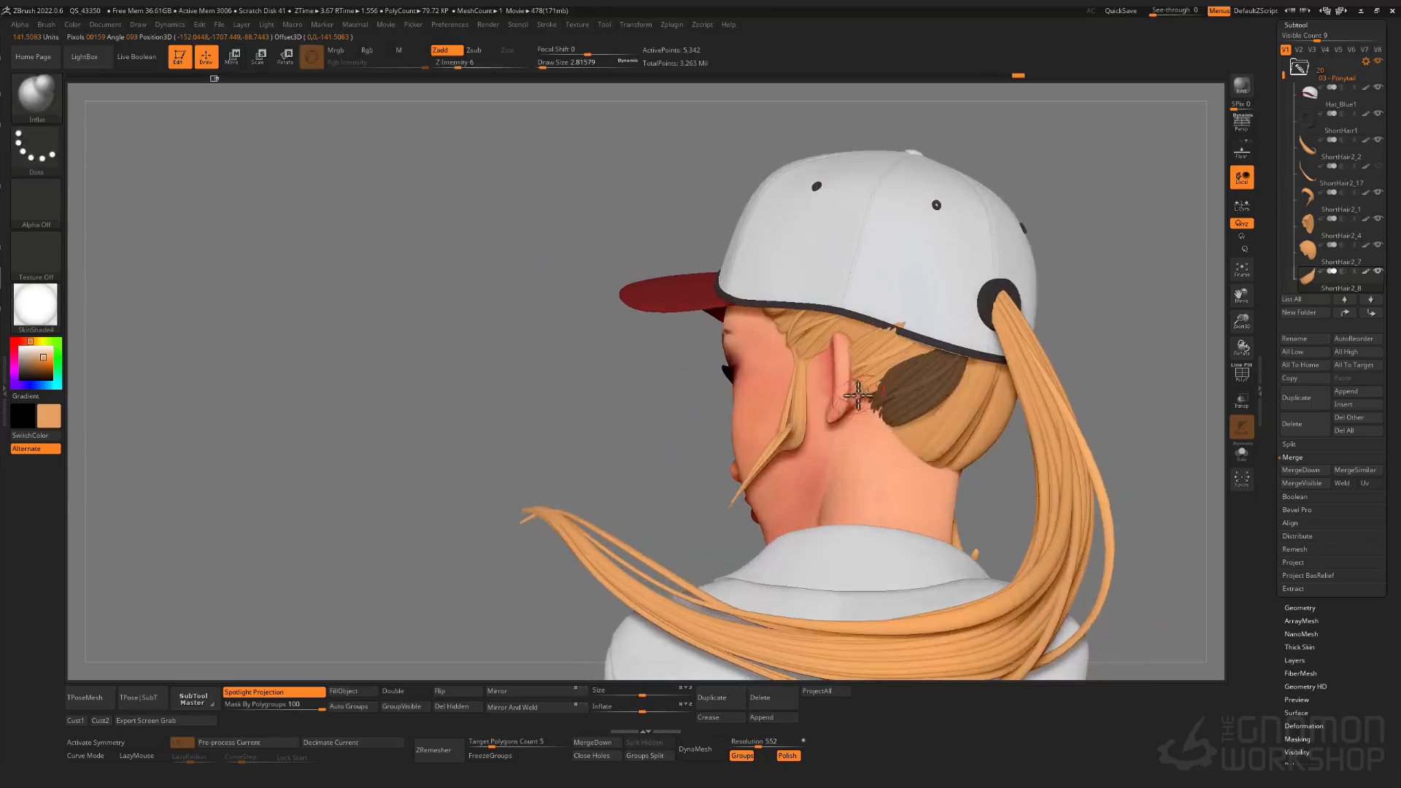
key(w)
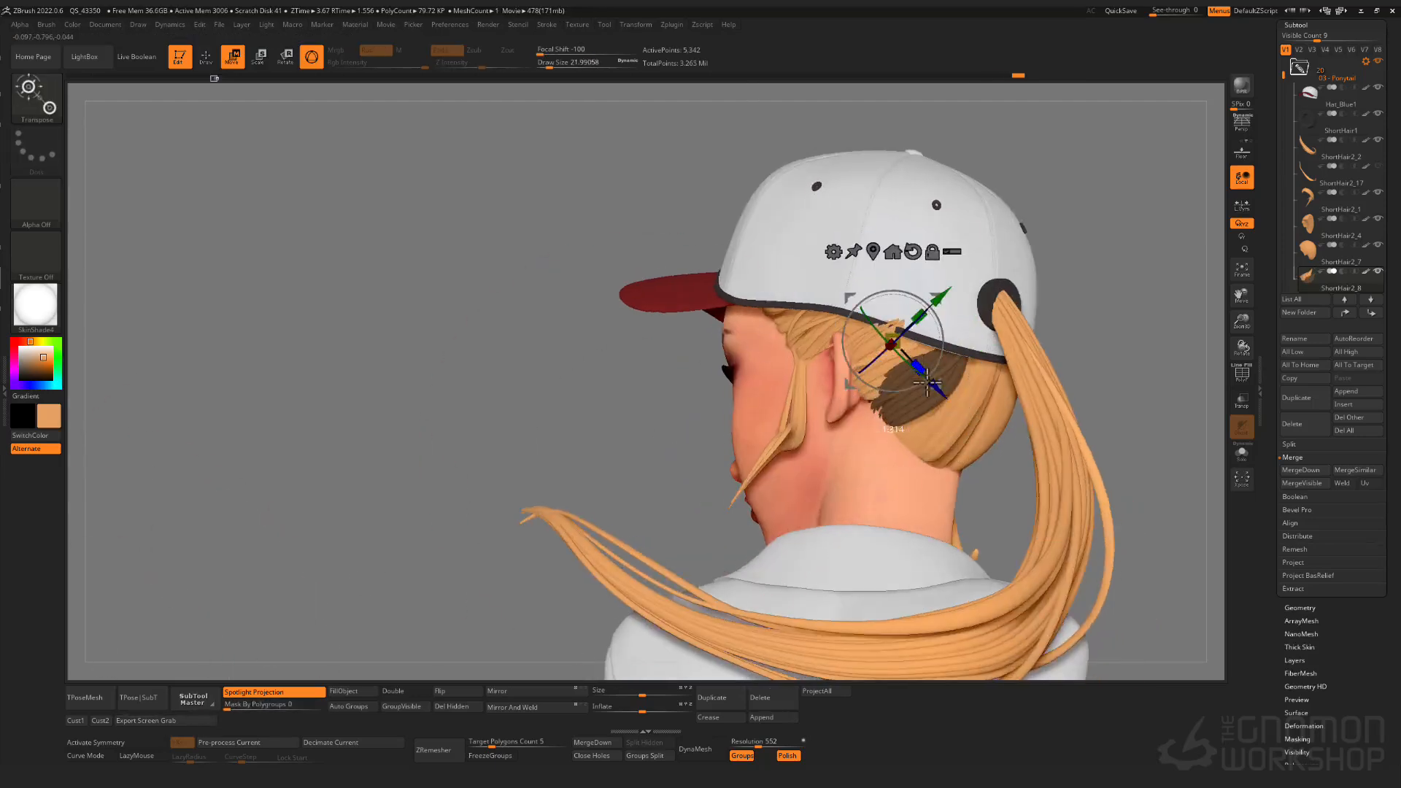
- Shape the duplicated strands to the head under the cap with a large Move brush
key(q)
right_drag(813, 384, 915, 297)
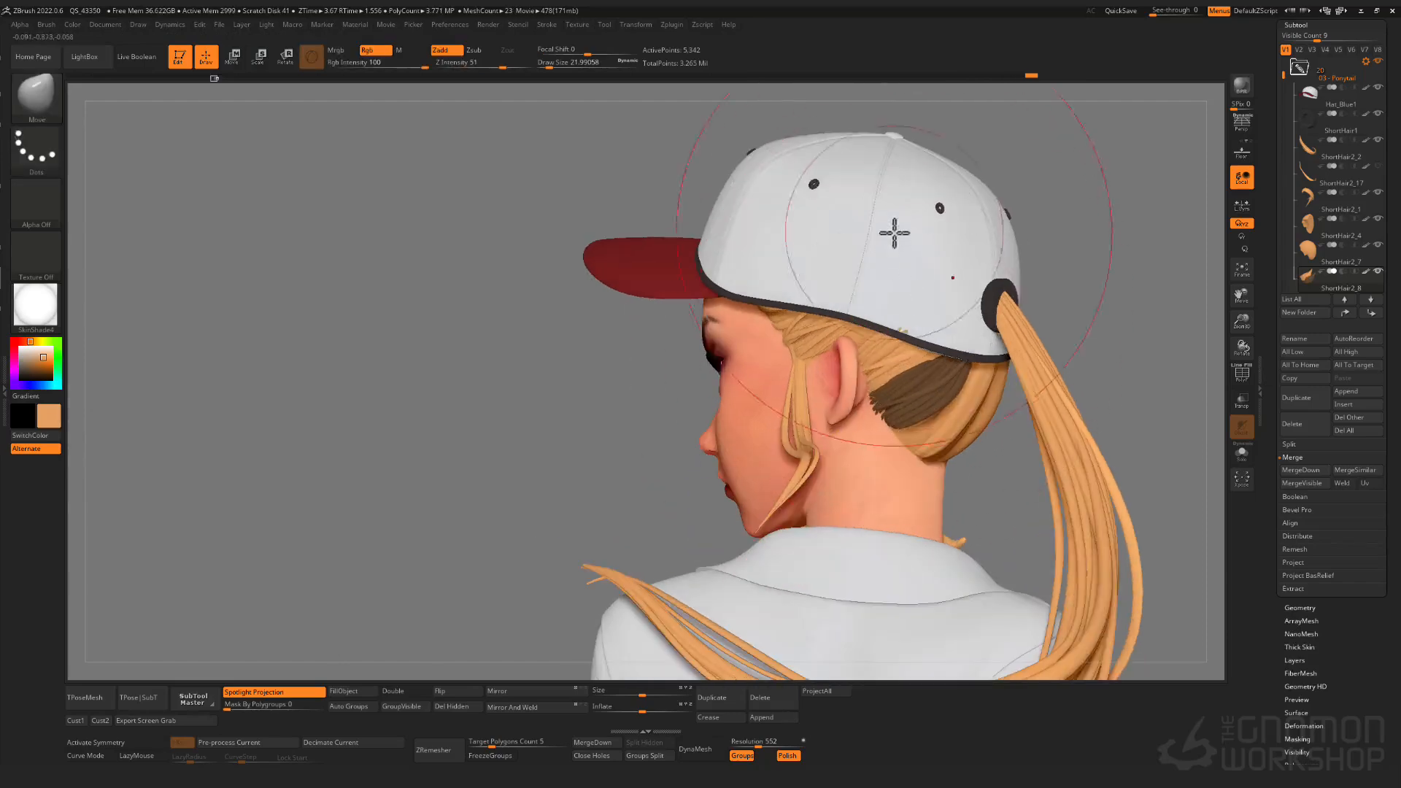
drag(989, 365, 993, 372)
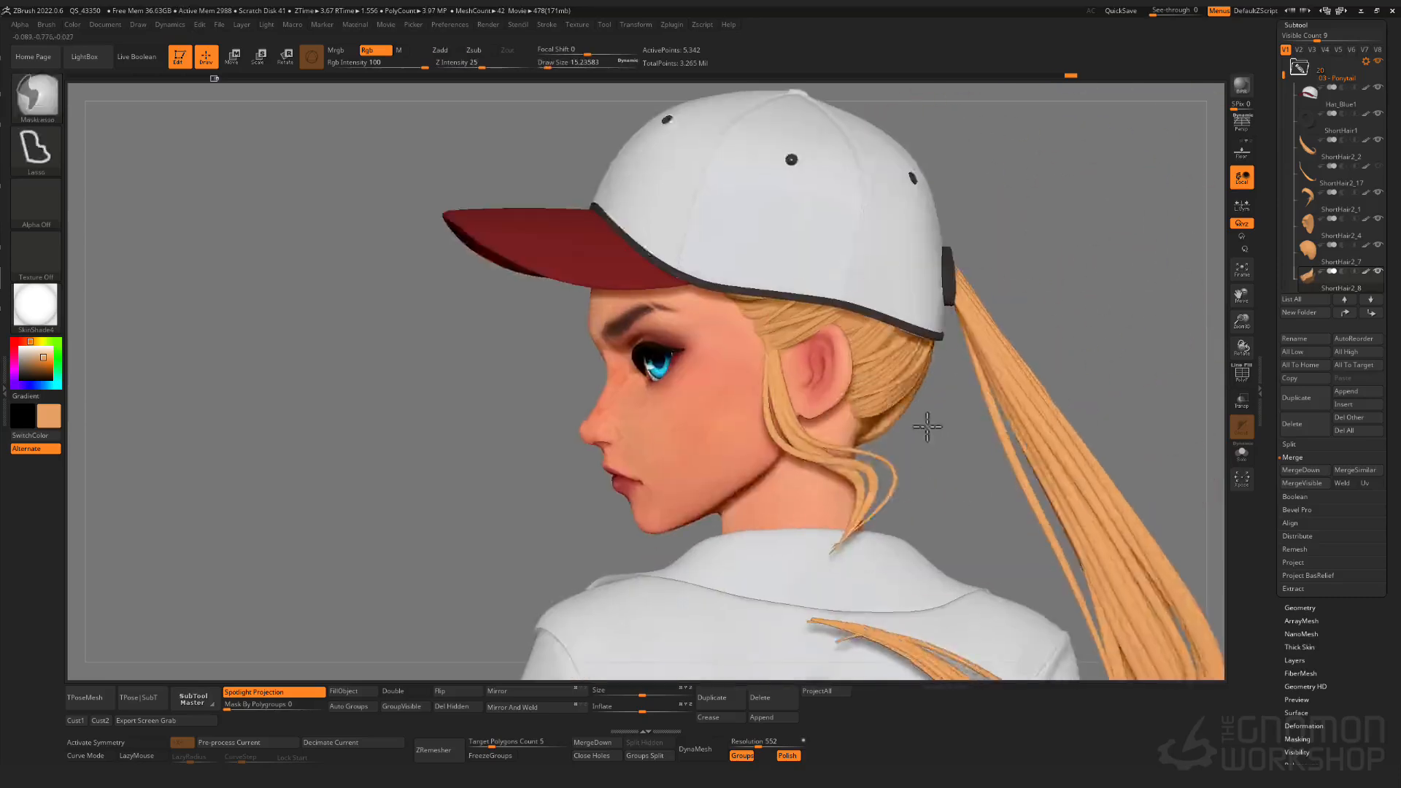
- Show the clump's polygroups and step through the undo history to recover the mask on the original strands
key(shift+f)
key(ctrl+shift+z)
key(ctrl+shift+z)
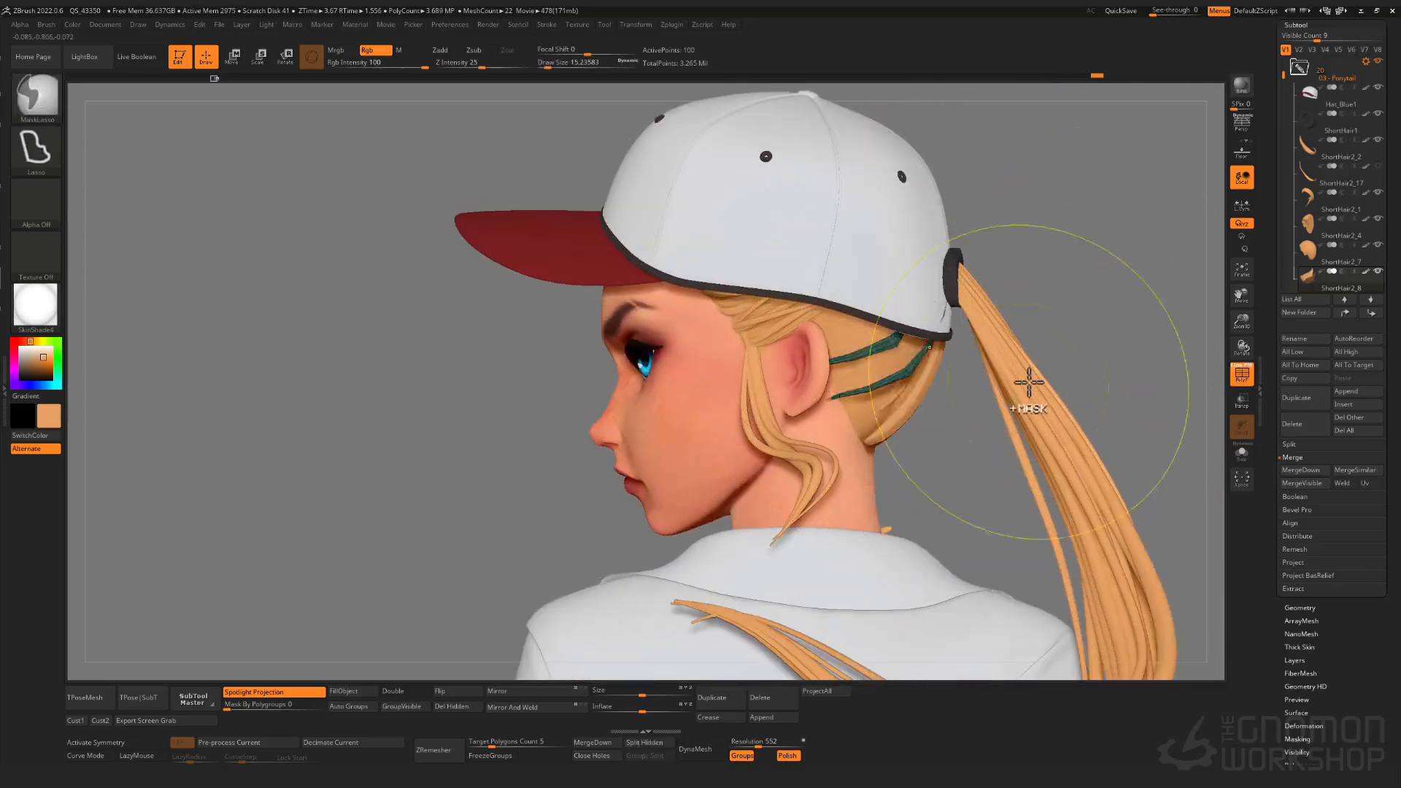
key(ctrl+z)
key(ctrl+z)
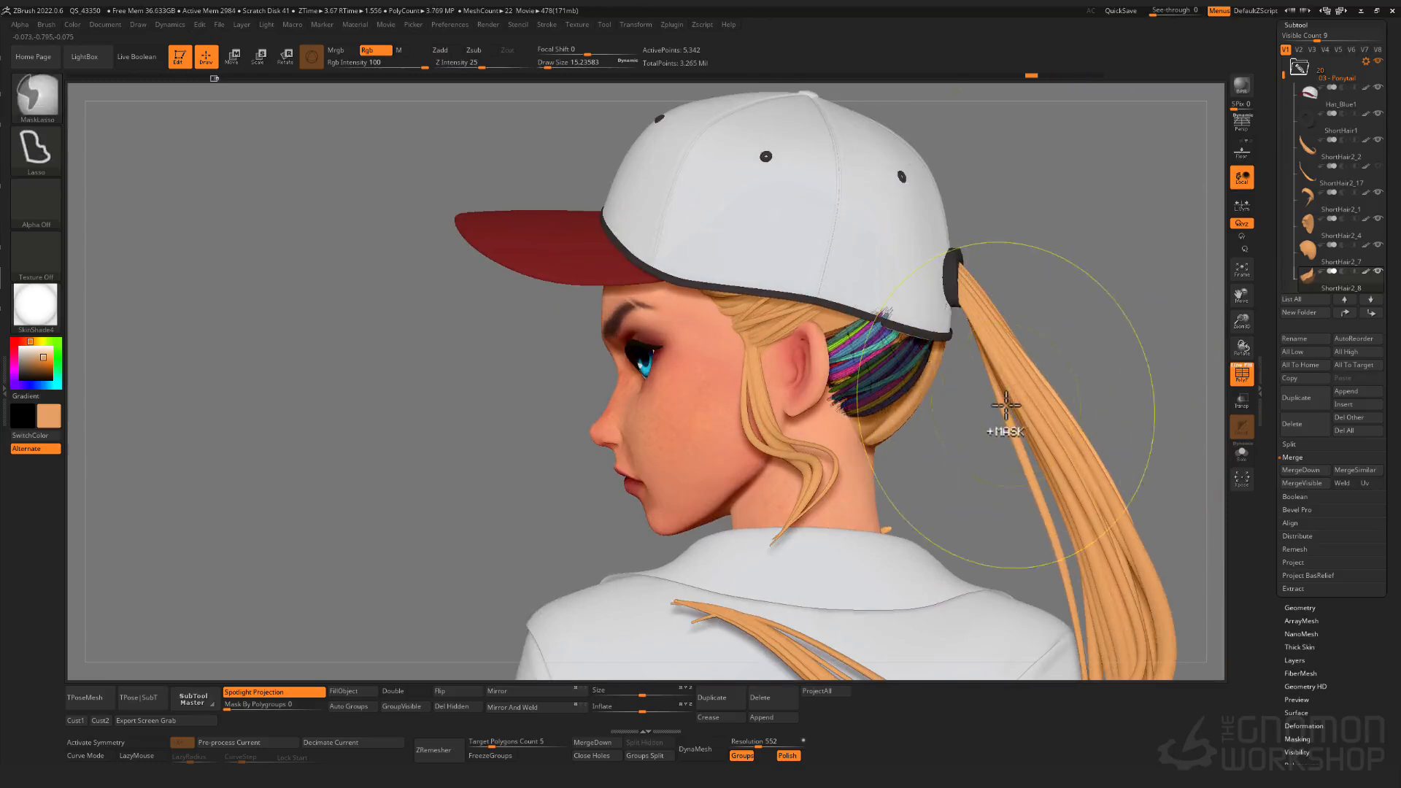
key(ctrl+z)
key(ctrl+shift+z)
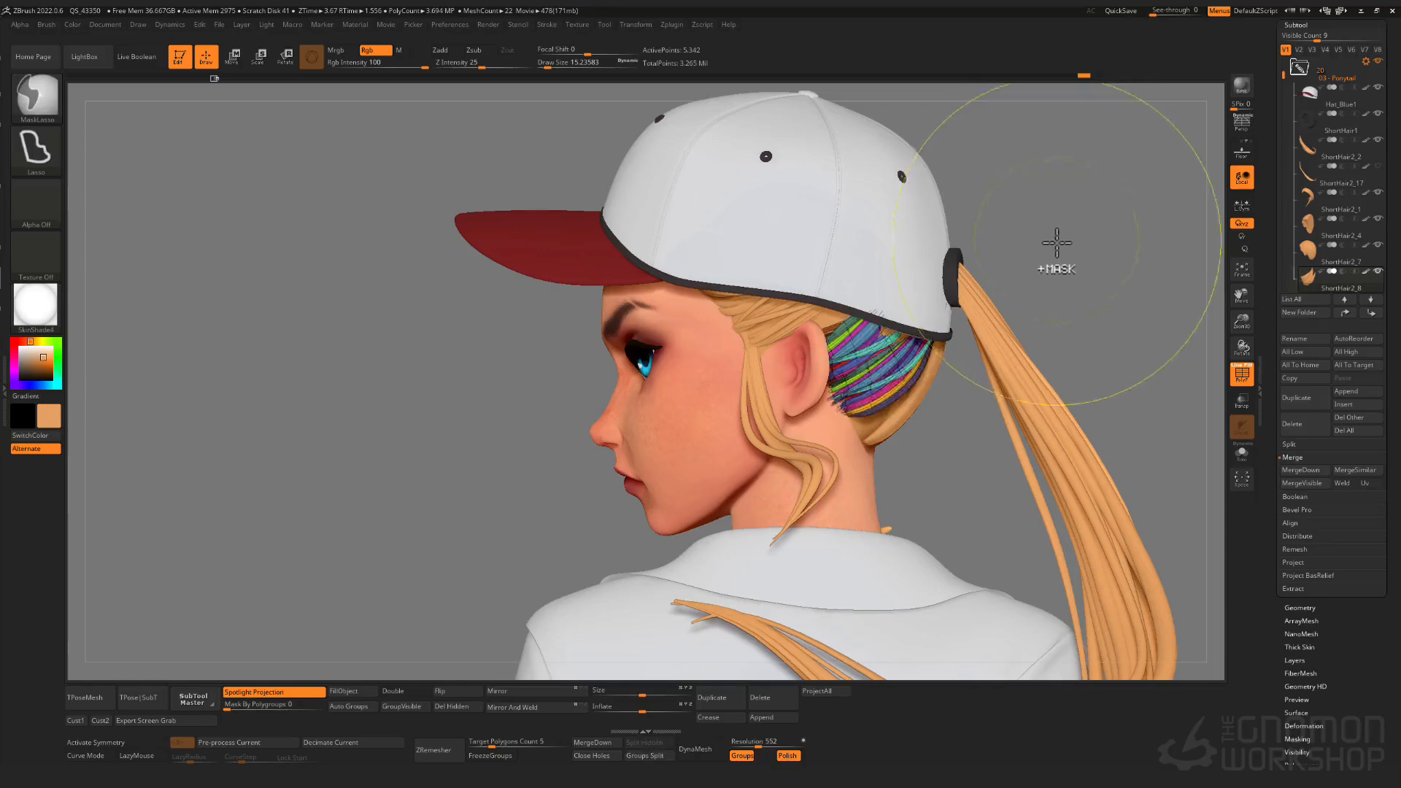
- Duplicate the ShortHair2_8 subtool, delete one set of strands from the copy and reselect ShortHair2_8
click(689, 693)
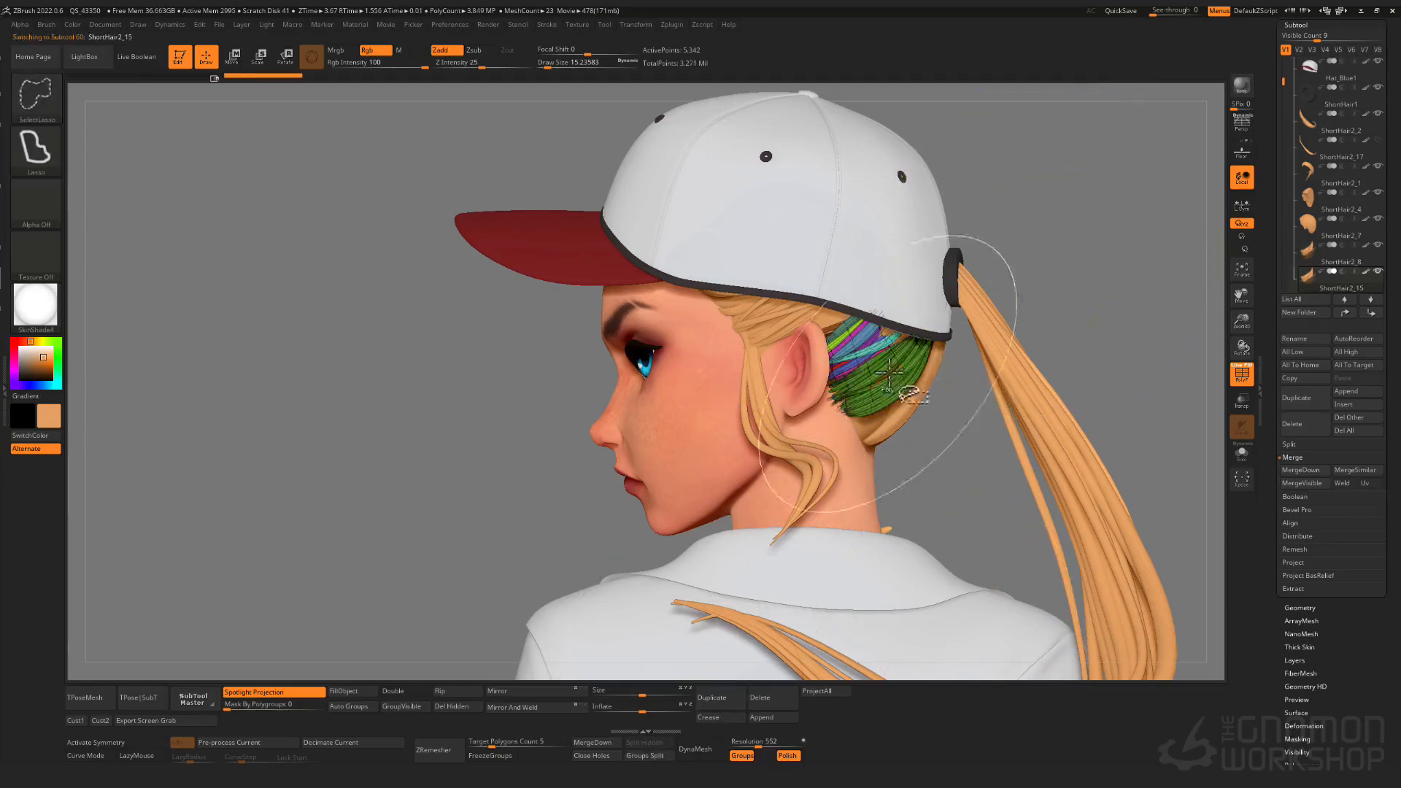
click(473, 712)
alt+click(902, 371)
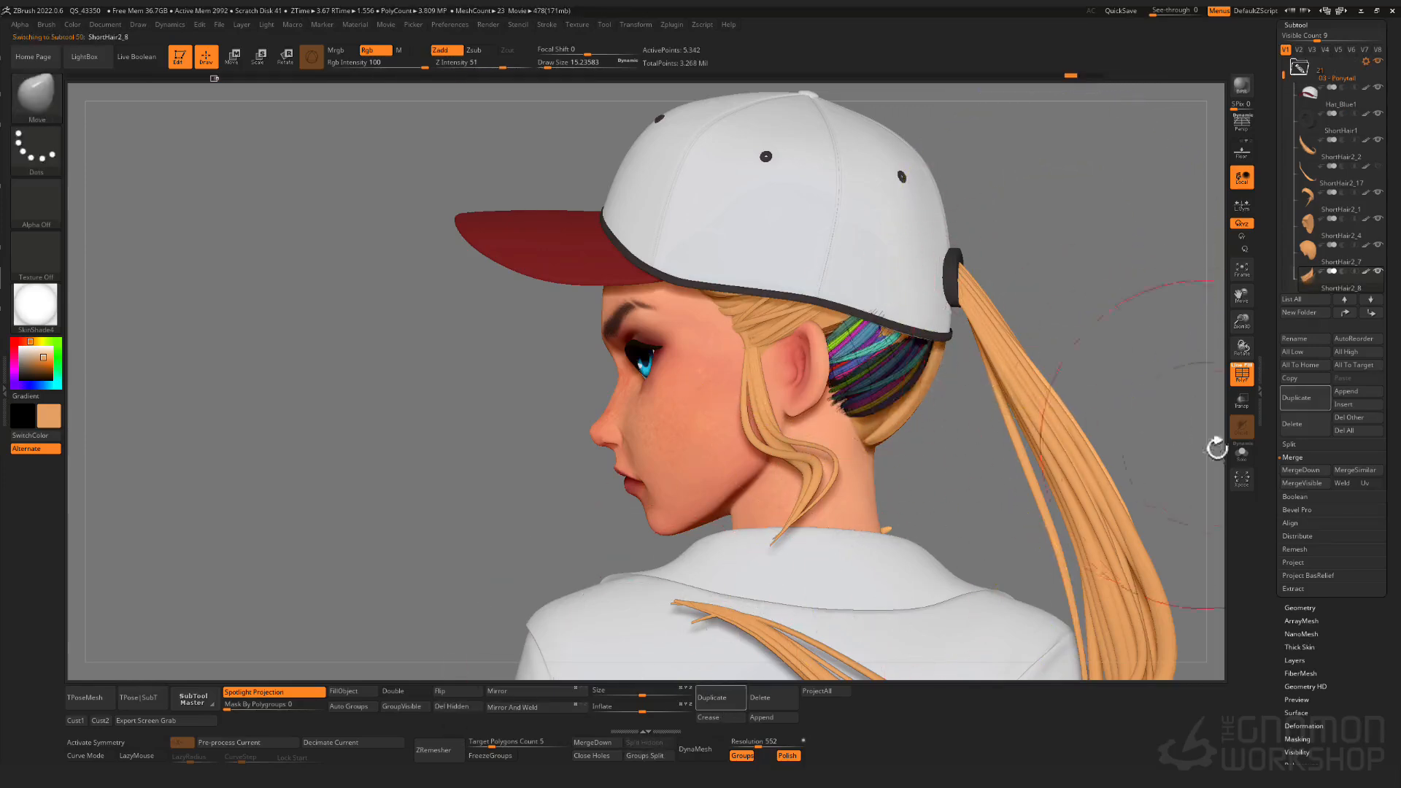
- Isolate ShortHair2_8 and delete the duplicated upper set of strands from it
click(1239, 460)
ctrl+click(955, 463)
key(ctrl+w)
ctrl+shift+double_click(842, 327)
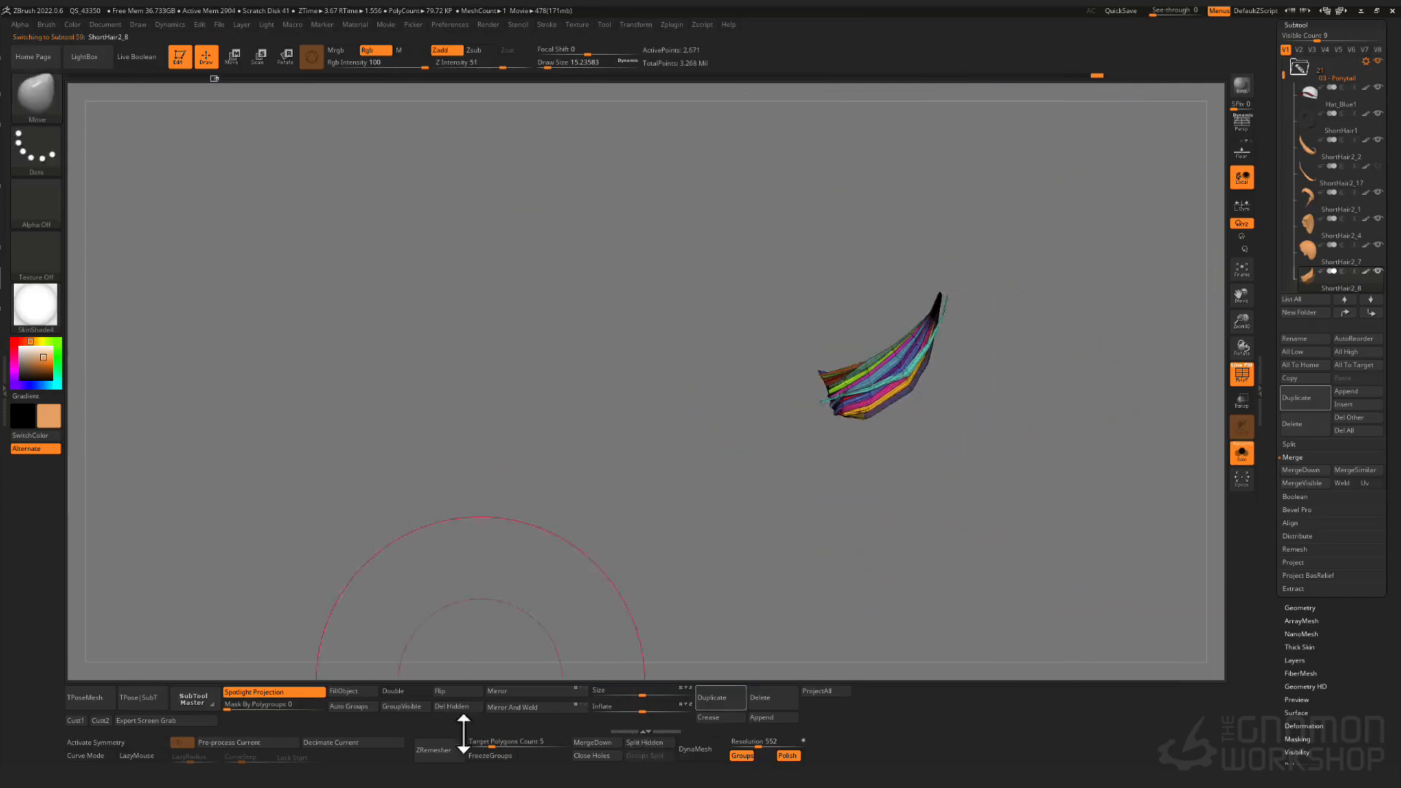
click(1242, 453)
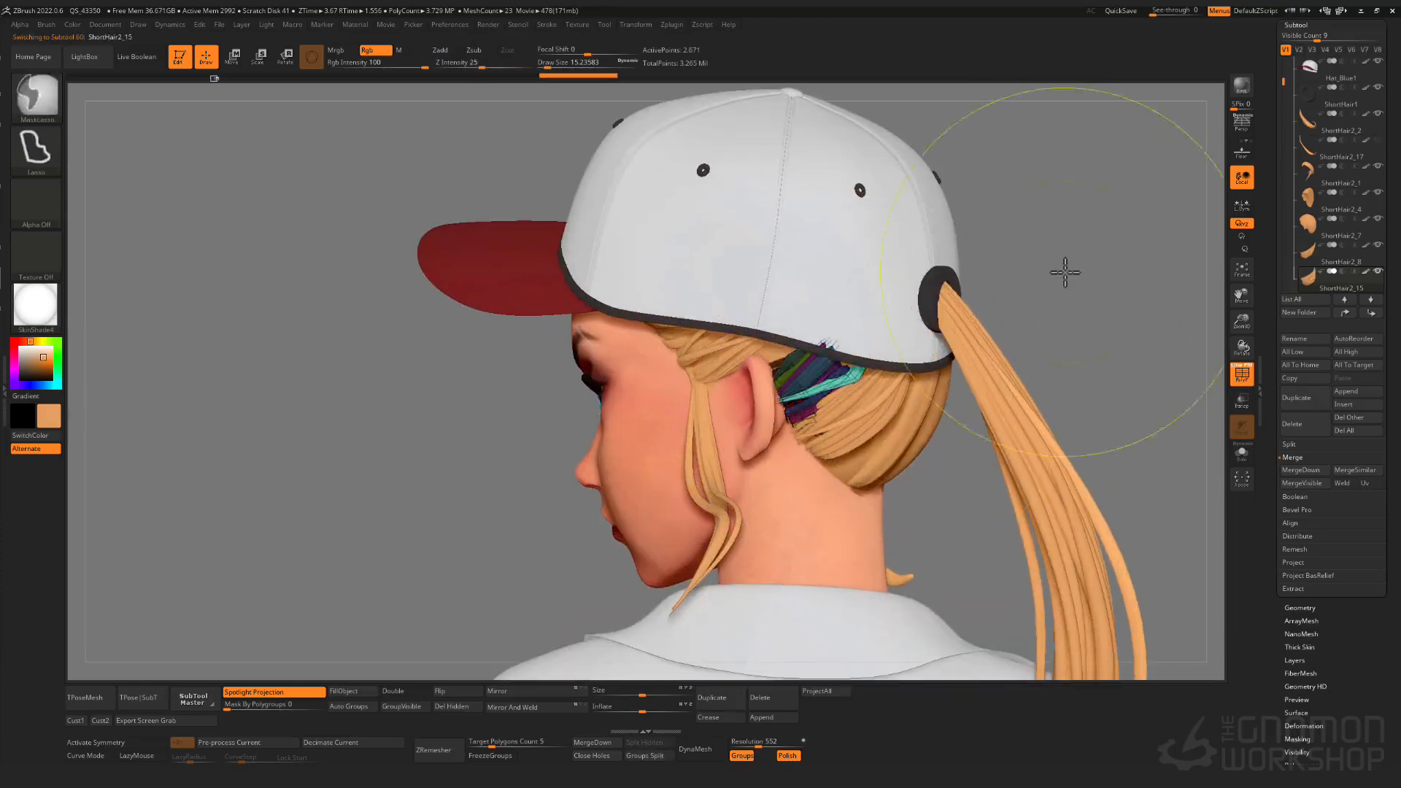
- Mask part of the ShortHair2_15 strands and tuck the strand poking out above the ear back under the cap
drag(1063, 272, 743, 423)
key(shift+f)
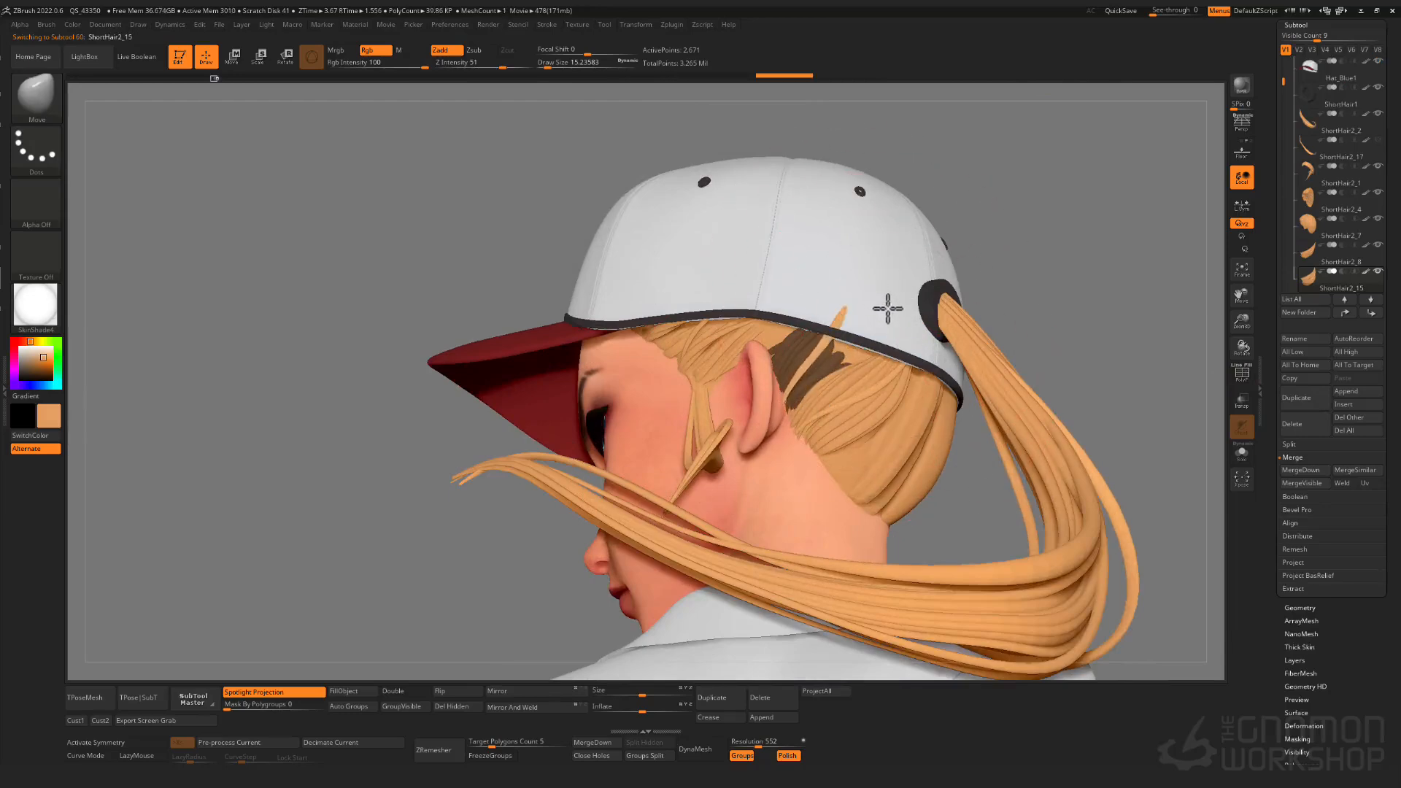
key(shift)
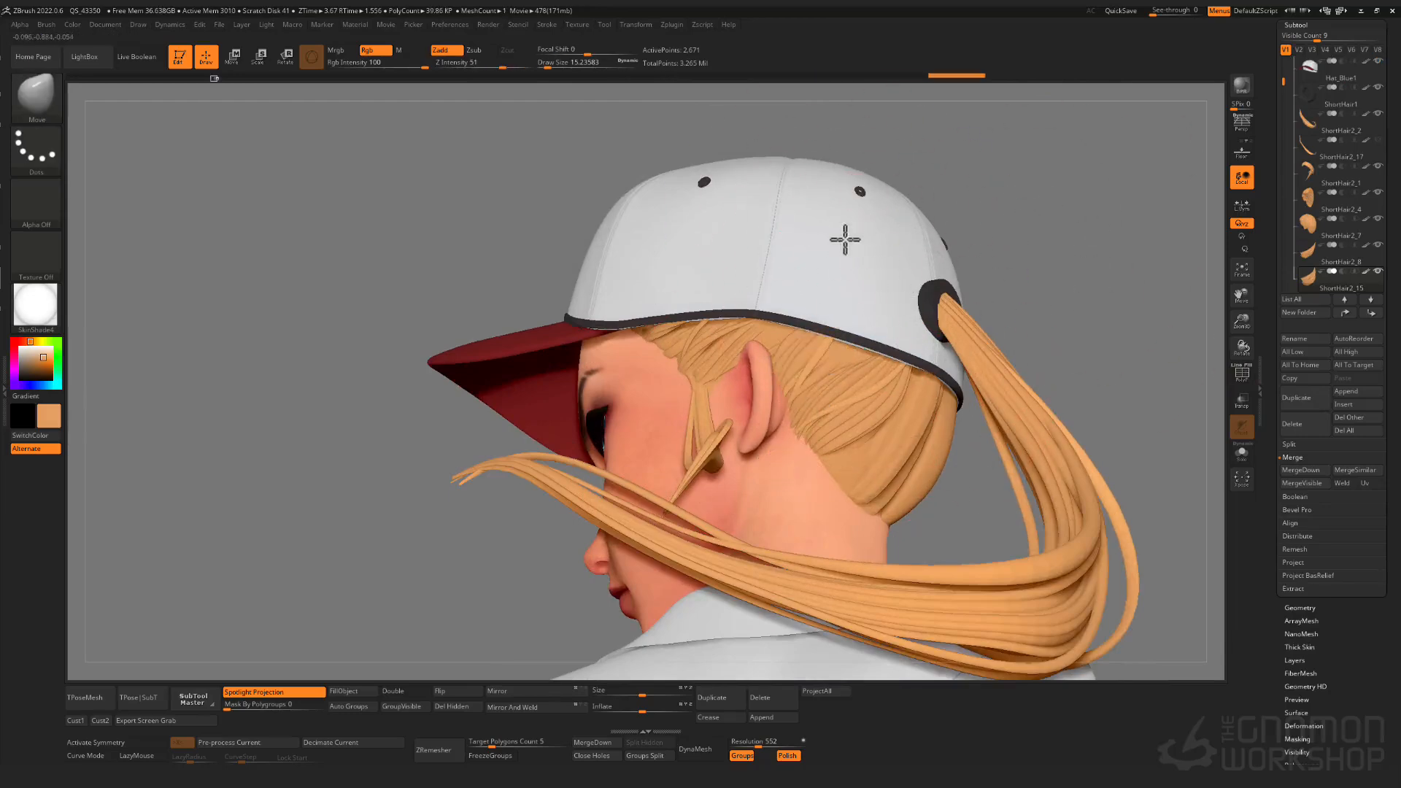
mouse_move(845, 239)
right_down()
mouse_move(823, 303)
mouse_move(825, 203)
mouse_move(841, 253)
mouse_move(786, 261)
mouse_move(994, 344)
mouse_move(897, 376)
mouse_move(907, 350)
mouse_move(1017, 366)
mouse_move(951, 438)
mouse_move(861, 420)
right_up()
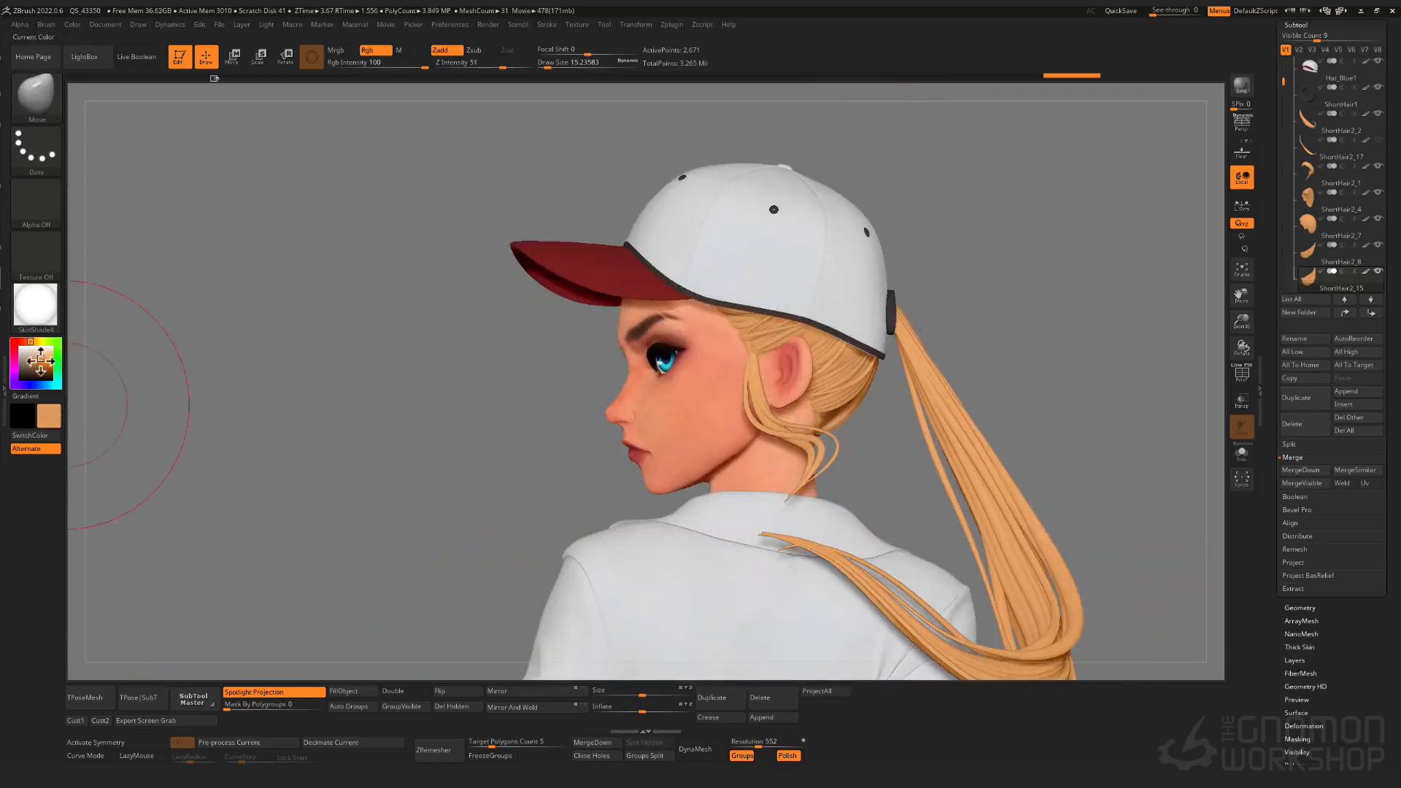
- Choose a darker orange-brown for the Standard brush and shade the side hair where it meets the cap
click(40, 362)
click(38, 365)
key(b)
key(s)
key(t)
right_drag(379, 289, 427, 291)
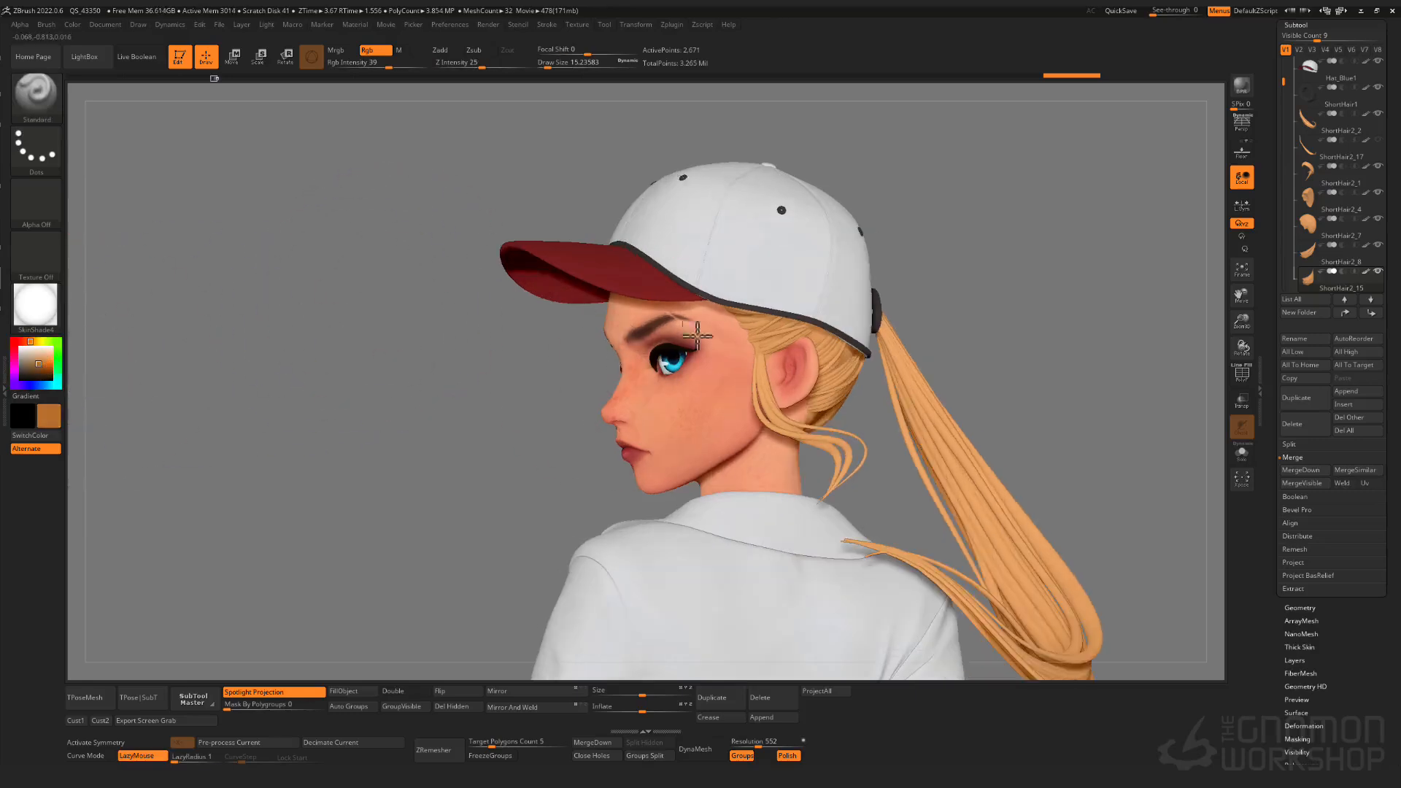
right_drag(781, 296, 729, 285)
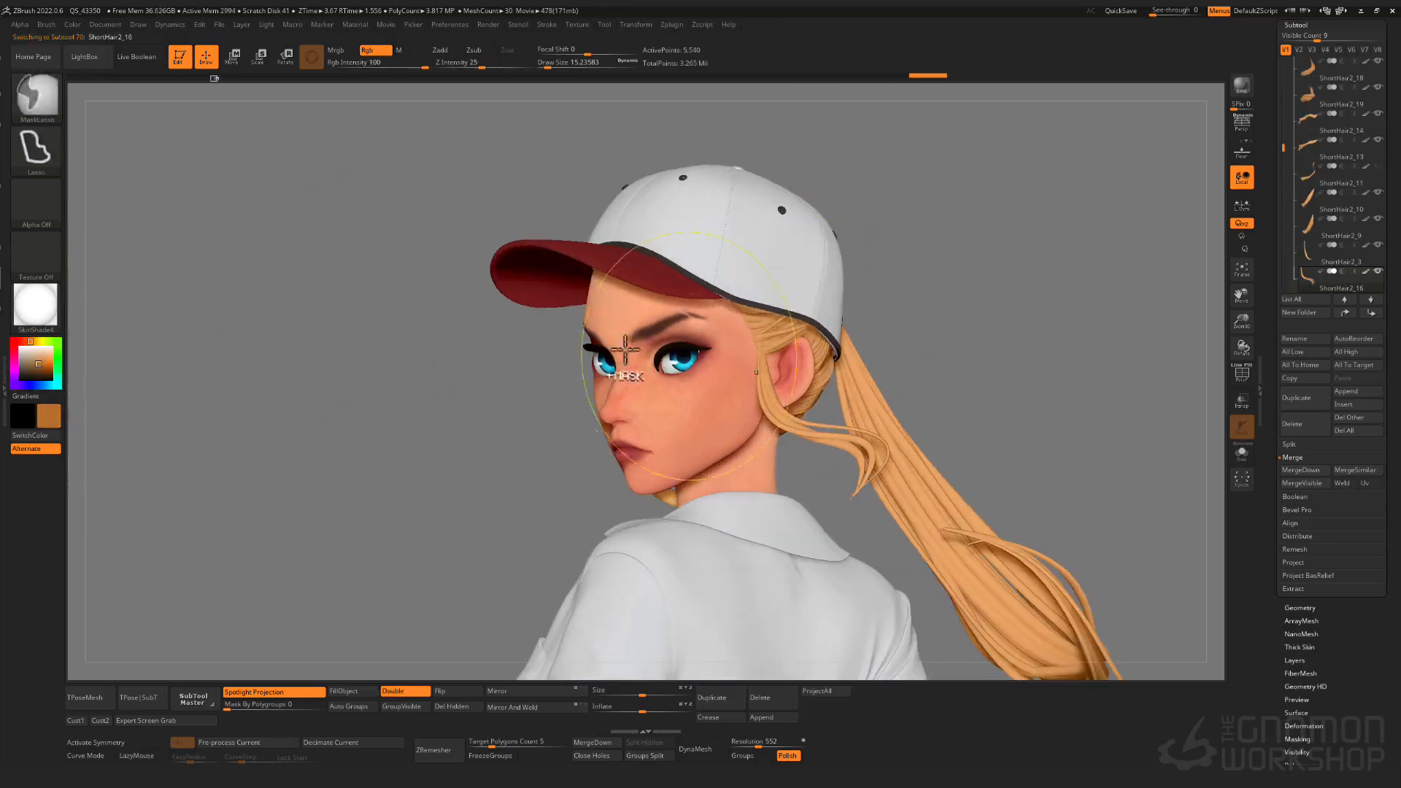
click(34, 363)
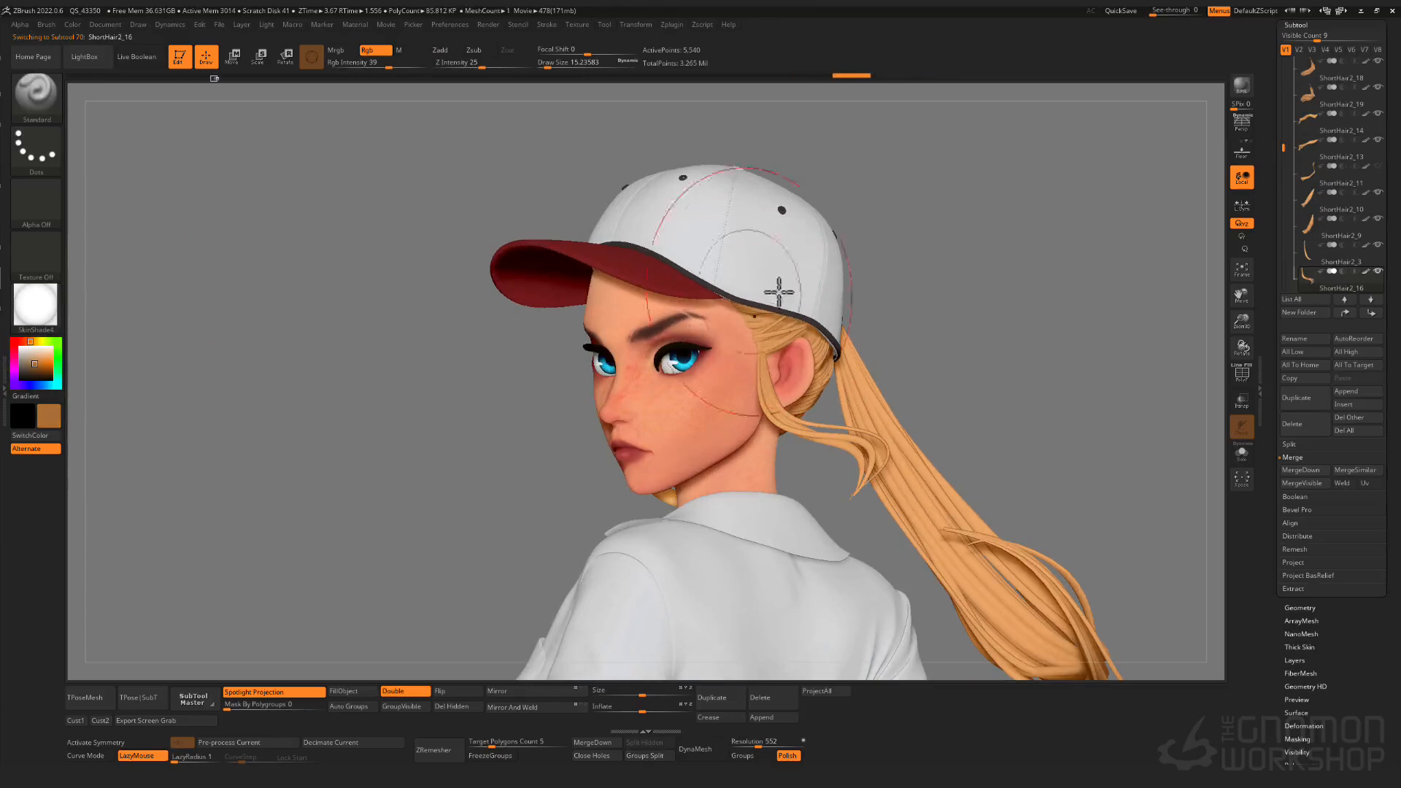
- Select the ShortHair2_2 ponytail and work on its root at the cap's ring with the Move brush
right_drag(907, 364, 961, 334)
alt+click(961, 334)
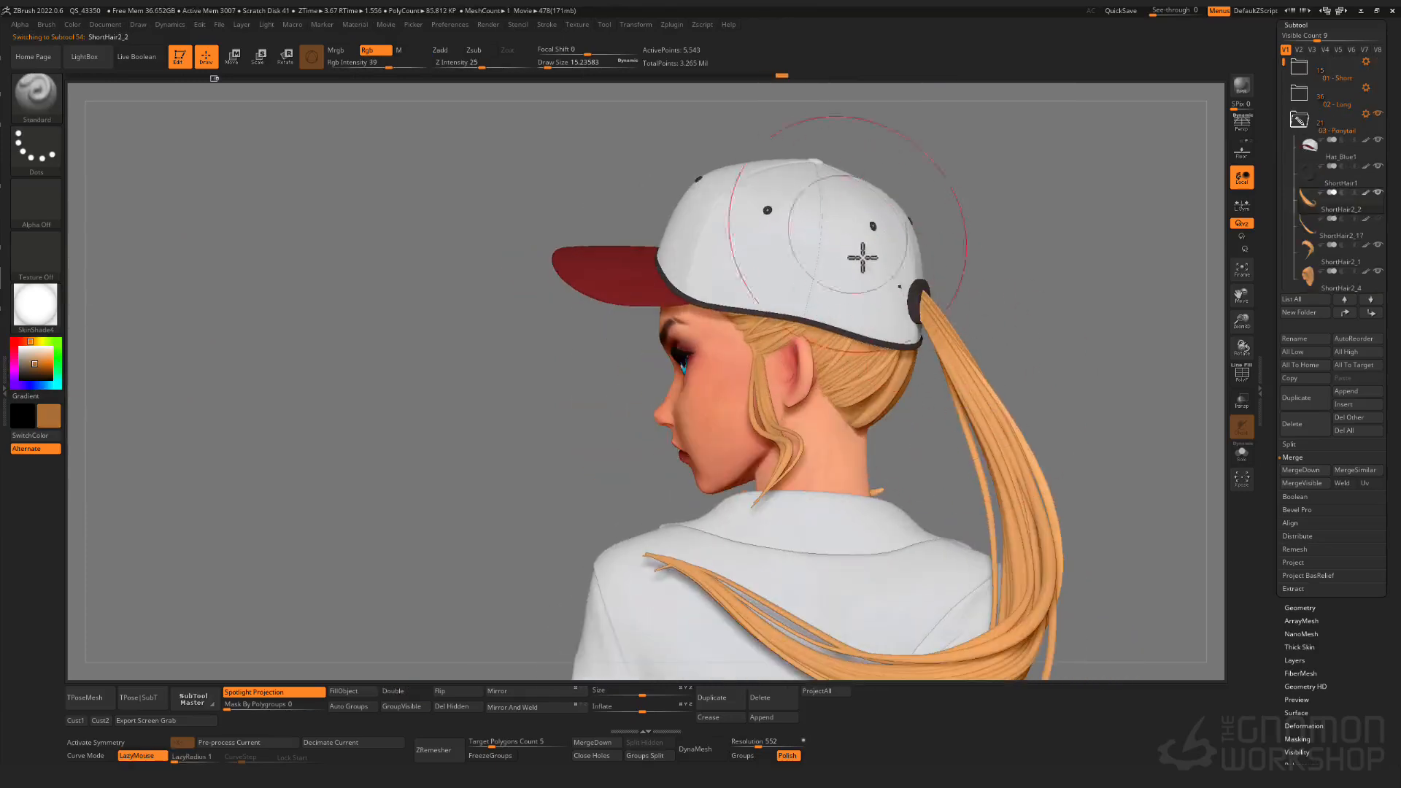
mouse_move(863, 260)
ctrl+right_down()
mouse_move(883, 297)
mouse_move(939, 314)
mouse_move(931, 285)
mouse_move(895, 298)
ctrl+right_up()
ctrl+right_drag(894, 297, 921, 271)
key(b)
key(m)
key(v)
right_drag(920, 271, 1067, 321)
- Isolate the ponytail ring ShortHair1 with its polygroups displayed
alt+click(929, 287)
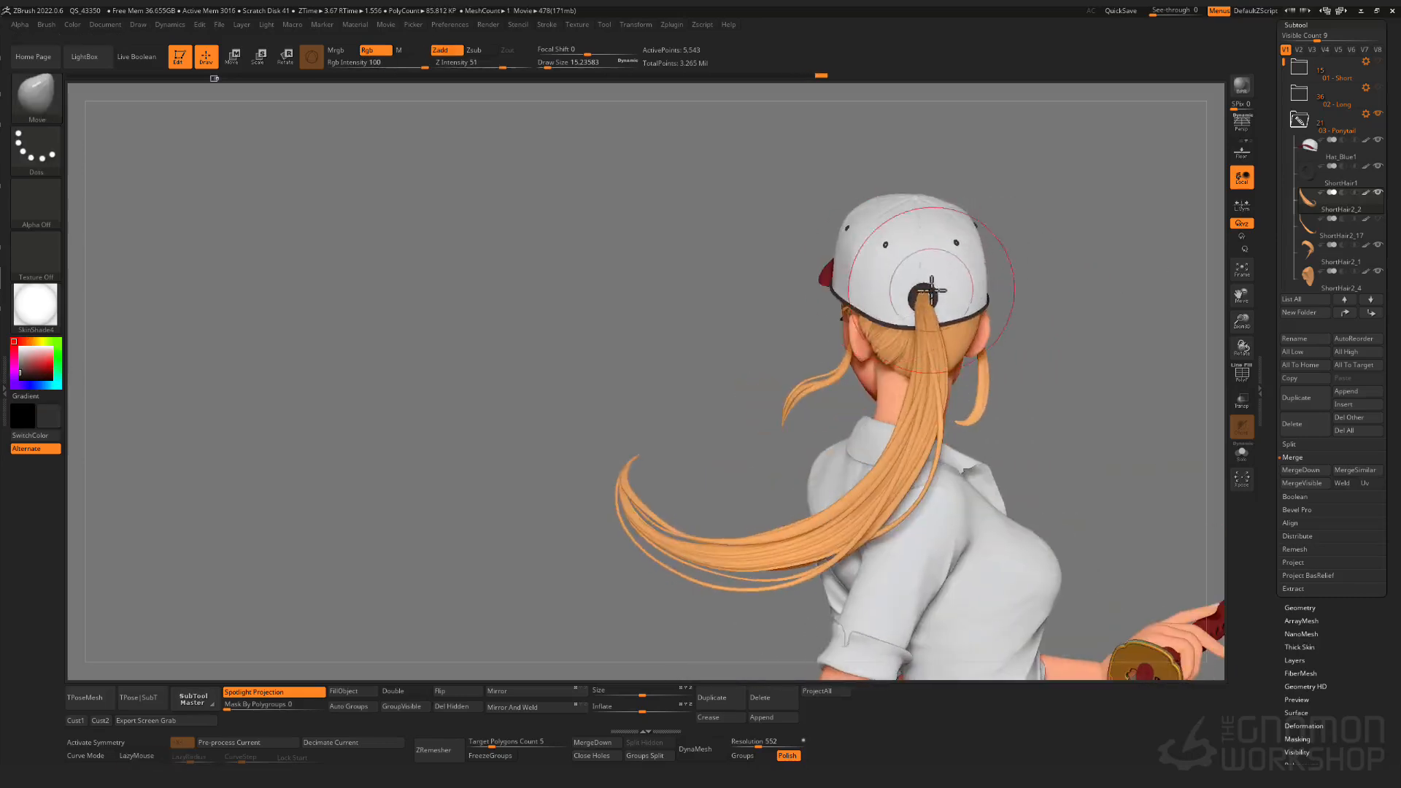
right_drag(930, 288, 956, 298)
mouse_move(956, 298)
ctrl+right_down()
mouse_move(969, 278)
mouse_move(933, 293)
ctrl+right_up()
key(ctrl+d)
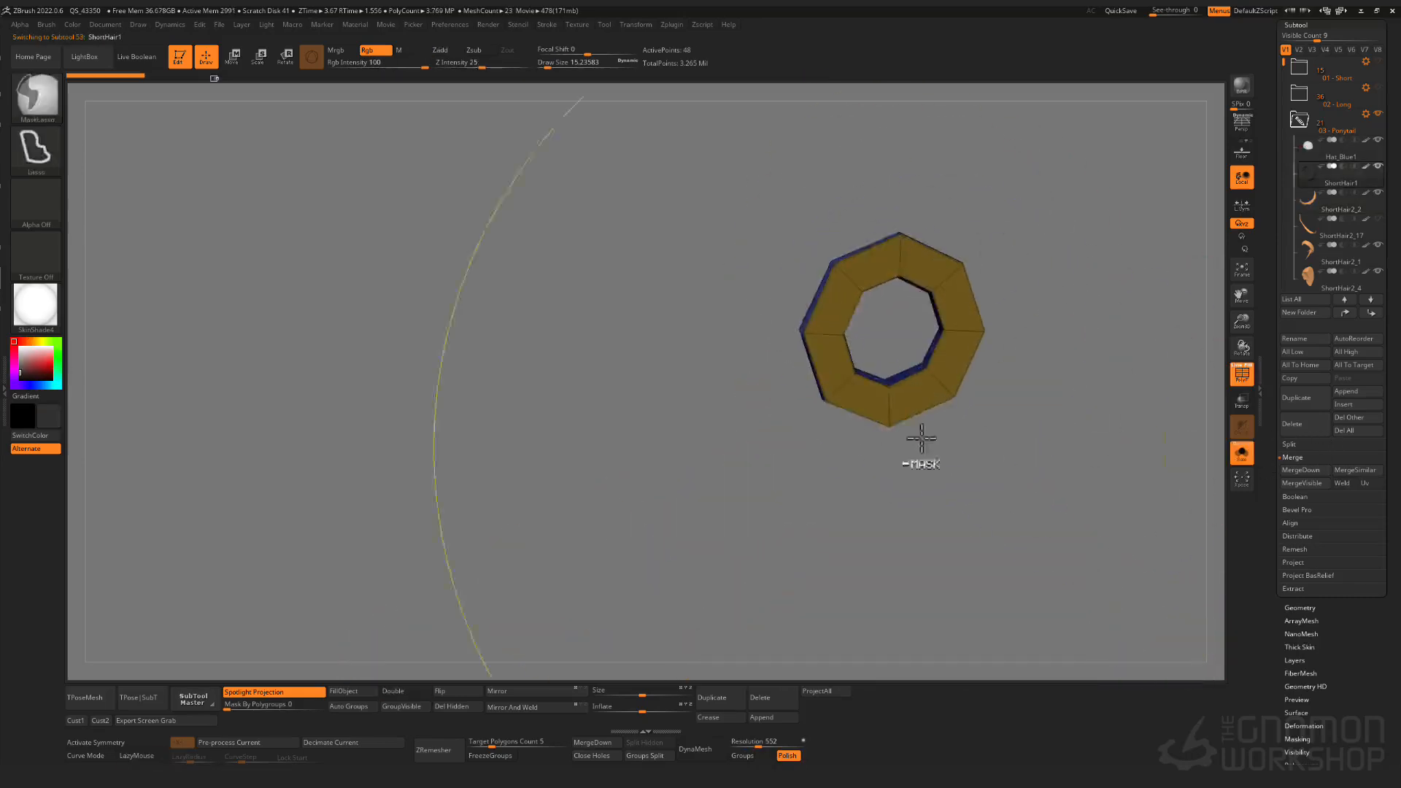
- Adjust the inner edge loop of the ring's hole with a ZModeler edge action and preview it with dynamic subdivision
right_drag(919, 438, 963, 428)
key(b)
key(z)
key(m)
key(s)
click(872, 348)
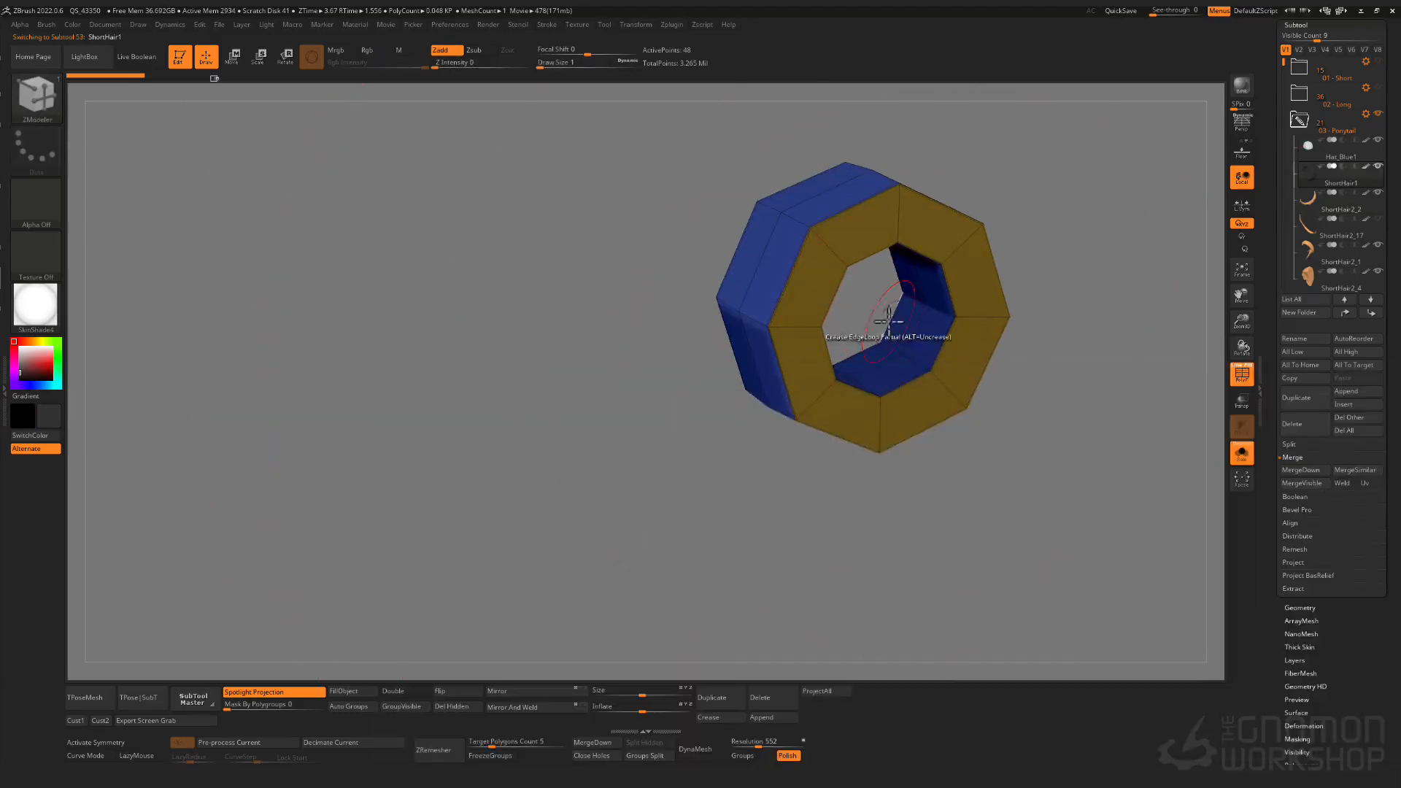
key(space)
click(963, 331)
right_drag(910, 382, 896, 330)
drag(877, 378, 878, 258)
key(d)
click(1235, 458)
right_drag(1022, 313, 948, 288)
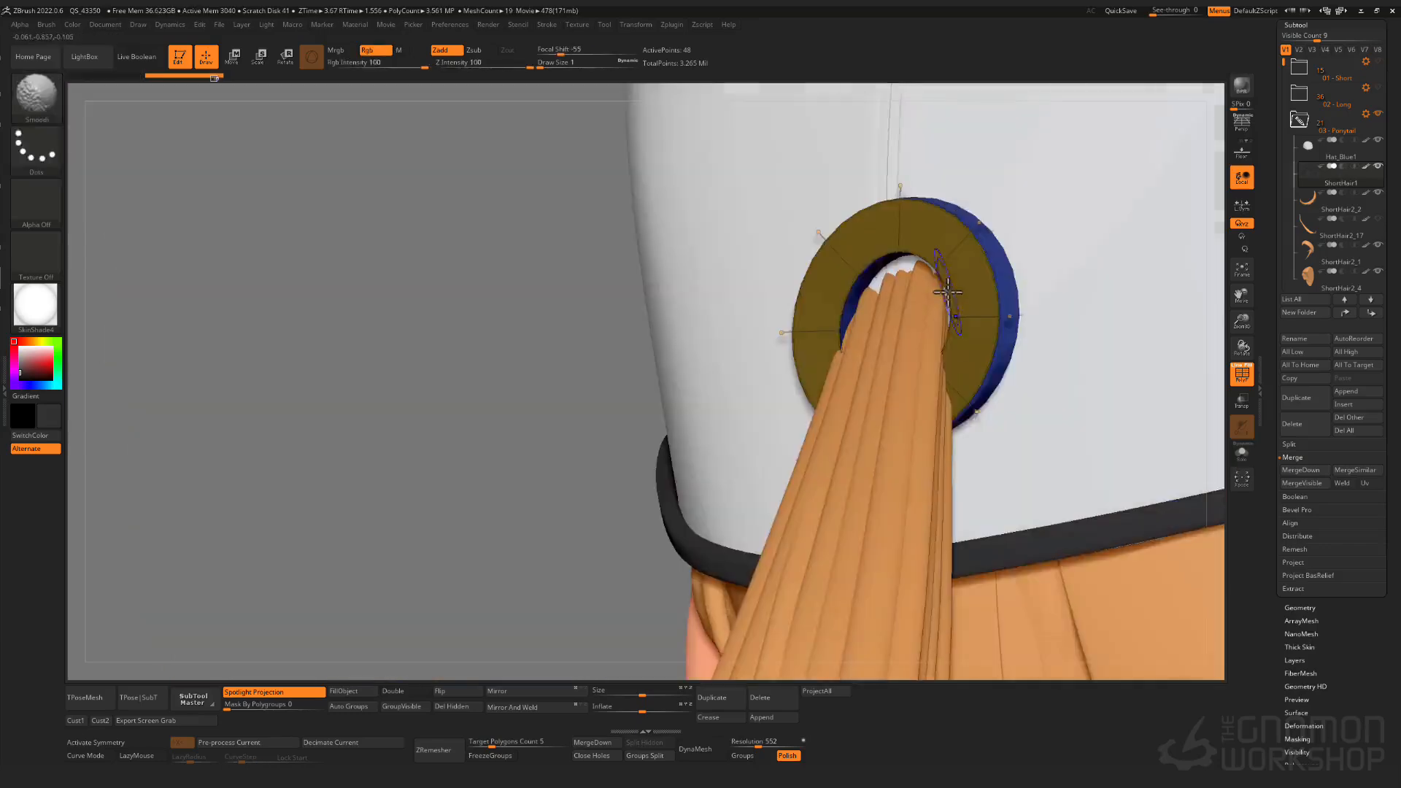
- Shift the ring slightly with the gizmo so it sits around the ponytail's root
key(shift+f)
key(w)
right_drag(887, 324, 962, 325)
drag(947, 318, 954, 354)
right_drag(977, 349, 944, 353)
key(q)
- Shape the ring against the back of the cap with a resized Move brush
key(b)
key(m)
key(v)
key(s)
click(948, 352)
right_drag(951, 305, 989, 332)
- Isolate the ring without subdivision, check its narrowed inner hole with ZModeler, and restore the smooth preview on the full character
click(1243, 455)
key(shift+d)
key(shift+f)
mouse_move(1002, 355)
right_down()
mouse_move(978, 338)
mouse_move(984, 356)
right_up()
key(b)
key(z)
key(m)
key(ctrl+shift+z)
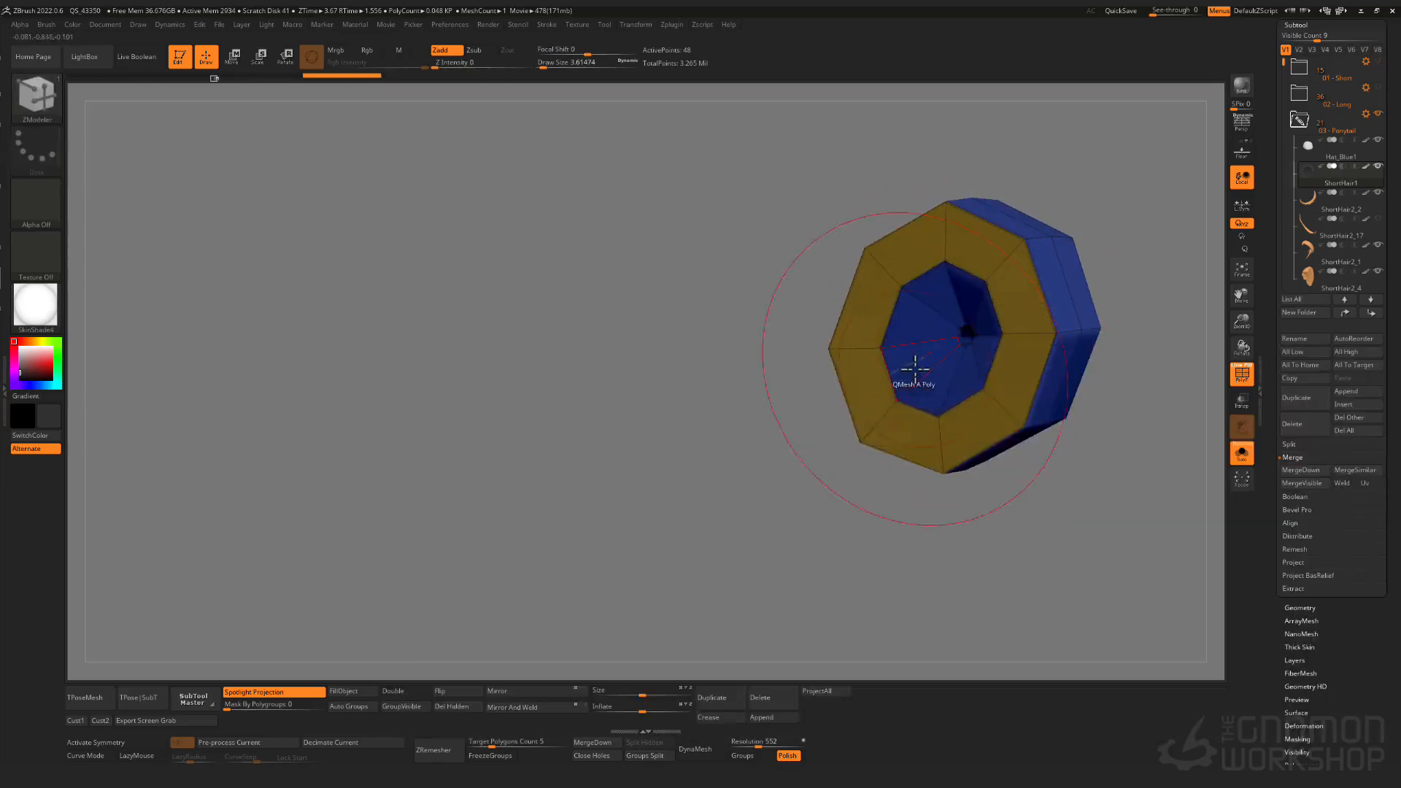
click(1243, 452)
key(d)
key(shift+f)
- Tighten the ShortHair2_2 ponytail's root to fit inside the ring's hole using the Pinch, Smooth and Move brushes
ctrl+right_drag(1003, 326, 1021, 350)
ctrl+right_drag(1022, 350, 1007, 516)
alt+click(1007, 517)
key(b)
key(p)
key(i)
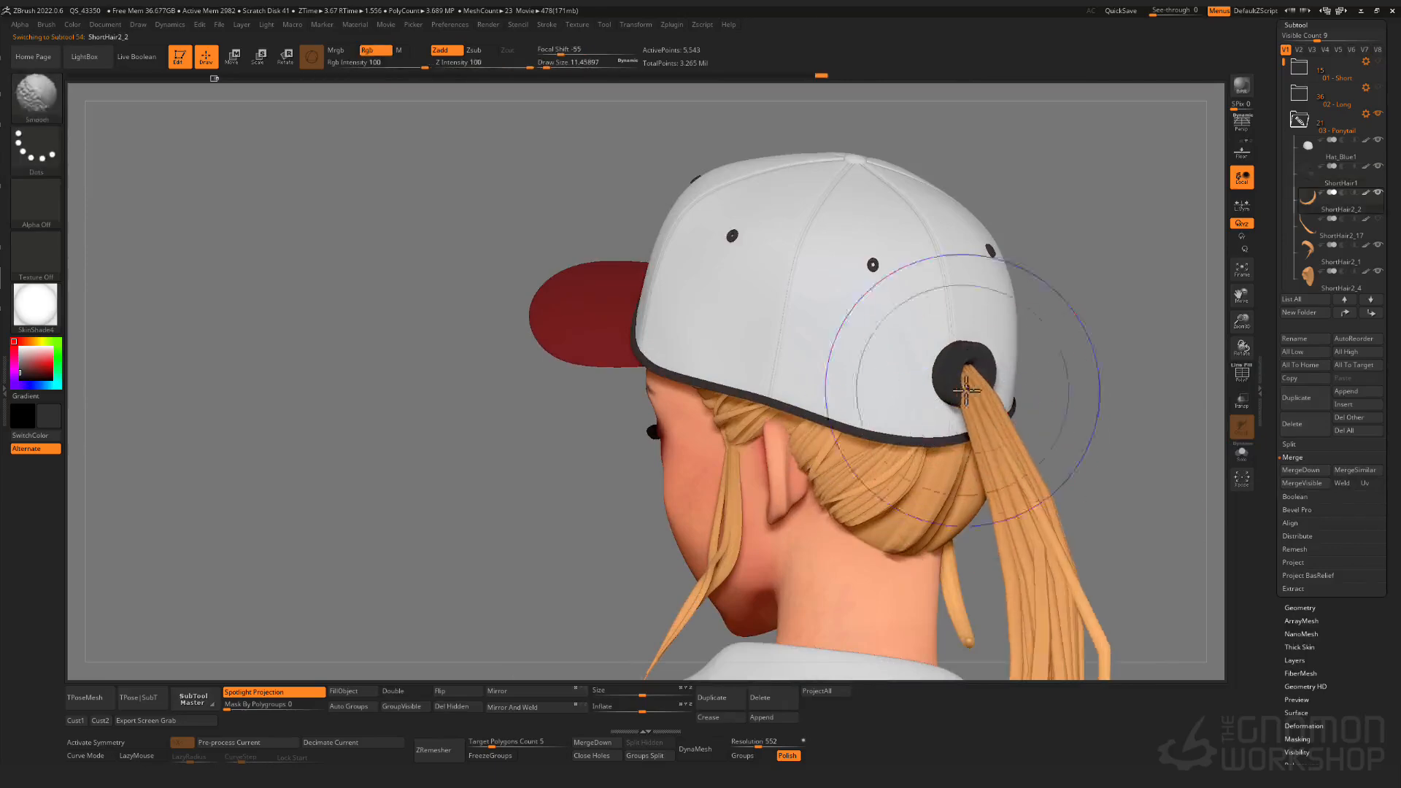
key(b)
key(m)
key(v)
mouse_move(898, 325)
right_down()
mouse_move(1032, 347)
mouse_move(1041, 287)
mouse_move(1005, 381)
mouse_move(912, 398)
mouse_move(847, 541)
right_up()
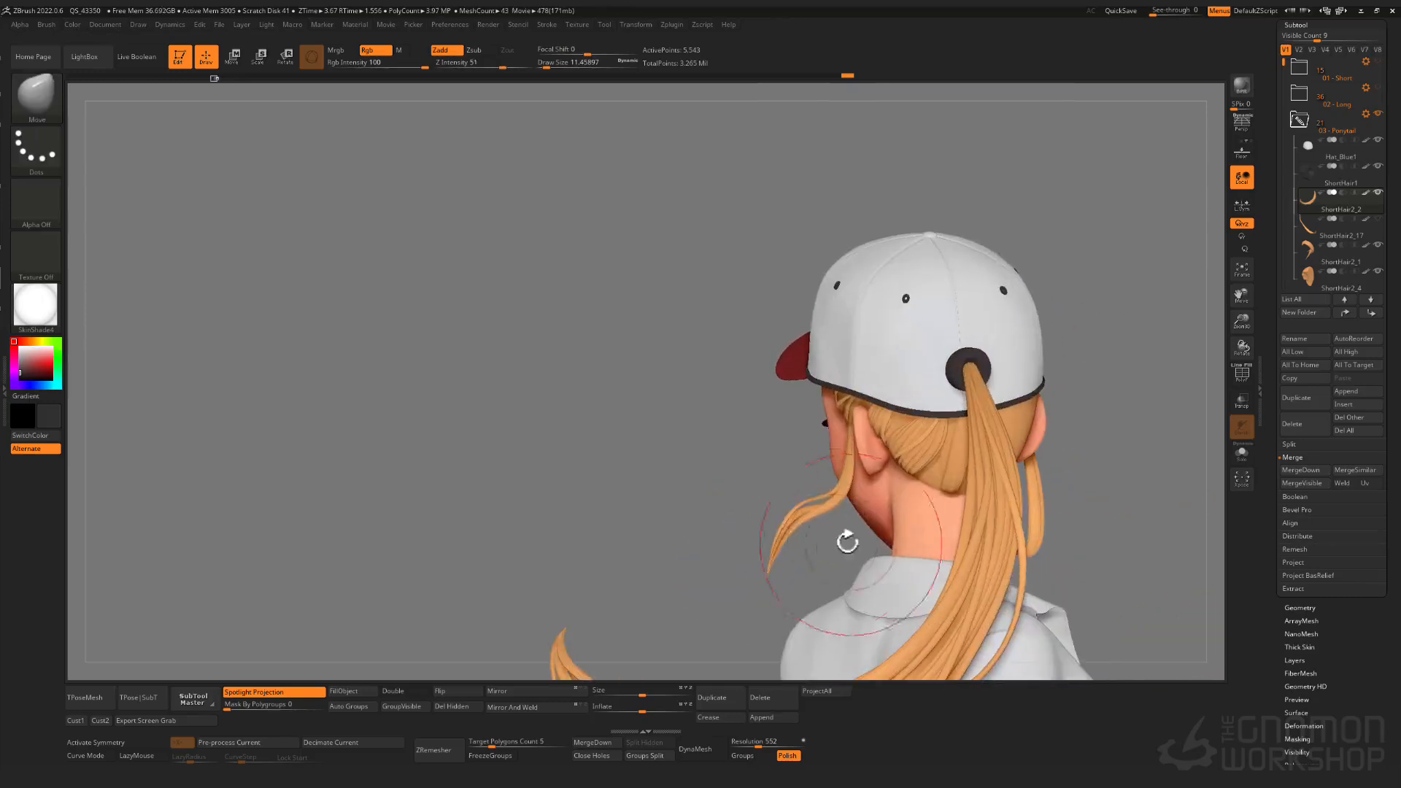
- Select the ShortHair2_16 side lock, set Mask By Polygroups to 100 and display its polygroups
key(s)
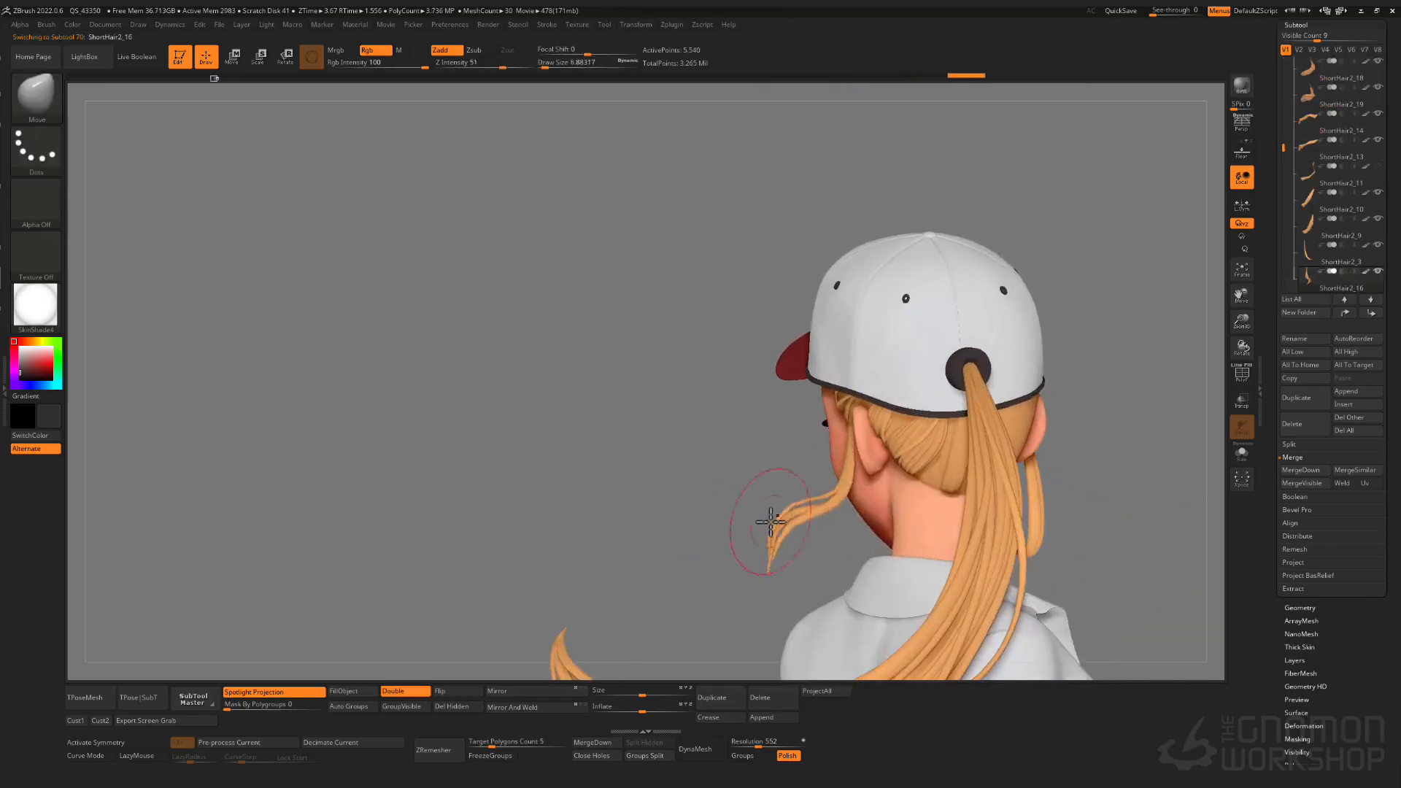
right_drag(770, 521, 839, 503)
mouse_move(839, 503)
ctrl+right_down()
mouse_move(834, 347)
mouse_move(778, 553)
mouse_move(838, 400)
mouse_move(988, 496)
mouse_move(962, 485)
ctrl+right_up()
ctrl+right_drag(962, 486, 820, 401)
drag(278, 705, 324, 706)
key(shift+f)
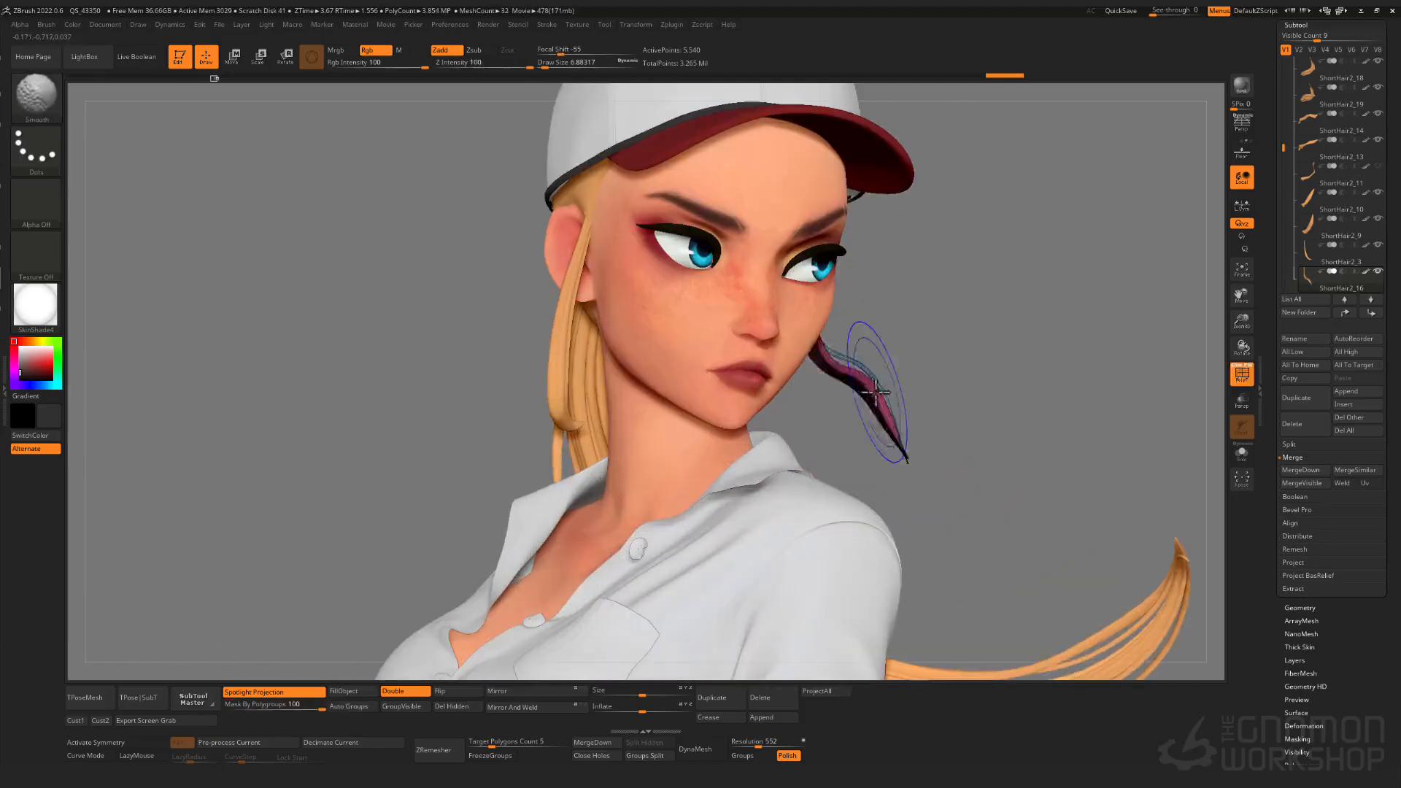
- Reshape the individual strands of the ShortHair2_16 side lock into a looser curl with a resized Move brush
mouse_move(923, 395)
ctrl+right_down()
mouse_move(791, 350)
mouse_move(788, 325)
ctrl+right_up()
key(s)
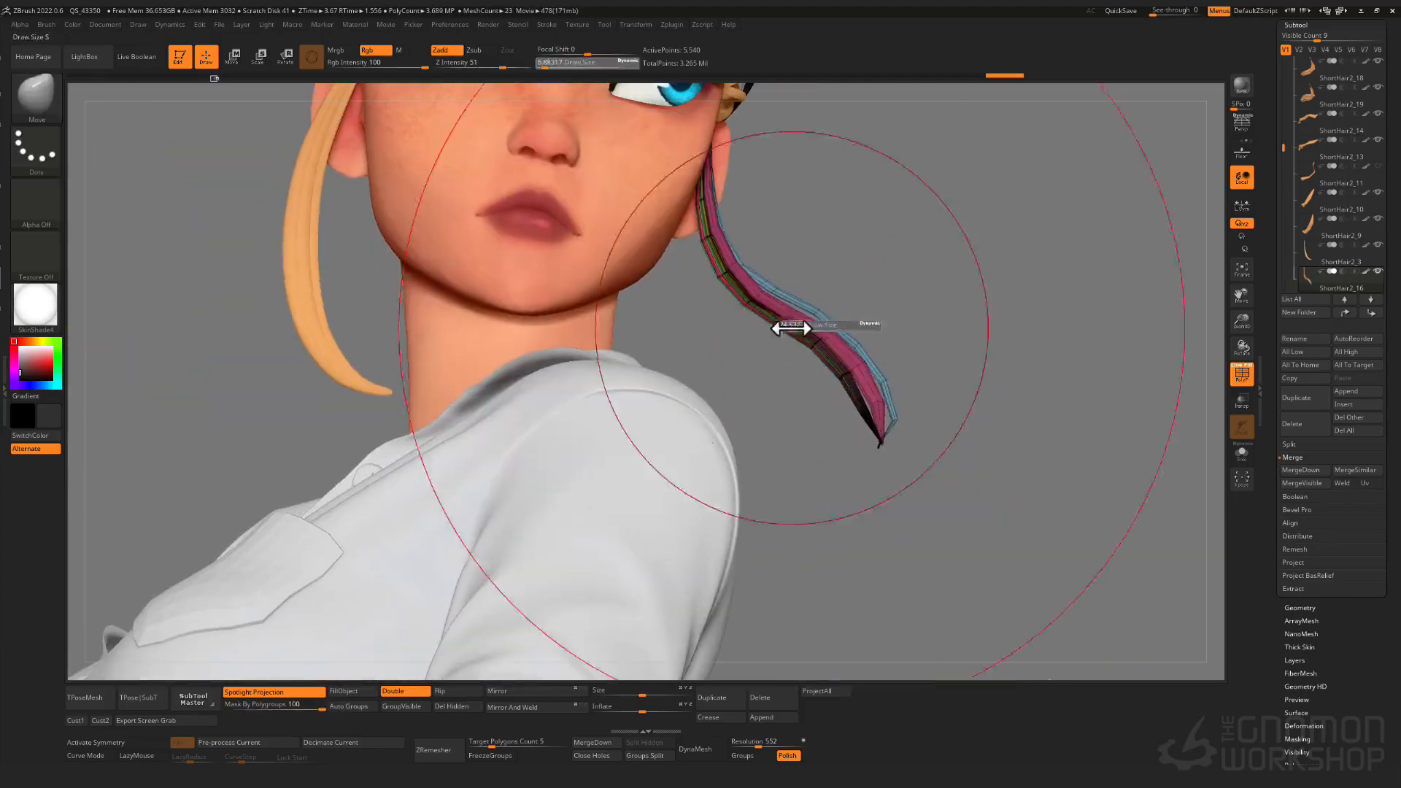
key(s)
mouse_move(794, 341)
mouse_down()
mouse_move(750, 313)
mouse_move(716, 325)
mouse_up()
key(shift+f)
key(s)
ctrl+right_drag(716, 325, 781, 244)
mouse_move(821, 328)
ctrl+right_down()
mouse_move(851, 251)
mouse_move(863, 348)
ctrl+right_up()
mouse_move(862, 348)
alt+right_down()
mouse_move(854, 444)
mouse_move(775, 448)
mouse_move(872, 440)
mouse_move(861, 447)
alt+right_up()
ctrl+right_drag(822, 503, 802, 642)
alt+right_drag(803, 496, 646, 299)
ctrl+right_drag(666, 378, 686, 485)
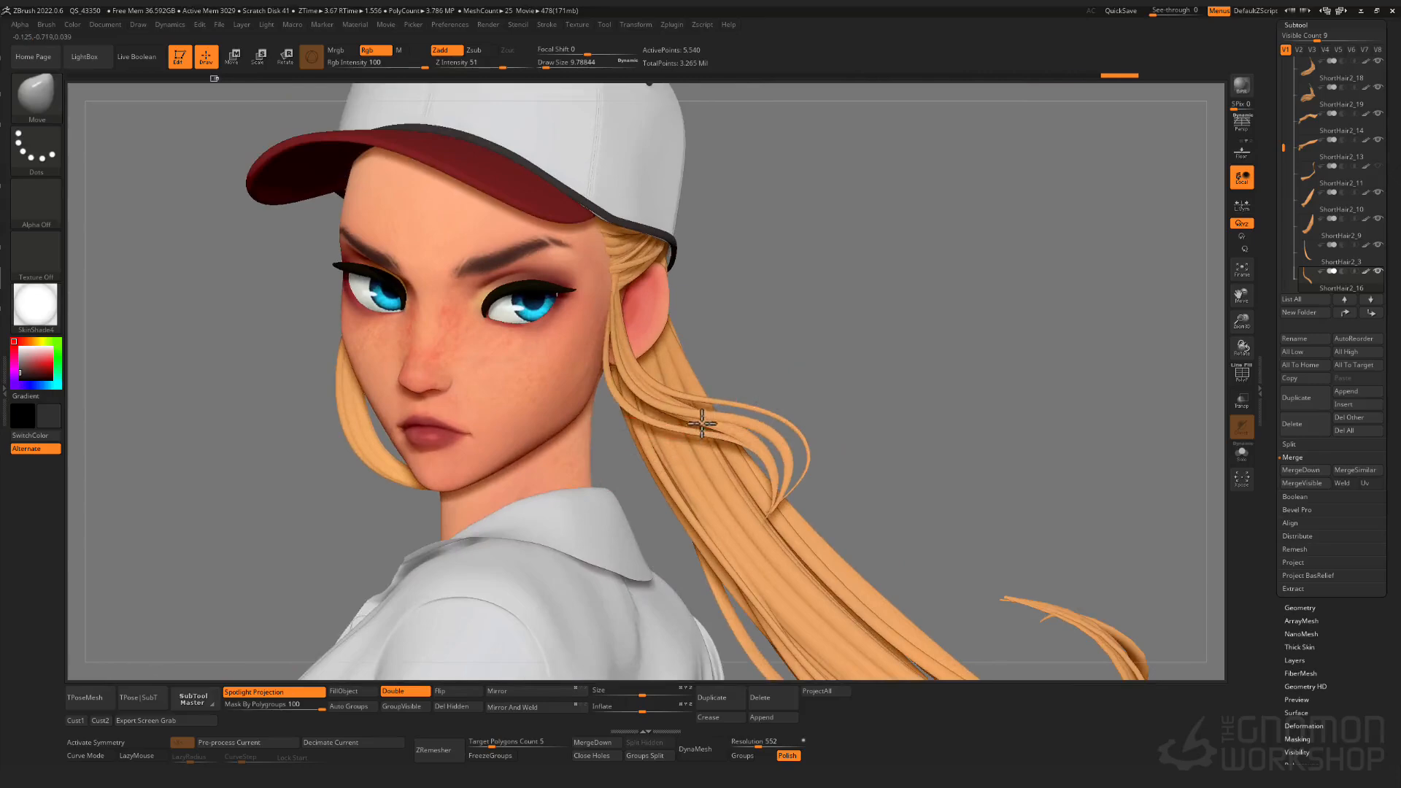
- Set Mask By Polygroups to 0 and refine the side lock's overall curve and tip with the Pinch and Move brushes
key(shift+f)
key(shift+f)
ctrl+right_drag(759, 453, 799, 354)
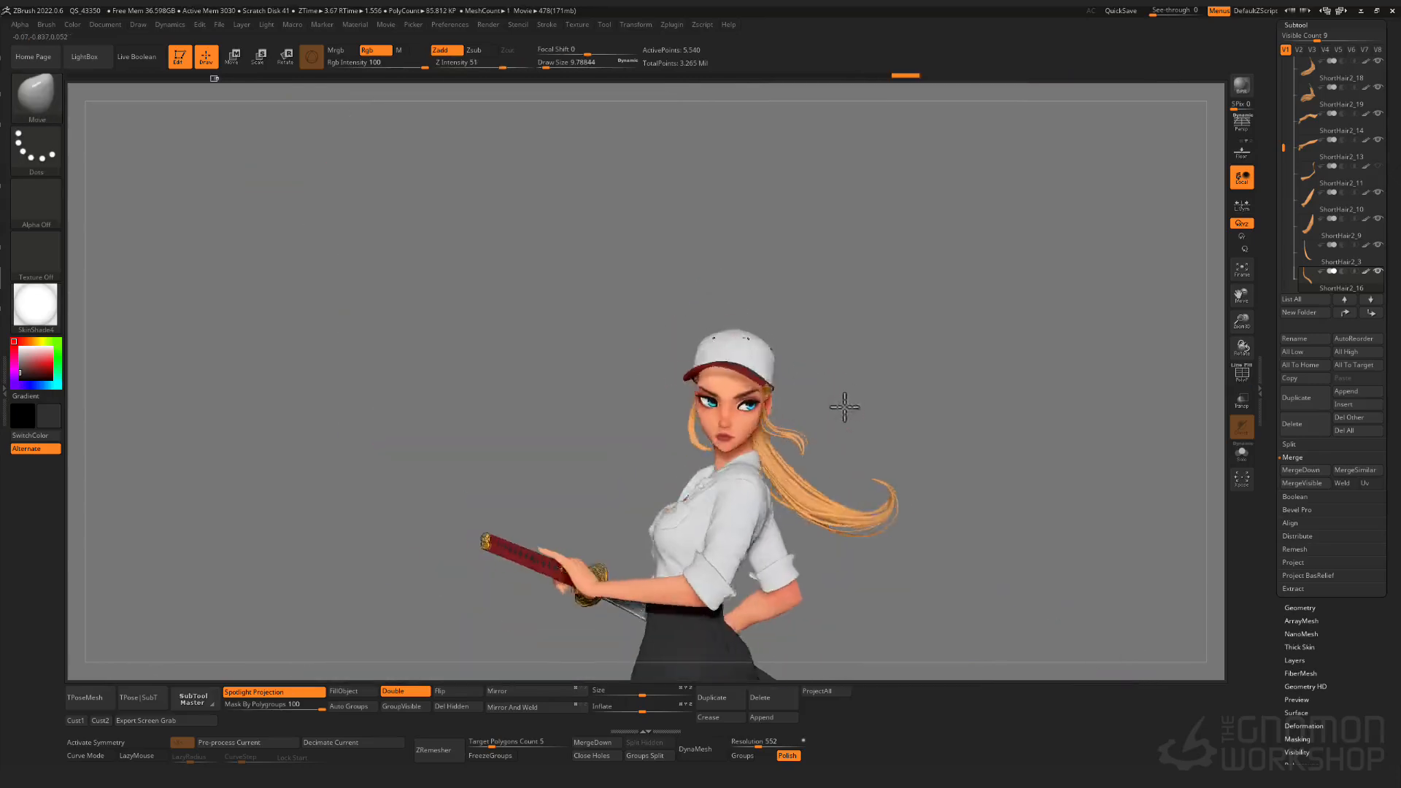
mouse_move(844, 407)
right_down()
mouse_move(754, 413)
mouse_move(909, 410)
mouse_move(808, 400)
right_up()
mouse_move(808, 400)
ctrl+right_down()
mouse_move(803, 473)
mouse_move(869, 359)
mouse_move(819, 429)
mouse_move(921, 434)
ctrl+right_up()
ctrl+right_drag(921, 435, 969, 505)
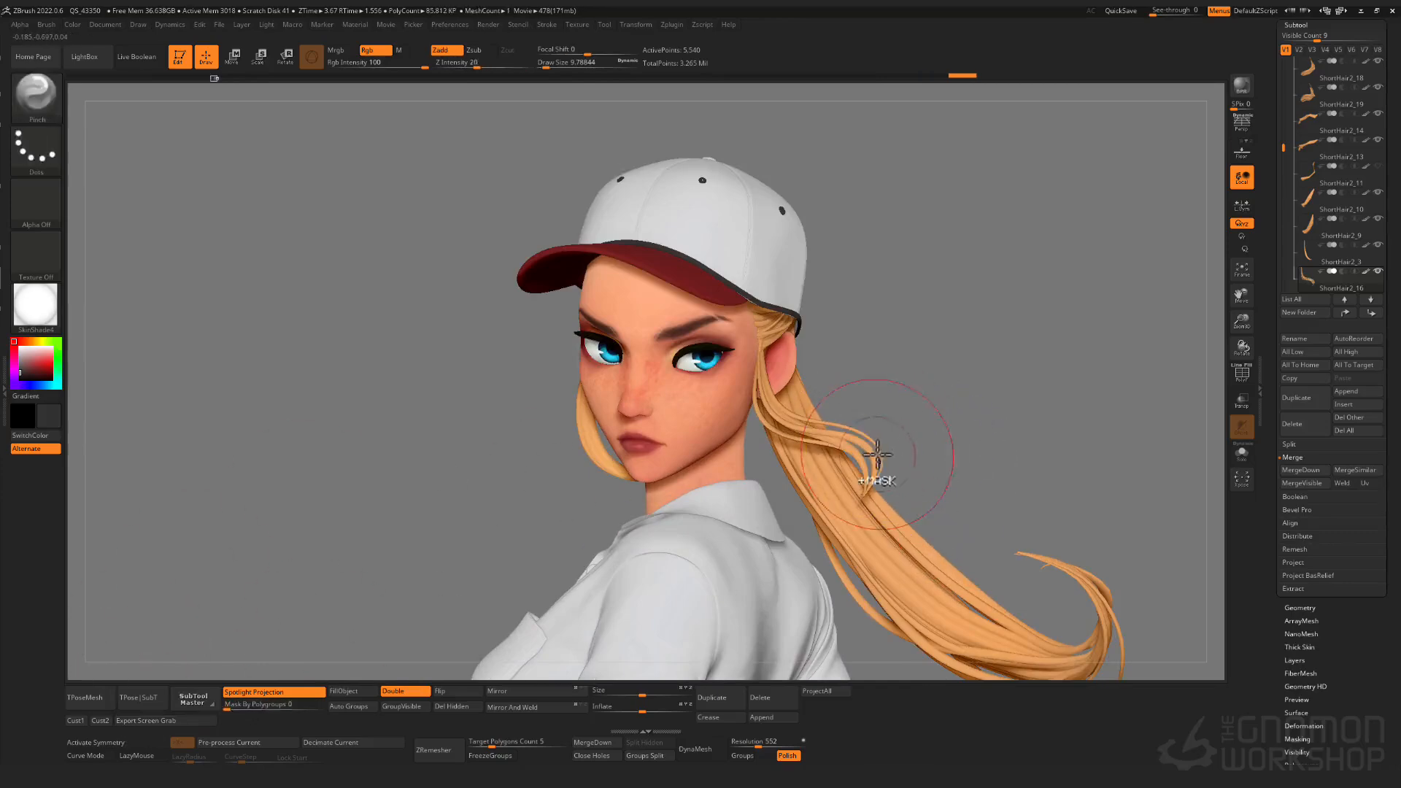
ctrl+right_drag(908, 492, 955, 143)
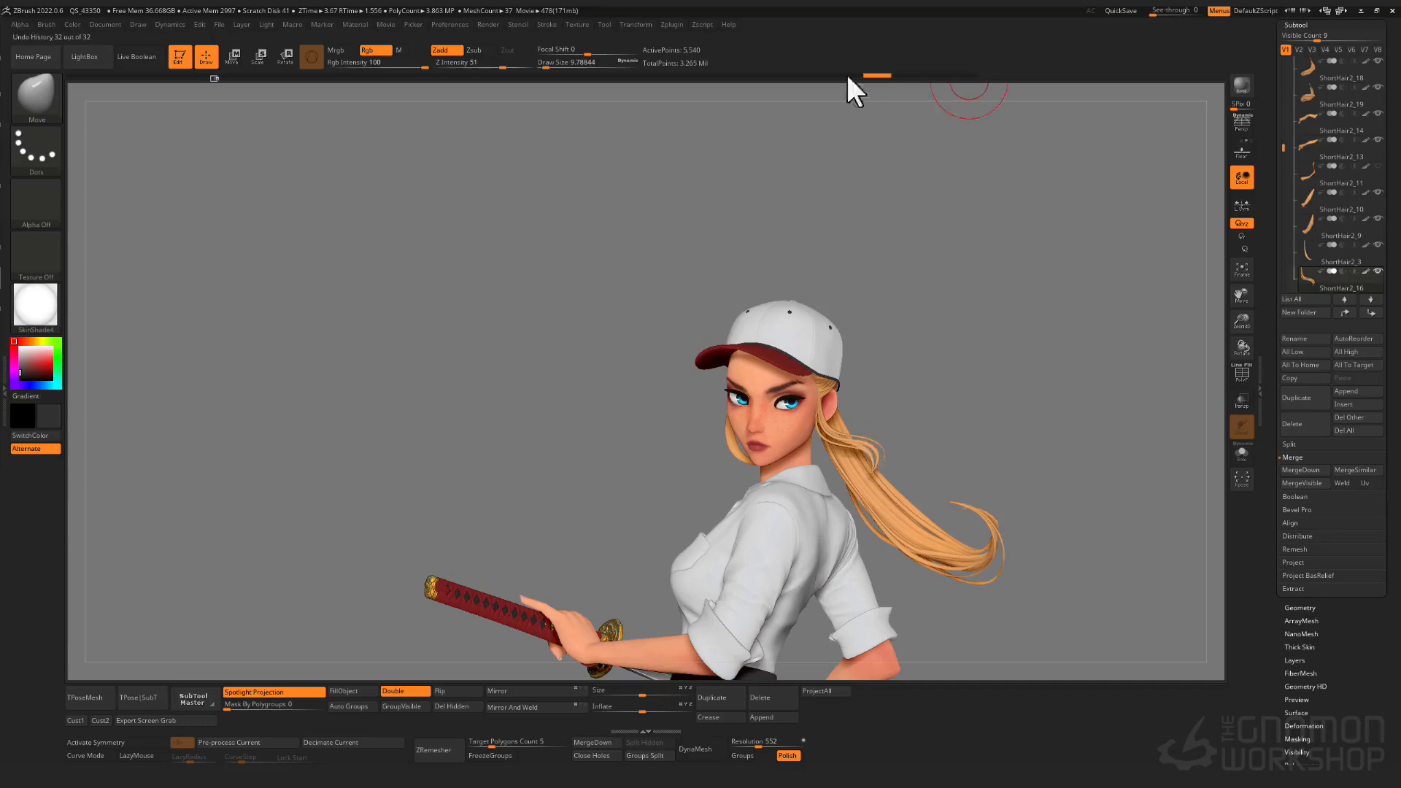
right_drag(738, 187, 908, 482)
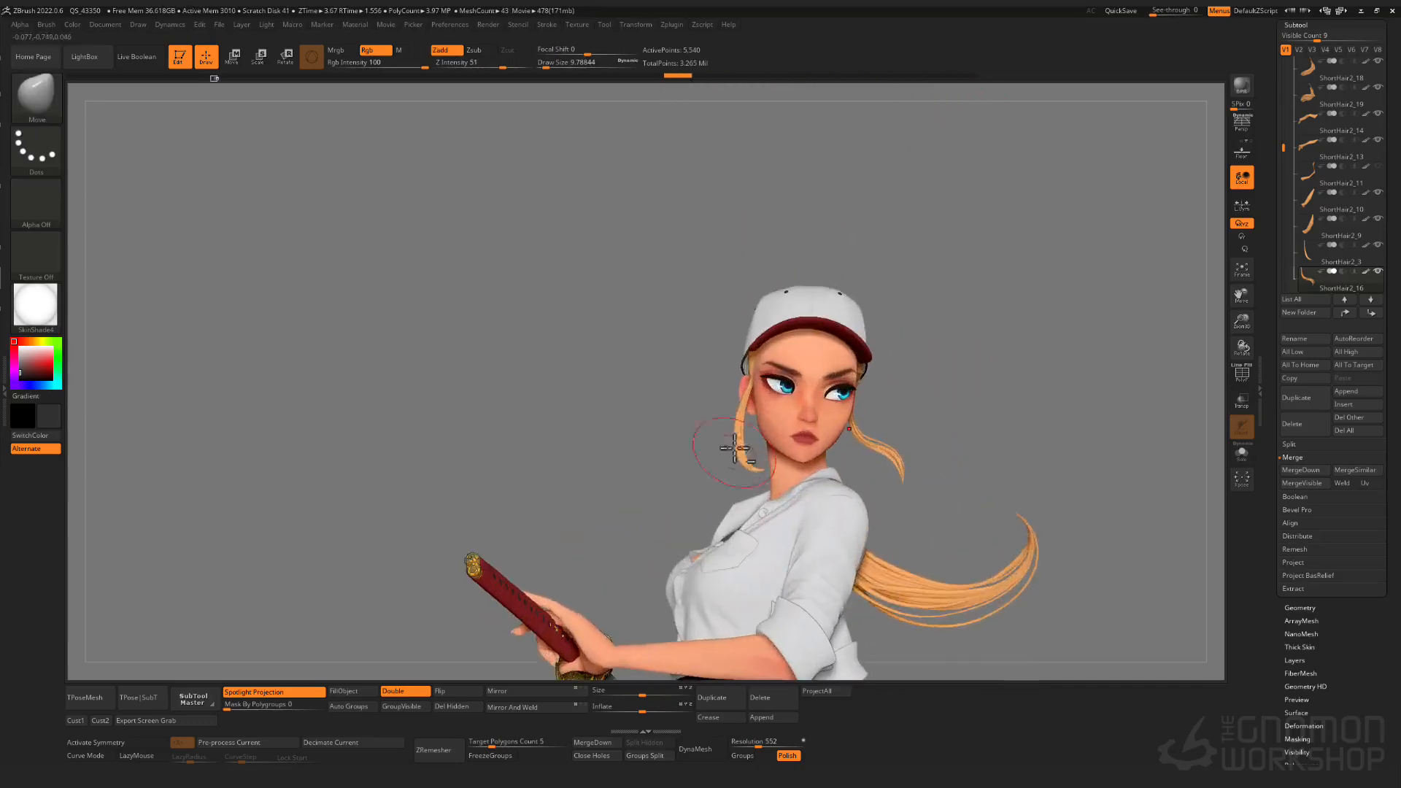
- Select the ShortHair2_3 lock beside the opposite cheek and adjust its placement with the transpose controls
alt+click(735, 444)
ctrl+right_drag(734, 445, 732, 529)
key(w)
key(y)
right_drag(800, 388, 822, 341)
key(y)
drag(795, 323, 797, 328)
right_drag(796, 329, 752, 357)
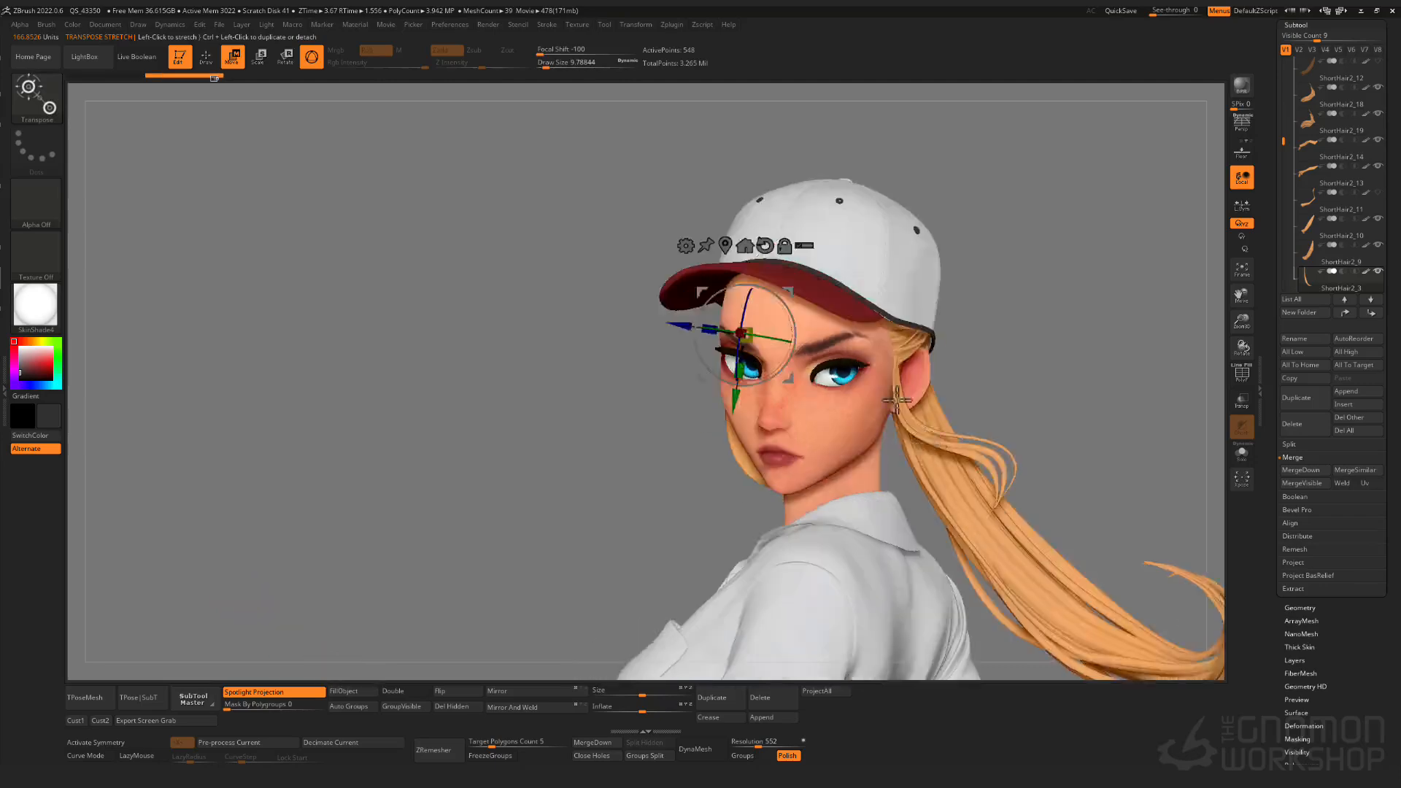
- Touch up the ShortHair2_15 strands behind the ear and quick-save the project
key(q)
mouse_move(861, 452)
right_down()
mouse_move(973, 466)
mouse_move(981, 410)
right_up()
mouse_move(981, 410)
right_down()
mouse_move(1060, 410)
mouse_move(1061, 429)
mouse_move(941, 432)
mouse_move(869, 456)
mouse_move(848, 445)
right_up()
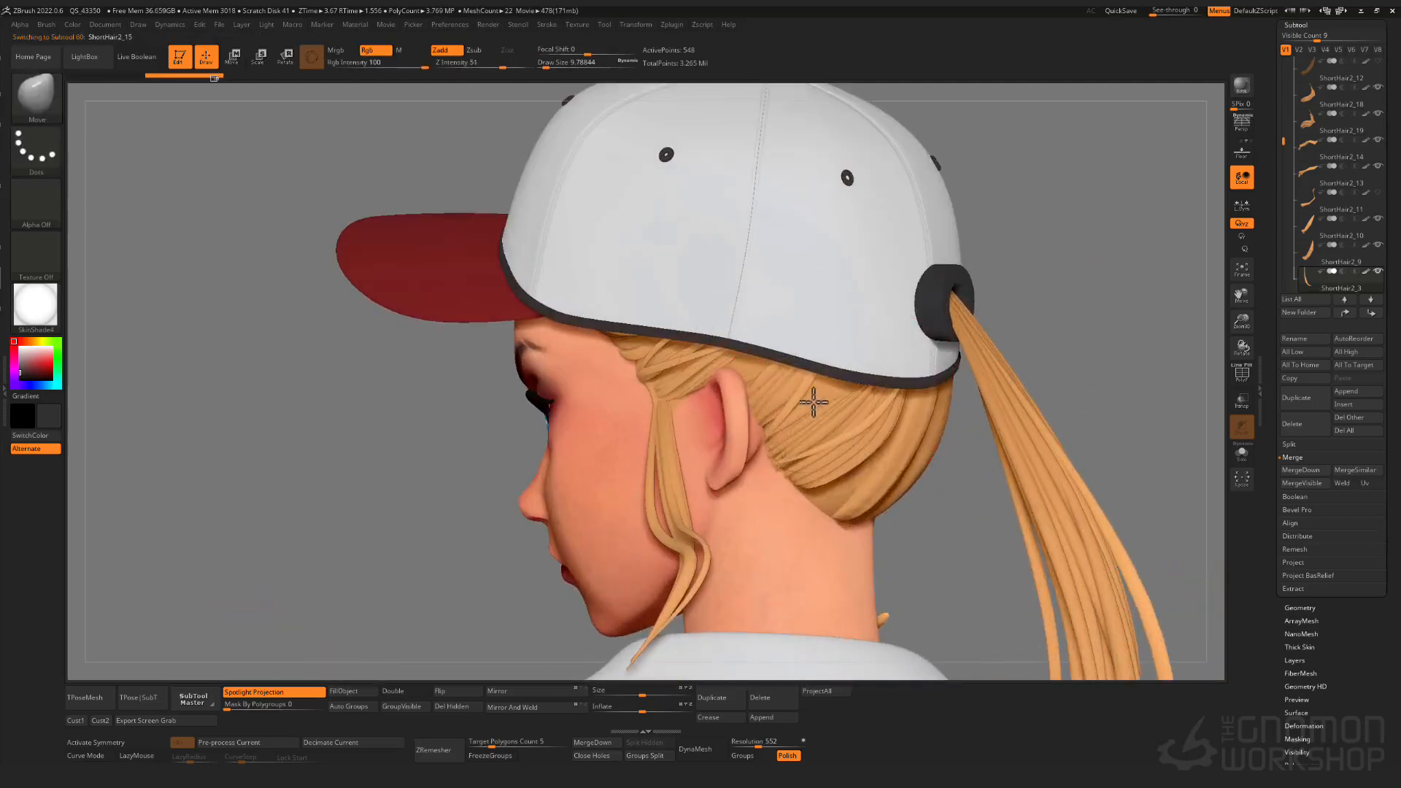
key(shift+f)
ctrl+click(1050, 285)
key(shift+f)
right_drag(824, 259, 892, 438)
ctrl+click(447, 366)
ctrl+right_drag(447, 365, 954, 351)
key(space)
click(1118, 11)
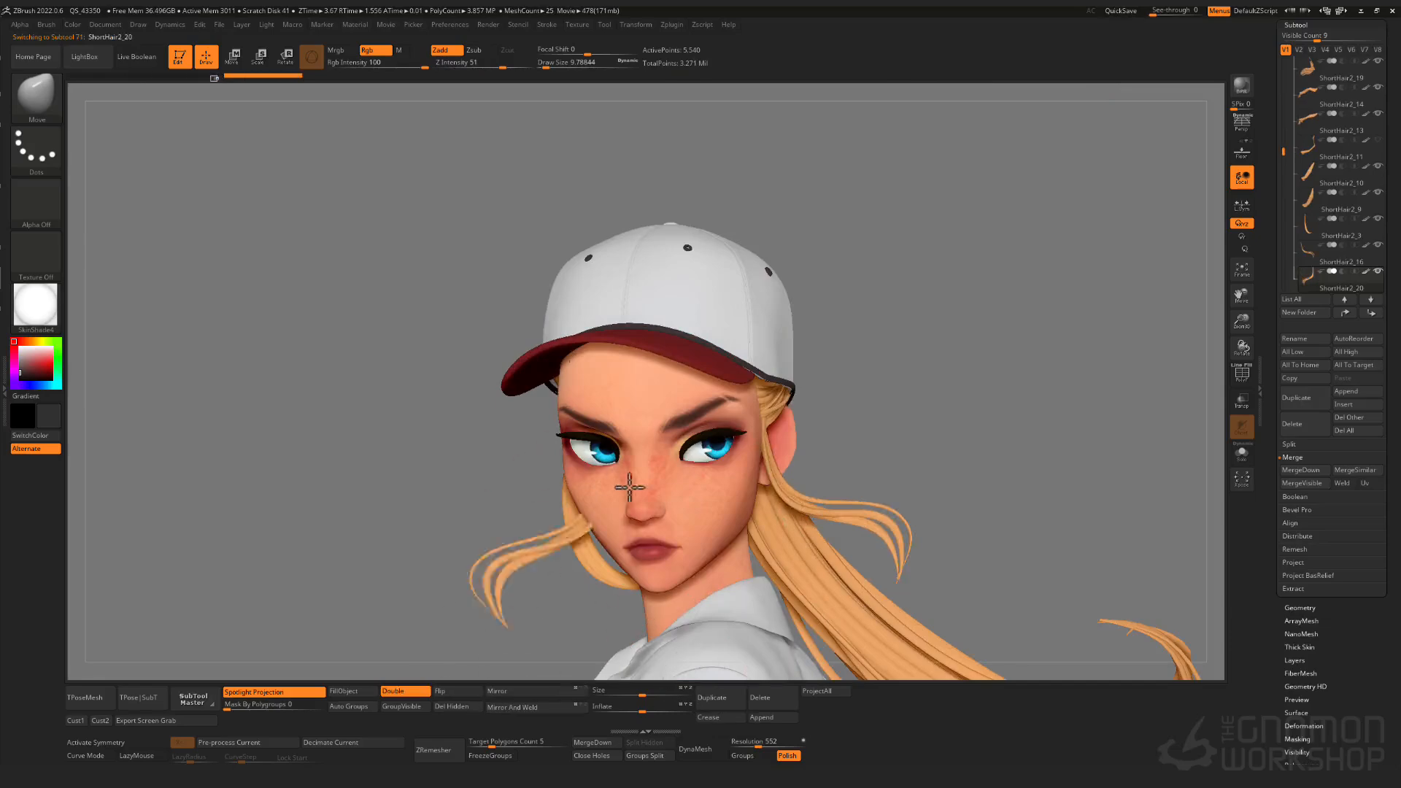
- Move the copied side lock ShortHair2_20 to the opposite ear and place the gizmo pivot at its root
right_drag(629, 487, 647, 486)
key(w)
drag(638, 411, 554, 405)
mouse_move(554, 405)
right_down()
mouse_move(542, 414)
mouse_move(560, 409)
right_up()
click(524, 340)
right_drag(520, 352, 460, 380)
click(485, 420)
alt+click(502, 407)
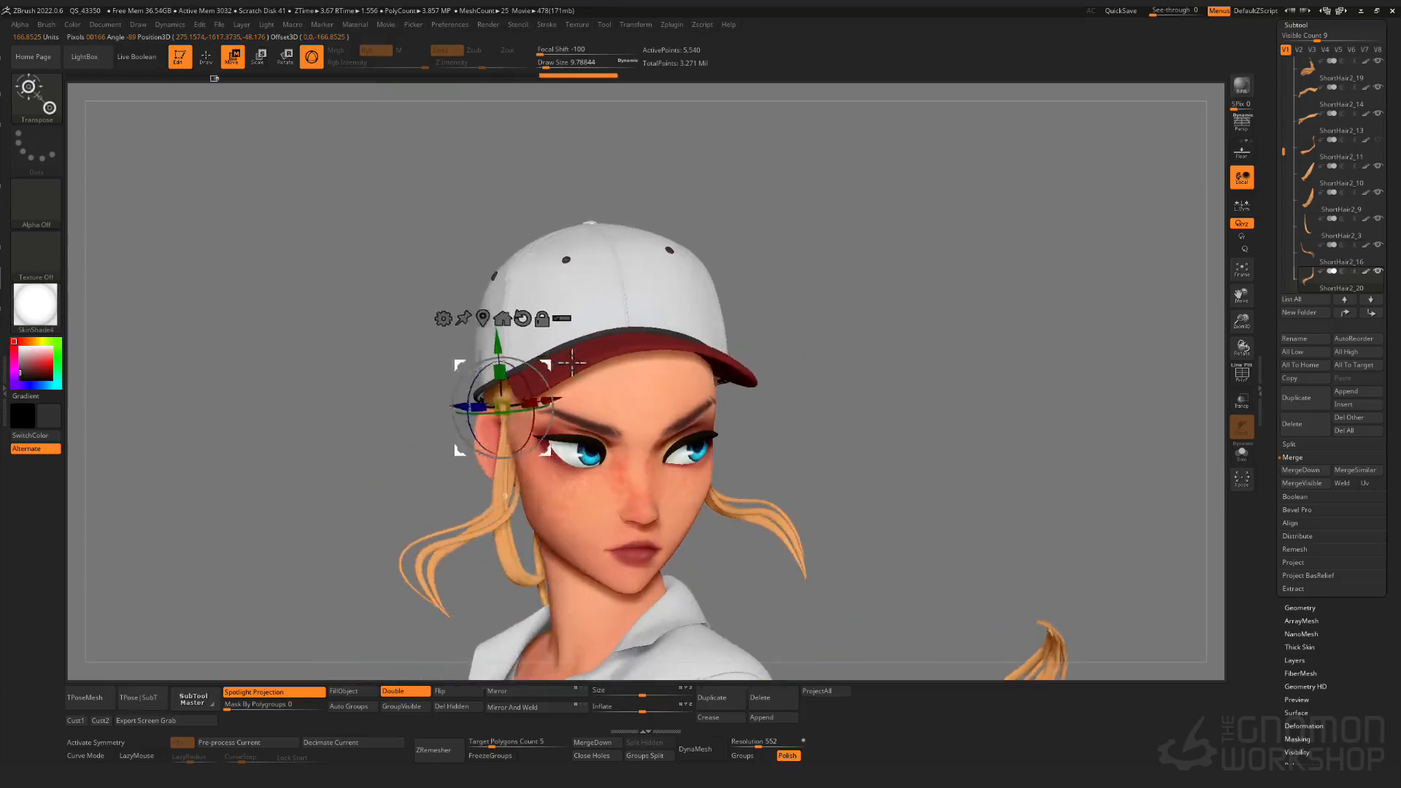
- Shift and rotate the ShortHair2_20 lock with the gizmo to fit its root in front of the ear
right_drag(572, 362, 629, 365)
drag(548, 403, 519, 403)
drag(573, 355, 539, 367)
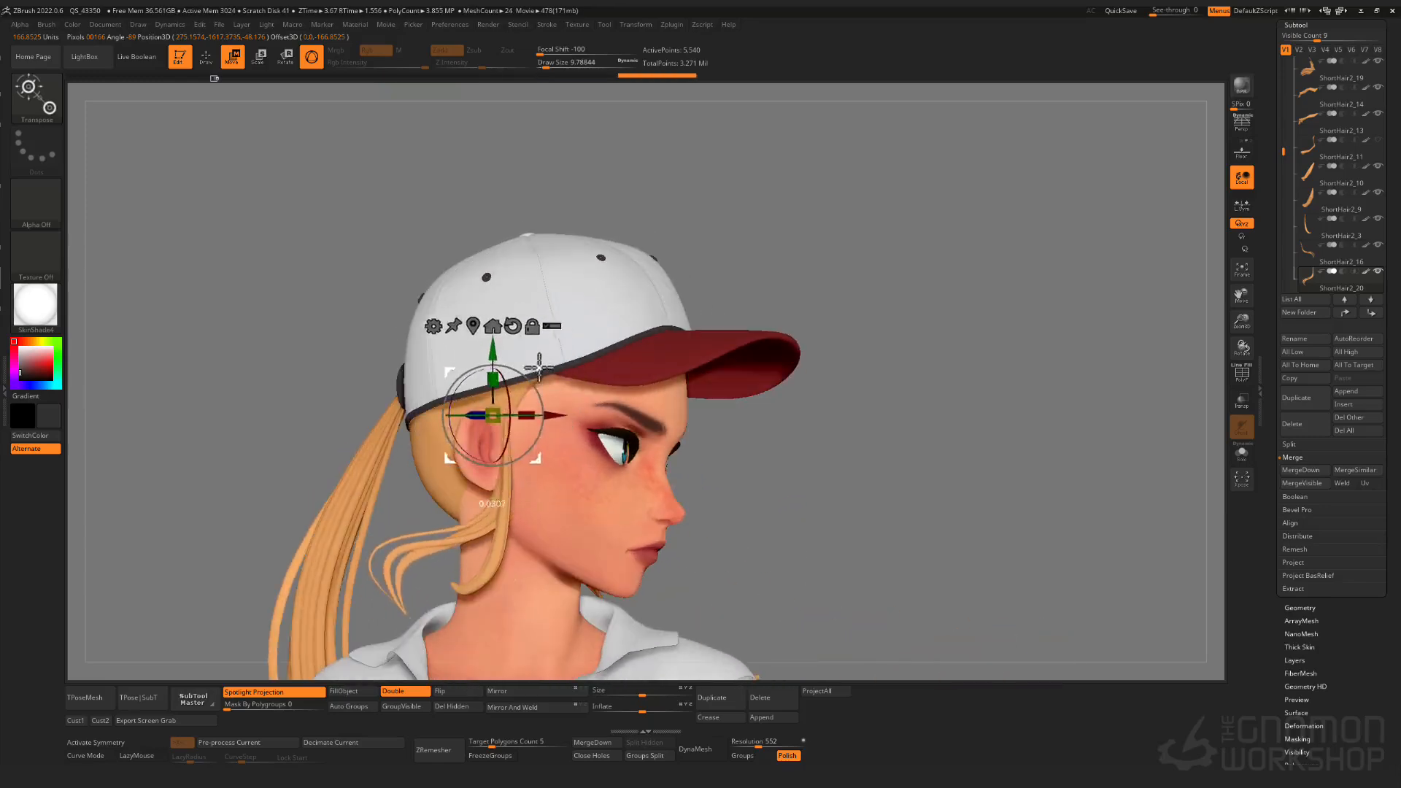
right_drag(540, 367, 453, 475)
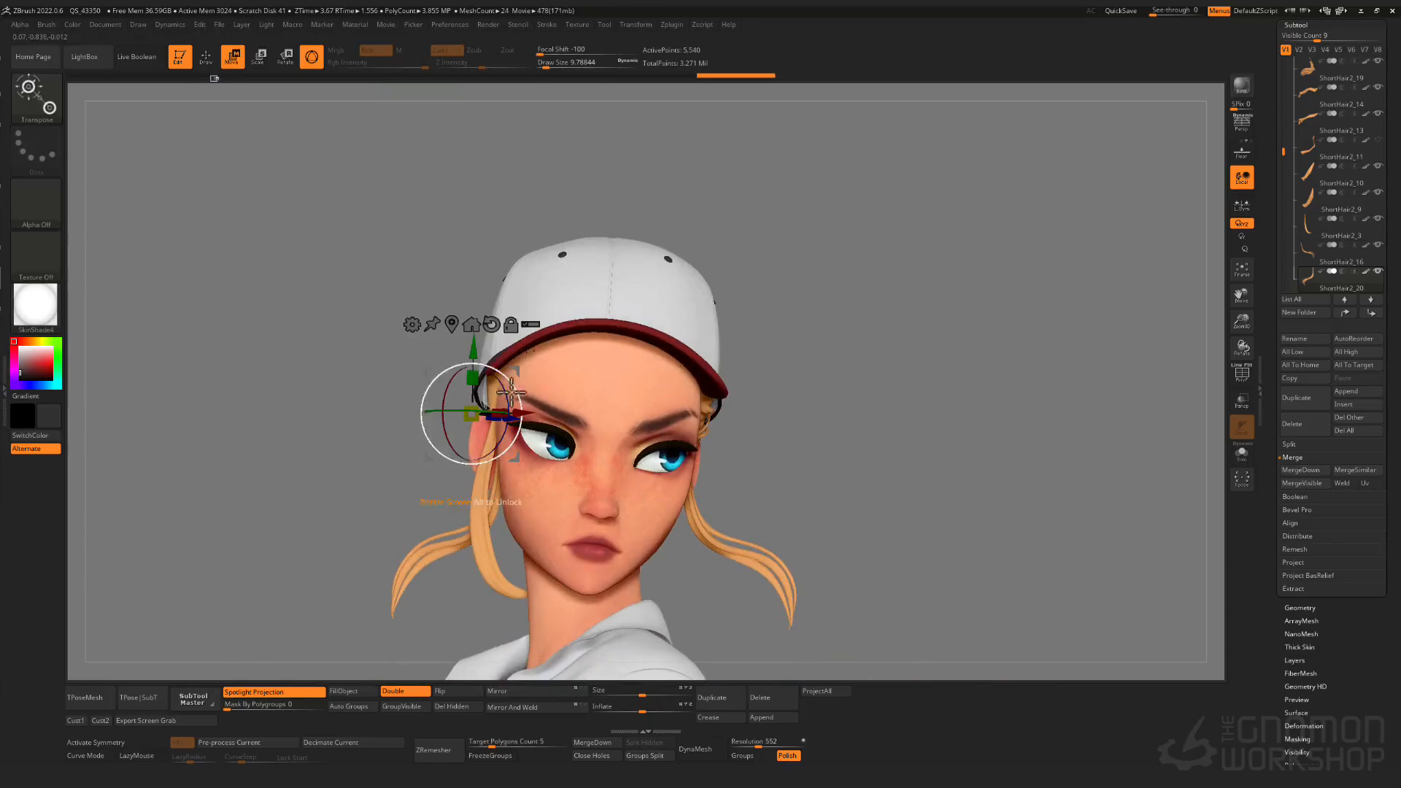
- Mirror the ShortHair2_20 lock, move it back to the ear, recentre the gizmo and rotate it into place
click(549, 690)
drag(455, 424, 388, 431)
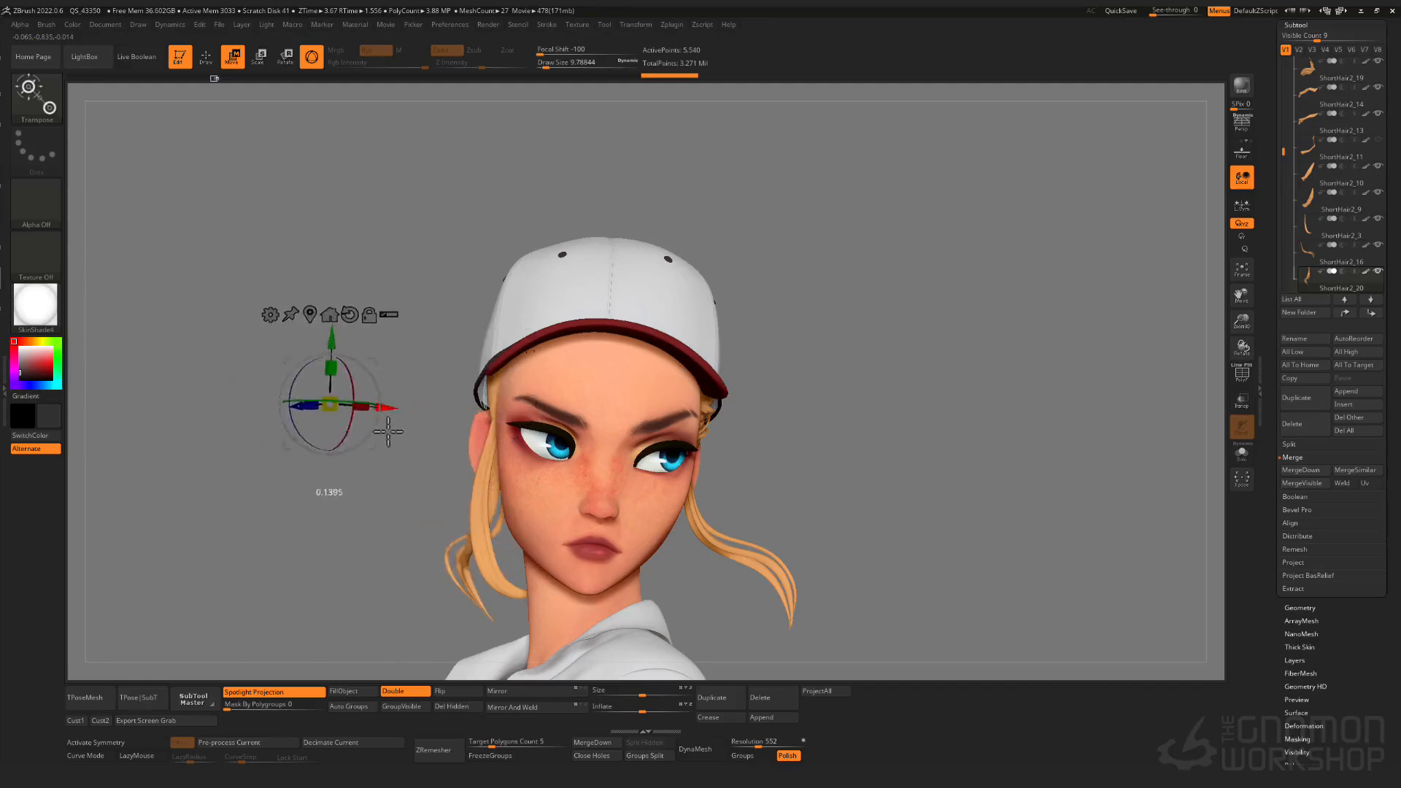
click(309, 318)
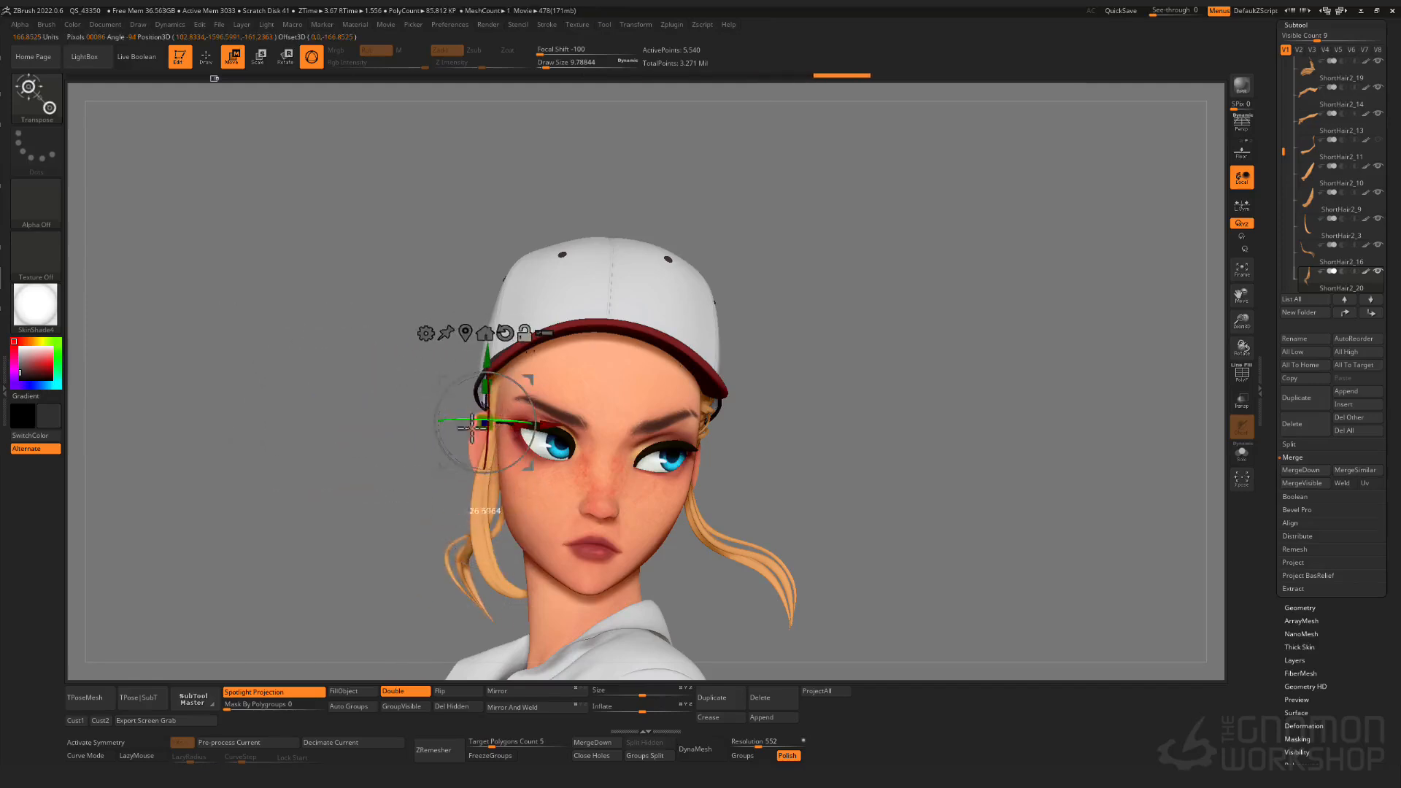
right_drag(516, 371, 525, 506)
- Curve the ShortHair2_20 lock down around the ear and neck with large Smooth and Move brushes
key(q)
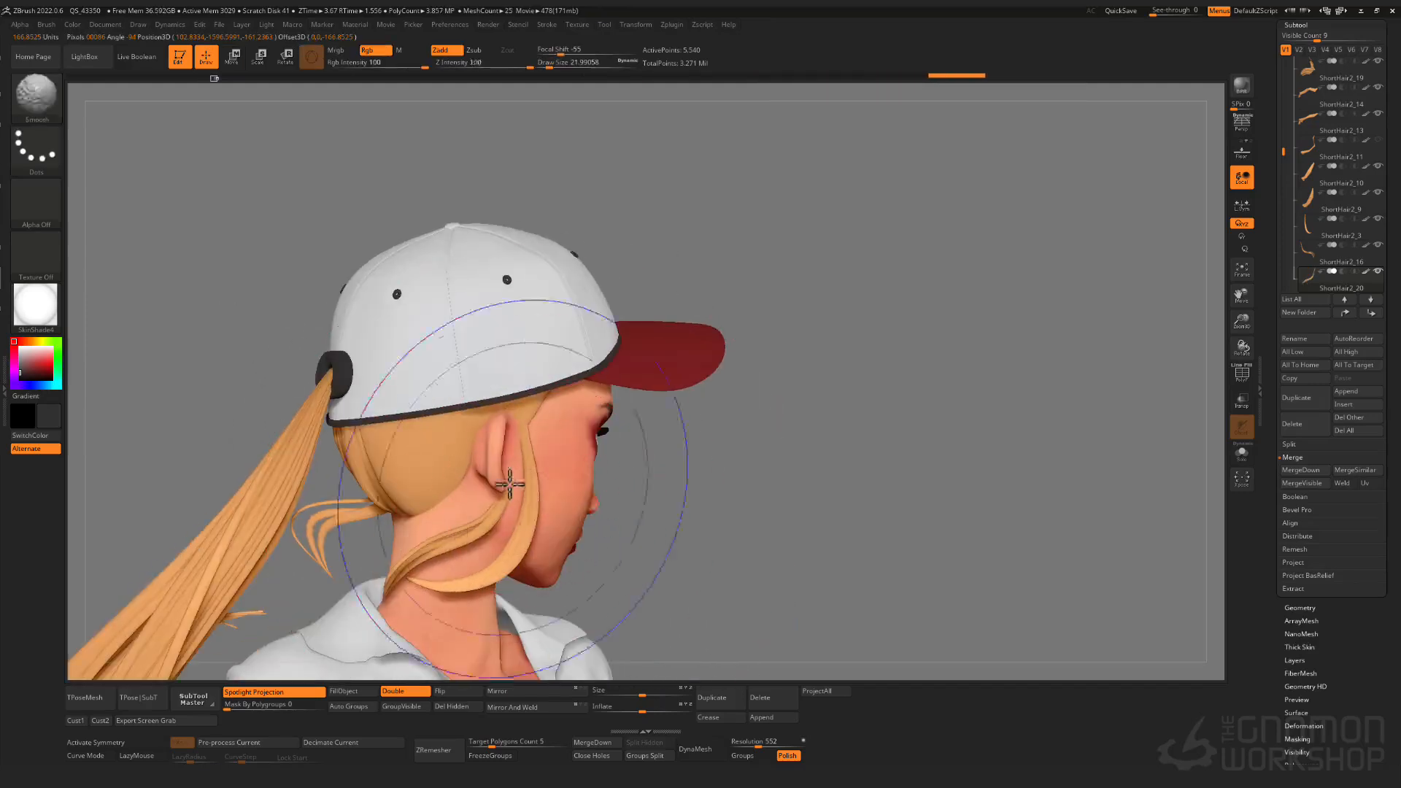
right_drag(540, 418, 553, 359)
mouse_move(529, 460)
right_down()
mouse_move(532, 501)
mouse_move(505, 520)
mouse_move(444, 479)
mouse_move(558, 503)
right_up()
key(s)
drag(558, 503, 547, 508)
mouse_move(547, 509)
right_down()
mouse_move(531, 426)
mouse_move(556, 422)
mouse_move(557, 378)
mouse_move(526, 429)
mouse_move(548, 420)
mouse_move(515, 491)
mouse_move(433, 541)
right_up()
key(b)
key(m)
key(v)
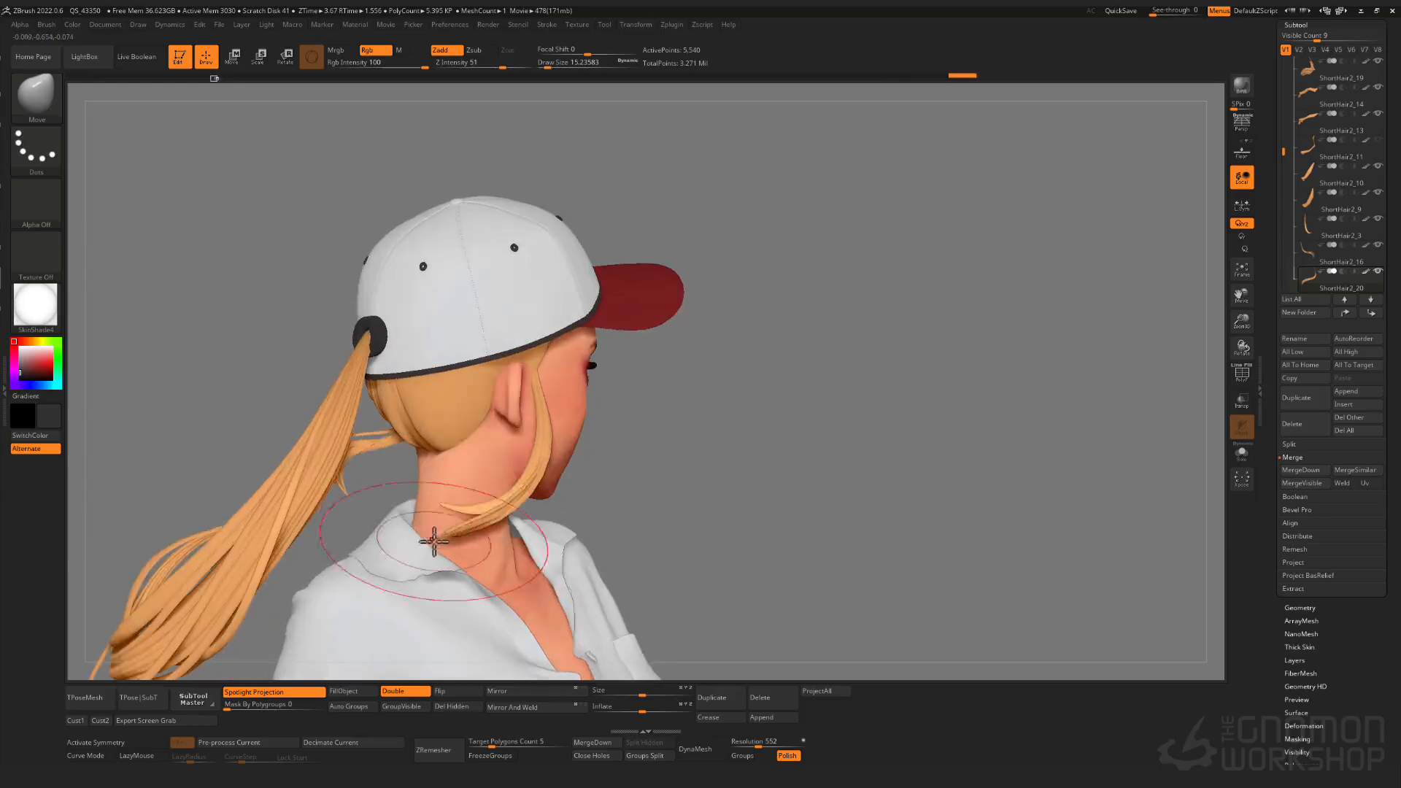
mouse_move(444, 490)
right_down()
mouse_move(363, 478)
mouse_move(390, 517)
right_up()
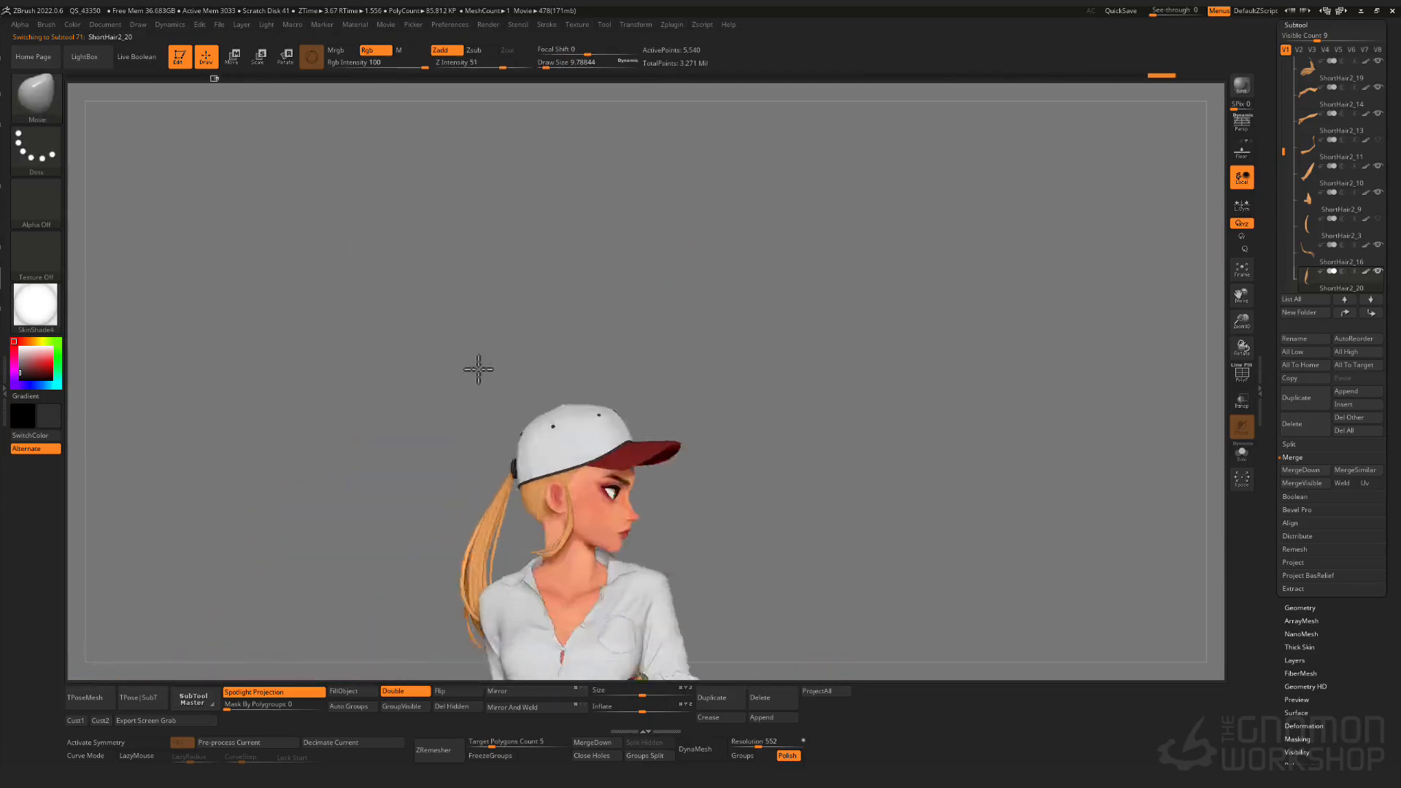
- Curl the ShortHair2_20 lock's ends around the neck with a resized Move brush and set Mask By Polygroups to 100
right_drag(478, 370, 553, 573)
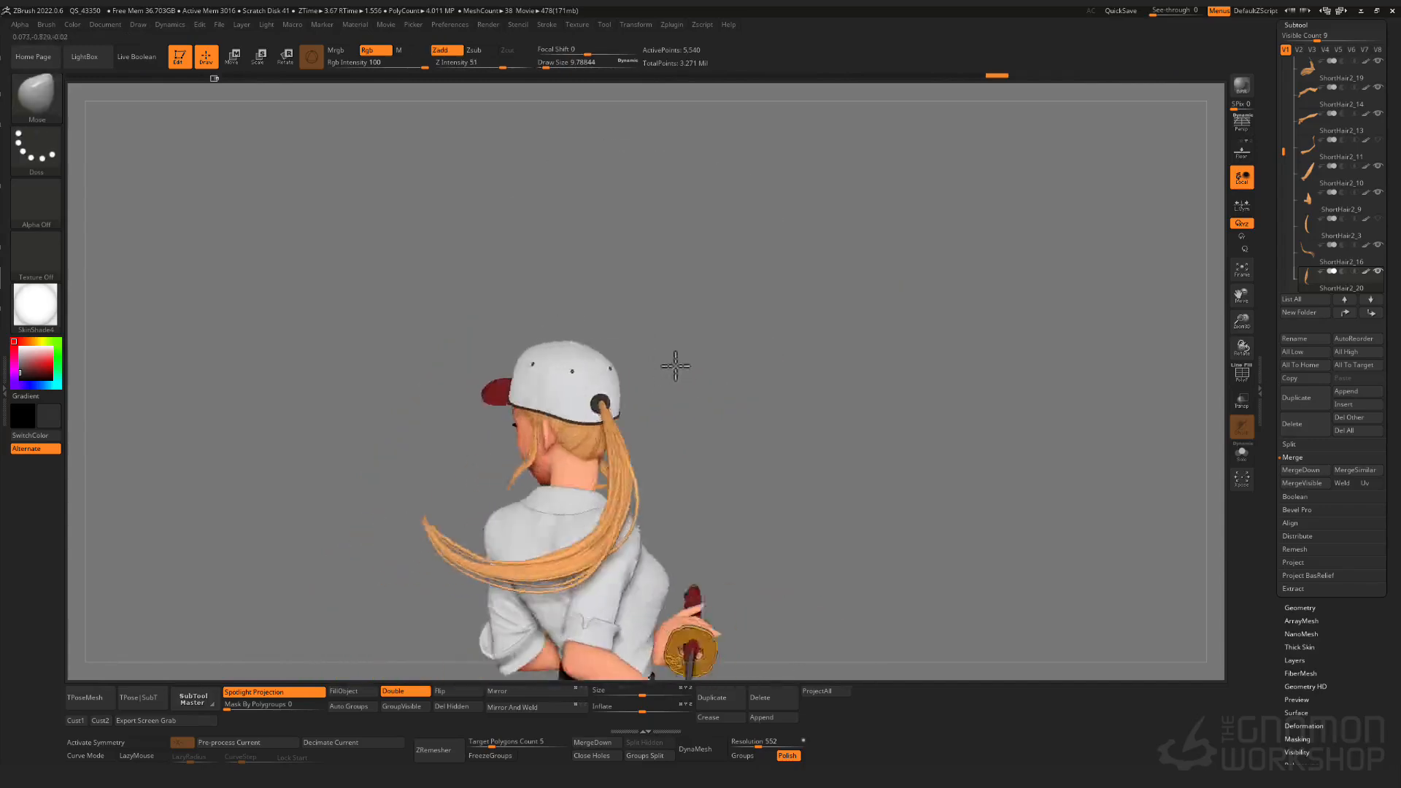
mouse_move(672, 365)
right_down()
mouse_move(740, 416)
mouse_move(613, 544)
right_up()
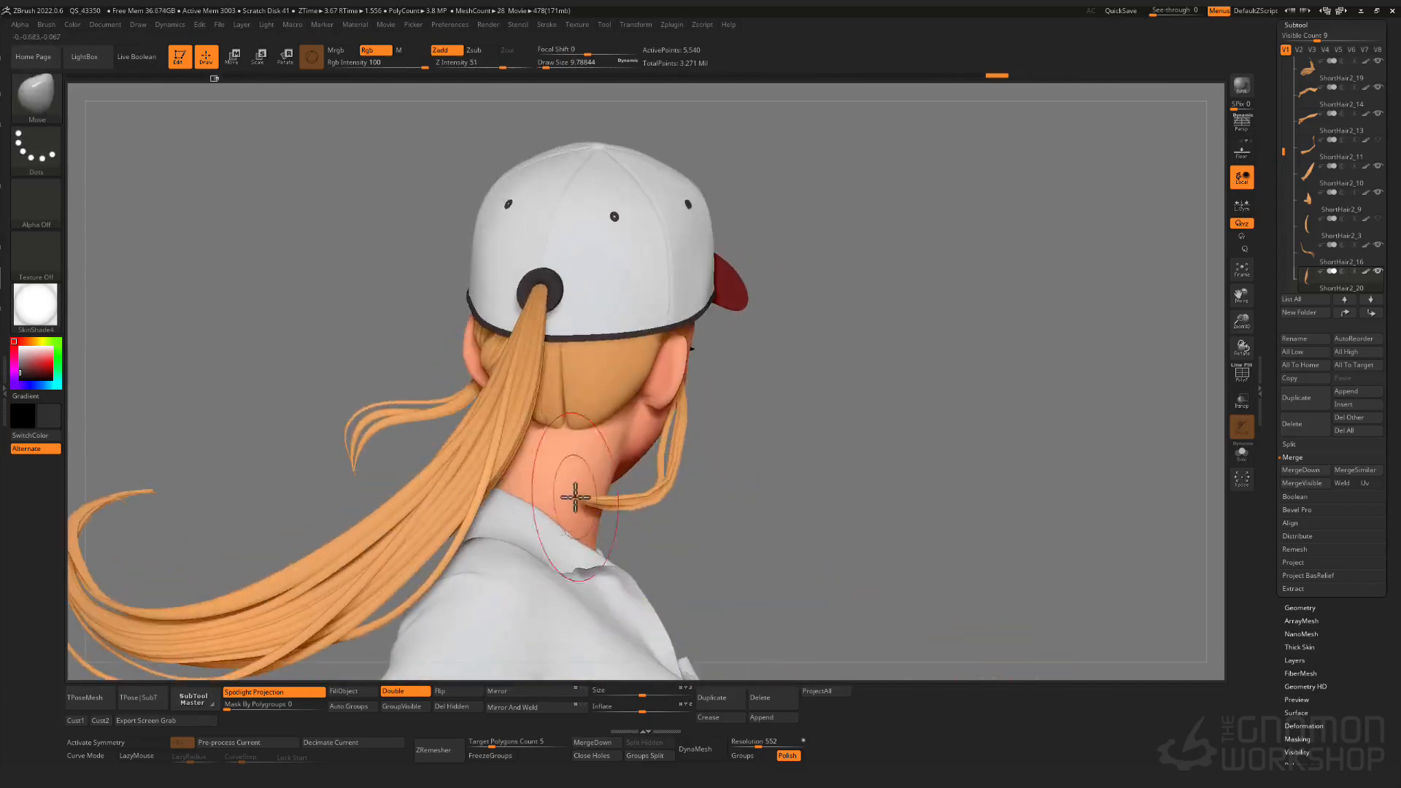
right_drag(575, 497, 614, 497)
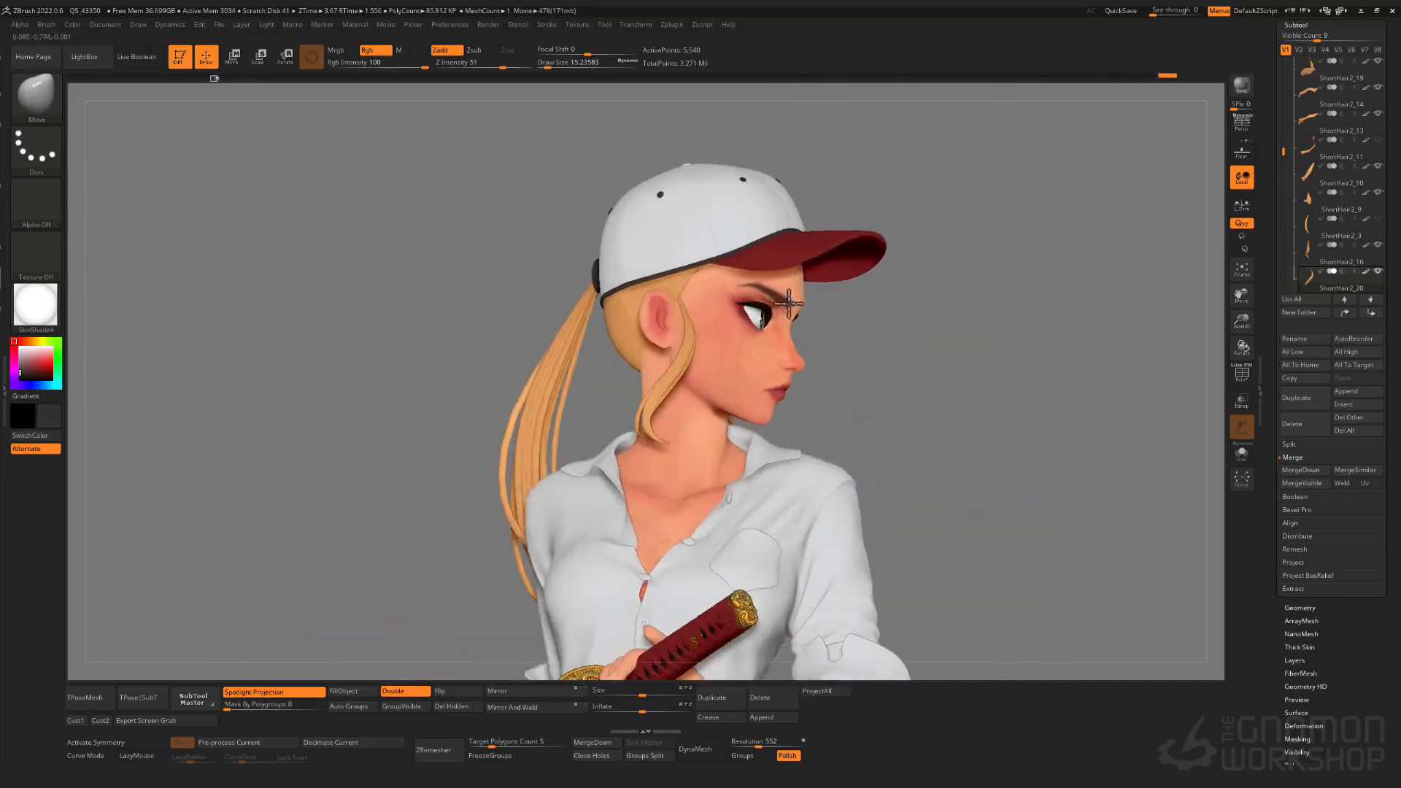
key(s)
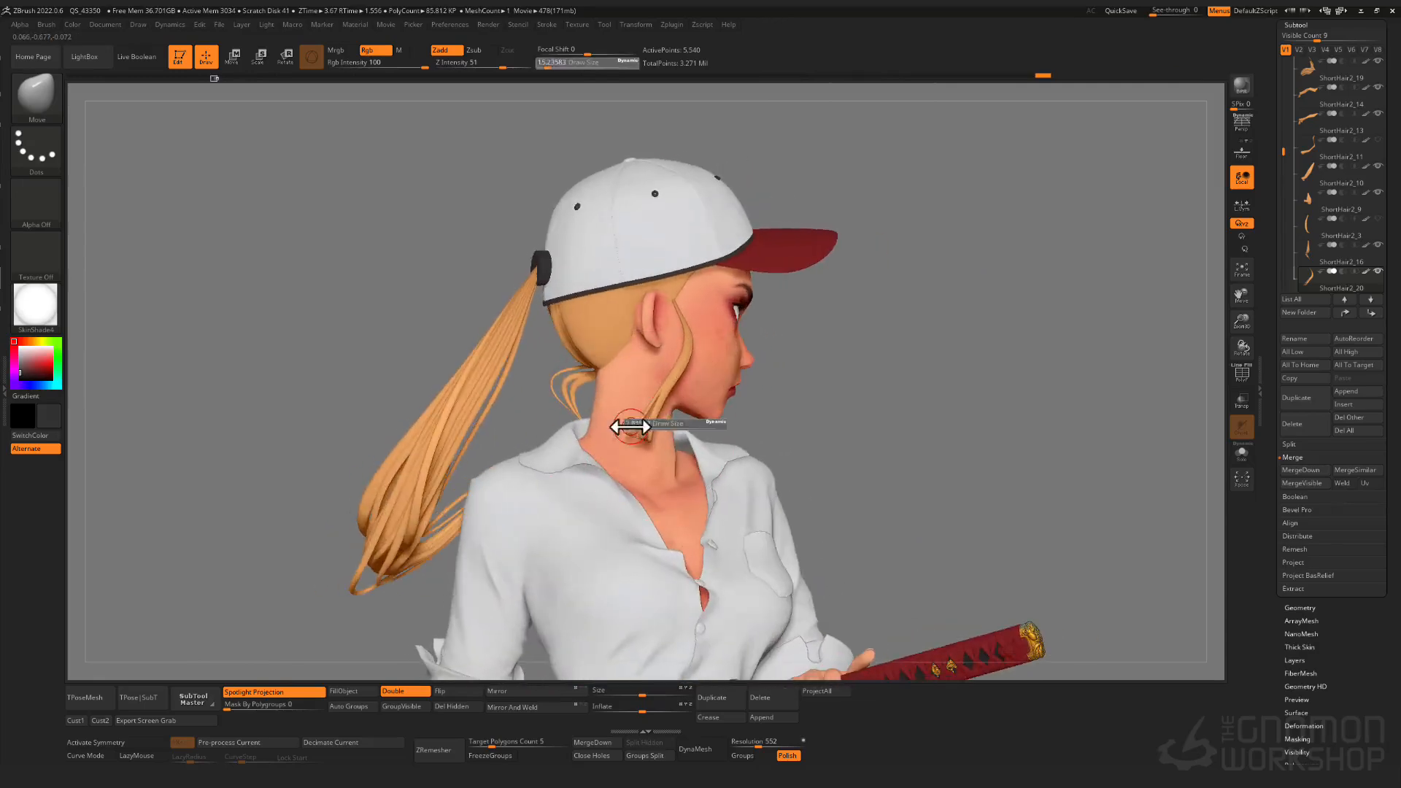
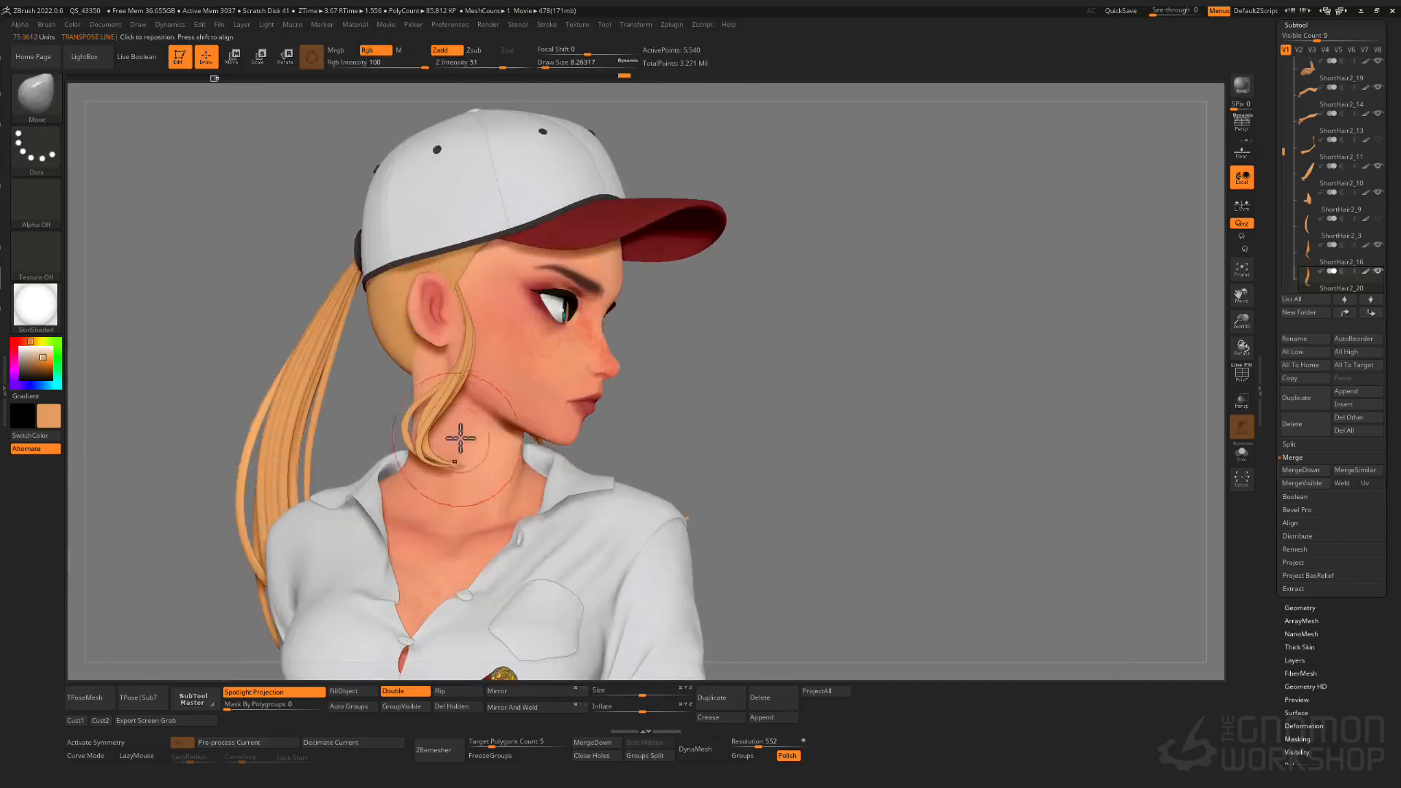
right_drag(465, 248, 462, 228)
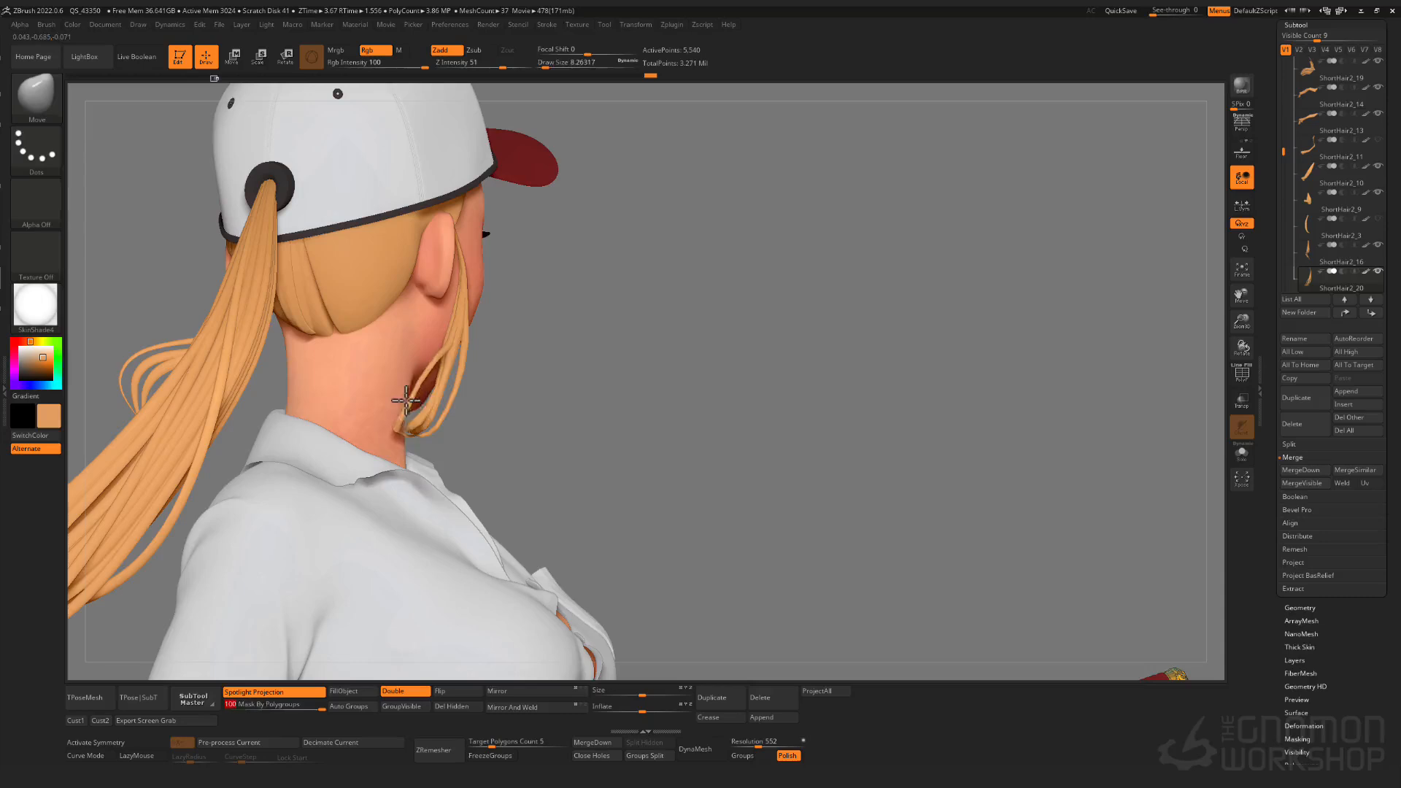
key(s)
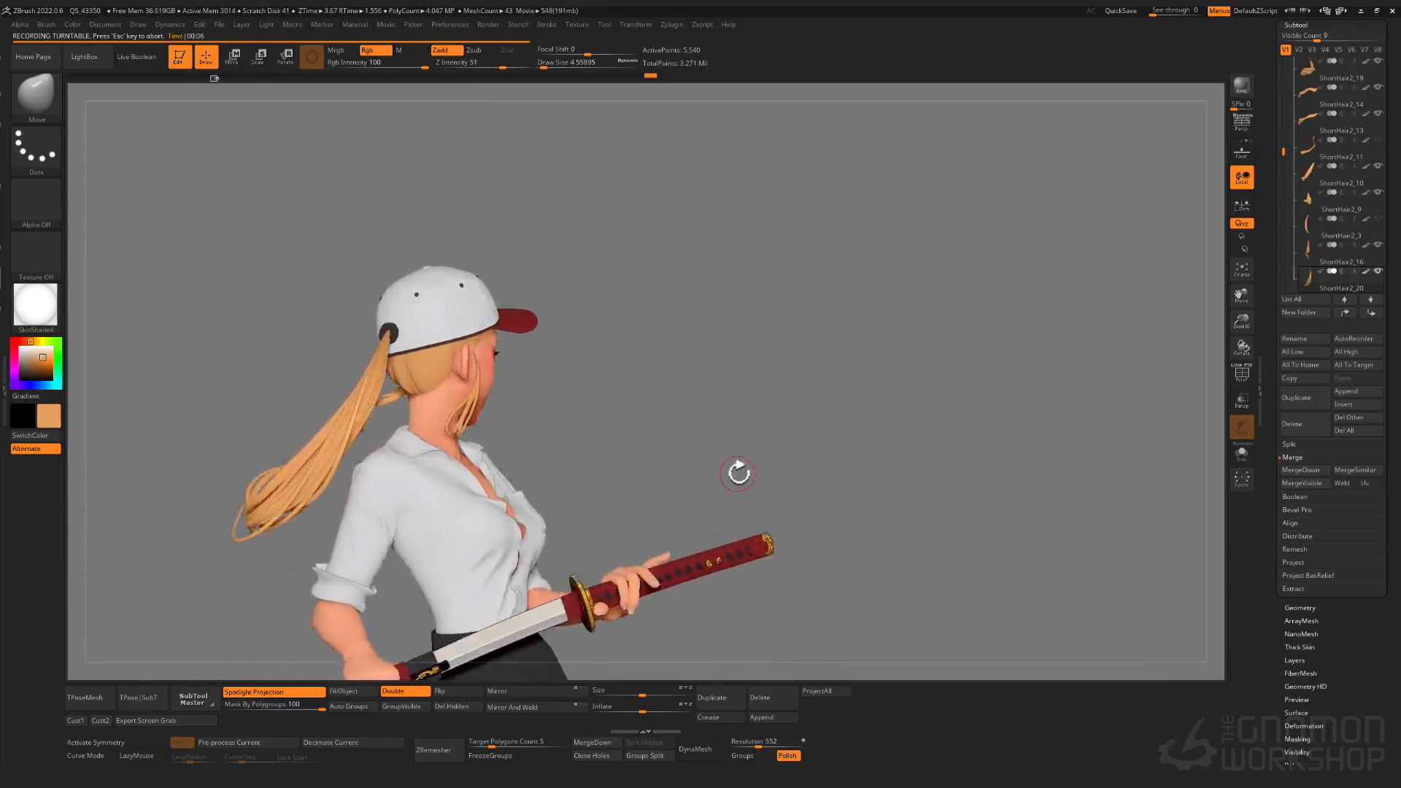
- Pull the individual ShortHair2_20 strands into place with the Move brush and adjust the lock's placement with the gizmo
drag(514, 463, 464, 493)
drag(393, 464, 438, 484)
key(w)
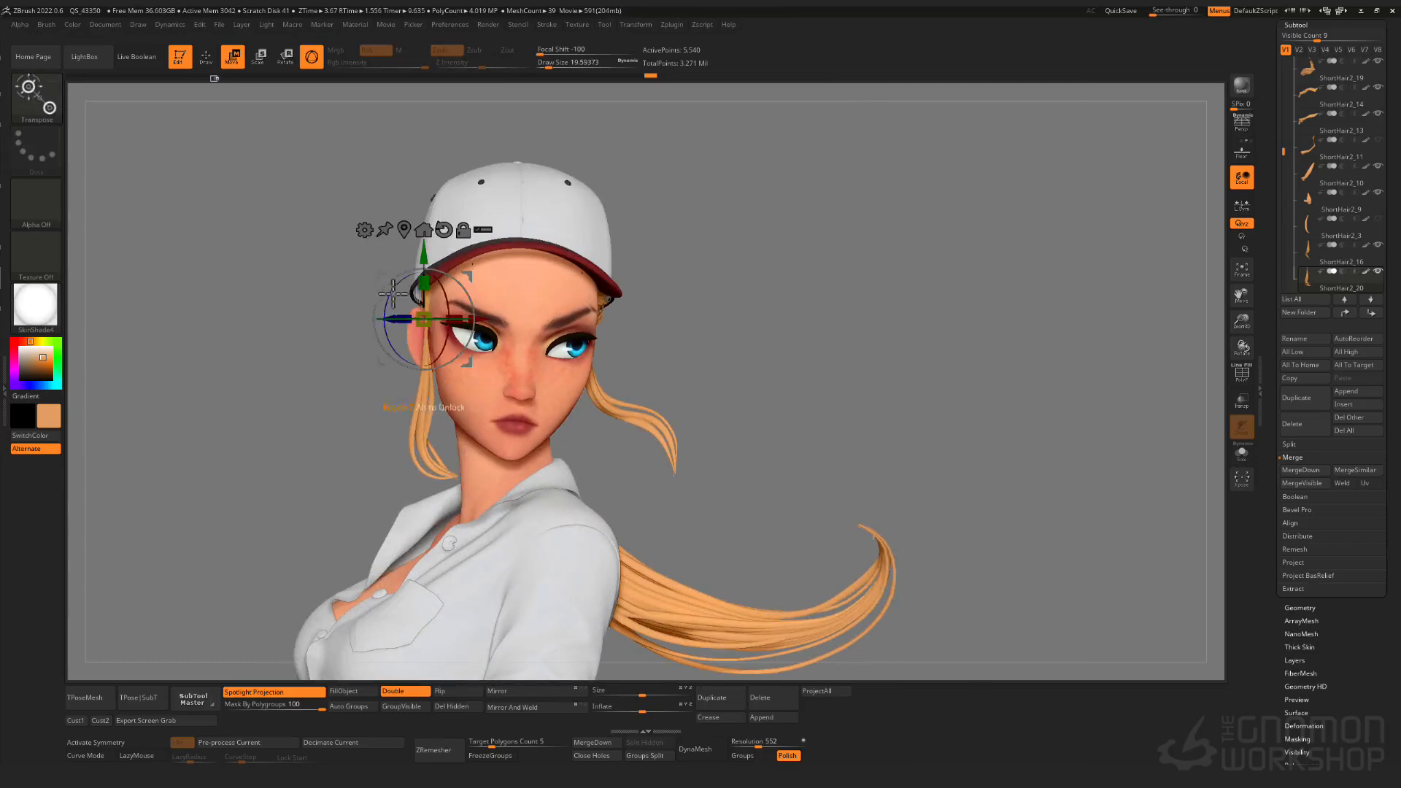
key(q)
key(s)
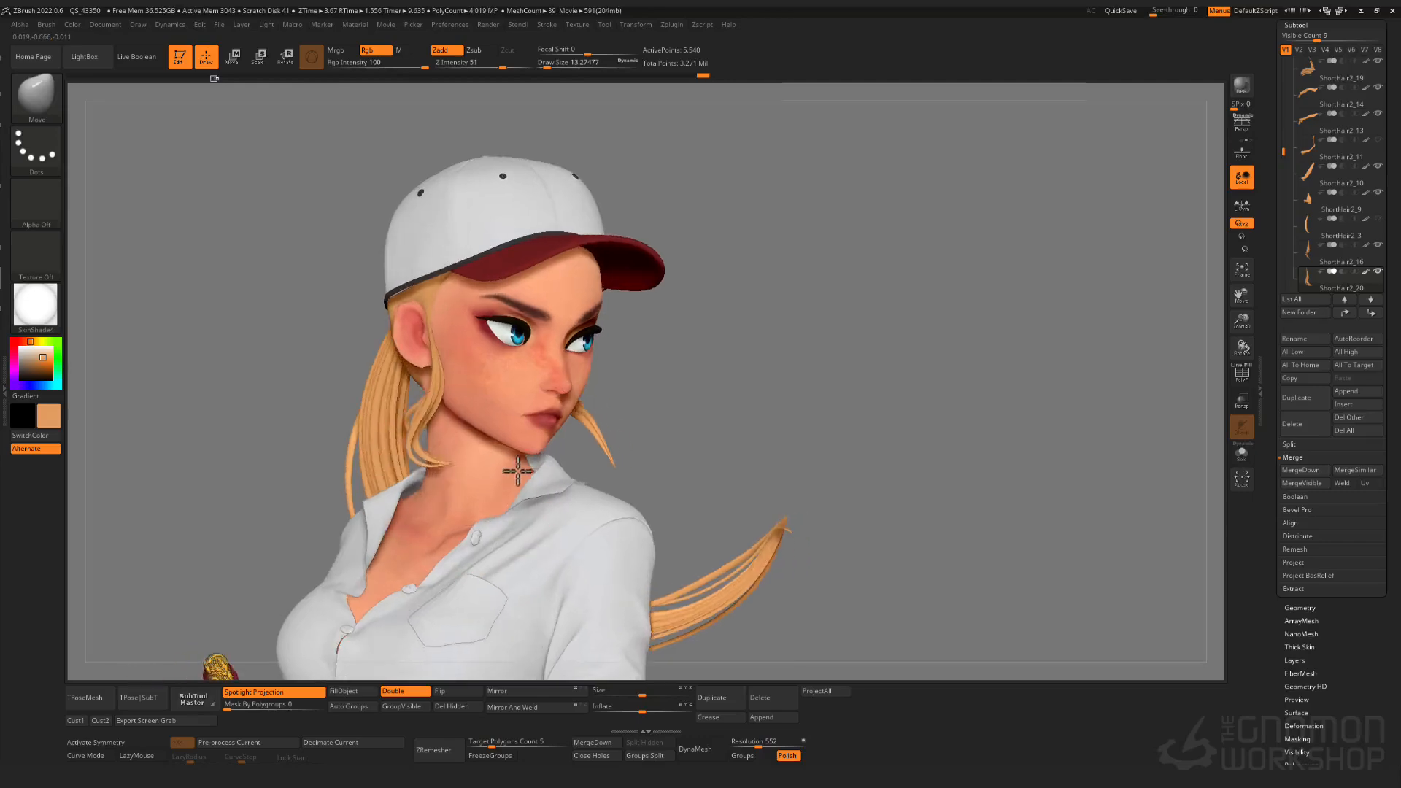
- Refine the ShortHair2_20 lock's silhouette along the cheek and jaw with the Move and Smooth brushes
right_drag(517, 471, 485, 397)
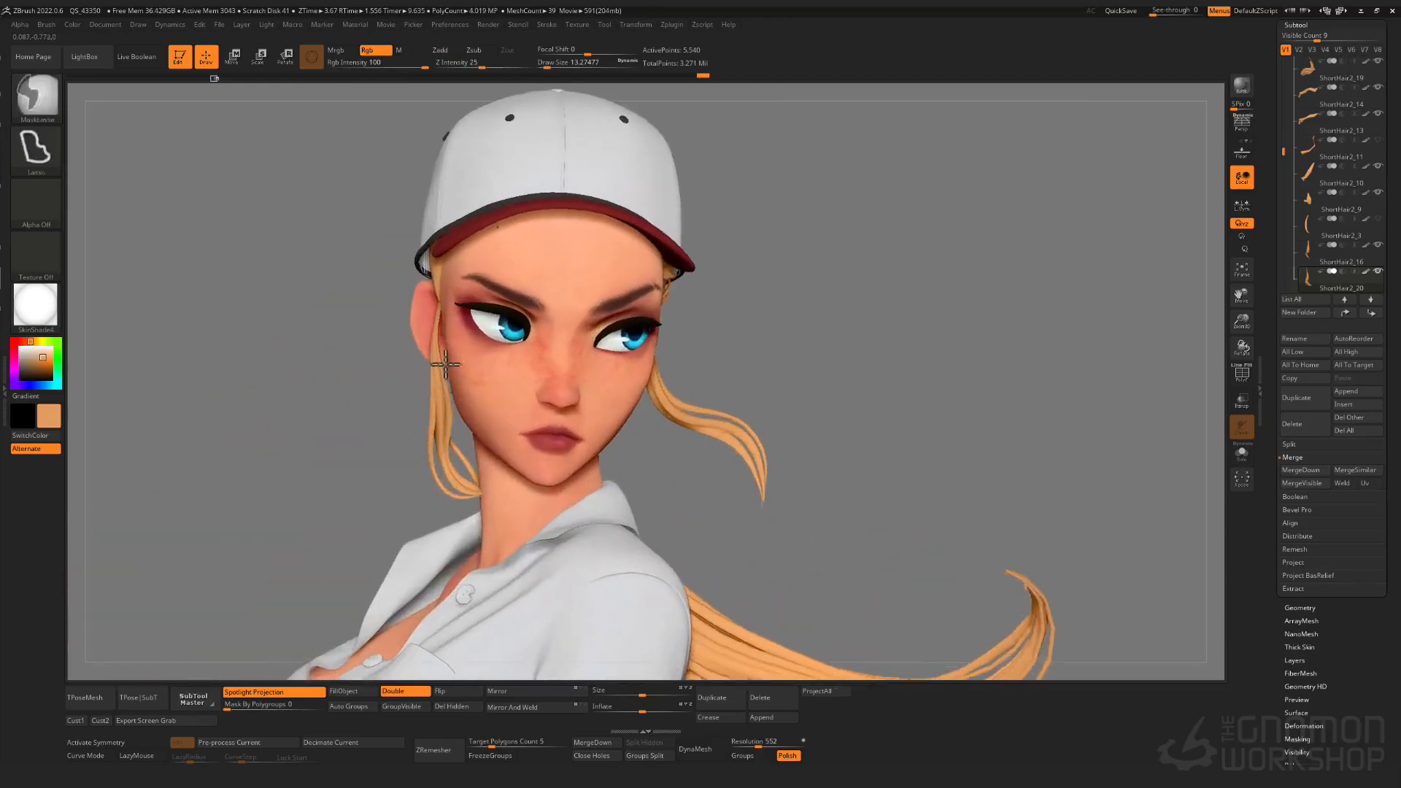
key(s)
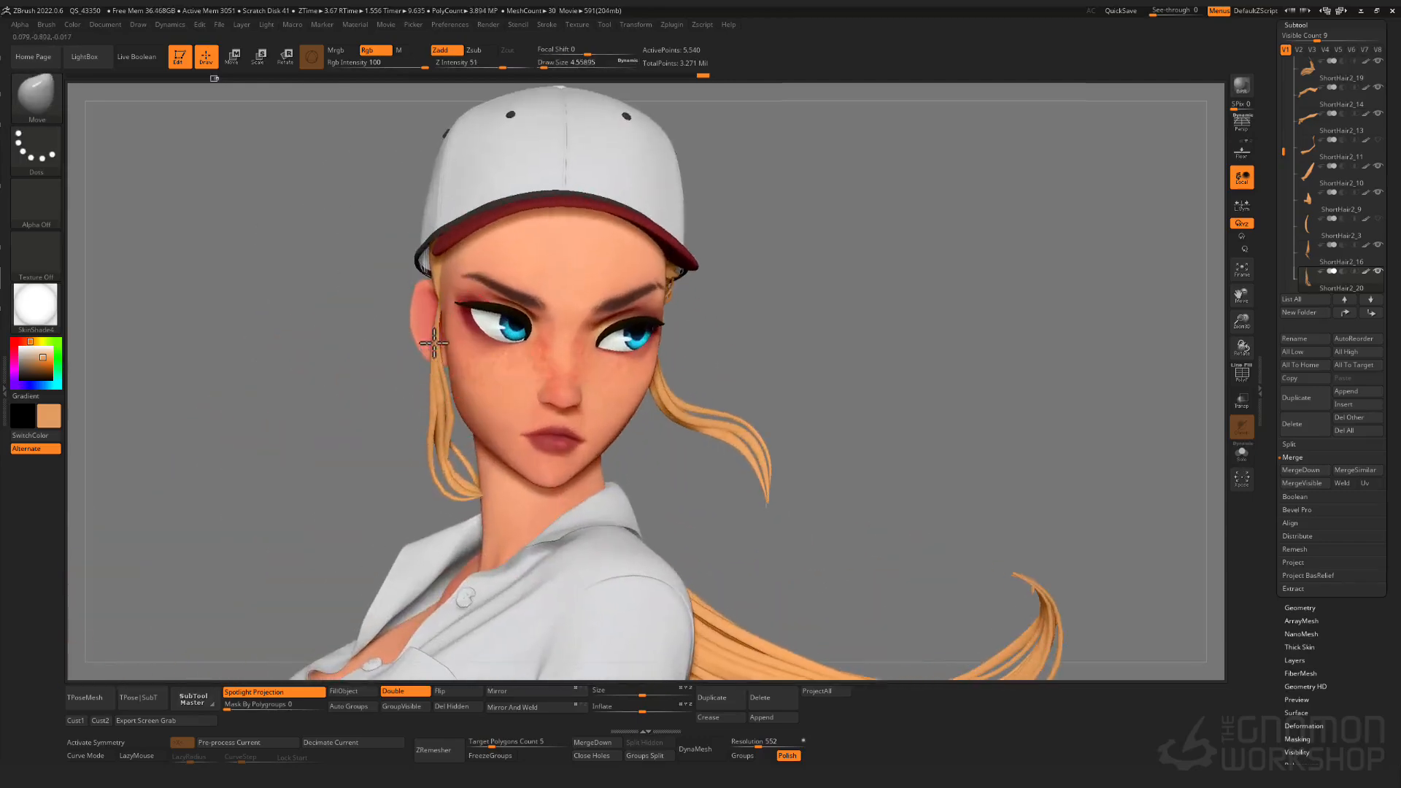
mouse_move(449, 352)
right_down()
mouse_move(365, 350)
mouse_move(606, 322)
mouse_move(453, 572)
mouse_move(372, 515)
mouse_move(430, 449)
mouse_move(575, 391)
mouse_move(691, 435)
mouse_move(642, 437)
right_up()
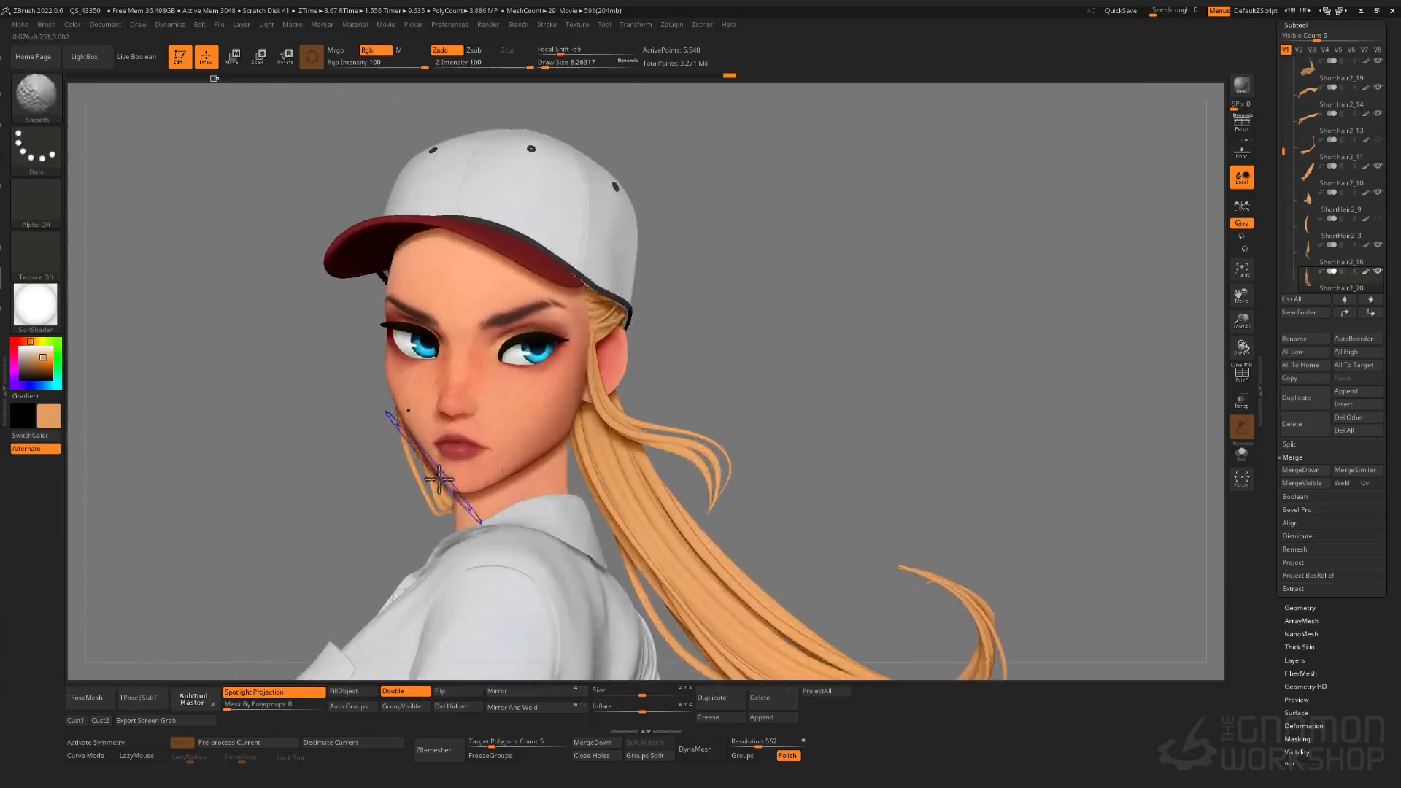
key(s)
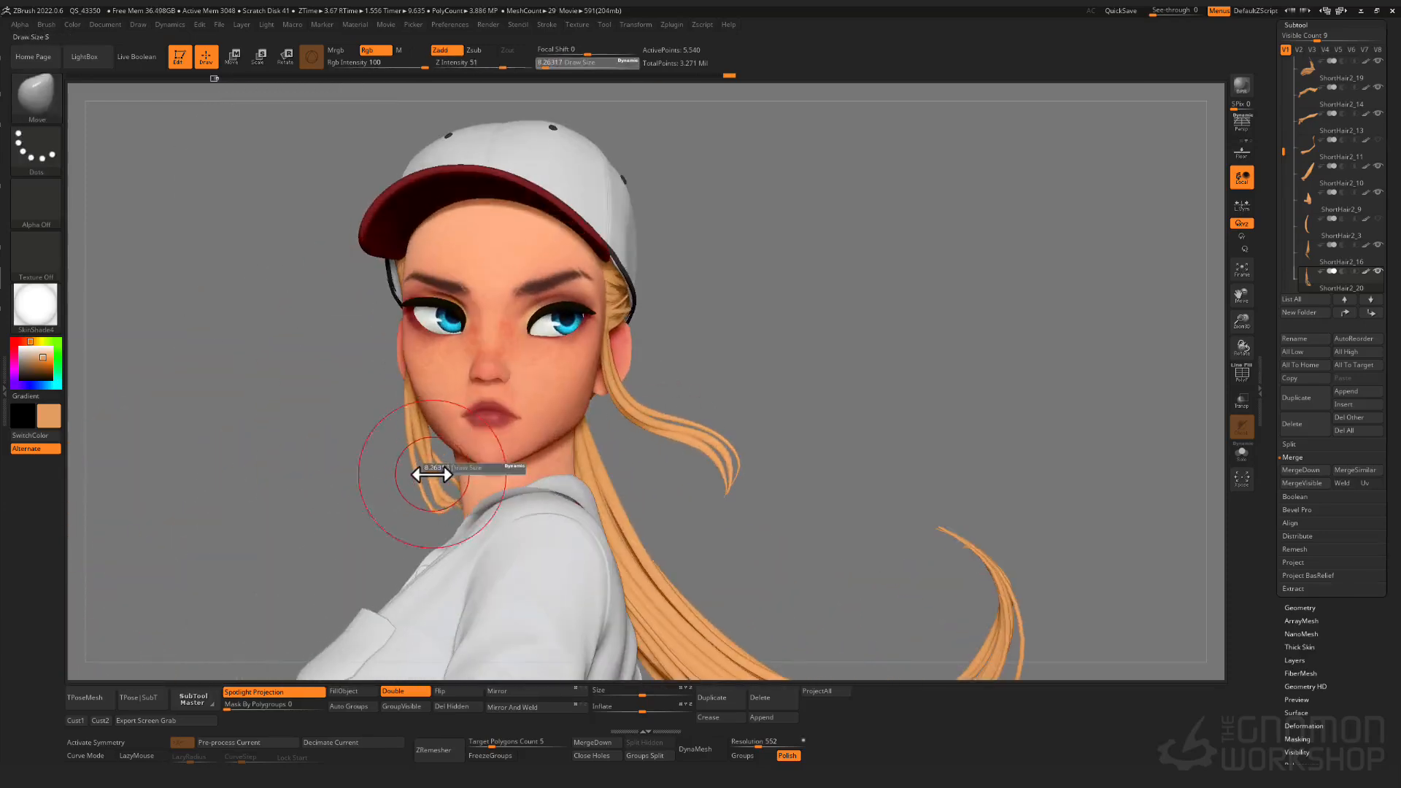
mouse_move(444, 511)
right_down()
mouse_move(488, 431)
mouse_move(444, 529)
right_up()
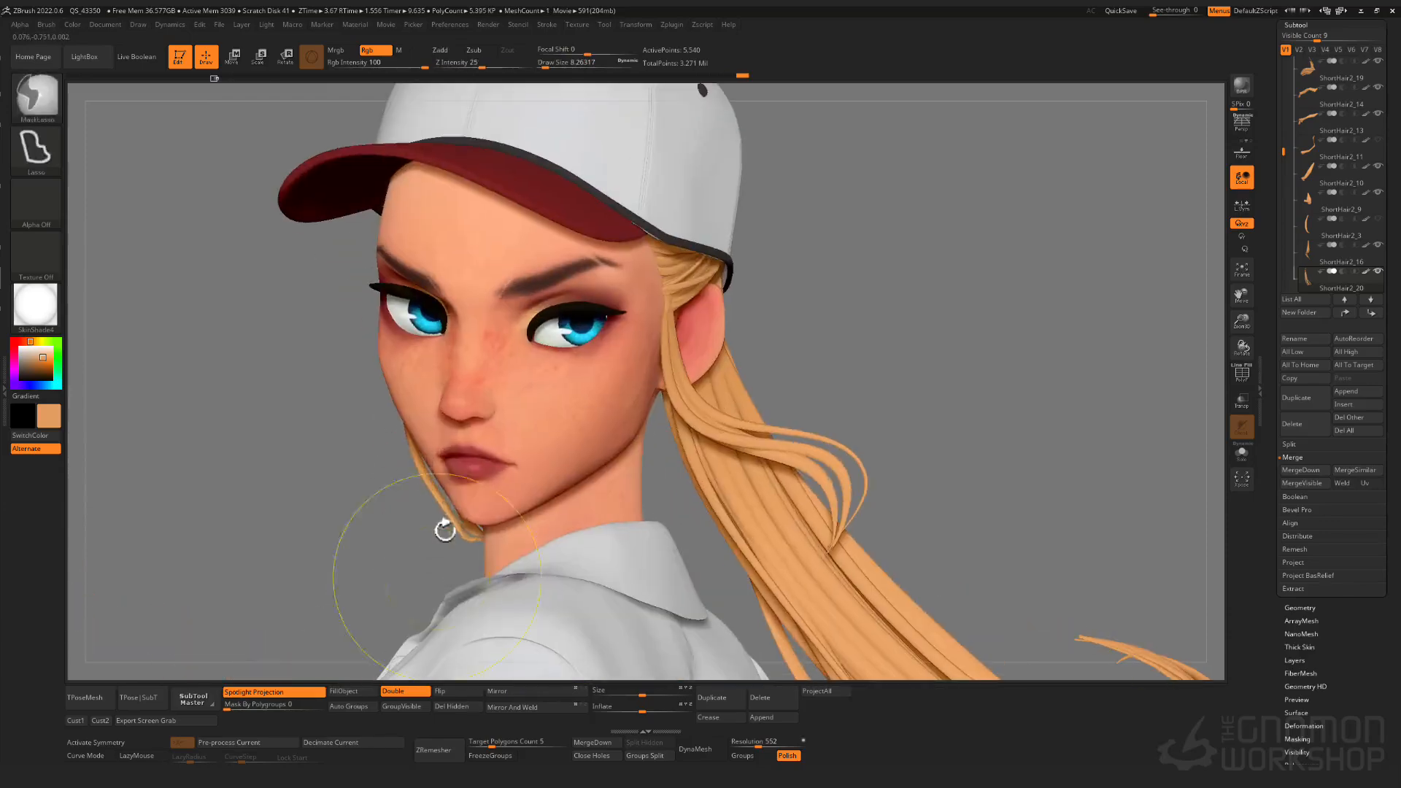
- Isolate one ShortHair2_20 strand, mask all the others, reshape it with the Move brush, and clear the mask
key(shift+f)
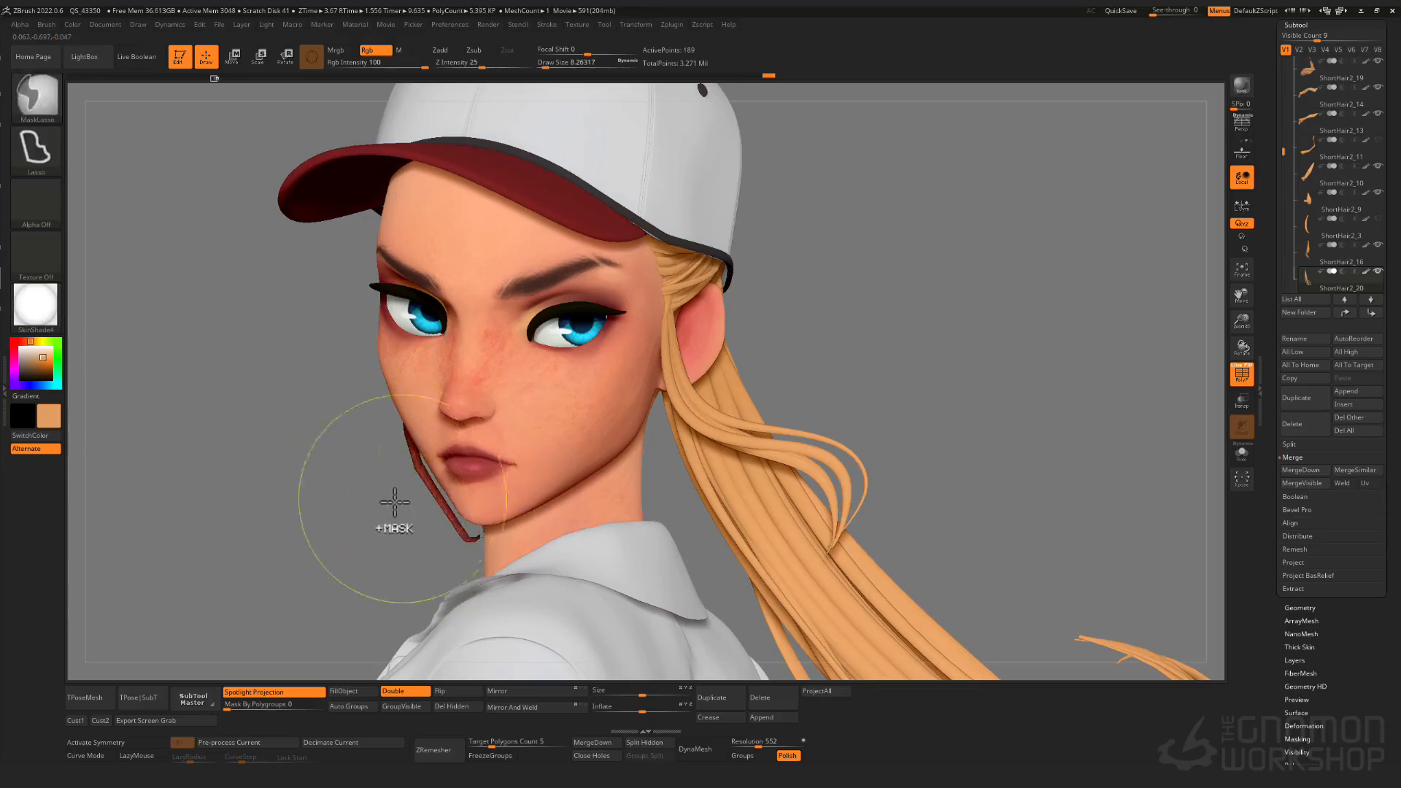
key(shift+f)
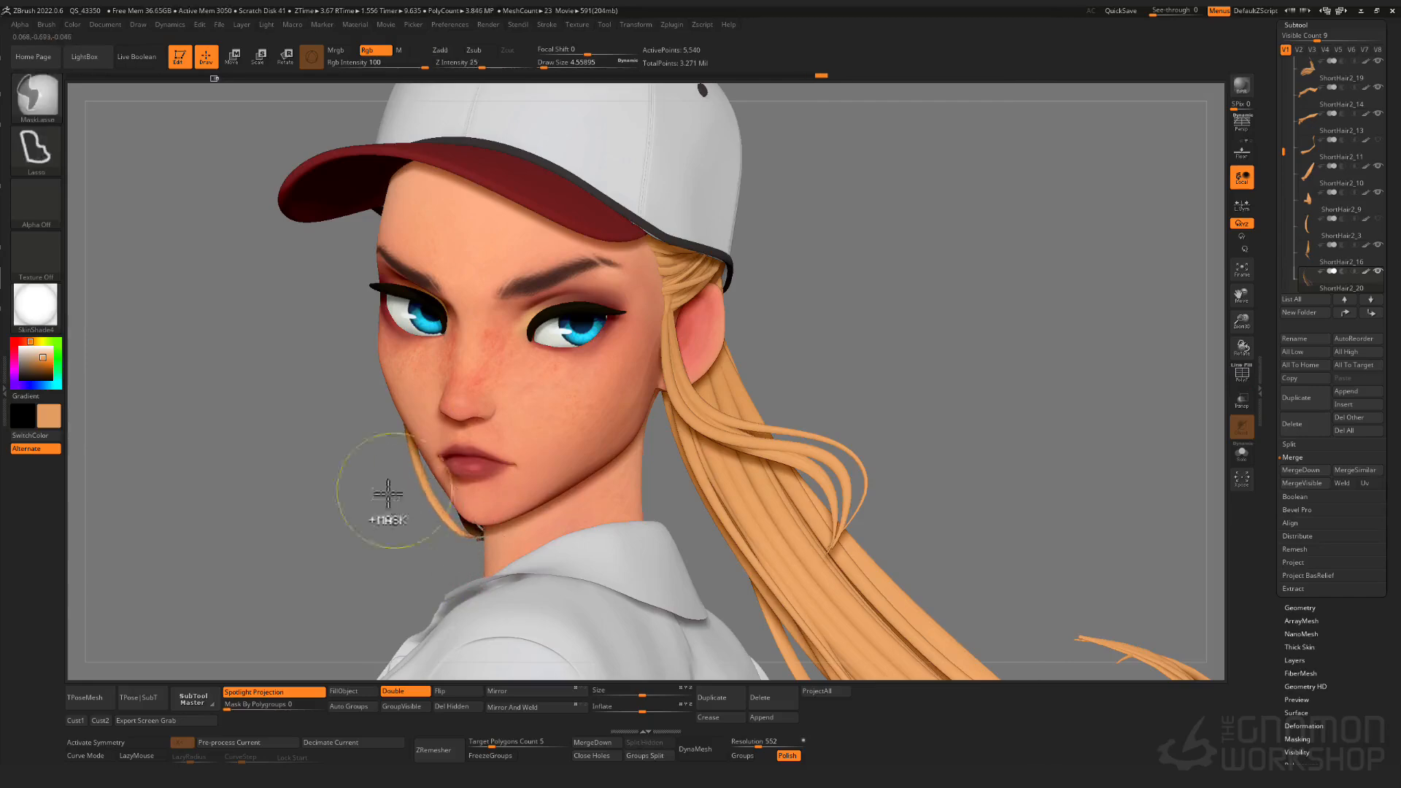
ctrl+right_drag(388, 493, 387, 409)
mouse_move(387, 409)
right_down()
mouse_move(506, 447)
mouse_move(438, 536)
right_up()
key(s)
drag(435, 538, 440, 539)
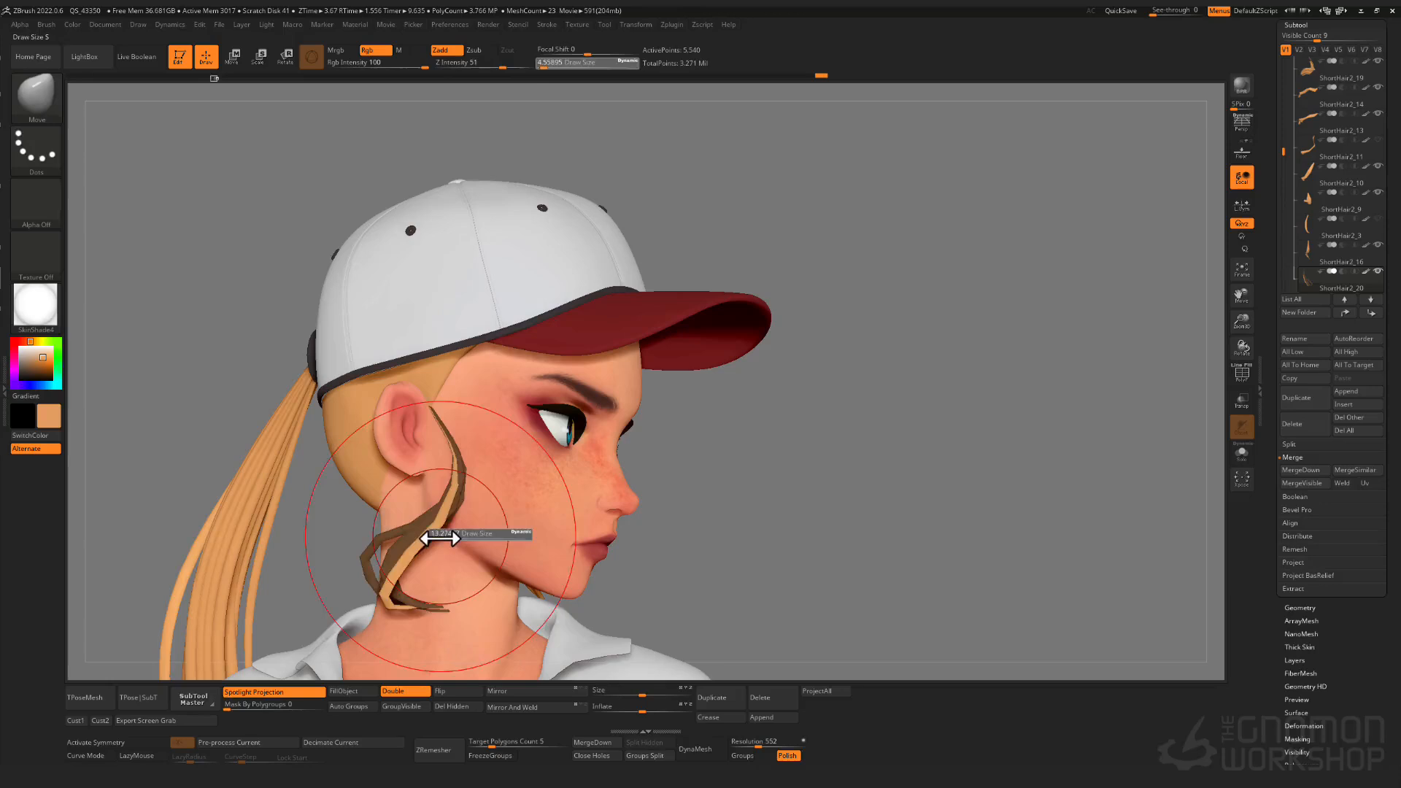
key(shift+f)
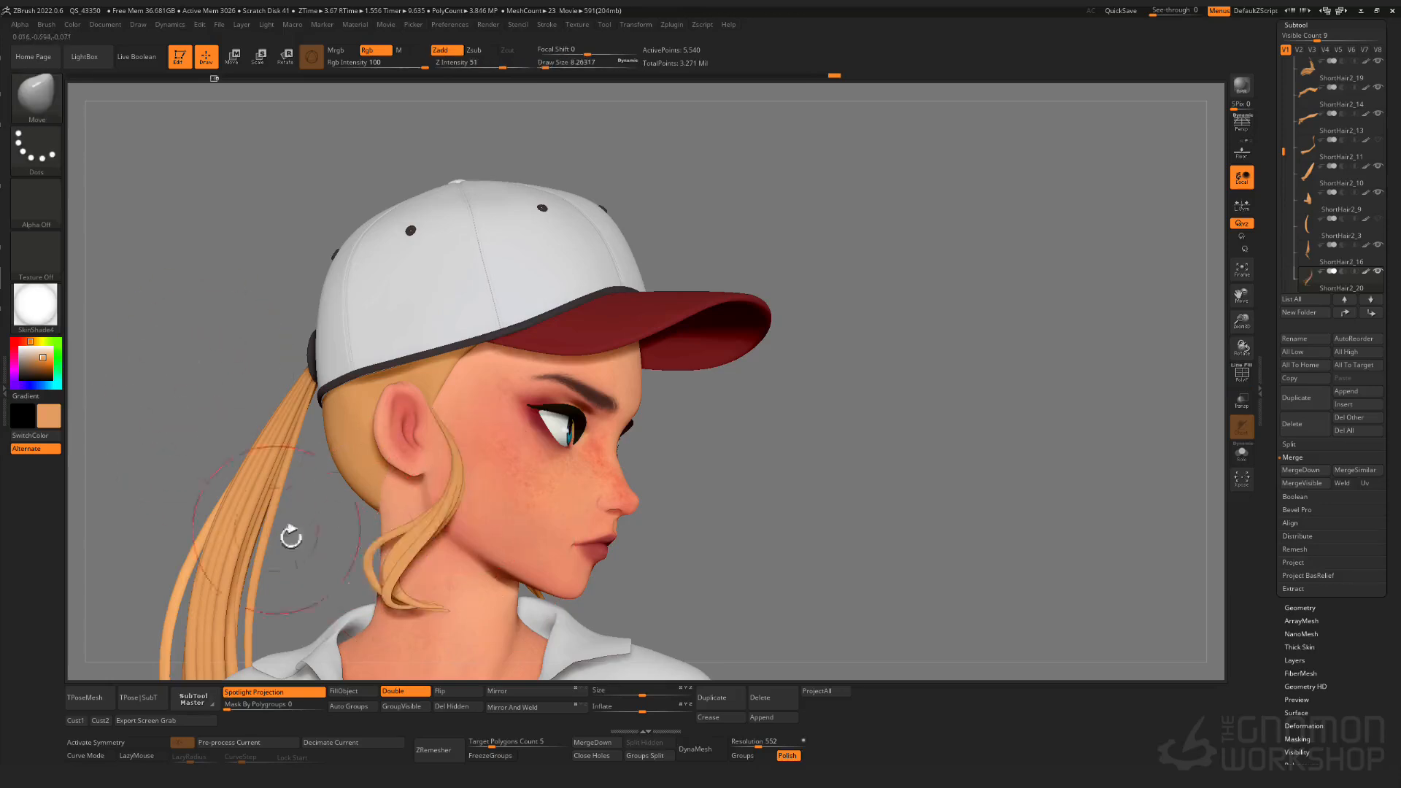
ctrl+drag(209, 327, 241, 365)
- Select the ShortHair2_16 lock at the opposite ear, scale it with the gizmo, and fit its strands with the Move brush
ctrl+right_drag(510, 576, 511, 518)
mouse_move(511, 518)
right_down()
mouse_move(481, 526)
mouse_move(525, 513)
mouse_move(744, 560)
mouse_move(654, 566)
mouse_move(682, 551)
mouse_move(650, 606)
right_up()
alt+click(566, 527)
key(w)
drag(547, 489, 550, 486)
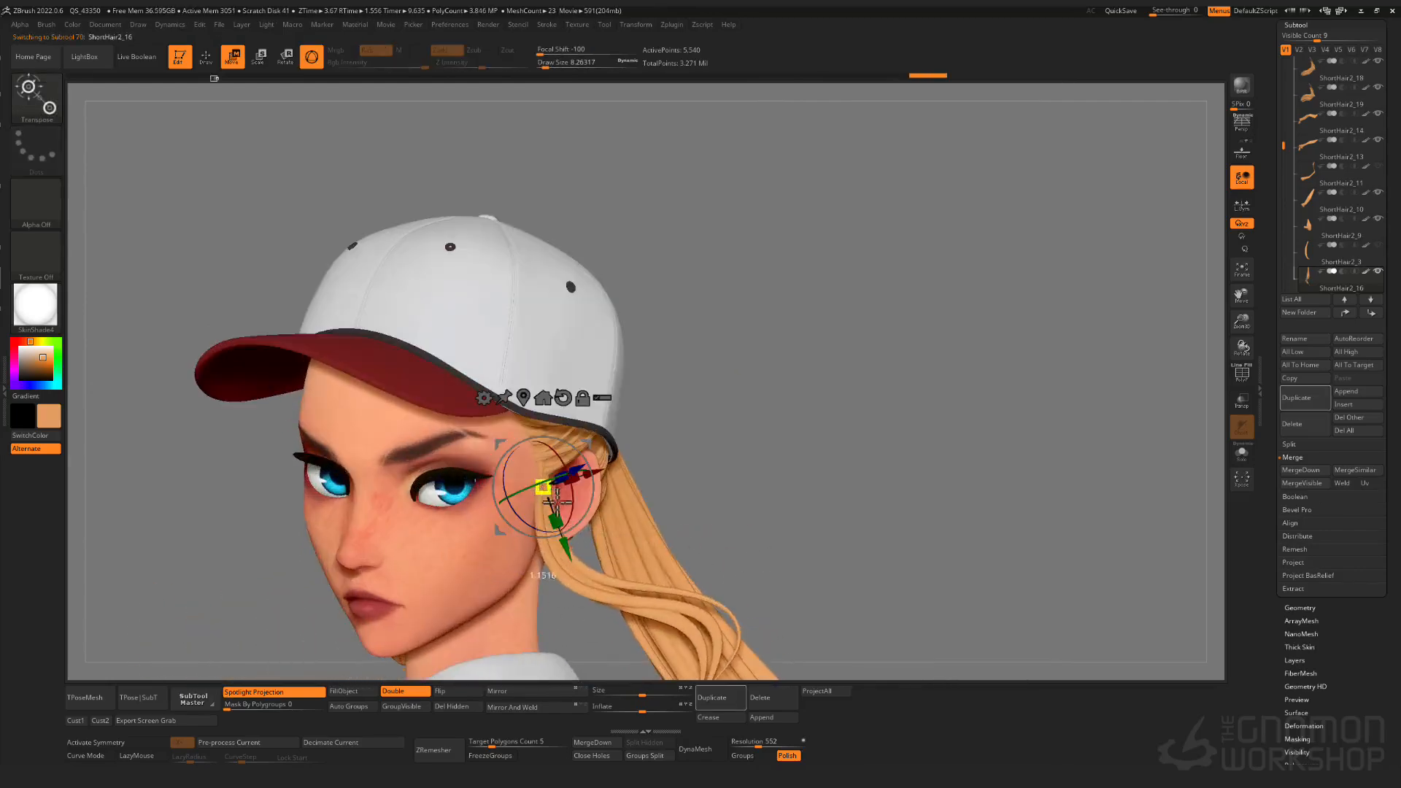
key(q)
mouse_move(558, 481)
ctrl+right_down()
mouse_move(579, 401)
mouse_move(725, 444)
mouse_move(537, 526)
mouse_move(525, 503)
mouse_move(513, 512)
ctrl+right_up()
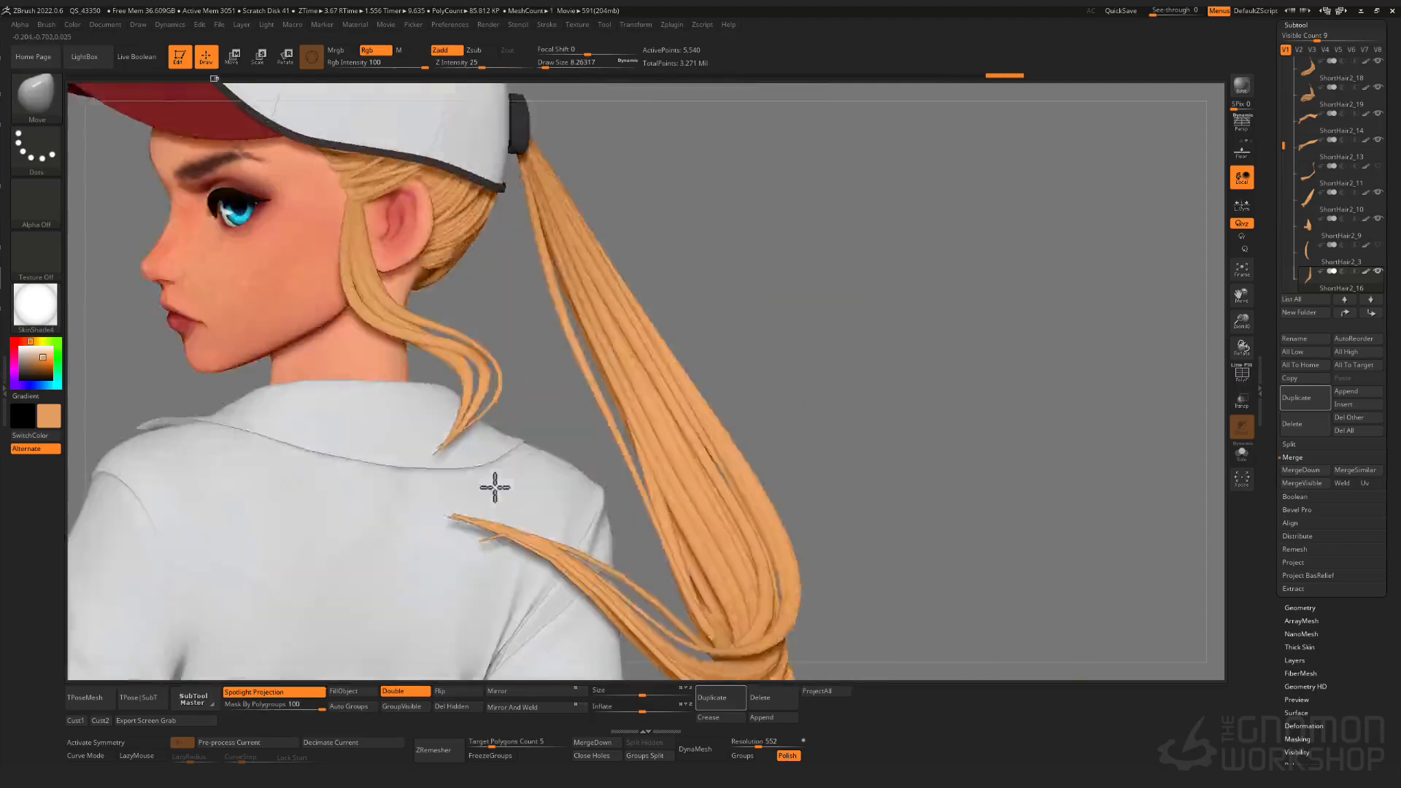
mouse_move(494, 484)
right_down()
mouse_move(515, 422)
mouse_move(729, 459)
mouse_move(715, 425)
right_up()
right_drag(715, 425, 763, 440)
- Set Mask By Polygroups to 0 and reshape the whole ShortHair2_20 lock beside the ear with the Move brush
mouse_move(460, 346)
ctrl+right_down()
mouse_move(313, 440)
mouse_move(354, 387)
mouse_move(413, 414)
mouse_move(633, 454)
mouse_move(382, 423)
mouse_move(350, 583)
ctrl+right_up()
key(shift+f)
key(shift+f)
drag(241, 706, 205, 708)
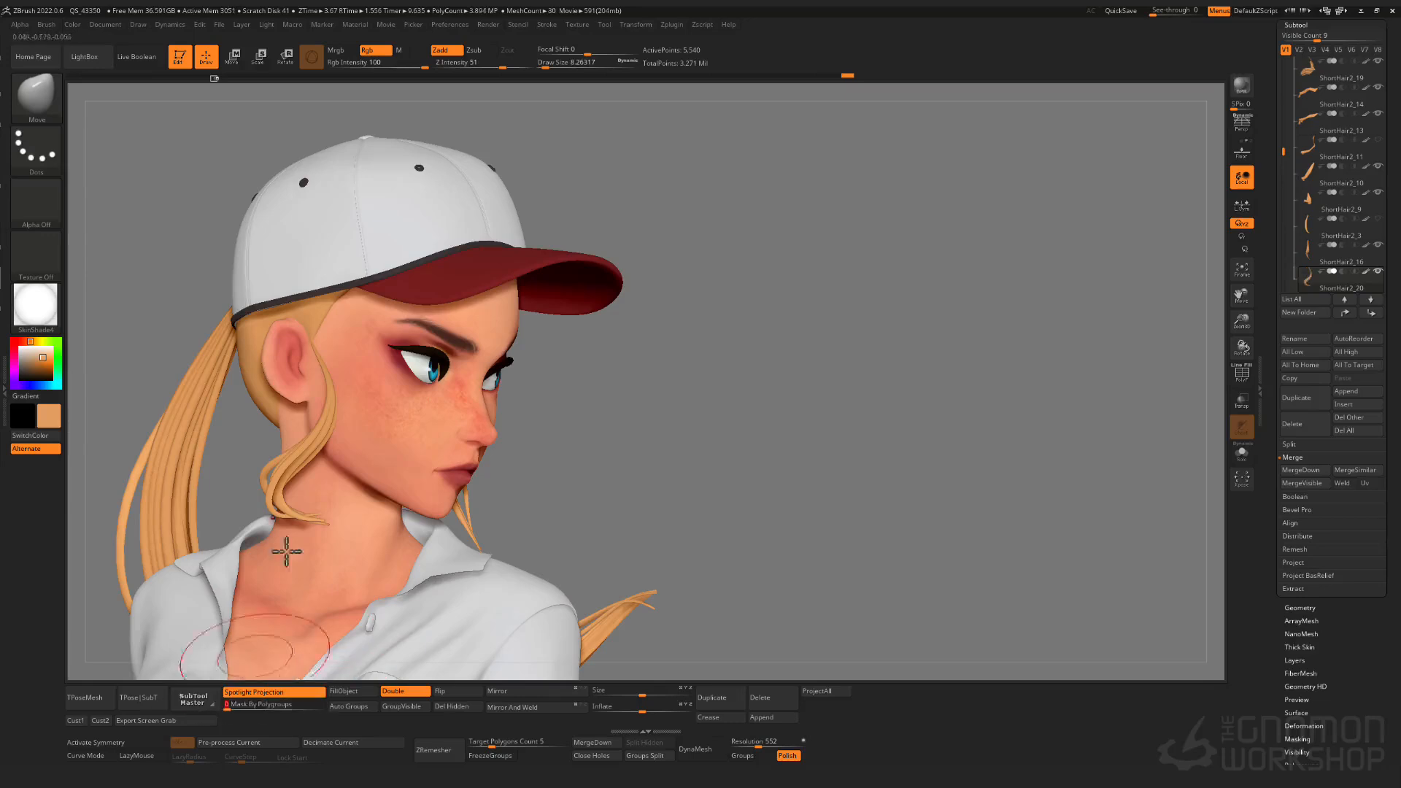
key(s)
drag(332, 388, 346, 388)
- Lower the ponytail's subdivision level, adjust its overall curve with a large Move brush, and raise the level again
right_drag(394, 374, 841, 303)
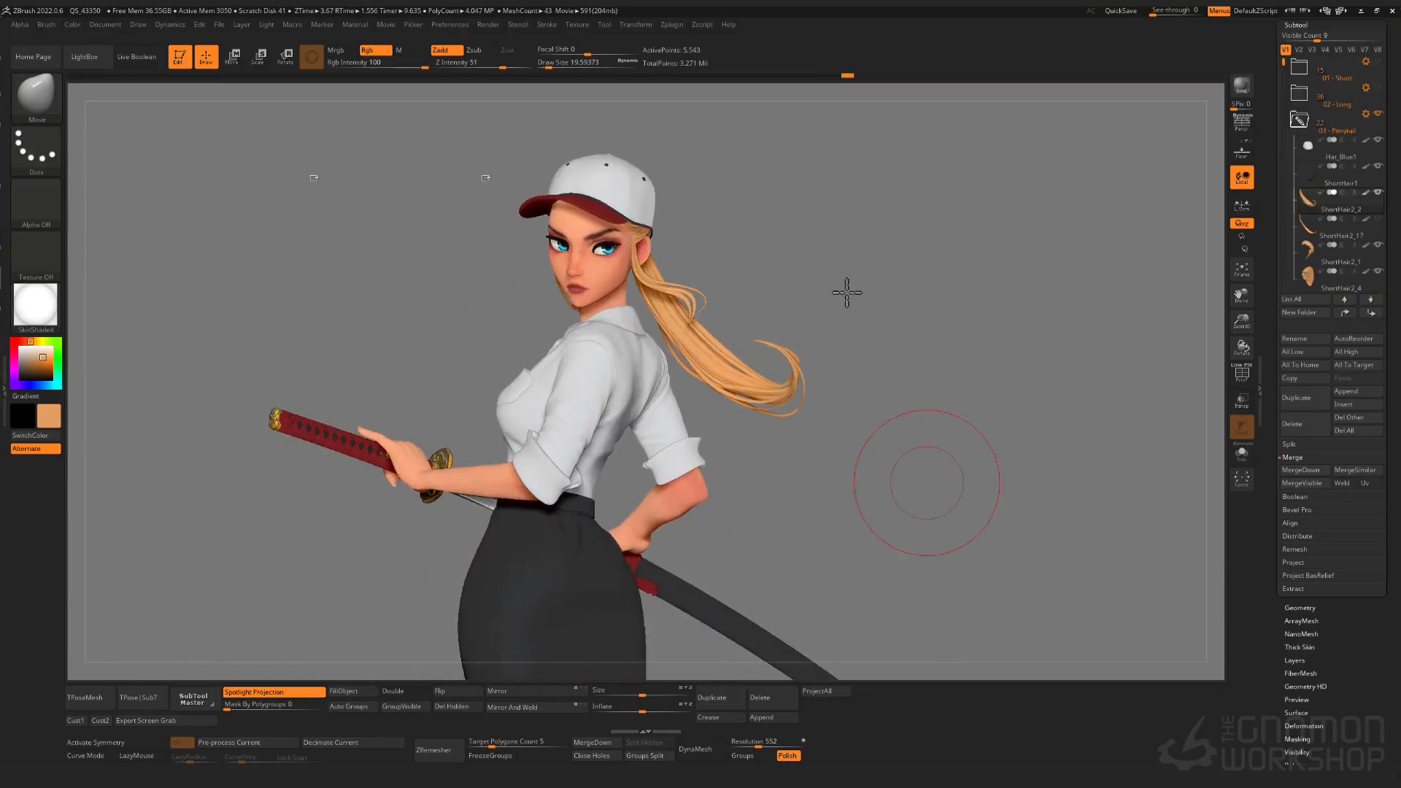
ctrl+right_drag(706, 359, 708, 467)
key(shift+d)
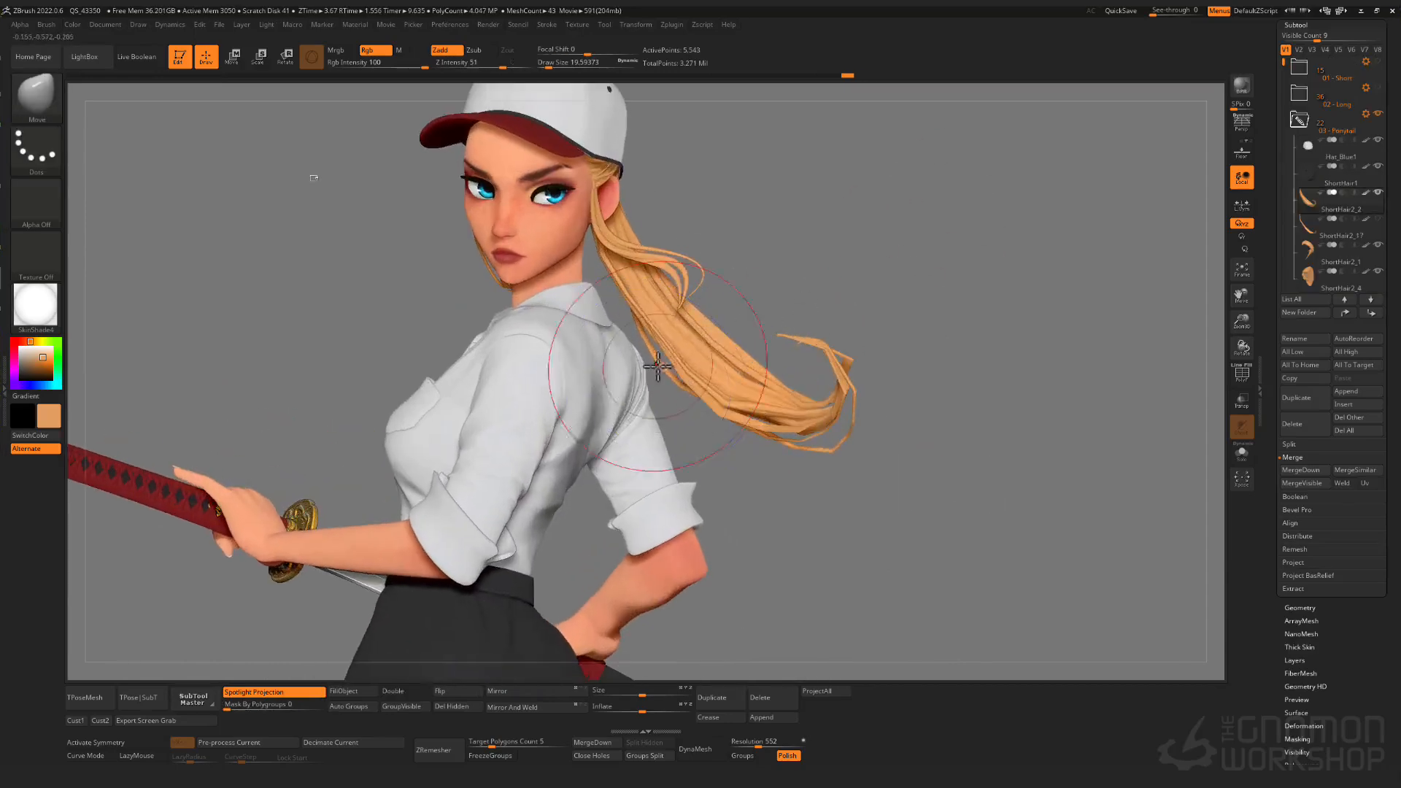
key(s)
drag(661, 360, 649, 360)
key(d)
- Select the ShortHair2_16 lock, inspect its polygroups, and adjust its strands separately with Mask By Polygroups at 100
ctrl+right_drag(651, 358, 753, 365)
right_drag(753, 365, 735, 403)
alt+click(737, 342)
key(shift+f)
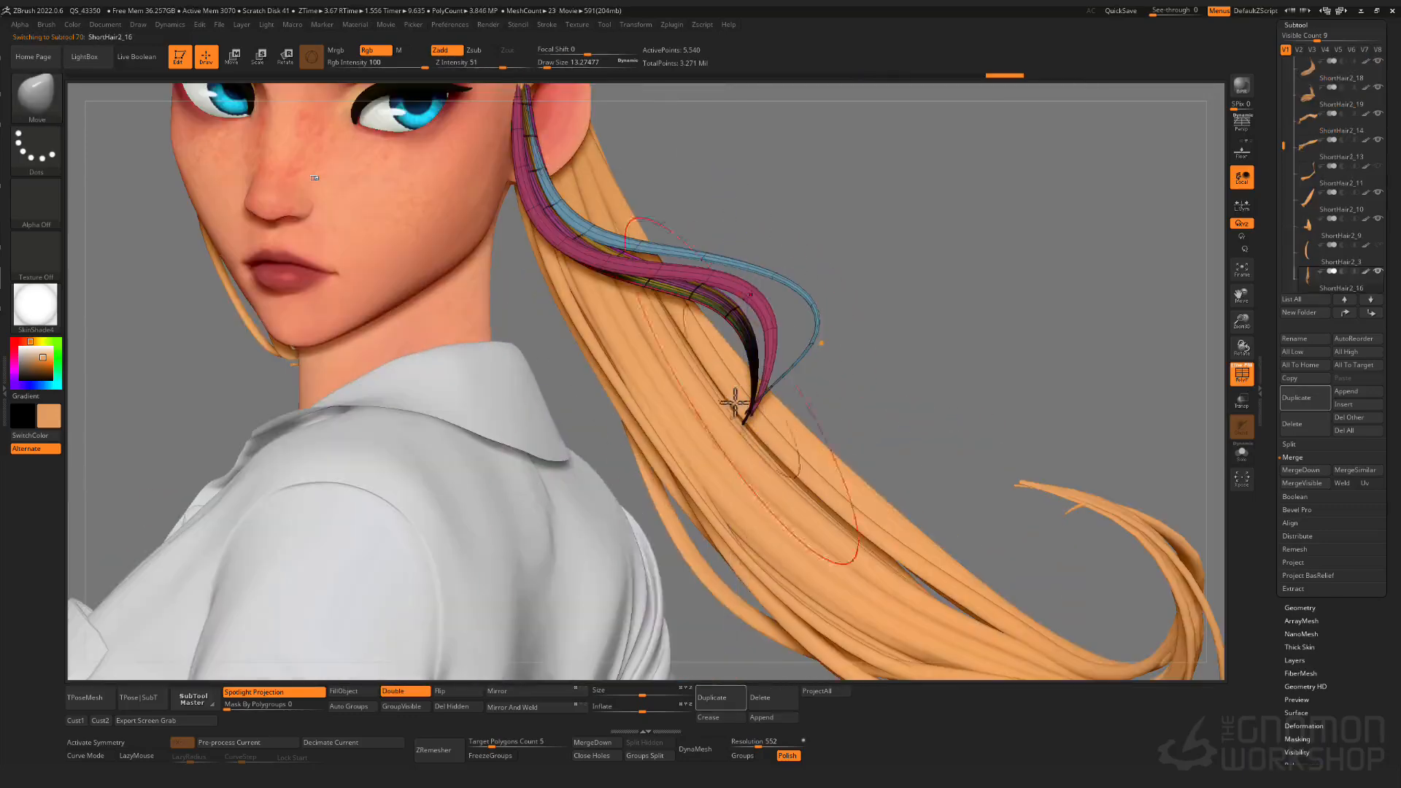
key(shift+f)
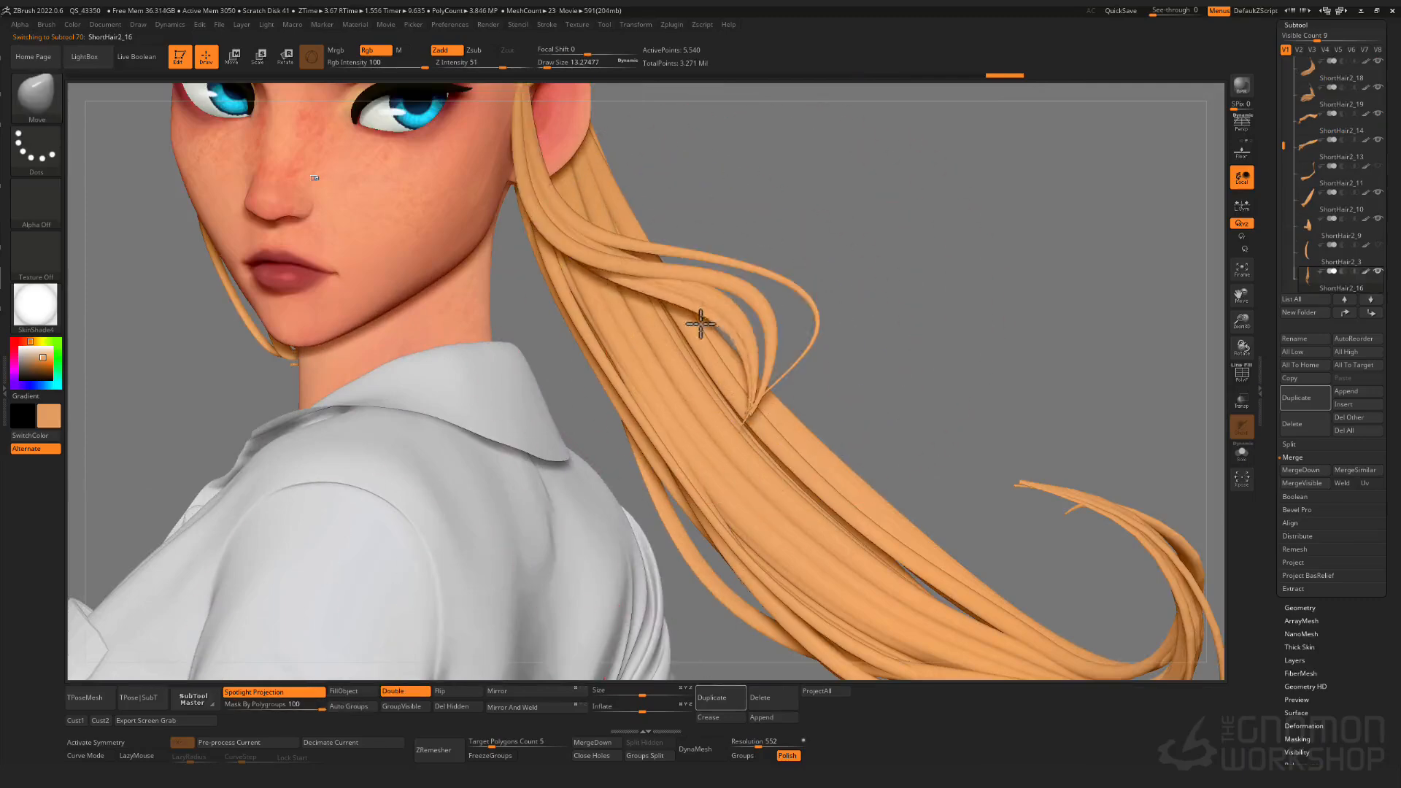
key(ctrl+z)
key(s)
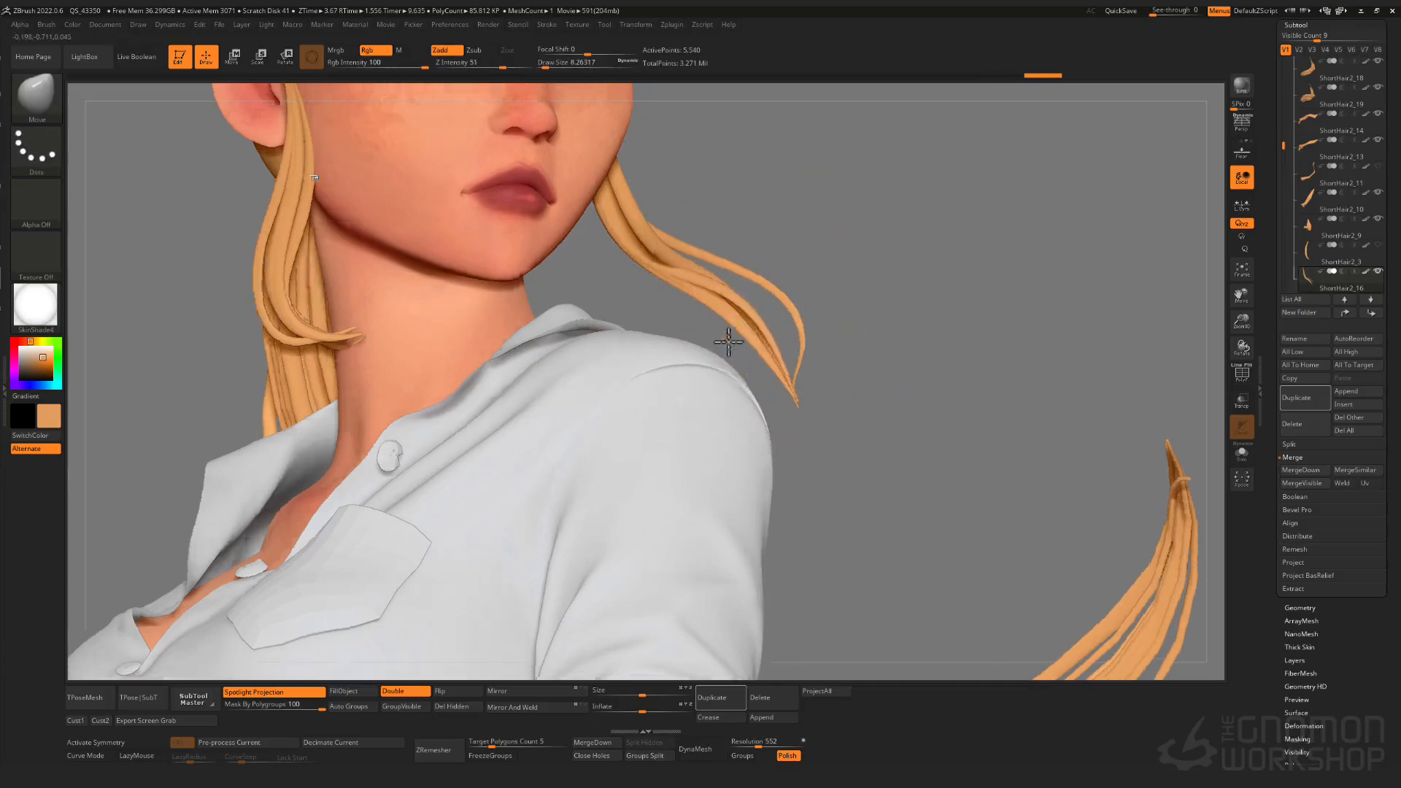
- Mask all but one inner strand of the ShortHair2_16 lock, reshape it with the Move brush, and clear the mask
key(ctrl+shift+z)
ctrl+shift+click(750, 312)
ctrl+click(863, 323)
ctrl+shift+click(863, 323)
ctrl+click(864, 323)
key(s)
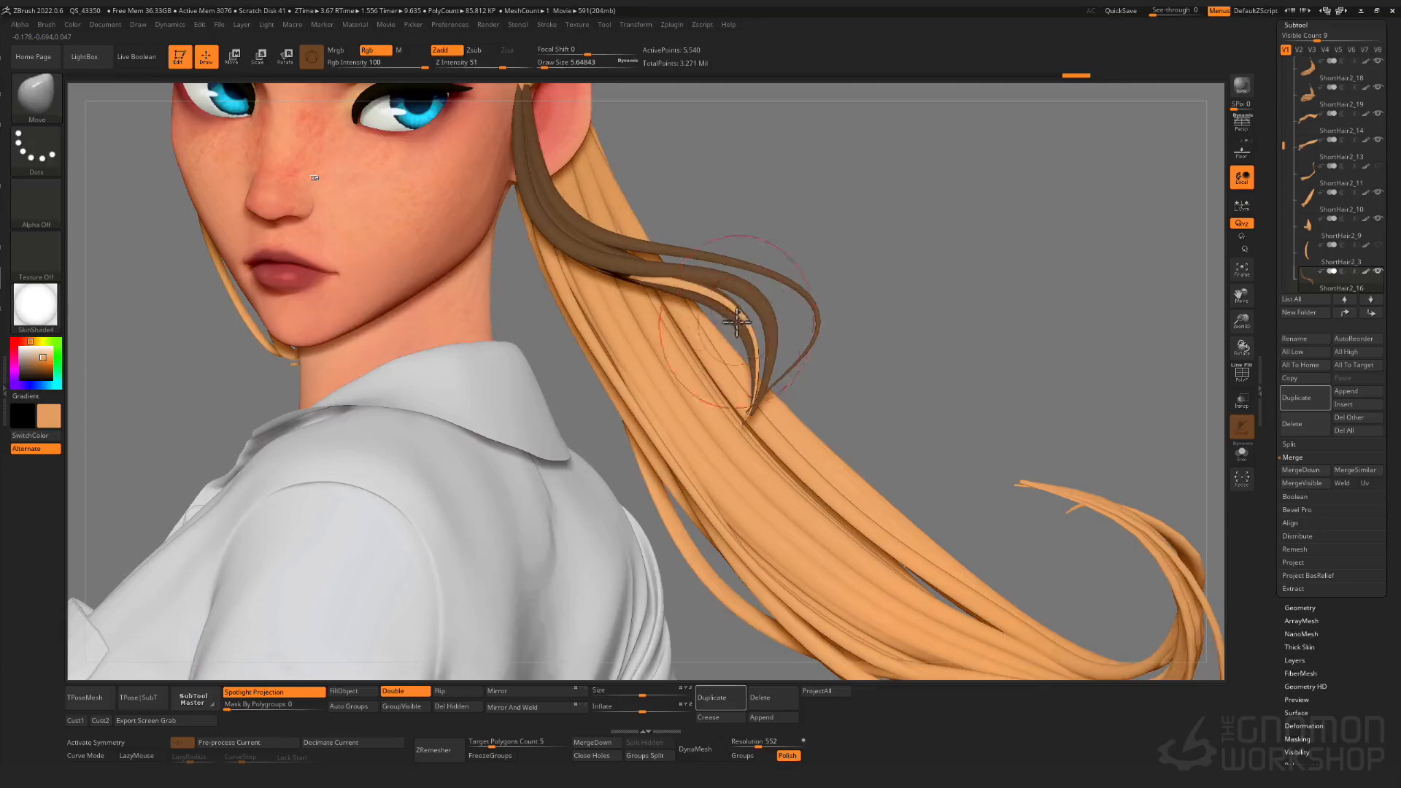
key(ctrl+shift+z)
key(ctrl+shift+z)
key(ctrl+shift+z)
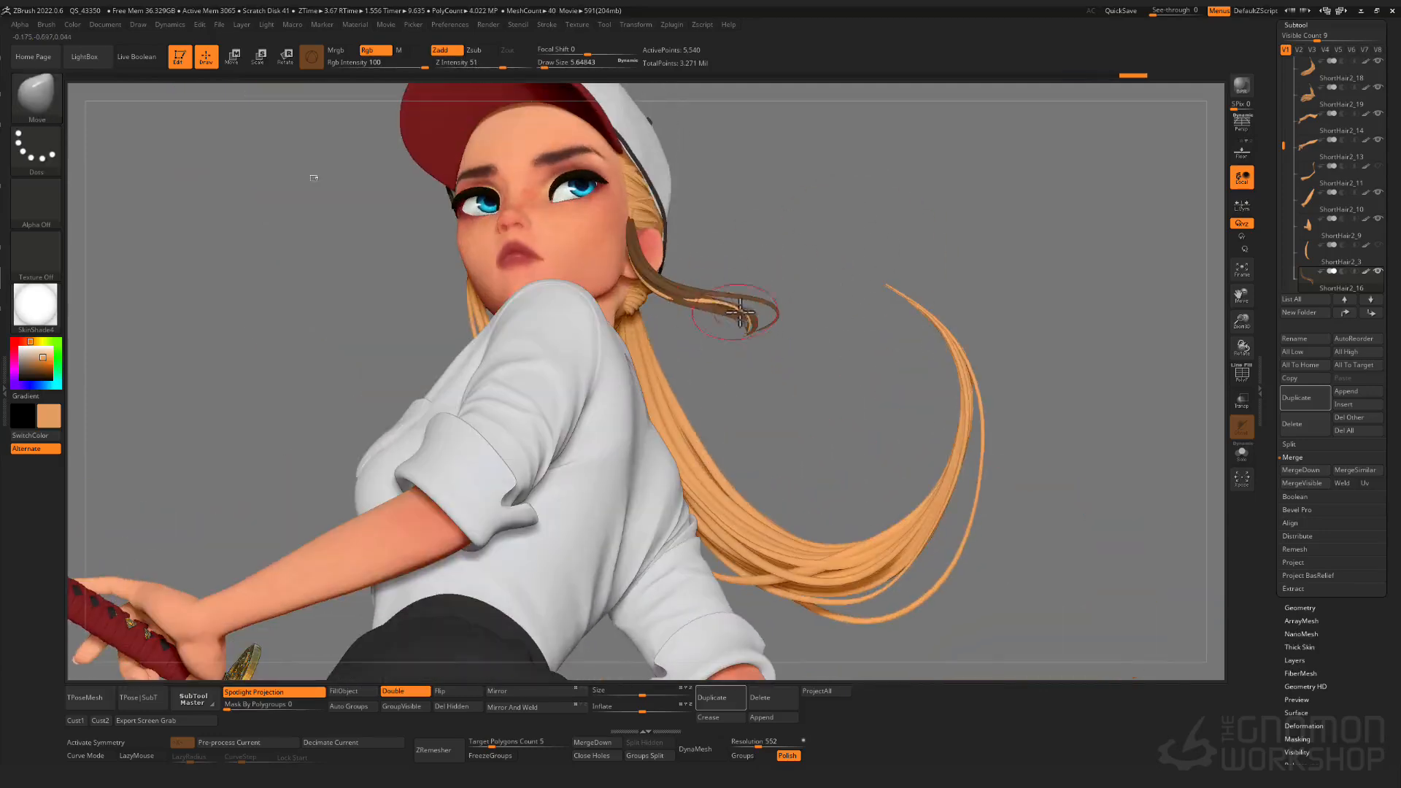
drag(754, 213, 775, 343)
ctrl+drag(846, 337, 863, 347)
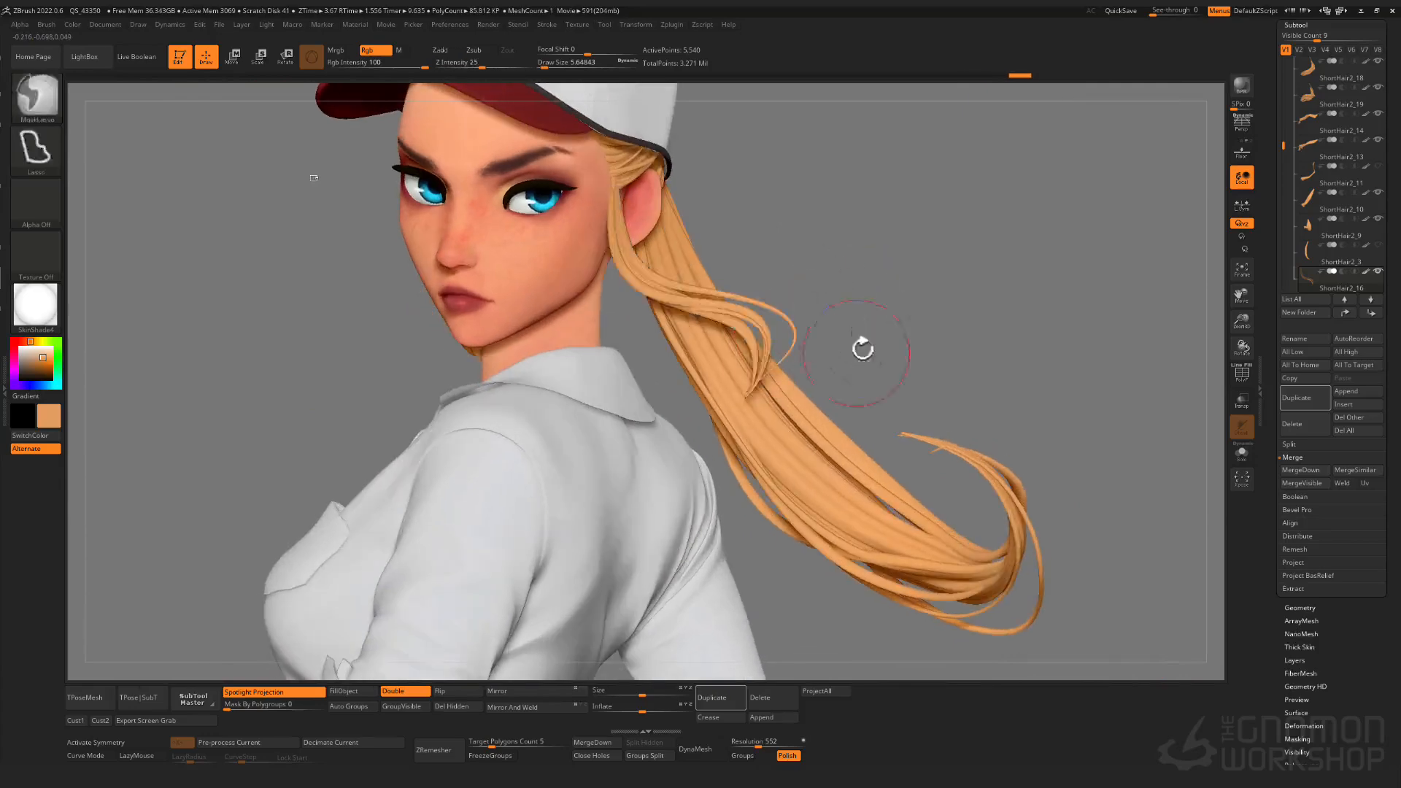
- Pull the rear strand of the ShortHair2_16 lock toward the ear, keeping Mask By Polygroups at 100
mouse_move(863, 347)
ctrl+right_down()
mouse_move(879, 285)
mouse_move(794, 295)
mouse_move(831, 296)
mouse_move(751, 321)
ctrl+right_up()
mouse_move(752, 321)
ctrl+right_down()
mouse_move(742, 403)
mouse_move(770, 467)
ctrl+right_up()
key(shift+f)
key(s)
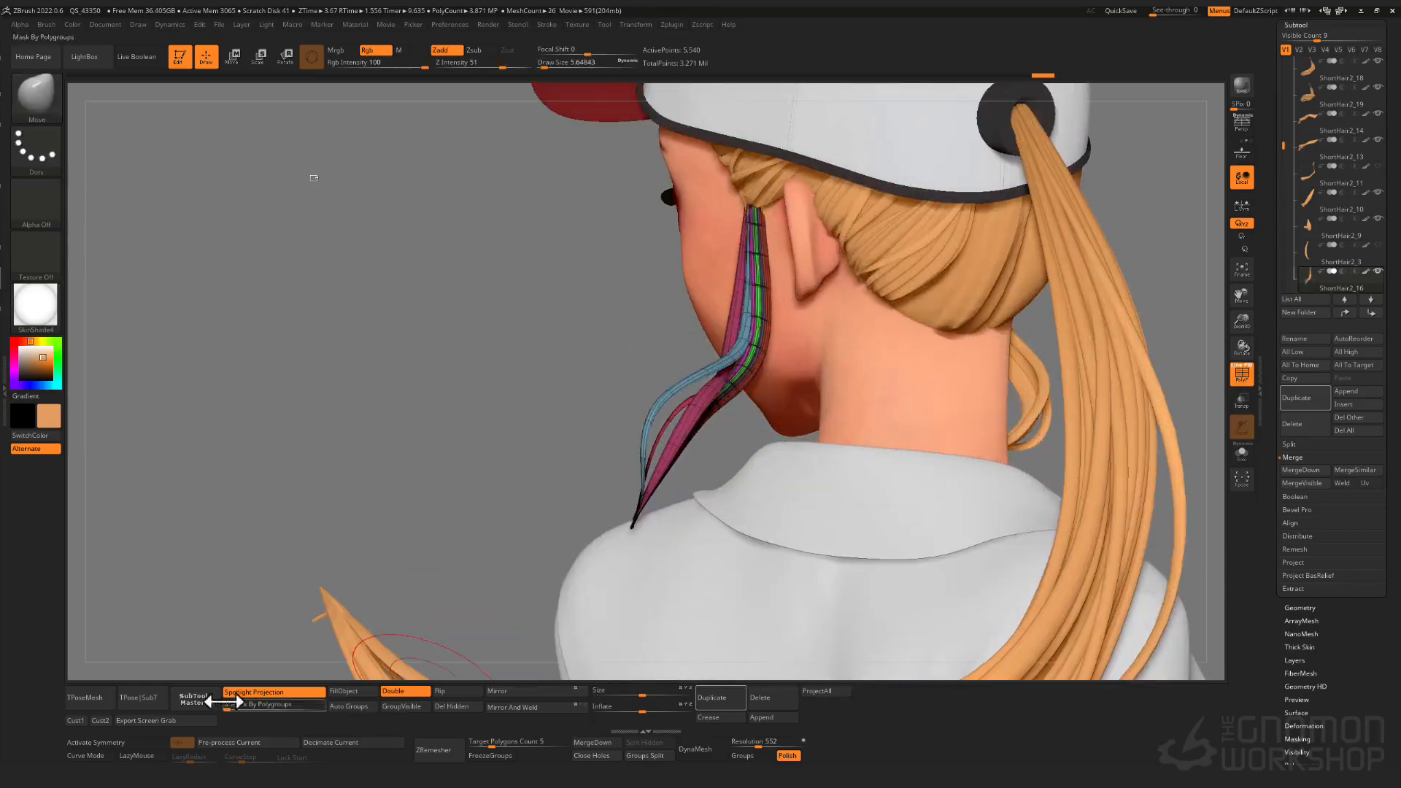
key(ctrl+z)
key(s)
drag(767, 318, 794, 317)
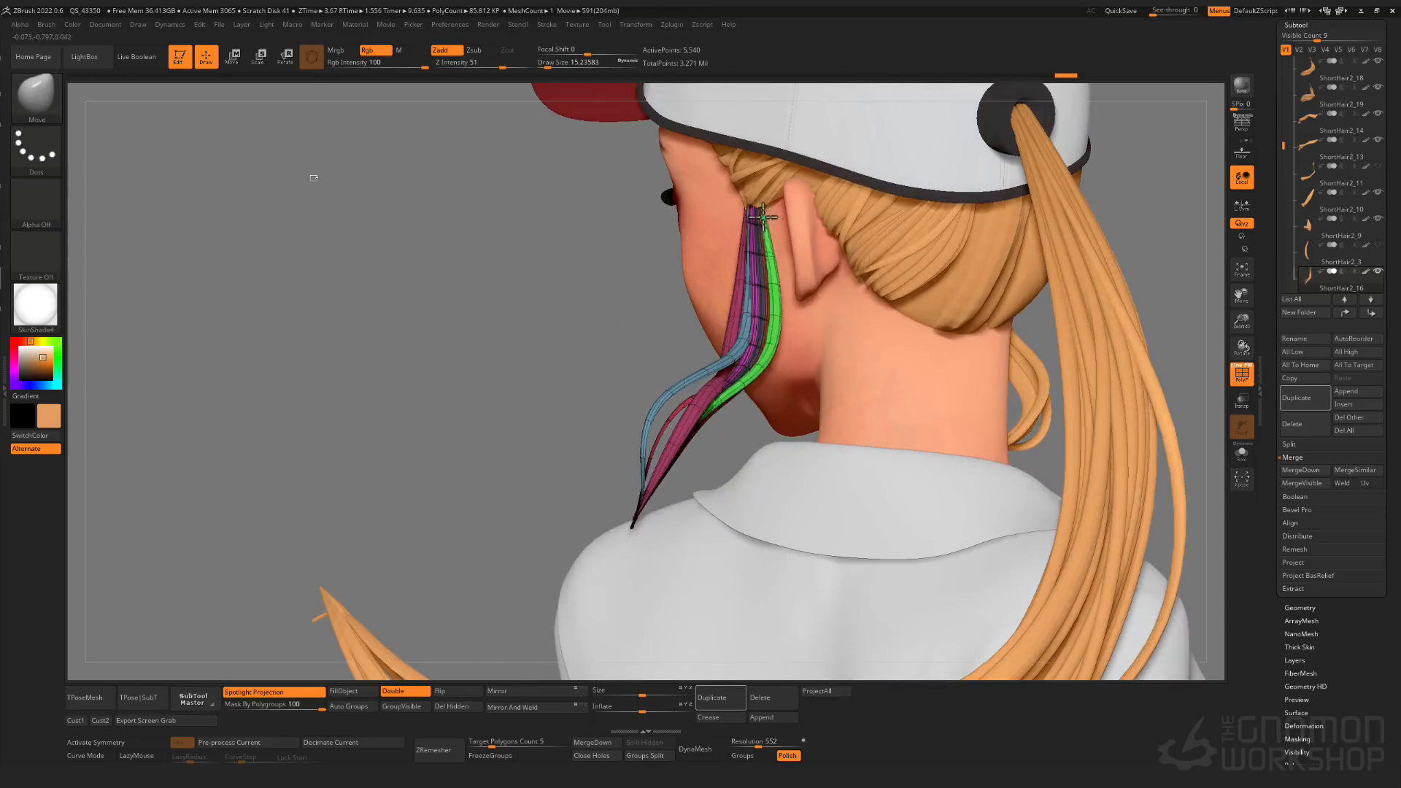
key(shift+f)
- Isolate the rear ShortHair2_16 strand, mask all the other strands, and set Mask By Polygroups to 0
right_drag(694, 289, 692, 321)
mouse_move(692, 321)
ctrl+right_down()
mouse_move(697, 270)
mouse_move(700, 337)
ctrl+right_up()
right_drag(700, 337, 745, 357)
key(shift+f)
ctrl+shift+click(718, 352)
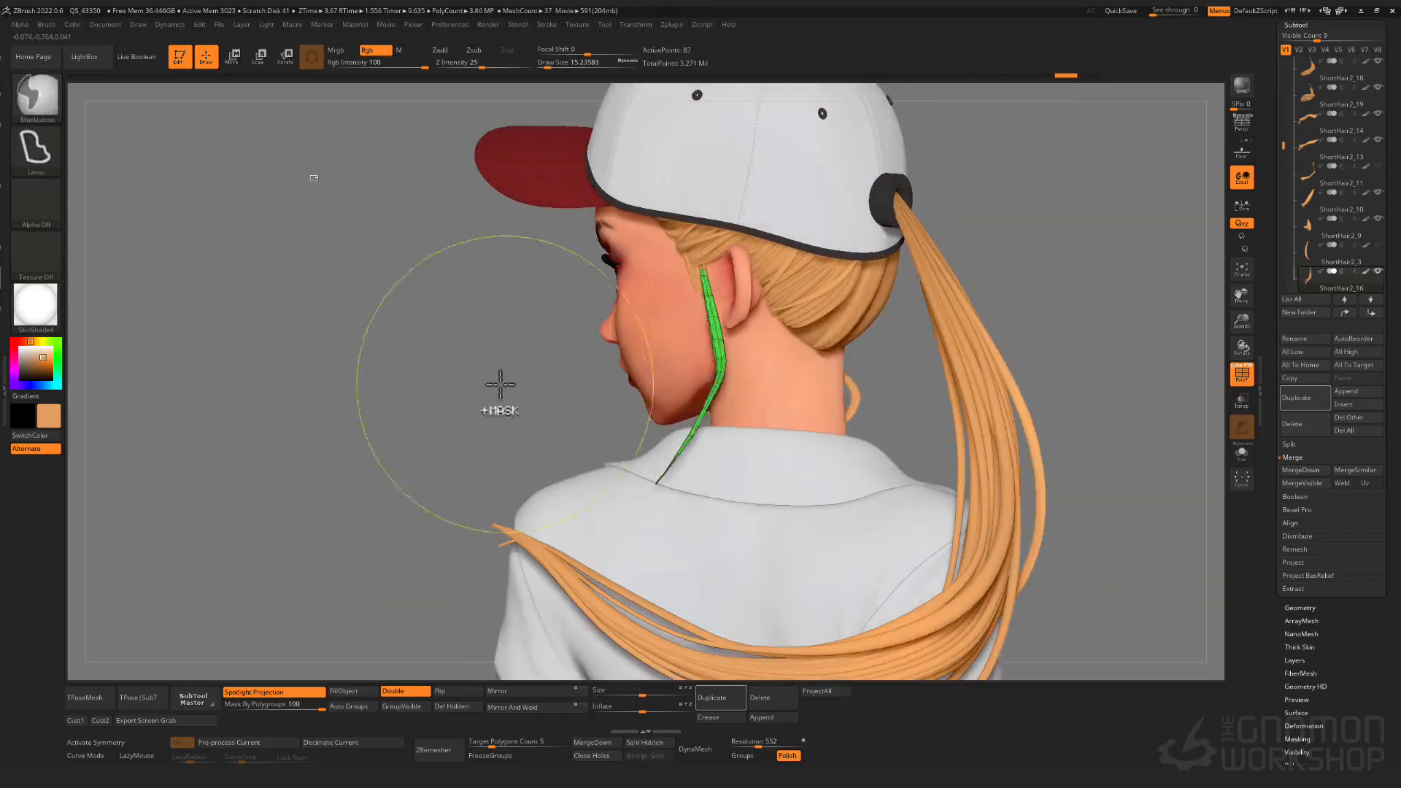
ctrl+click(500, 385)
ctrl+shift+click(500, 384)
ctrl+click(501, 385)
key(shift+f)
key(s)
drag(303, 704, 211, 704)
right_drag(570, 499, 504, 529)
- Sharpen and tighten the unmasked ShortHair2_16 strands with the Pinch brush
key(b)
key(p)
key(i)
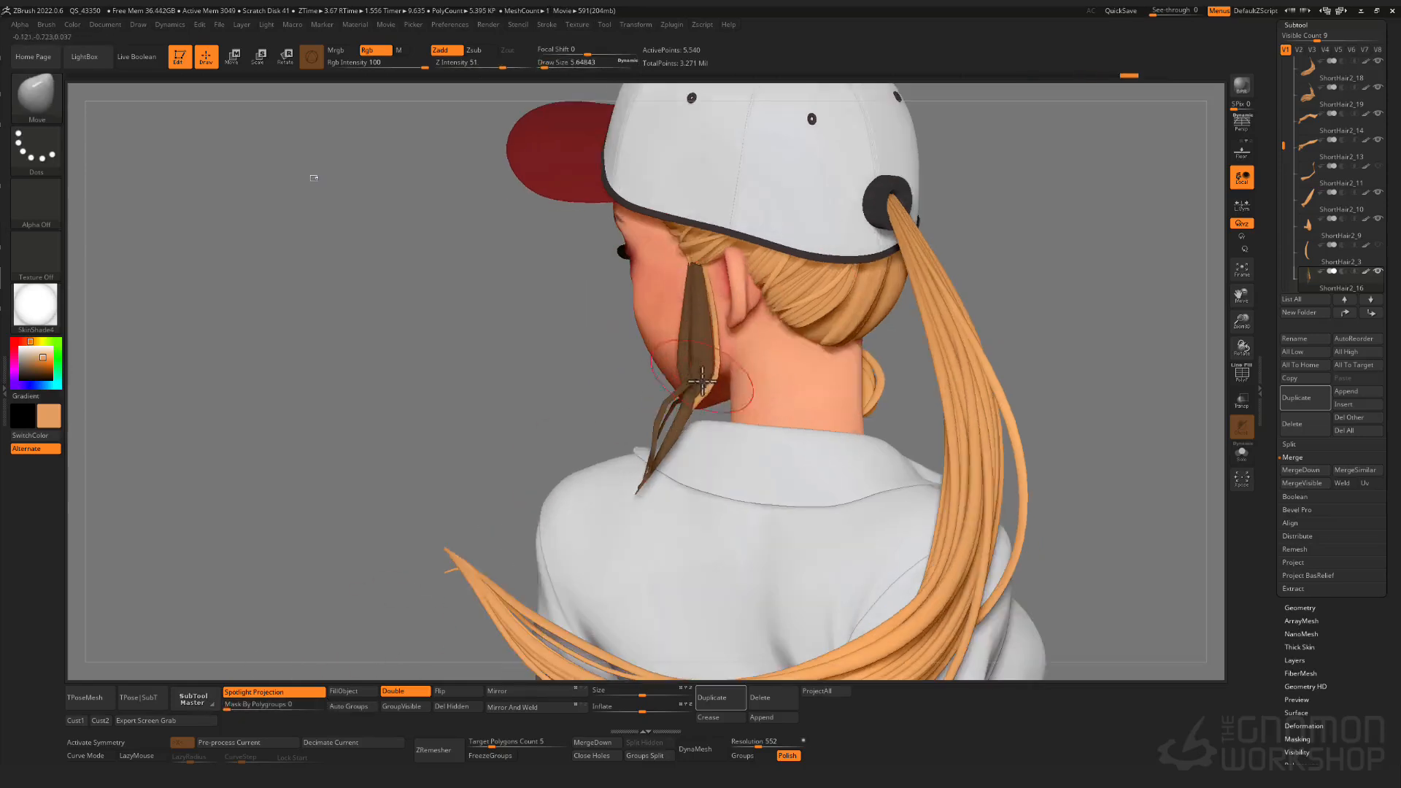
right_drag(711, 327, 697, 282)
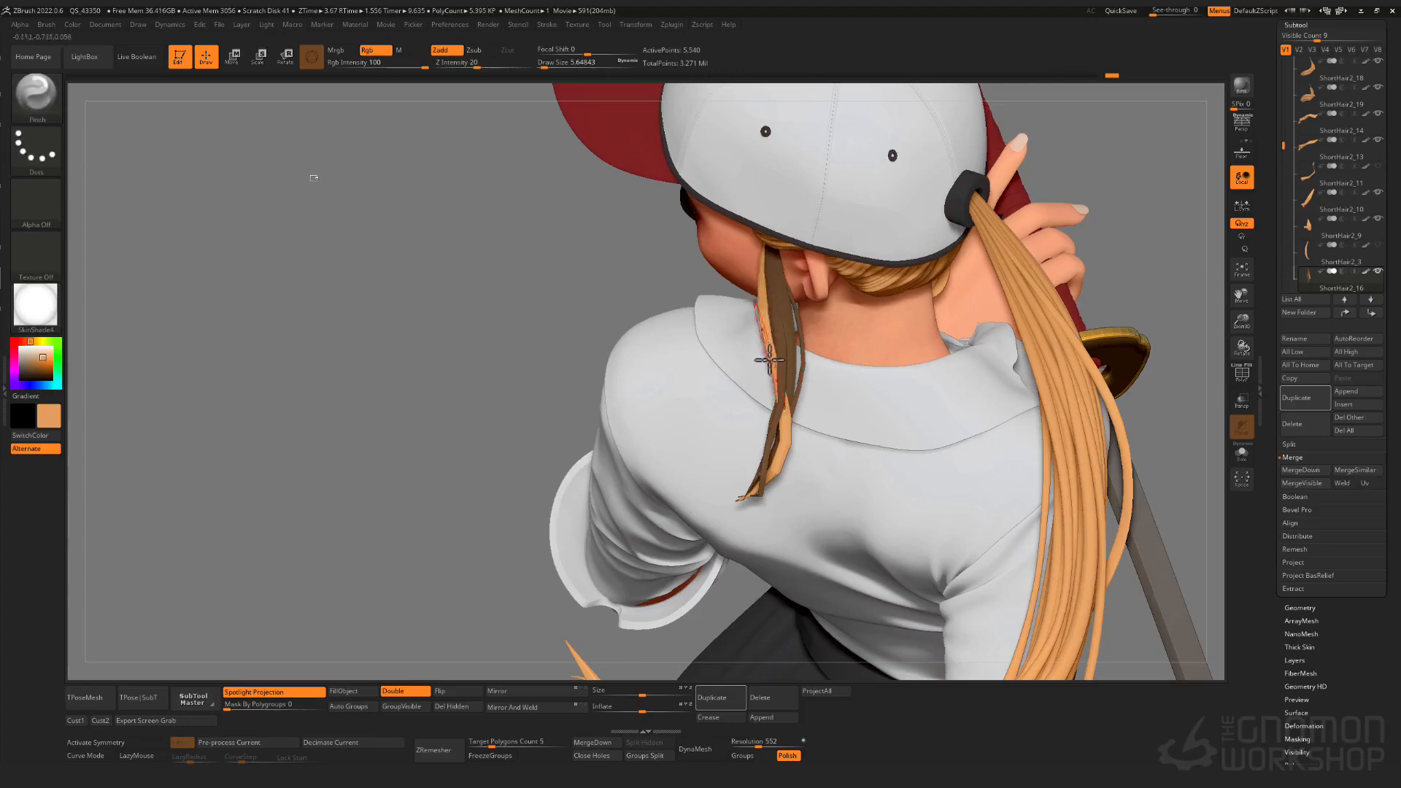
drag(770, 359, 773, 408)
- Examine the strand layout and polygroups of the ShortHair2_8 lock behind the ear
mouse_move(635, 363)
right_down()
mouse_move(591, 326)
mouse_move(817, 400)
mouse_move(790, 411)
mouse_move(781, 394)
mouse_move(650, 367)
mouse_move(744, 382)
mouse_move(860, 428)
mouse_move(774, 394)
mouse_move(802, 410)
mouse_move(799, 375)
mouse_move(865, 390)
mouse_move(854, 401)
mouse_move(891, 363)
mouse_move(850, 343)
right_up()
alt+click(802, 410)
key(shift+f)
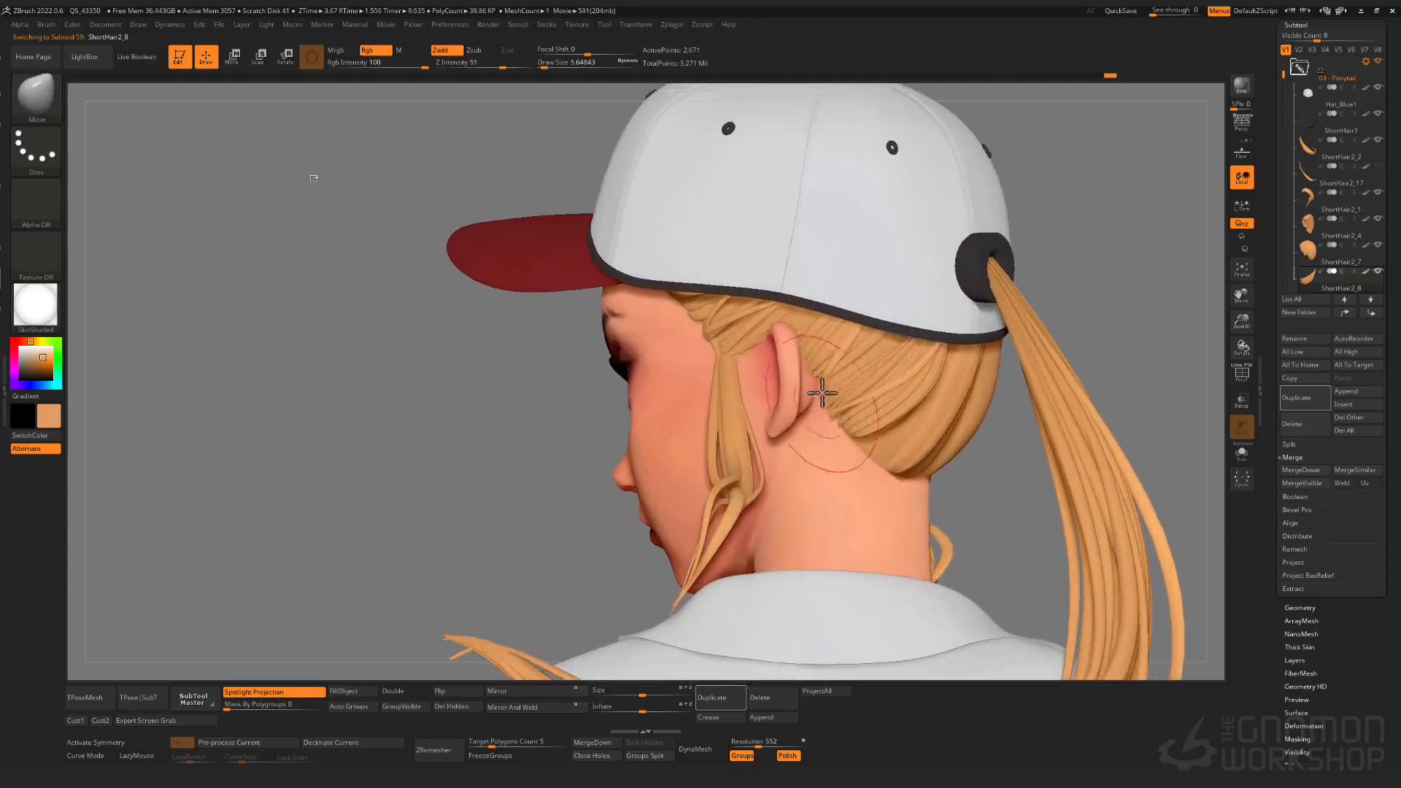
ctrl+right_drag(823, 393, 827, 420)
key(shift+f)
key(shift+f)
alt+click(897, 442)
alt+click(844, 447)
key(shift+f)
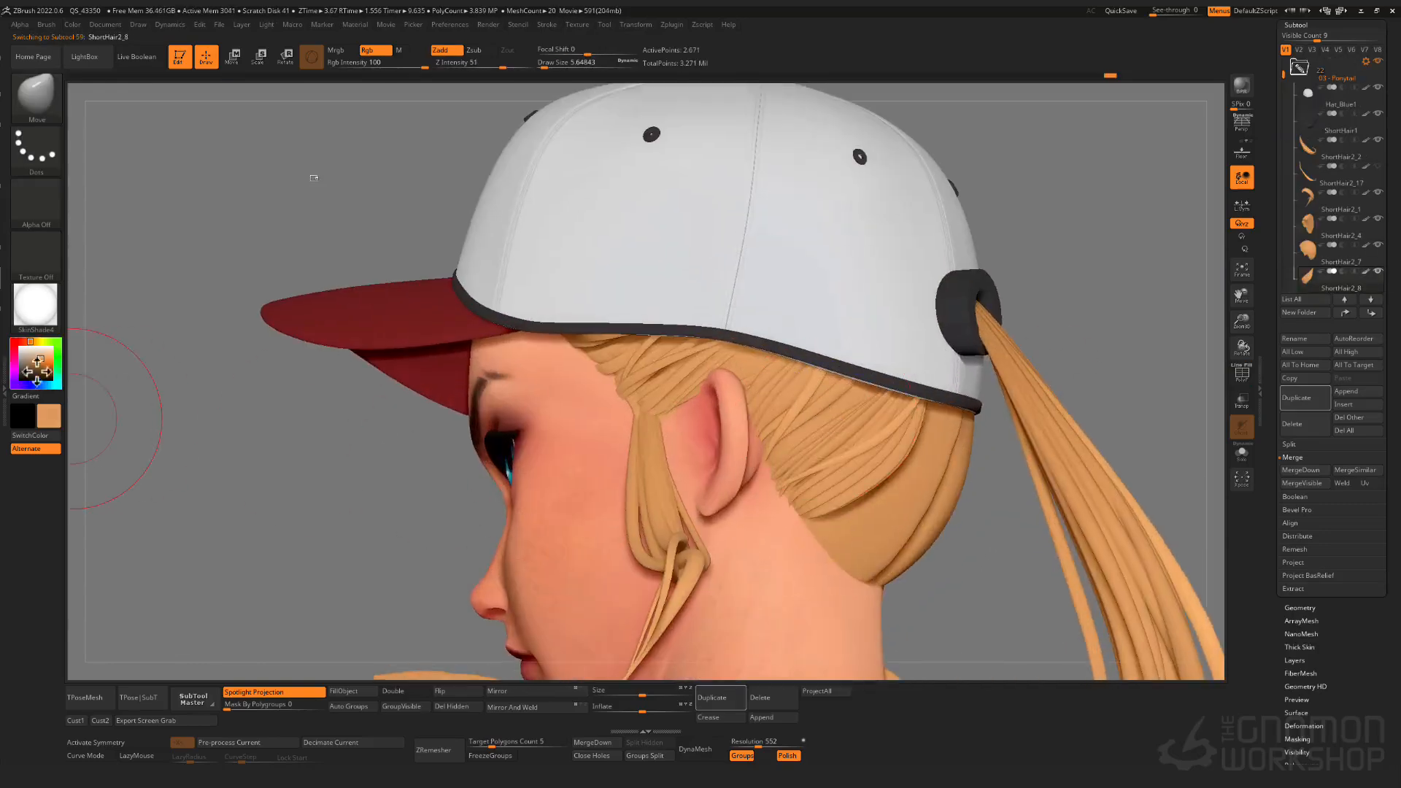
- Pick a darker brown colour and delete unwanted strands from the ShortHair2_15 lock behind the ear
click(34, 365)
alt+click(719, 495)
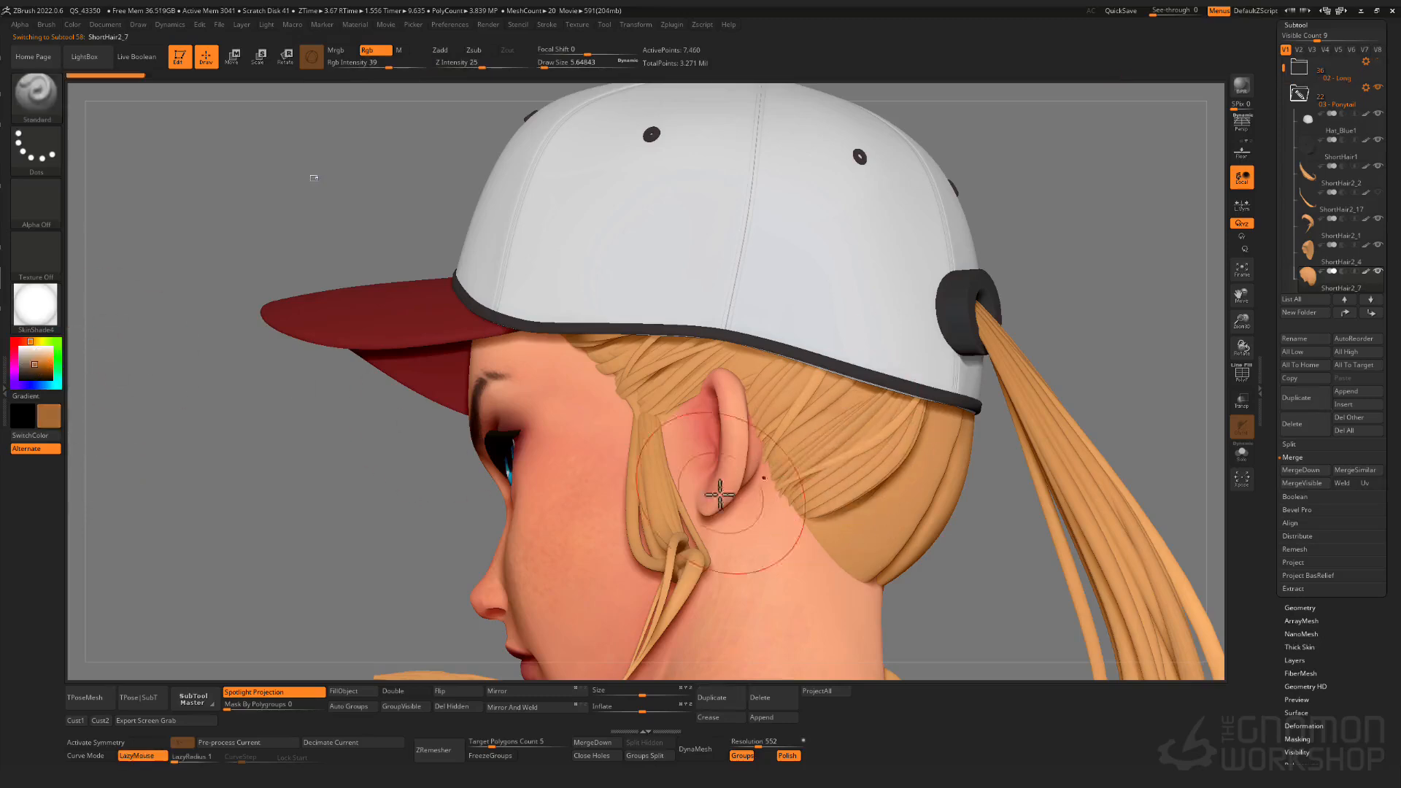
alt+click(811, 428)
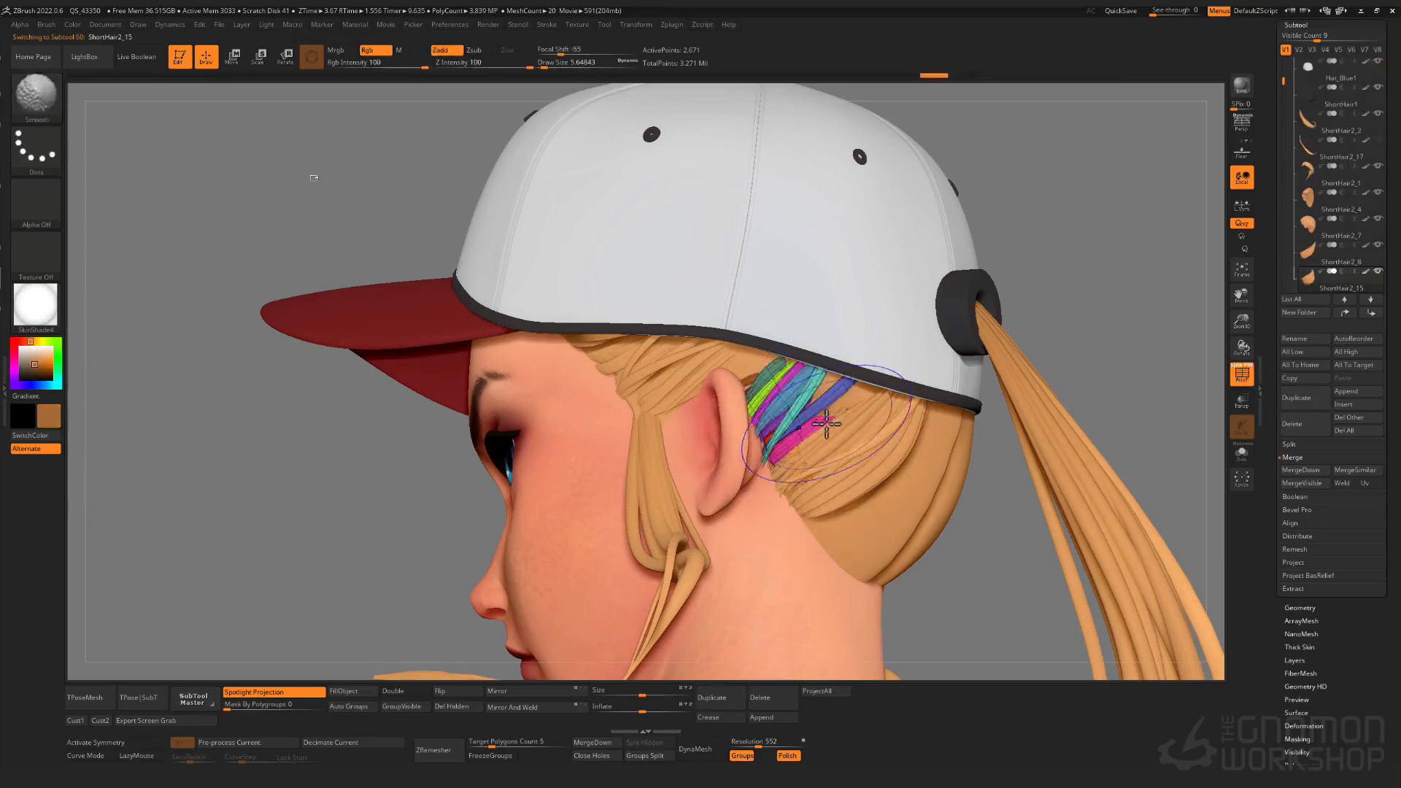
key(shift+f)
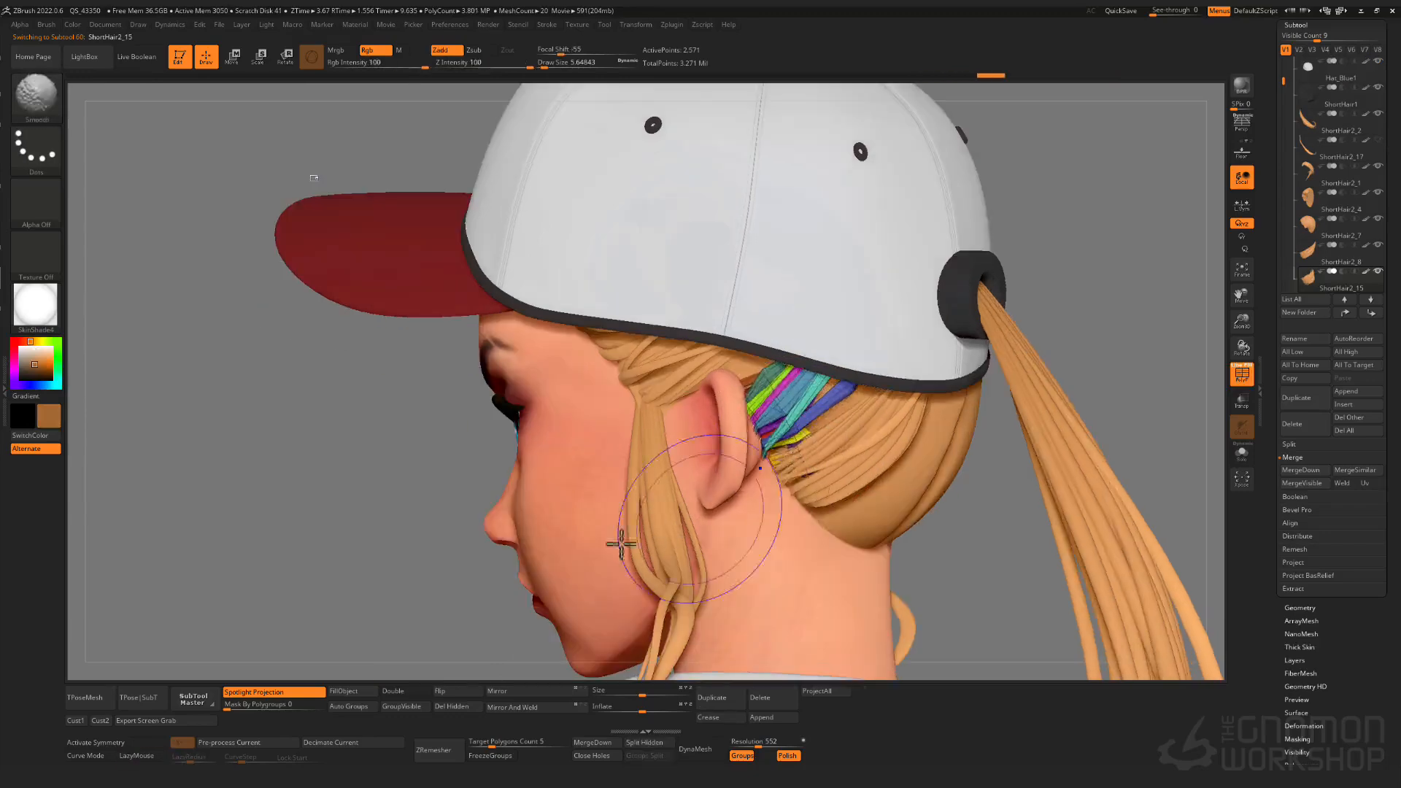
key(shift+f)
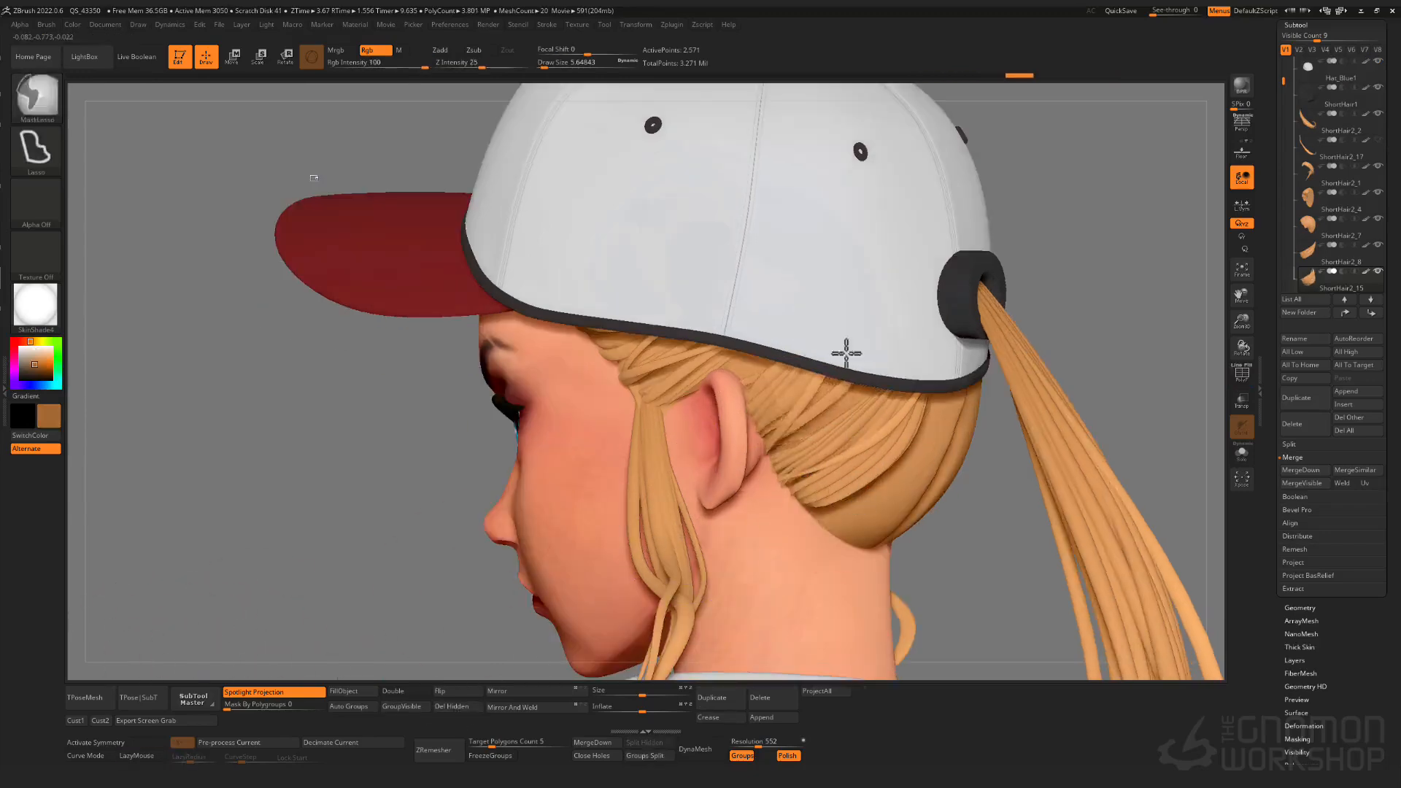
- Duplicate the ShortHair2_8 lock and move the copy toward the back of the head, below the cap's ponytail opening
alt+click(843, 539)
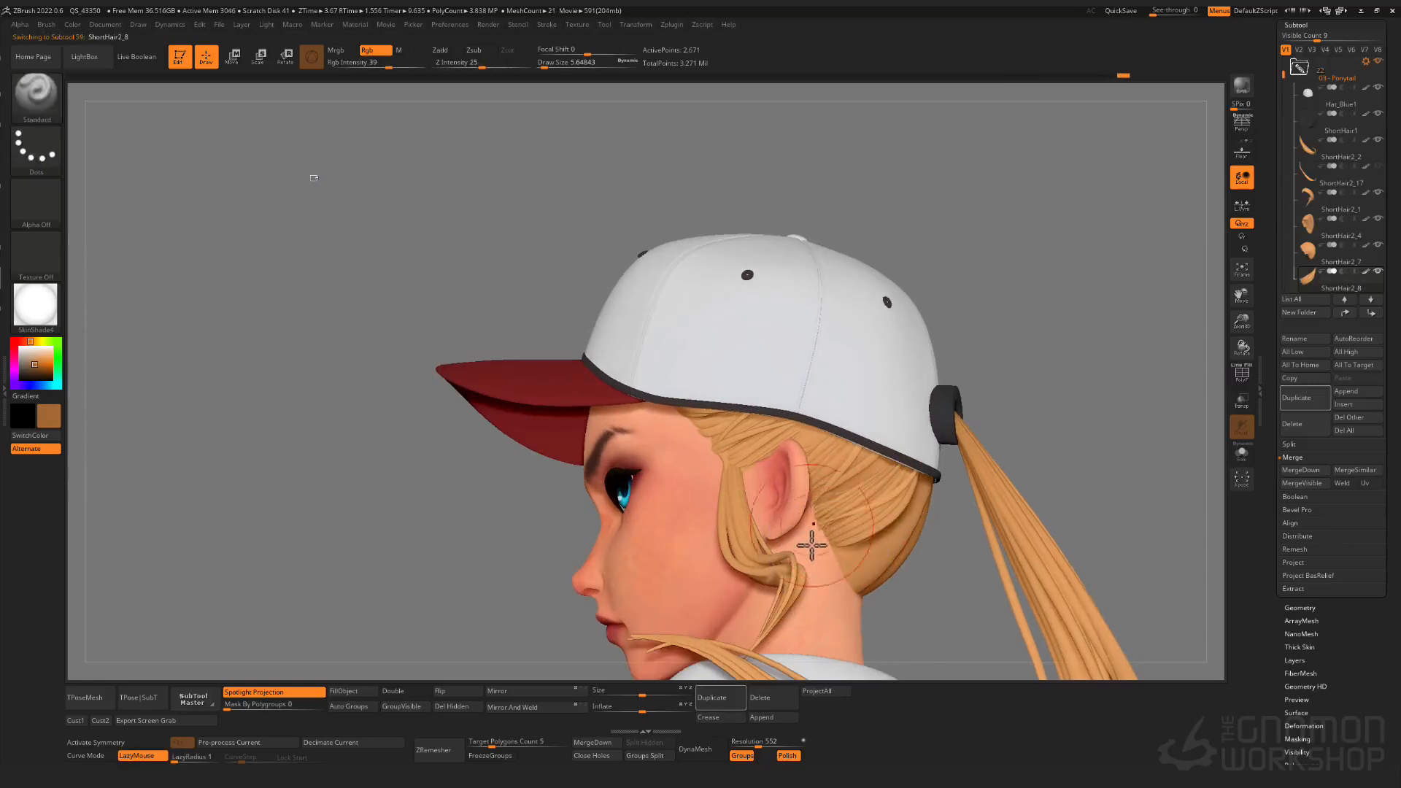
alt+click(716, 444)
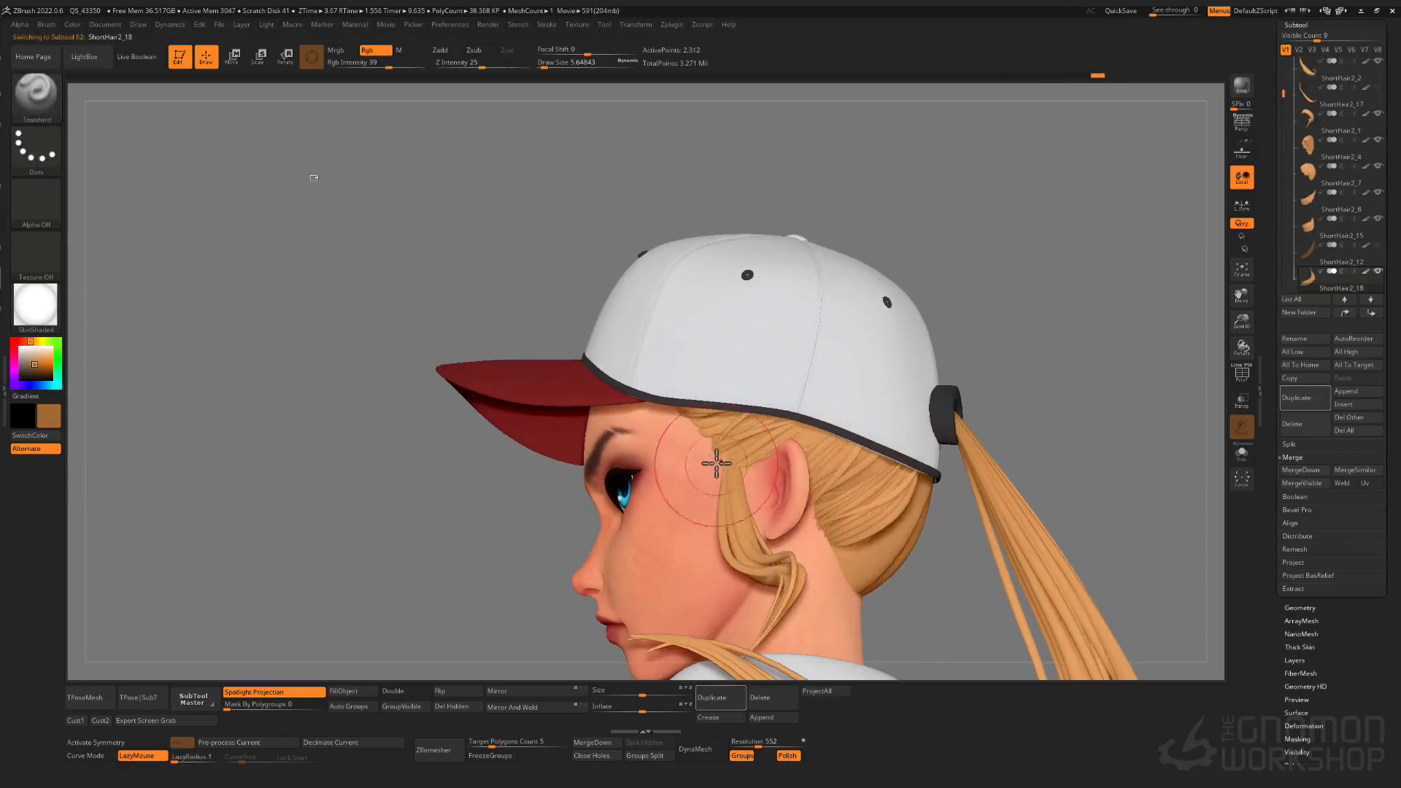
alt+click(717, 464)
right_drag(719, 465, 791, 438)
alt+click(792, 440)
key(ctrl+shift+d)
key(w)
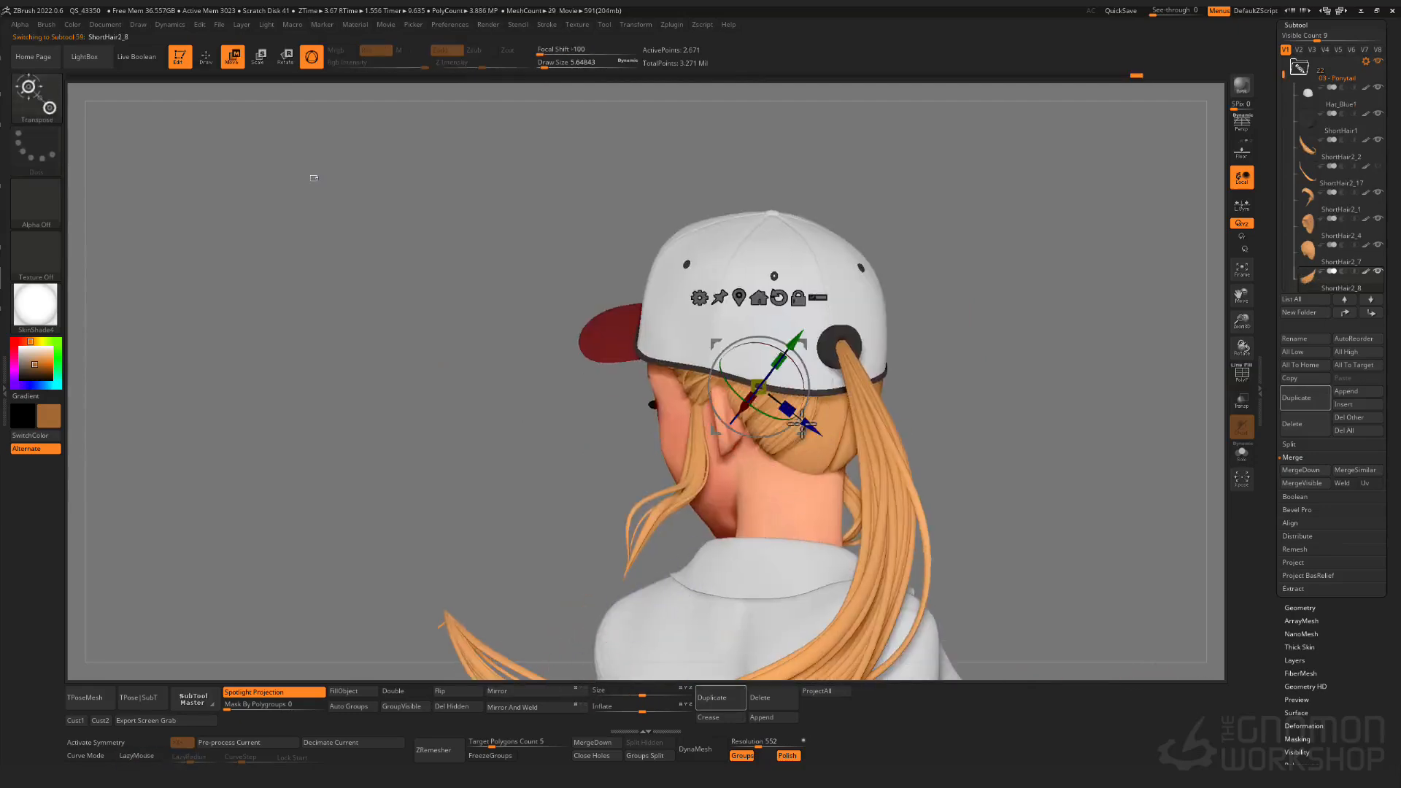
drag(802, 424, 788, 496)
click(713, 699)
key(Down)
right_drag(824, 547, 834, 476)
drag(840, 462, 871, 486)
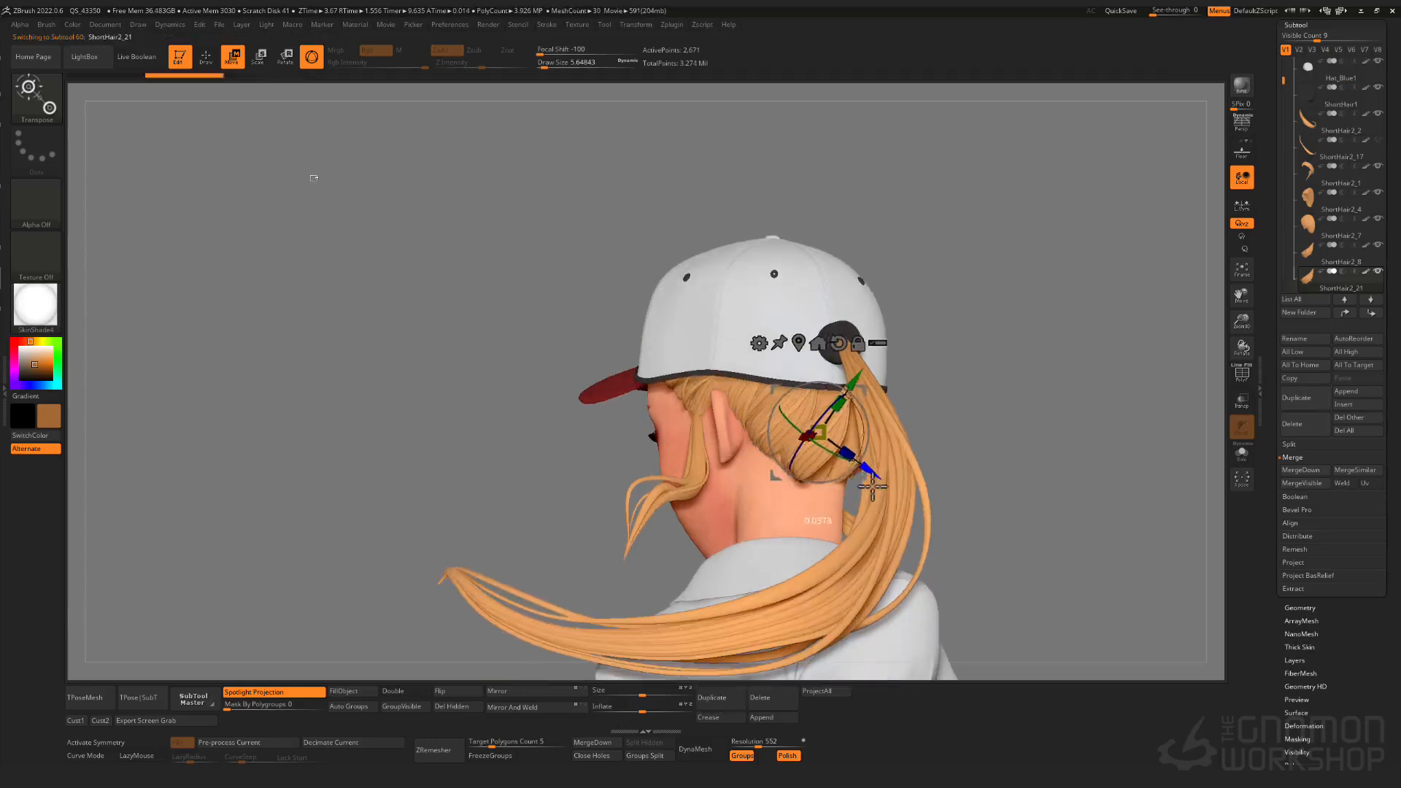
- Reshape the duplicated ShortHair2_21 lock with a larger Move brush so it wraps around the back of the head
key(q)
right_drag(850, 437, 832, 487)
key(s)
drag(829, 483, 832, 483)
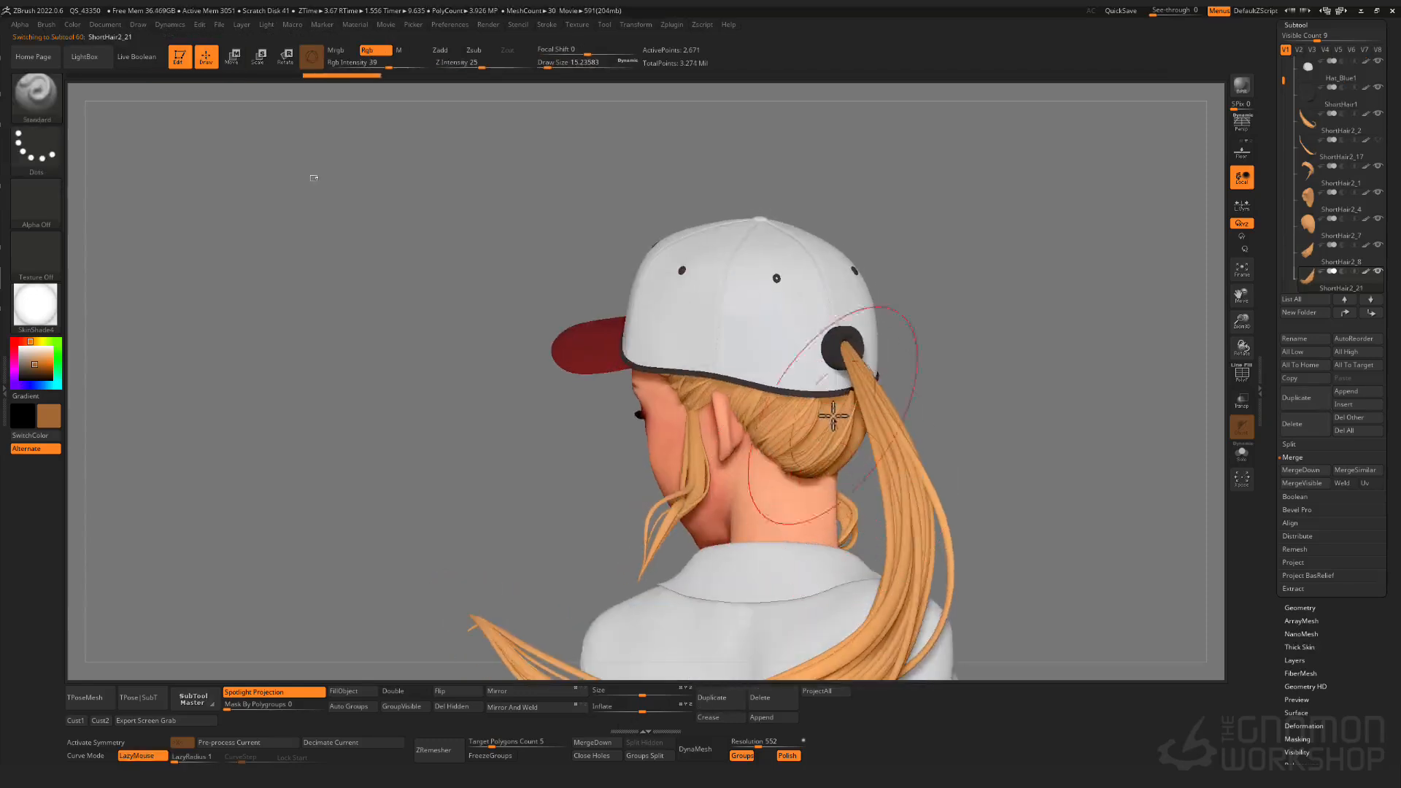
right_drag(831, 413, 825, 325)
key(b)
key(m)
key(v)
right_drag(739, 376, 846, 411)
mouse_move(775, 345)
right_down()
mouse_move(741, 423)
mouse_move(693, 416)
mouse_move(626, 569)
mouse_move(685, 513)
right_up()
- Hide one strand of the ShortHair2_21 lock and delete the hidden geometry
alt+click(710, 533)
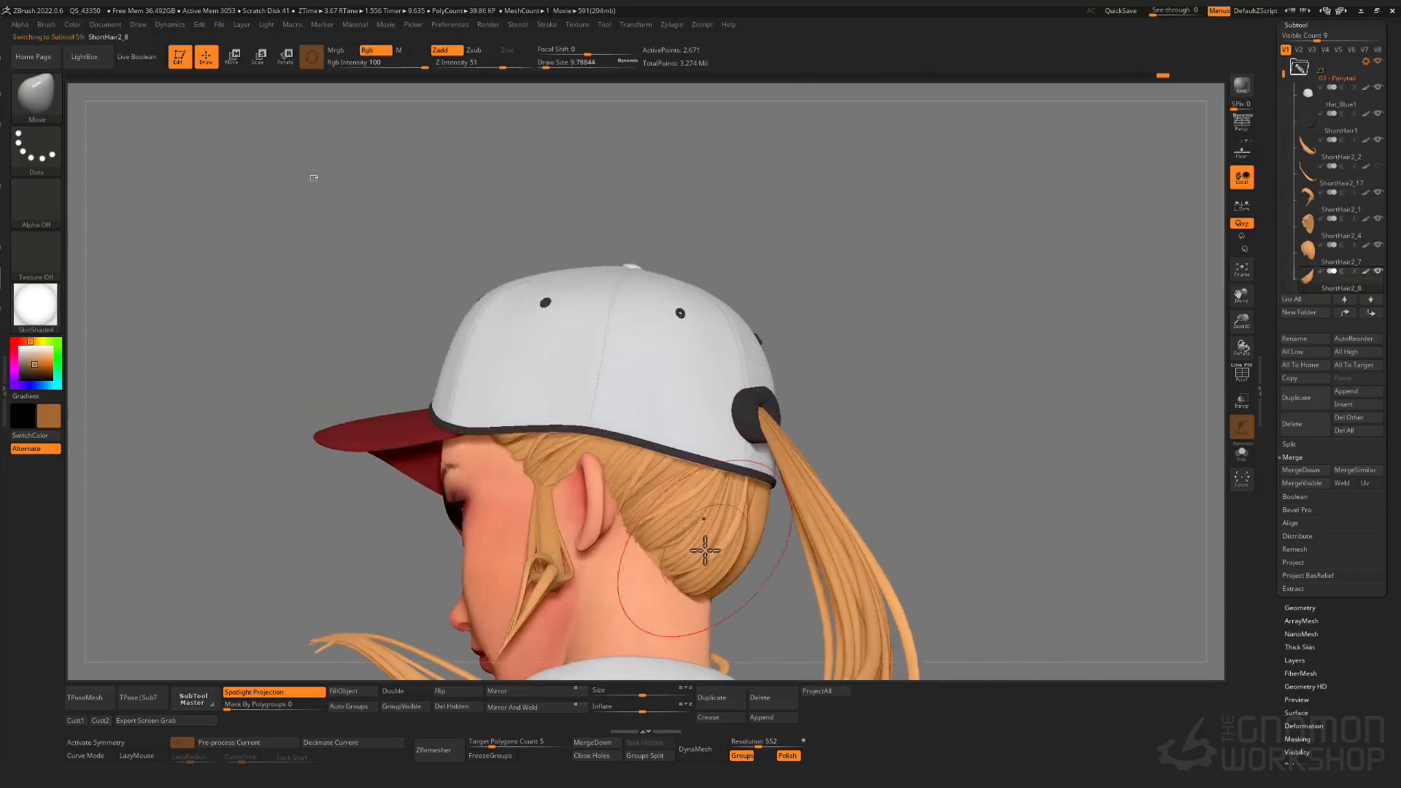
alt+click(686, 548)
key(s)
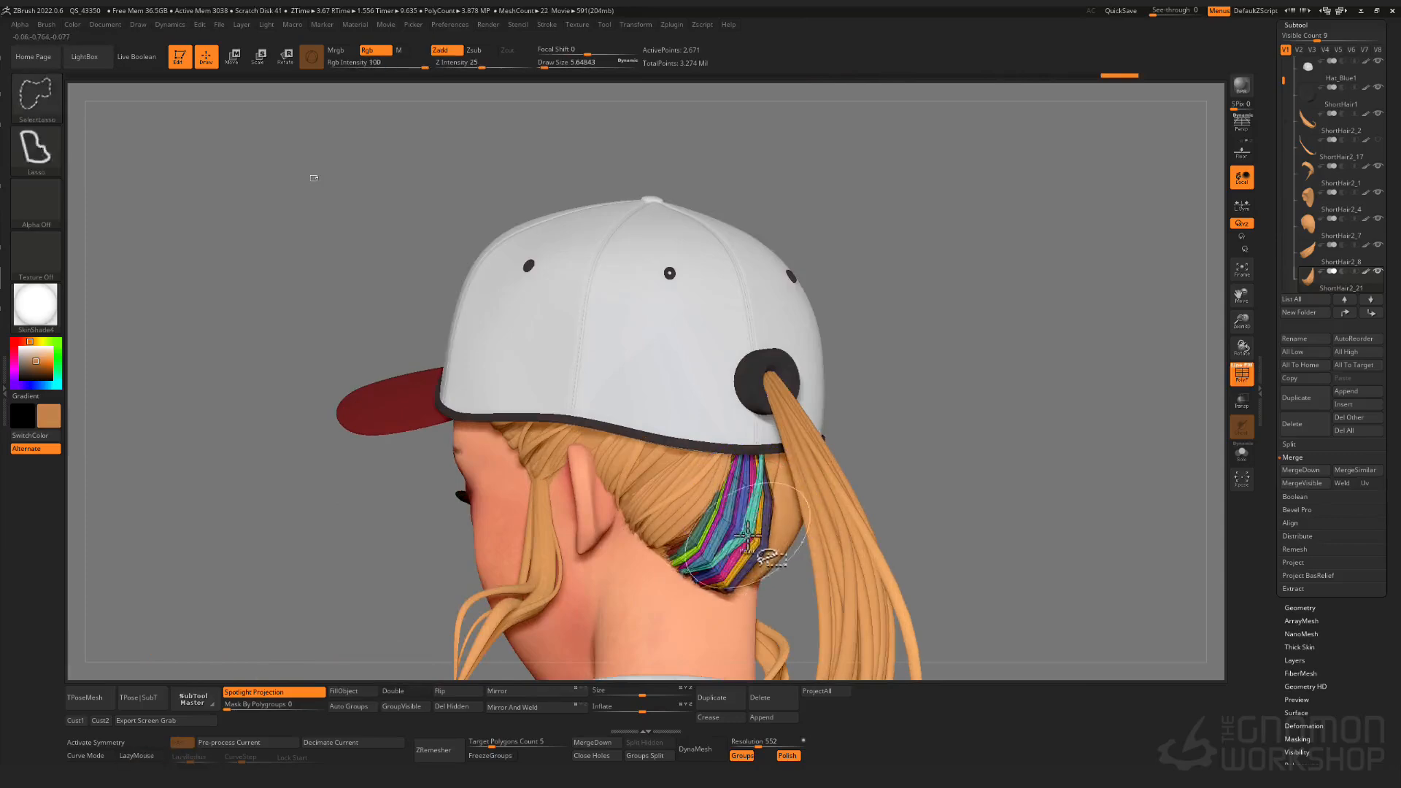
key(shift+f)
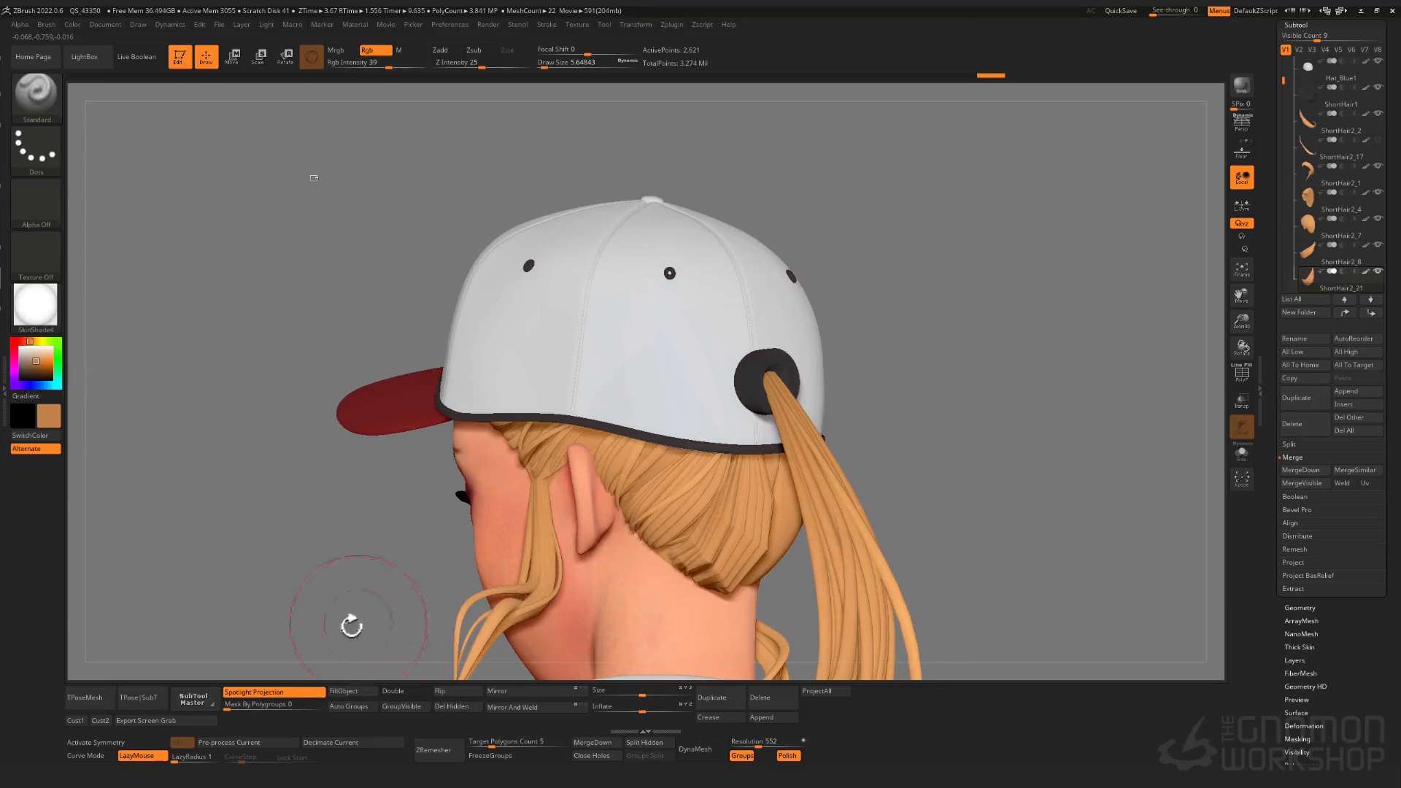
click(466, 710)
- Mask most strands of the ShortHair2_21 lock and adjust the unmasked ones with the Move brush
right_drag(657, 507, 752, 539)
key(shift+f)
ctrl+click(924, 465)
ctrl+shift+click(924, 465)
ctrl+click(924, 465)
key(s)
drag(835, 478, 839, 479)
key(shift+f)
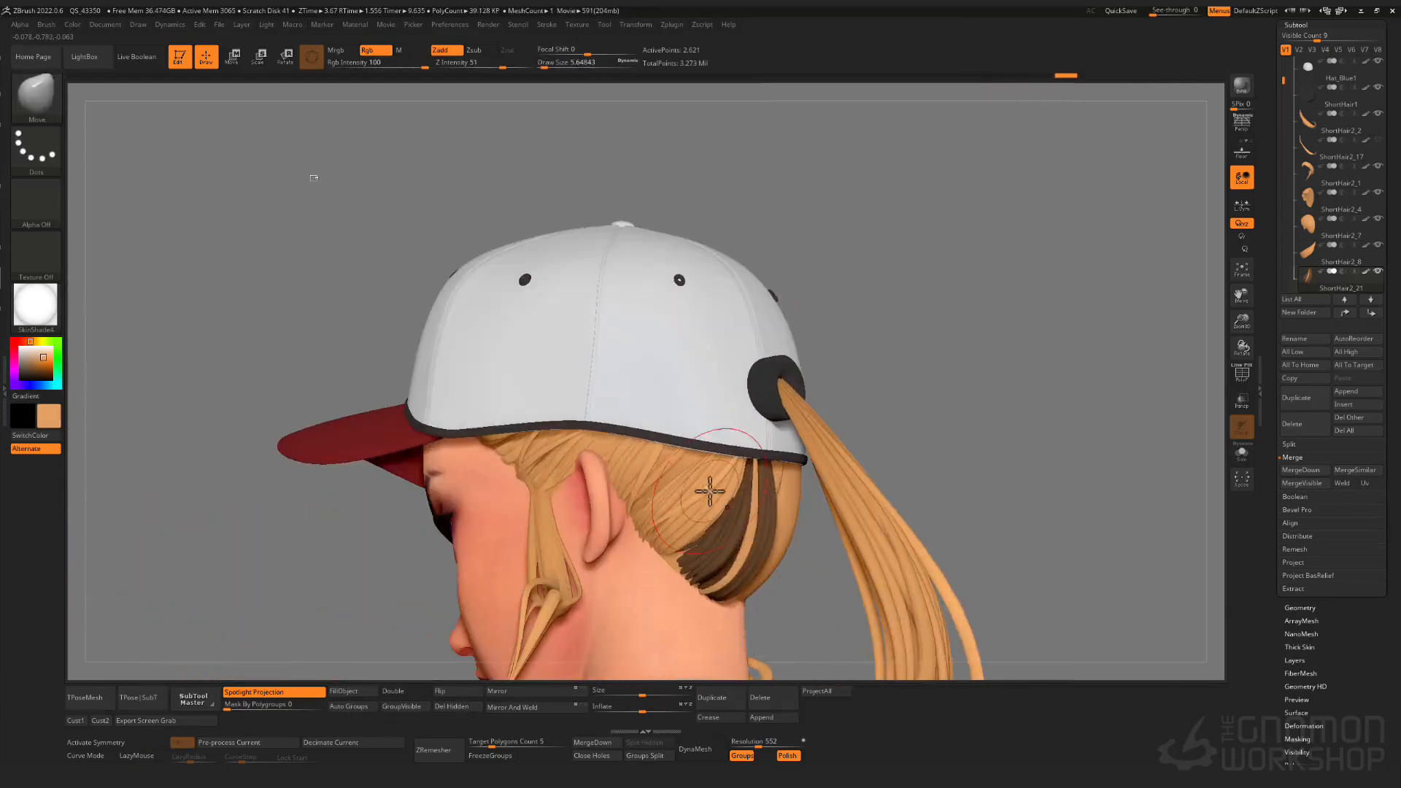
- Clear the mask and refine the lower edge of the ShortHair2_21 lock at the nape in profile
key(shift+f)
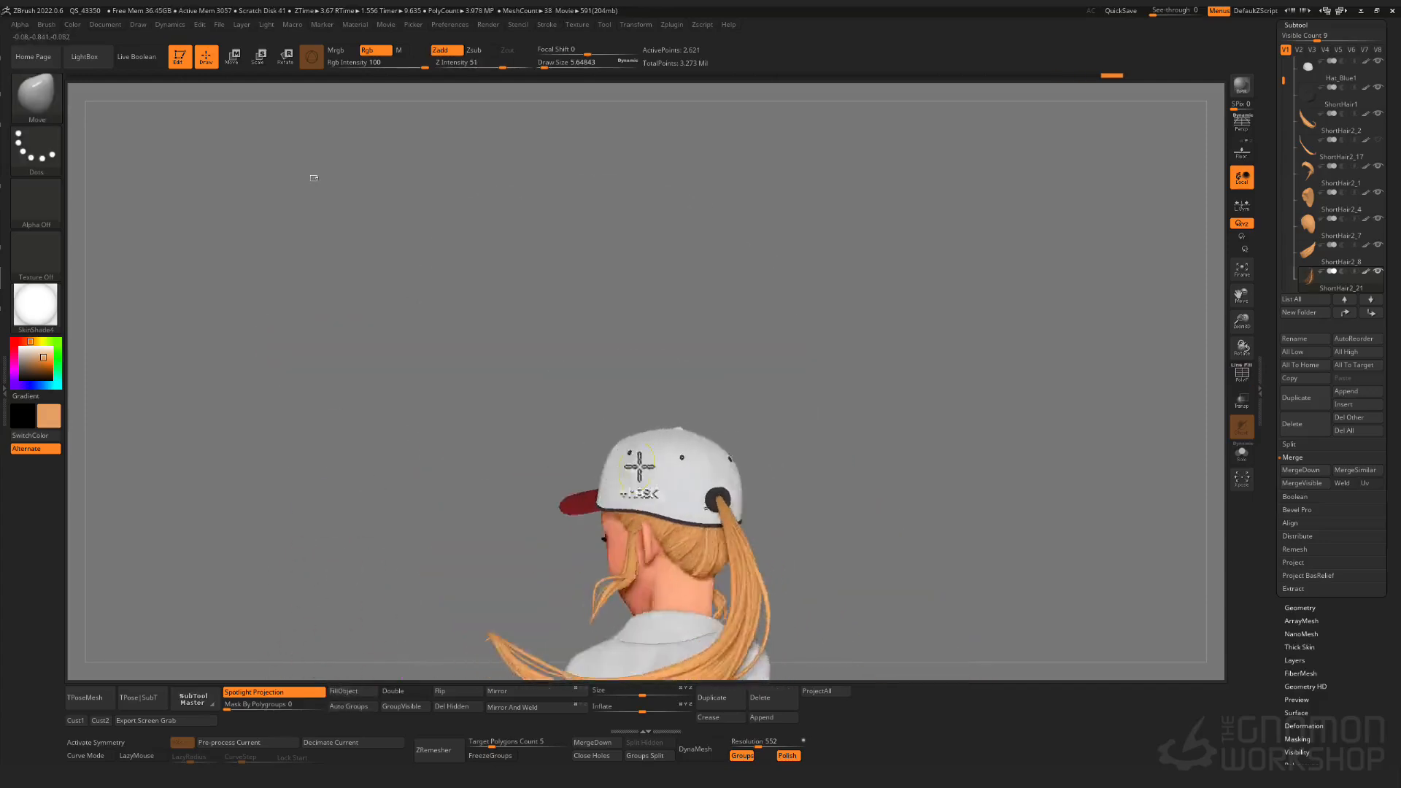
right_drag(697, 506, 765, 484)
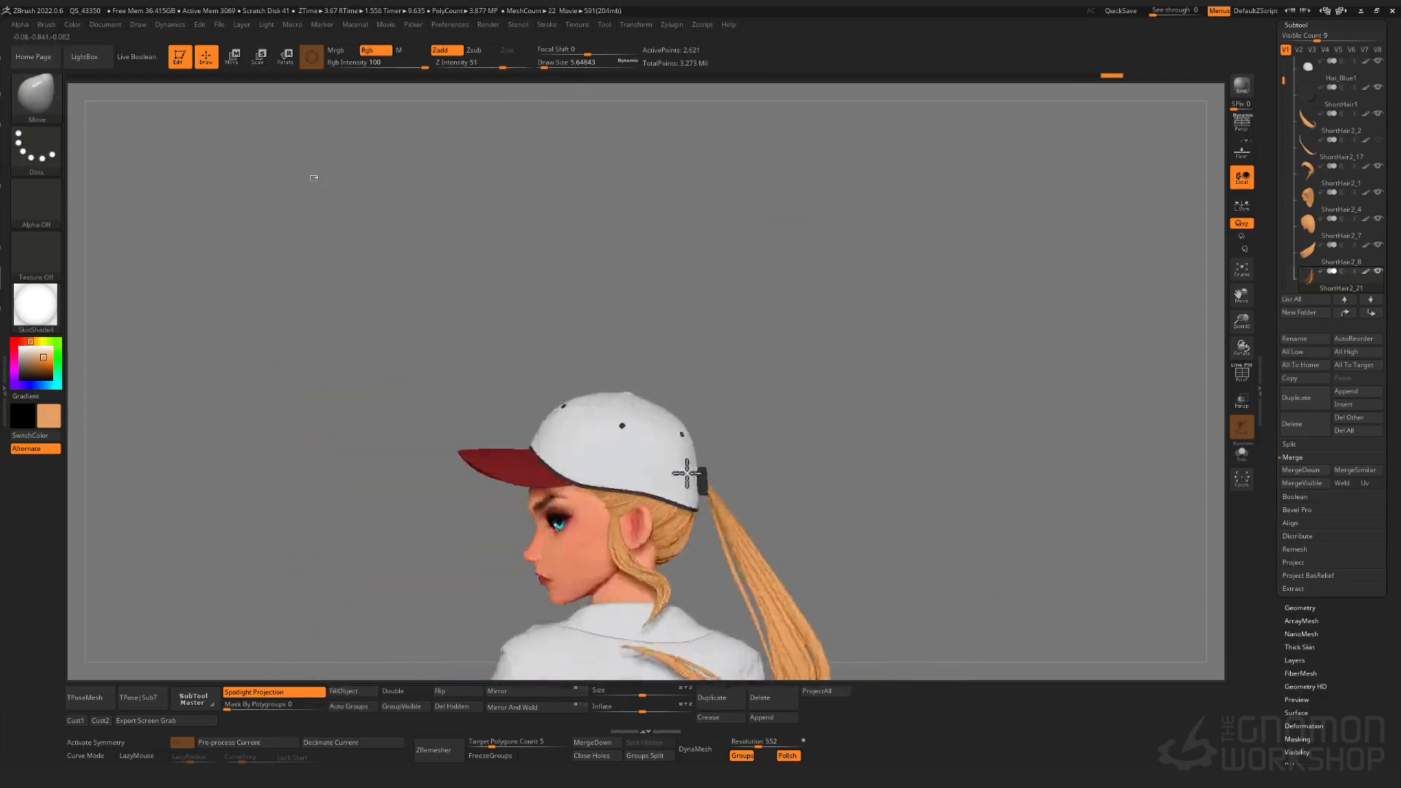
mouse_move(635, 504)
right_down()
mouse_move(672, 500)
mouse_move(642, 502)
right_up()
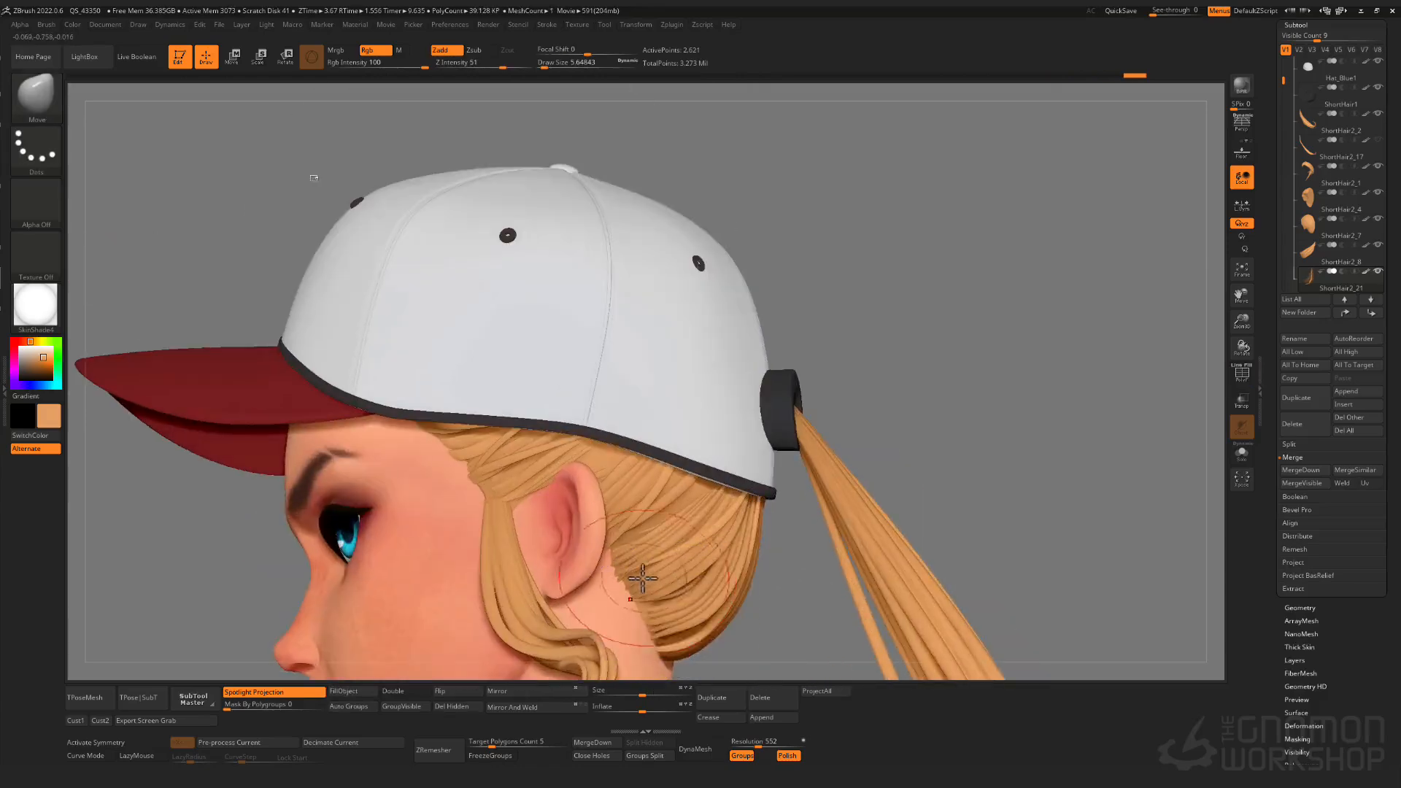
right_drag(643, 579, 660, 602)
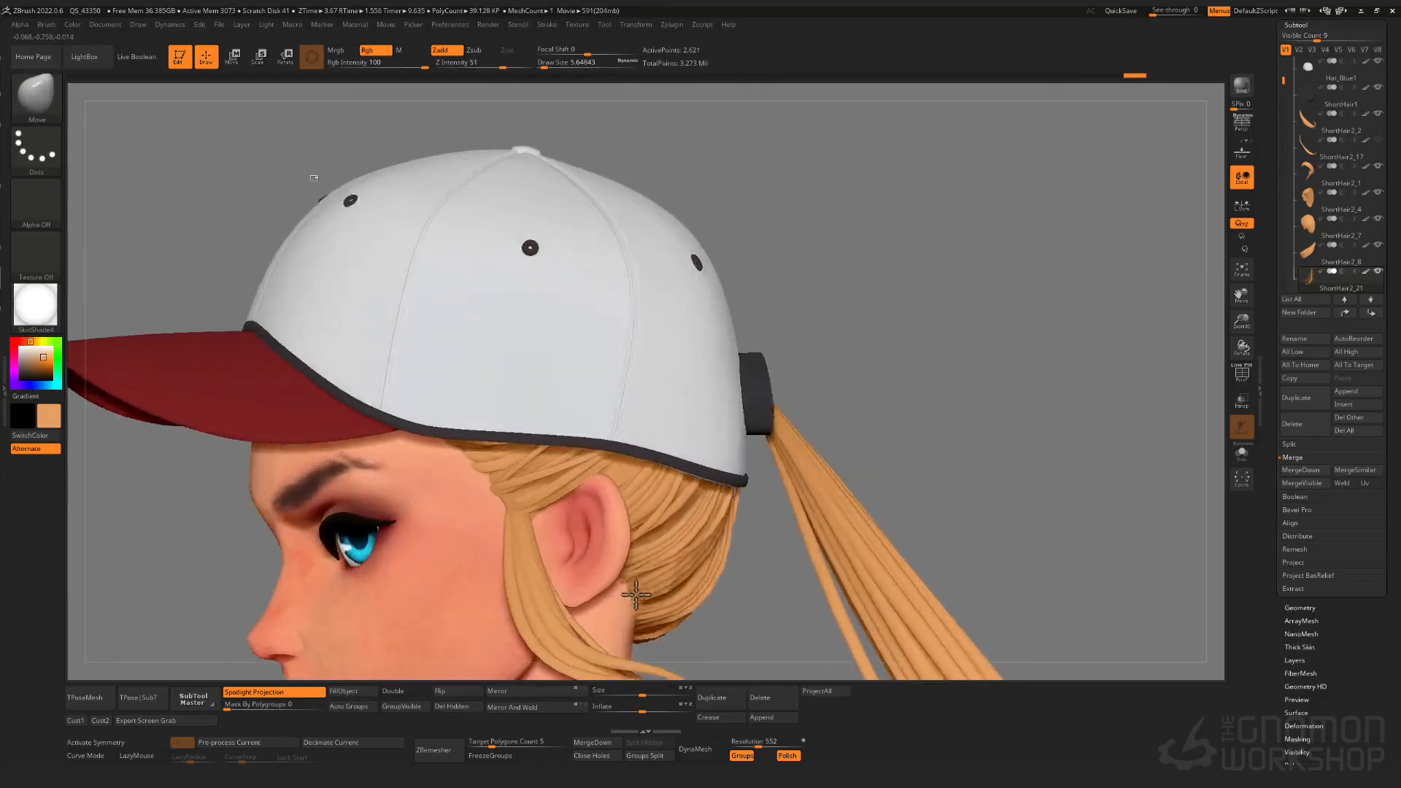
drag(660, 602, 650, 606)
mouse_move(651, 605)
right_down()
mouse_move(588, 588)
mouse_move(722, 612)
mouse_move(744, 550)
right_up()
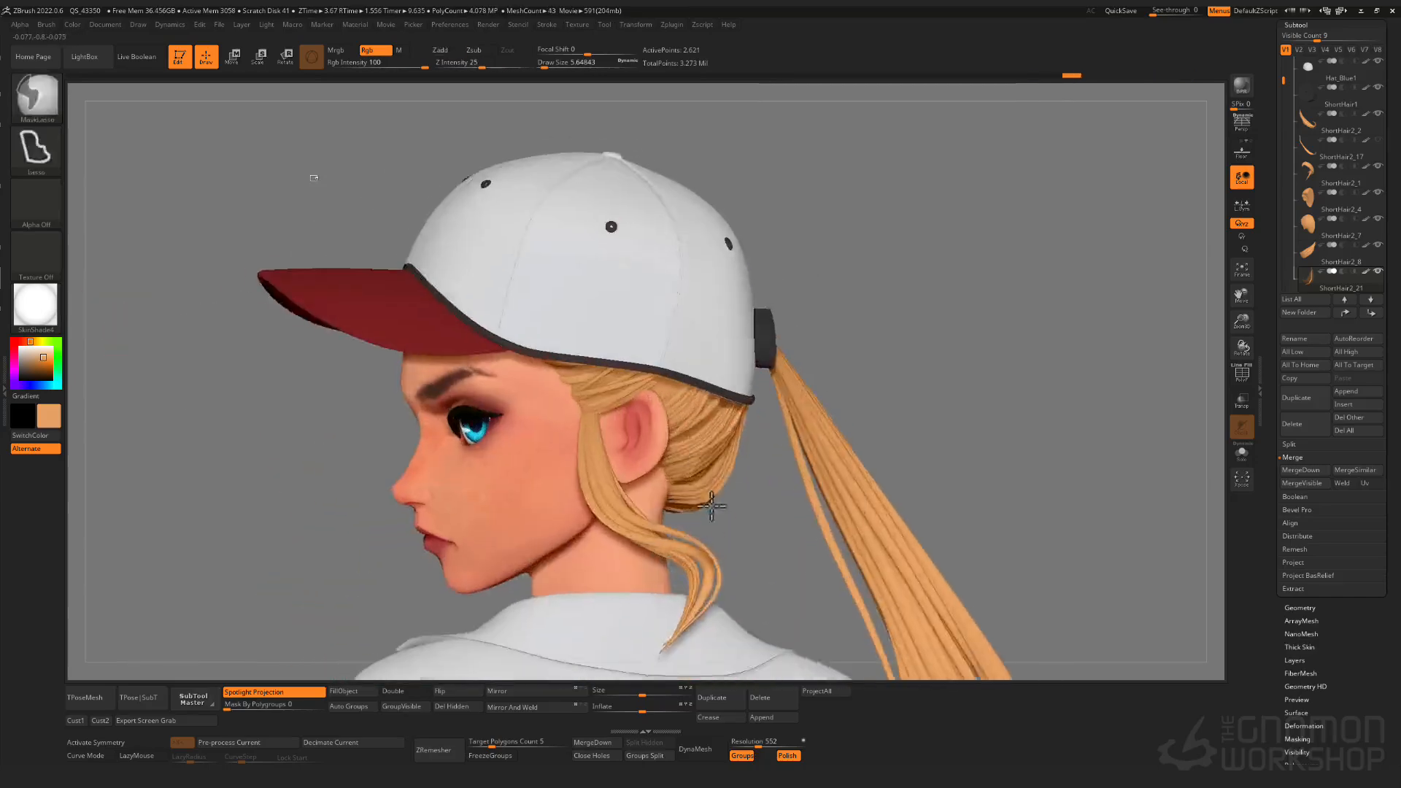
- Use Mask By Polygroups at 100 to mask all but the outer ShortHair2_21 strand and reshape it along the nape
right_drag(642, 452, 431, 656)
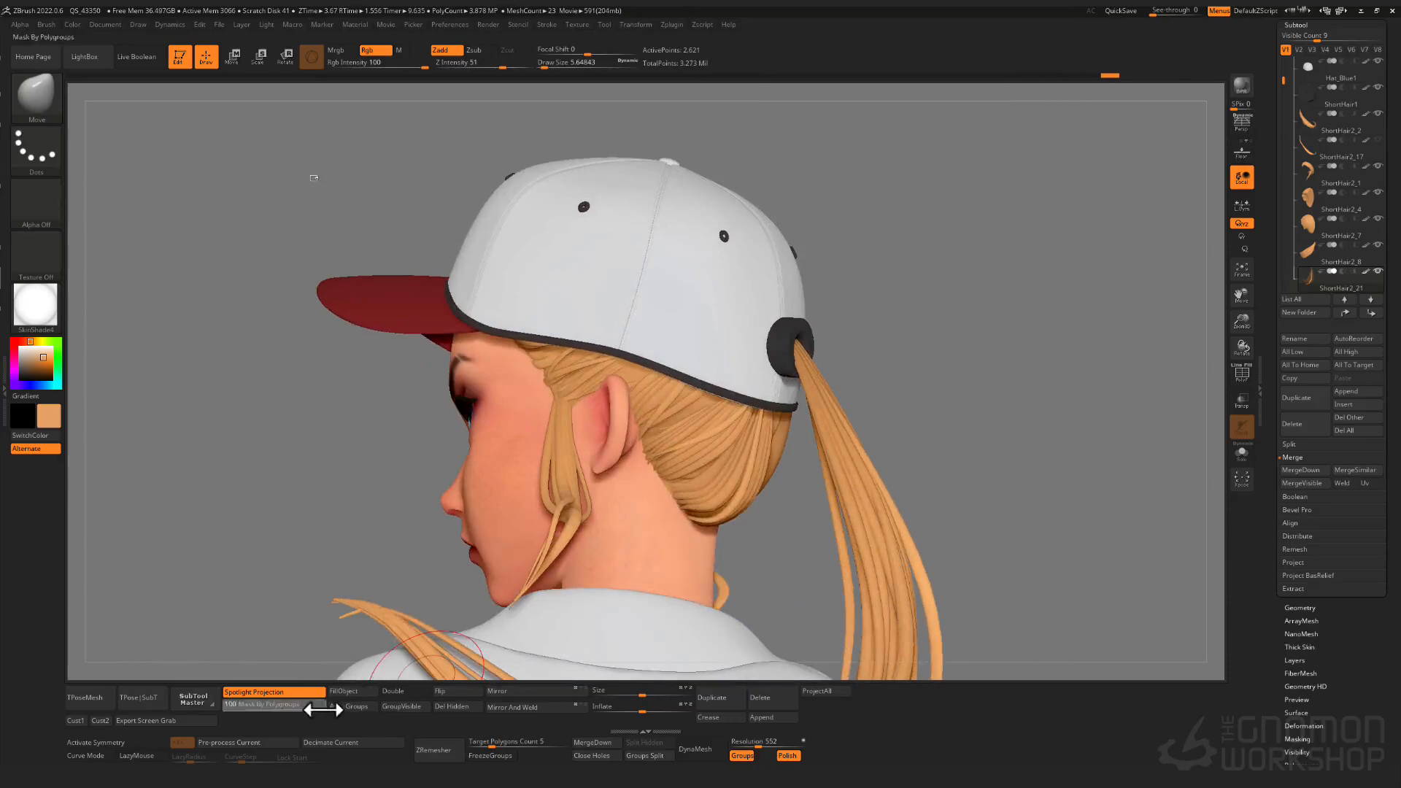
right_drag(620, 562, 720, 597)
key(shift+f)
key(shift+d)
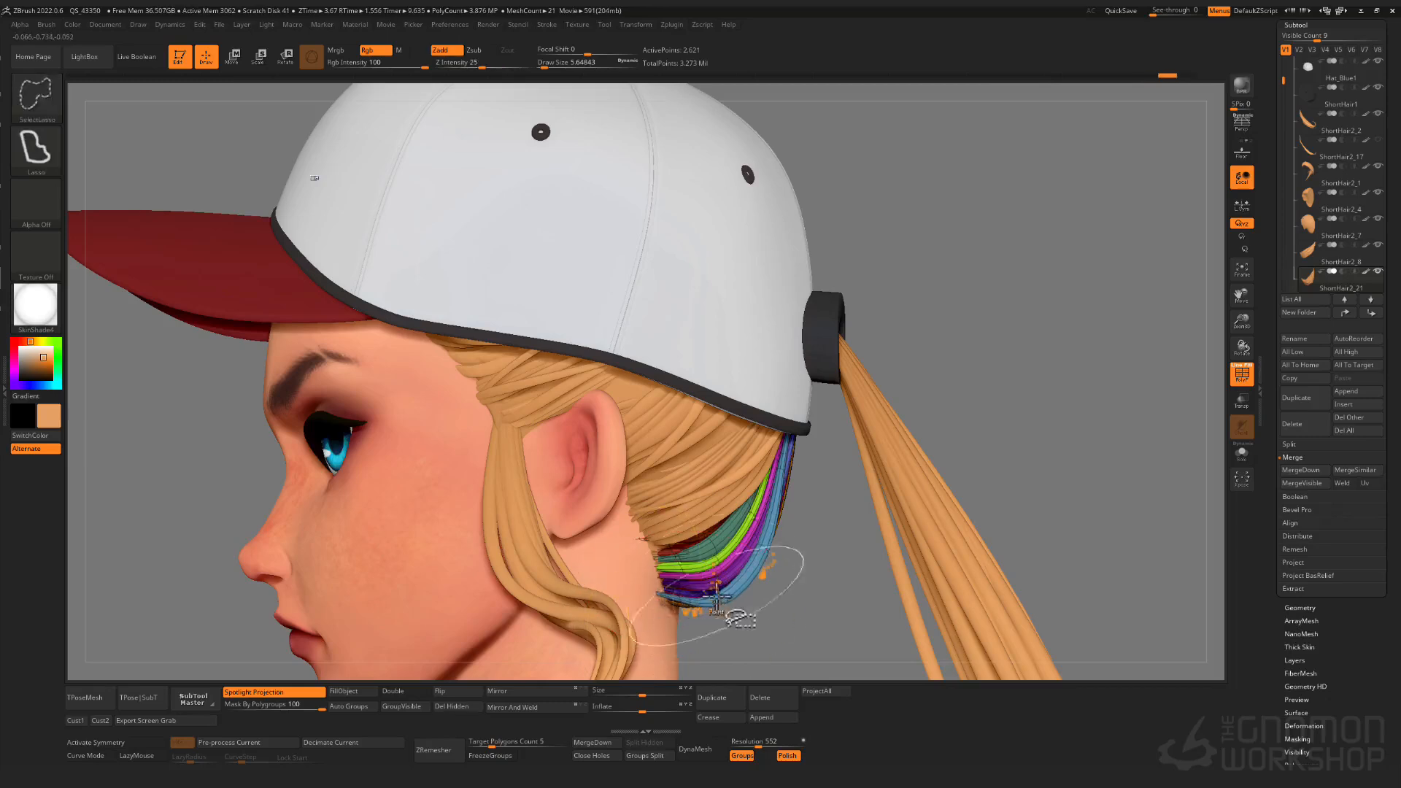
ctrl+drag(767, 606, 764, 609)
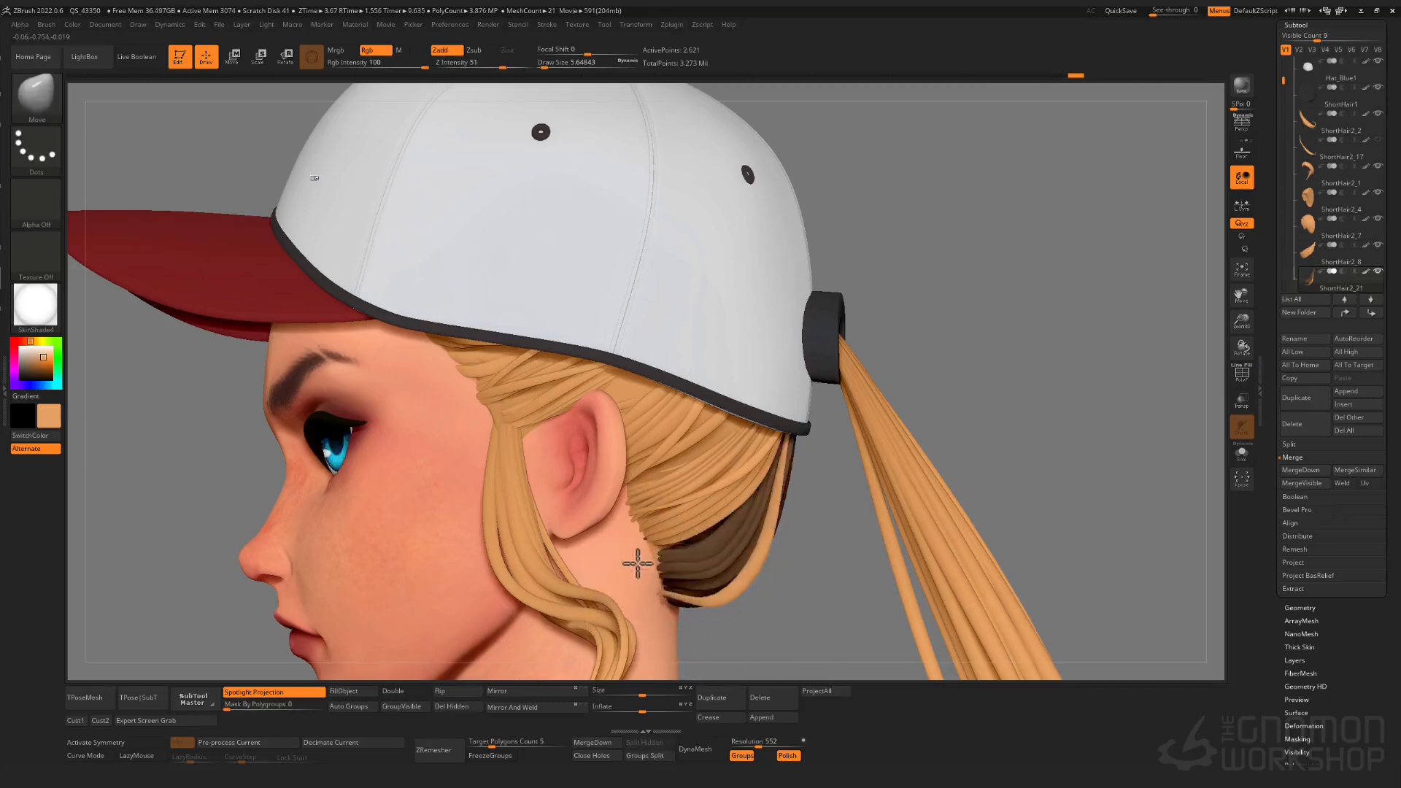
right_drag(638, 563, 850, 532)
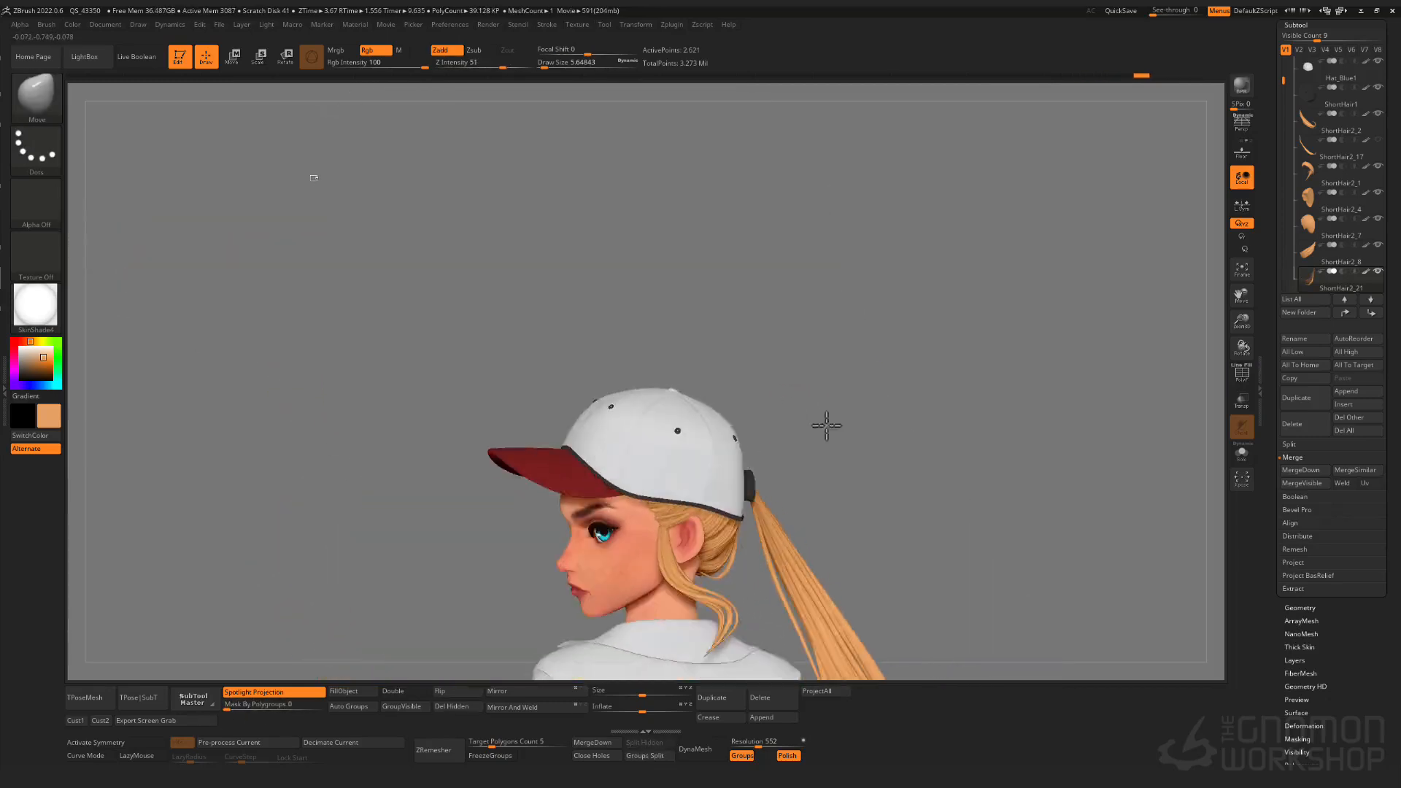
alt+right_drag(827, 425, 812, 302)
right_drag(598, 460, 646, 459)
- Isolate a single strand of the ShortHair2_8 lock, mask the other strands, and adjust it with the Move brush
ctrl+right_drag(646, 458, 613, 499)
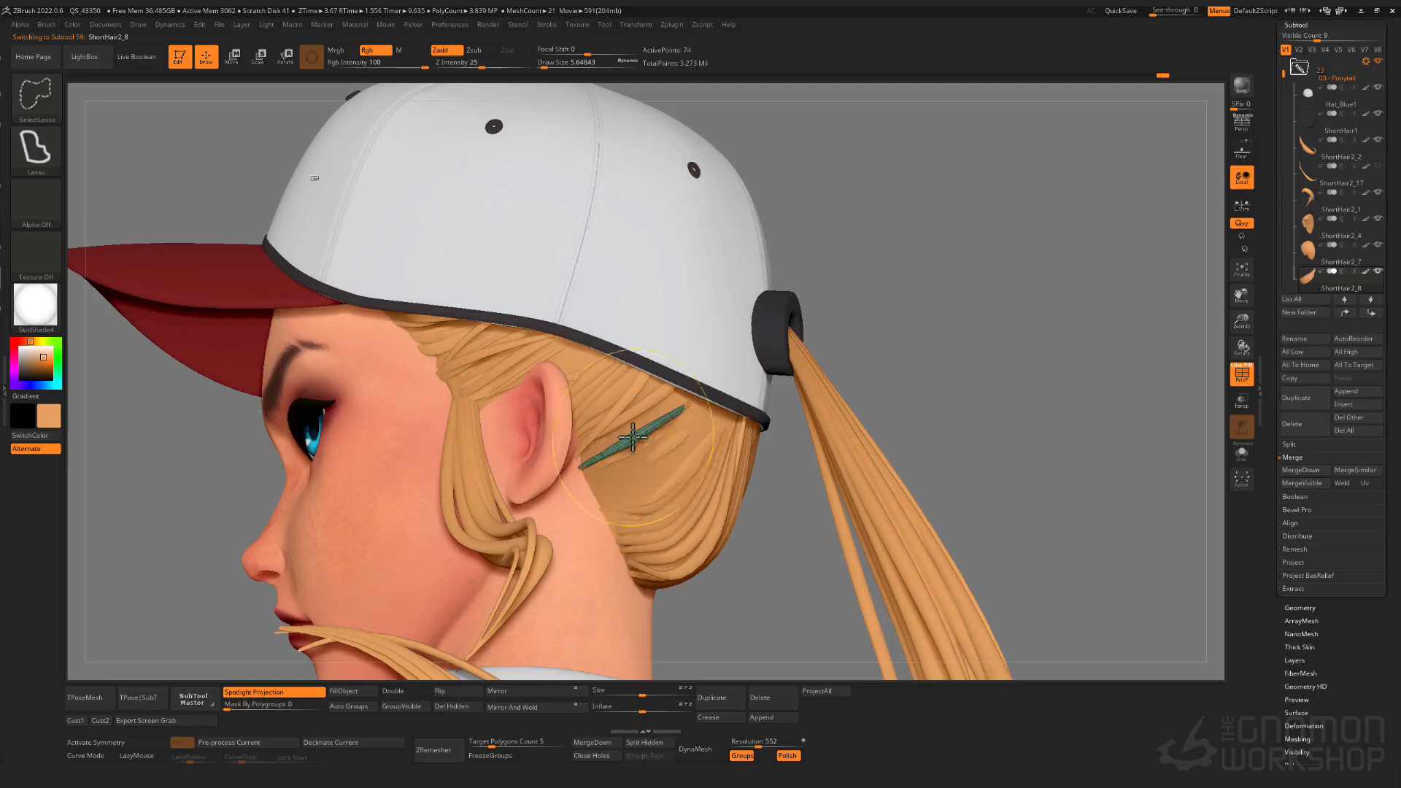
right_drag(816, 363, 719, 382)
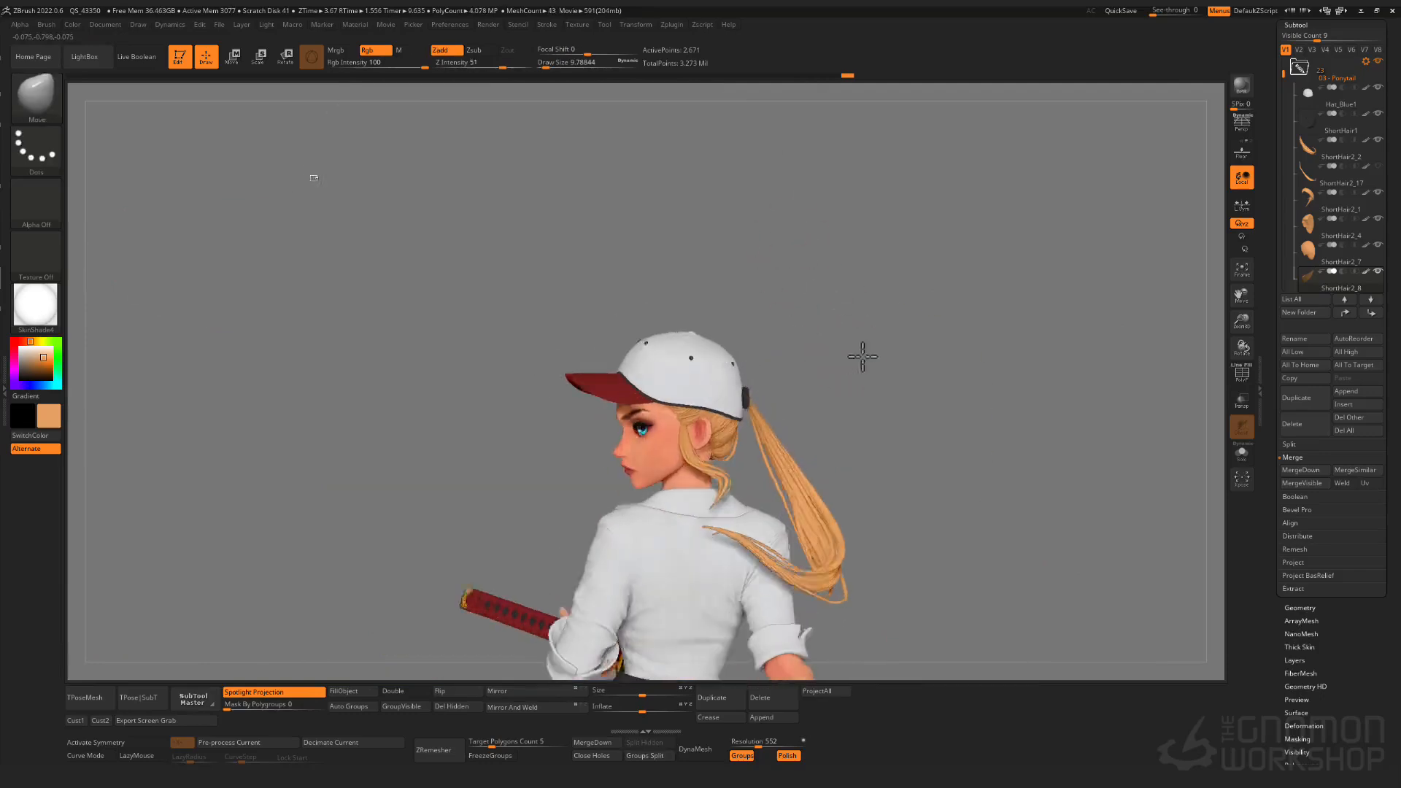
drag(863, 357, 861, 394)
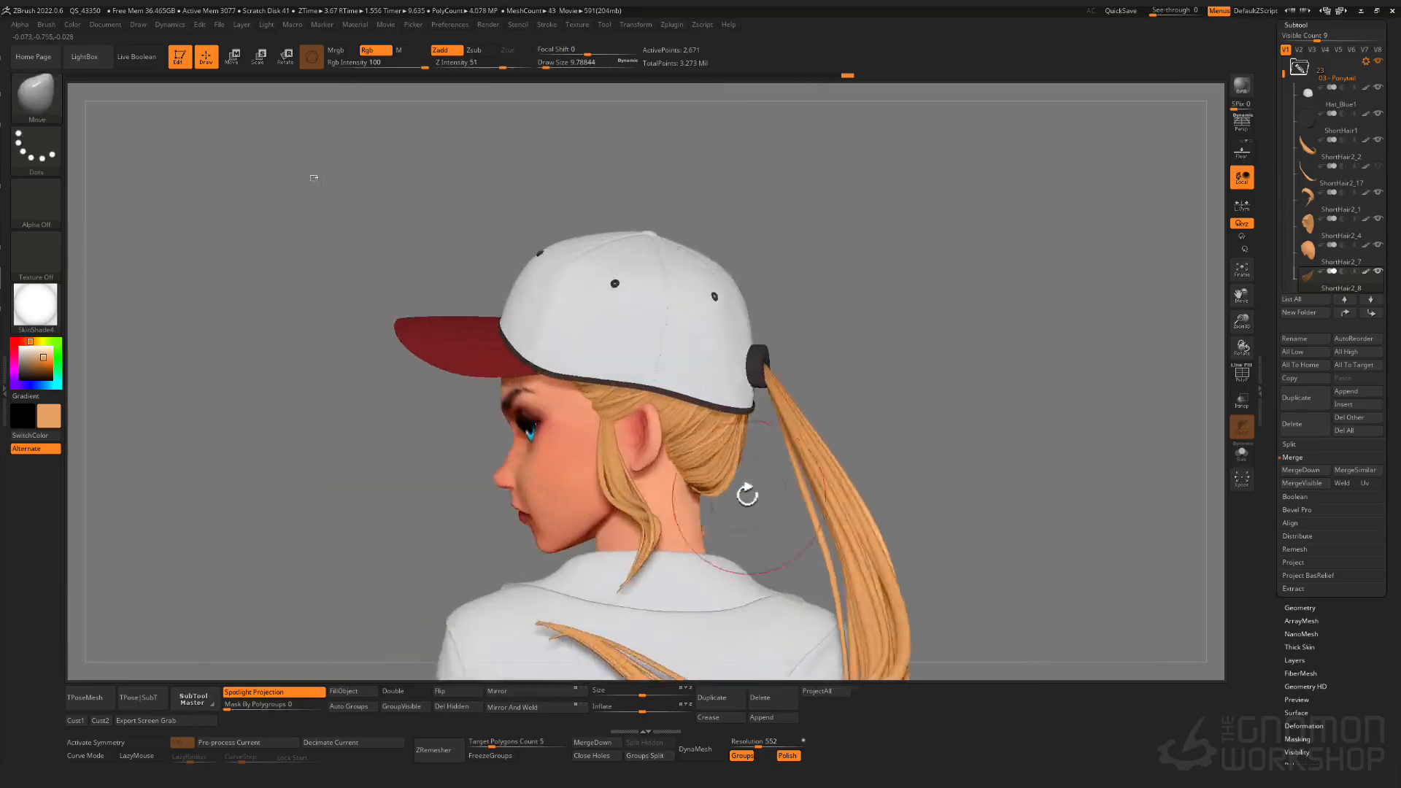
- Adjust the unmasked strands of the ShortHair2_21 lock at the nape and check the hair's silhouette
right_drag(744, 491, 751, 491)
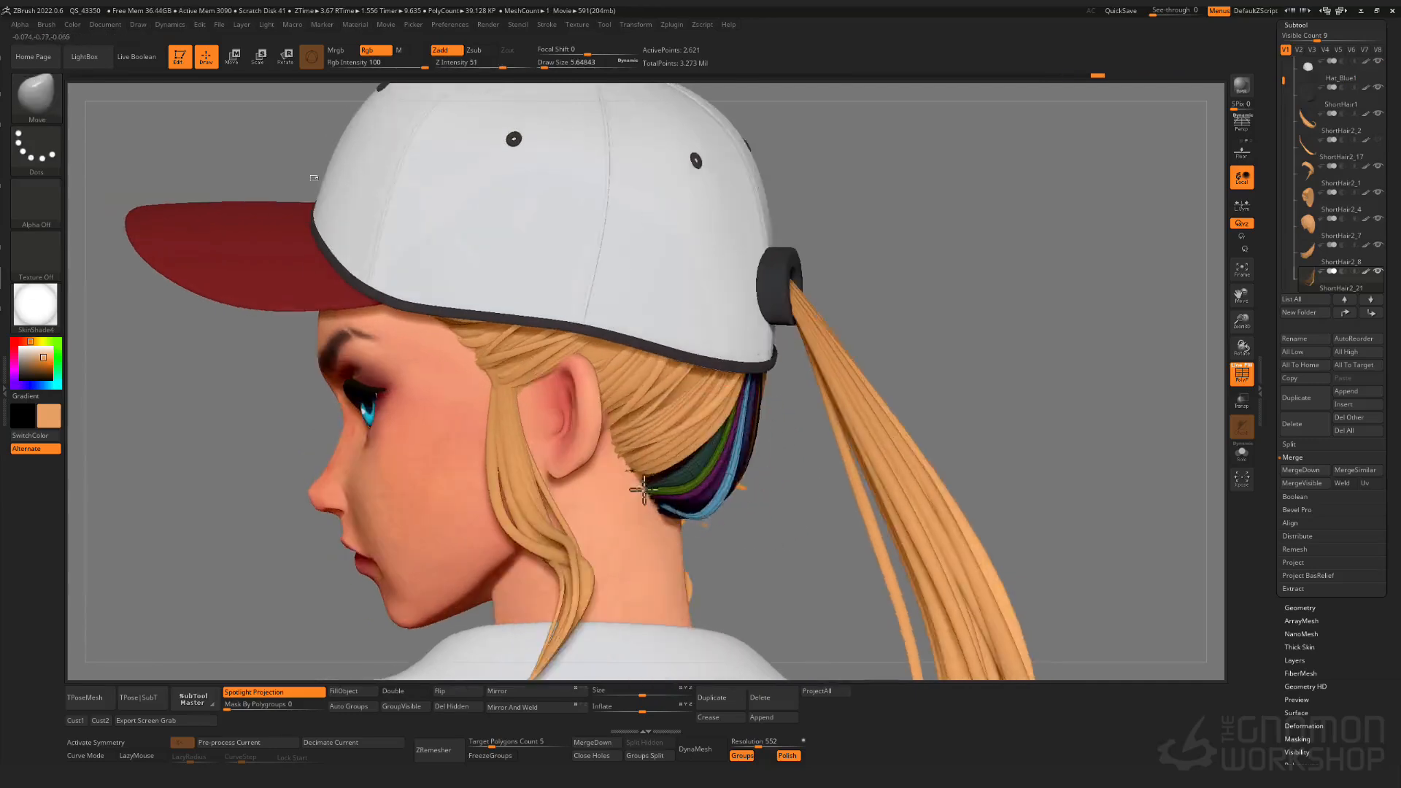
drag(722, 460, 775, 520)
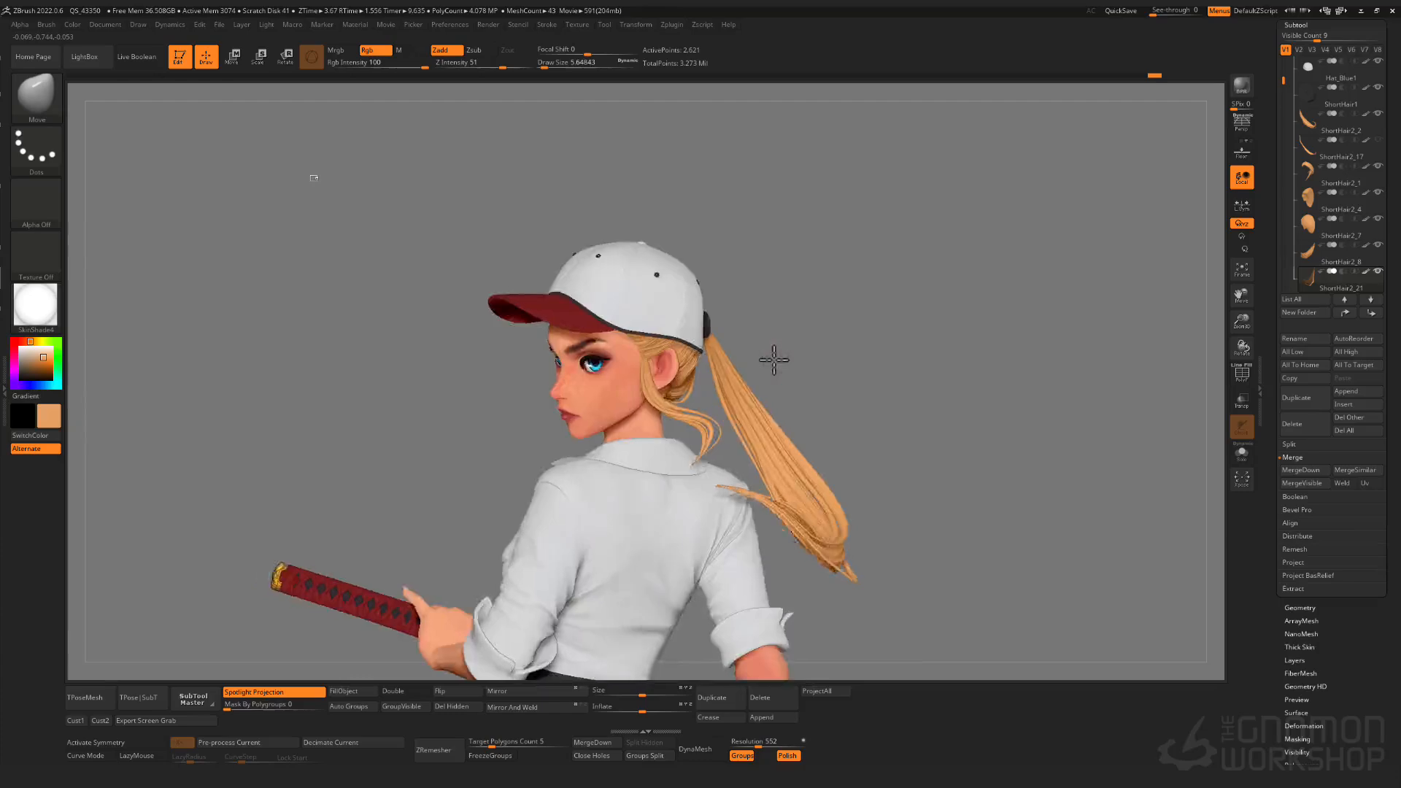
drag(901, 374, 791, 375)
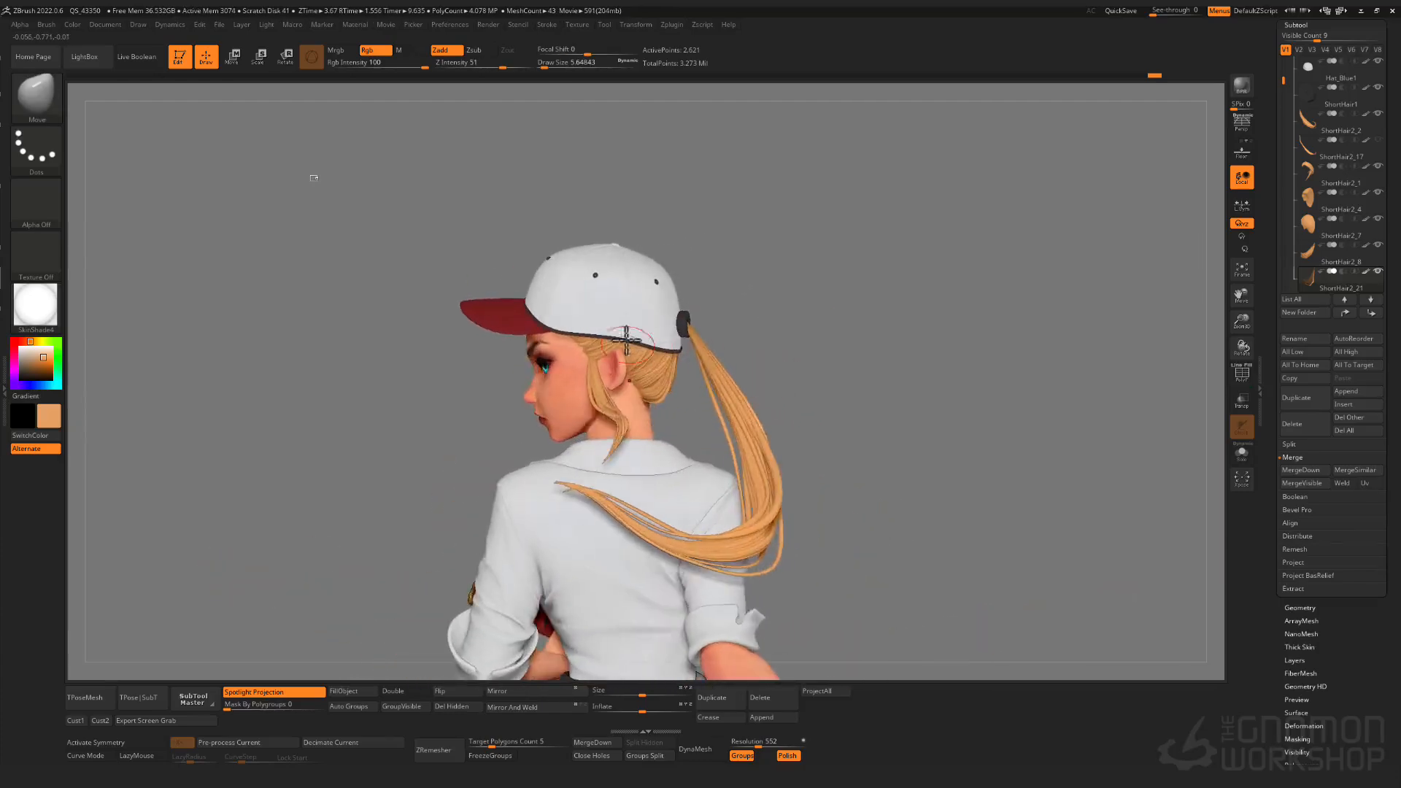
- Solo the ShortHair2_15 lock behind the ear, mask most of its strands, and bring the full character back into view
ctrl+right_drag(625, 332, 521, 251)
ctrl+right_drag(594, 279, 616, 328)
alt+click(628, 300)
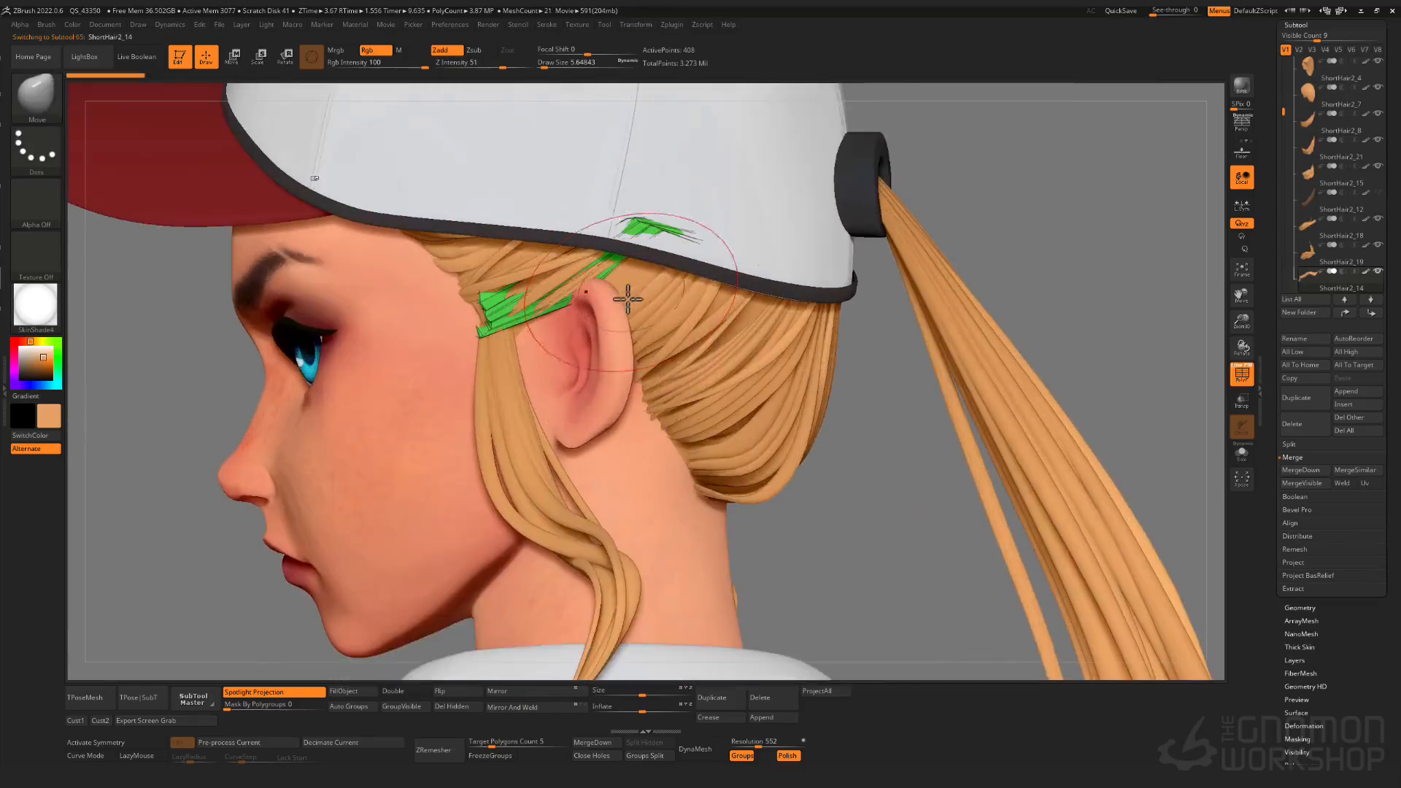
alt+click(459, 270)
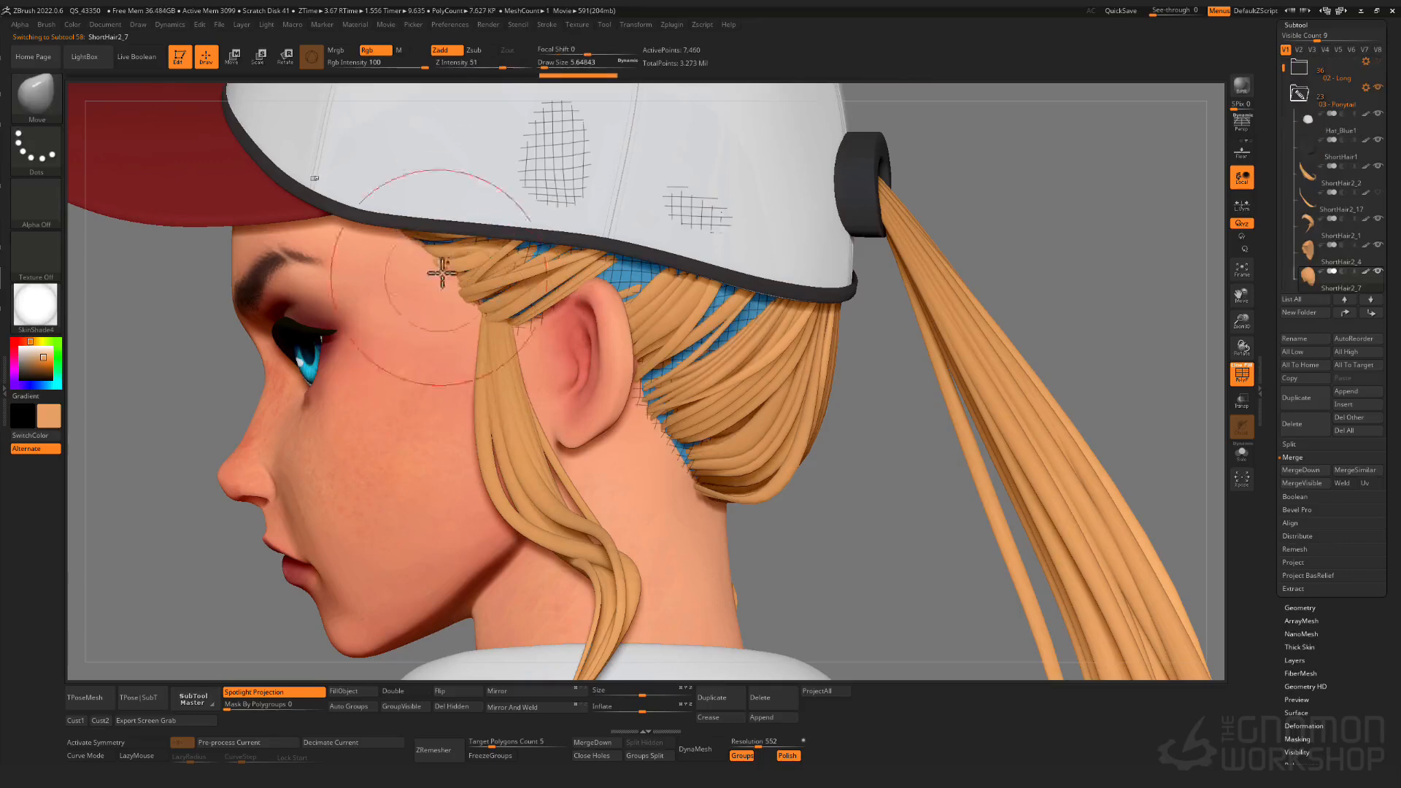
alt+click(637, 290)
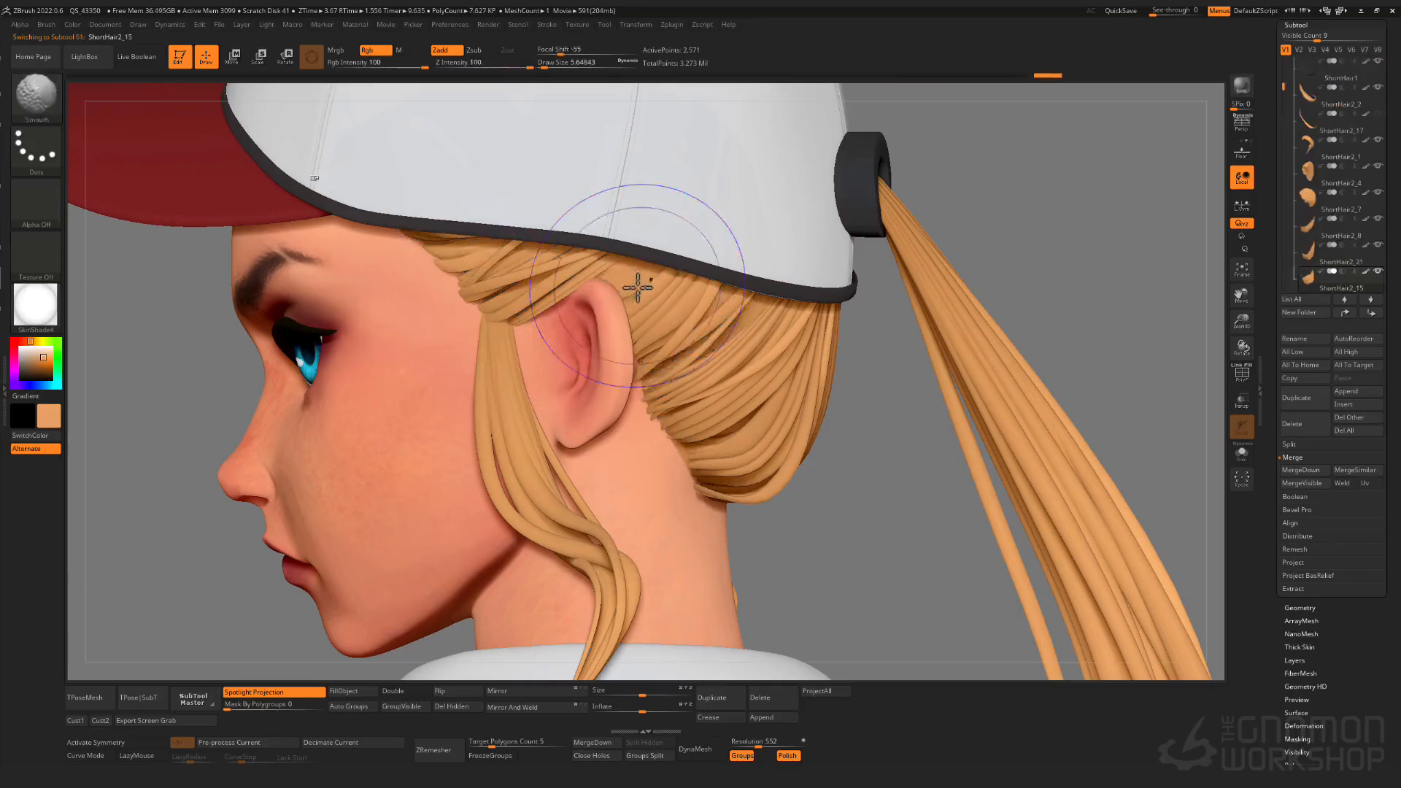
click(1242, 456)
key(shift+f)
ctrl+shift+click(613, 296)
ctrl+shift+click(861, 386)
key(s)
drag(838, 358, 841, 356)
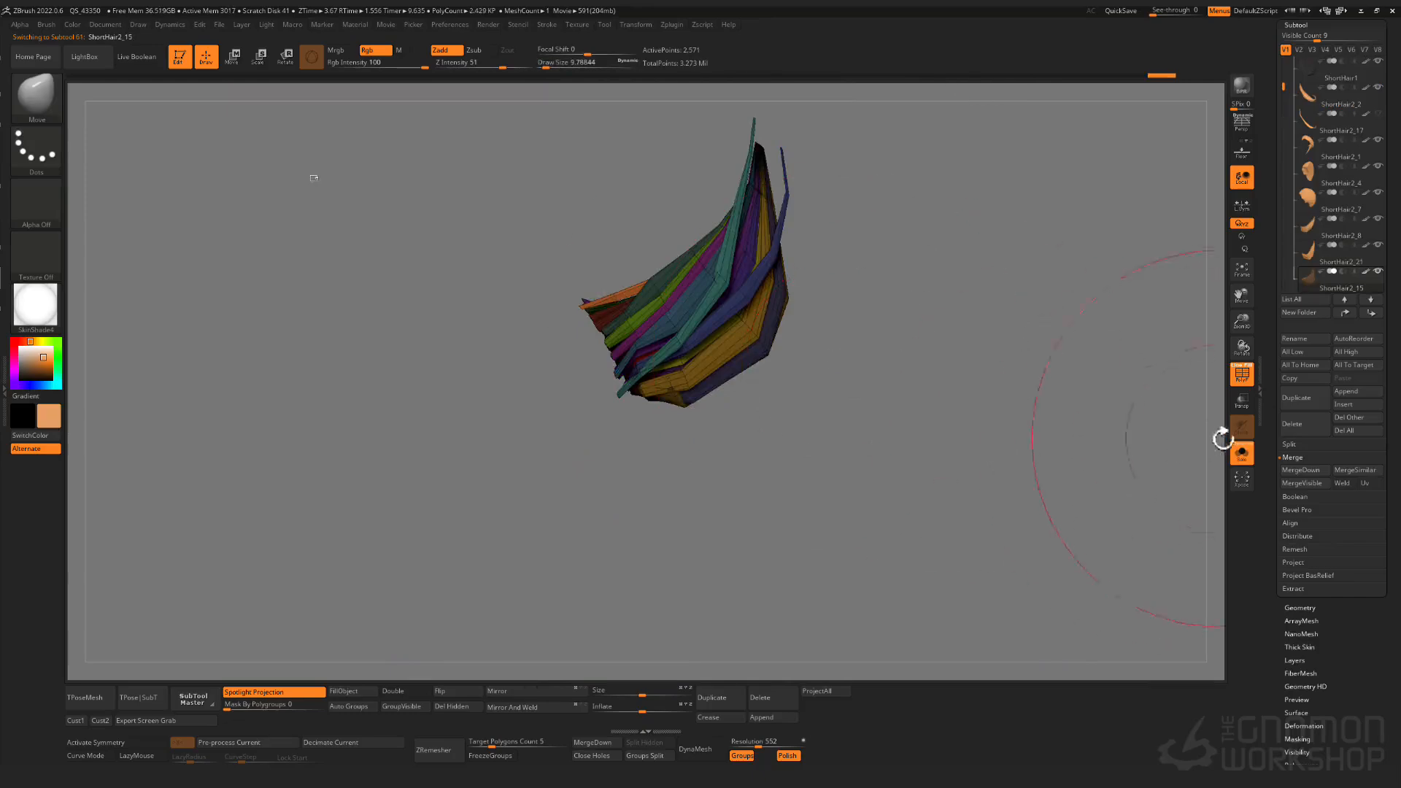
click(1241, 452)
key(shift+f)
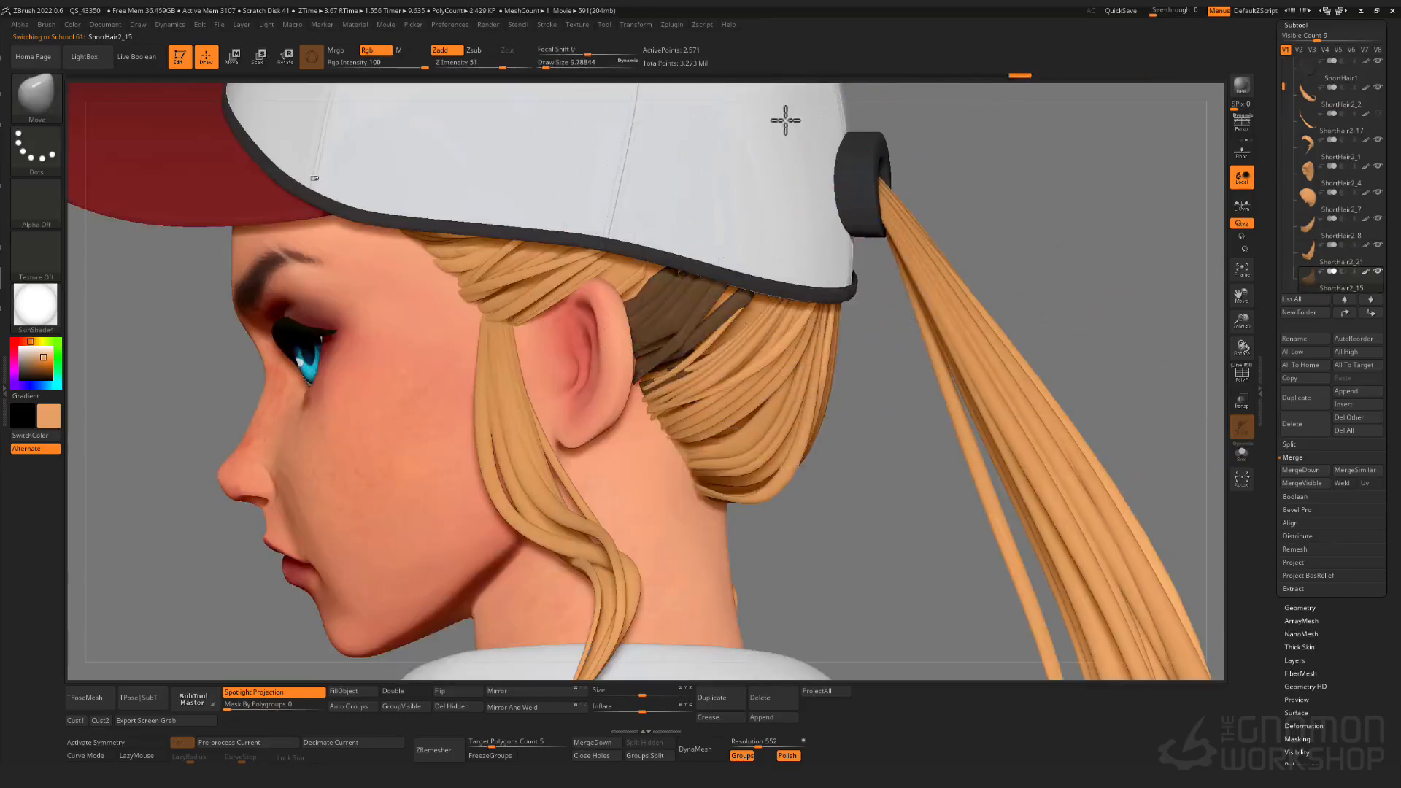
- Reshape the unmasked strands of the ShortHair2_15 lock behind the ear and clear its mask
right_drag(948, 305, 868, 291)
ctrl+right_drag(869, 292, 738, 290)
mouse_move(830, 259)
right_down()
mouse_move(729, 286)
mouse_move(926, 276)
right_up()
ctrl+right_drag(722, 384, 700, 348)
key(s)
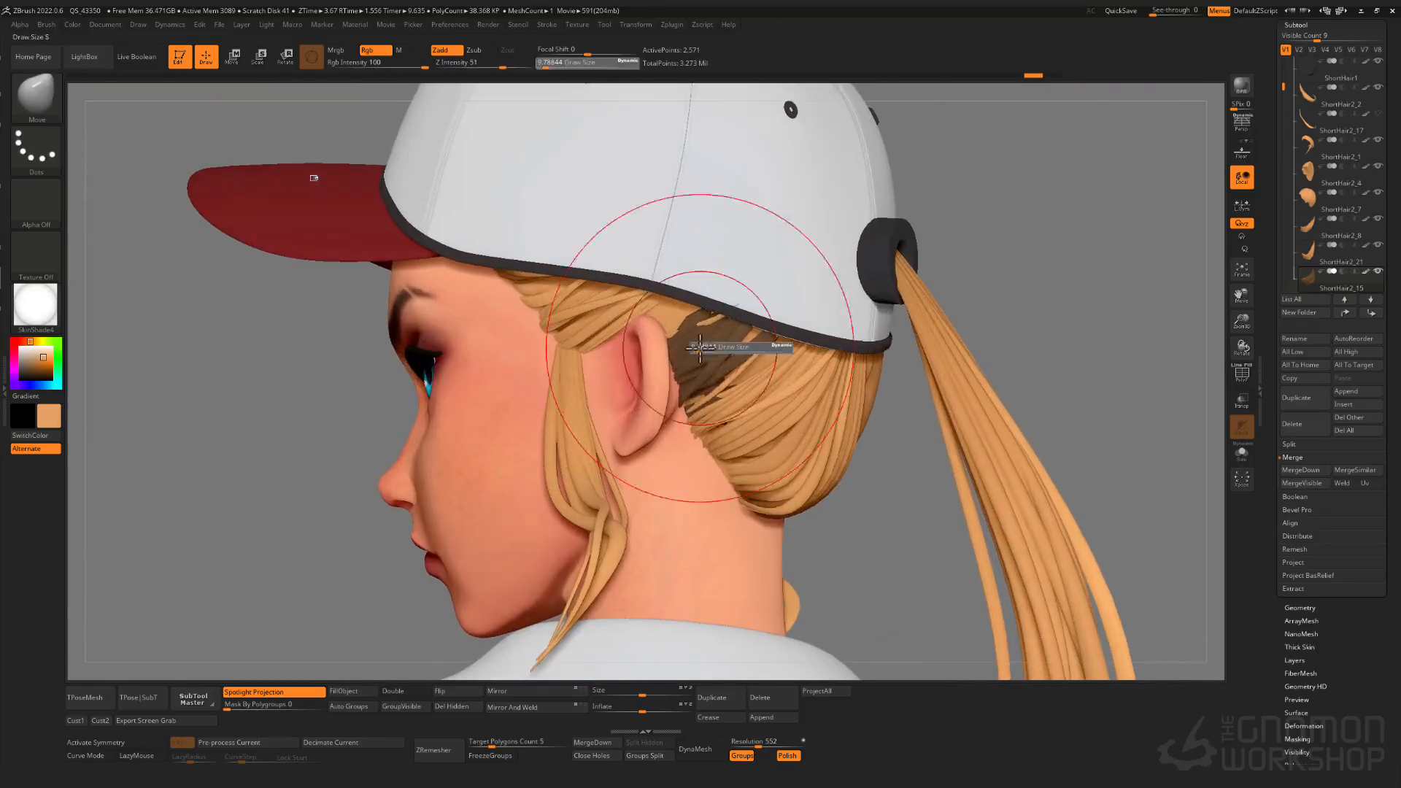
ctrl+click(1040, 272)
ctrl+drag(971, 303, 987, 262)
- Isolate one strand of the ShortHair2_15 lock, mask the remaining strands, and adjust it with the Move brush
right_drag(1014, 232, 850, 265)
ctrl+right_drag(850, 264, 831, 219)
key(shift+f)
ctrl+shift+click(738, 436)
ctrl+click(916, 343)
ctrl+shift+click(919, 341)
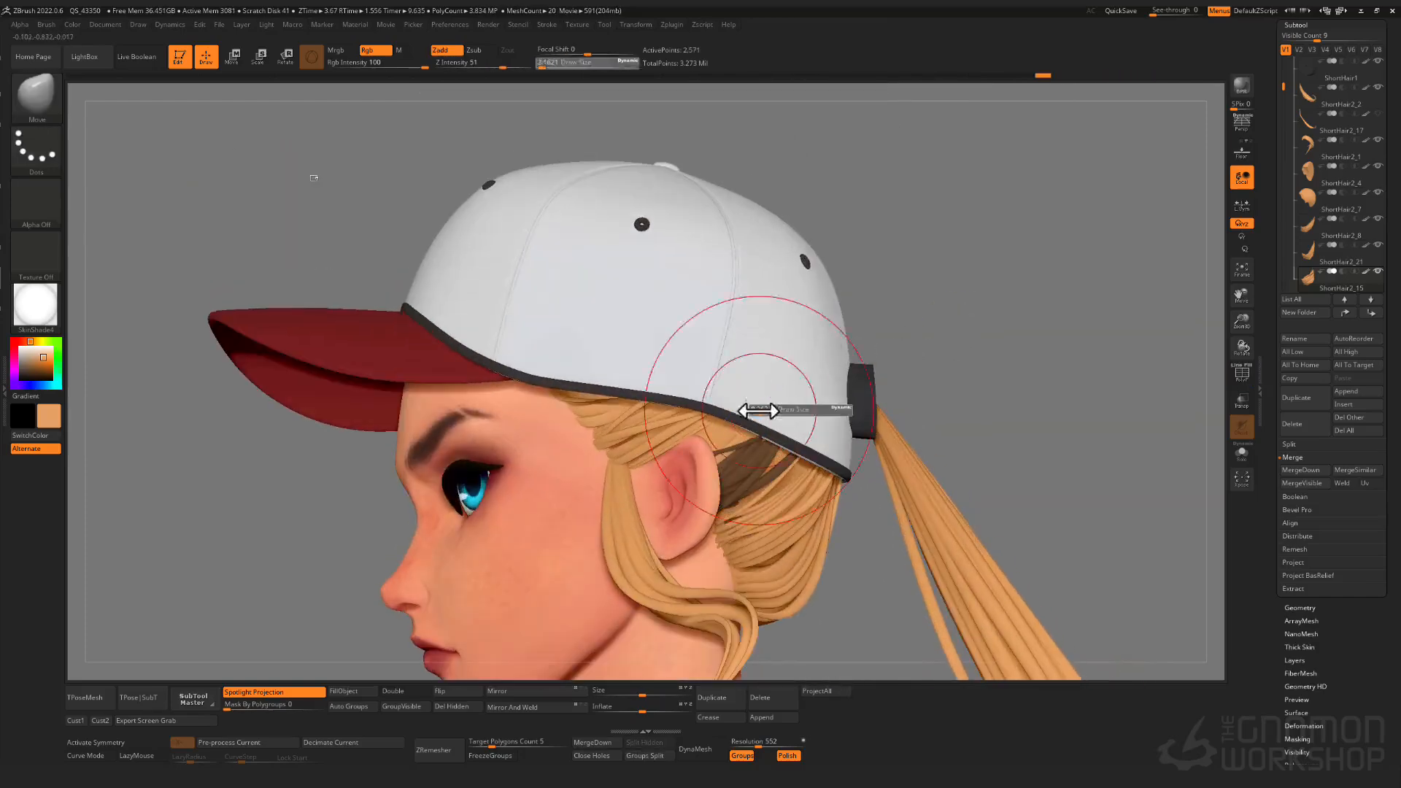
right_drag(798, 360, 711, 381)
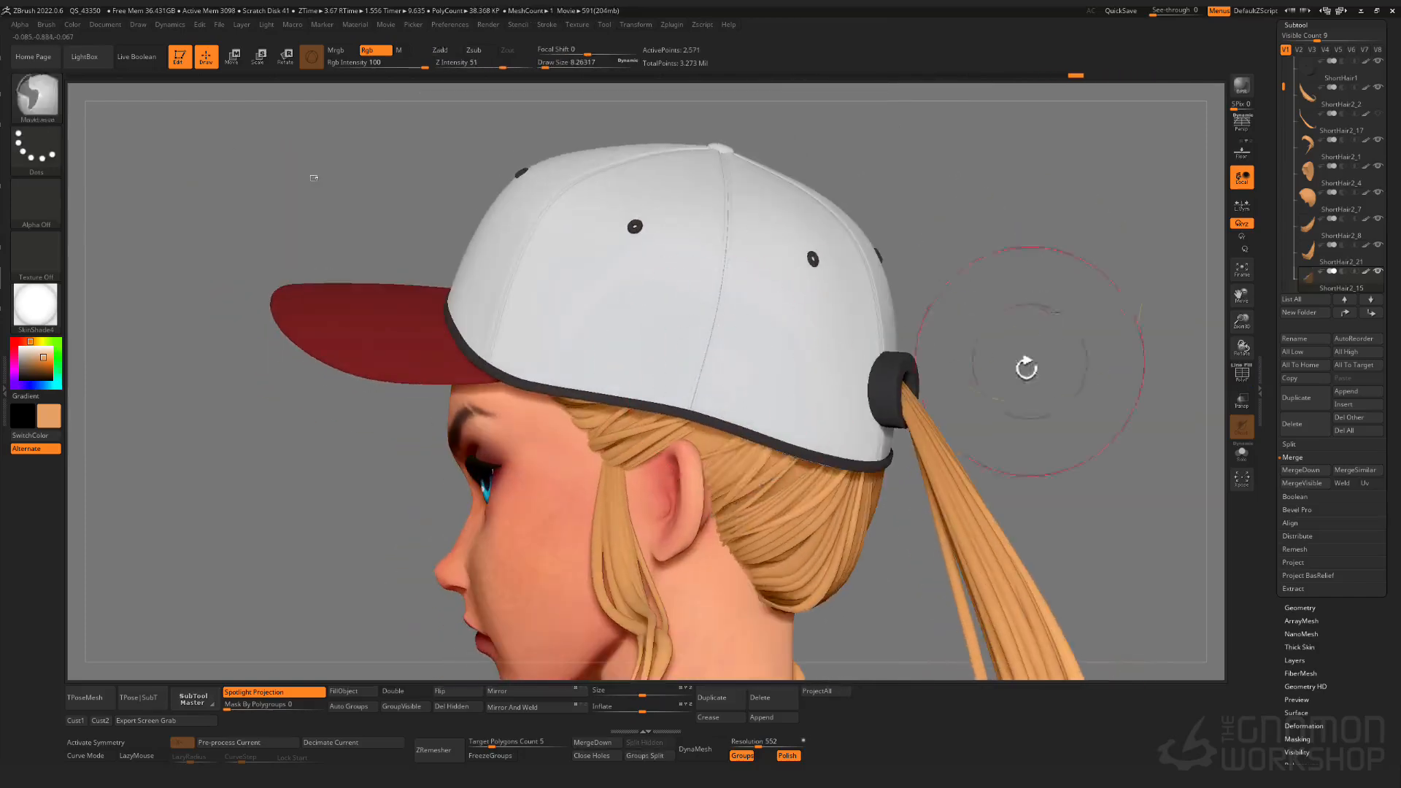
- Isolate a strand of the ShortHair2_18 lock above the ear, fill it with the current orange colour, and restore the whole lock
ctrl+right_drag(1026, 368, 774, 555)
right_drag(774, 555, 888, 430)
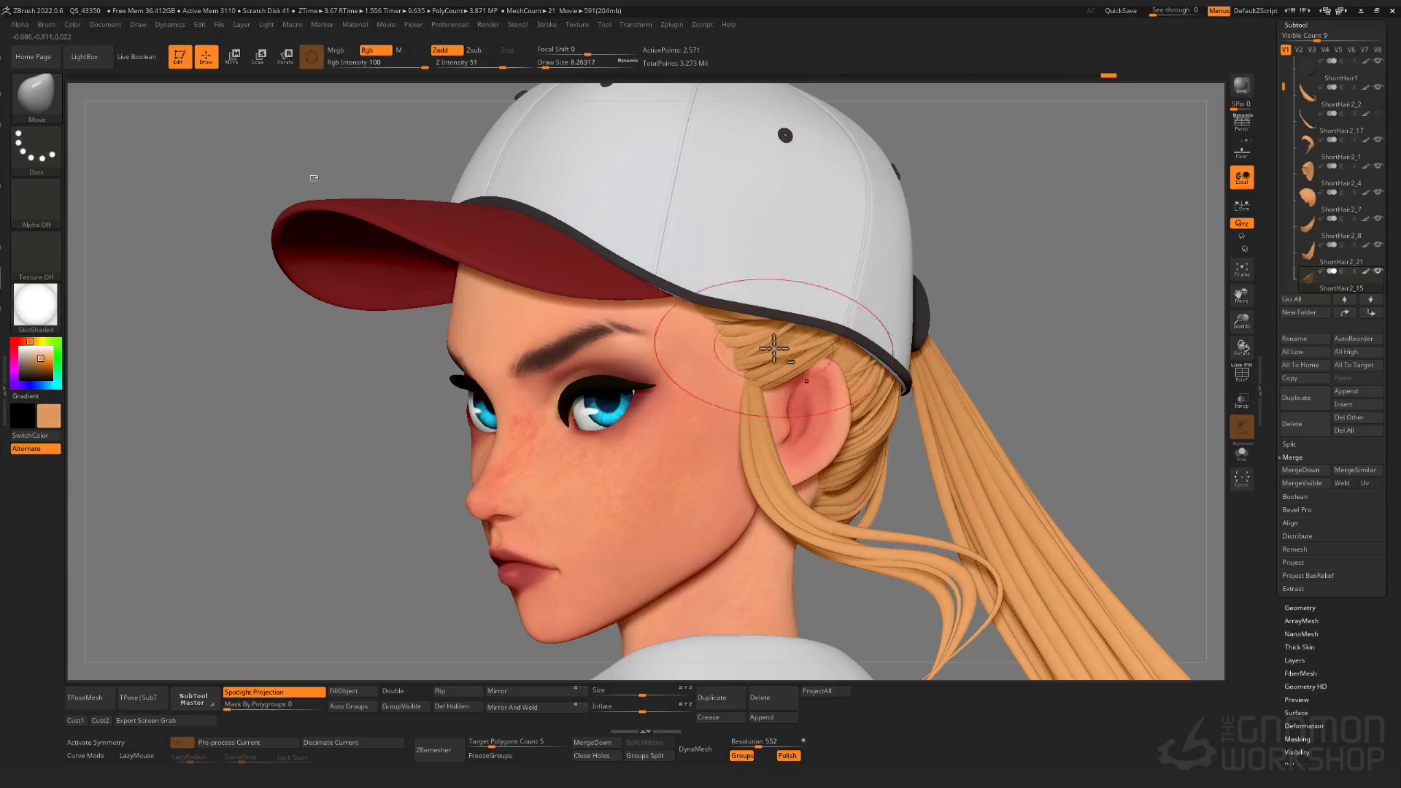
key(shift+f)
click(357, 691)
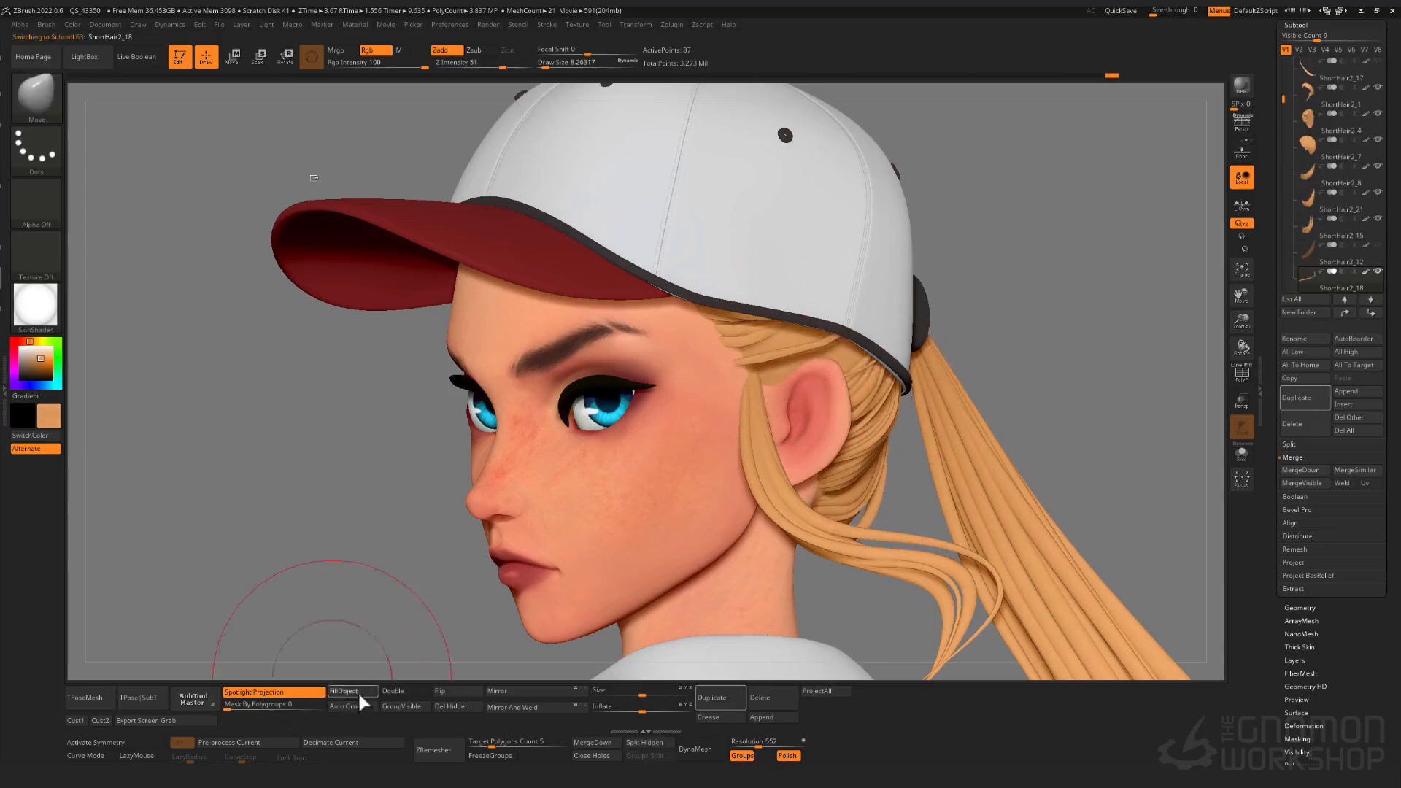
ctrl+shift+click(401, 593)
- Mask the ShortHair2_19 strands at the temple under the cap edge with the MaskLasso brush
mouse_move(400, 593)
right_down()
mouse_move(442, 450)
mouse_move(539, 266)
mouse_move(746, 417)
mouse_move(759, 501)
mouse_move(819, 434)
mouse_move(785, 491)
mouse_move(683, 375)
mouse_move(686, 434)
right_up()
key(shift+f)
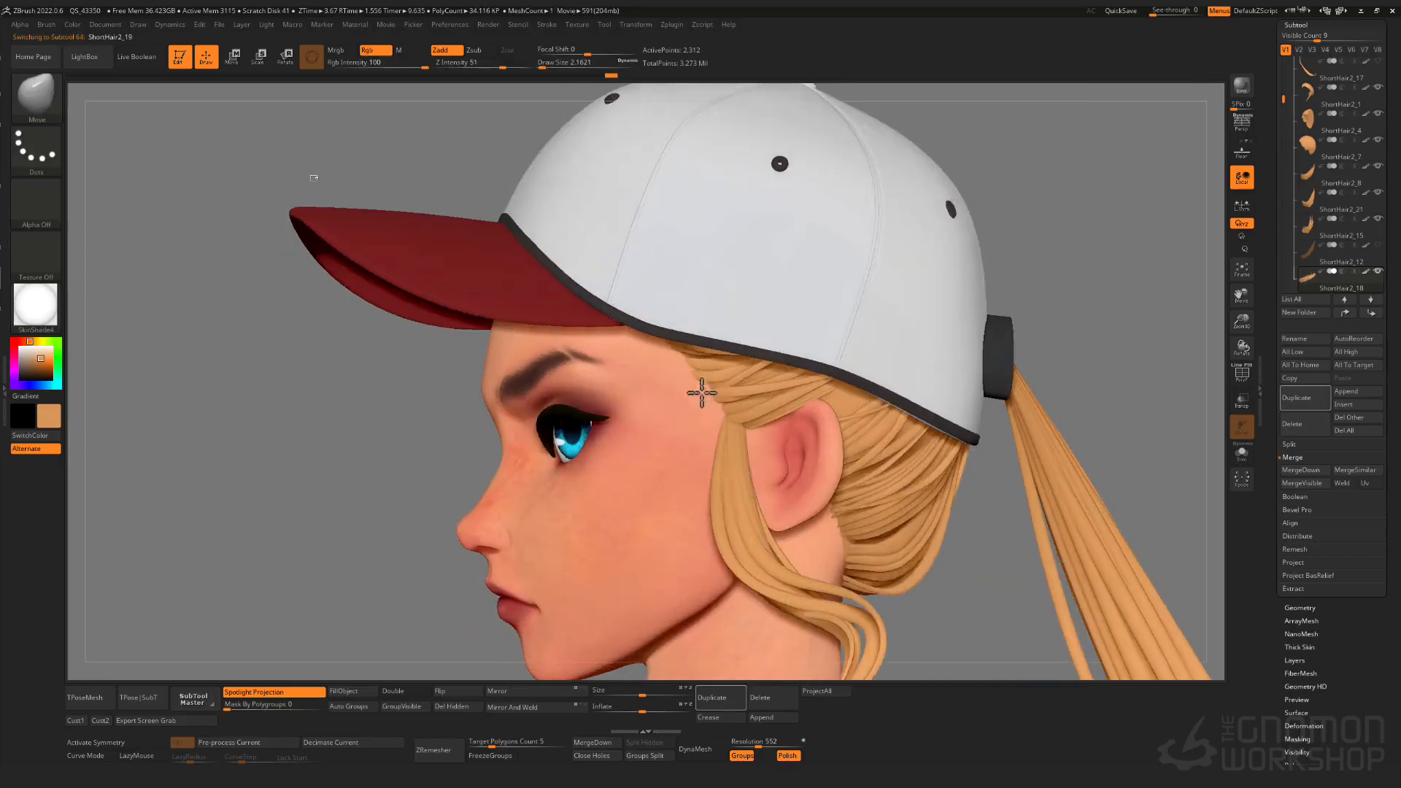
key(shift+f)
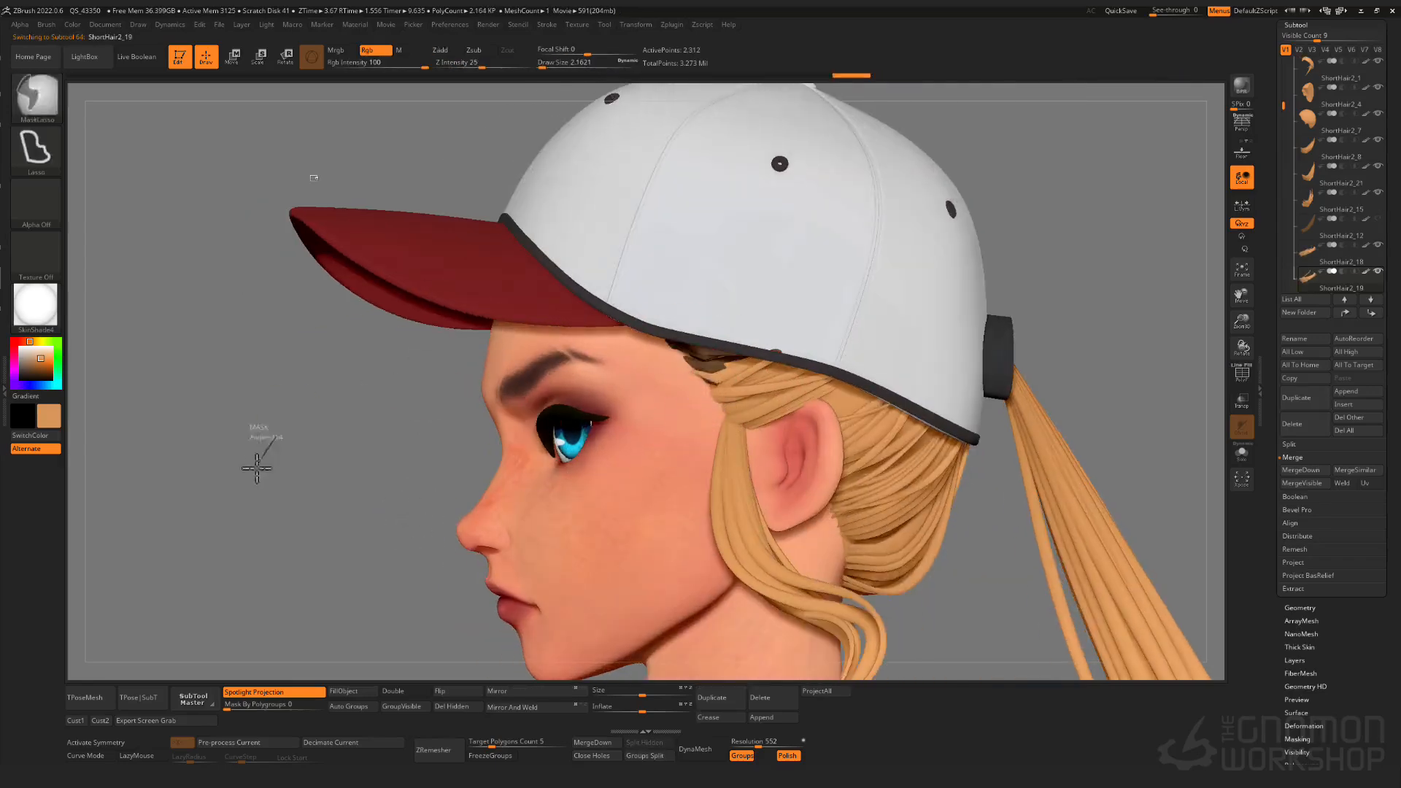
right_drag(569, 379, 507, 364)
ctrl+right_drag(507, 365, 503, 241)
- Set the draw size to about 11.5, select the ShortHair2_21 lock at the nape, and display its polygroups
mouse_move(503, 240)
right_down()
mouse_move(793, 505)
mouse_move(850, 513)
mouse_move(847, 489)
mouse_move(868, 490)
mouse_move(890, 493)
mouse_move(847, 498)
mouse_move(1047, 538)
mouse_move(853, 423)
mouse_move(839, 544)
mouse_move(786, 454)
mouse_move(713, 429)
mouse_move(891, 416)
mouse_move(772, 403)
mouse_move(901, 464)
mouse_move(772, 397)
mouse_move(850, 484)
mouse_move(879, 413)
mouse_move(922, 369)
mouse_move(953, 397)
mouse_move(947, 447)
mouse_move(897, 431)
mouse_move(1066, 451)
mouse_move(979, 471)
right_up()
alt+click(833, 419)
key(s)
alt+click(823, 423)
key(shift+f)
key(shift+f)
key(shift+f)
key(shift+f)
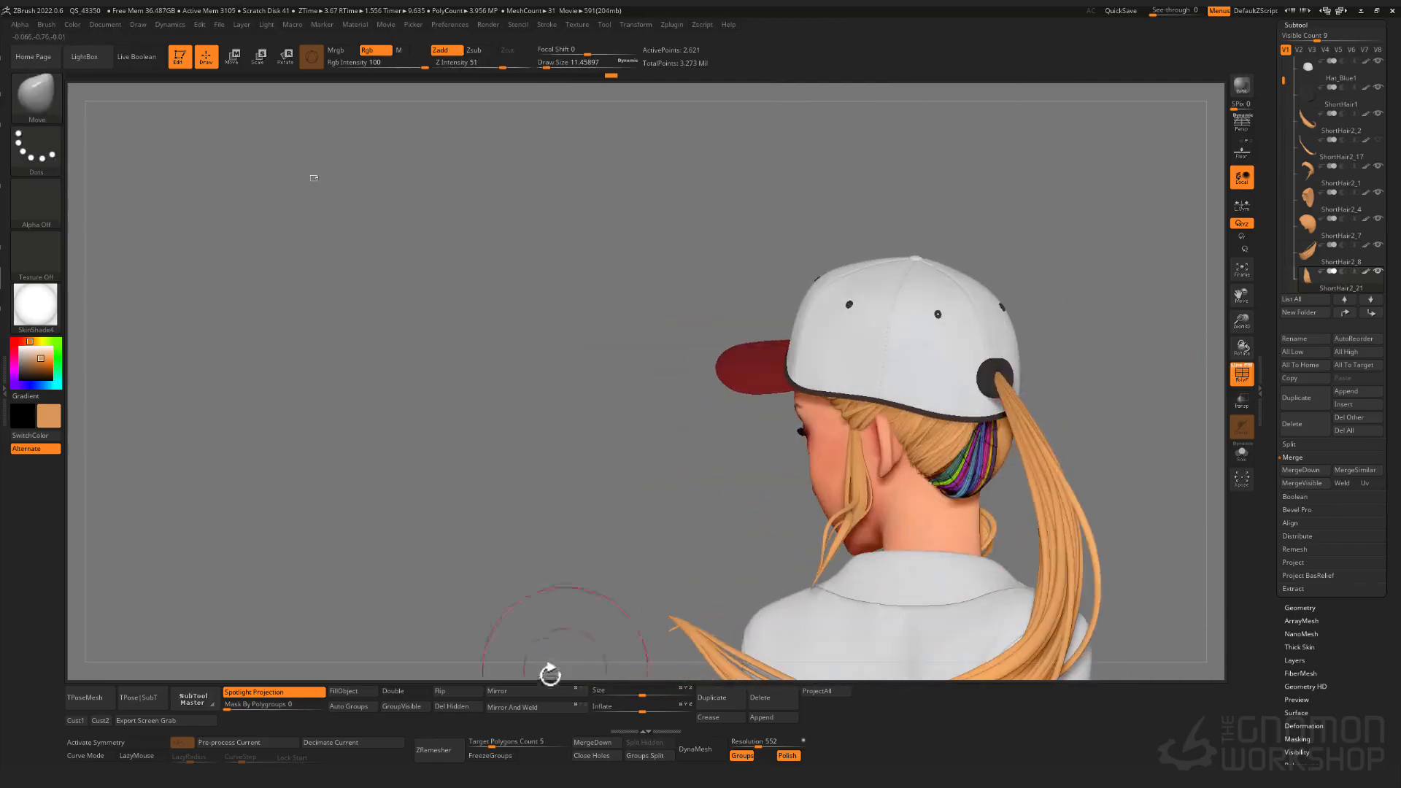
- Duplicate the ShortHair2_8 and ShortHair2_15 locks and mirror the copies for the other side of the head
alt+click(864, 520)
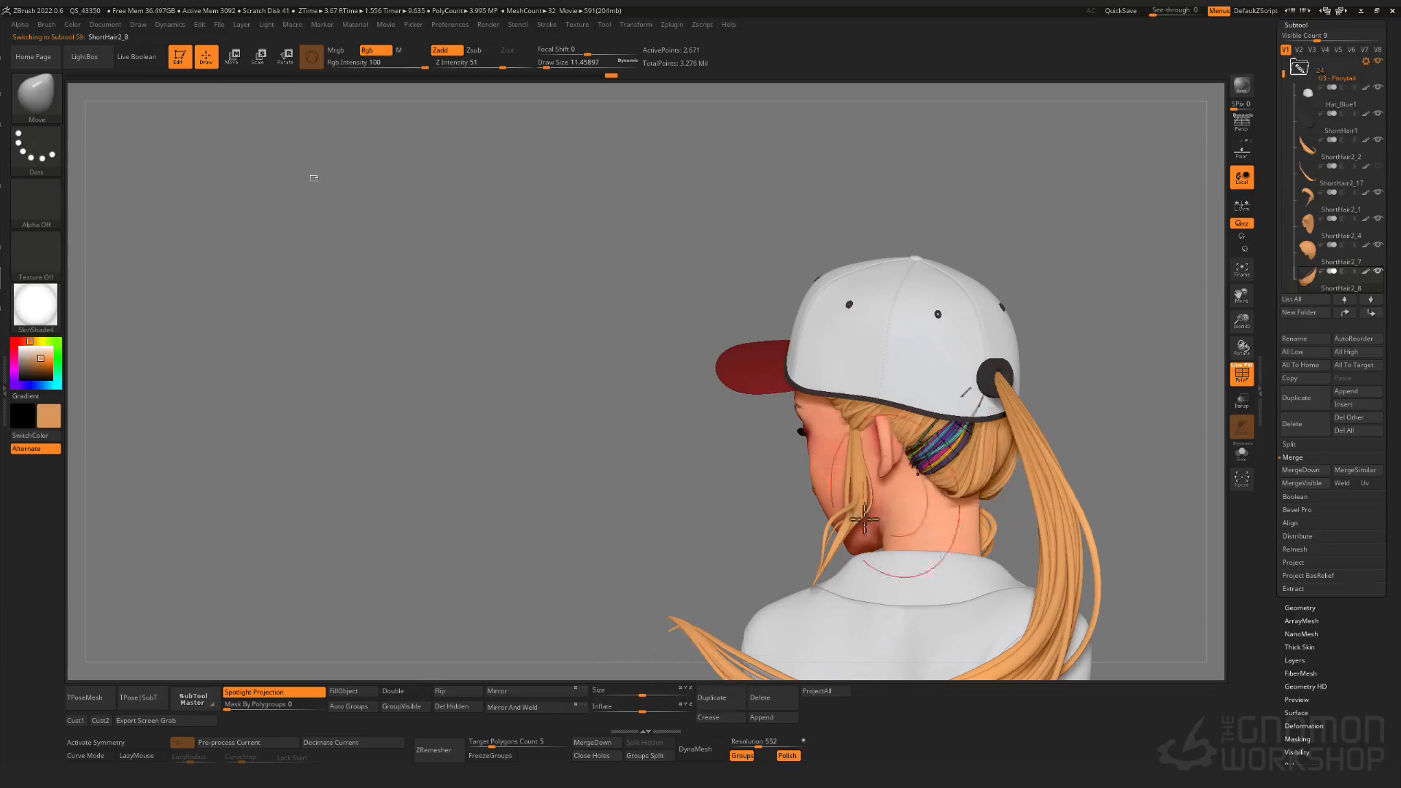
click(721, 699)
click(542, 694)
alt+click(904, 429)
mouse_move(905, 429)
right_down()
mouse_move(871, 436)
mouse_move(909, 442)
right_up()
click(721, 698)
click(507, 694)
right_drag(1022, 496, 839, 456)
key(shift+f)
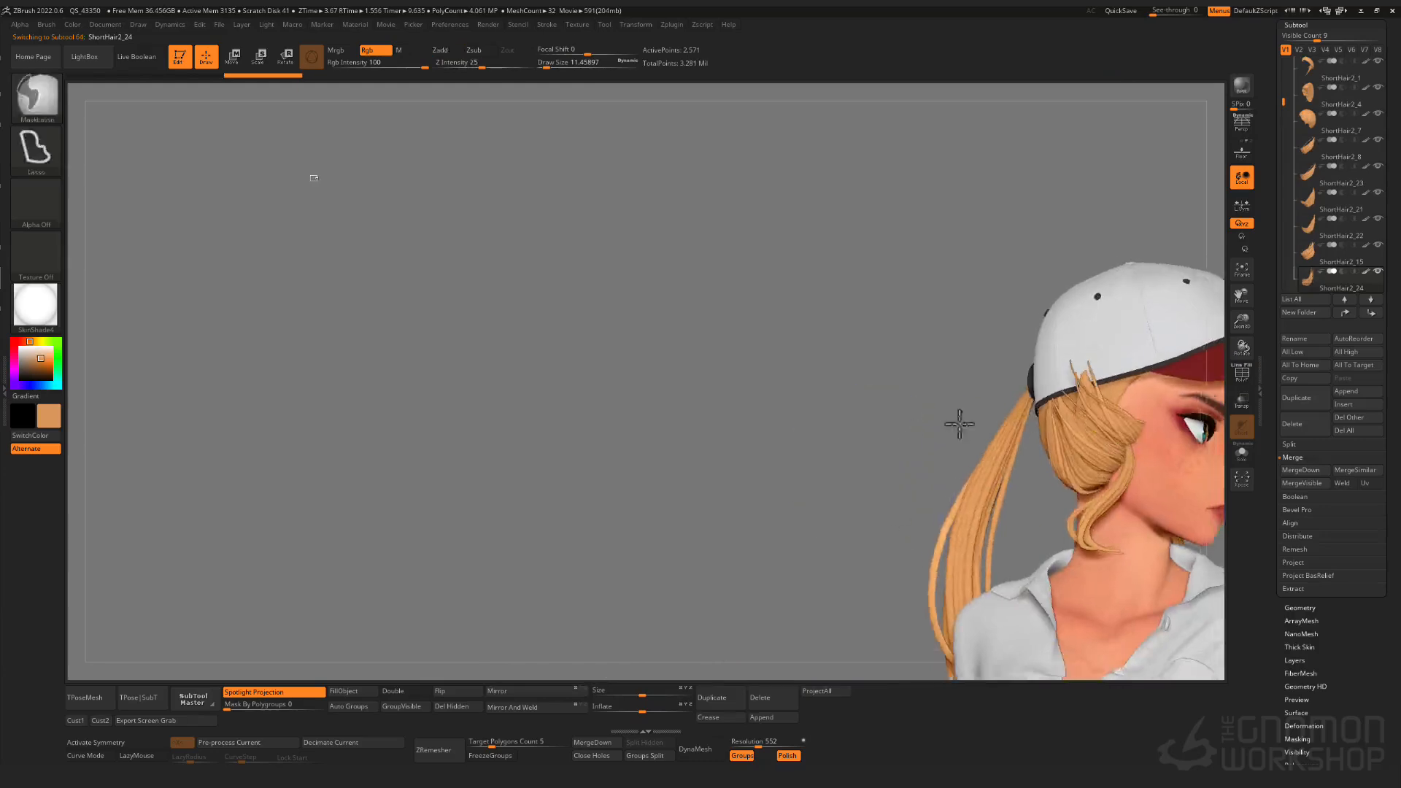
- Select the mirrored hair locks together for the Move gizmo and centre the gizmo on them
ctrl+right_drag(959, 424, 1012, 390)
key(w)
ctrl+right_drag(1062, 324, 1031, 244)
alt+right_drag(1030, 244, 986, 205)
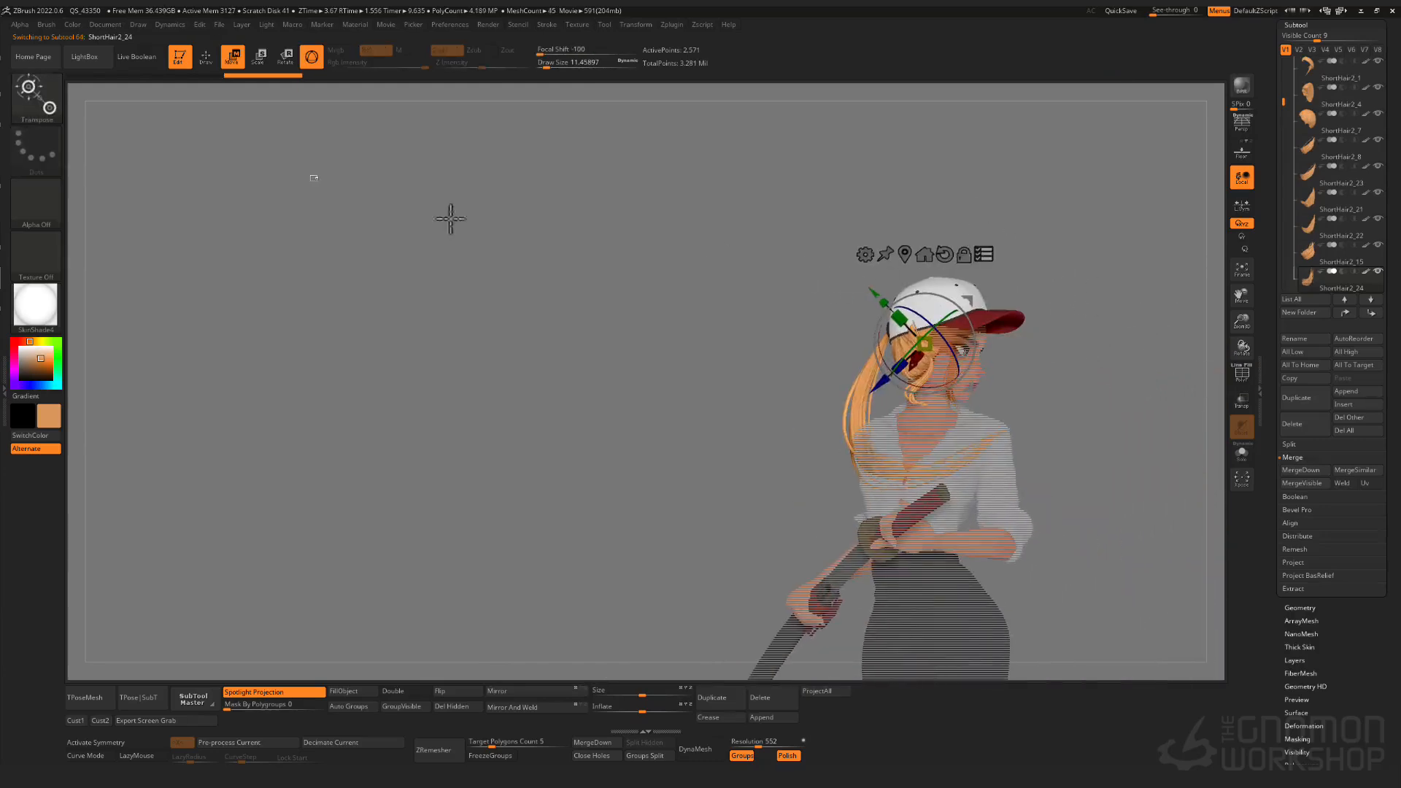
click(46, 110)
ctrl+shift+click(57, 112)
mouse_move(839, 313)
ctrl+right_down()
mouse_move(849, 421)
mouse_move(1041, 422)
mouse_move(1044, 467)
ctrl+right_up()
click(904, 248)
- Try moving and rotating the mirrored locks beside the head, and undo these transformations
drag(1019, 378, 1020, 388)
right_drag(1102, 394, 1054, 388)
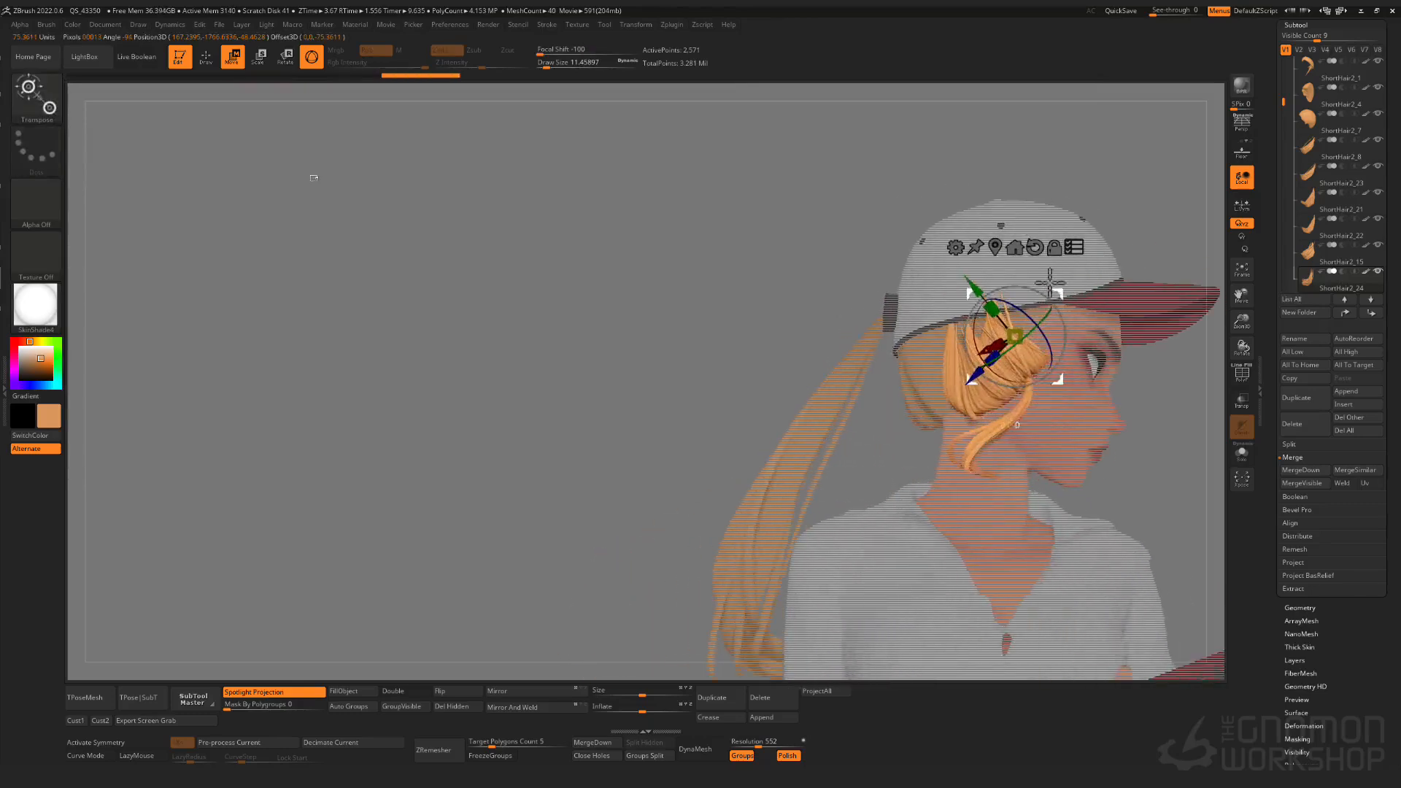
drag(1053, 286, 1005, 308)
right_drag(978, 367, 1019, 370)
drag(976, 378, 937, 385)
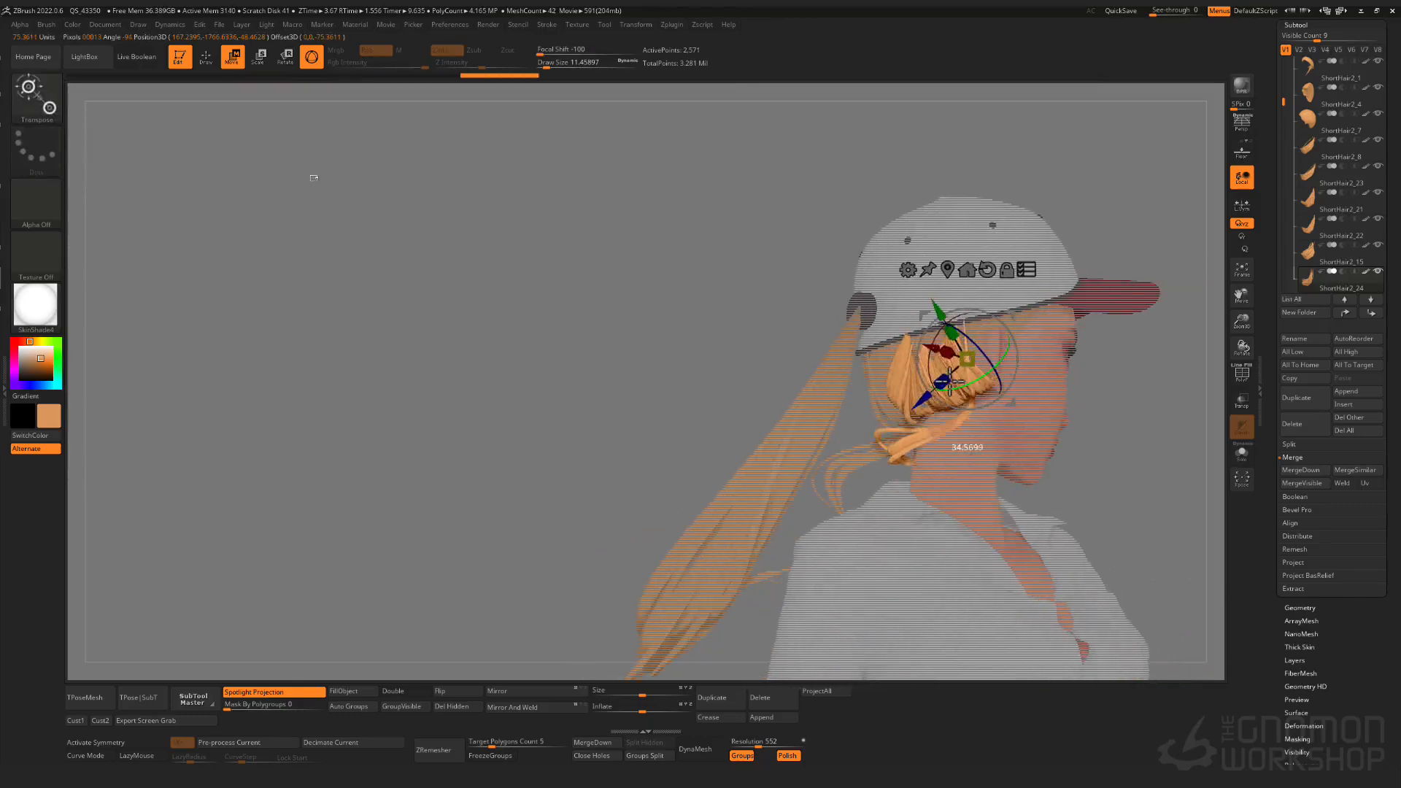
key(ctrl+z)
key(ctrl+z)
right_drag(1039, 469, 988, 482)
key(ctrl+z)
- Rotate and move the mirrored locks into place behind the other ear, and return to Draw mode
right_drag(974, 533, 1036, 323)
right_drag(1007, 268, 1001, 305)
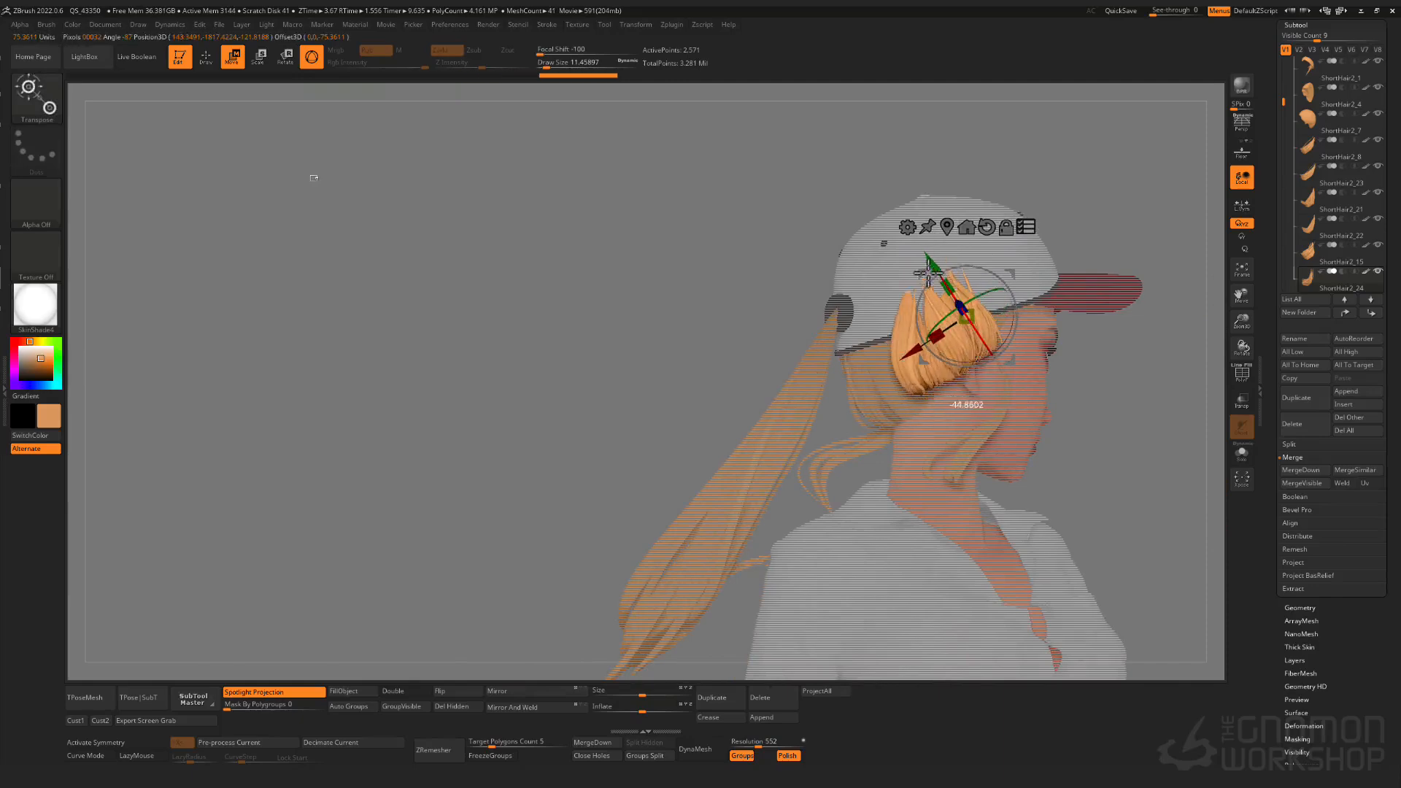
right_drag(919, 325, 987, 289)
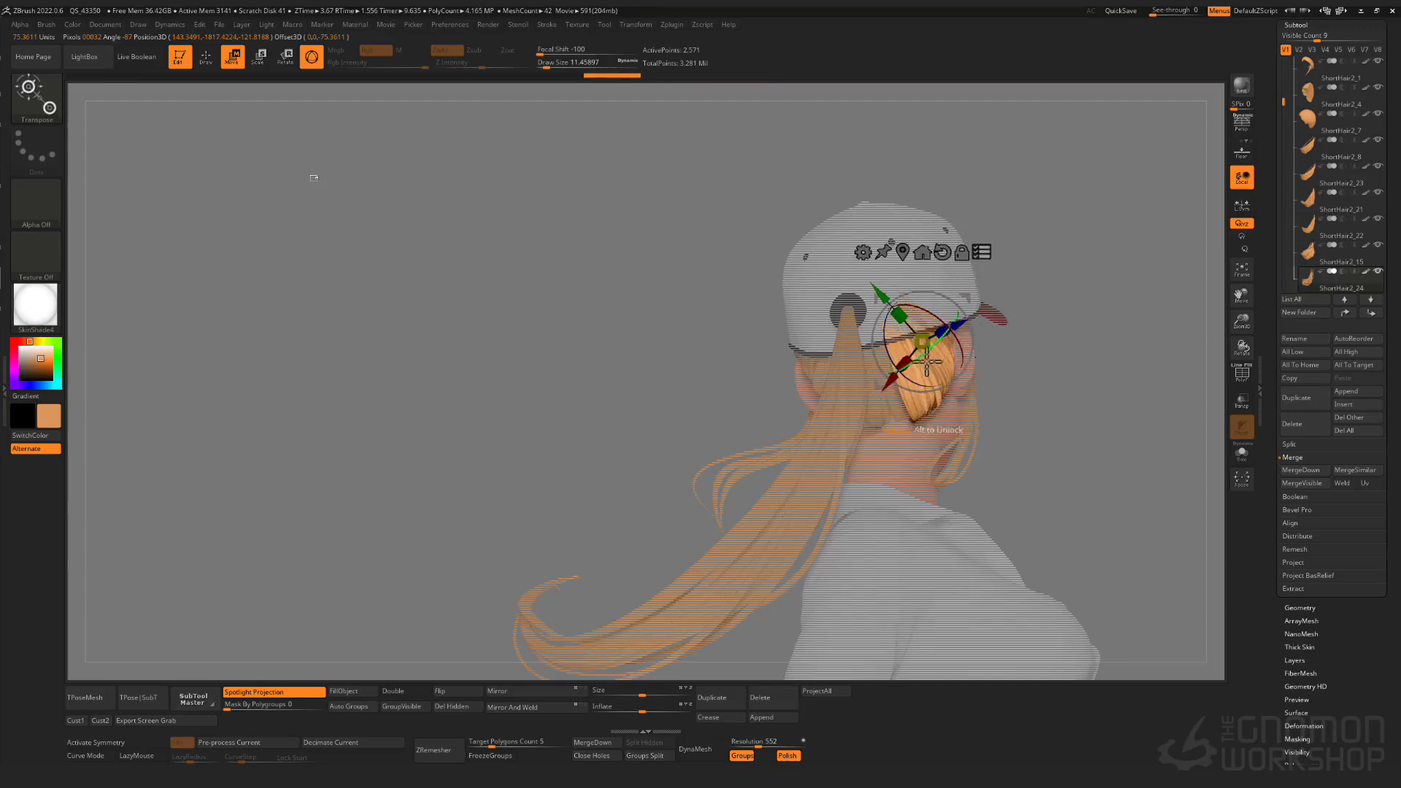
right_drag(967, 444, 973, 340)
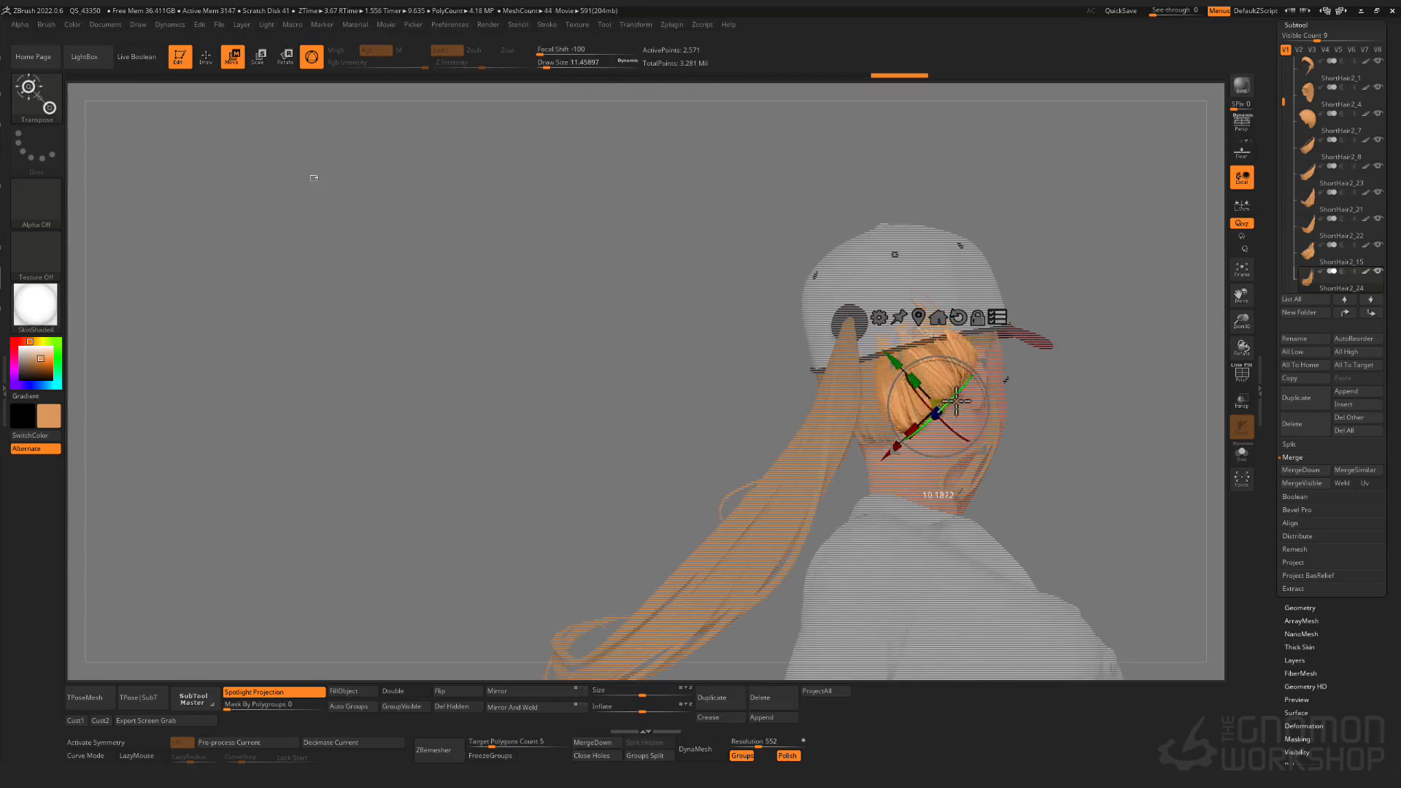
right_drag(997, 321, 988, 363)
key(q)
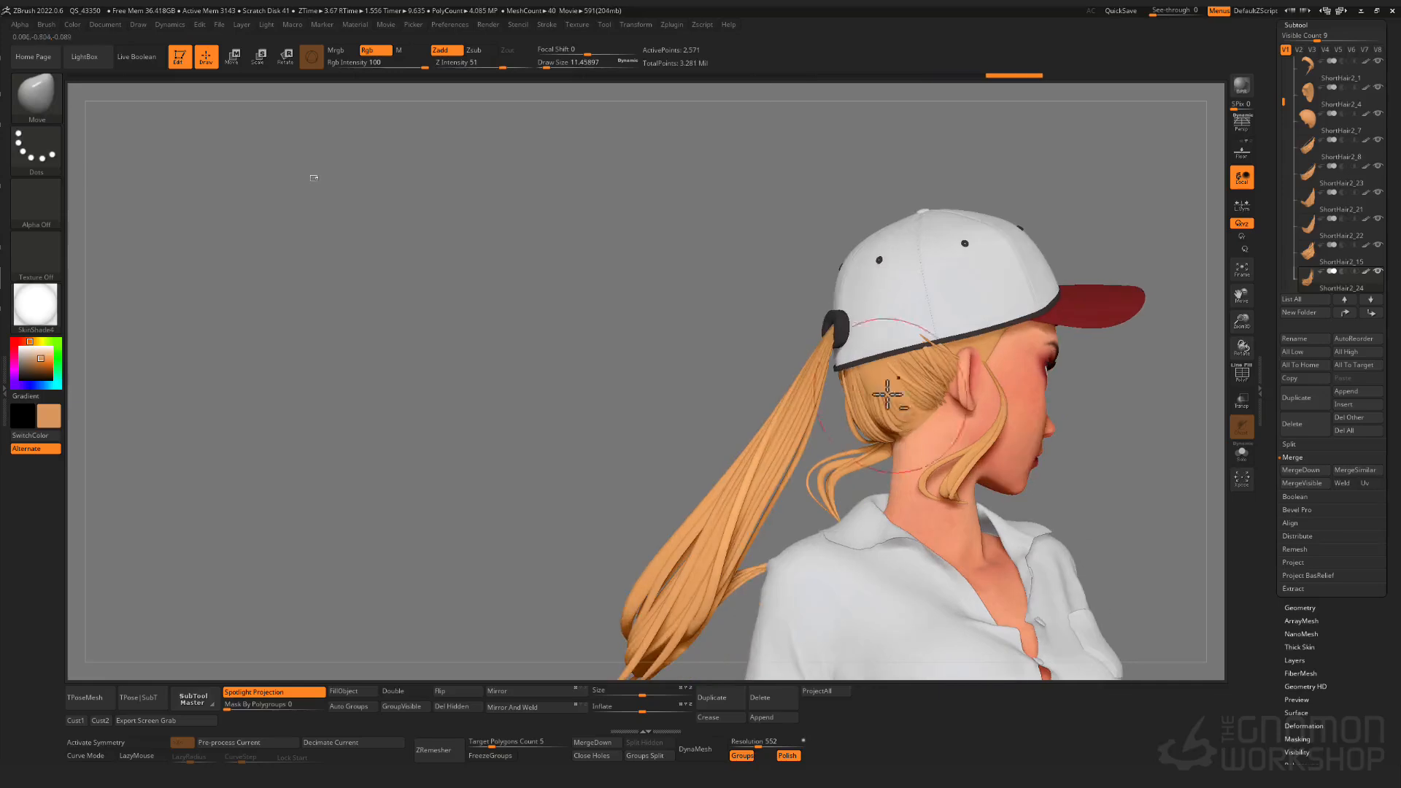
- Inspect the mirrored locks on the head and tuck the ShortHair2_24 lock under the cap edge
alt+click(887, 394)
mouse_move(879, 400)
right_down()
mouse_move(876, 412)
mouse_move(881, 351)
right_up()
alt+click(880, 351)
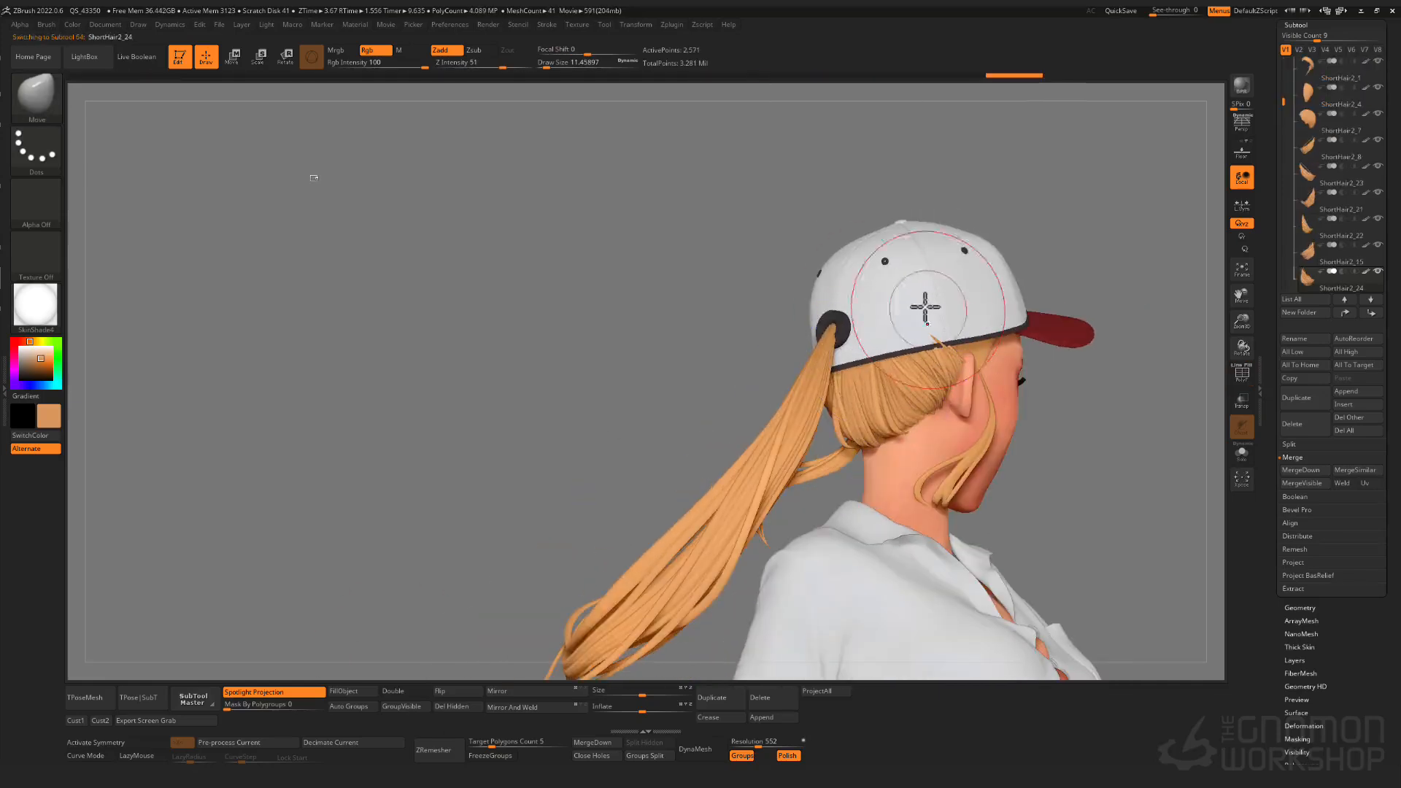
alt+click(921, 356)
key(shift+f)
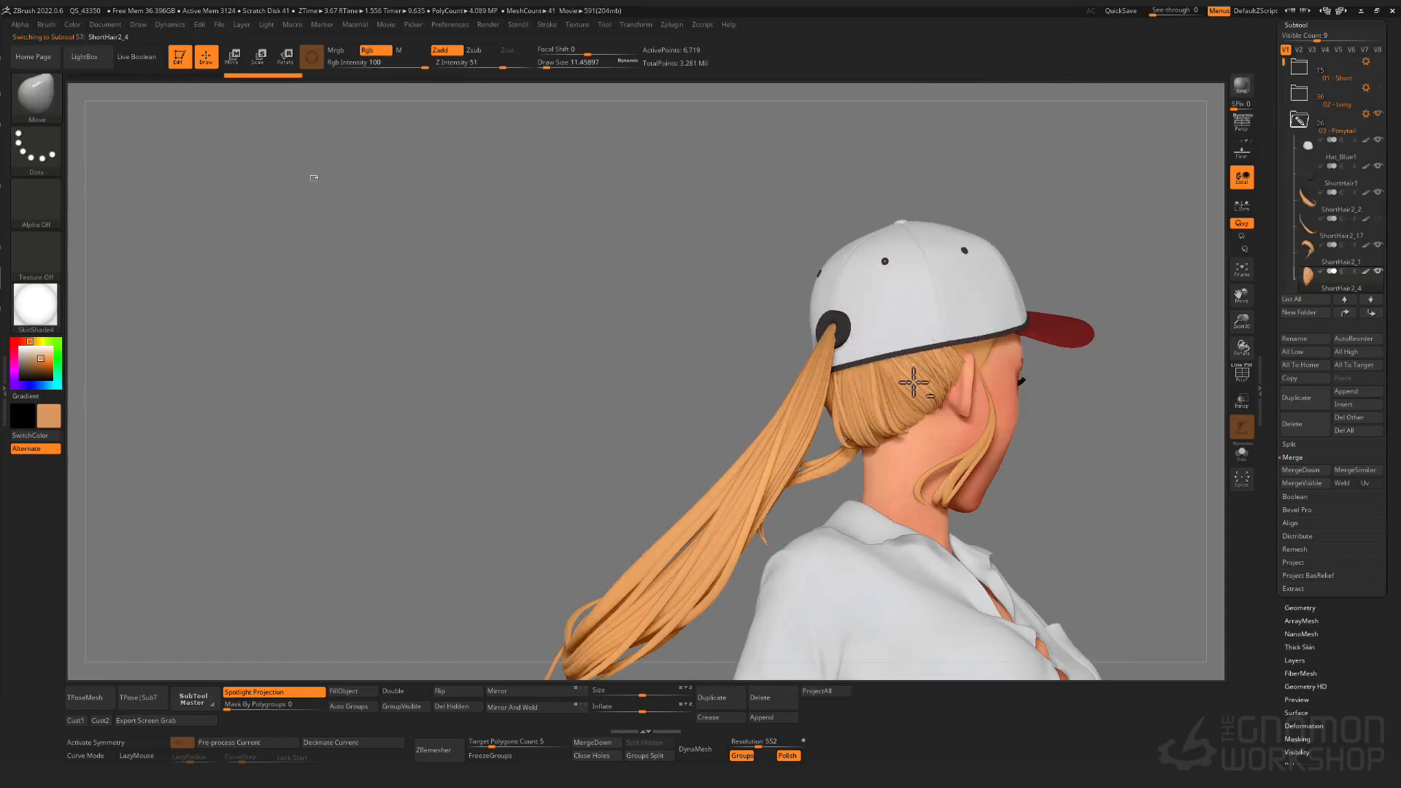
- Try subdividing the Hat_Blue1 cap mesh, and undo it
alt+click(921, 342)
key(ctrl+d)
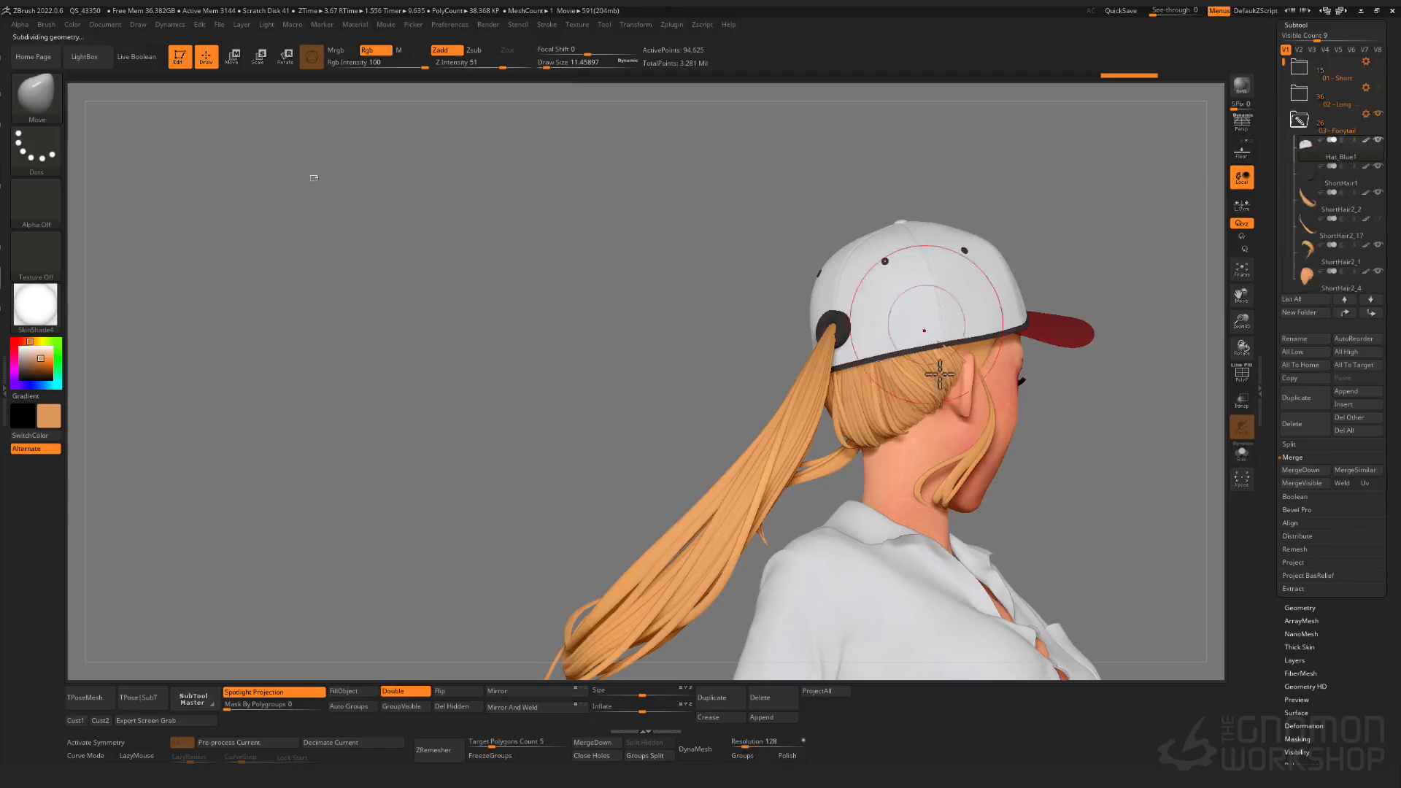
ctrl+right_drag(939, 357, 985, 387)
right_drag(985, 387, 970, 467)
right_drag(971, 467, 1004, 388)
key(ctrl+z)
key(shift+f)
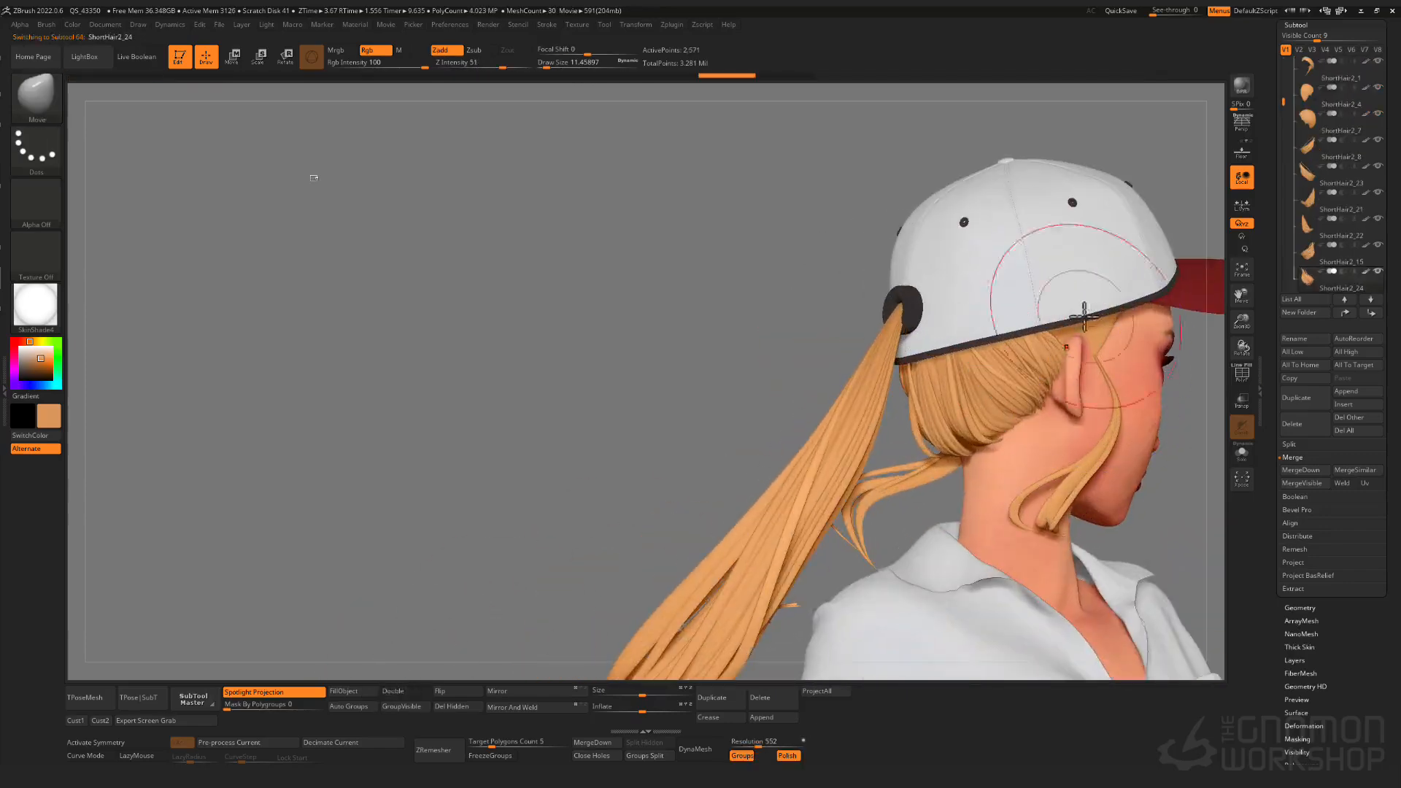
- Shape the mirrored ShortHair2_24 lock with the Move brush so it fits between the ear and the cap edge
alt+click(1033, 348)
right_drag(1021, 321, 1087, 281)
right_drag(1084, 336, 1025, 438)
right_drag(1025, 437, 1022, 292)
alt+click(1047, 402)
right_drag(1021, 292, 1094, 336)
ctrl+right_drag(1094, 335, 1007, 358)
mouse_move(1007, 358)
right_down()
mouse_move(902, 359)
mouse_move(869, 337)
mouse_move(1021, 350)
right_up()
ctrl+right_drag(1021, 350, 1043, 394)
alt+click(1048, 417)
key(shift+f)
key(shift+f)
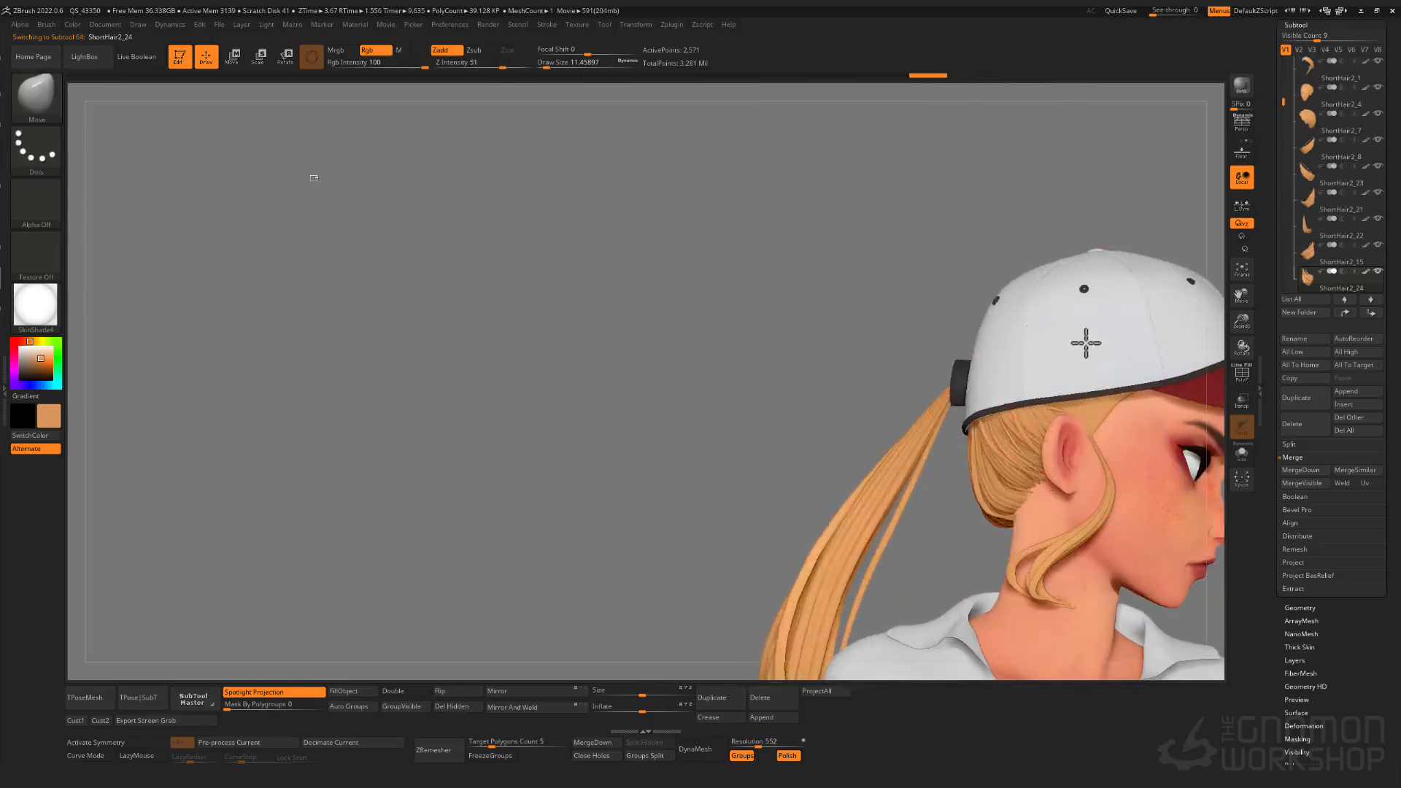
- Select the ShortHair2_23 lock and switch to the Inflat brush with a draw size of about 5.6
right_drag(1085, 344, 1105, 349)
alt+click(1009, 440)
key(shift+f)
key(shift+f)
key(b)
key(i)
key(n)
right_drag(999, 443, 1030, 453)
key(s)
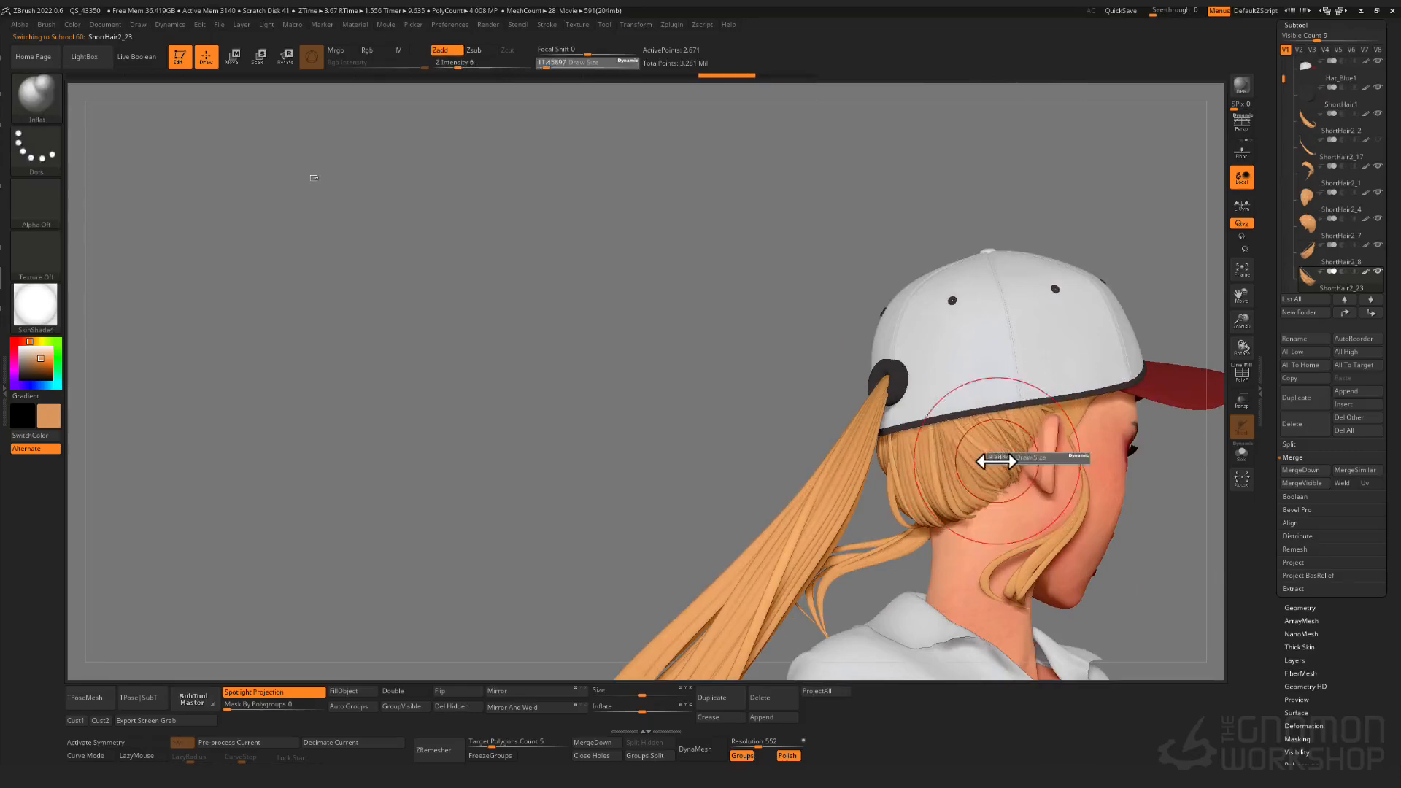
drag(996, 461, 993, 445)
right_drag(992, 466, 985, 462)
- Smooth the ShortHair2_22 lock at the back of the head and switch to the Move brush with a draw size of about 6.9
alt+click(952, 431)
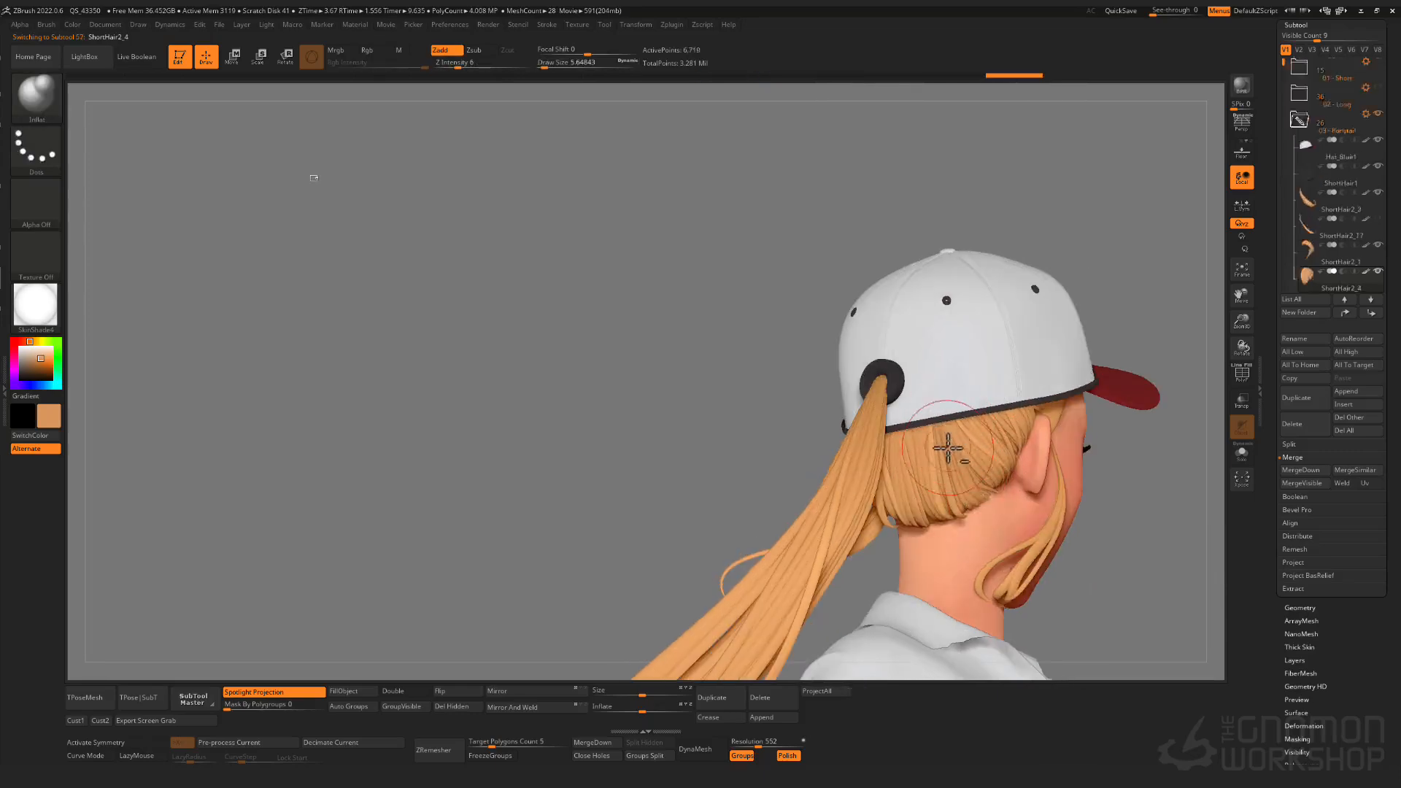
key(shift+f)
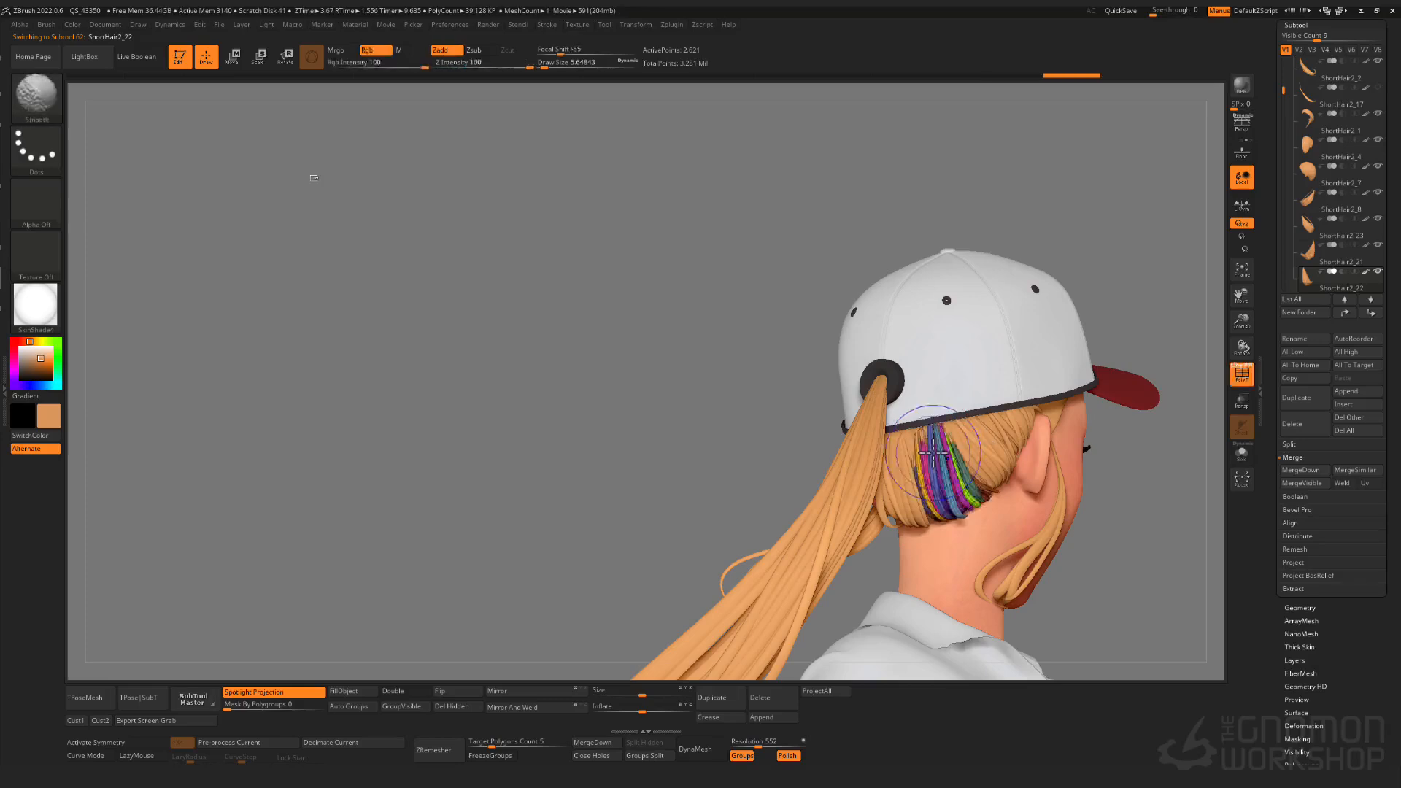
key(shift+f)
key(b)
key(m)
key(v)
key(s)
drag(937, 444, 931, 446)
mouse_move(939, 446)
right_down()
mouse_move(931, 427)
mouse_move(955, 410)
mouse_move(992, 434)
mouse_move(972, 450)
mouse_move(1031, 515)
right_up()
- Isolate one strand of the ShortHair2_24 lock, mask the other strands, and move it into place behind the ear
alt+click(1019, 435)
key(shift+f)
ctrl+shift+click(1023, 439)
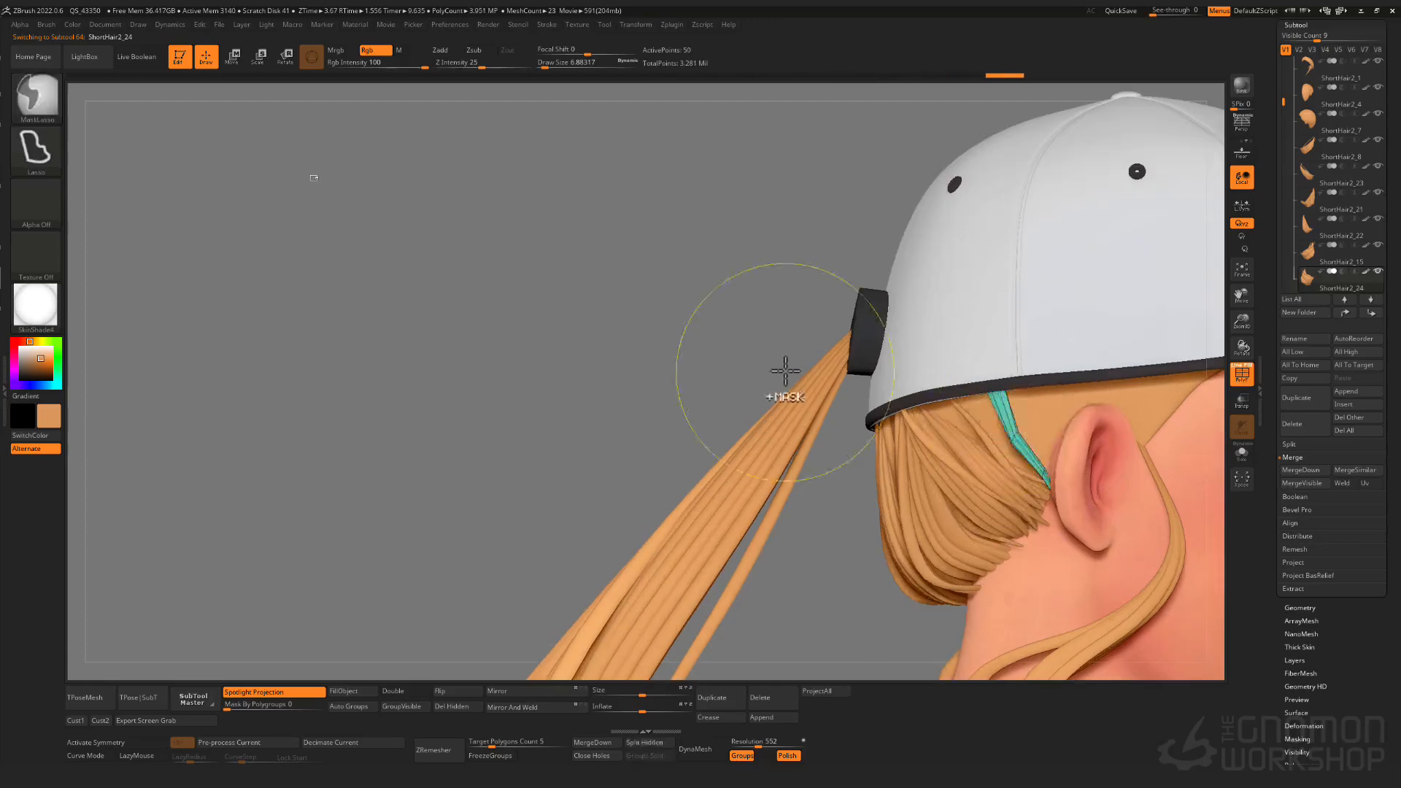
ctrl+click(785, 372)
ctrl+shift+click(784, 372)
ctrl+click(785, 372)
key(shift+f)
drag(1030, 496, 1022, 467)
ctrl+right_drag(628, 328, 646, 217)
right_drag(701, 357, 925, 454)
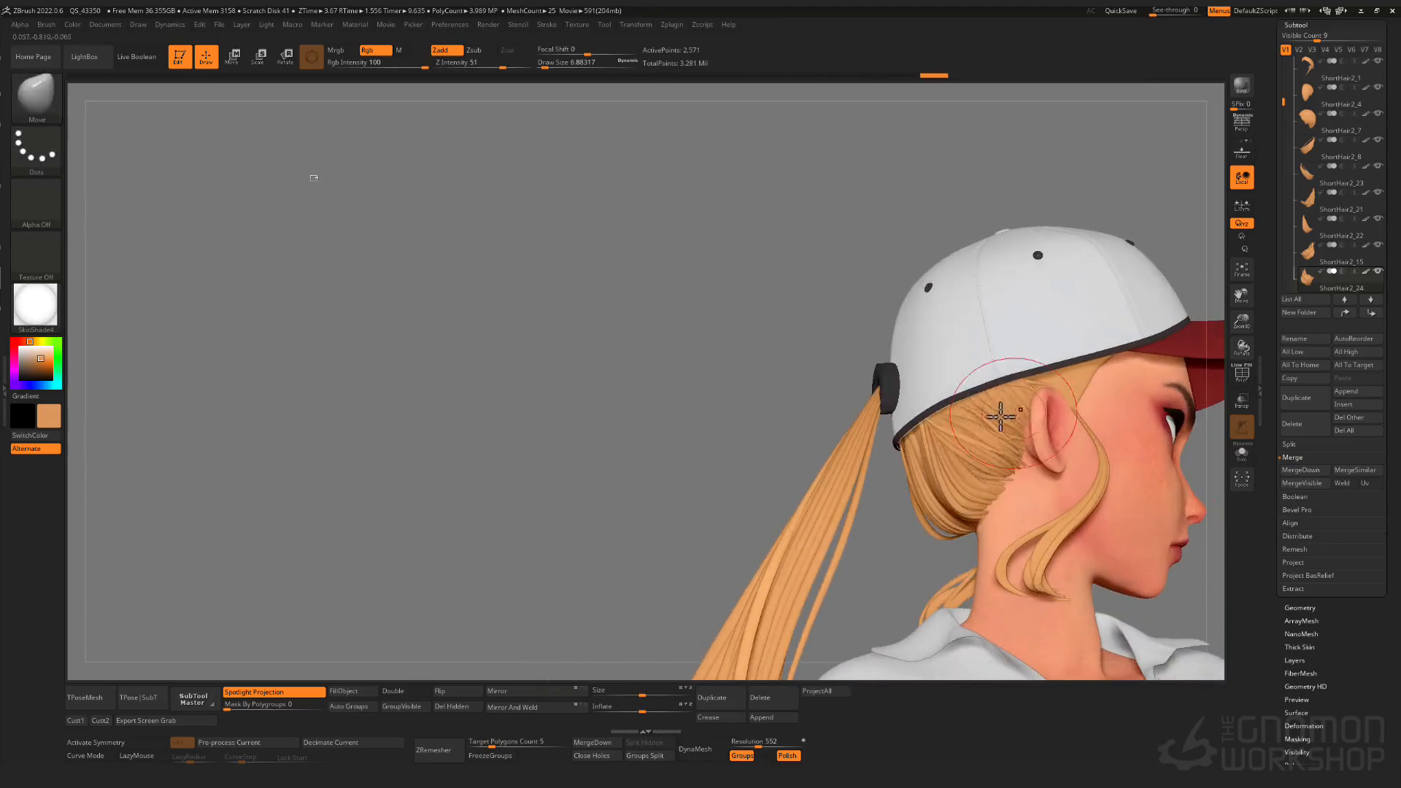
- Select the ShortHair2_23 lock, mask all but one of its strands, and adjust that strand behind the ear
key(shift+f)
alt+click(985, 416)
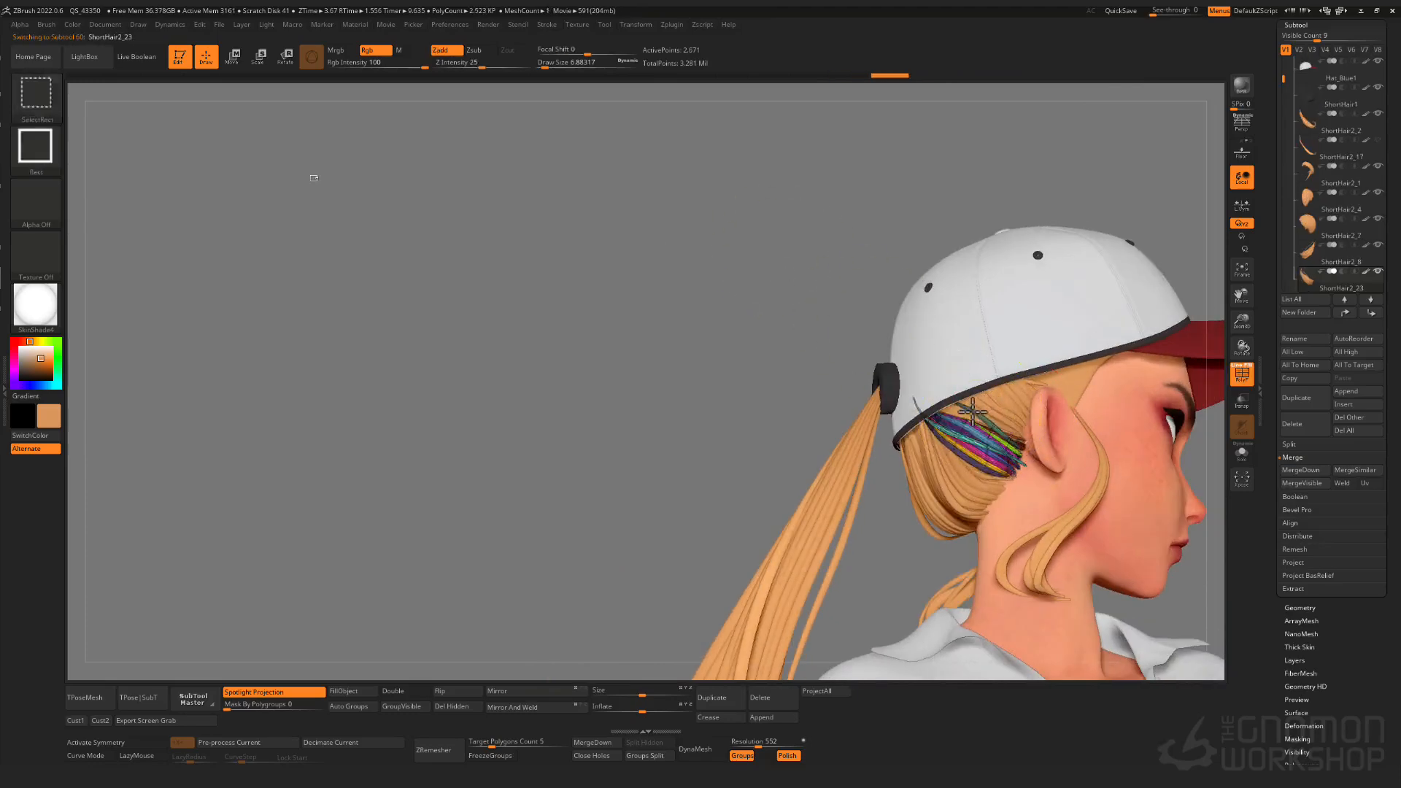
key(shift+f)
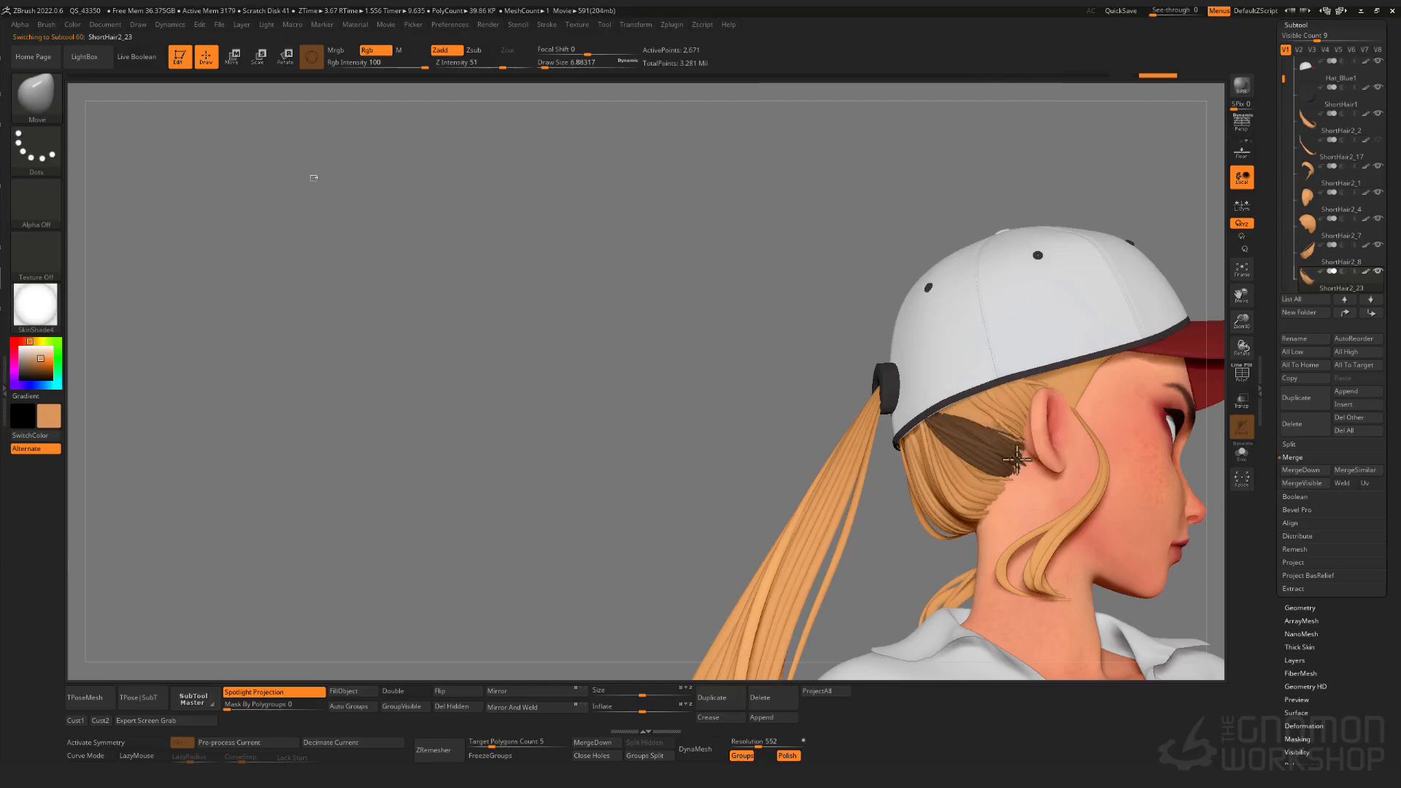
- Mask all but one strand of the ShortHair2_22 lock, reshape it along the nape, and clear the mask
right_drag(1034, 479, 987, 532)
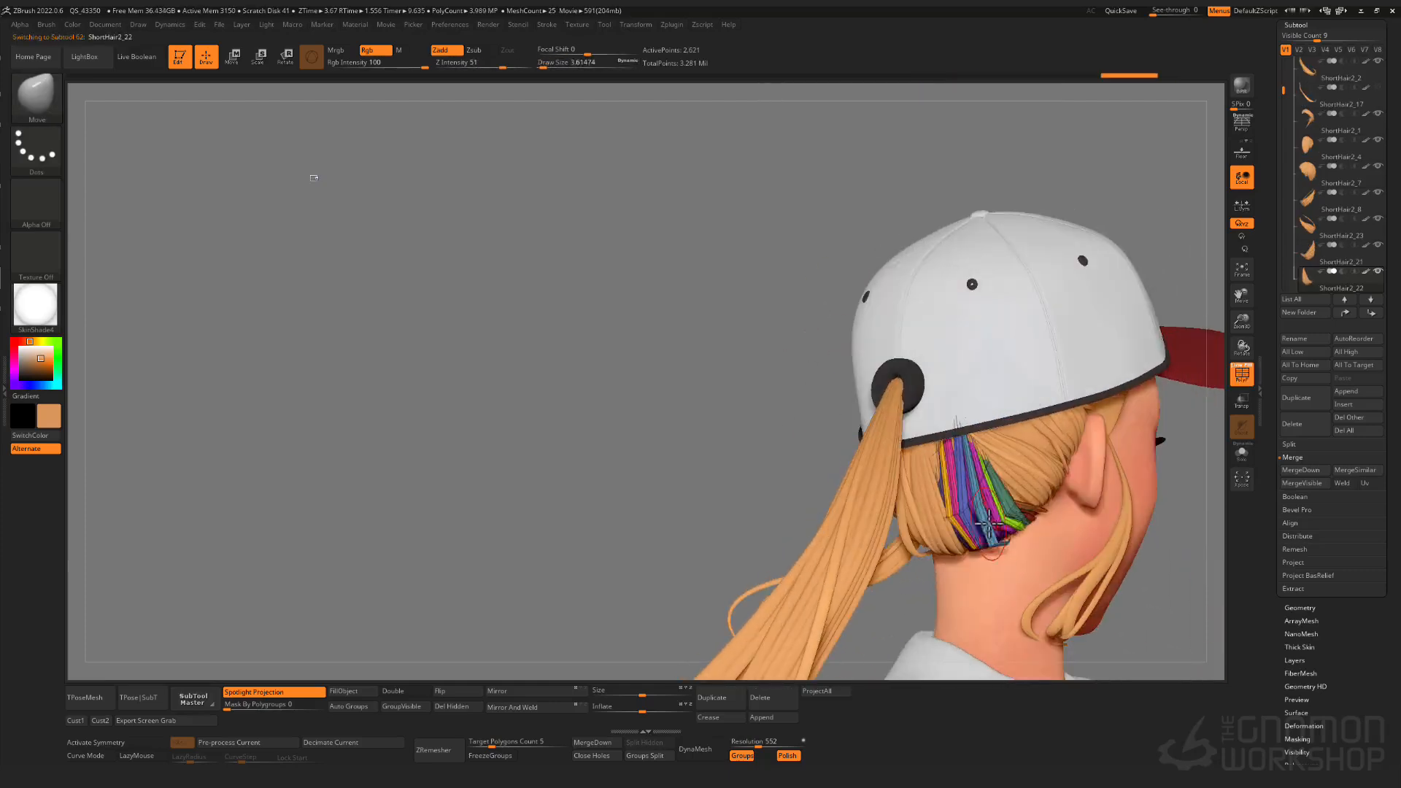
alt+click(1006, 541)
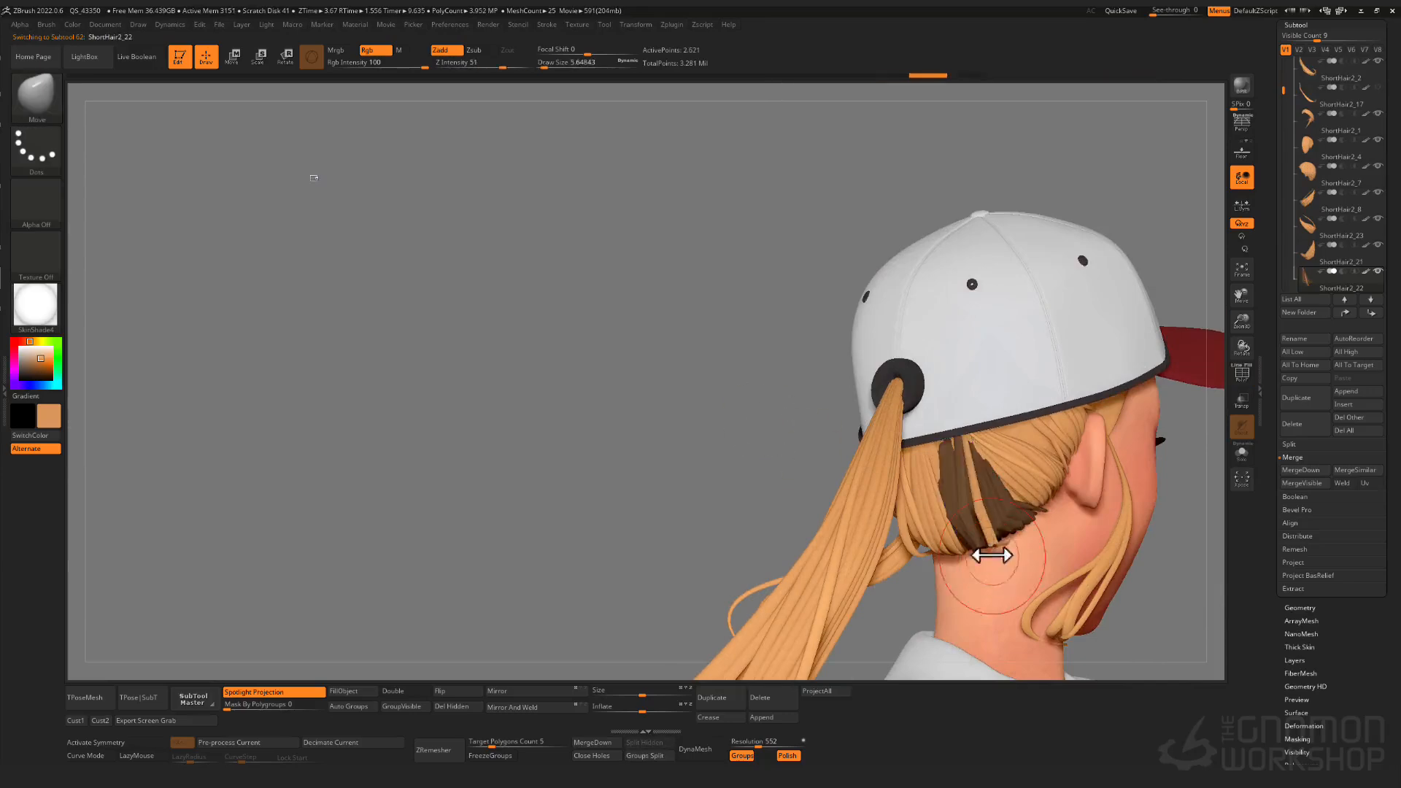
mouse_move(999, 527)
right_down()
mouse_move(976, 545)
mouse_move(861, 291)
mouse_move(992, 520)
right_up()
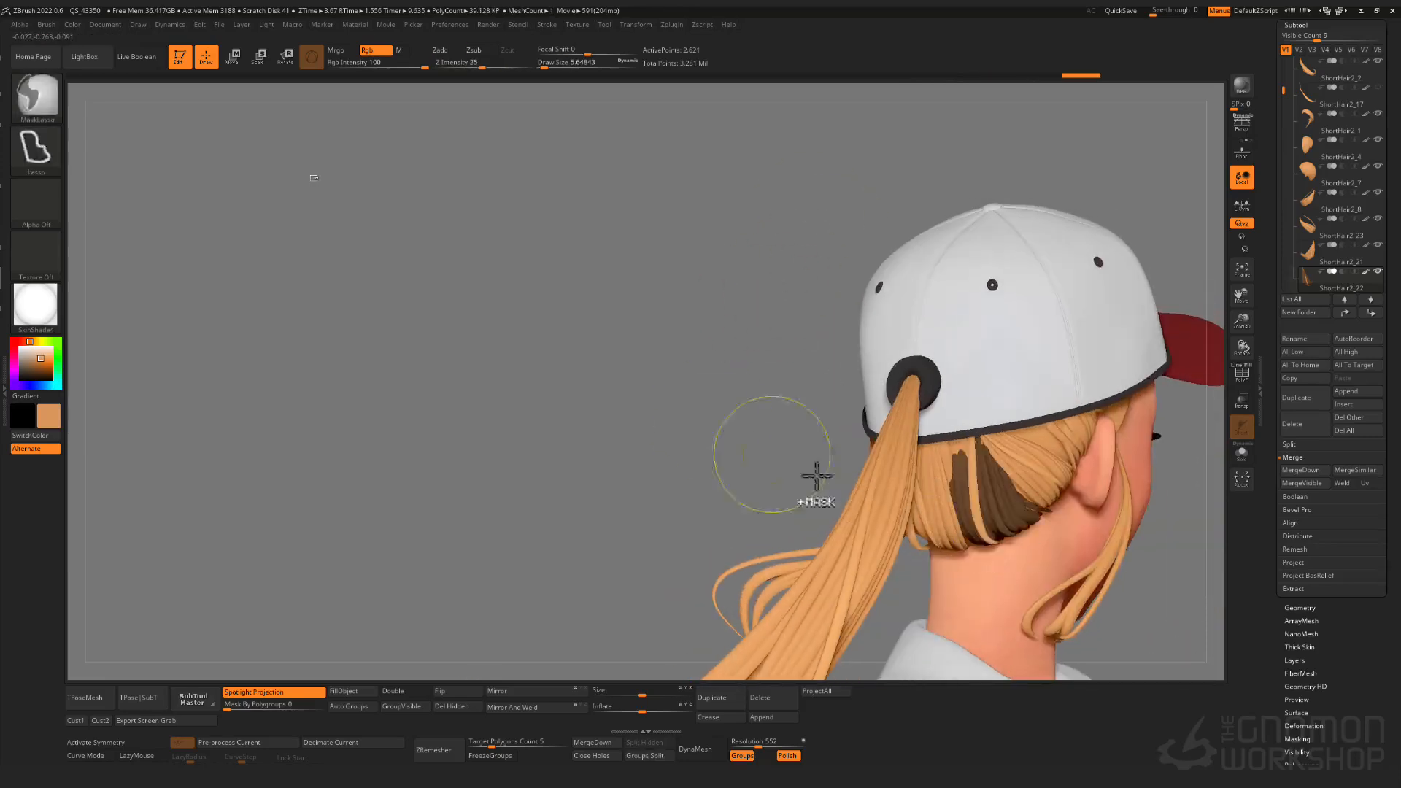
key(shift+f)
key(s)
mouse_move(973, 525)
right_down()
mouse_move(1031, 577)
mouse_move(953, 517)
right_up()
ctrl+drag(817, 370, 636, 199)
- Isolate one strand of the ShortHair2_21 lock beside the ponytail, mask the other strands, and adjust it at the nape
right_drag(657, 219, 759, 212)
right_drag(759, 212, 985, 408)
ctrl+right_drag(985, 408, 994, 481)
alt+right_drag(994, 482, 965, 343)
ctrl+right_drag(964, 342, 941, 379)
key(shift+f)
alt+click(912, 493)
ctrl+shift+click(921, 491)
ctrl+click(642, 350)
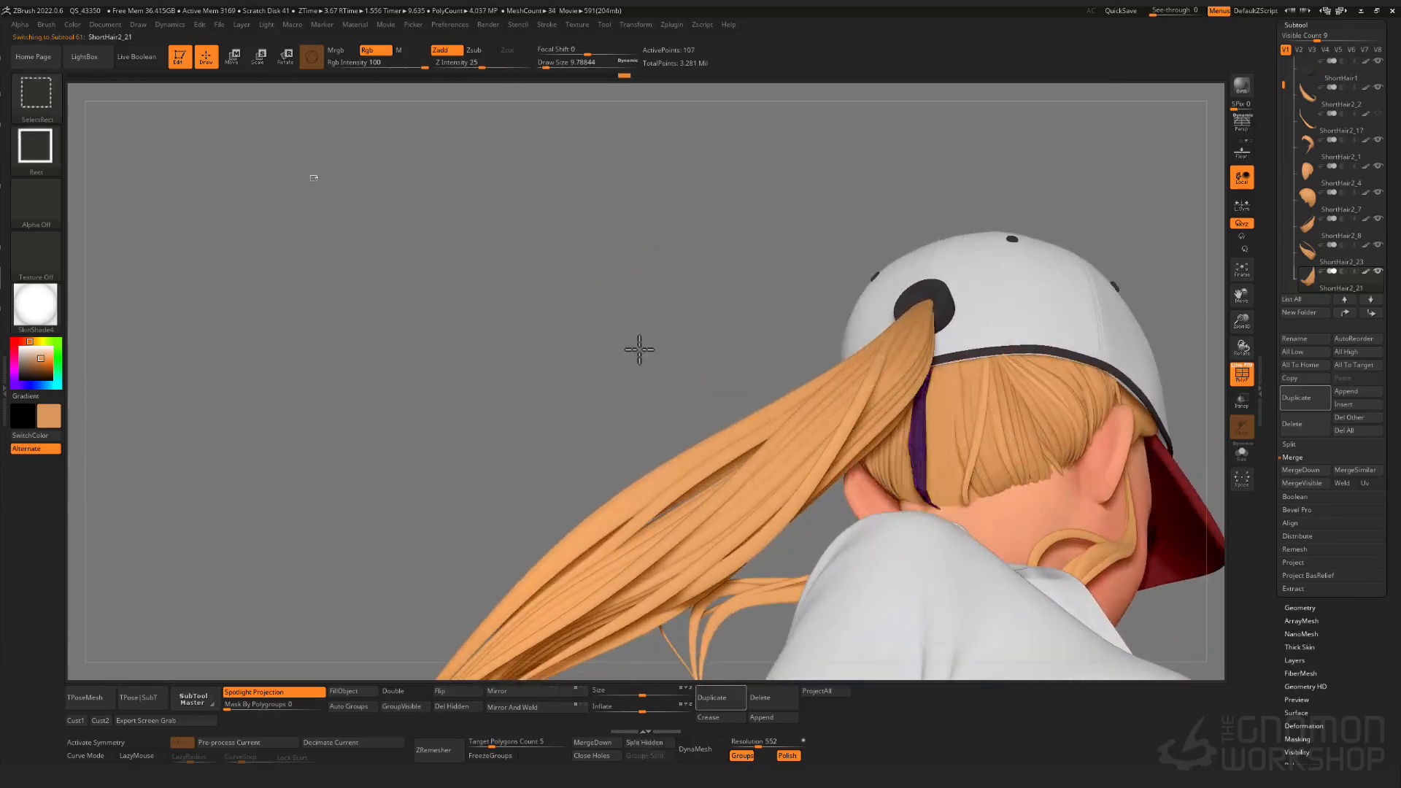
ctrl+shift+click(638, 350)
ctrl+click(639, 350)
key(shift+f)
right_drag(967, 463, 972, 523)
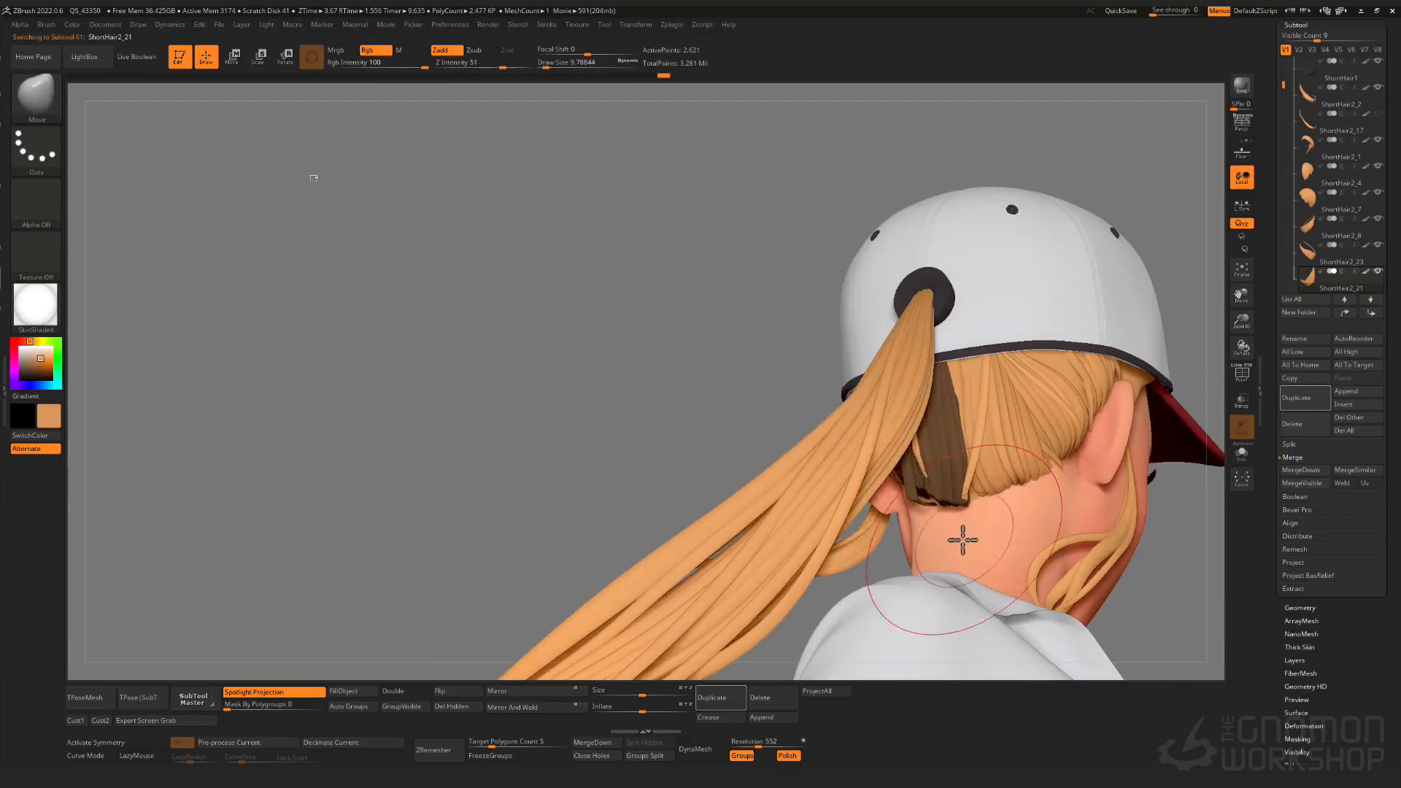
- Isolate a strand of the neighbouring lock at the nape and mask the lock's other strands
ctrl+right_drag(982, 544, 876, 428)
ctrl+right_drag(1005, 443, 1002, 511)
right_drag(1003, 511, 1058, 394)
right_drag(1057, 394, 1112, 363)
mouse_move(1085, 462)
ctrl+right_down()
mouse_move(1022, 635)
mouse_move(992, 491)
mouse_move(901, 438)
mouse_move(844, 288)
mouse_move(1104, 415)
mouse_move(1087, 503)
ctrl+right_up()
alt+click(998, 483)
key(shift+f)
ctrl+shift+click(1005, 522)
ctrl+click(847, 453)
ctrl+shift+click(847, 453)
ctrl+click(847, 453)
key(shift+f)
- Select the ShortHair2_23 lock behind the ear, check its polygroups, and reduce the brush's draw size to about 5.65
mouse_move(1087, 503)
right_down()
mouse_move(1057, 522)
mouse_move(985, 527)
right_up()
alt+click(983, 522)
key(shift+f)
key(s)
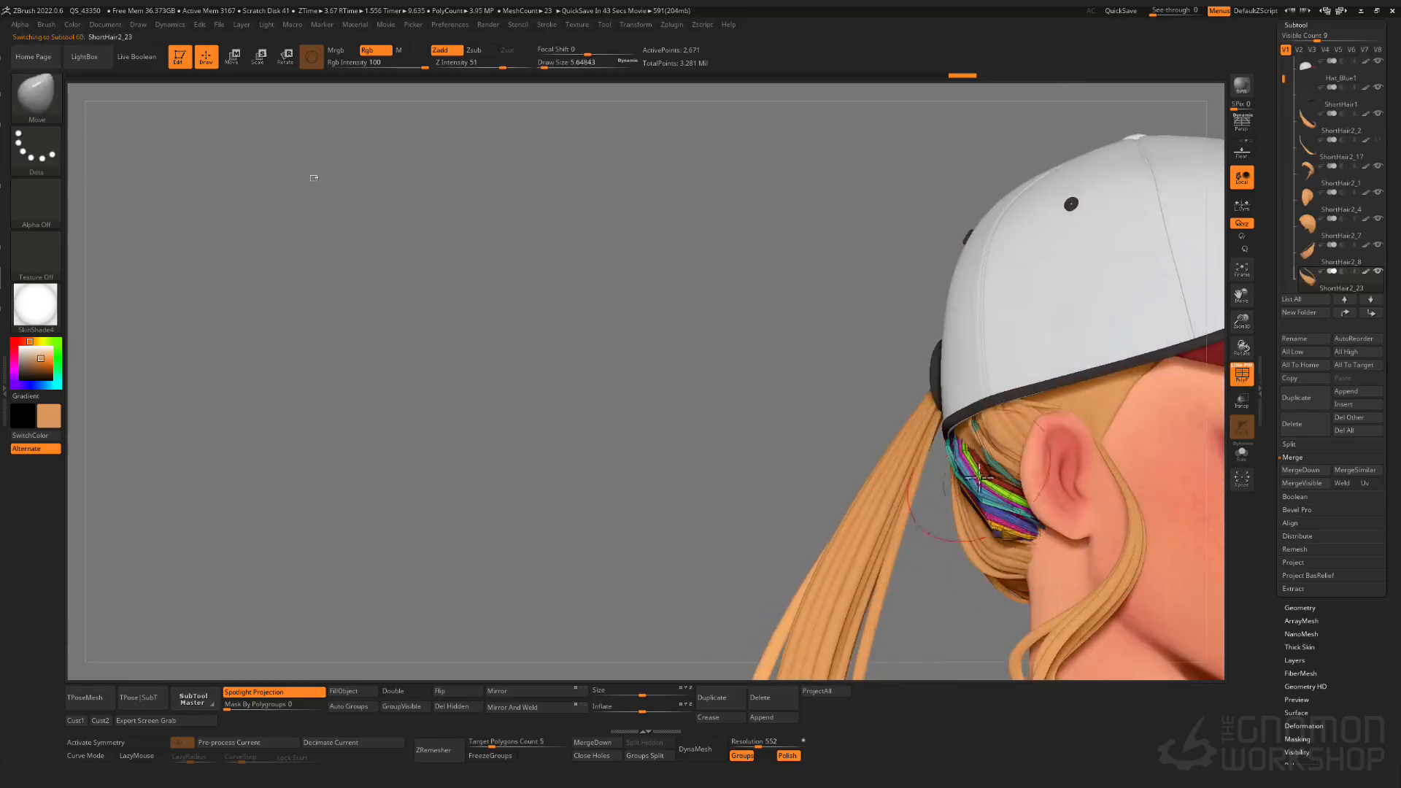
right_drag(980, 478, 994, 442)
key(shift+f)
ctrl+right_drag(993, 442, 962, 510)
- Select the ShortHair2_24 lock directly behind the ear and display its polygroups
alt+click(828, 432)
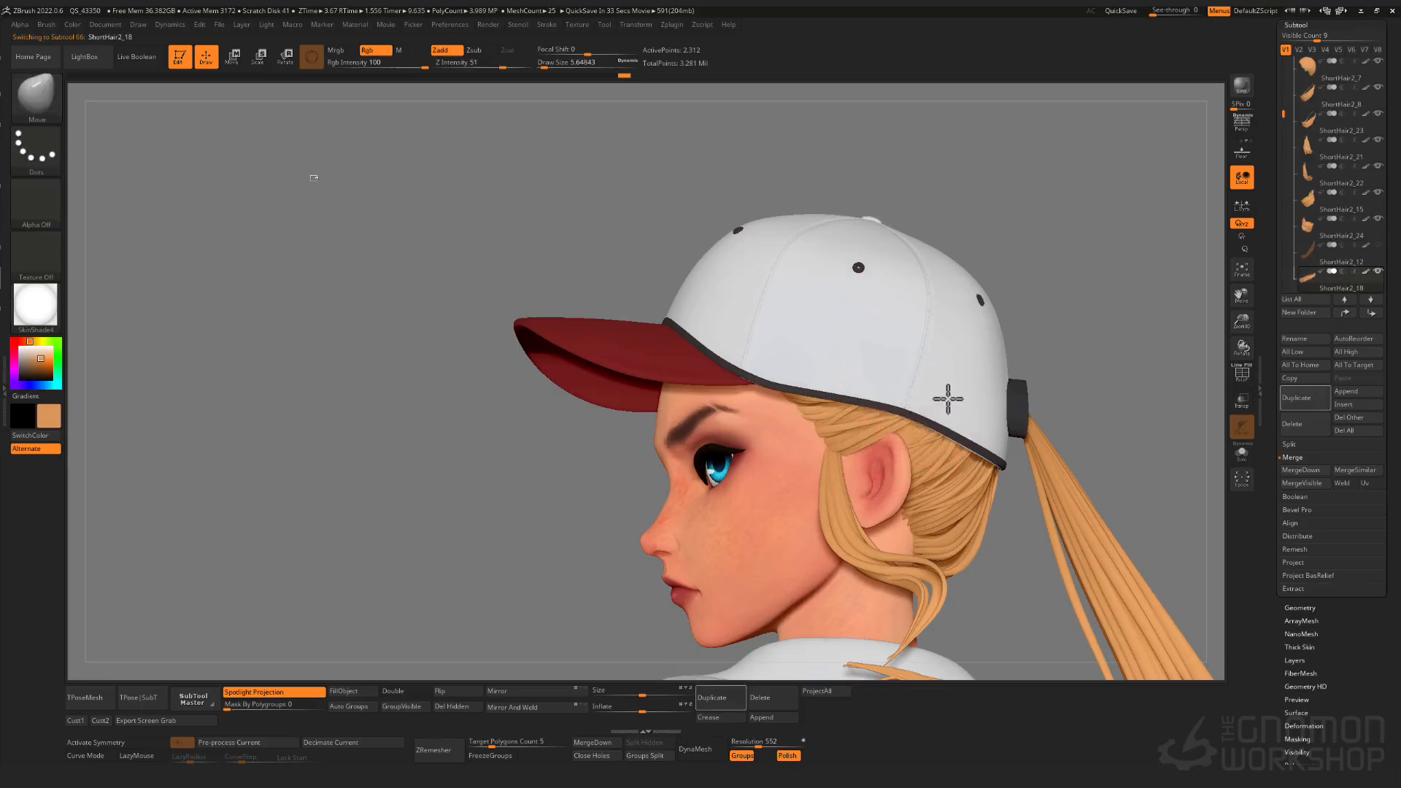
right_drag(948, 398, 938, 281)
alt+click(931, 433)
right_drag(937, 281, 1090, 373)
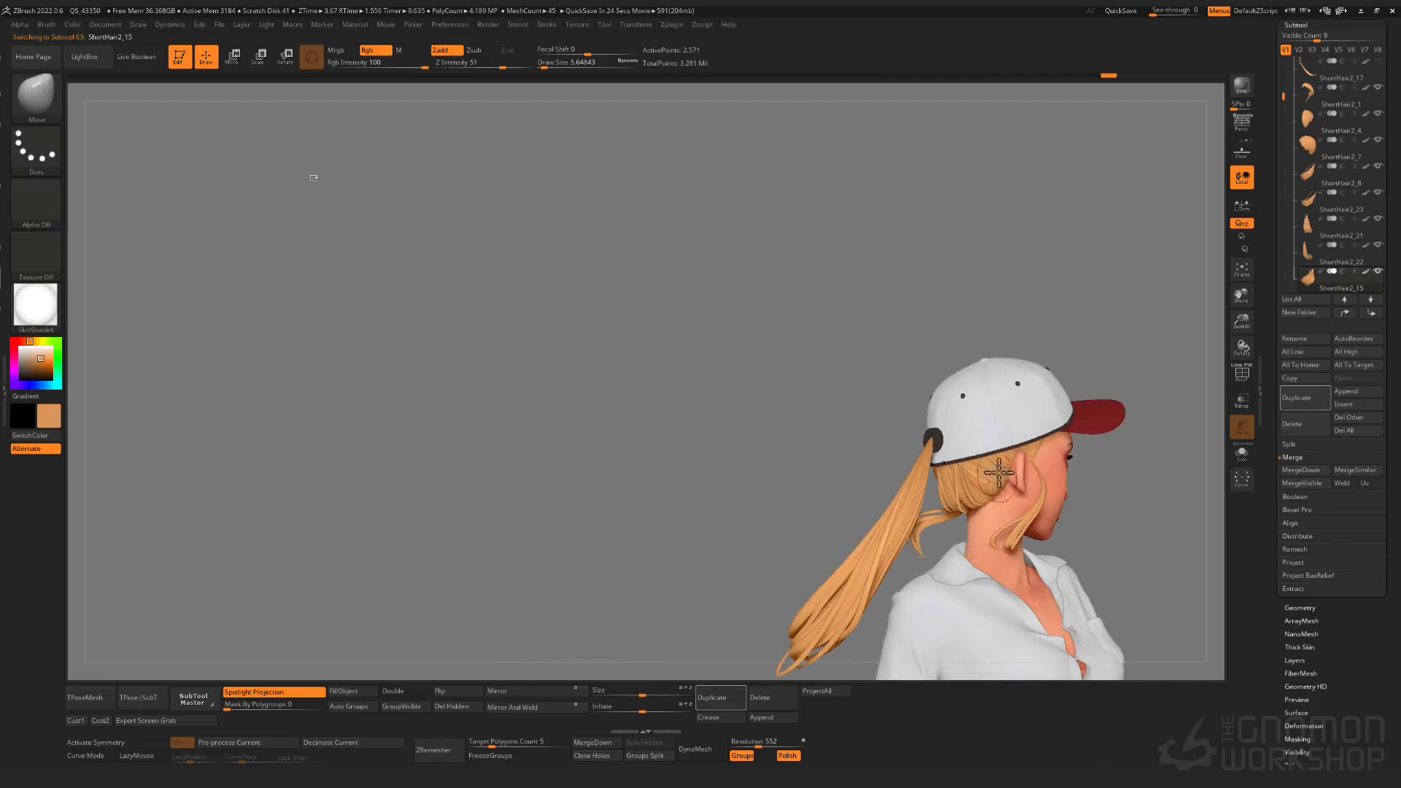
ctrl+right_drag(998, 473, 1057, 504)
key(shift+f)
alt+click(1014, 453)
alt+click(1022, 459)
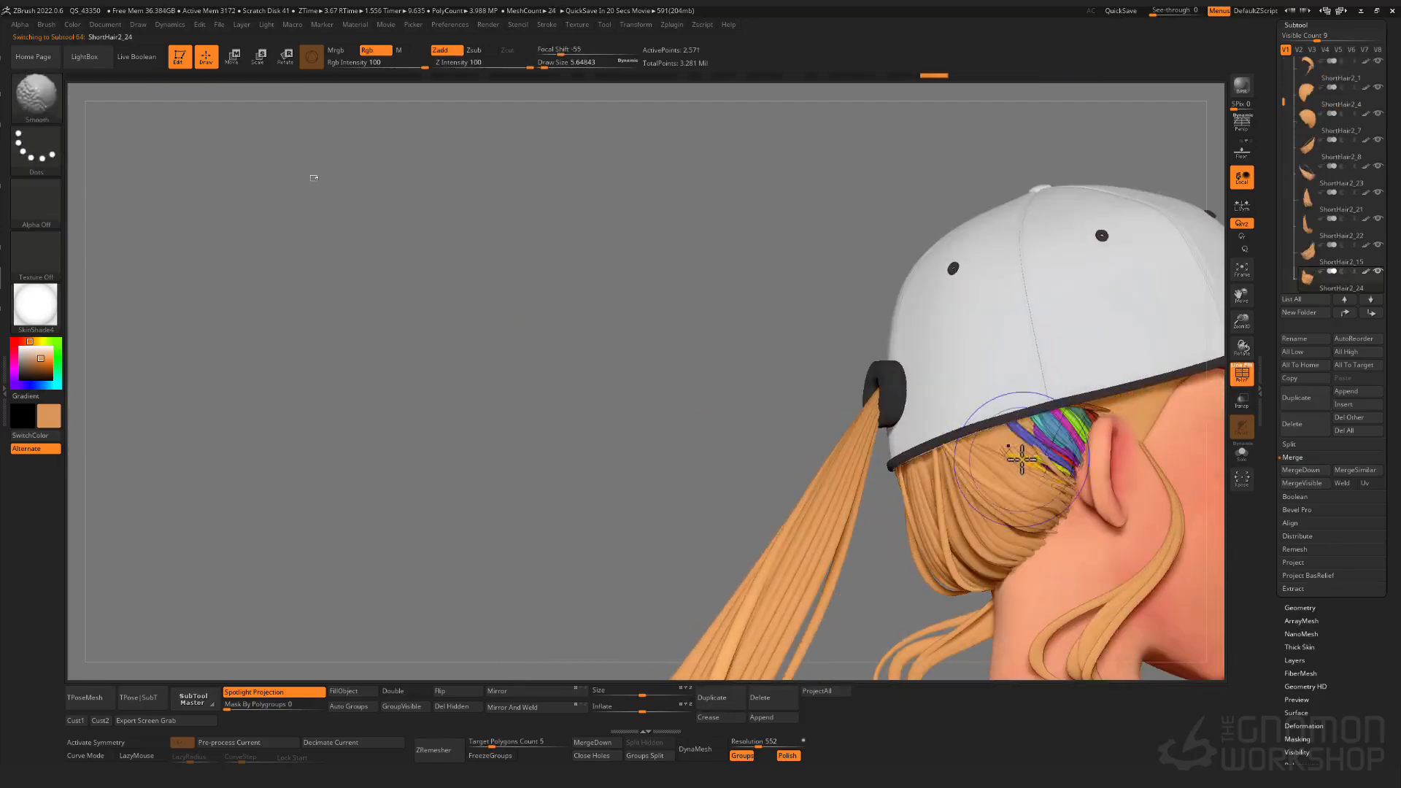
- Isolate and mask one strand of the ShortHair2_24 lock, and bring the rest of the model back into view
click(1248, 461)
ctrl+shift+click(999, 423)
ctrl+click(1148, 460)
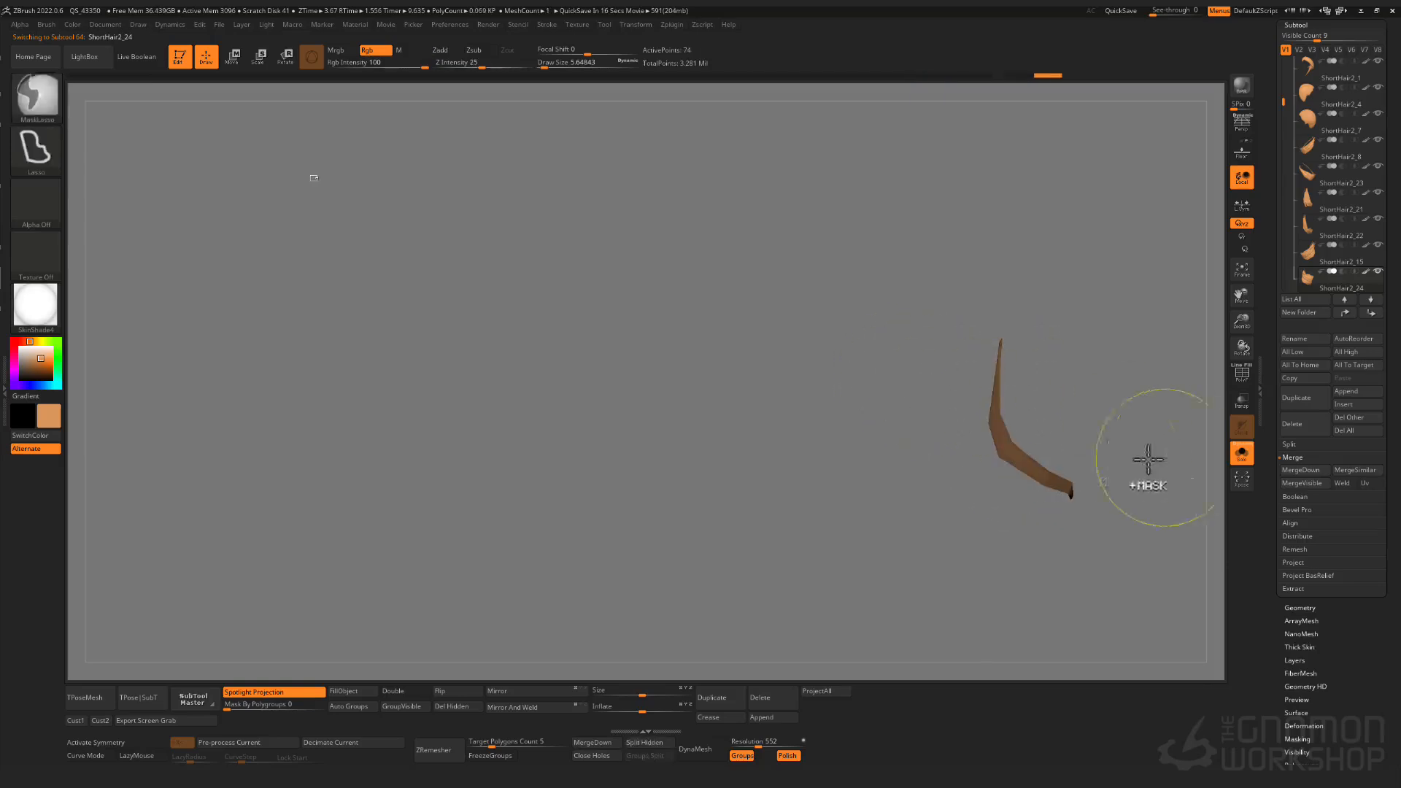
ctrl+shift+click(1152, 467)
key(shift+f)
key(shift+f)
click(1249, 454)
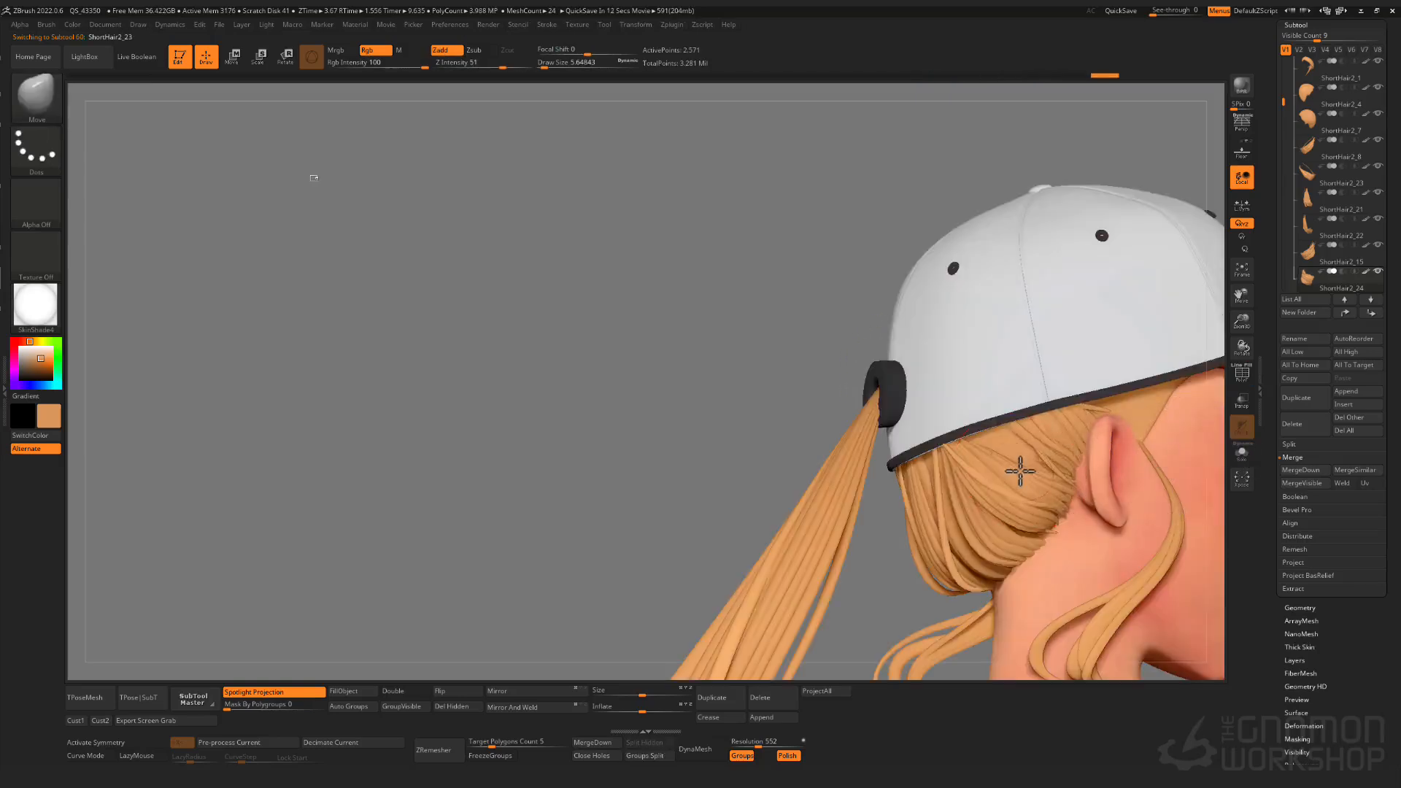
- Select the ShortHair2_23 lock and mask all of its strands except one behind the ear
alt+click(1020, 471)
key(shift+f)
ctrl+shift+click(1016, 480)
ctrl+shift+click(813, 375)
- Raise the draw size to about 9.79, refine the unmasked ShortHair2_23 strand under the cap's edge, and clear the mask
key(s)
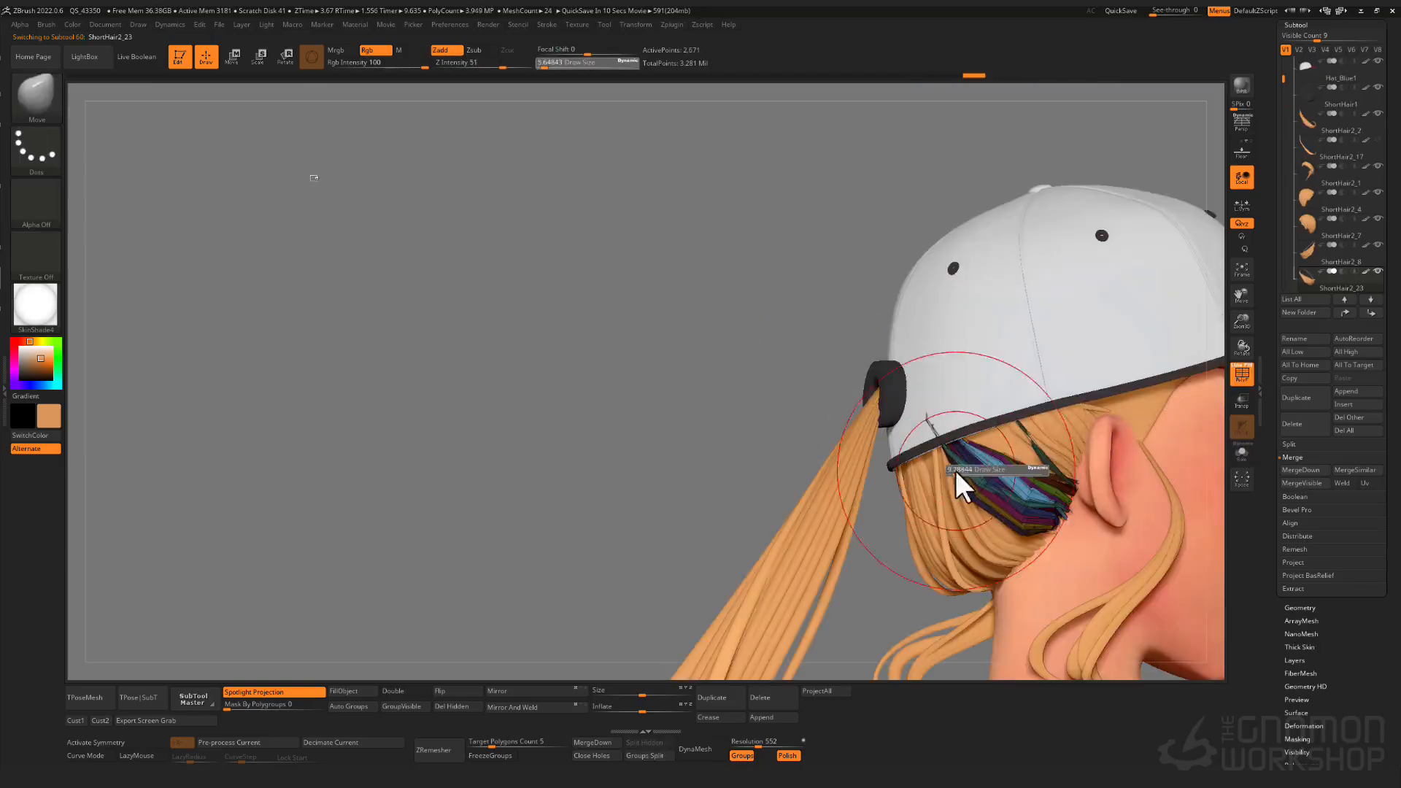
right_drag(957, 473, 941, 438)
shift+drag(930, 432, 923, 424)
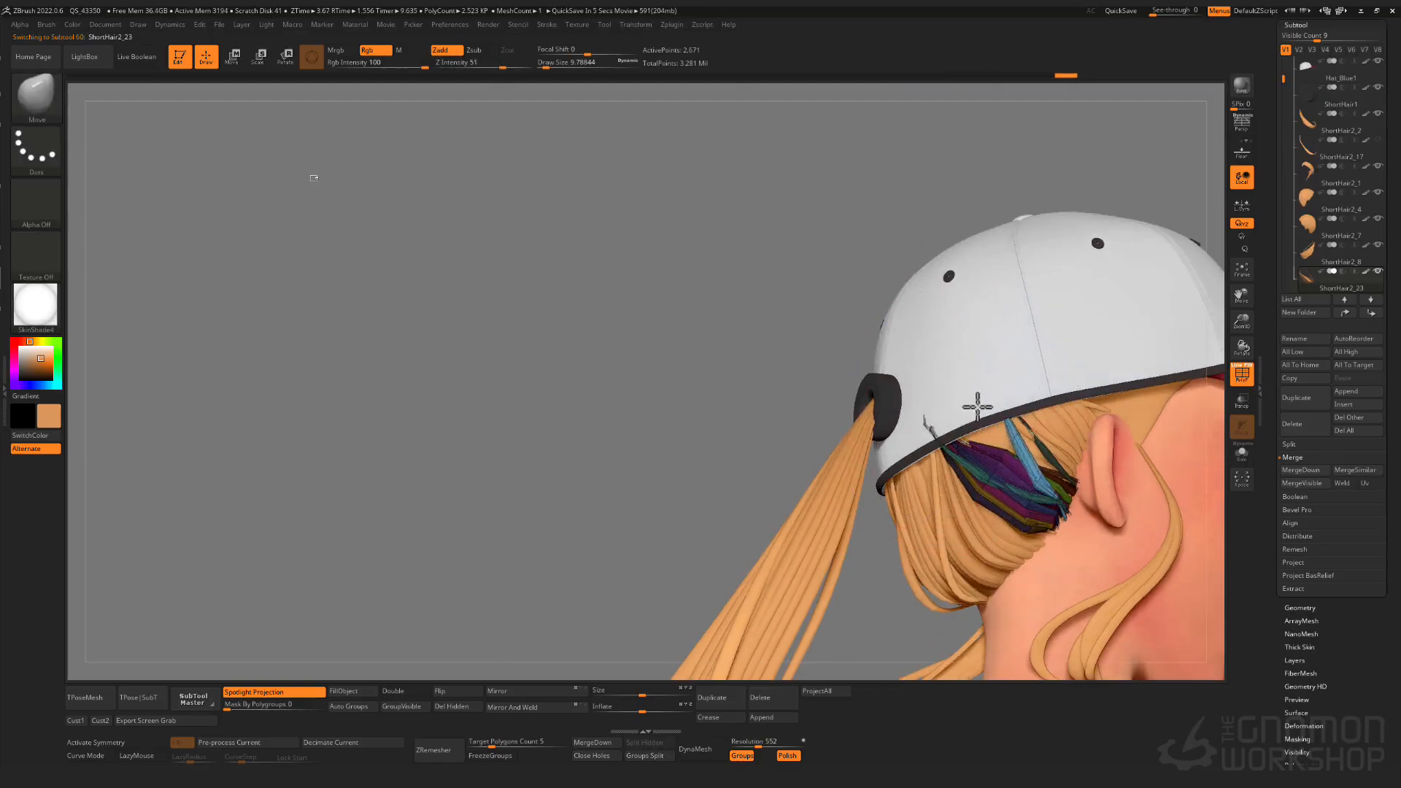
right_drag(978, 406, 1013, 390)
key(shift+f)
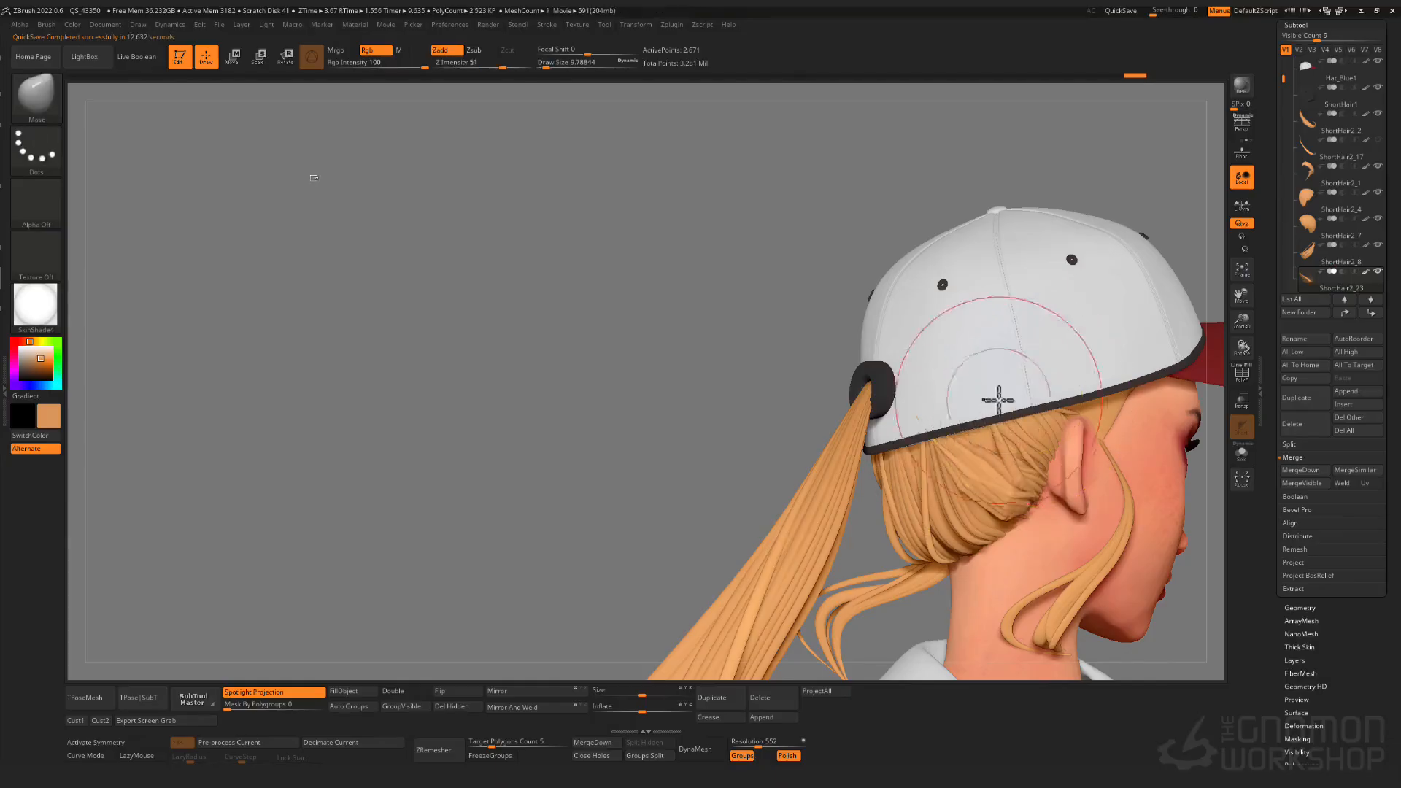
right_drag(997, 400, 1036, 408)
ctrl+drag(971, 438, 1050, 407)
right_drag(1038, 410, 963, 369)
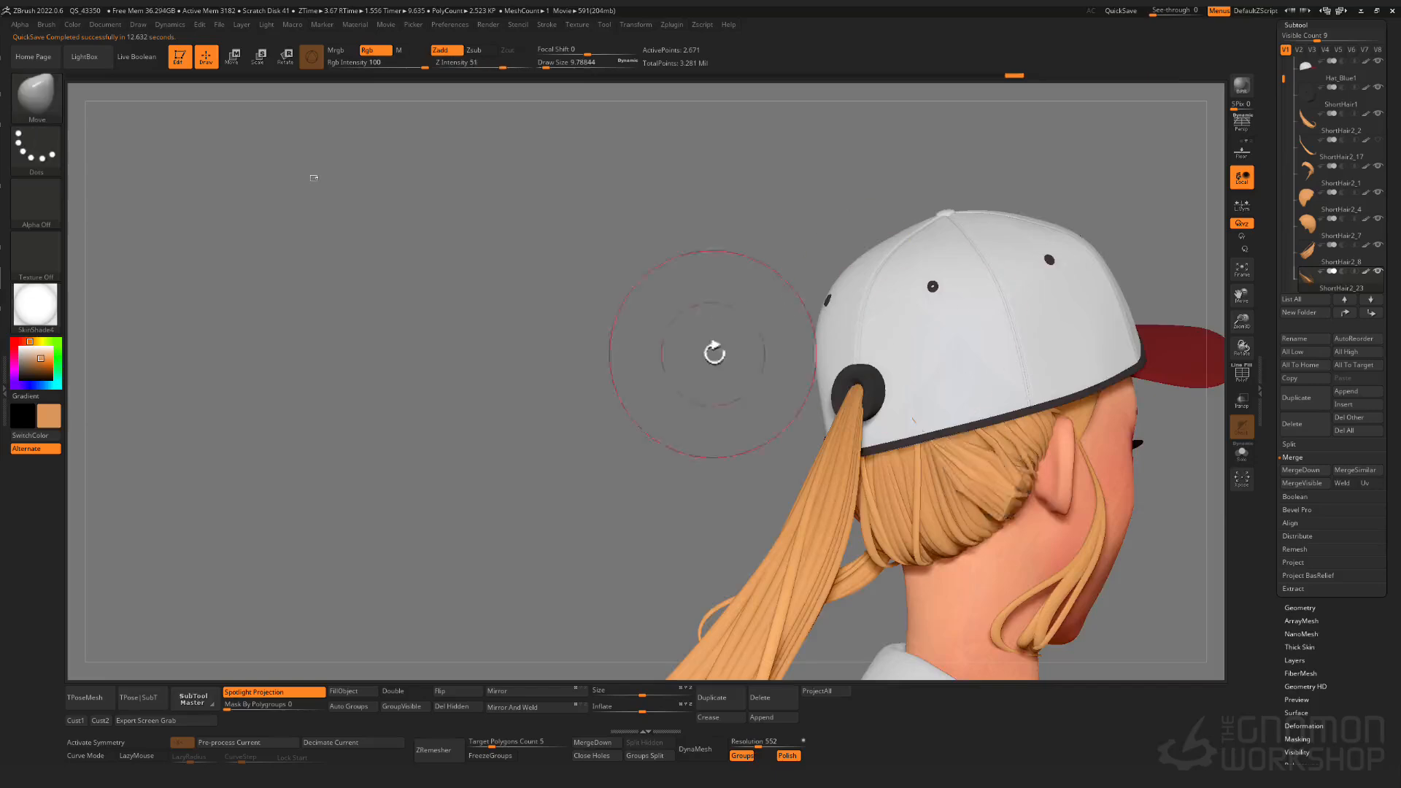
- With Mask By Polygroups at 100, move strands of the ShortHair2_22 lock along the nape
ctrl+right_drag(714, 354, 927, 445)
key(shift+f)
ctrl+right_drag(927, 445, 939, 498)
alt+click(918, 485)
alt+click(939, 498)
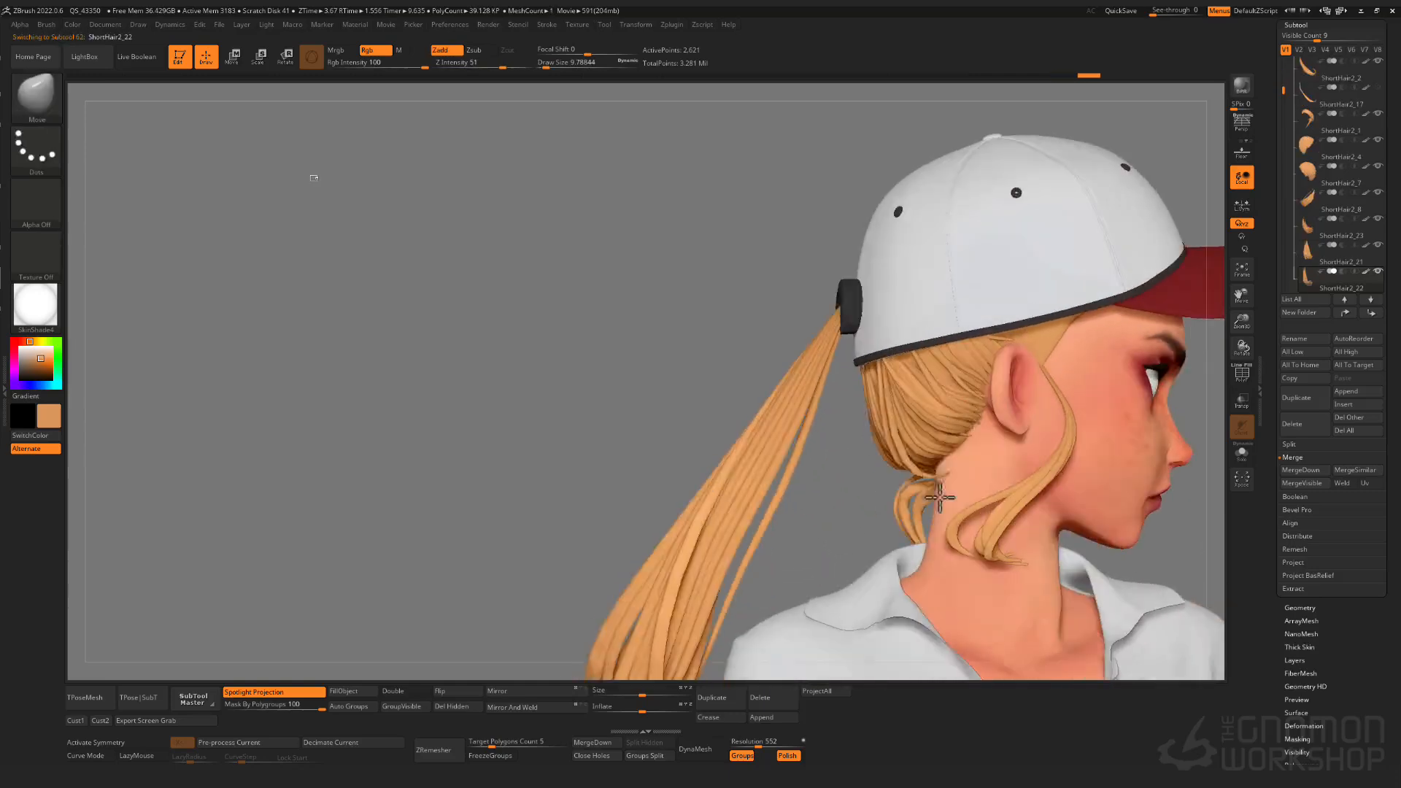
right_drag(974, 446, 956, 474)
key(shift+f)
drag(908, 460, 892, 457)
mouse_move(901, 475)
right_down()
mouse_move(922, 538)
mouse_move(977, 449)
right_up()
drag(915, 467, 914, 476)
right_drag(952, 472, 974, 398)
key(shift+f)
- Select the ShortHair2_15 lock behind the ear on the opposite side and mask all but one of its strands
right_drag(974, 398, 1056, 420)
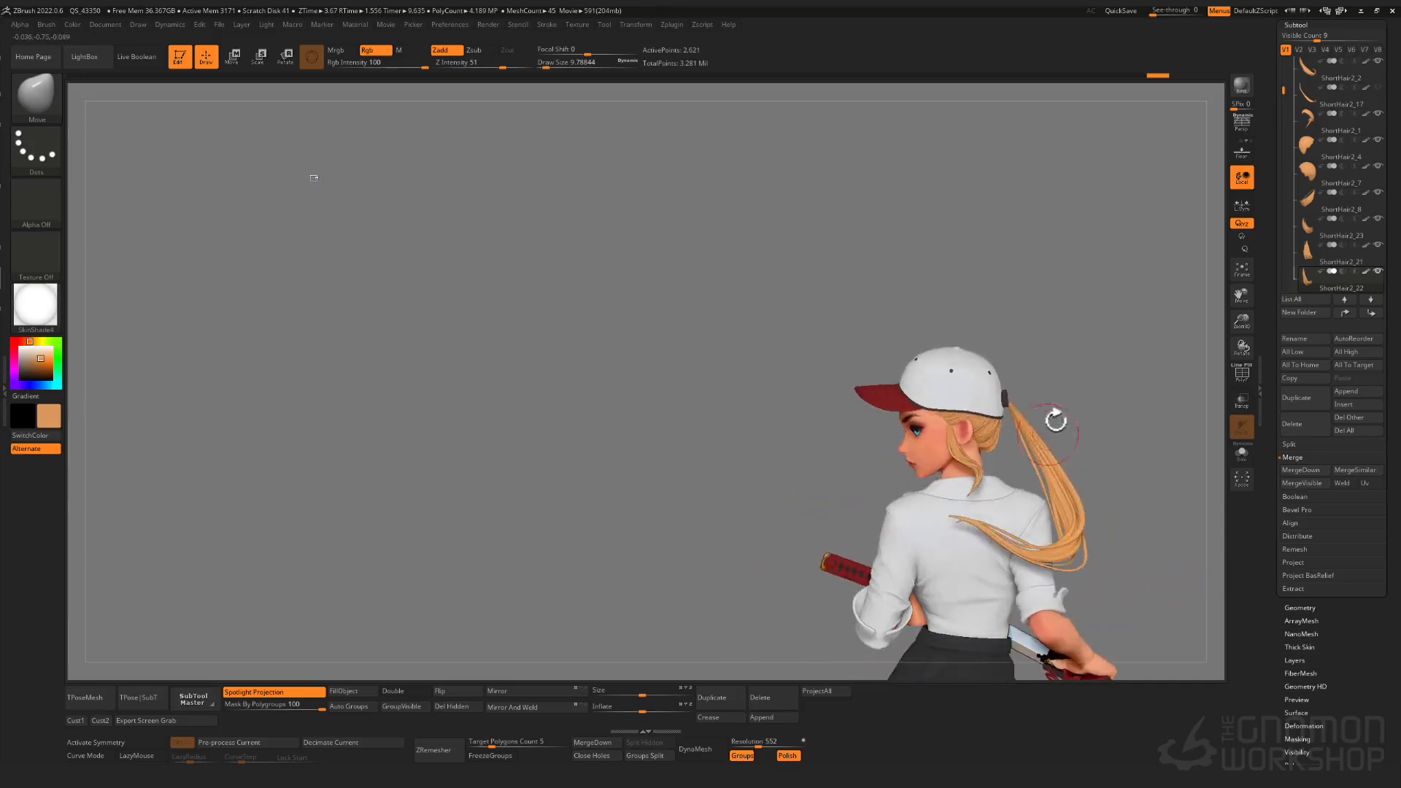
ctrl+right_drag(988, 500, 982, 594)
alt+click(923, 382)
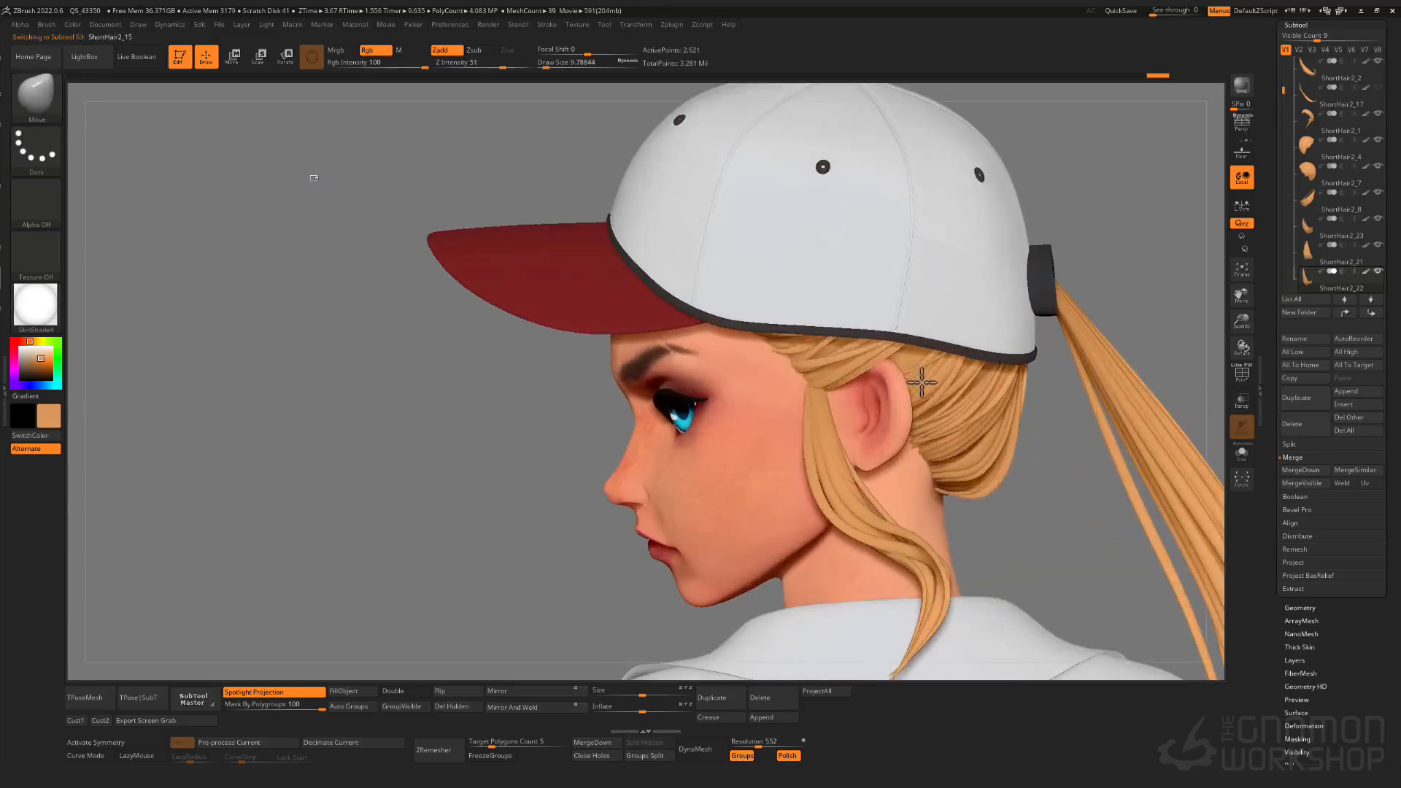
key(ctrl+shift+d)
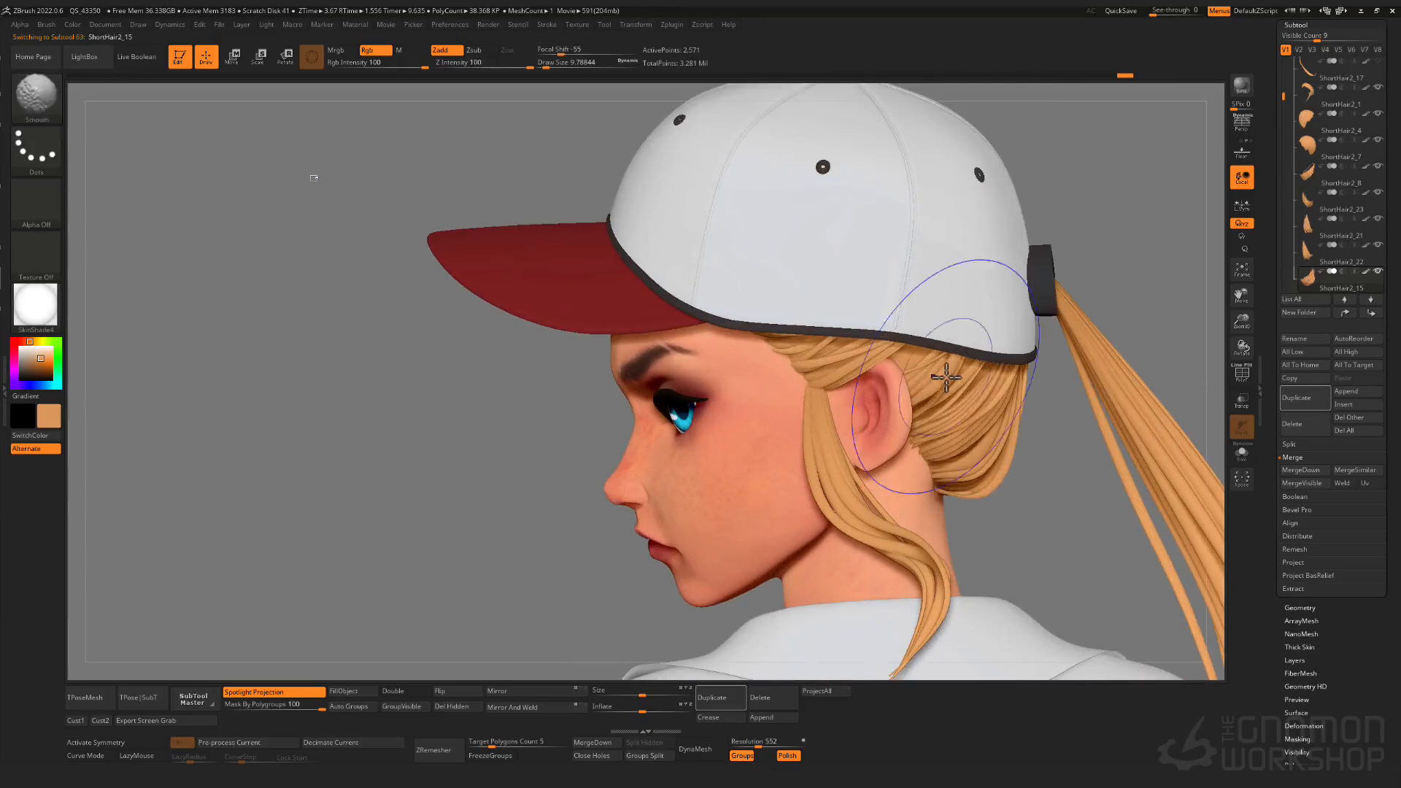
key(shift+f)
ctrl+shift+click(941, 384)
ctrl+click(582, 397)
ctrl+shift+click(581, 397)
ctrl+click(582, 397)
key(shift+f)
- Set Mask By Polygroups to 0, adjust the unmasked ShortHair2_15 strand behind the ear, and clear the mask
drag(1010, 340, 985, 354)
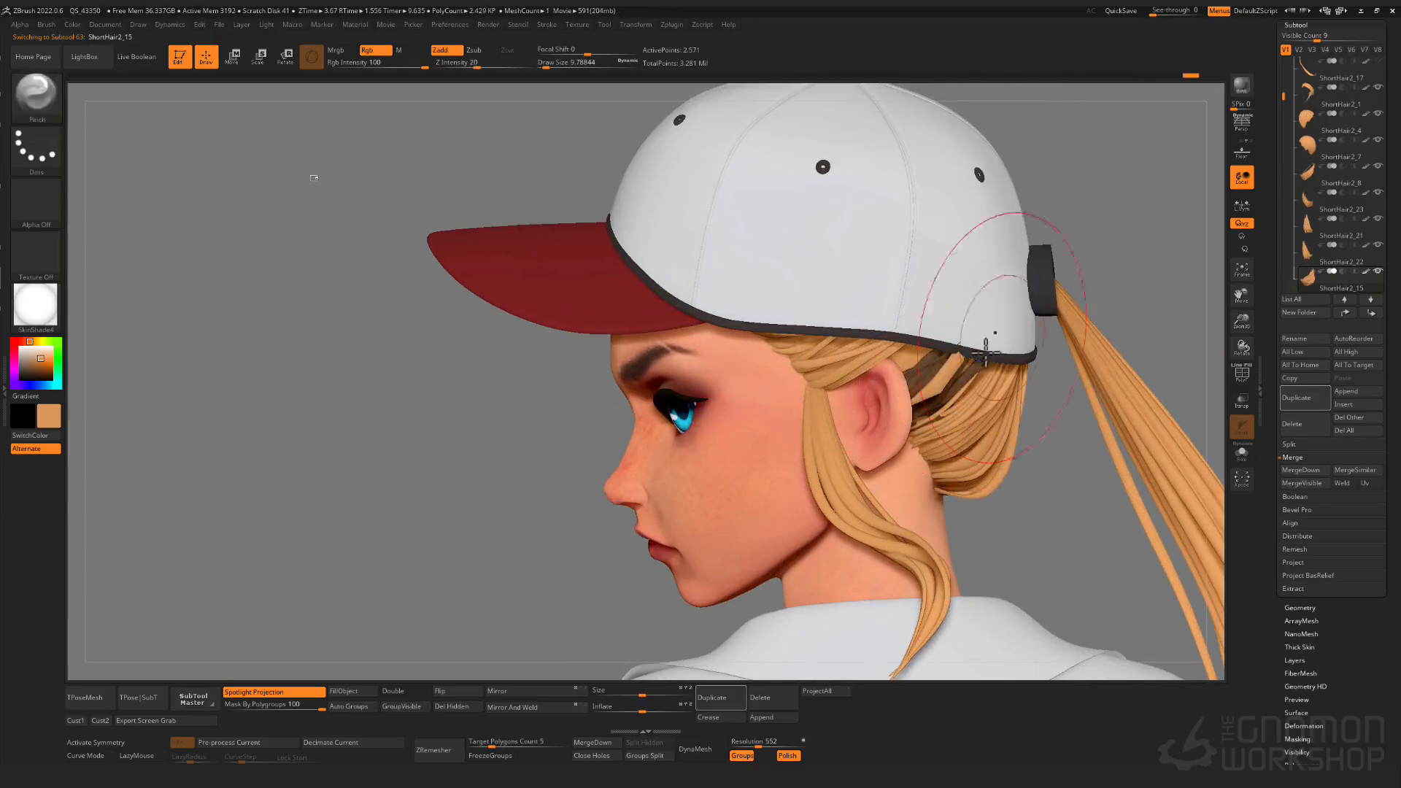
key(ctrl+z)
drag(262, 716, 209, 715)
key(s)
drag(940, 385, 918, 372)
ctrl+click(1117, 266)
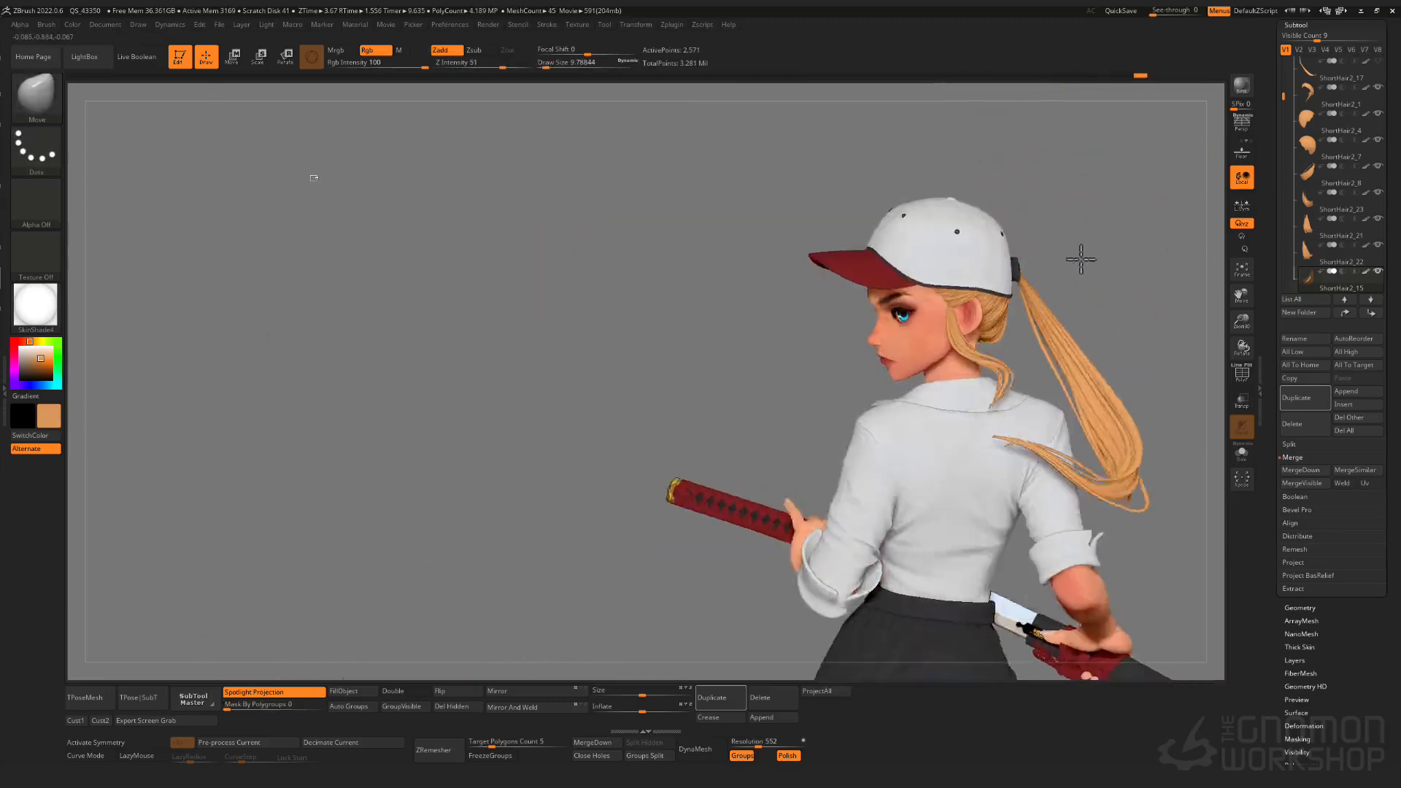
- Duplicate the ShortHair2_18 lock above the ear and mirror the copy to the other side of the head
mouse_move(1079, 256)
mouse_down()
mouse_move(1009, 270)
mouse_move(1051, 272)
mouse_move(1044, 323)
mouse_move(1011, 322)
mouse_move(1163, 353)
mouse_move(1101, 384)
mouse_up()
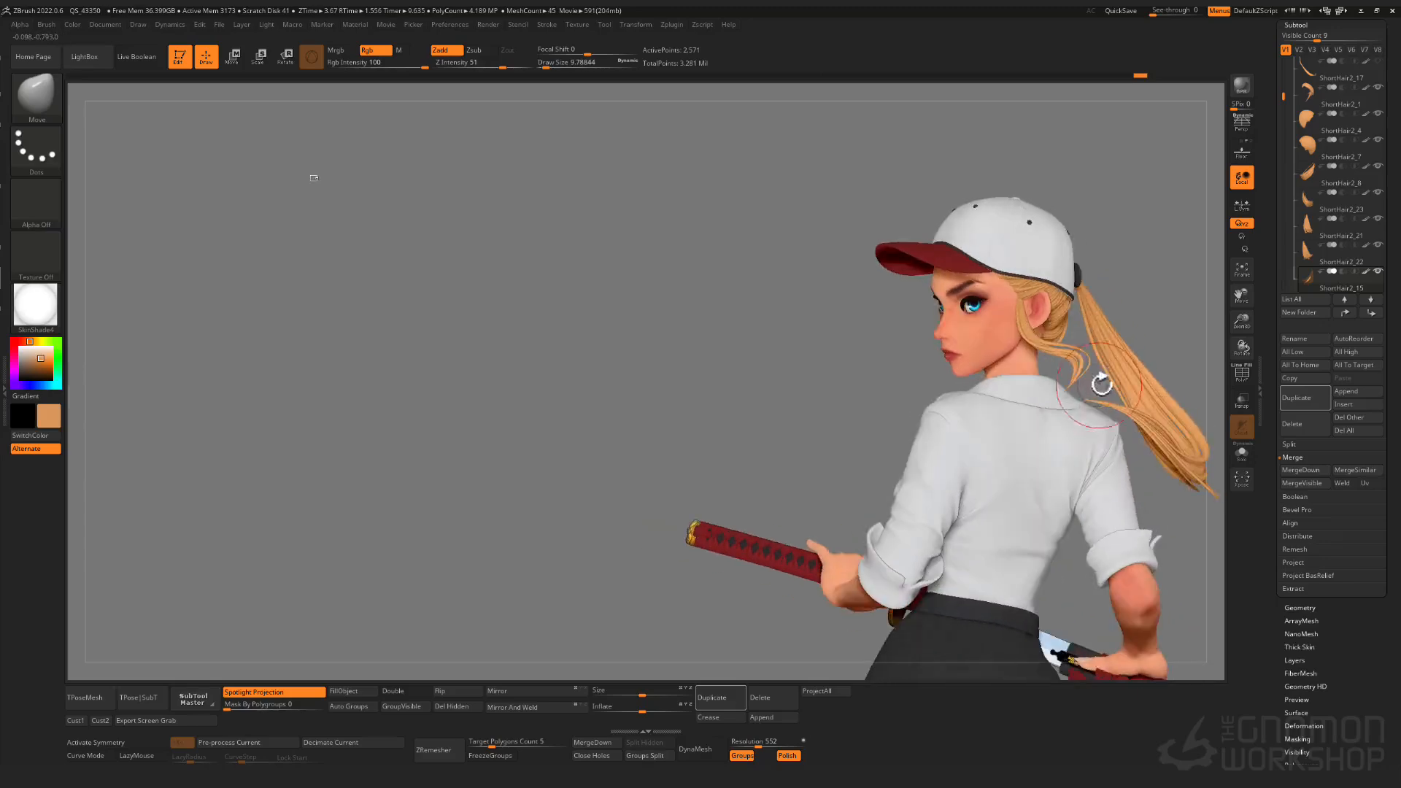
mouse_move(1102, 385)
right_down()
mouse_move(1041, 316)
mouse_move(1044, 356)
mouse_move(988, 425)
mouse_move(1040, 281)
right_up()
alt+click(1044, 356)
key(shift+f)
key(shift+f)
right_drag(1040, 281, 978, 408)
alt+click(938, 469)
key(shift+f)
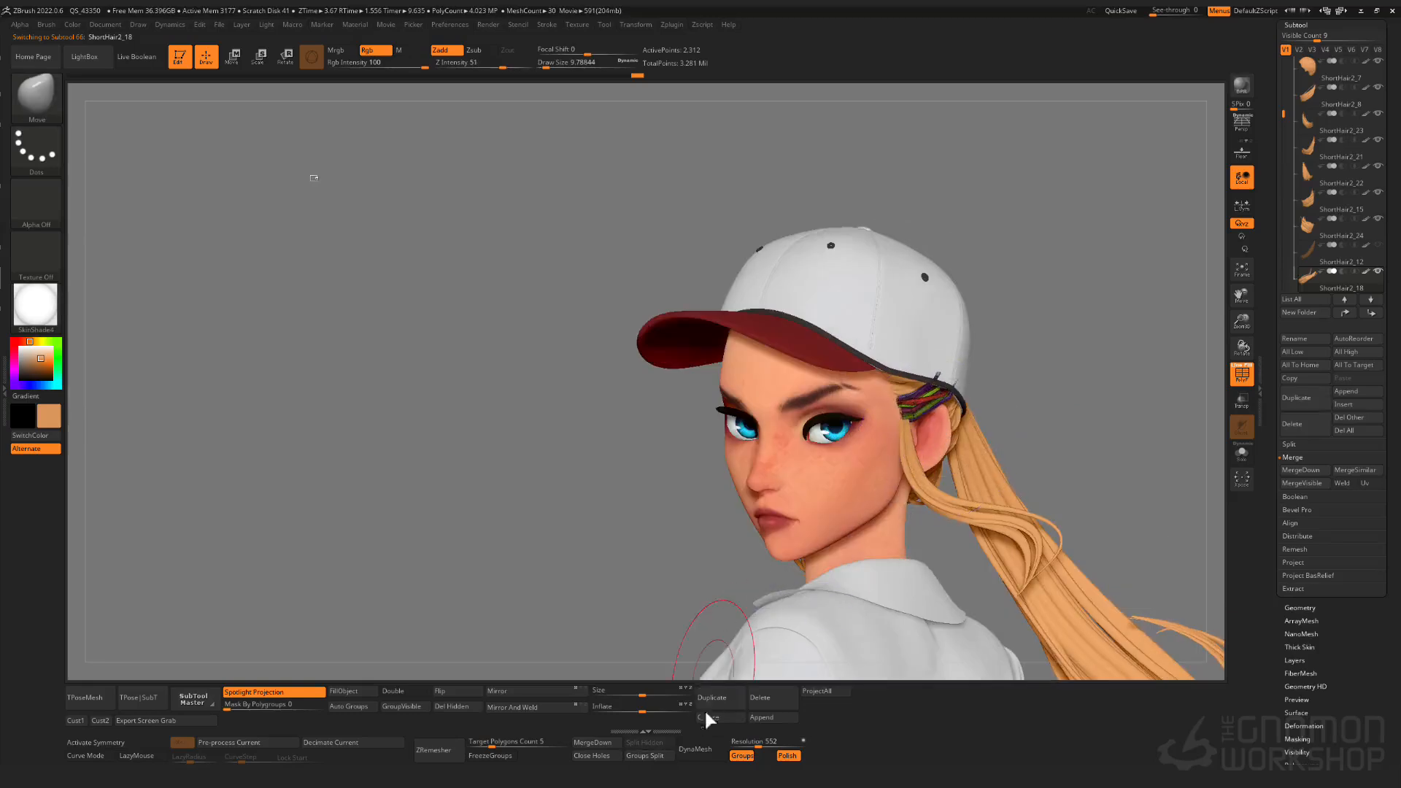
click(705, 706)
key(Down)
click(544, 693)
- Move the mirrored lock with the gizmo from the temple back to just above the ear
right_drag(686, 533, 810, 438)
key(w)
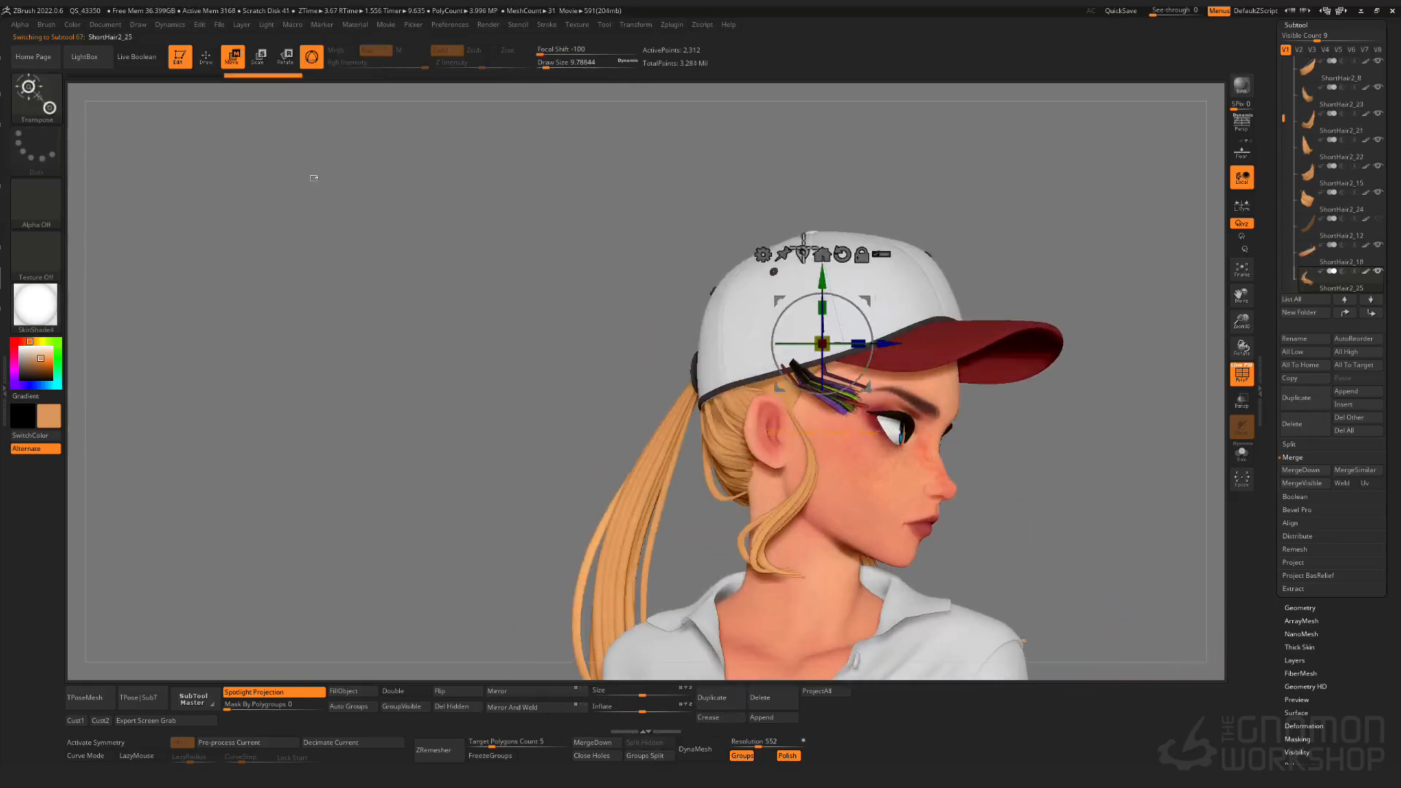
right_drag(818, 255, 923, 358)
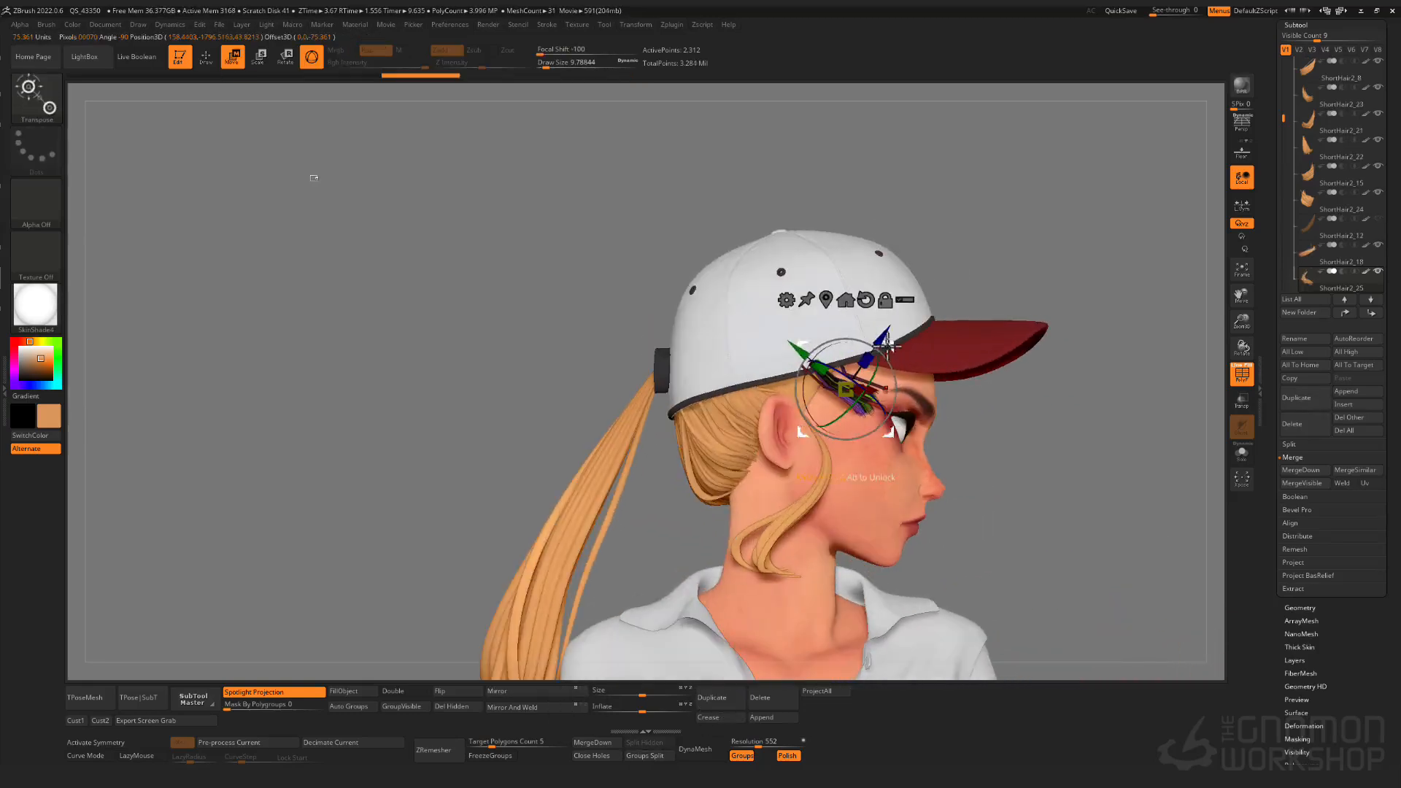
drag(888, 346, 838, 351)
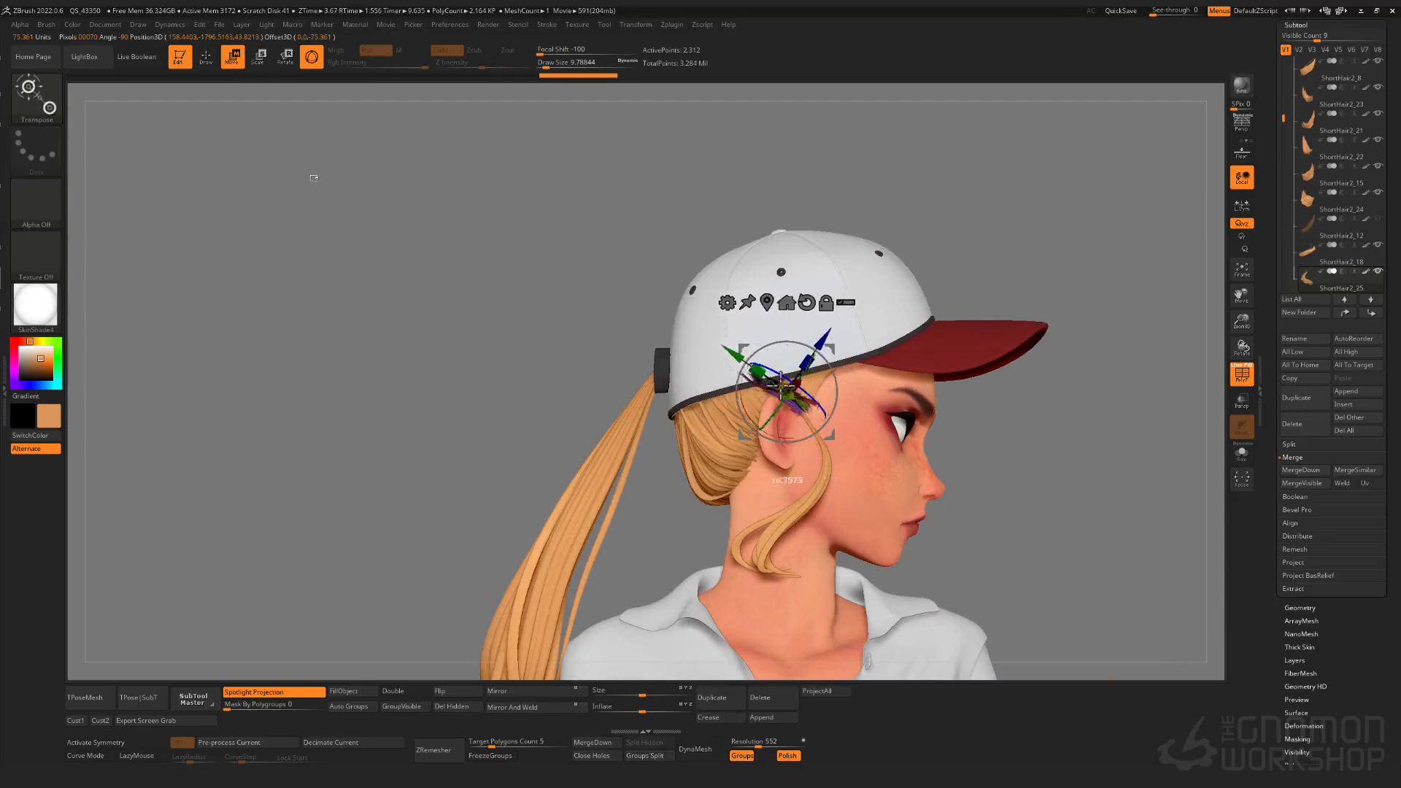
key(q)
- Check the mirrored lock's strands and reposition the lock with the gizmo between the ear and the cap's edge
right_drag(781, 386, 751, 372)
key(shift+f)
right_drag(713, 430, 819, 410)
key(shift+f)
key(shift+d)
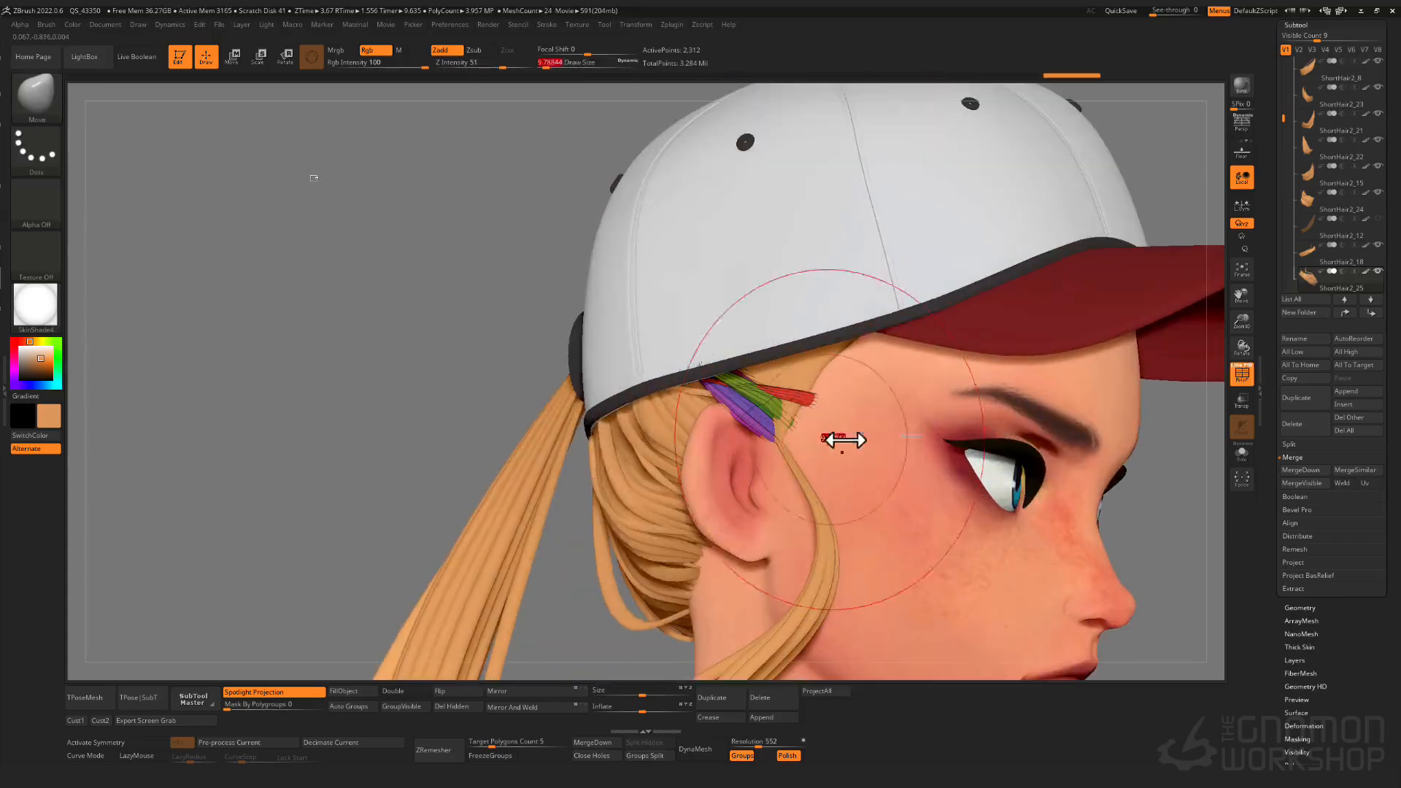
click(1241, 456)
click(1241, 456)
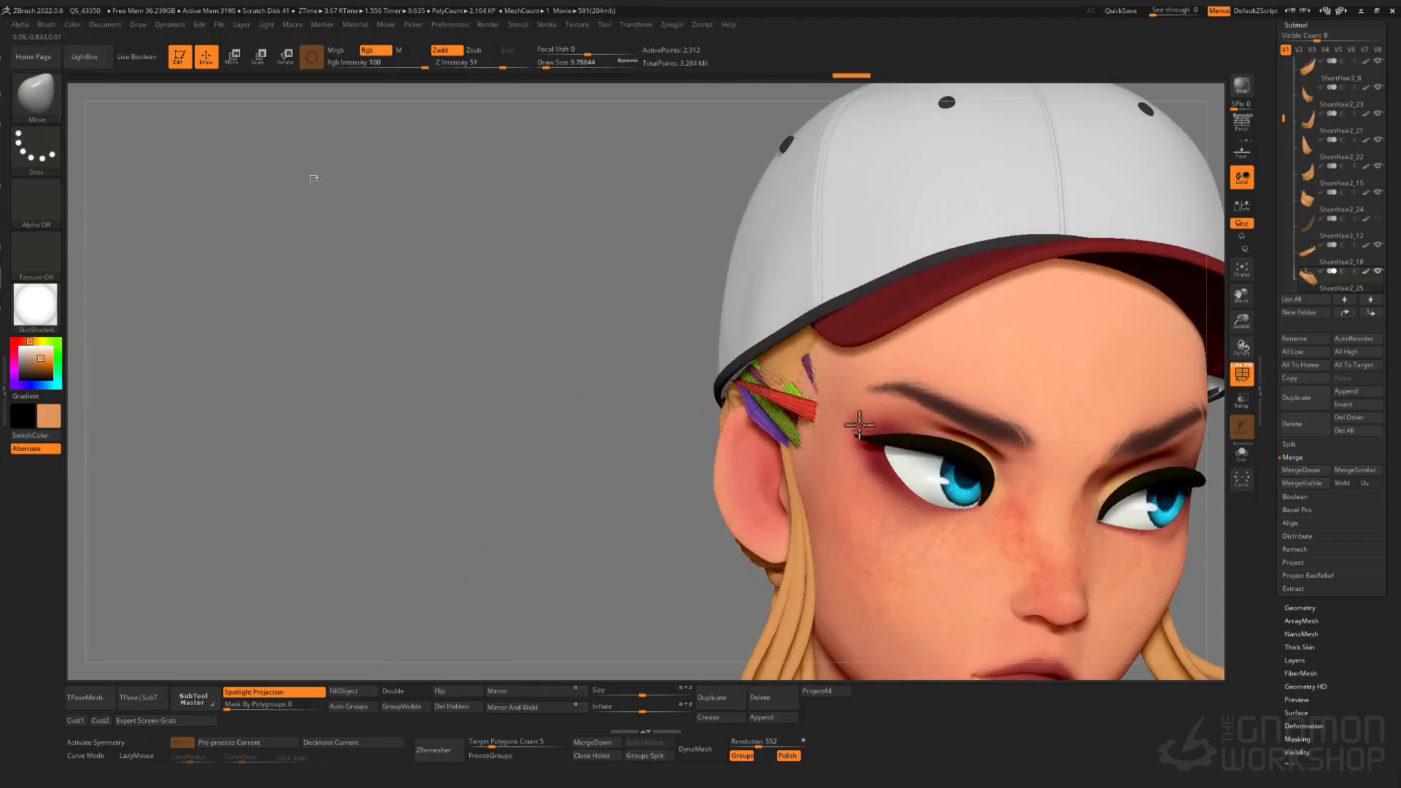
key(w)
right_drag(810, 410, 858, 381)
drag(777, 349, 750, 320)
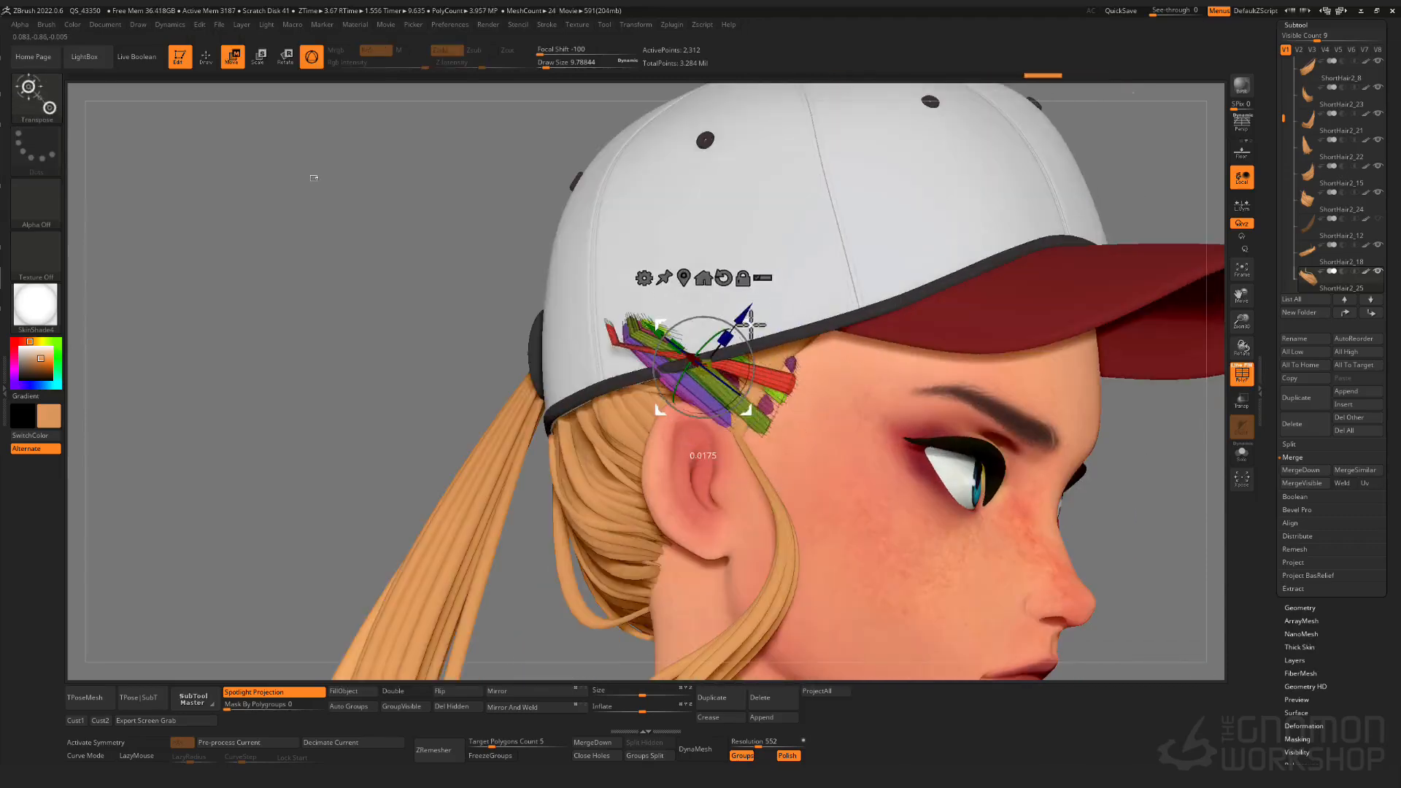
key(q)
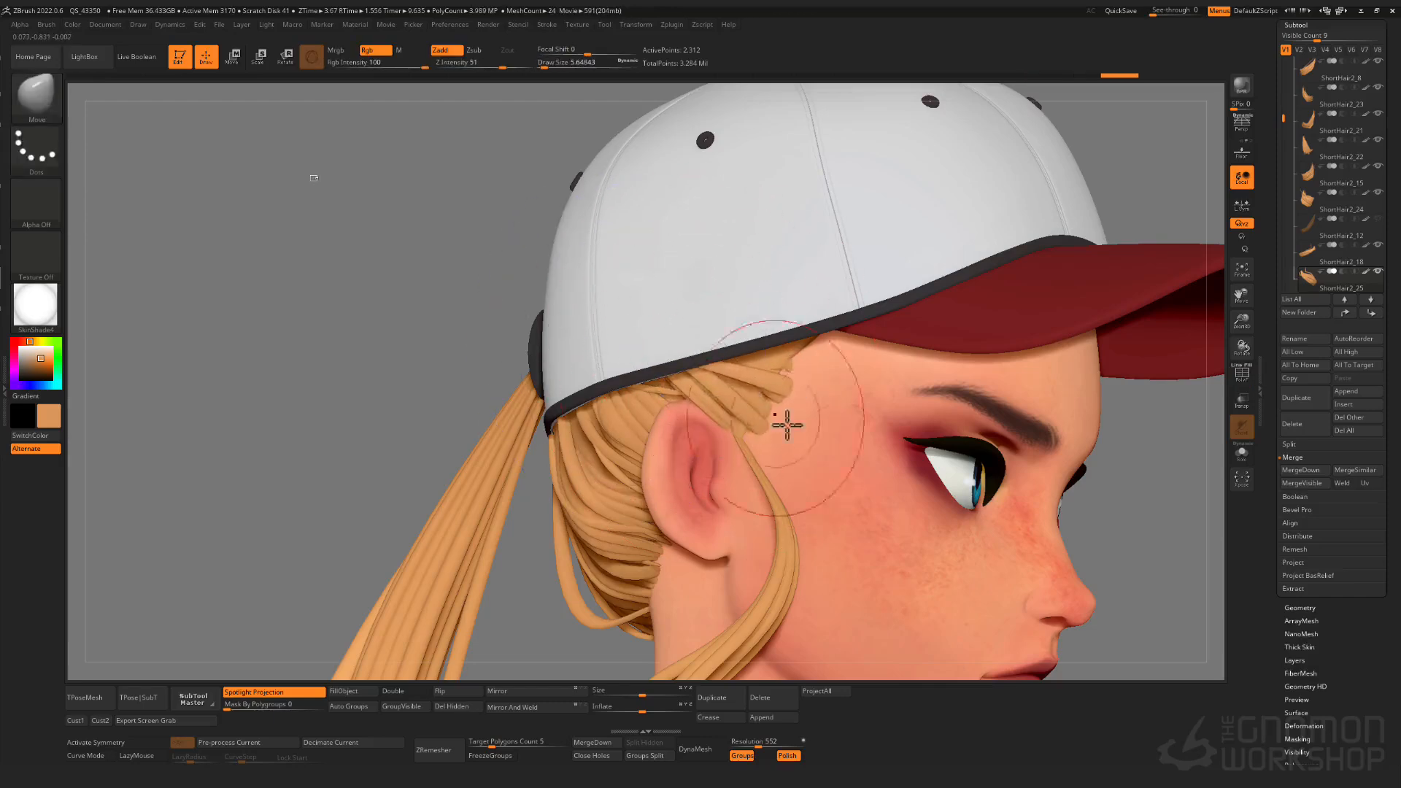
- Reshape the mirrored lock with the Move brush at a draw size of about 5.65 to follow the hairline above the ear
mouse_move(812, 427)
ctrl+right_down()
mouse_move(834, 319)
mouse_move(802, 444)
mouse_move(773, 484)
mouse_move(788, 462)
mouse_move(804, 472)
mouse_move(759, 267)
mouse_move(810, 292)
ctrl+right_up()
alt+click(799, 443)
alt+click(787, 448)
ctrl+right_drag(810, 292, 783, 576)
right_drag(729, 400, 716, 423)
mouse_move(699, 333)
ctrl+right_down()
mouse_move(826, 322)
mouse_move(888, 360)
mouse_move(1022, 378)
mouse_move(888, 508)
mouse_move(701, 400)
ctrl+right_up()
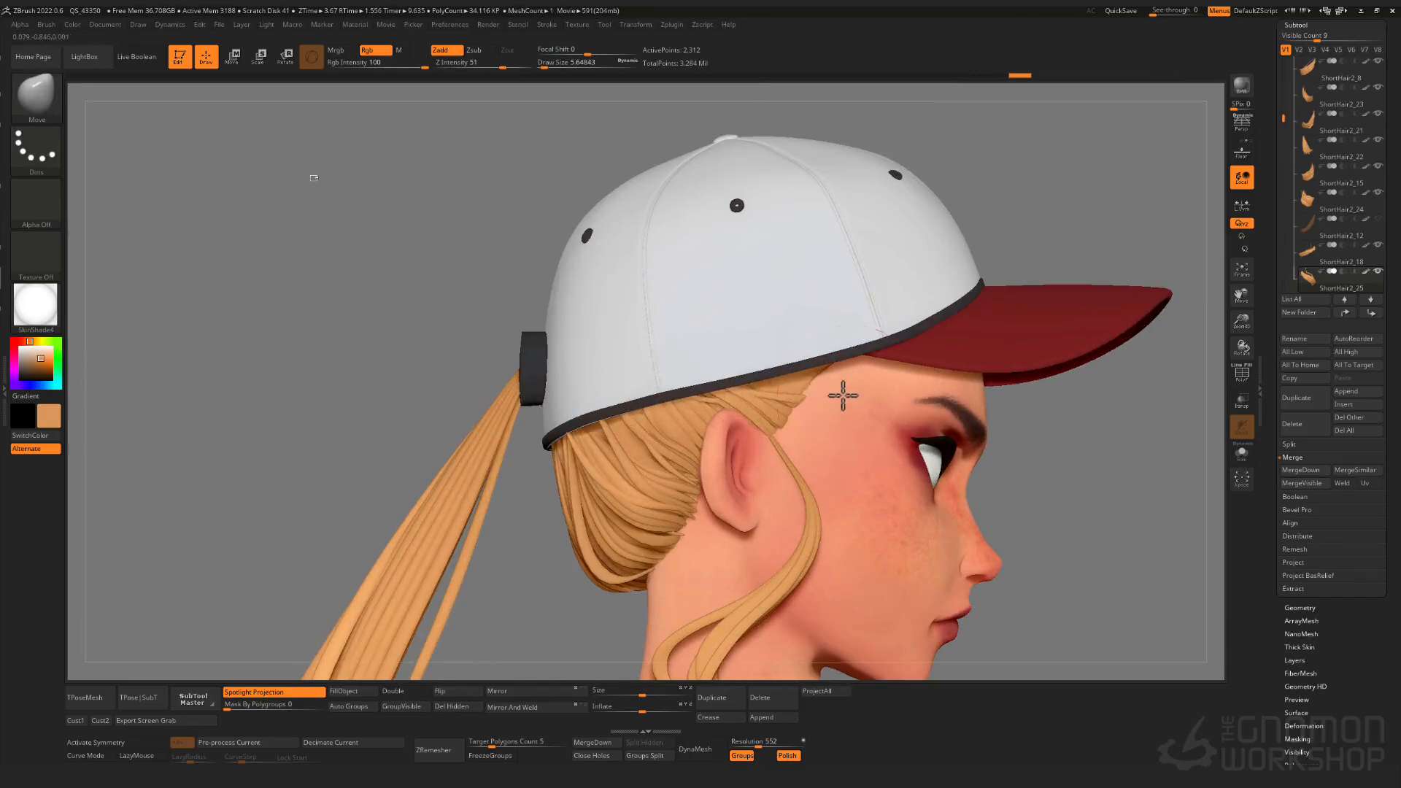
- Isolate one strand of the mirrored lock above the ear and mask the lock's other strands
right_drag(837, 380, 785, 413)
key(shift+f)
ctrl+shift+click(788, 412)
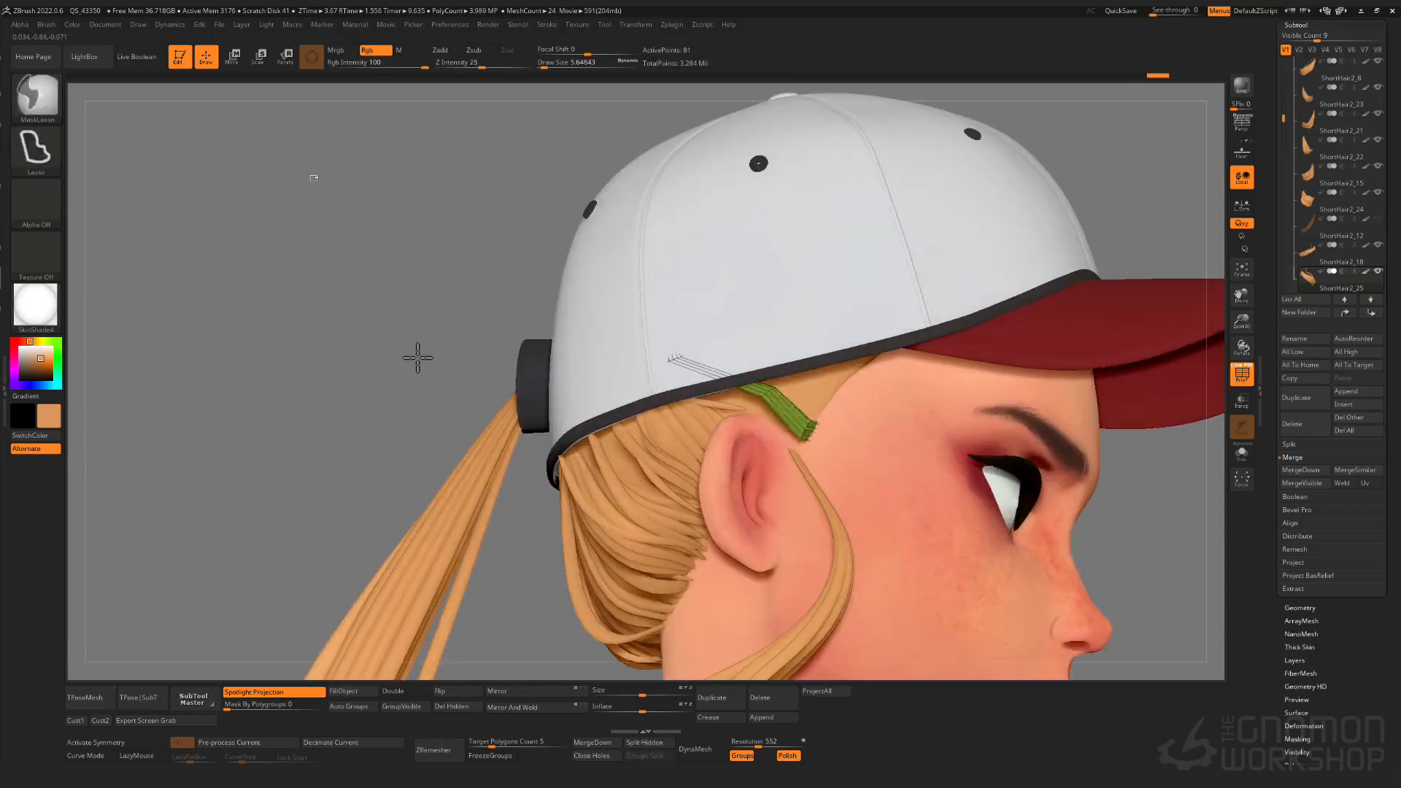
ctrl+shift+click(417, 357)
key(shift+f)
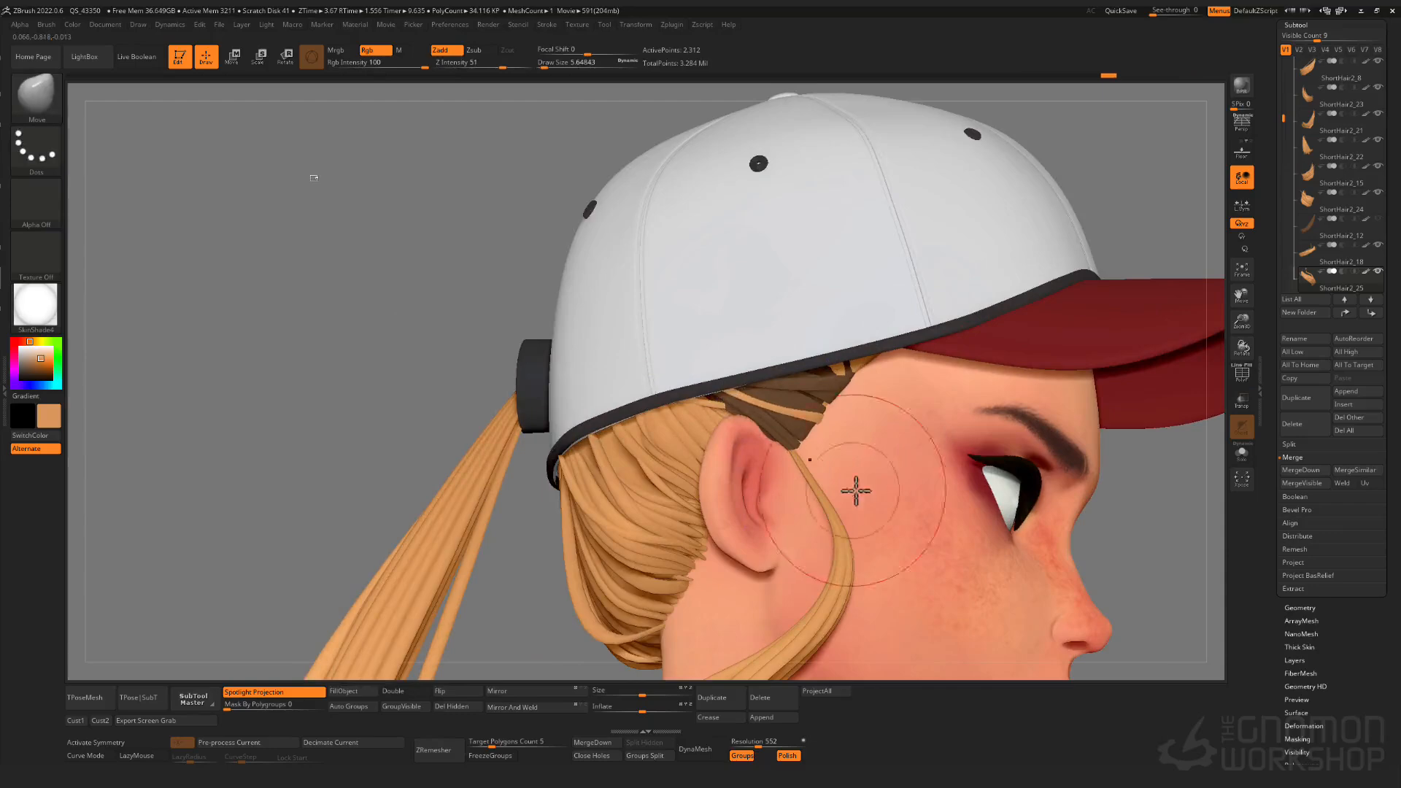
- Refine the mirrored lock's unmasked strands between the ear and the temple, and choose the Pinch brush
ctrl+right_drag(473, 387, 917, 566)
ctrl+click(912, 559)
mouse_move(594, 403)
ctrl+right_down()
mouse_move(650, 223)
mouse_move(778, 372)
mouse_move(752, 469)
mouse_move(754, 532)
ctrl+right_up()
key(shift+f)
key(shift+f)
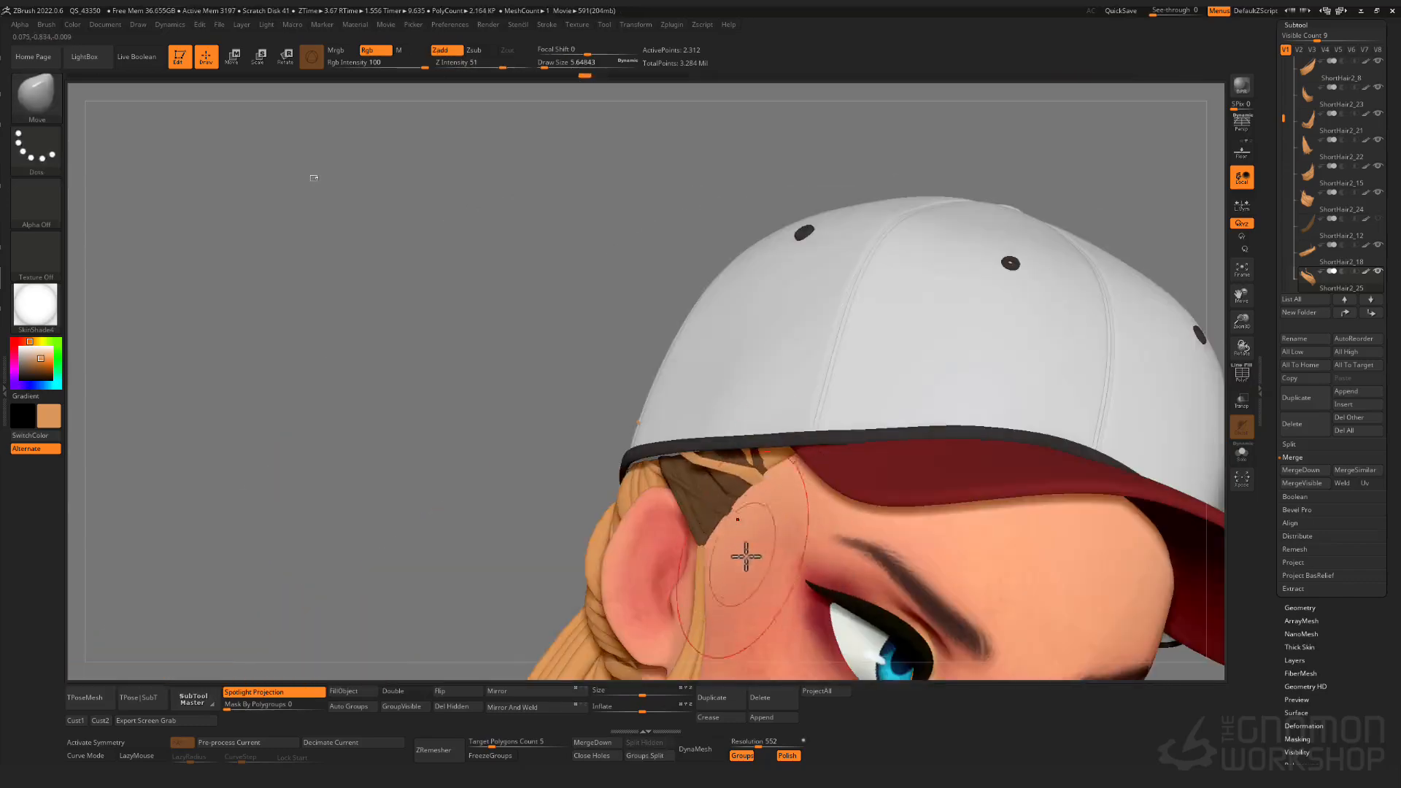
mouse_move(600, 470)
ctrl+right_down()
mouse_move(660, 348)
mouse_move(782, 400)
mouse_move(866, 318)
mouse_move(932, 348)
mouse_move(916, 363)
mouse_move(716, 302)
mouse_move(793, 281)
ctrl+right_up()
key(b)
key(p)
key(i)
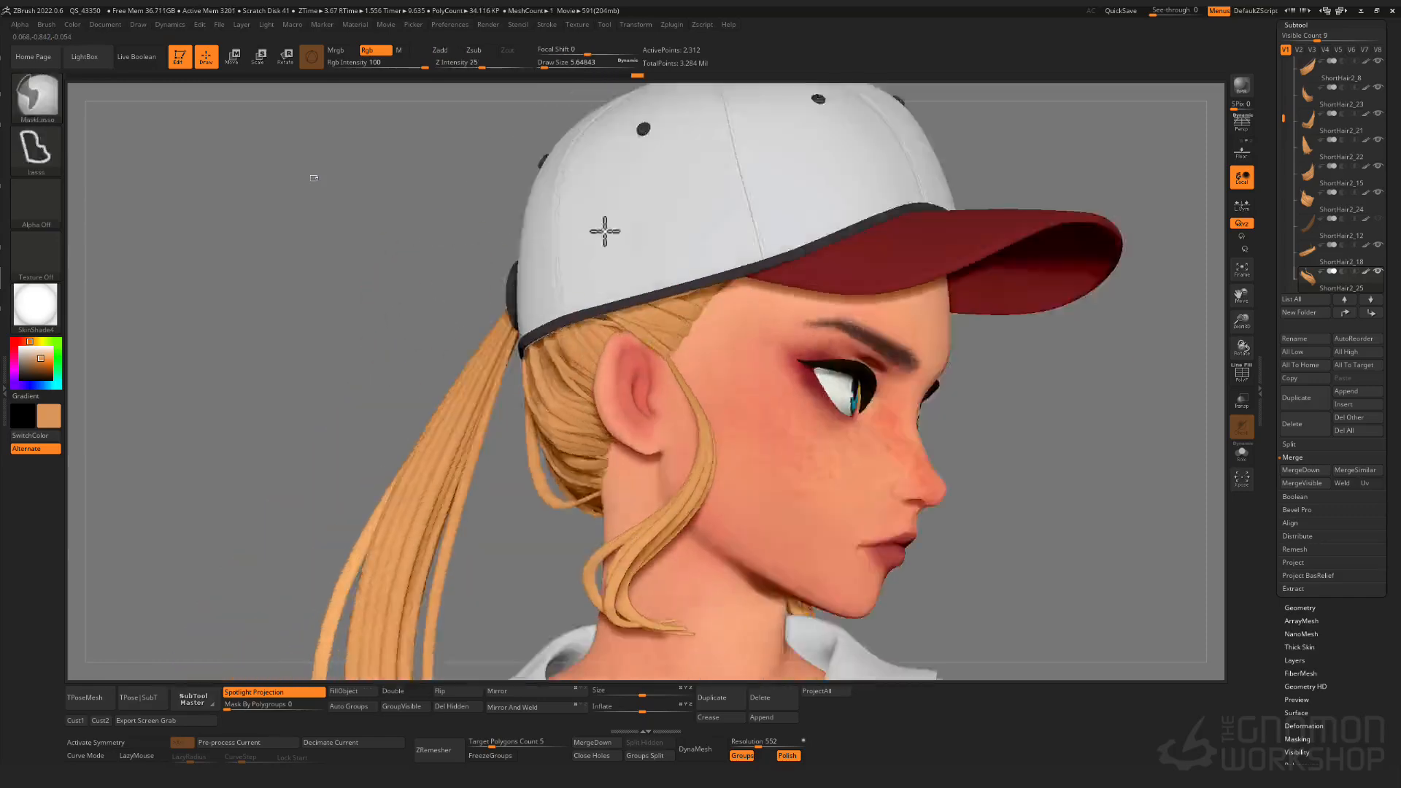
- Set Mask By Polygroups to 100 and the draw size to about 15.24, and select the ShortHair2_21 lock at the nape
mouse_move(603, 228)
right_down()
mouse_move(710, 287)
mouse_move(719, 312)
mouse_move(692, 328)
mouse_move(733, 407)
right_up()
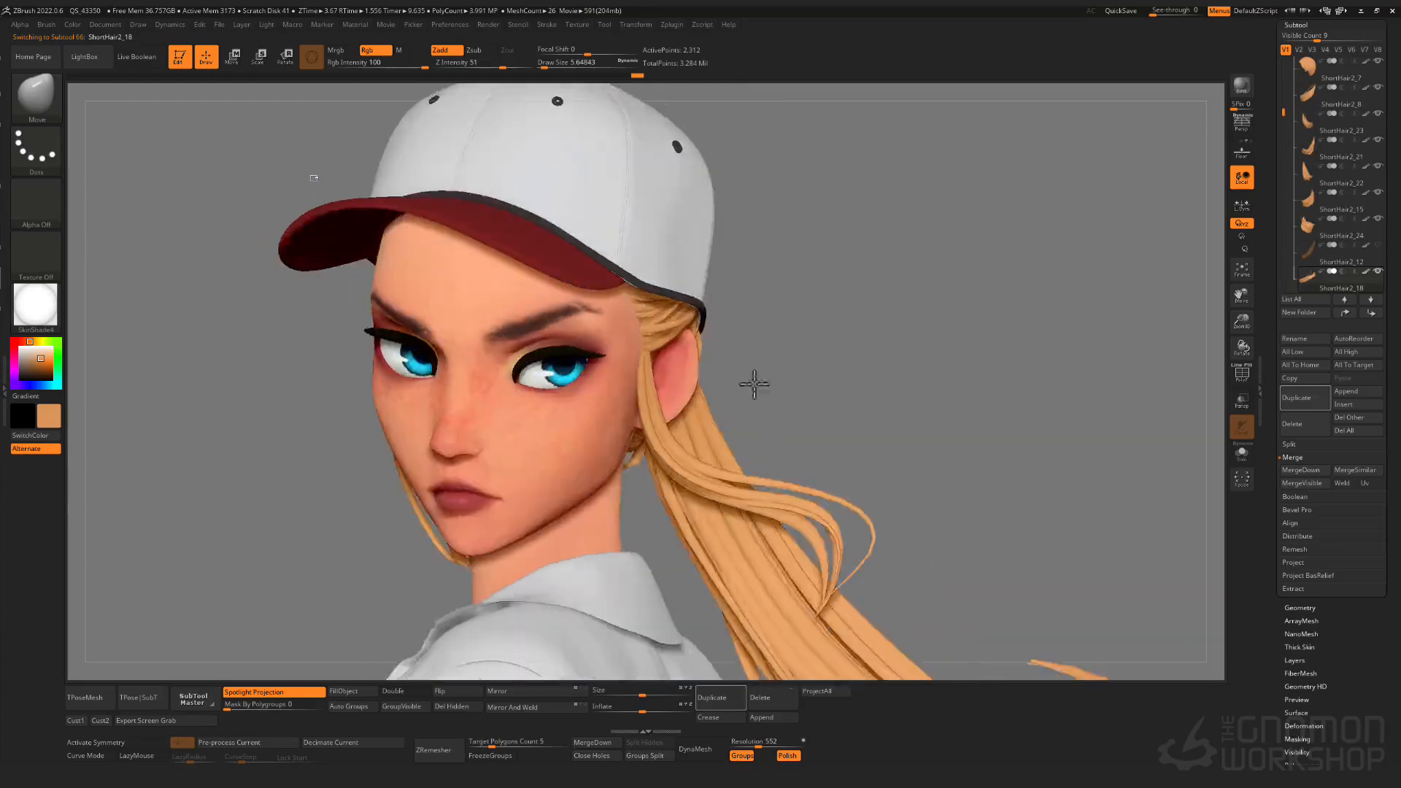
right_drag(751, 385, 984, 330)
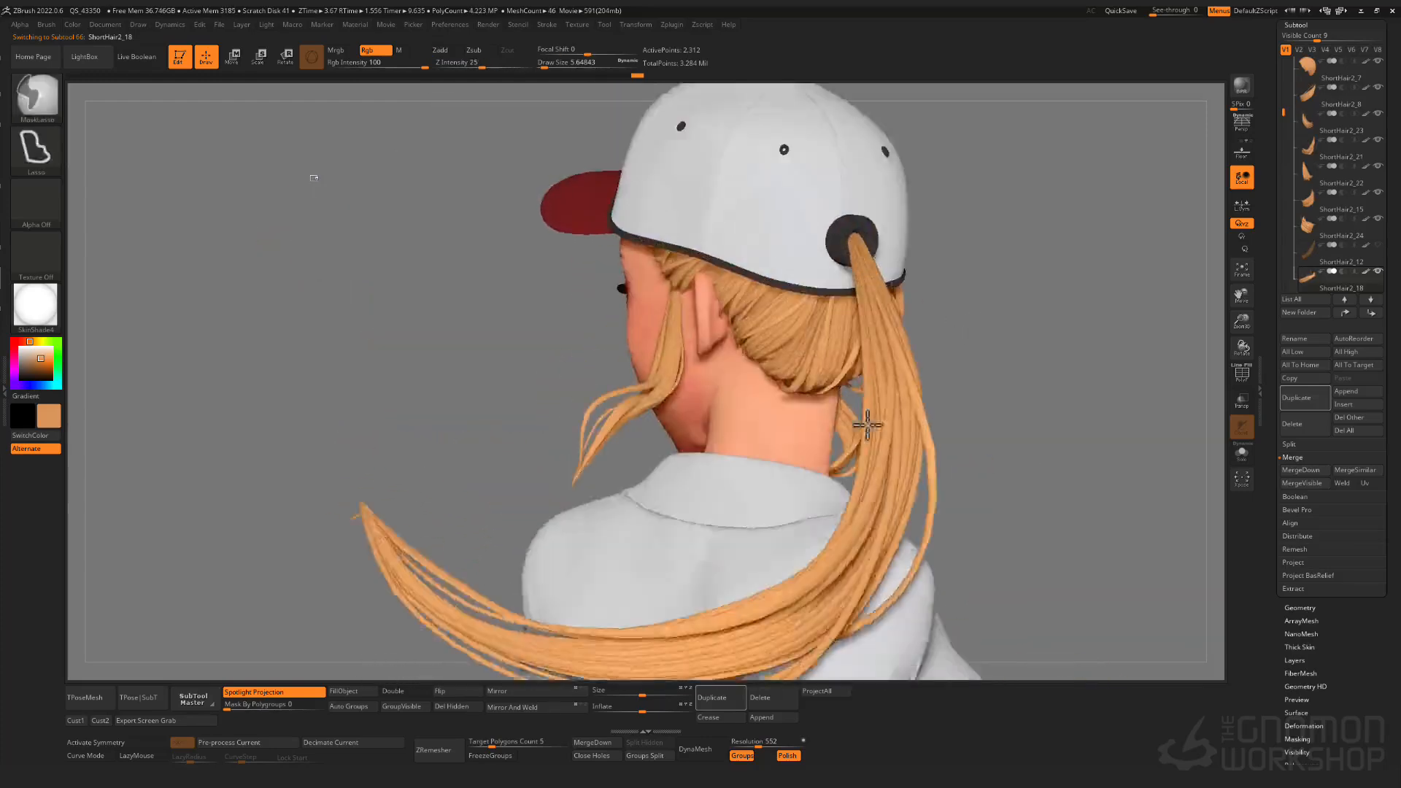
right_drag(758, 364, 730, 409)
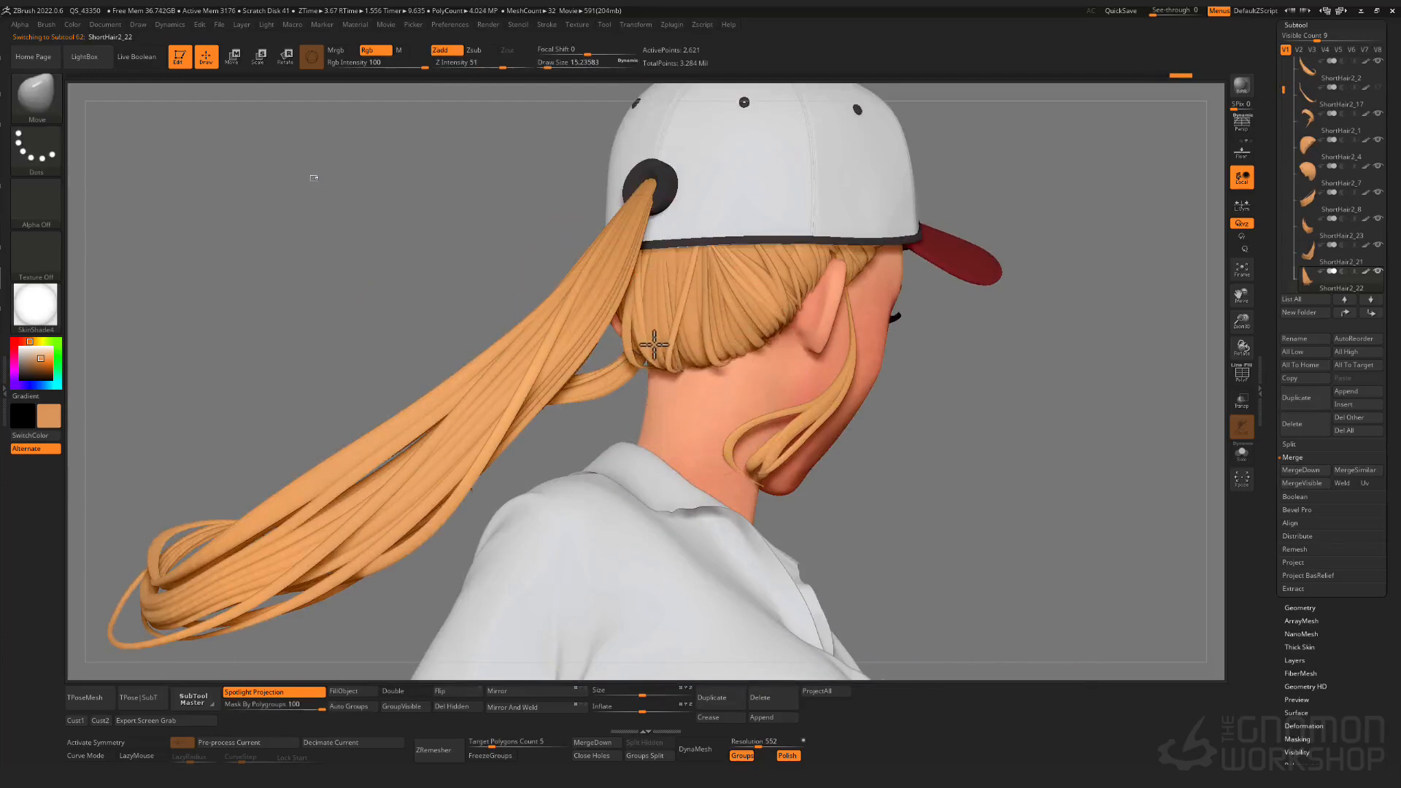
alt+click(644, 358)
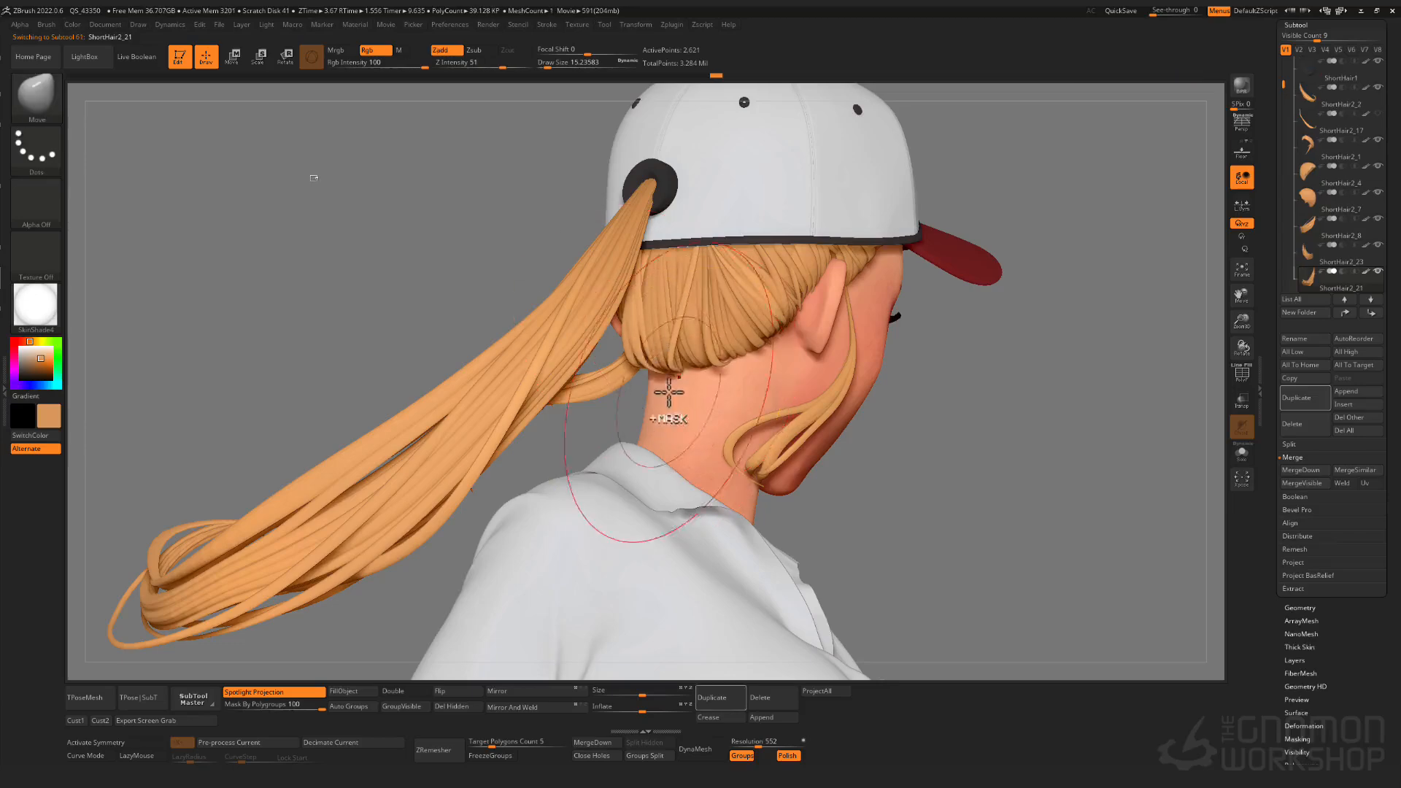
- Select the ShortHair2_23 lock behind the ear and tuck its stray tip under the cap with Mask By Polygroups 0 and draw size about 2.82
right_drag(668, 394, 719, 328)
alt+click(726, 330)
mouse_move(719, 328)
ctrl+right_down()
mouse_move(722, 307)
mouse_move(653, 336)
mouse_move(648, 362)
mouse_move(740, 336)
ctrl+right_up()
ctrl+right_drag(740, 336, 759, 370)
alt+click(760, 371)
key(shift+f)
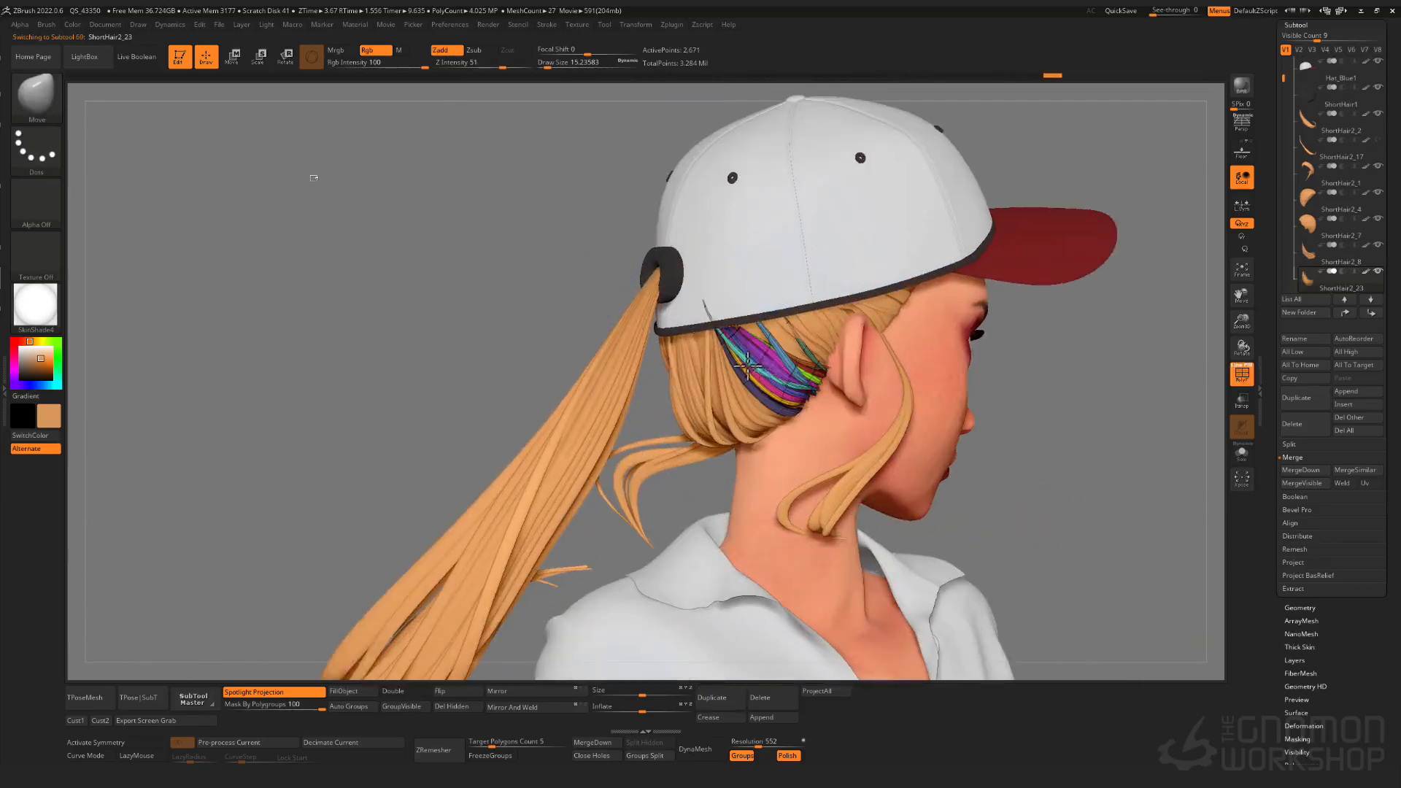
key(shift+f)
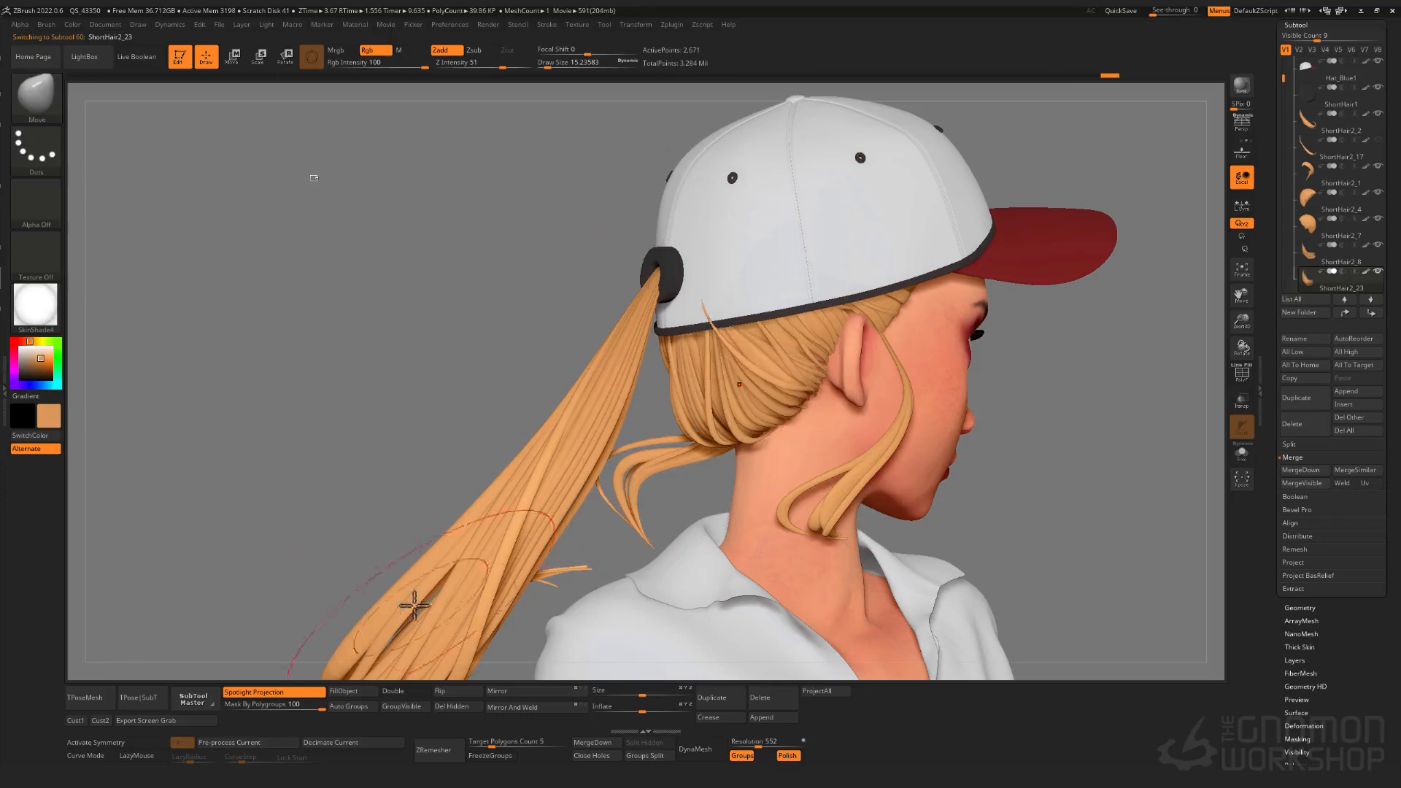
key(s)
drag(715, 291, 710, 292)
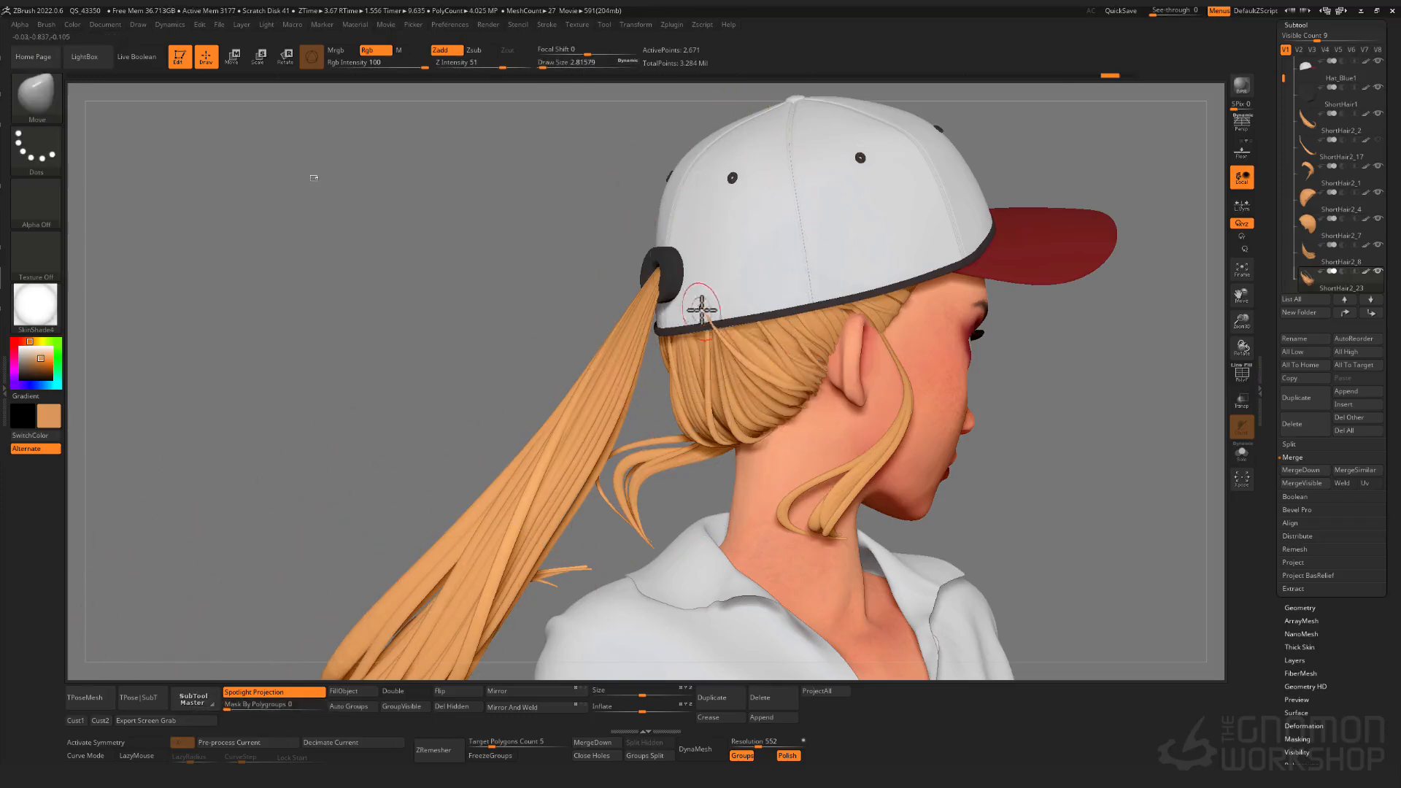
- Select the ShortHair2_24 lock behind the opposite ear and set the draw size to about 8.26
ctrl+right_drag(754, 274, 949, 310)
alt+click(803, 335)
key(shift+f)
ctrl+right_drag(948, 311, 671, 412)
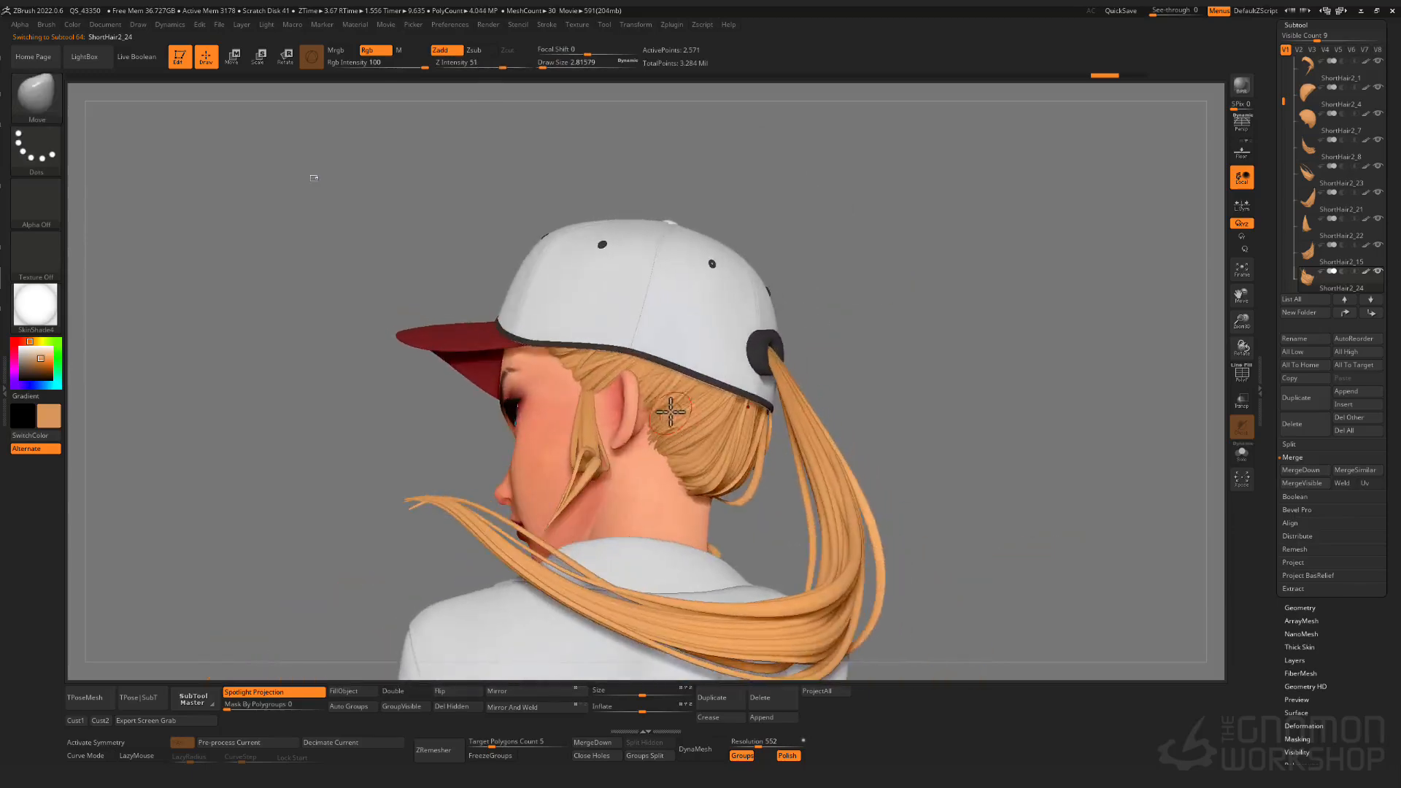
alt+click(644, 372)
key(s)
drag(643, 387, 648, 387)
- Adjust the ShortHair2_24 lock along the cap edge behind the ear with the Move brush
mouse_move(912, 431)
right_down()
mouse_move(726, 509)
mouse_move(821, 532)
mouse_move(810, 408)
right_up()
alt+click(726, 508)
mouse_move(810, 408)
ctrl+right_down()
mouse_move(782, 328)
mouse_move(844, 529)
mouse_move(842, 584)
ctrl+right_up()
alt+click(892, 579)
key(b)
key(m)
key(v)
right_drag(809, 546, 844, 573)
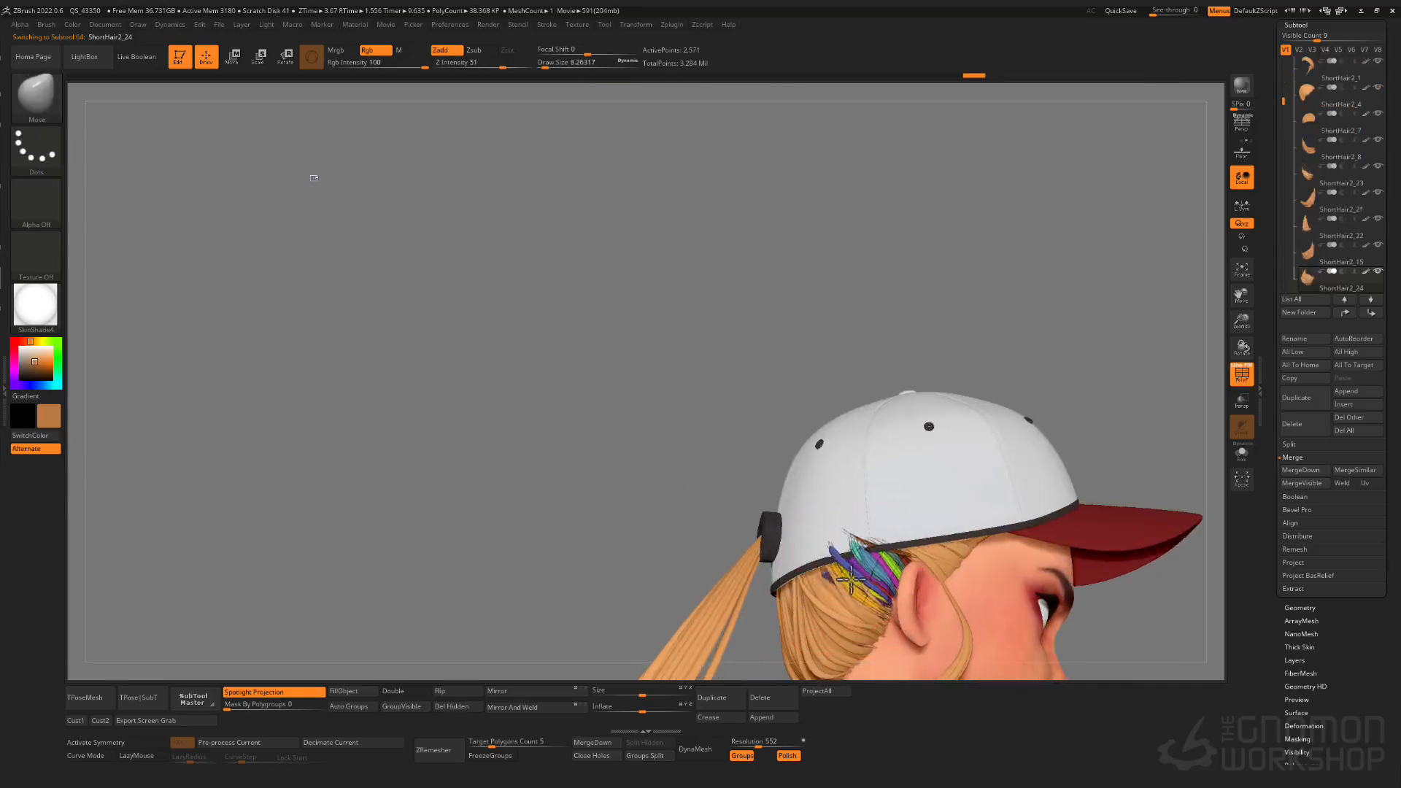
right_drag(738, 490, 836, 532)
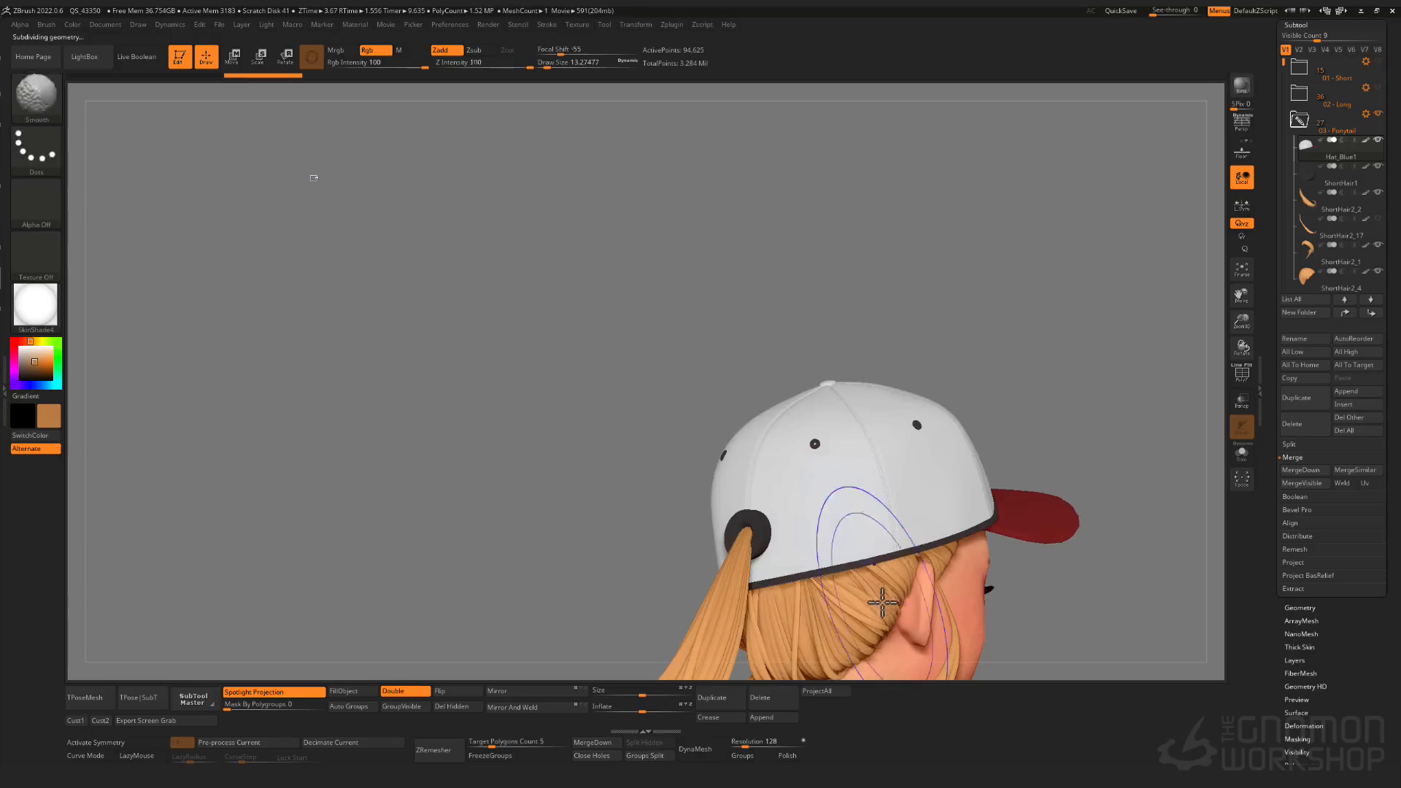
- Select the ShortHair2_2 lock, turn on its smooth subdivision and choose the Pinch brush with a draw size of about 13.27
ctrl+right_drag(882, 602, 754, 335)
right_drag(944, 461, 848, 442)
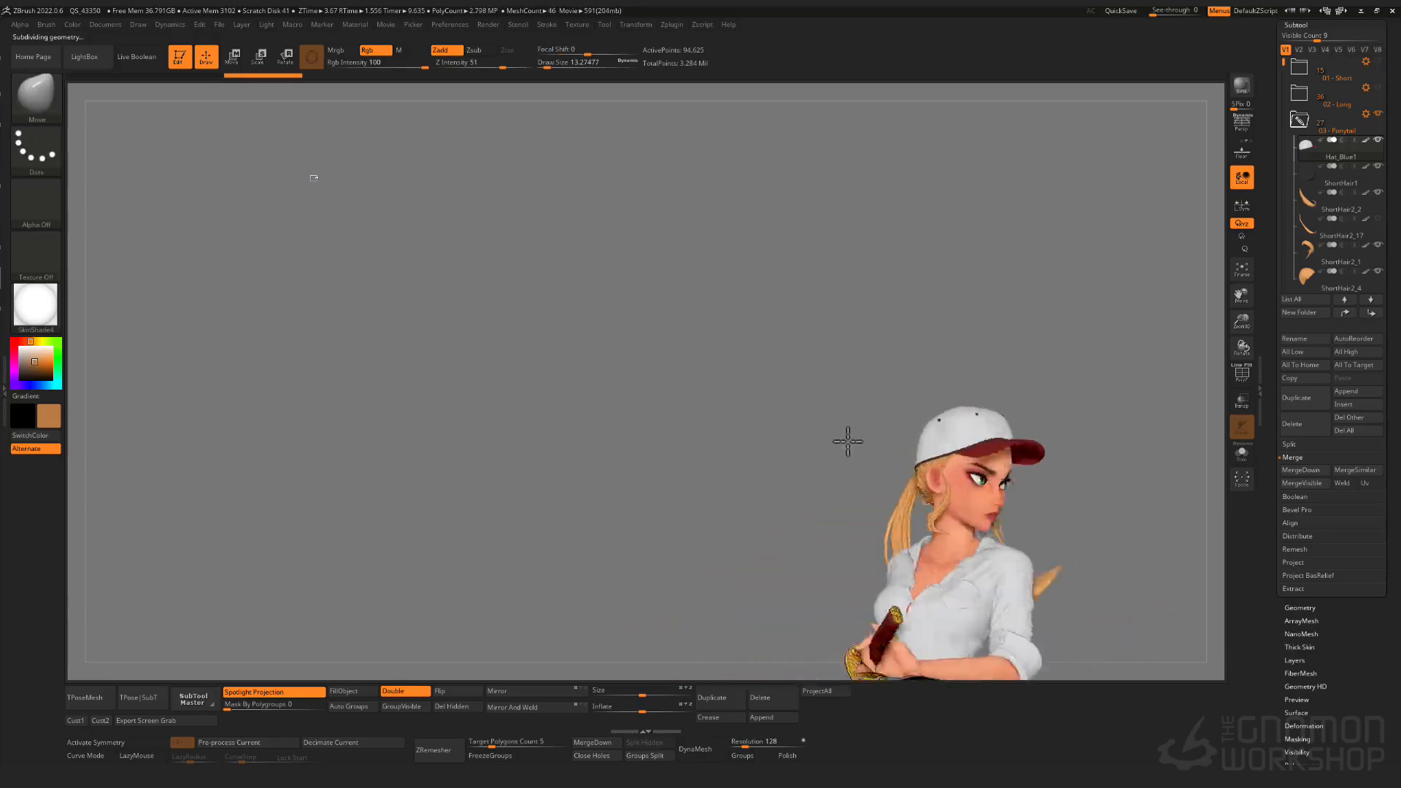
mouse_move(820, 384)
right_down()
mouse_move(944, 445)
mouse_move(1094, 456)
mouse_move(1064, 482)
mouse_move(1057, 391)
mouse_move(1116, 391)
mouse_move(1077, 390)
mouse_move(963, 433)
mouse_move(973, 397)
mouse_move(936, 479)
mouse_move(984, 353)
mouse_move(957, 341)
mouse_move(973, 313)
mouse_move(905, 423)
right_up()
alt+click(936, 479)
right_drag(710, 540, 1031, 374)
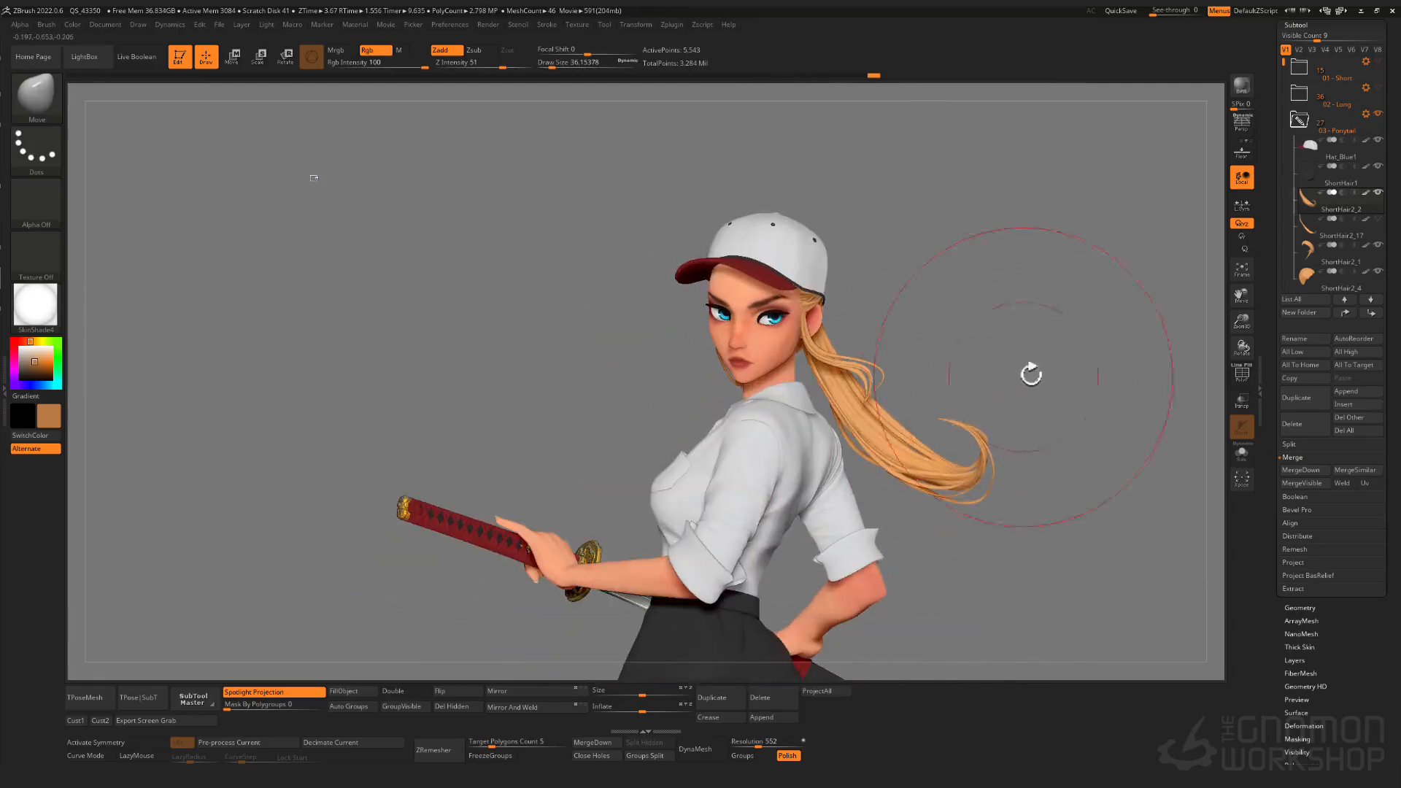
ctrl+right_drag(863, 430, 857, 441)
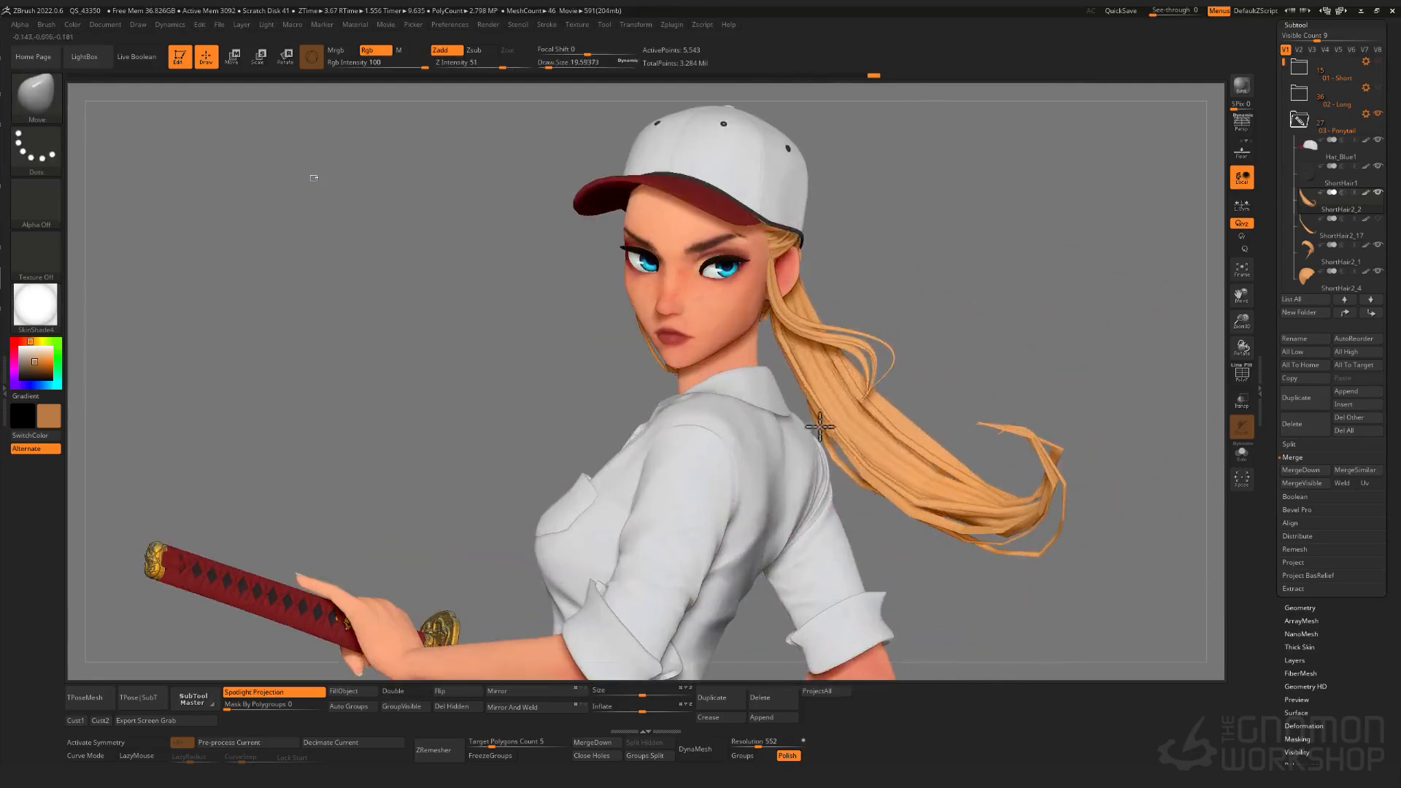
right_drag(786, 339, 1063, 391)
key(d)
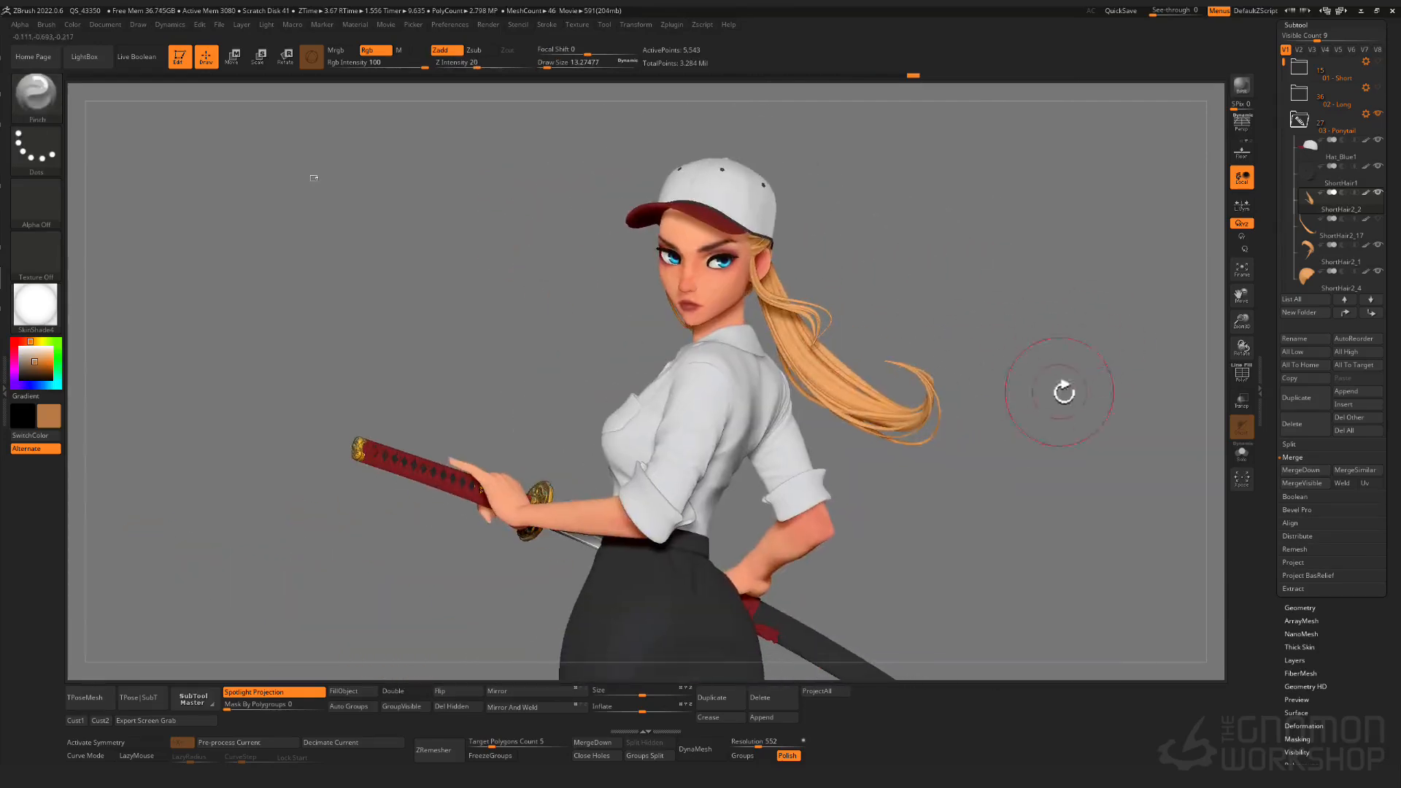